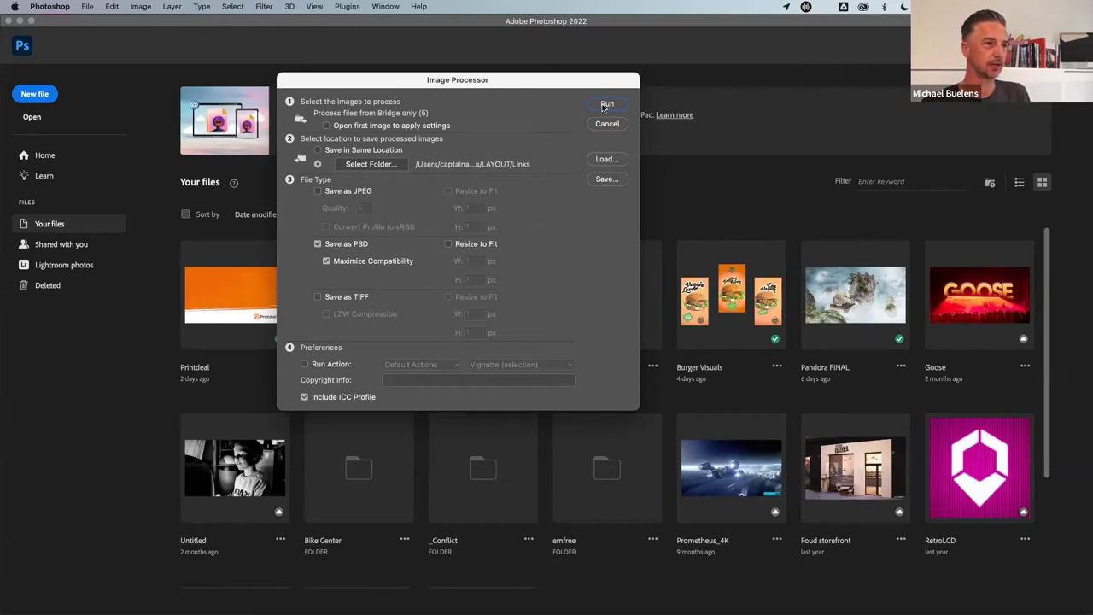
- Run the Image Processor to save the images as PSD, and open the LAYOUT/Links/PSD output folder in Bridge
left_click(605, 104)
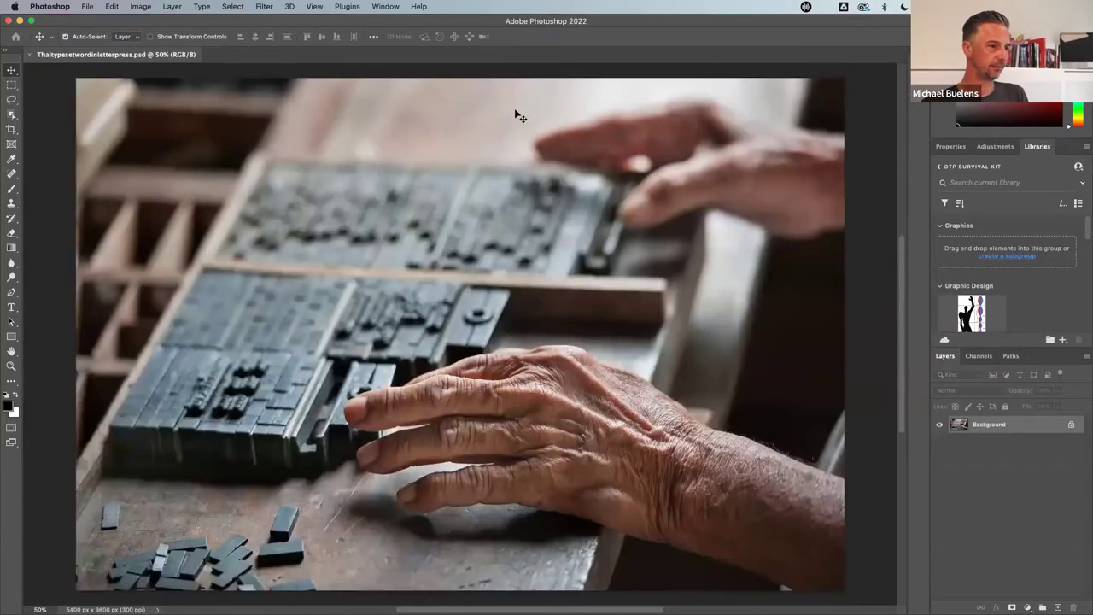
key("super+Tab")
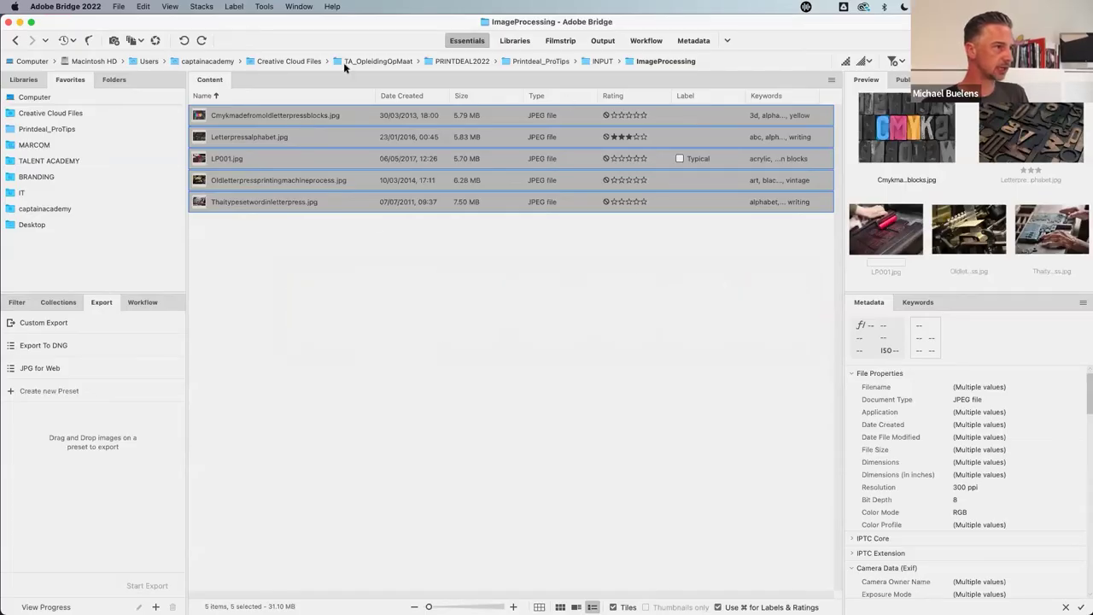
left_click(605, 61)
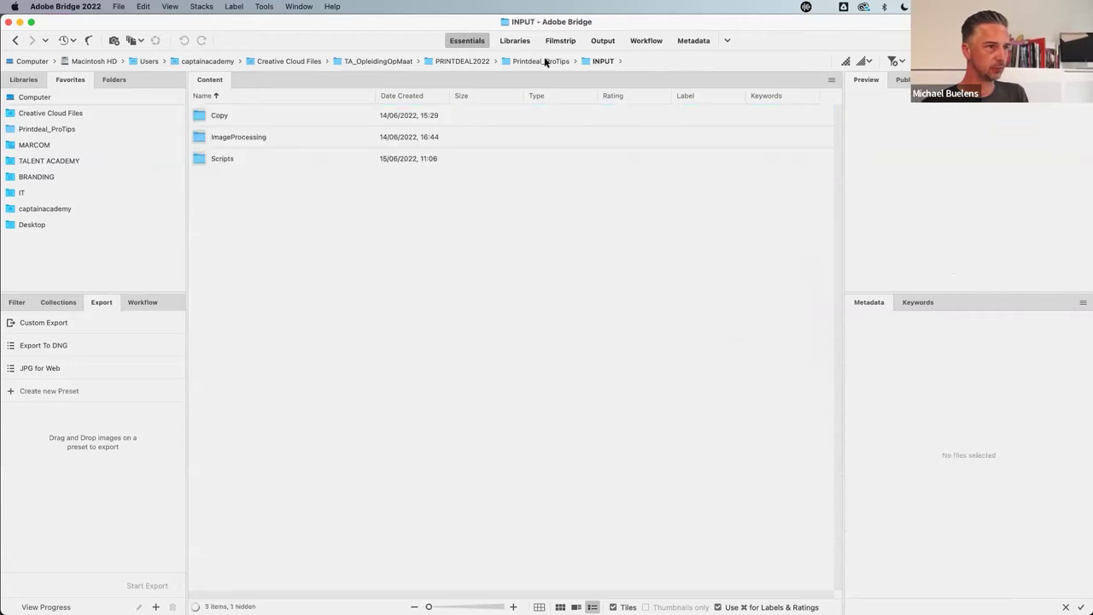
left_click(545, 61)
double_click(205, 143)
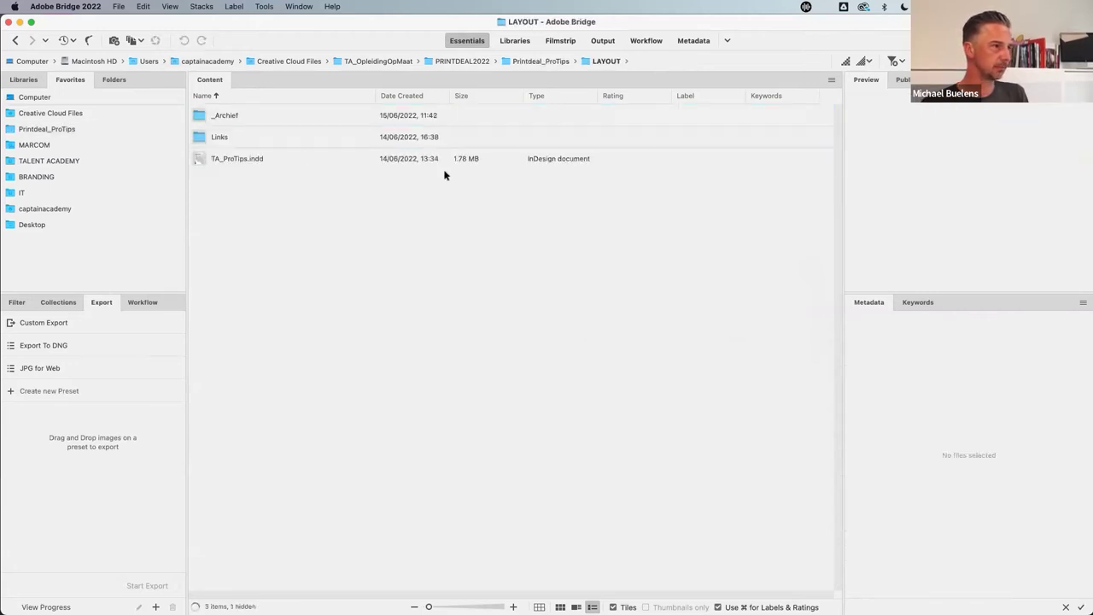
double_click(202, 142)
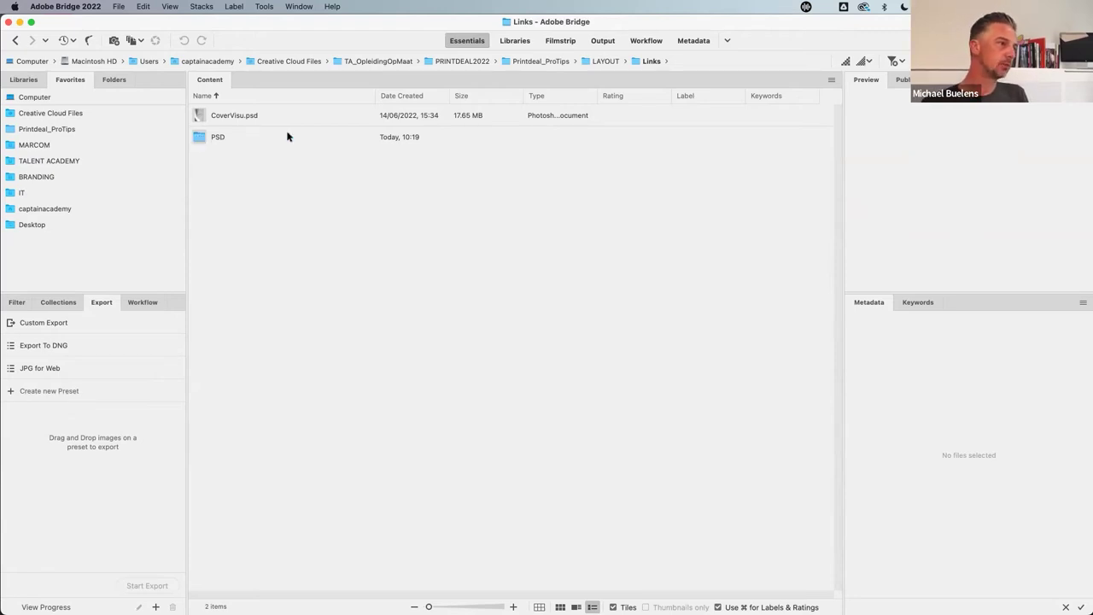
double_click(201, 139)
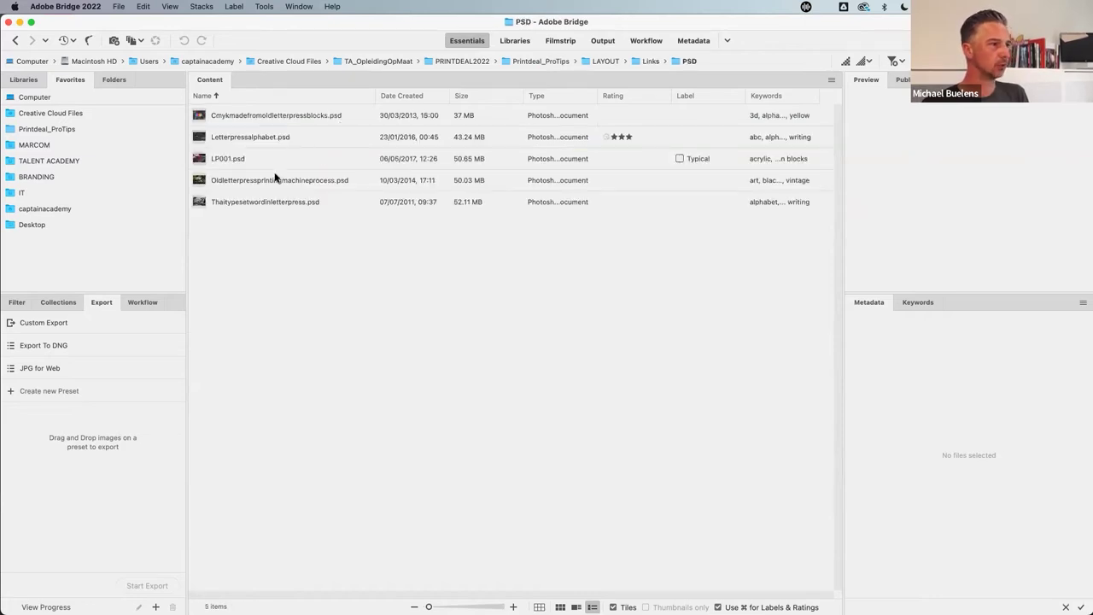
- Switch to Finder and move all five PSD files from the LAYOUT/Links/PSD subfolder up into the Links folder
key("super+Tab")
key("super+Tab")
key("super+Tab")
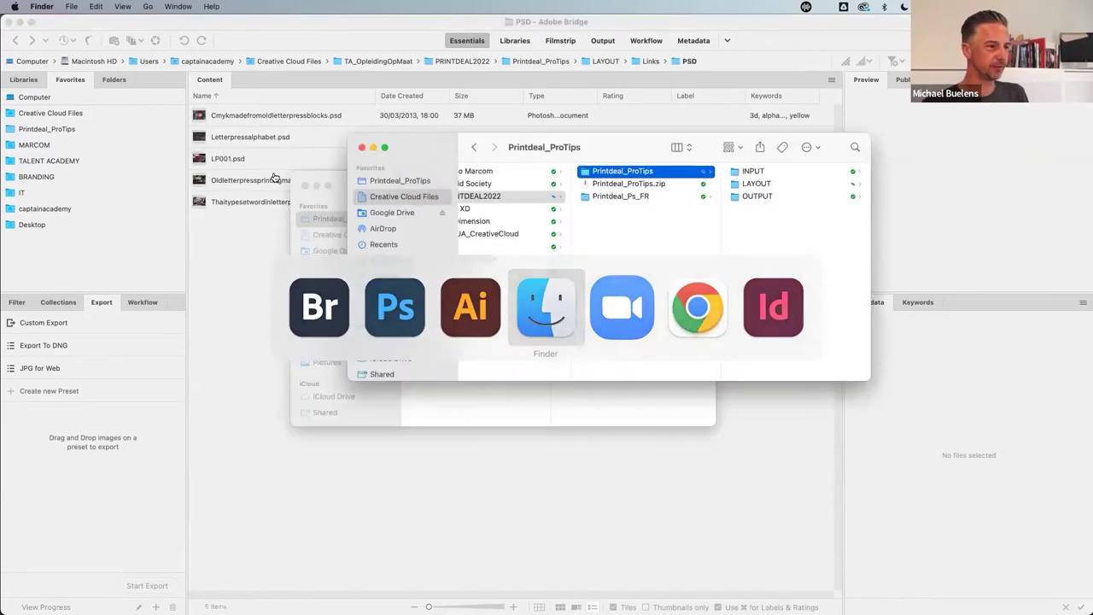
left_click(756, 184)
left_click(784, 186)
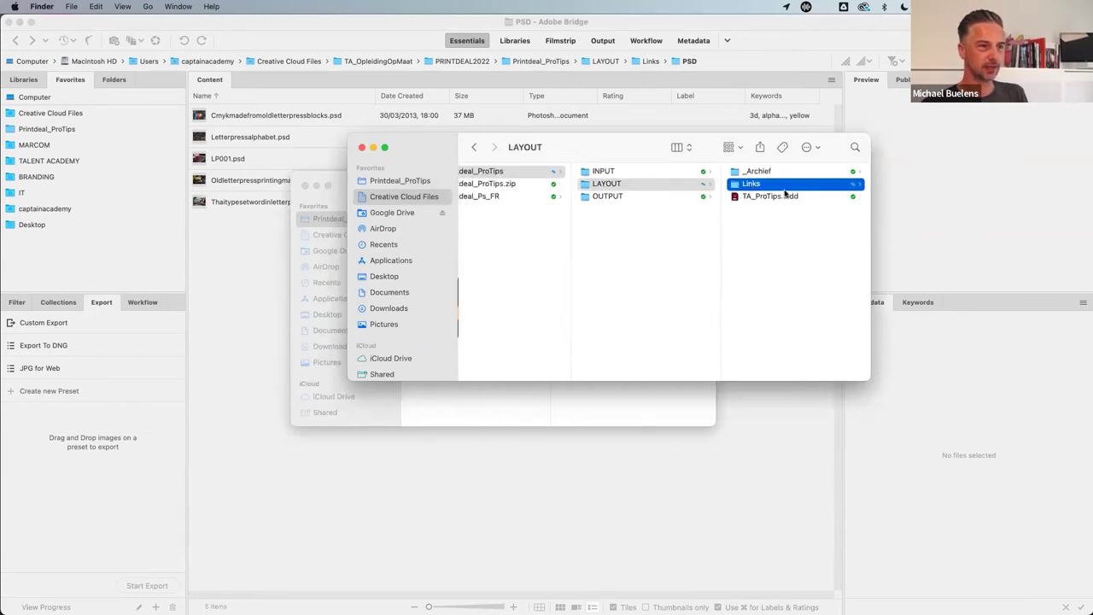
left_click(752, 186)
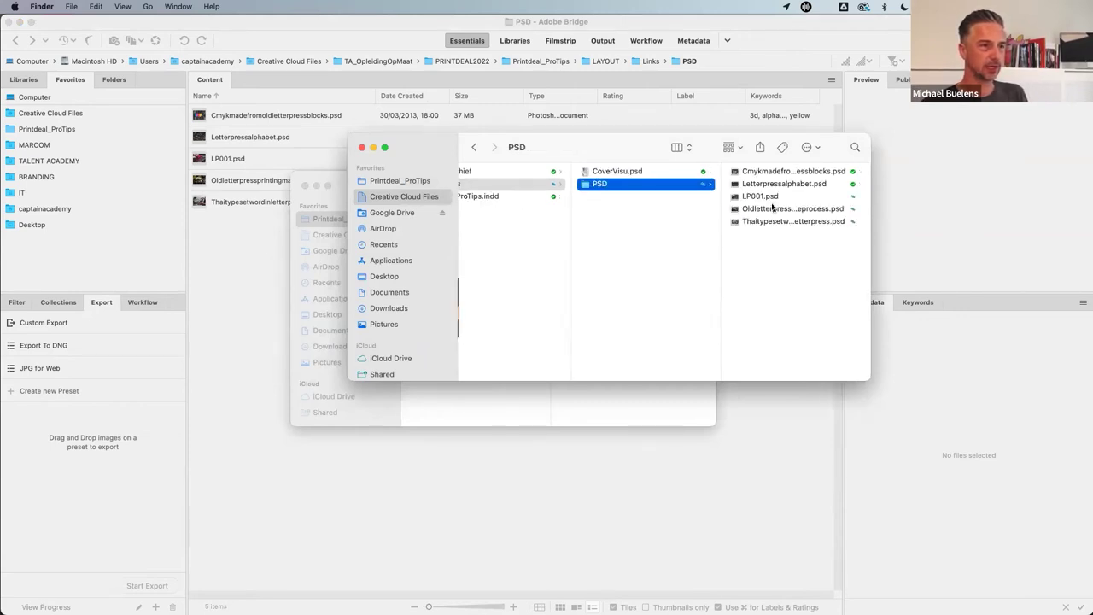
left_click_drag(761, 249, 765, 175)
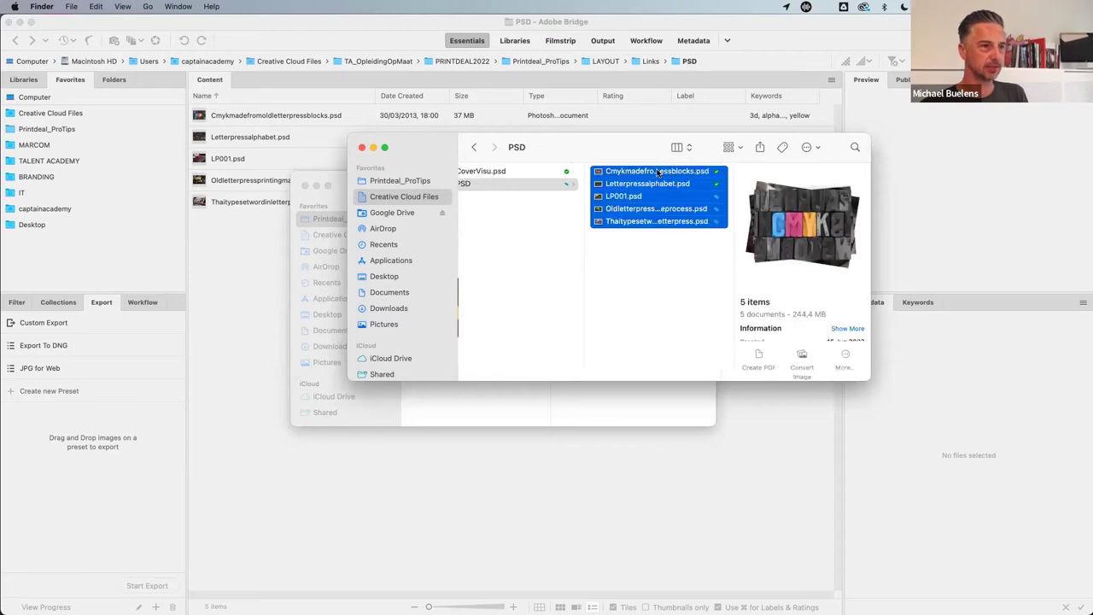
left_click_drag(657, 173, 534, 246)
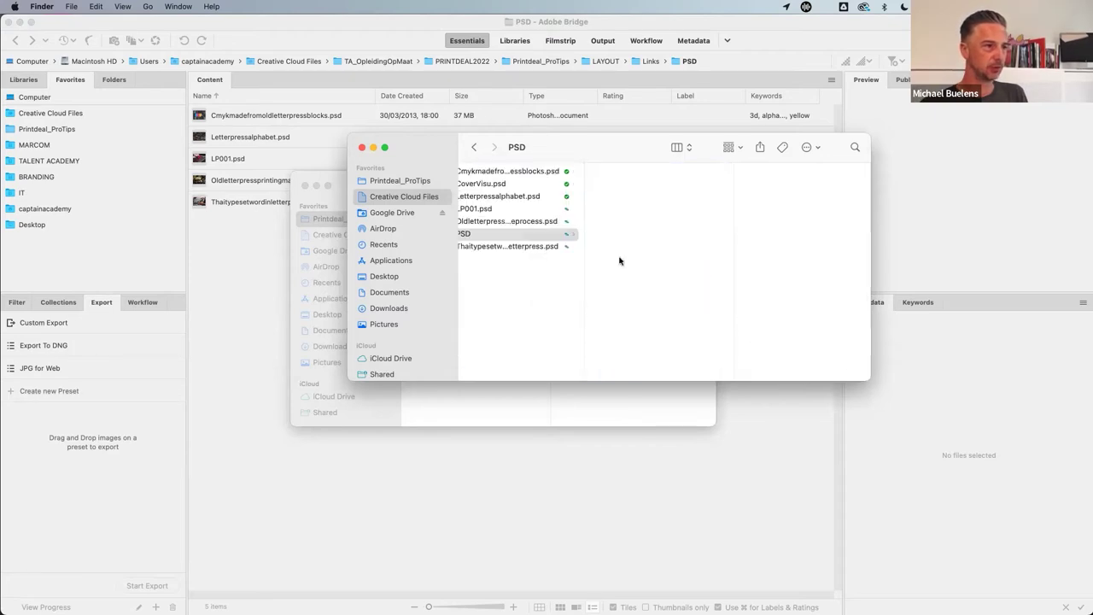
- Delete the emptied PSD subfolder from the Links folder
left_click(530, 236)
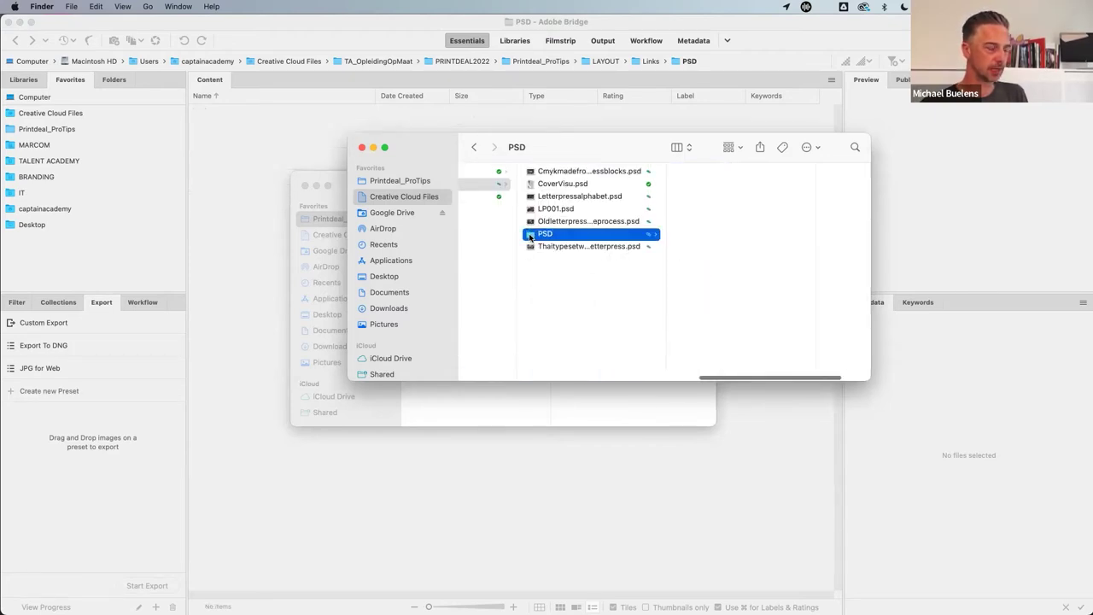
key("super+BackSpace")
key("Left")
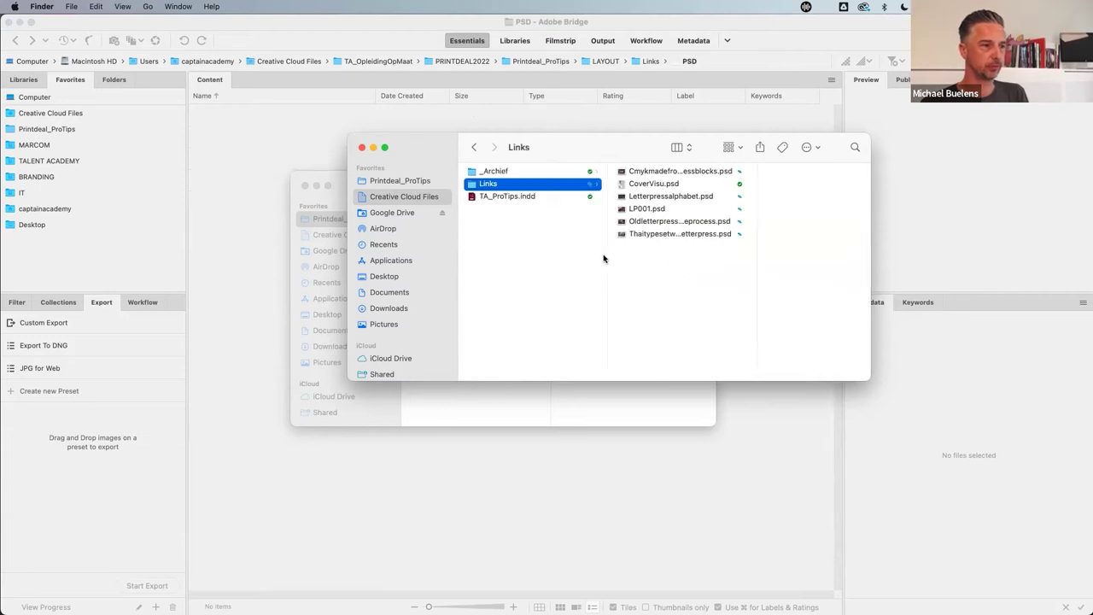
scroll(598, 252, "left", 3)
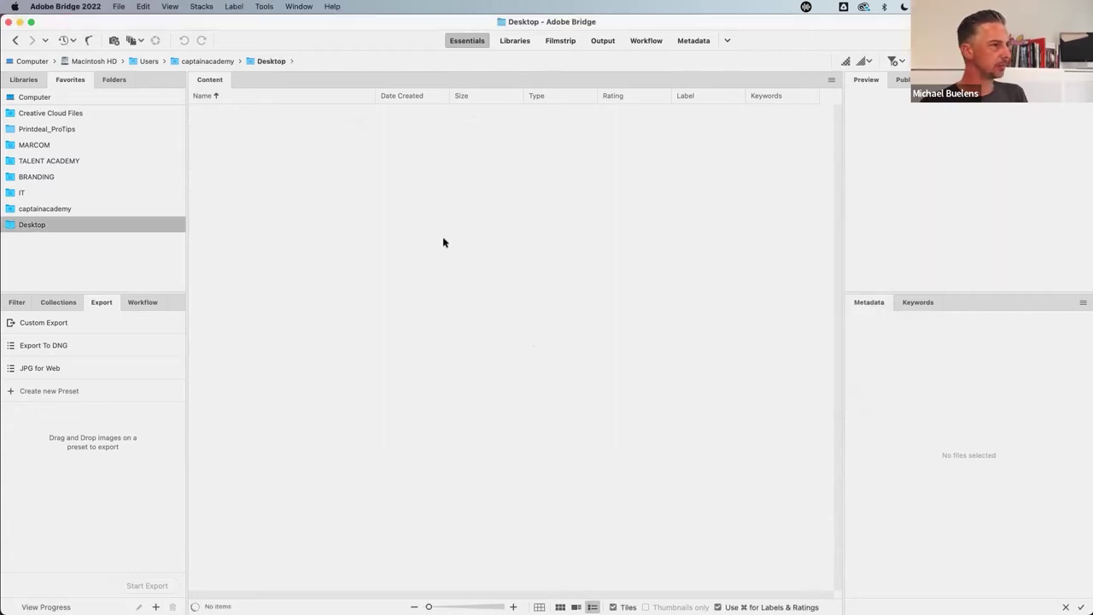
- Show the Printdeal_ProTips folder in Bridge and review the Illustrator and Photoshop automation commands that Bridge offers
left_click(47, 130)
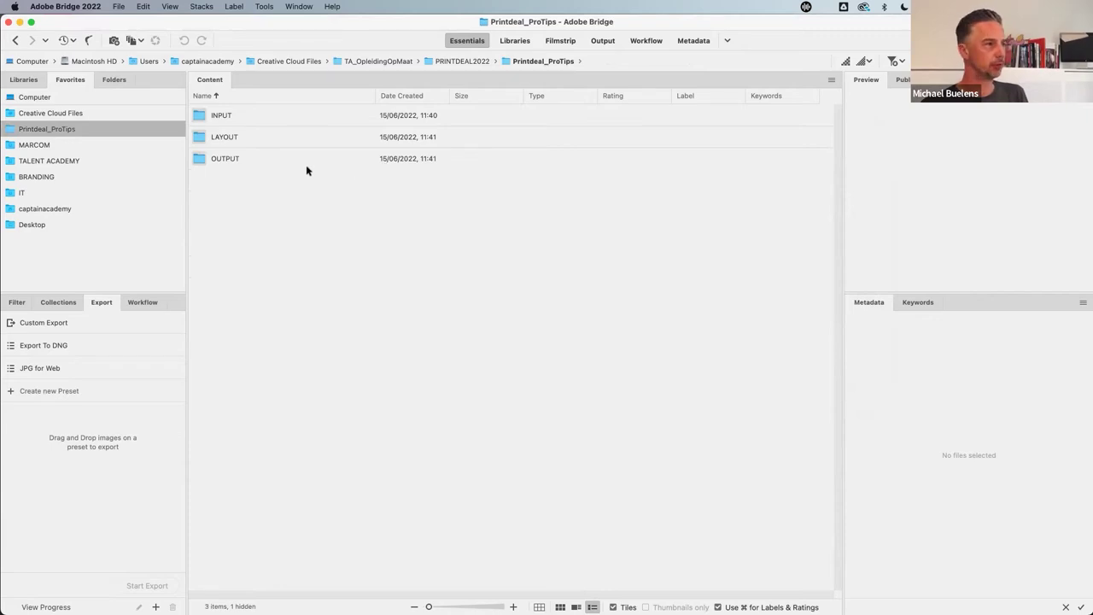
left_click(265, 7)
mouse_move(305, 156)
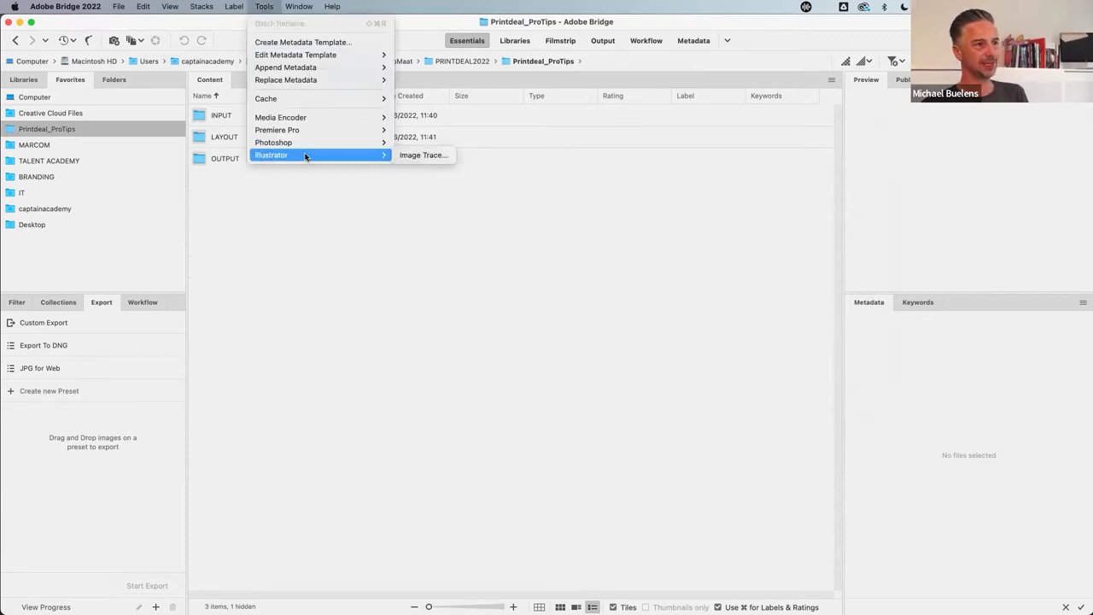
left_click(330, 205)
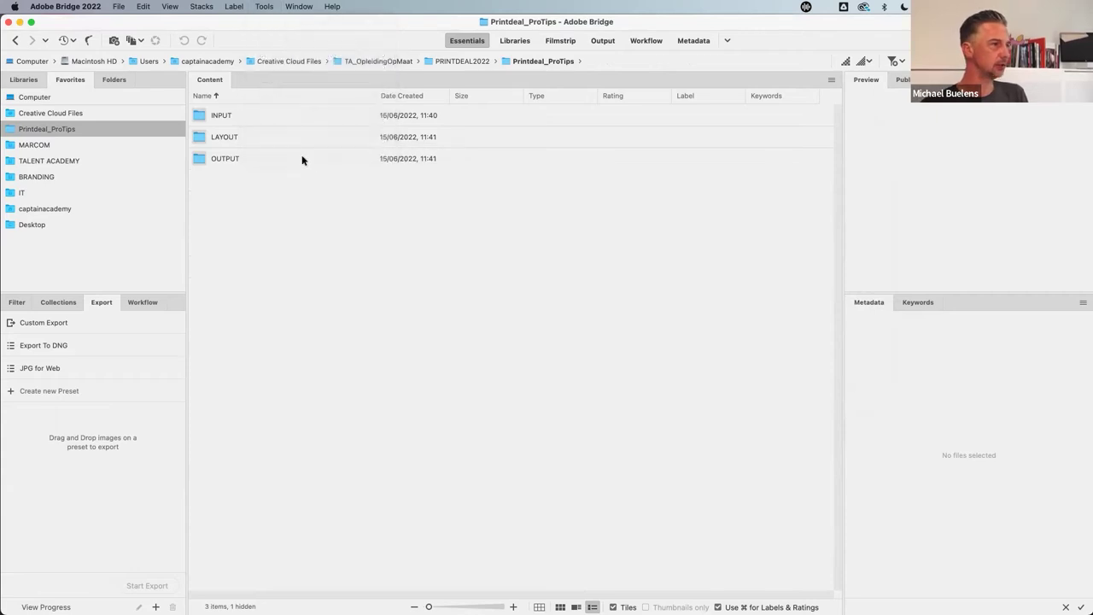
left_click(265, 7)
mouse_move(288, 138)
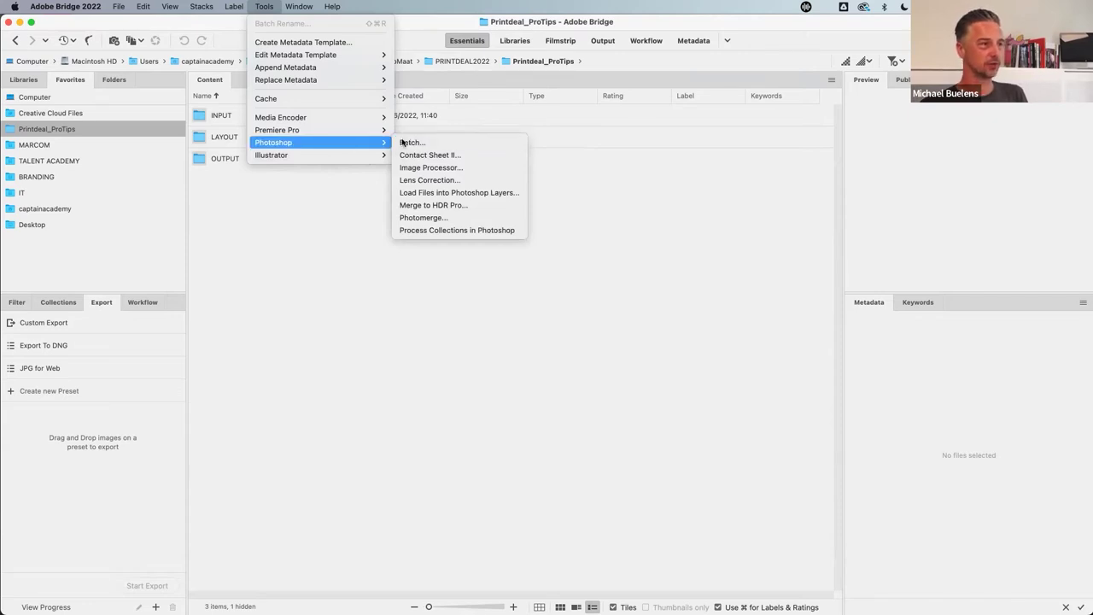
left_click(318, 231)
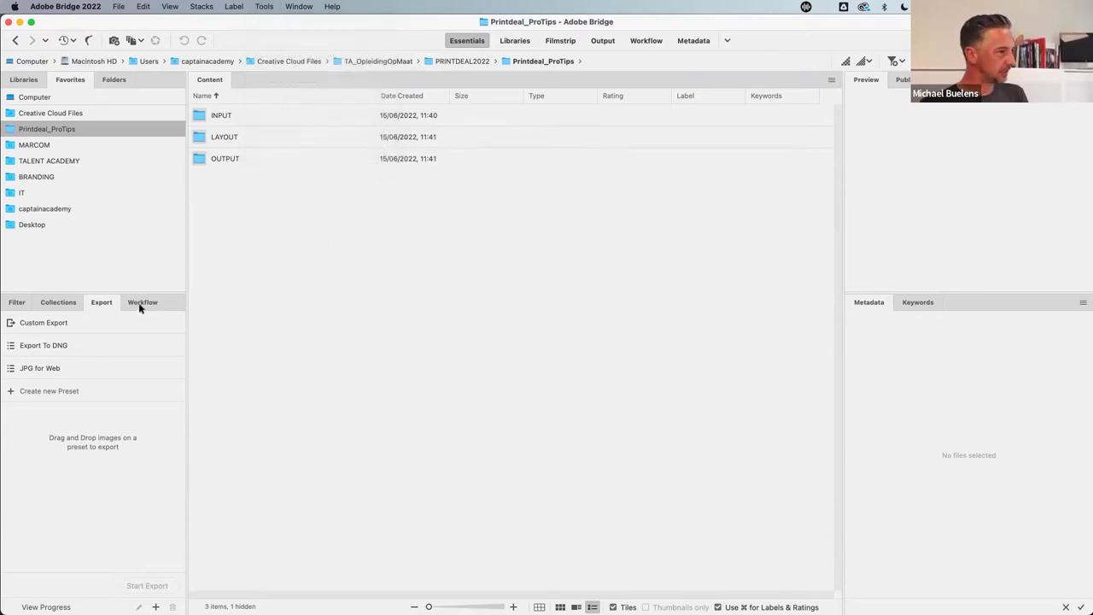
- Create a new collection named Mijn Project
left_click(61, 303)
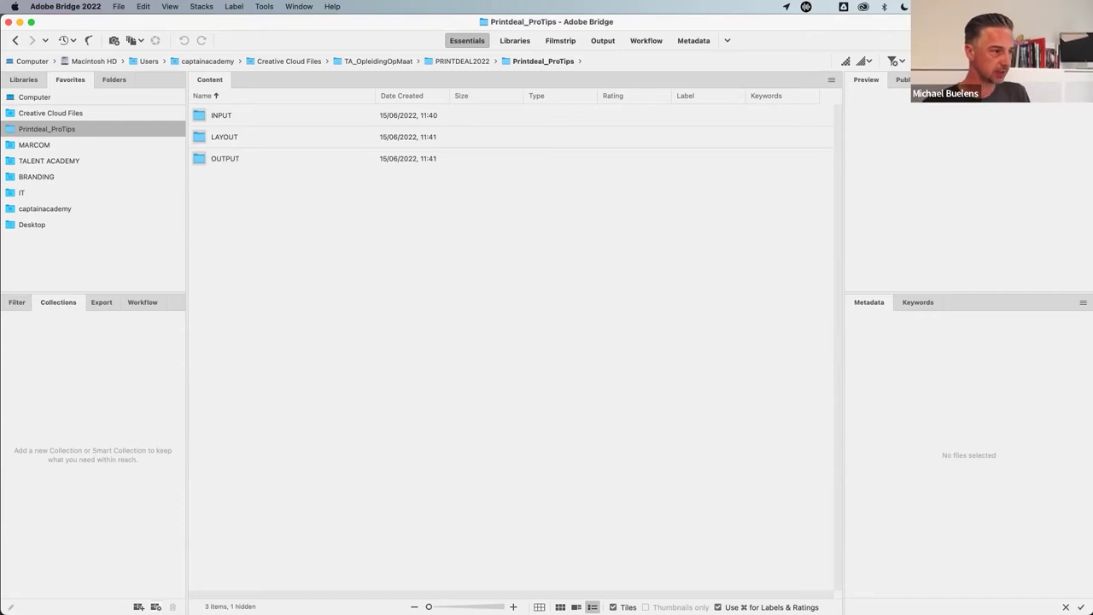
left_click(139, 606)
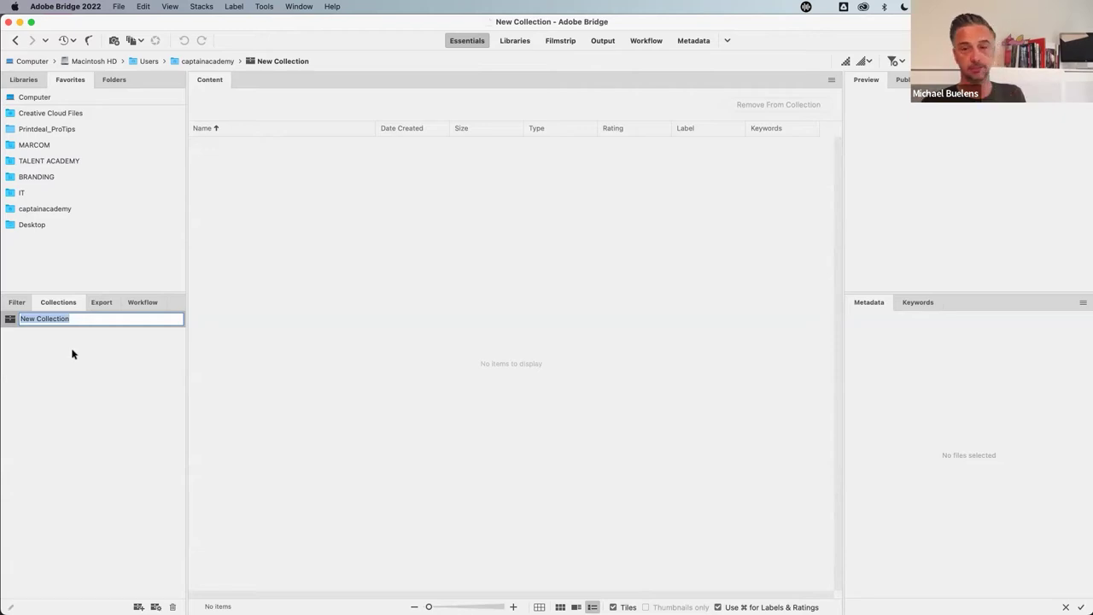
type("Mi")
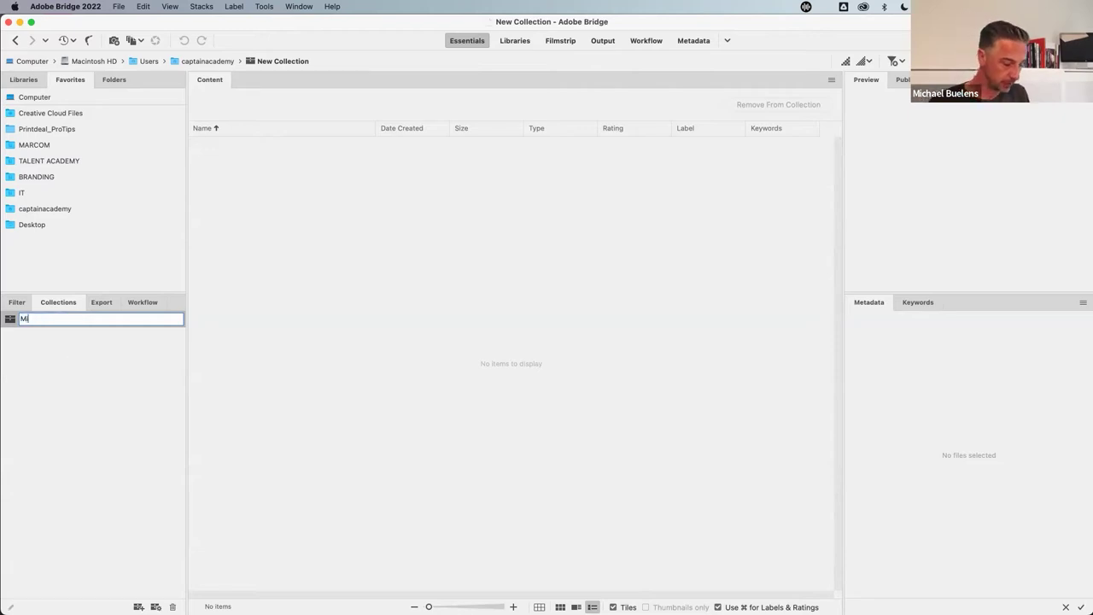
type("jn Project")
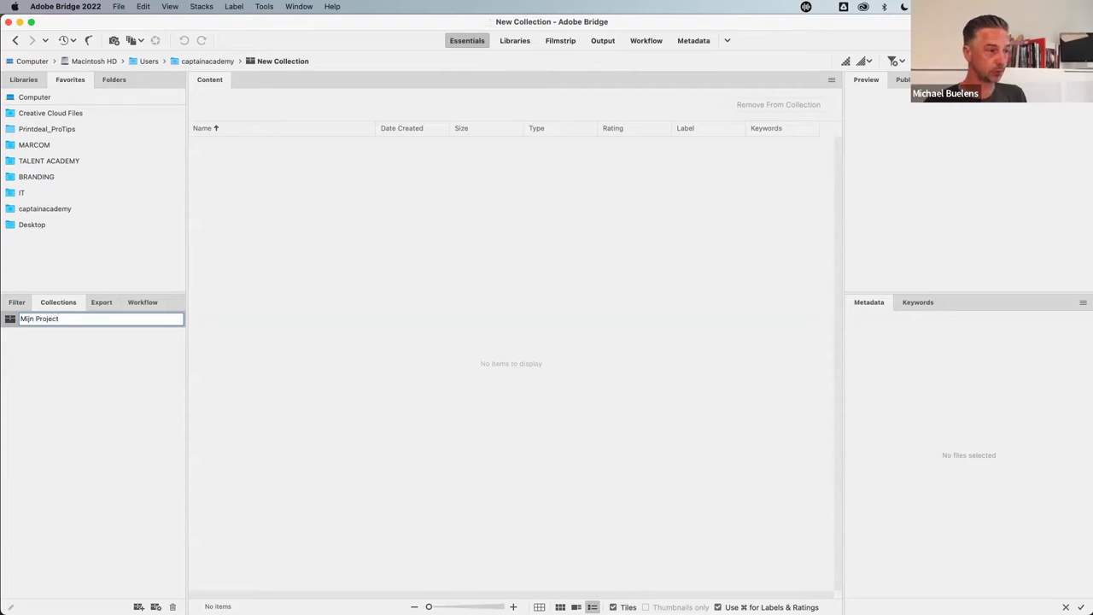
key("Return")
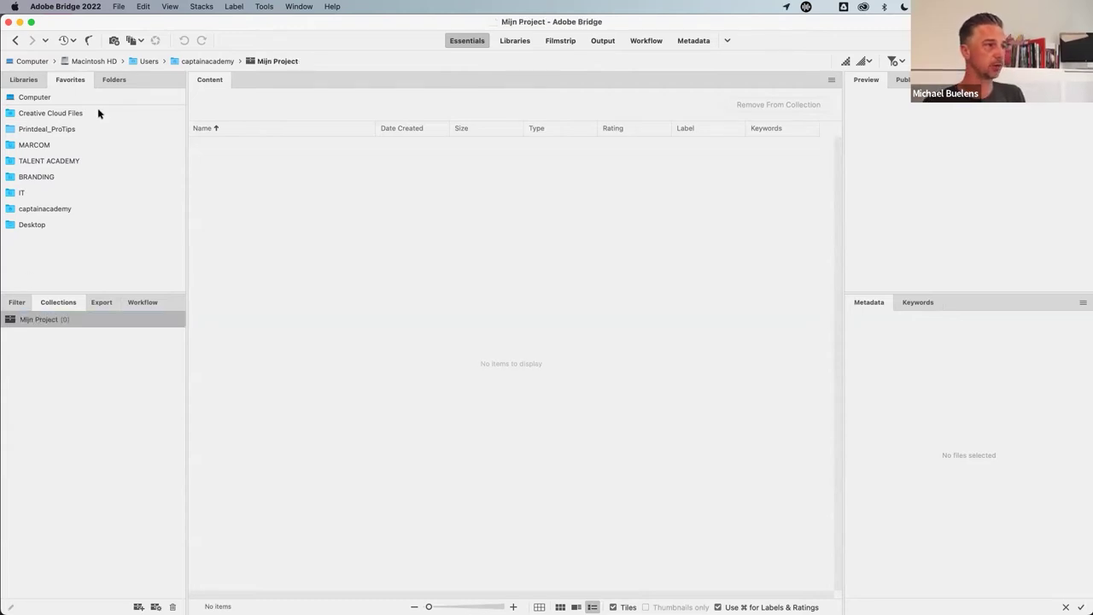
- Add Oldletterpressprintingmachineprocess.psd and Thaitypesetwordinletterpress.psd from the Printdeal_ProTips LAYOUT/Links folder to the Mijn Project collection
left_click(46, 129)
left_click(200, 138)
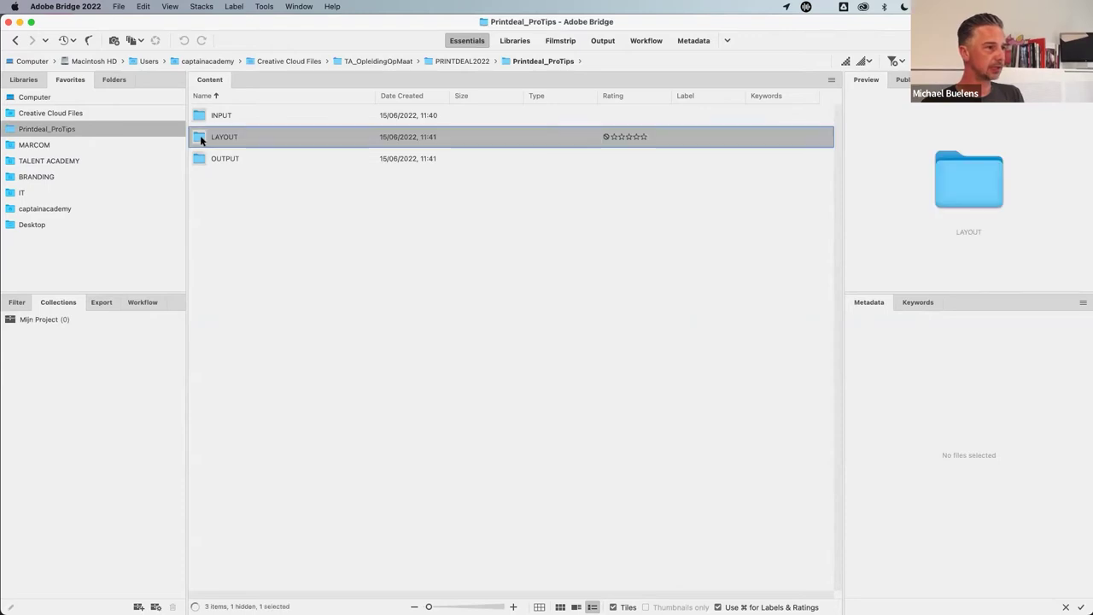
double_click(200, 137)
double_click(217, 139)
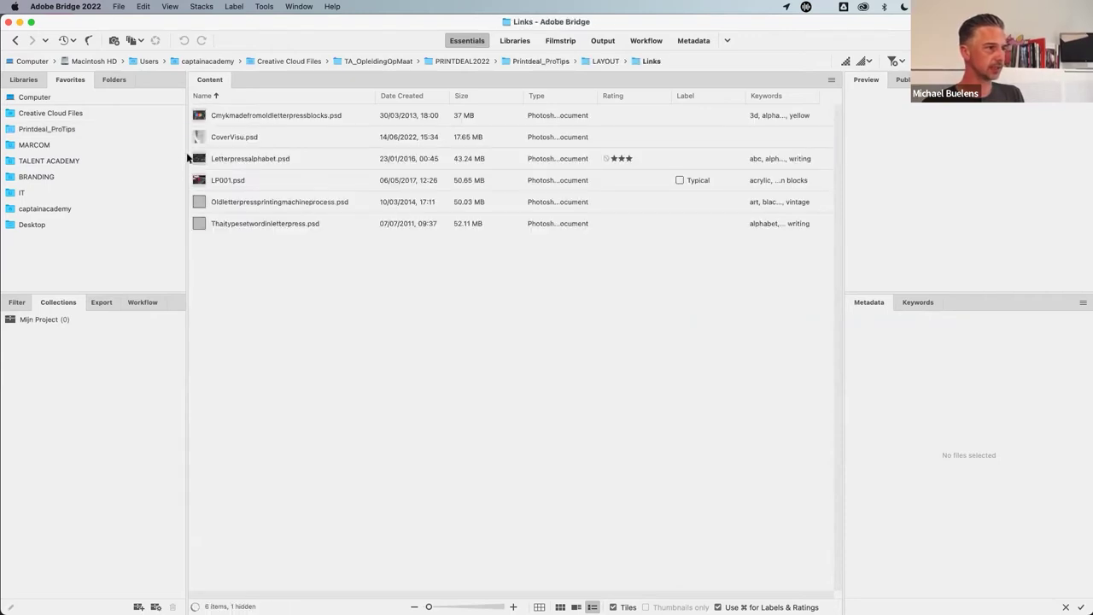
left_click_drag(264, 203, 288, 203)
left_click_drag(205, 204, 51, 321)
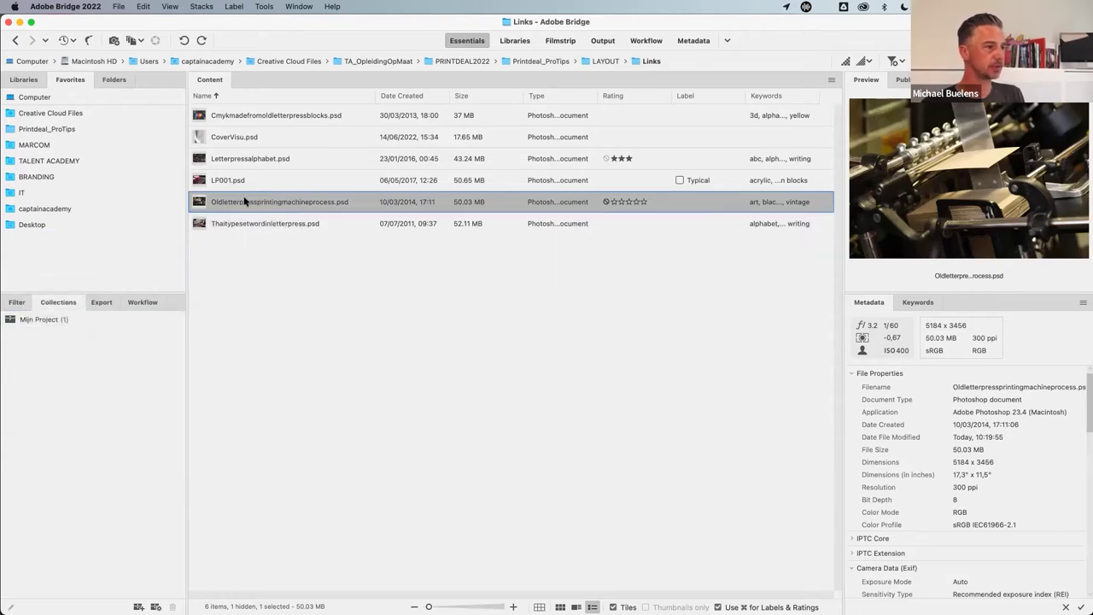
left_click_drag(200, 225, 51, 325)
- Add TA_Wallpaper_Ps.png from the home folder's Pictures folder to the Mijn Project collection, allowing Bridge access to all photos
left_click(13, 193)
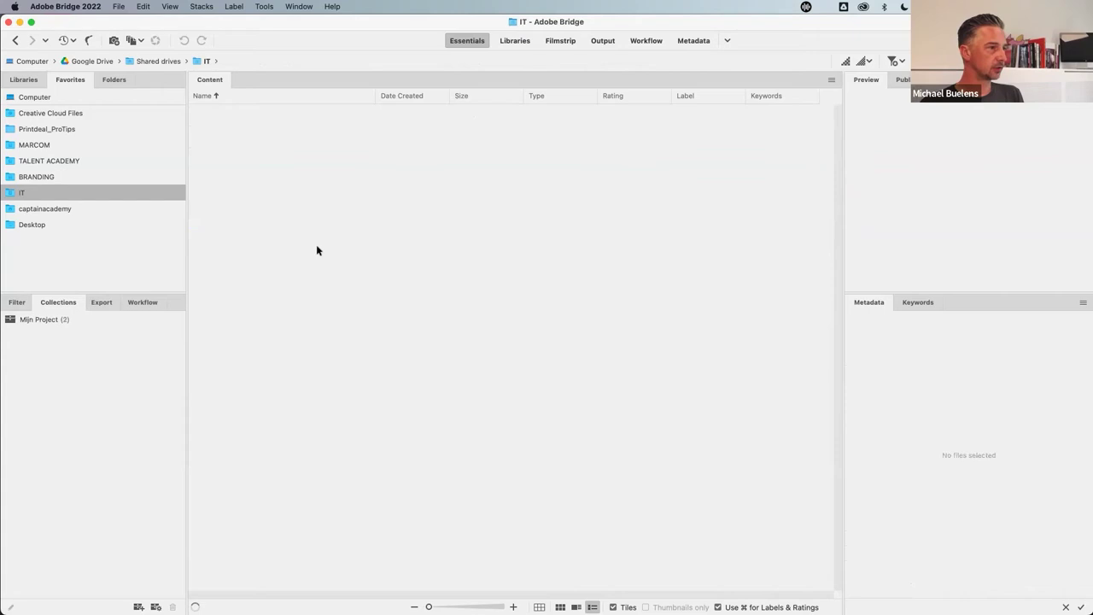
left_click(14, 209)
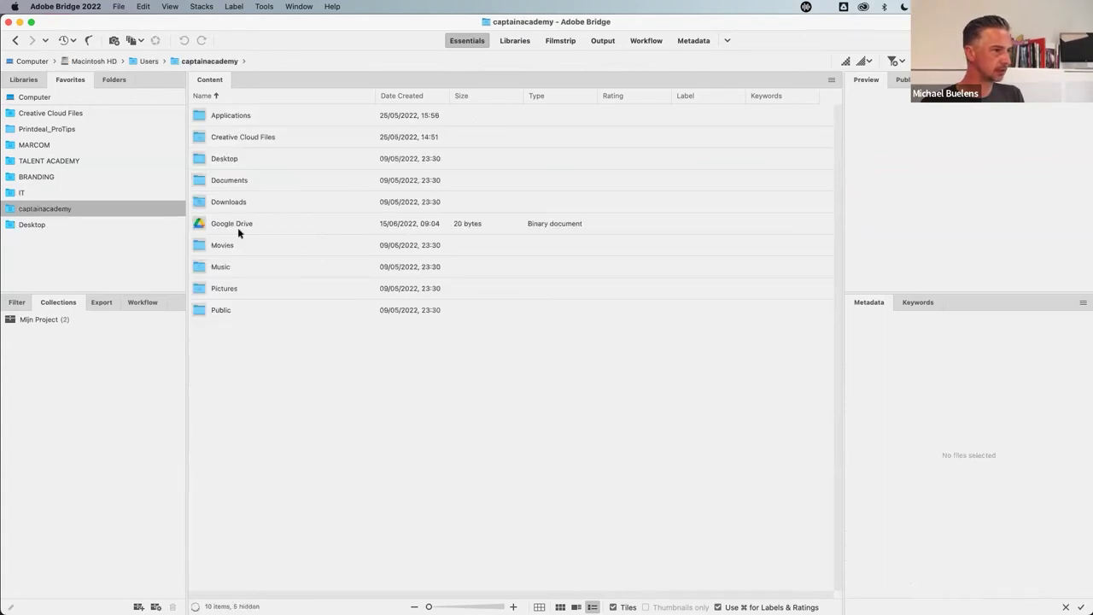
double_click(205, 288)
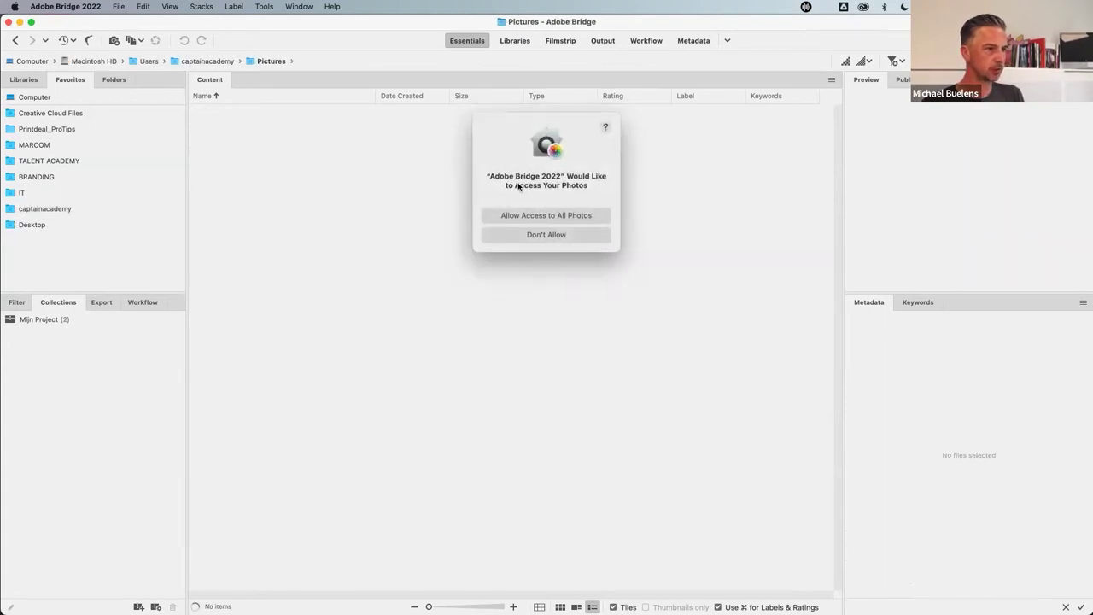
left_click(531, 218)
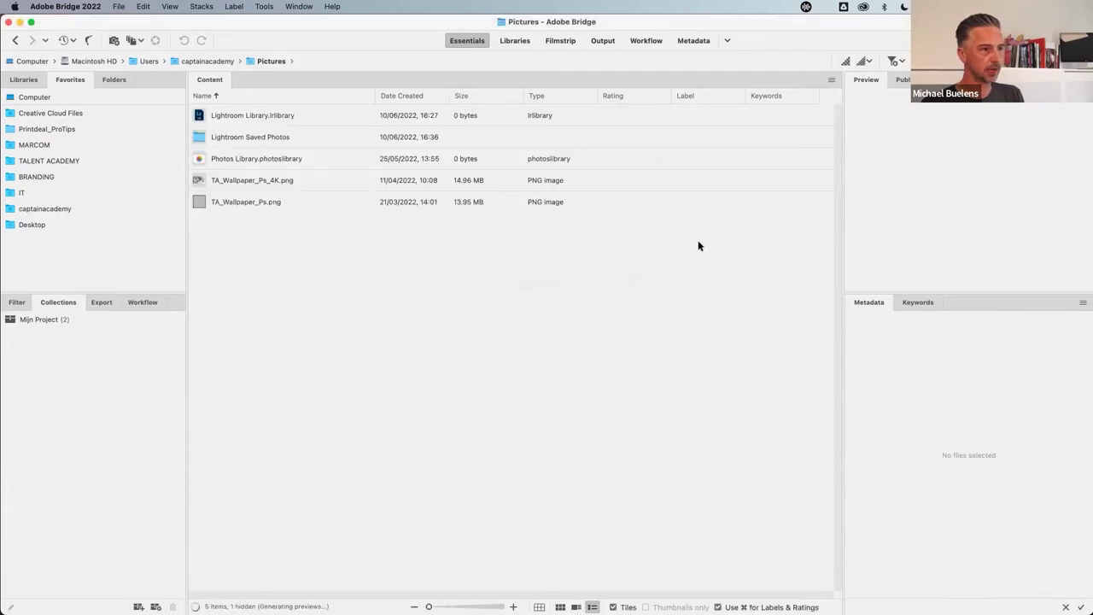
left_click_drag(198, 203, 41, 328)
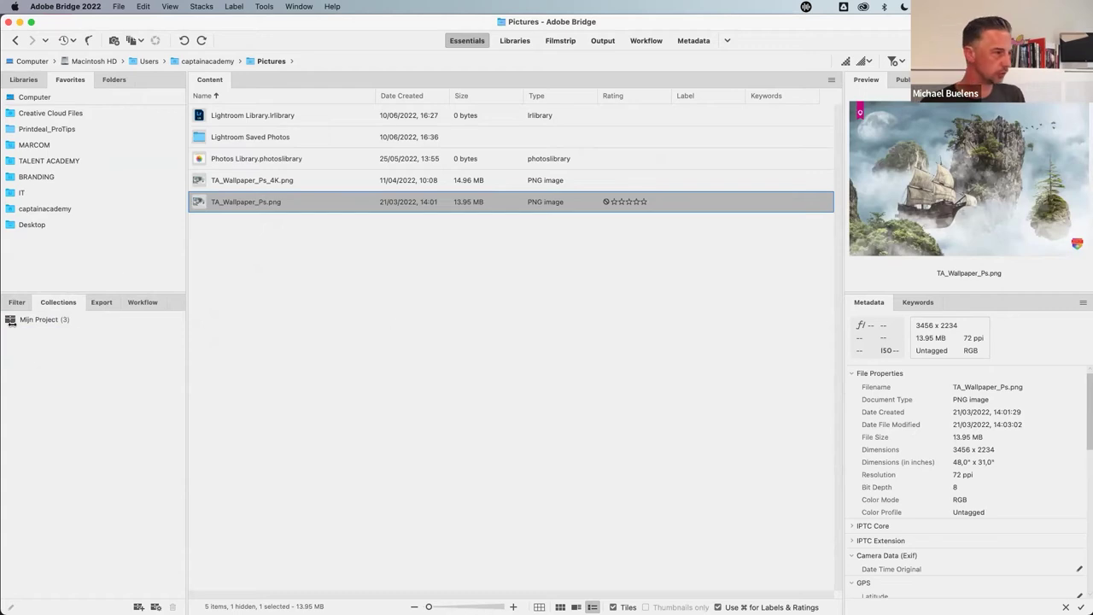
- Show the contents of the Mijn Project collection and select the JPG for Web export preset
left_click(10, 322)
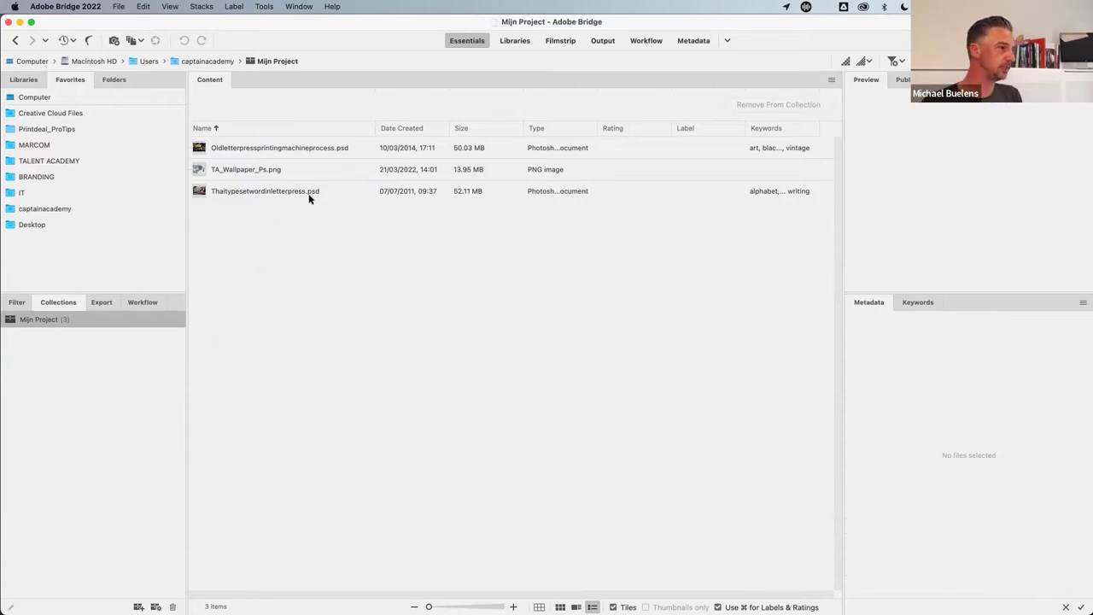
left_click(107, 304)
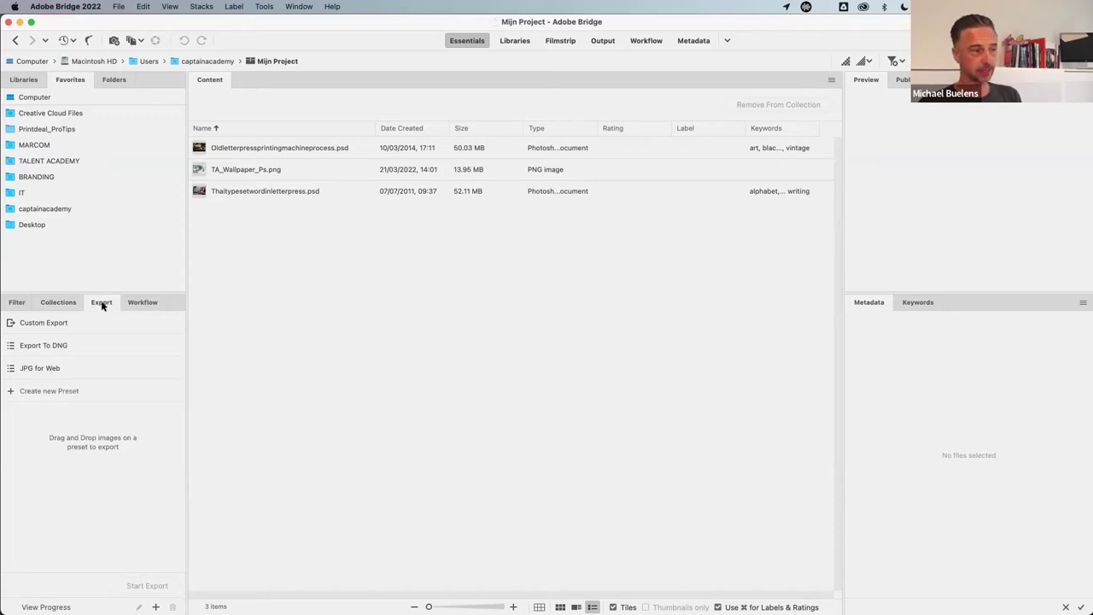
left_click(90, 372)
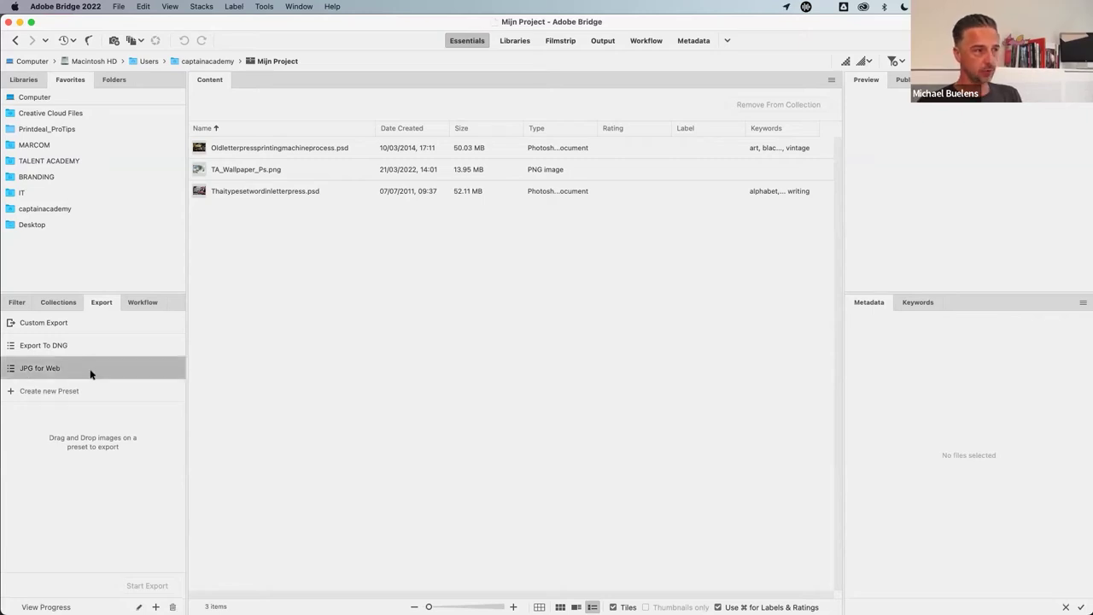
- Start a new export preset with PNG as the image format and Adobe RGB (1998) as the color space
left_click(155, 607)
left_click_drag(477, 147, 420, 137)
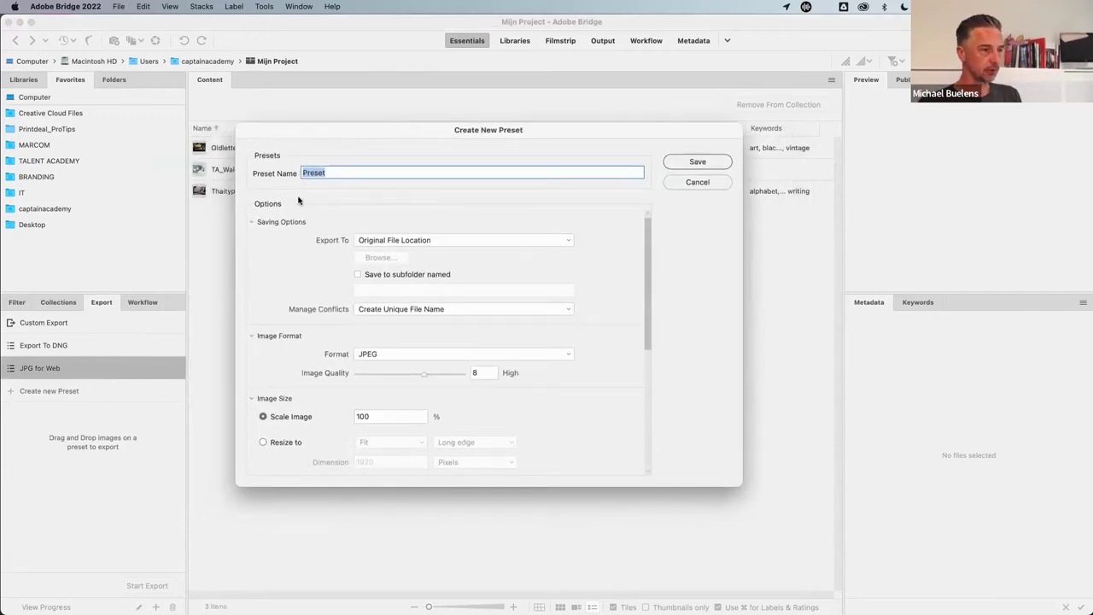
left_click(360, 357)
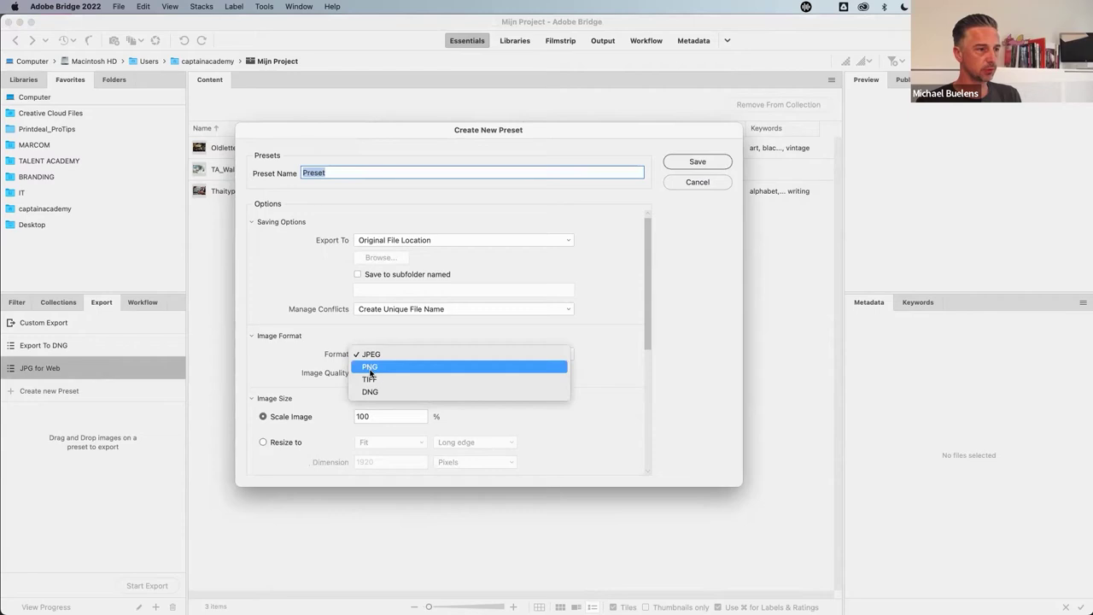
left_click(370, 367)
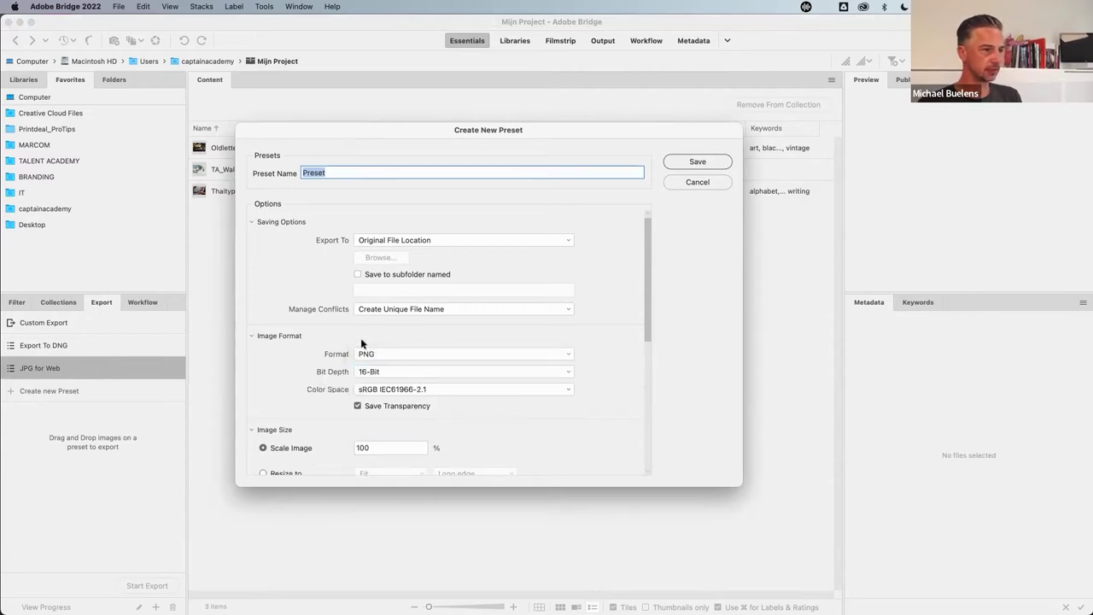
left_click(411, 390)
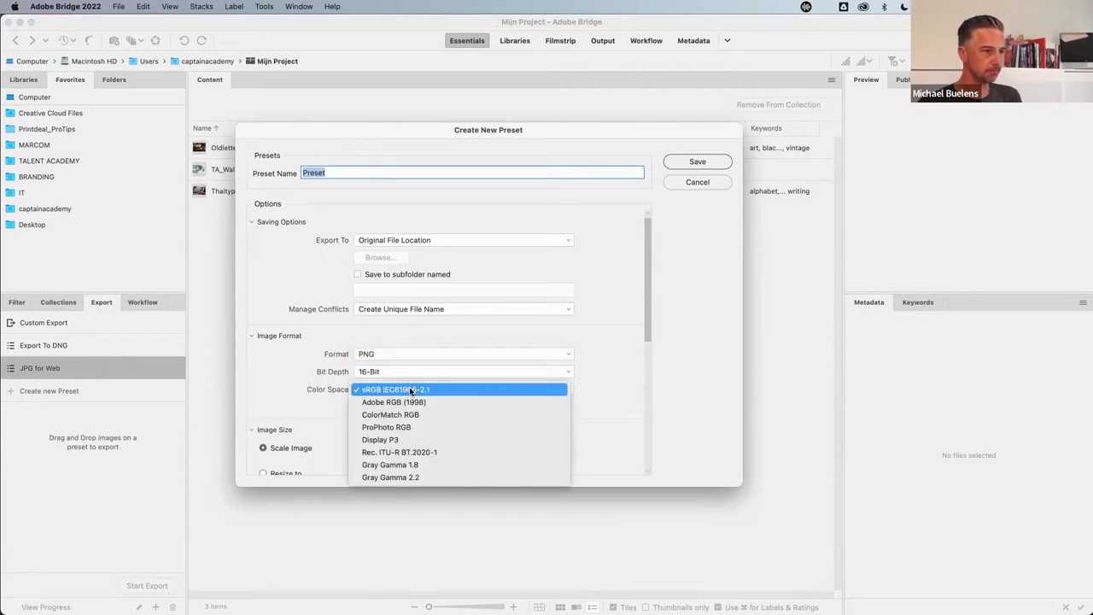
left_click(452, 403)
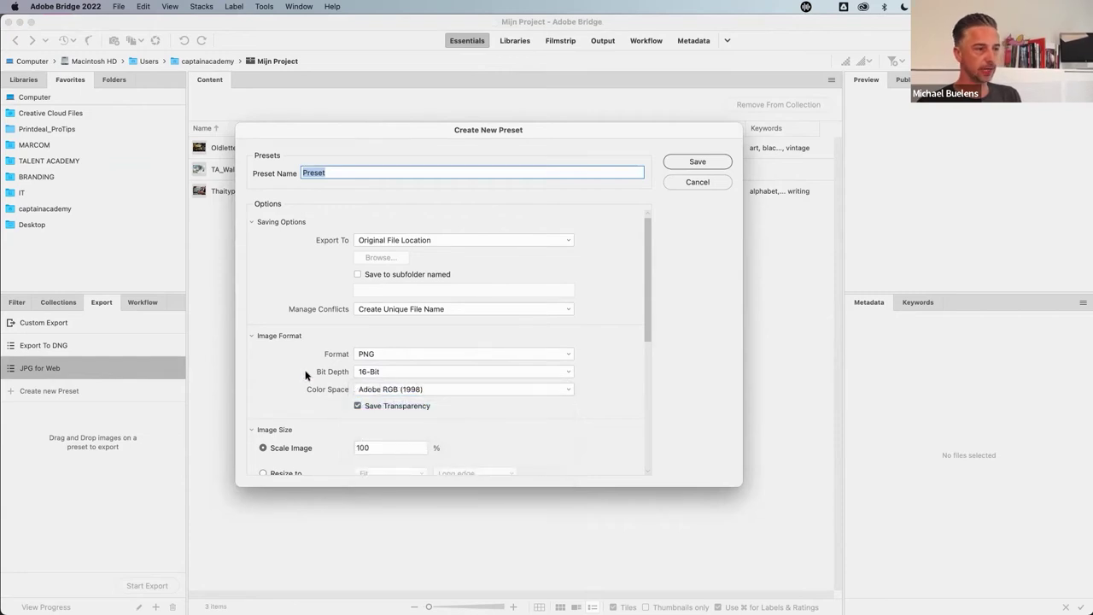
- Check the new preset's image size and metadata options, then name the preset PNGs and save it
scroll(439, 399, "down", 10)
scroll(439, 399, "up", 8)
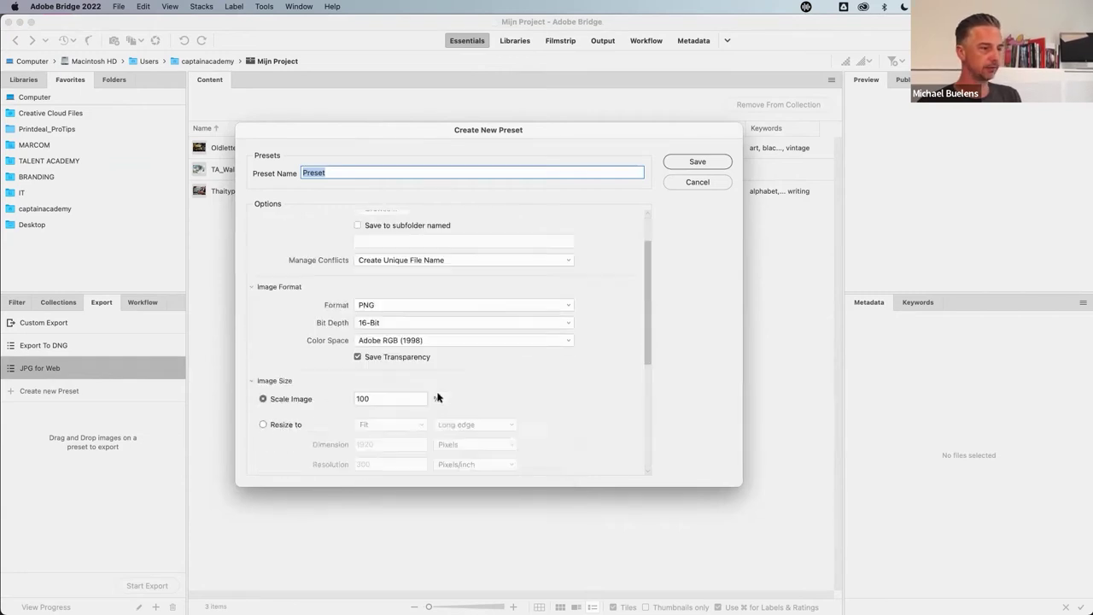
scroll(398, 354, "down", 8)
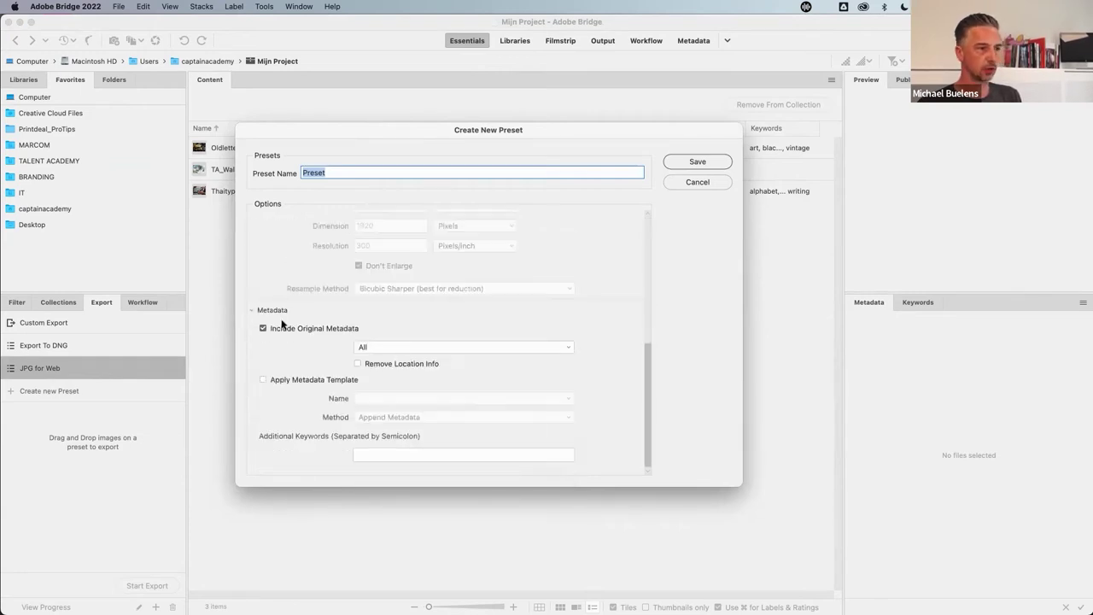
scroll(349, 304, "up", 10)
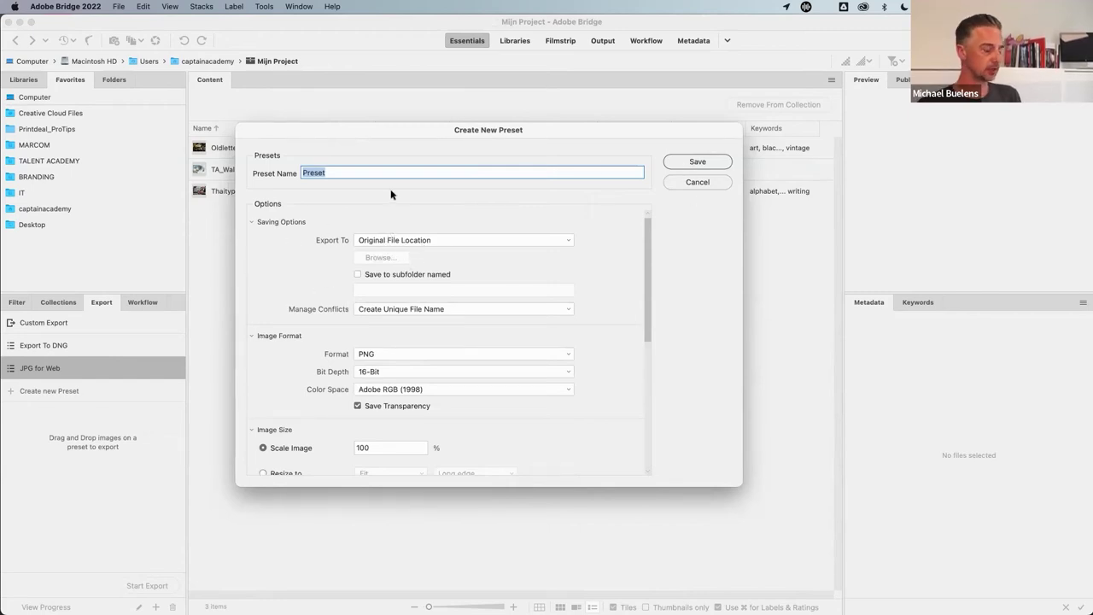
type("PNGs")
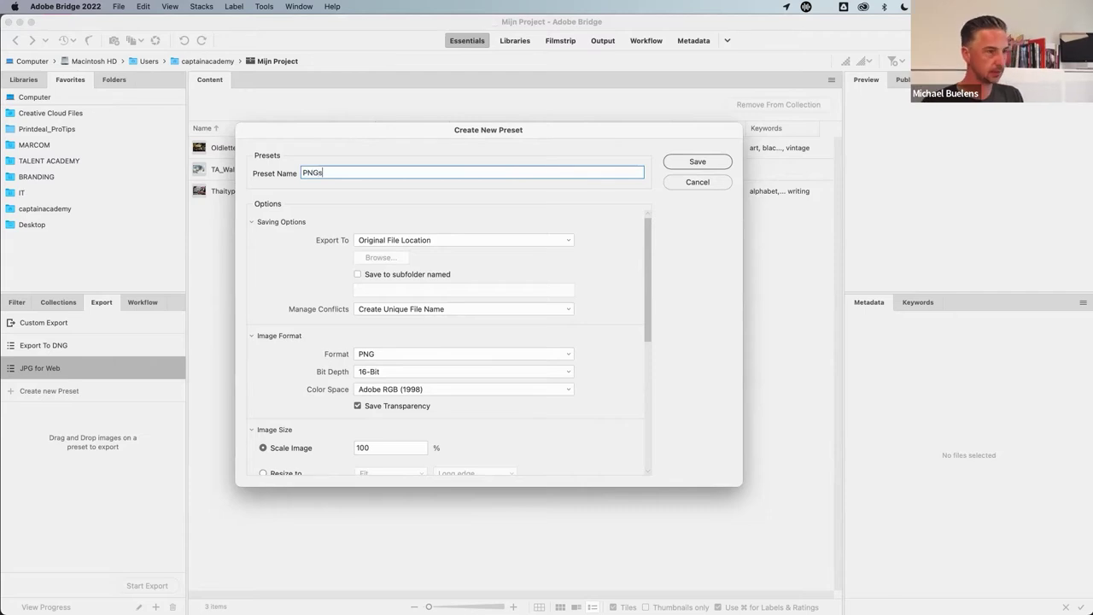
key("Return")
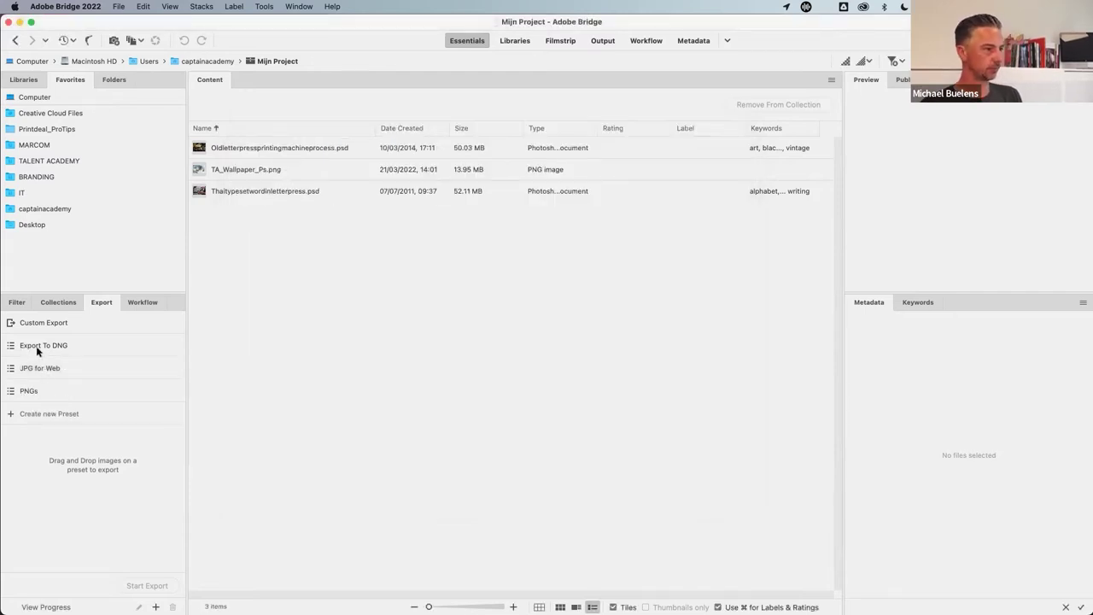
- Export Thaitypesetwordinletterpress.psd and Oldletterpressprintingmachineprocess.psd with the PNGs preset and close the export progress window
left_click(293, 192)
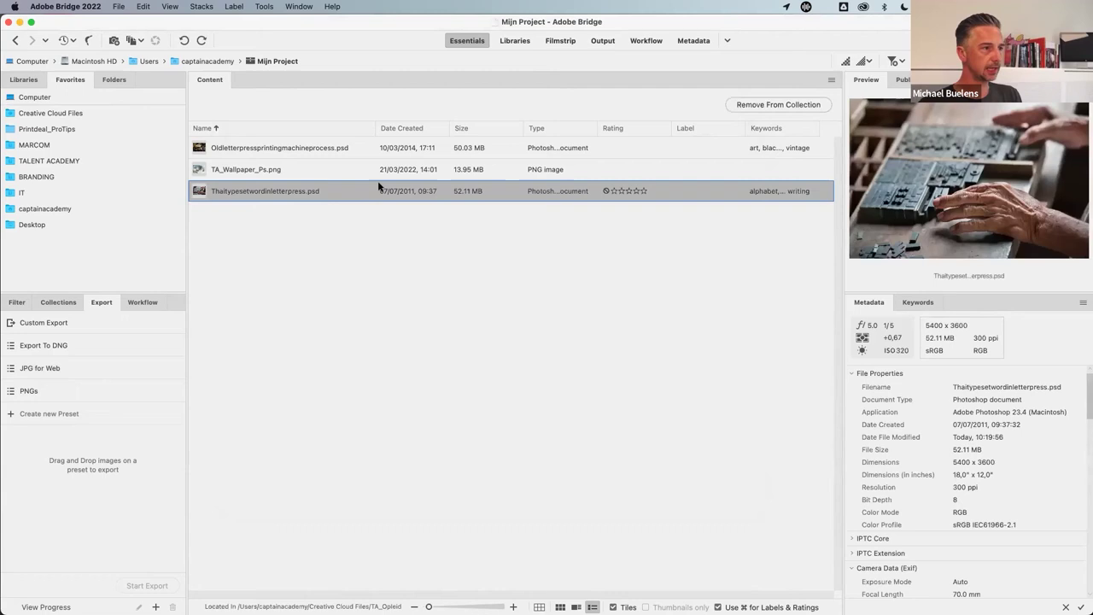
left_click(327, 147, "super")
left_click_drag(214, 152, 67, 397)
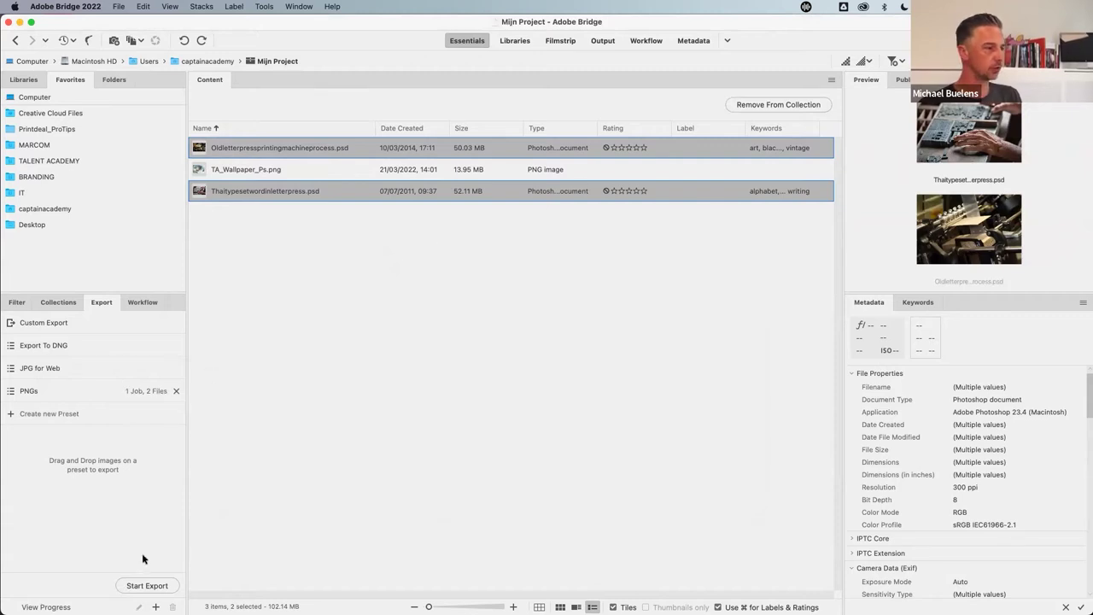
left_click(147, 586)
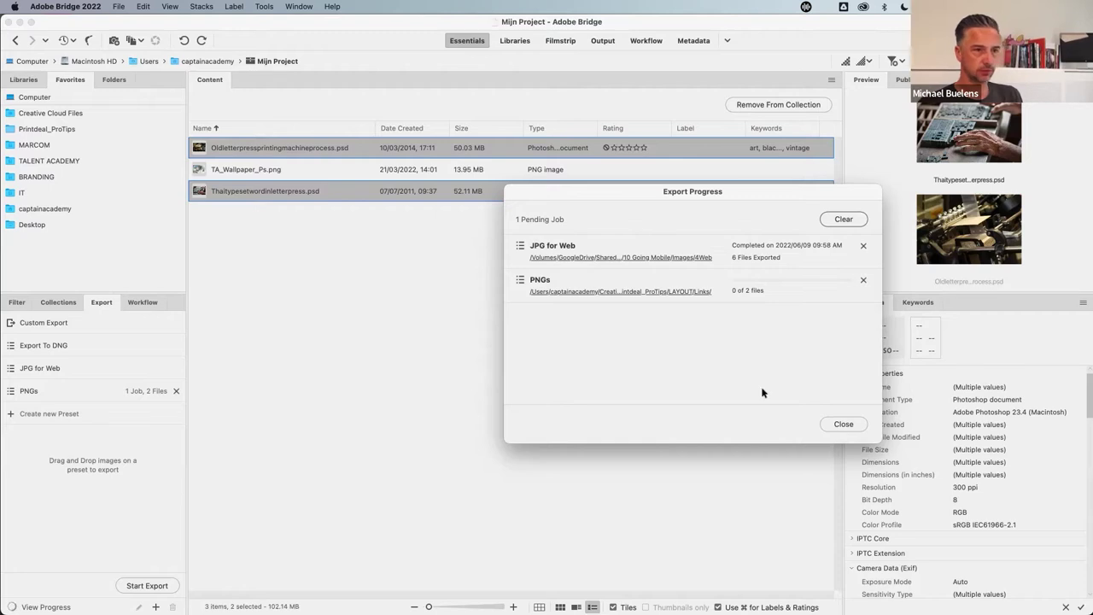
left_click_drag(571, 198, 701, 236)
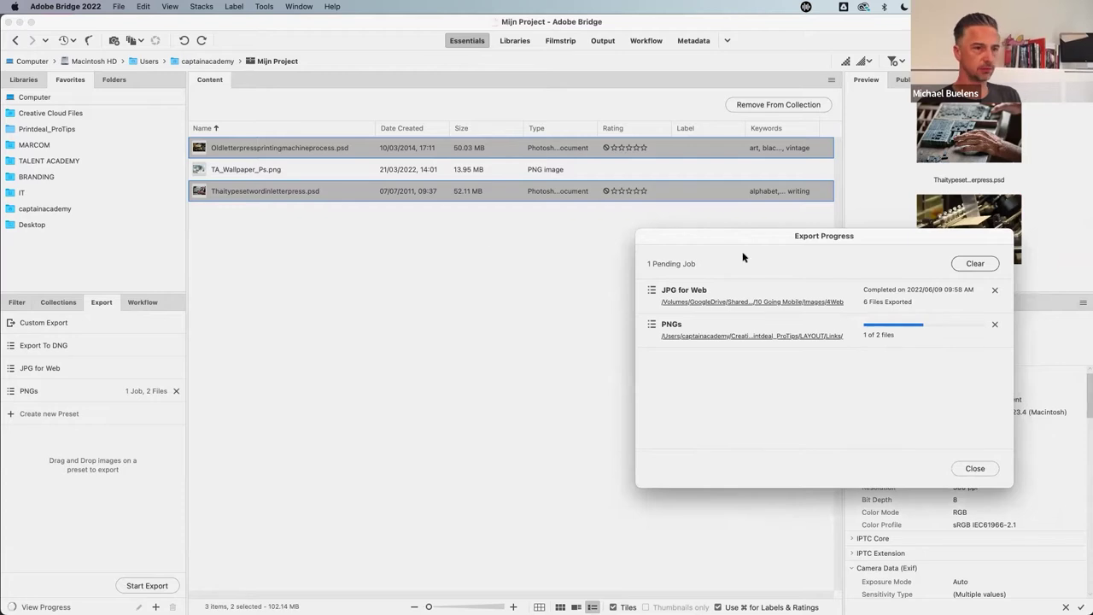
left_click_drag(740, 234, 709, 231)
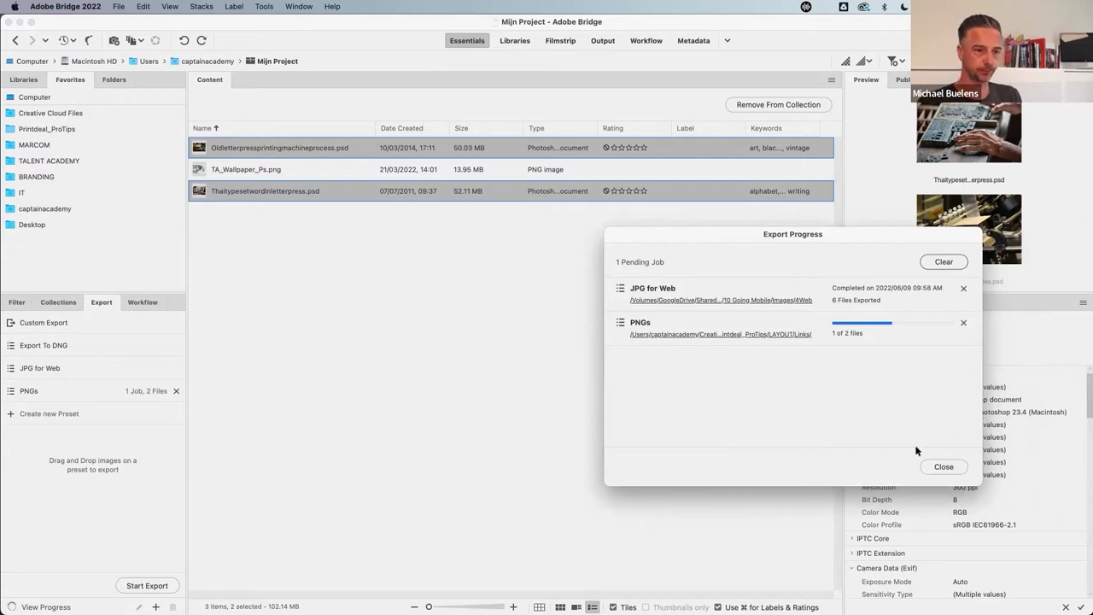
left_click(936, 467)
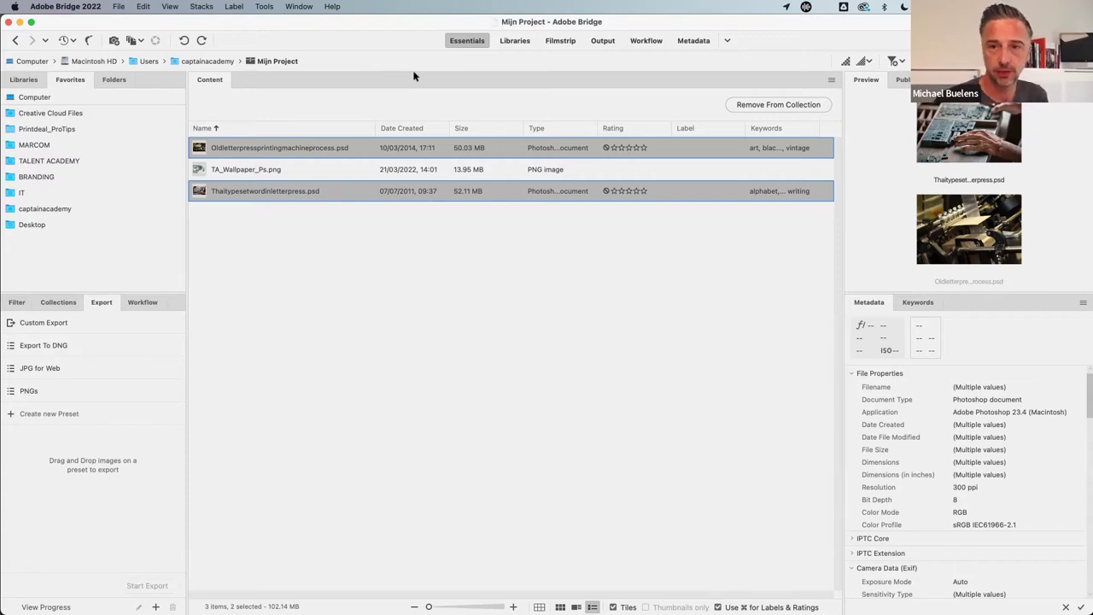
- Review the commands available for Oldletterpressprintingmachineprocess.psd and return to the list of collections
left_click(227, 240)
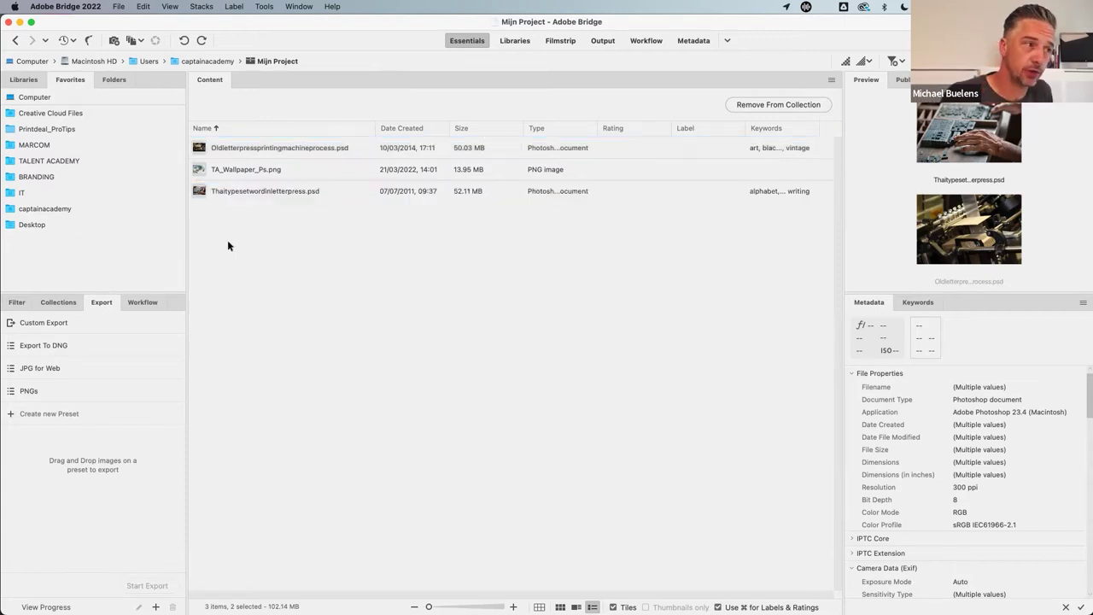
left_click(197, 150)
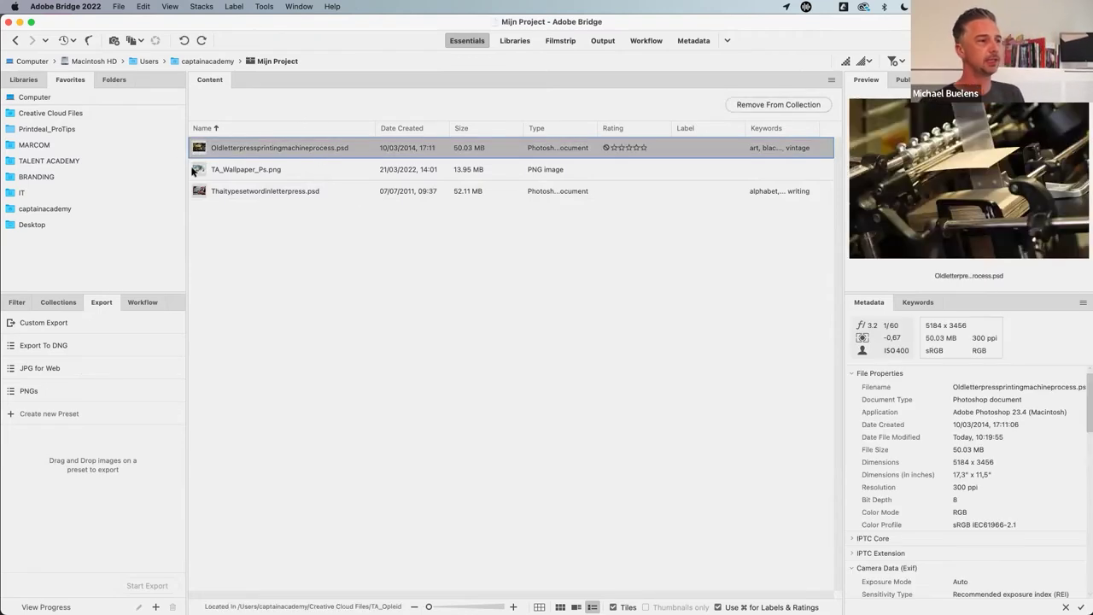
right_click(202, 151)
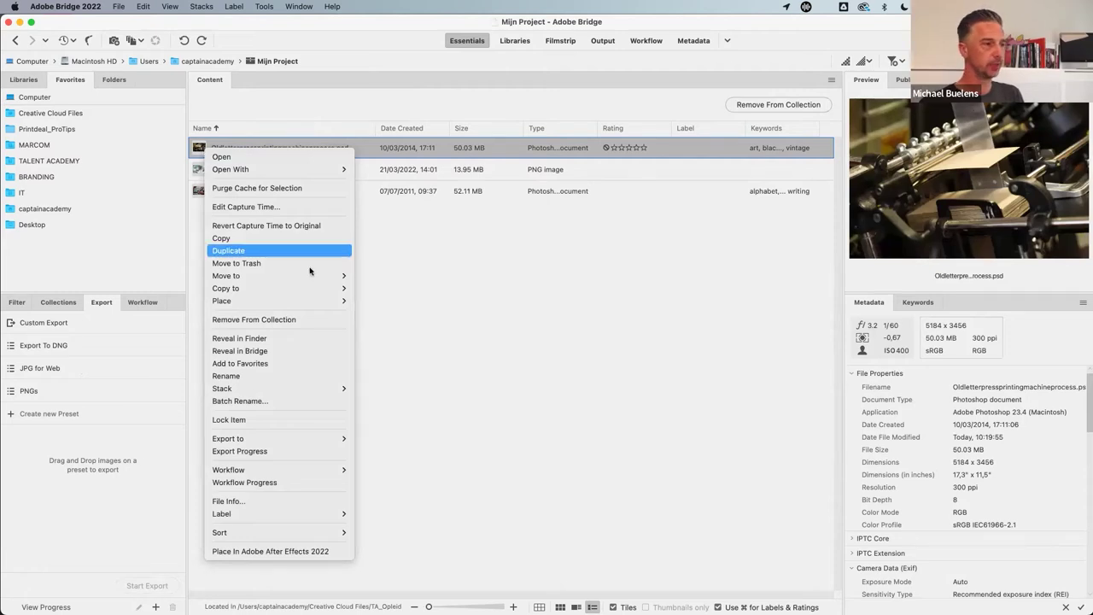
mouse_move(298, 306)
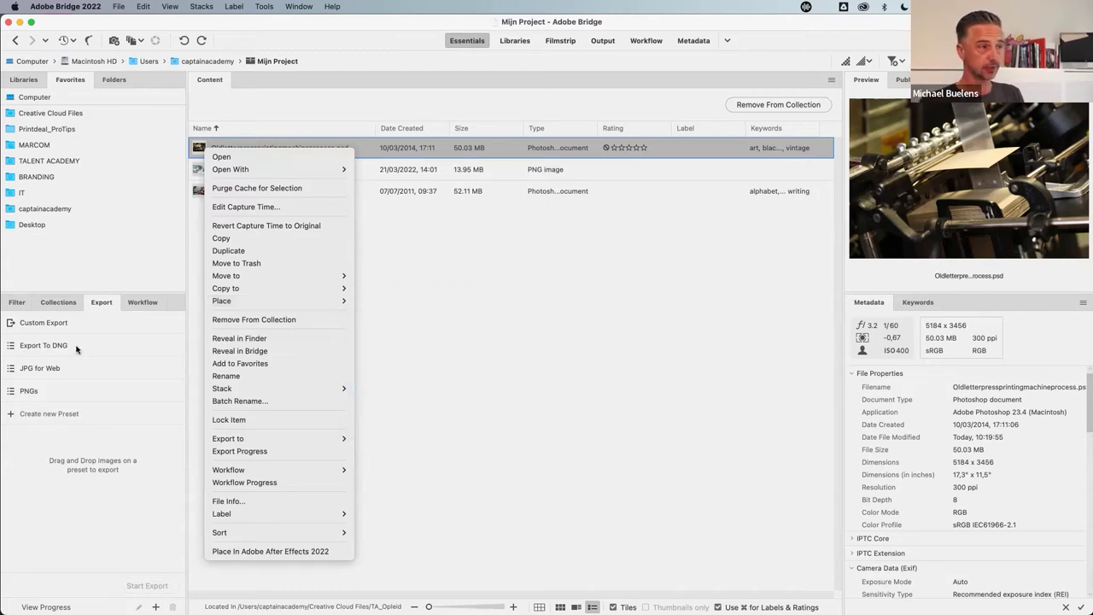
left_click(64, 307)
left_click(58, 303)
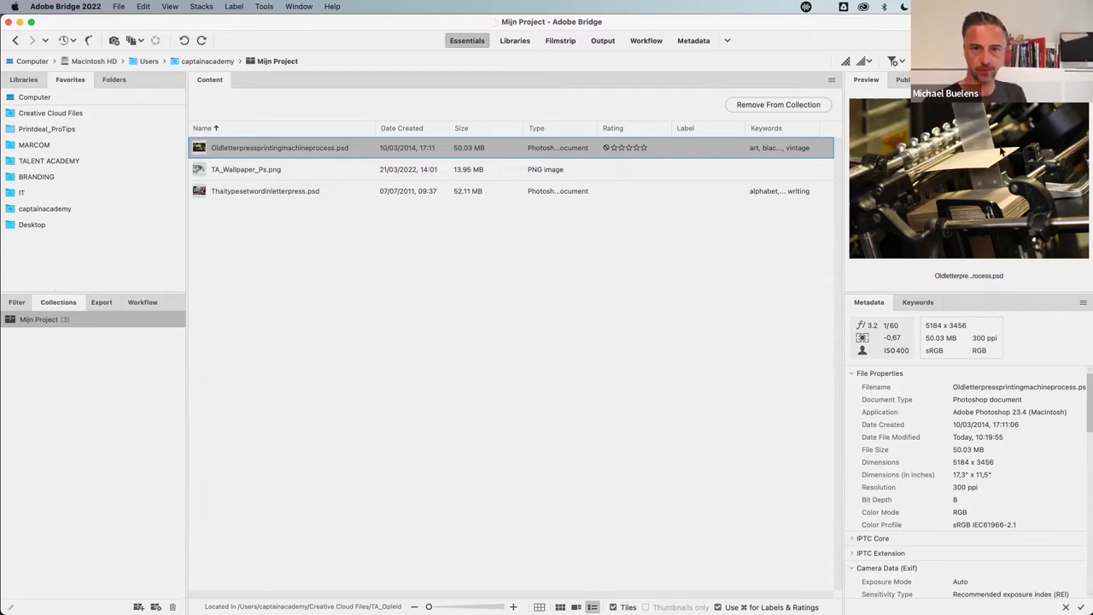
- Switch to Adobe InDesign, look at its empty workspace and return to the Home screen
key("super+Tab")
key("super+Tab")
key("super+Tab")
key("super+Tab")
key("super+Tab")
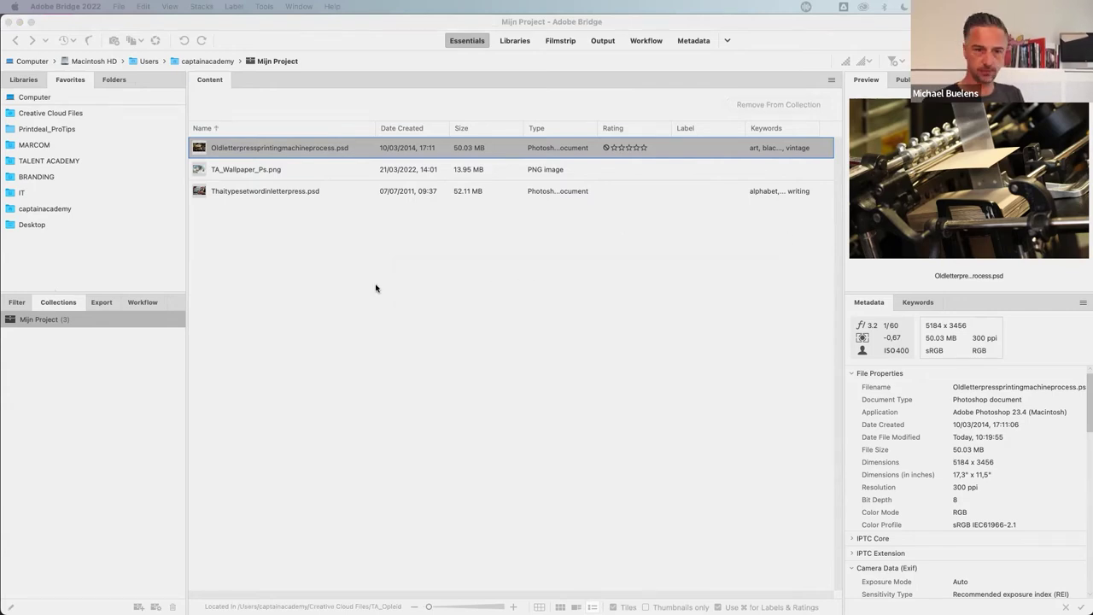
key("super+Tab")
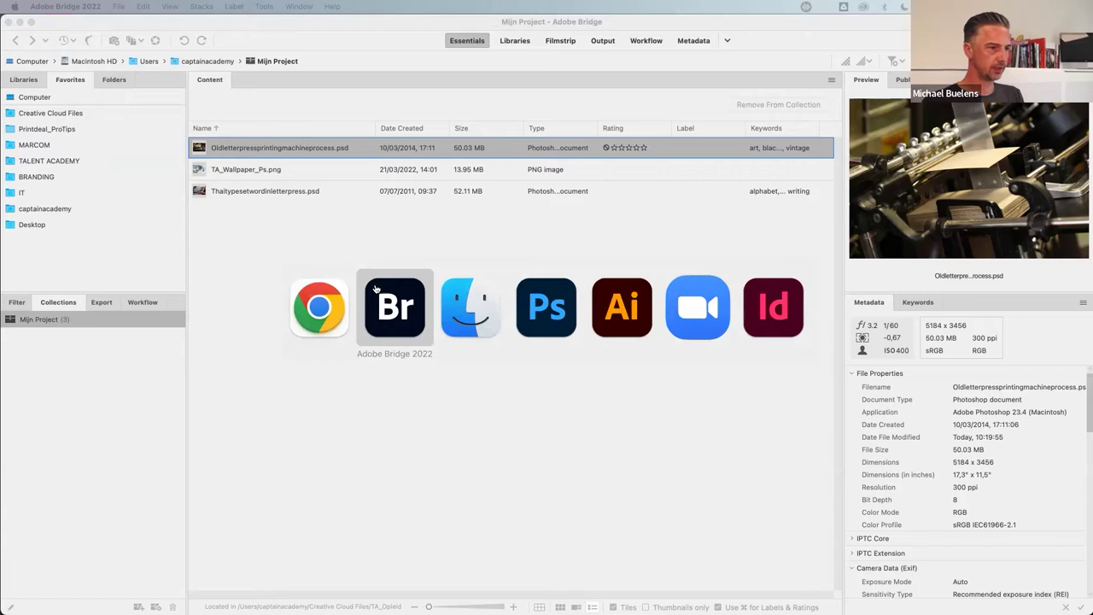
key("super+Tab")
key("super+Tab")
key("super+Tab")
key("super+Tab")
key("super+Tab")
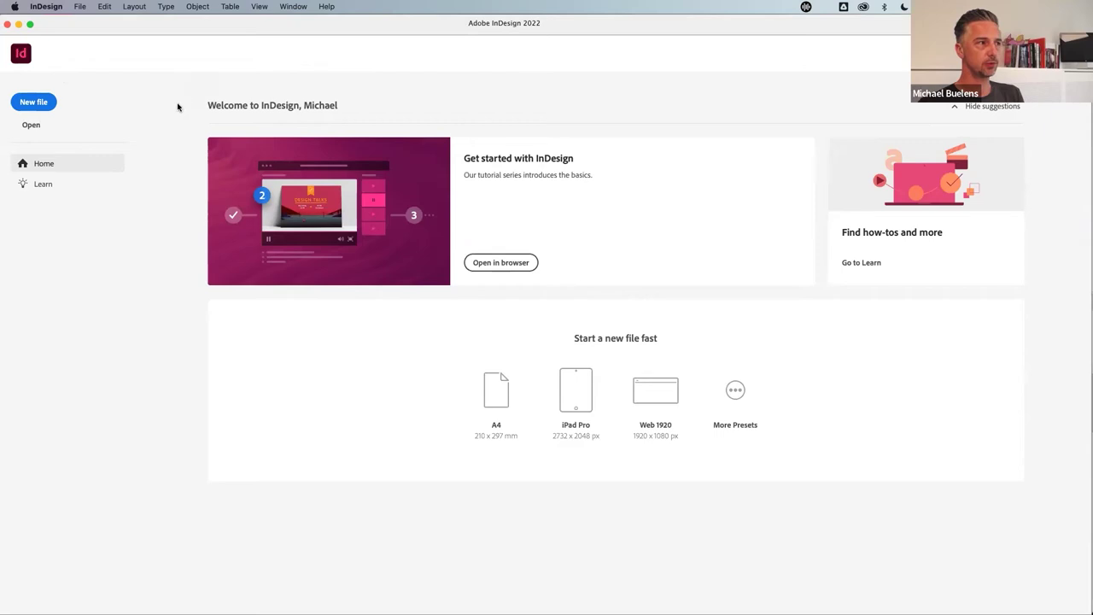
key("Escape")
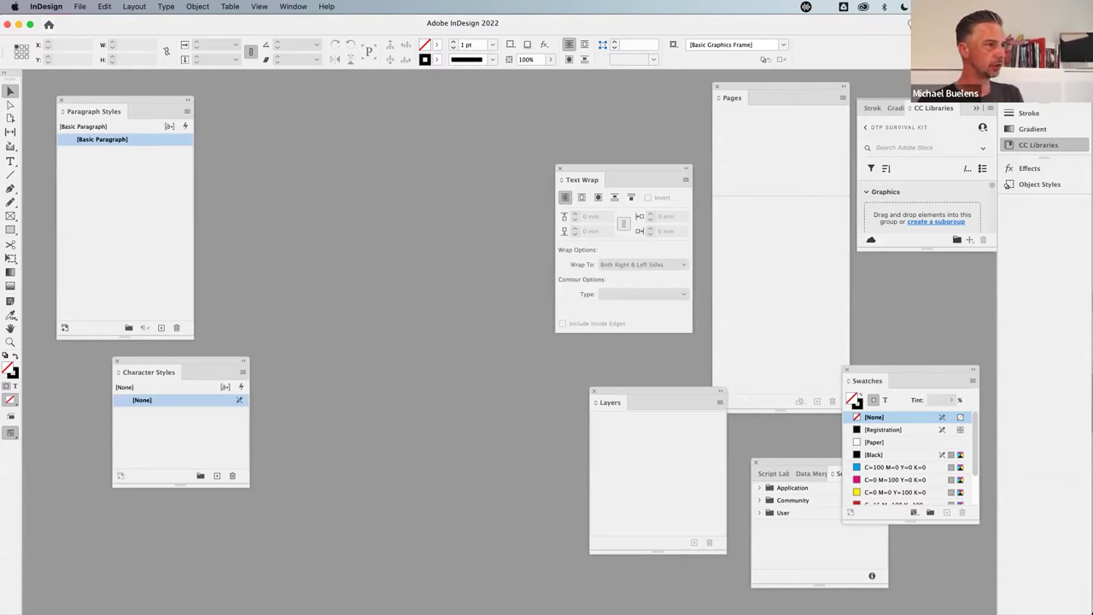
left_click(48, 24)
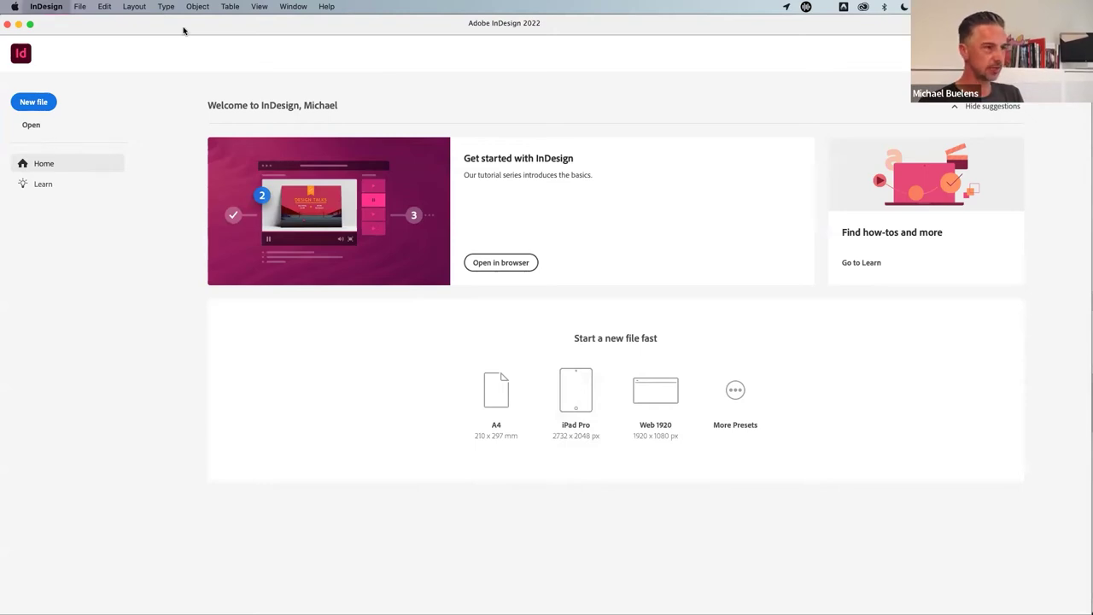
- Restart Adobe InDesign and delete its preference files at startup
key("super+Tab")
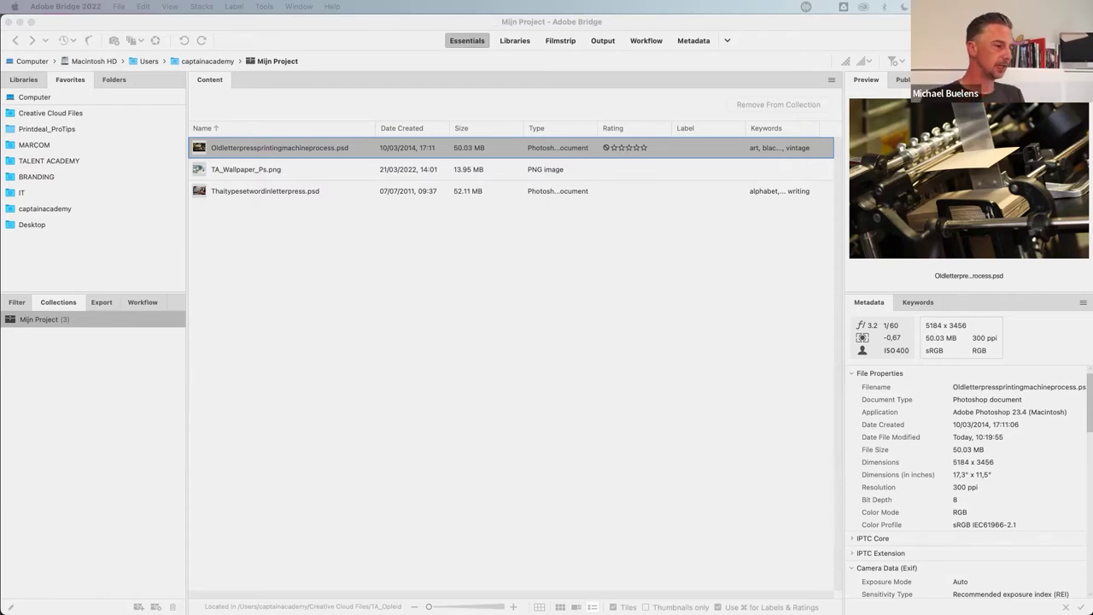
mouse_move(432, 606)
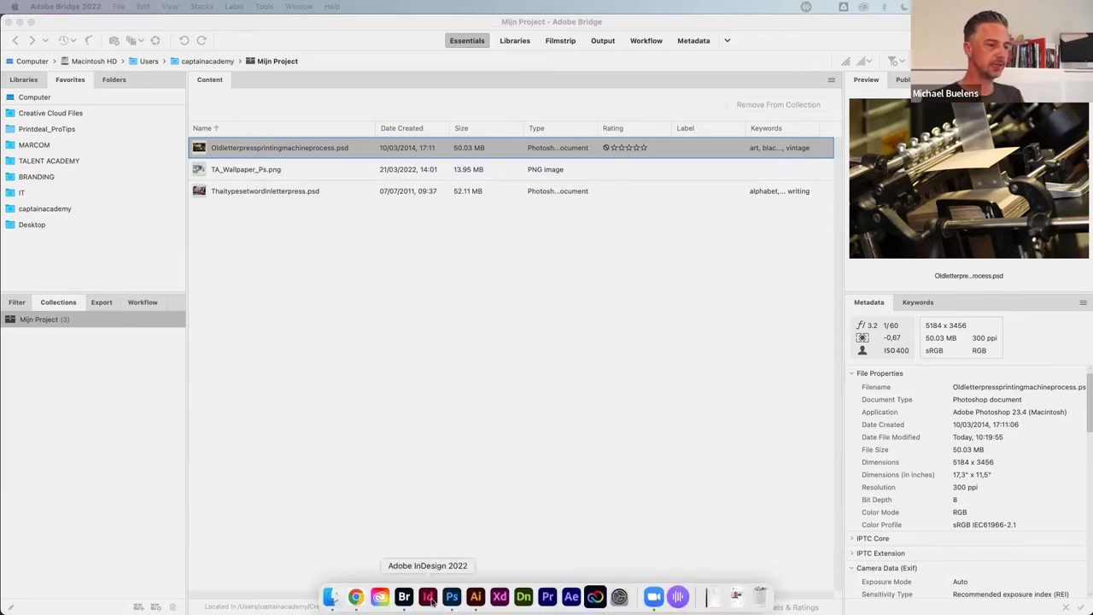
right_click(432, 602)
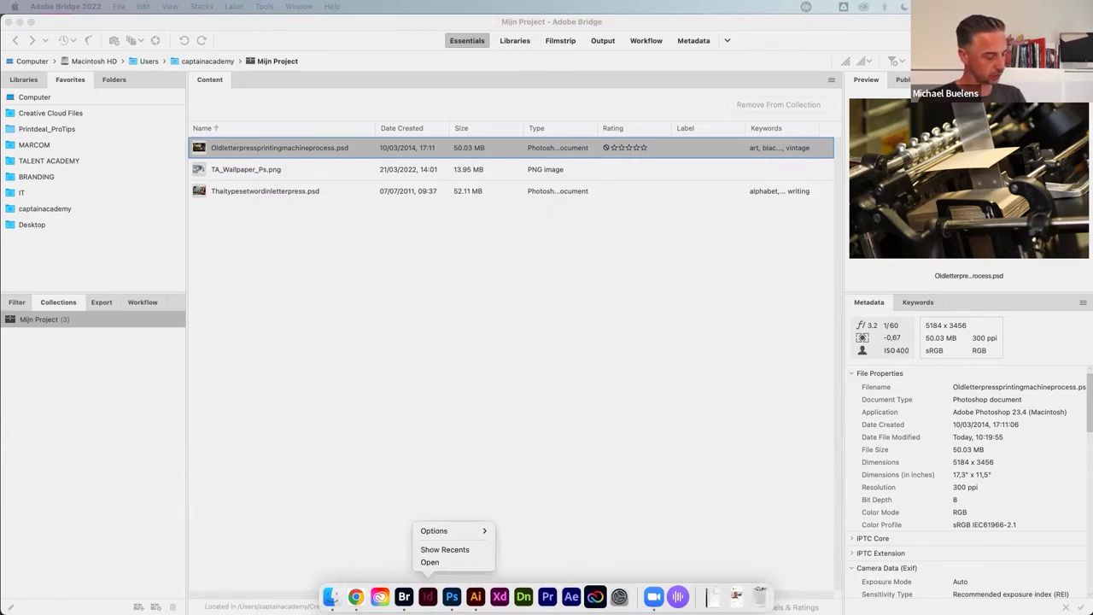
left_click(439, 562)
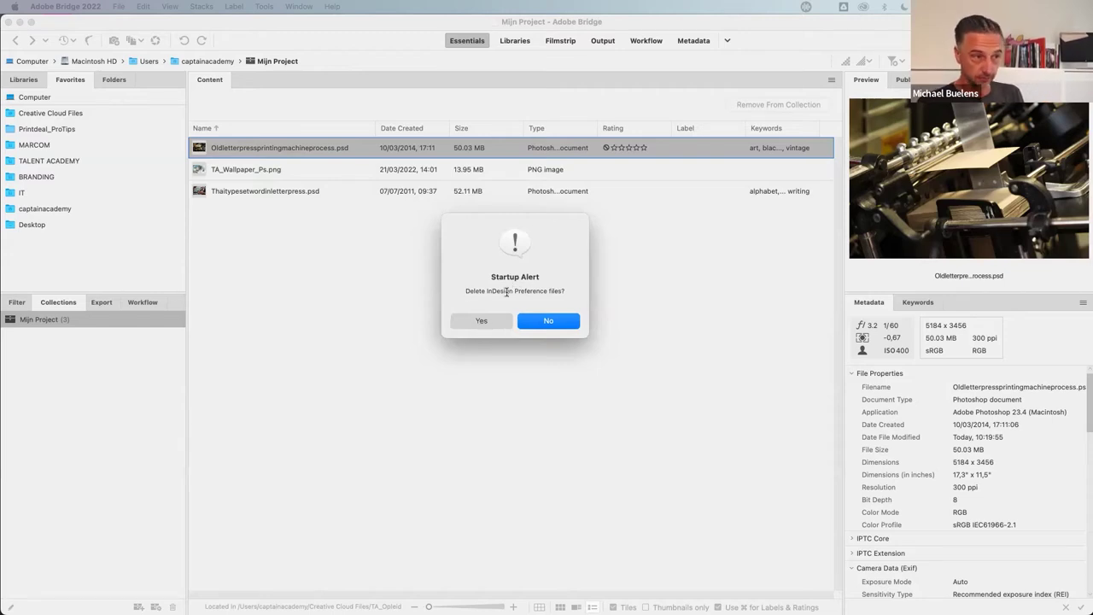
left_click(481, 323)
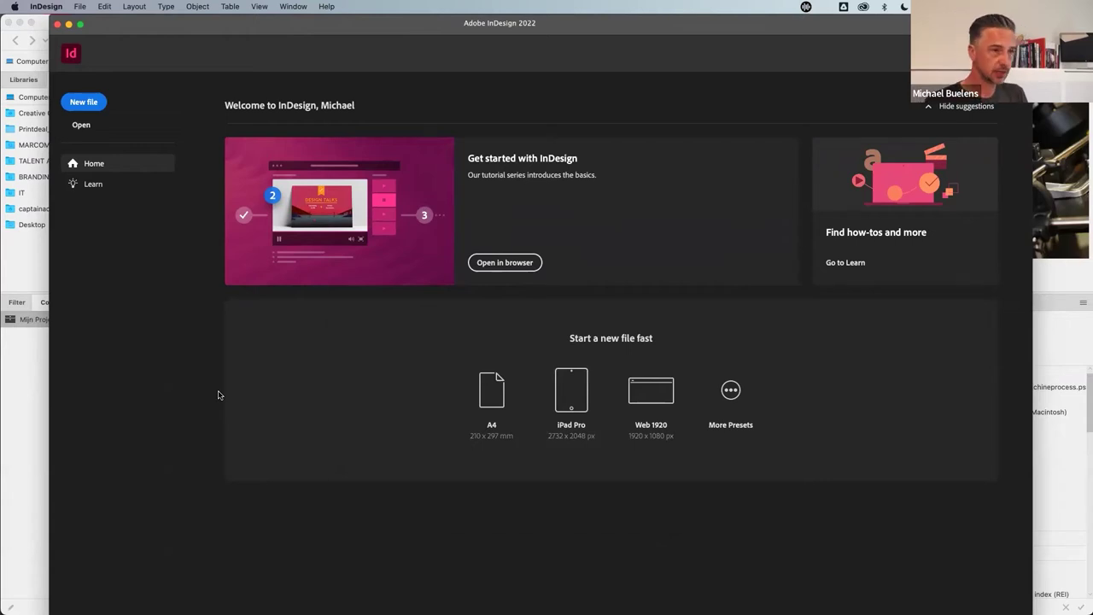
- In the Interface preferences, set the colour theme to the lightest option
key("super+k")
left_click_drag(448, 111, 366, 94)
left_click(284, 138)
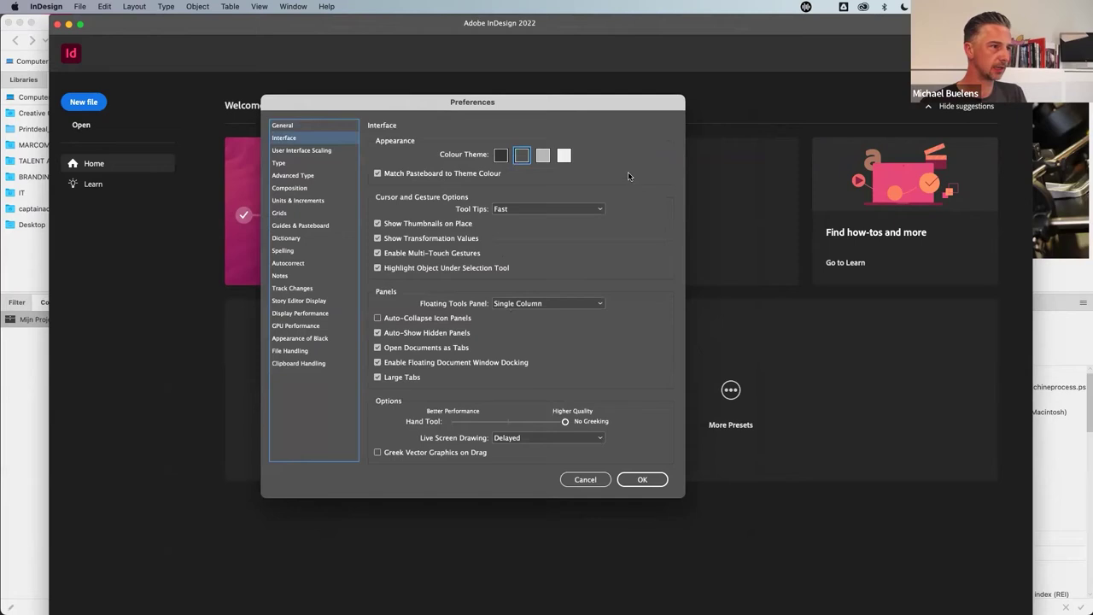
left_click(564, 154)
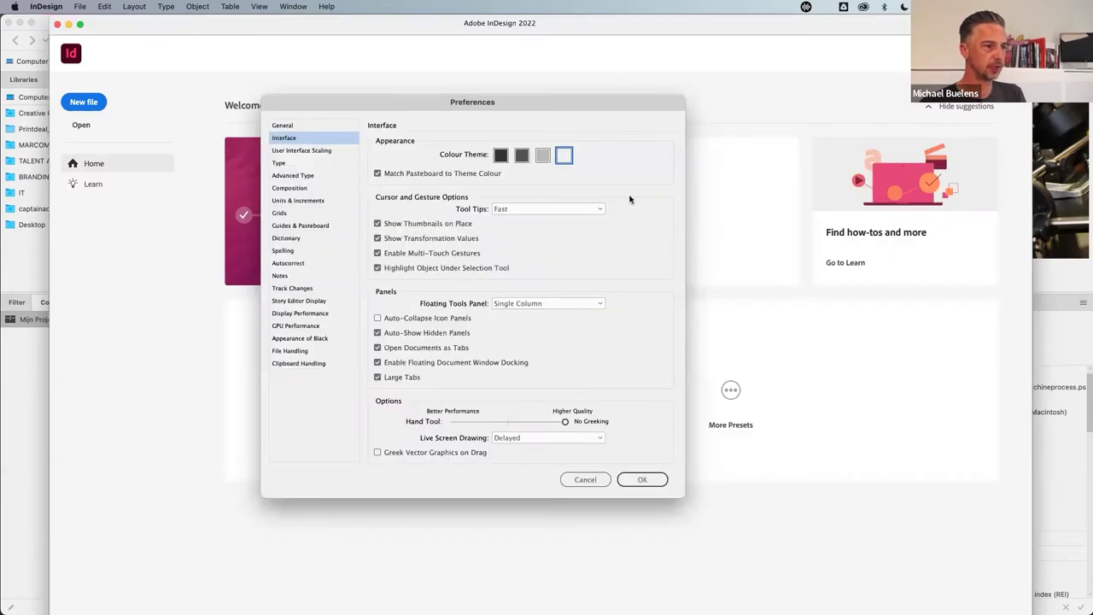
left_click_drag(519, 105, 557, 92)
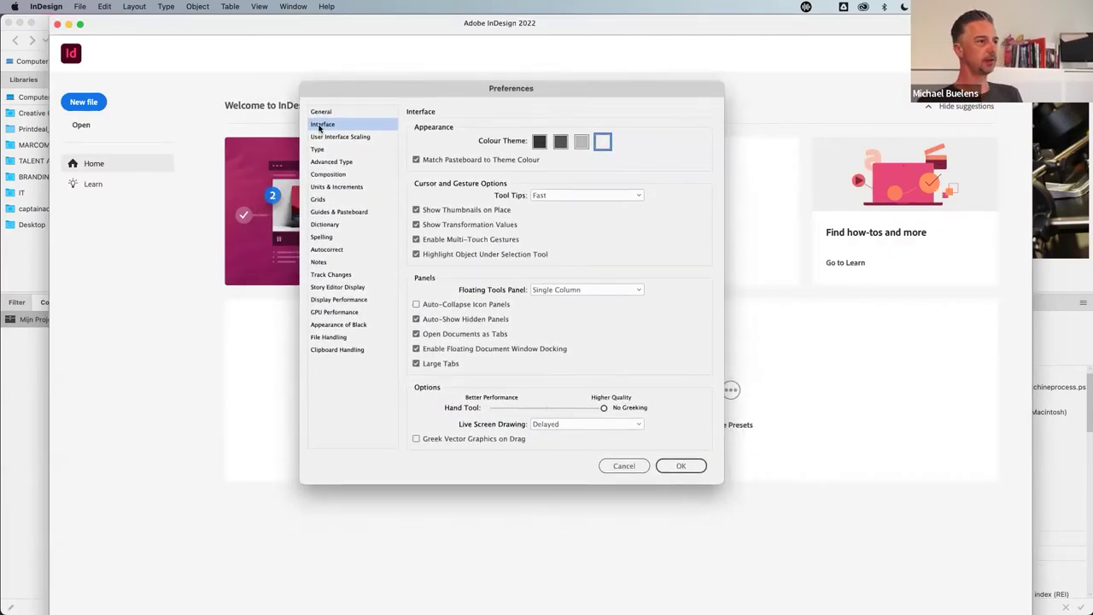
- Set Live Screen Drawing to Immediate and save the preferences
left_click(560, 427)
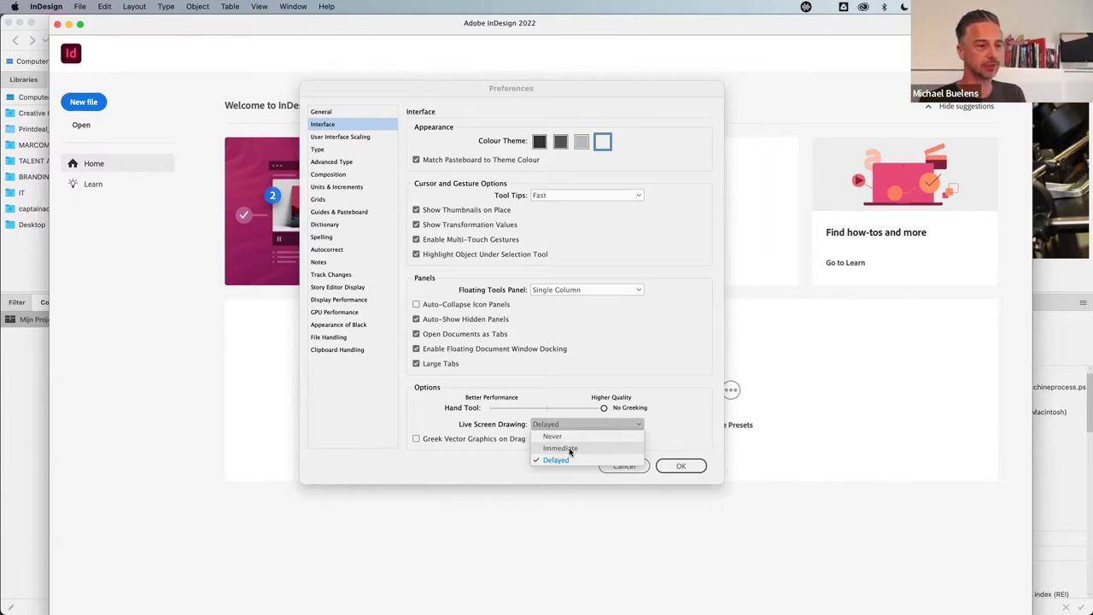
left_click(560, 449)
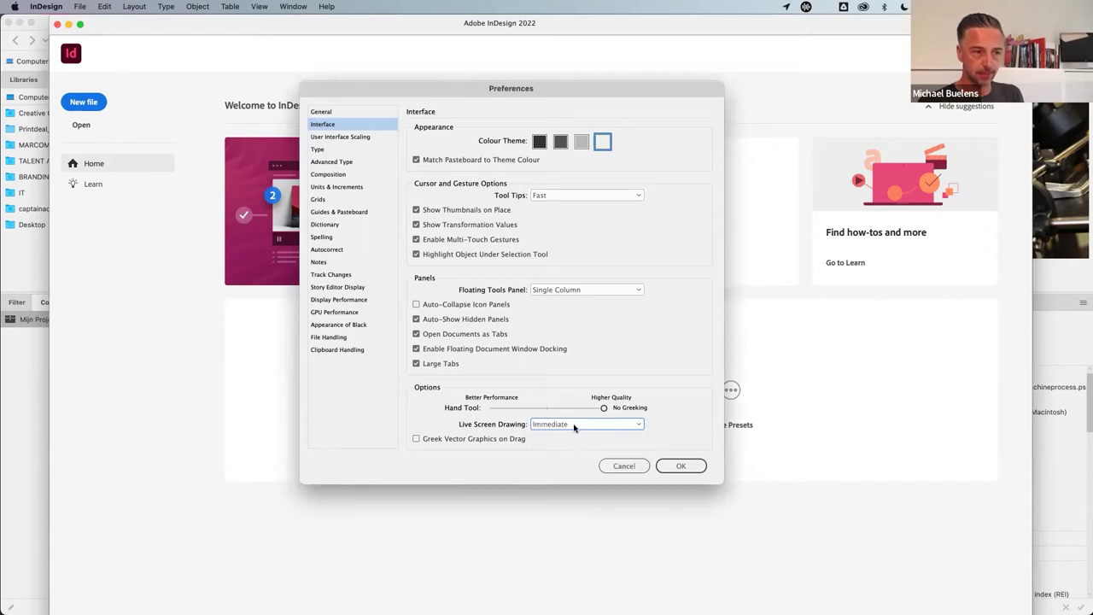
left_click(671, 468)
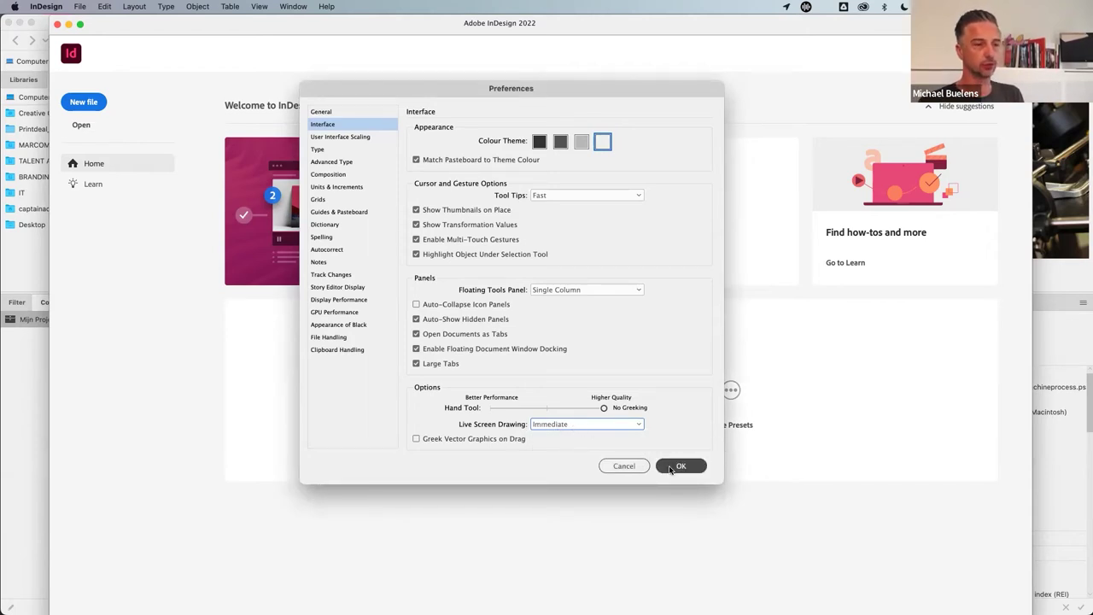
left_click(688, 467)
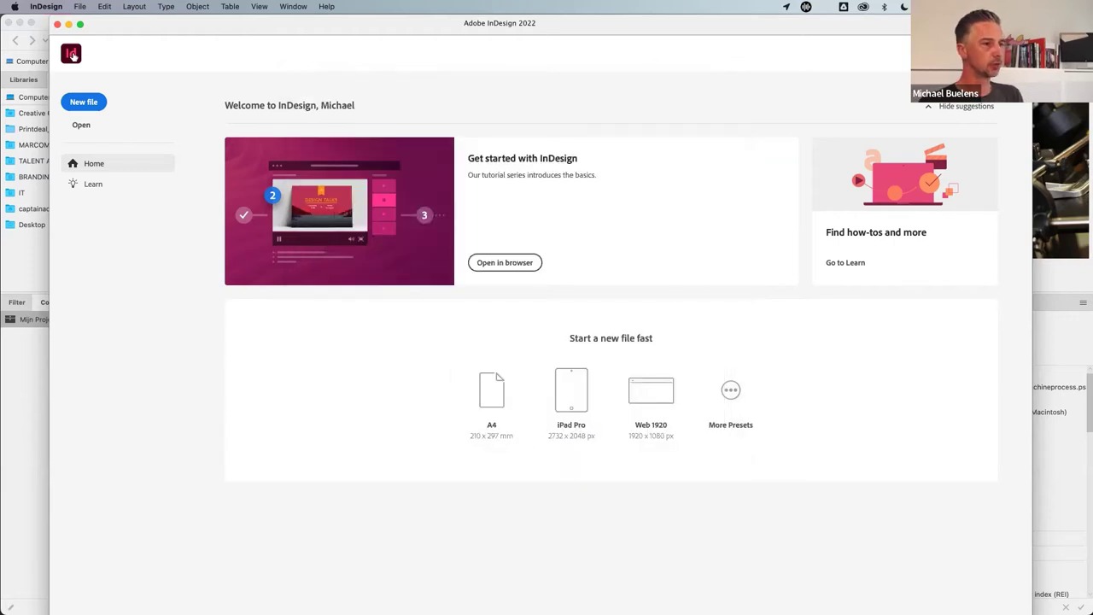
- Leave the Home screen, switch to the Advanced workspace and enlarge the InDesign window to fill the screen
left_click(70, 56)
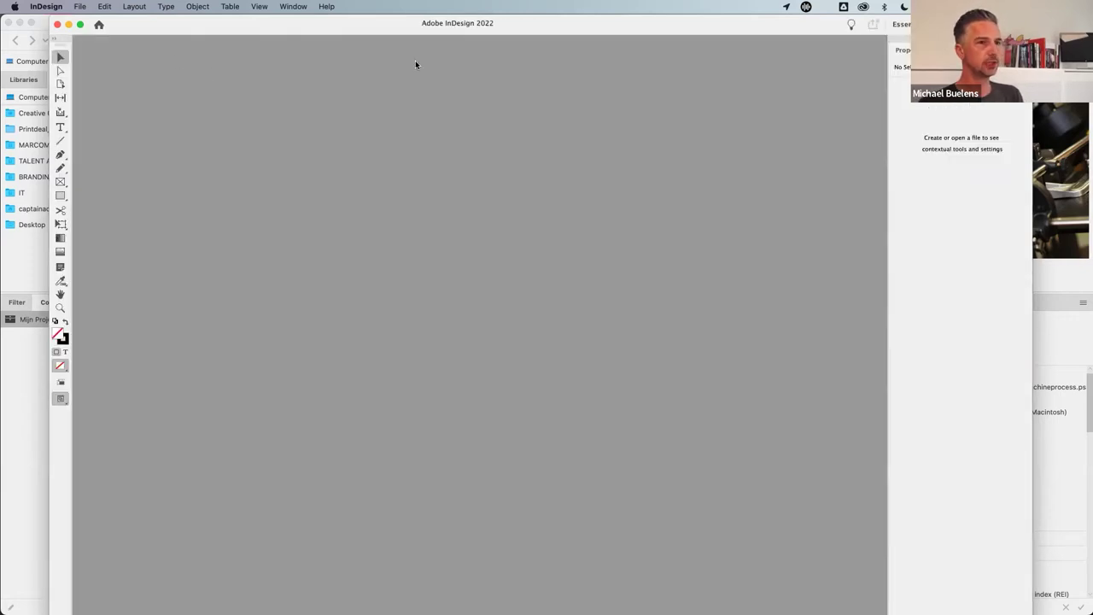
left_click(940, 24)
left_click(919, 25)
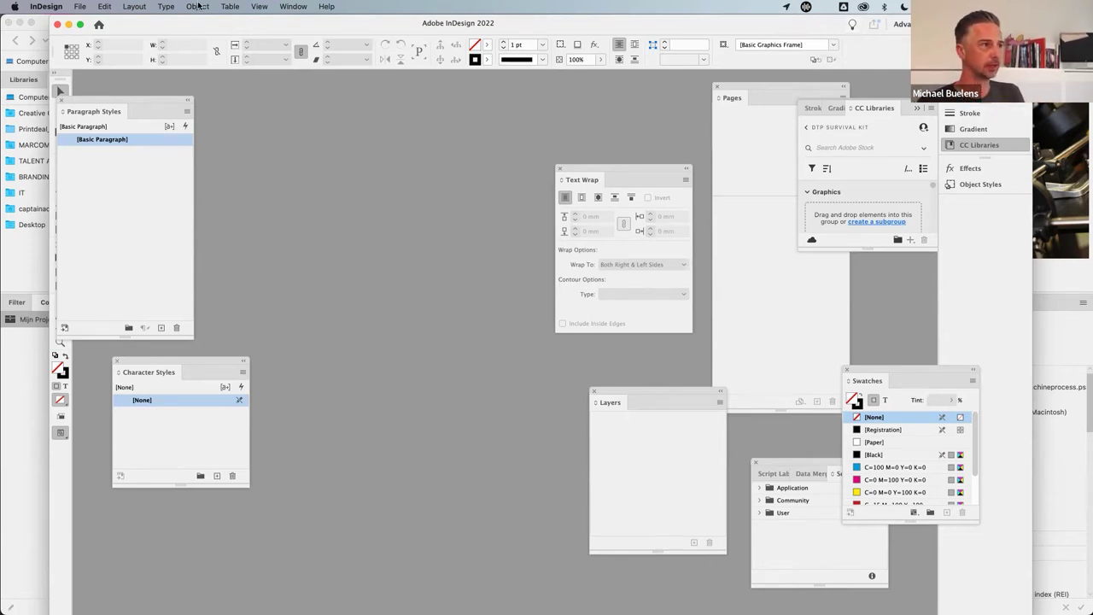
left_click(79, 25)
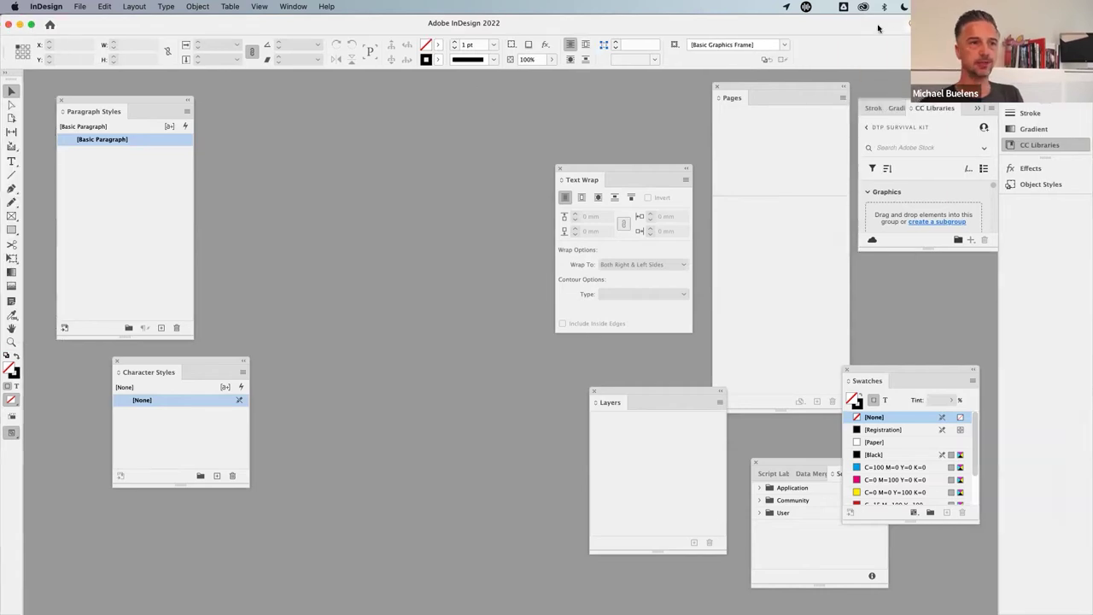
- Try out the Interactive for PDF workspace and return to the Advanced workspace
left_click(1025, 23)
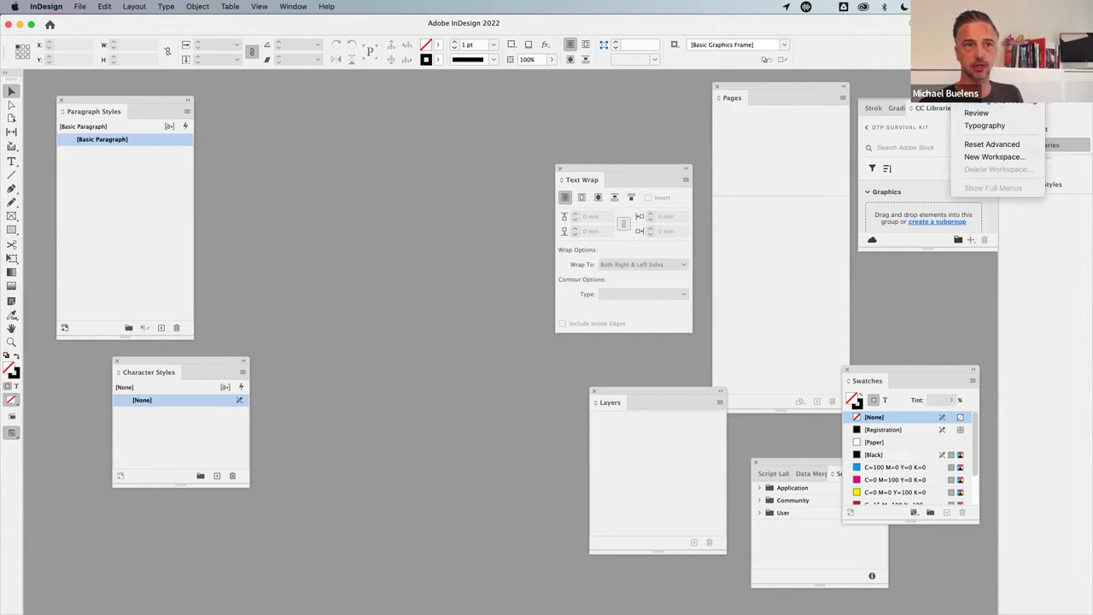
left_click(992, 143)
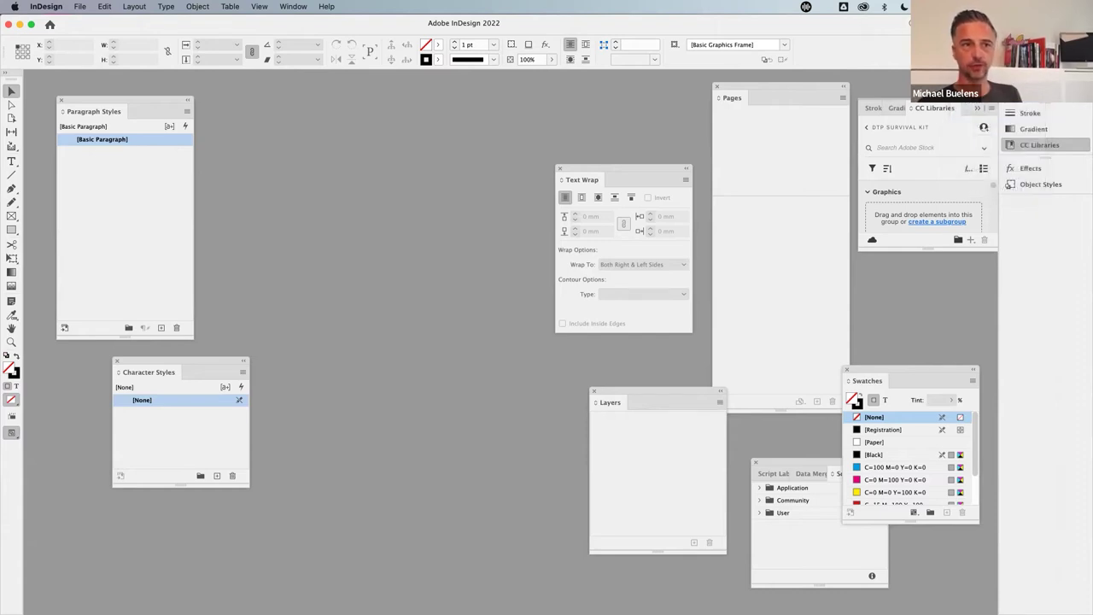
left_click(1078, 38)
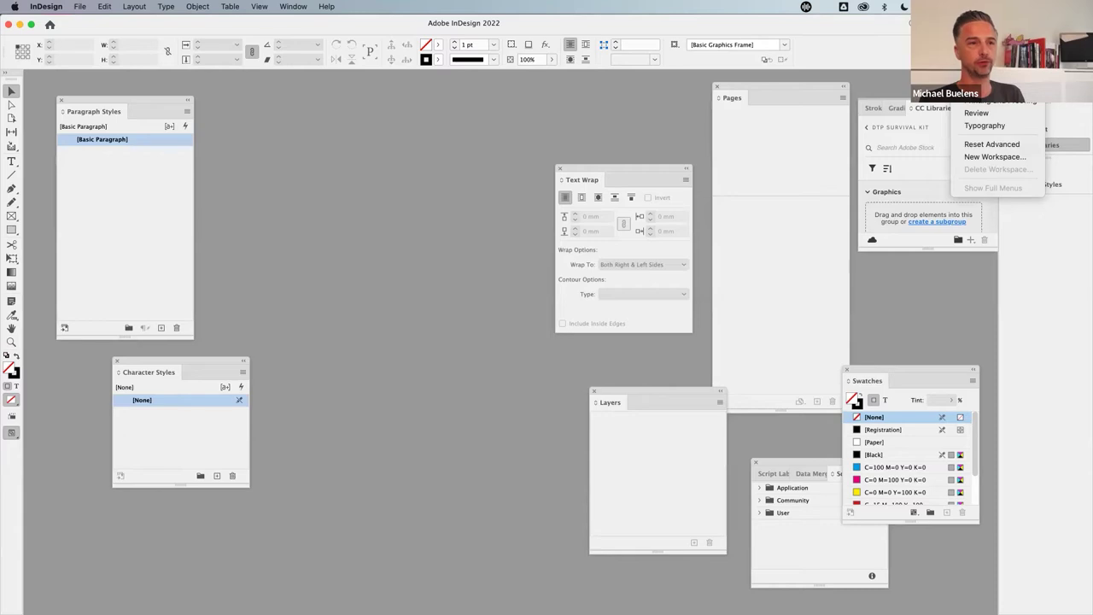
left_click(1010, 124)
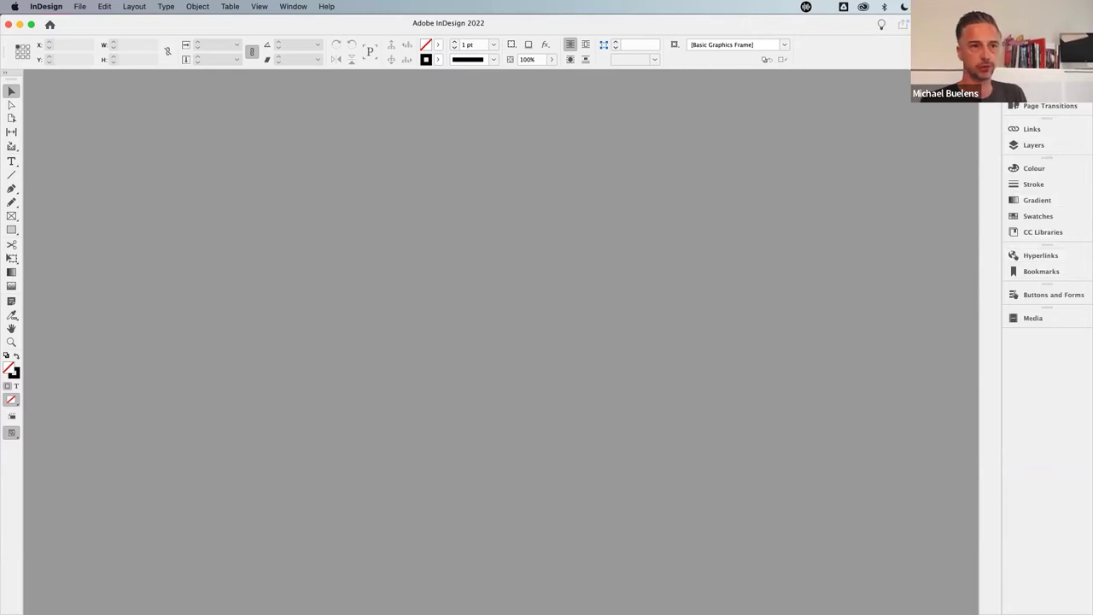
left_click(948, 23)
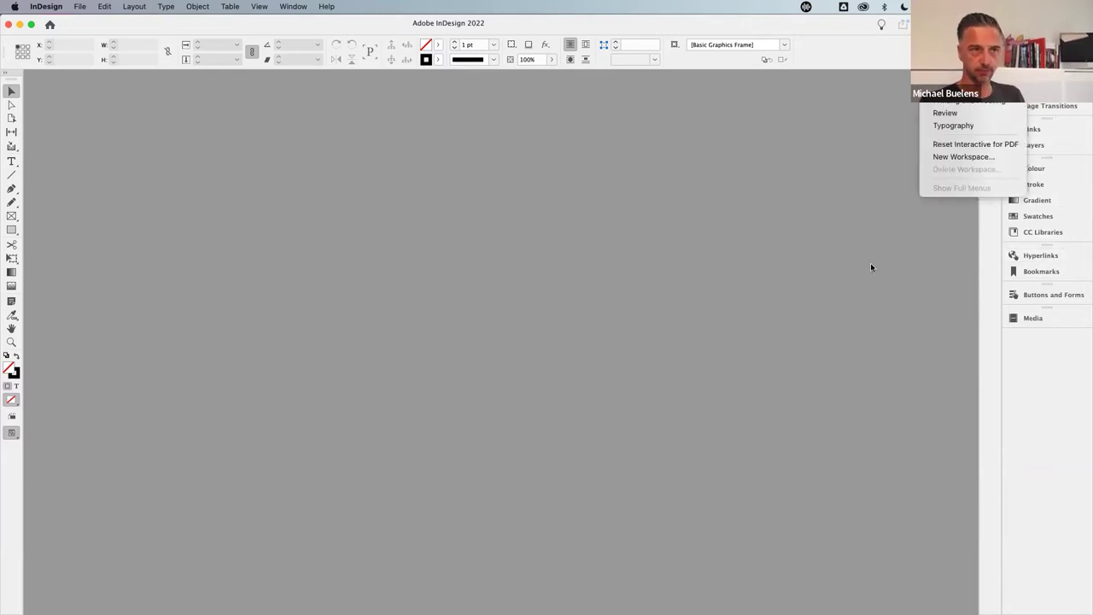
key("Return")
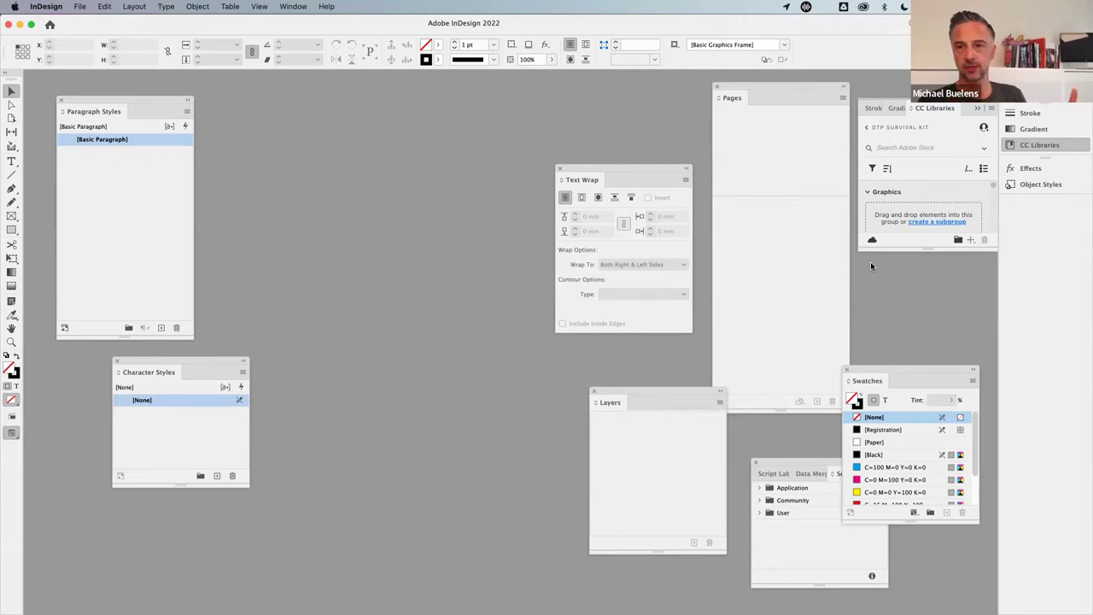
- Reset the Advanced workspace, then dock the expanded Paragraph Styles and Character Styles panels together as a column beside the collapsed panels
left_click(1016, 24)
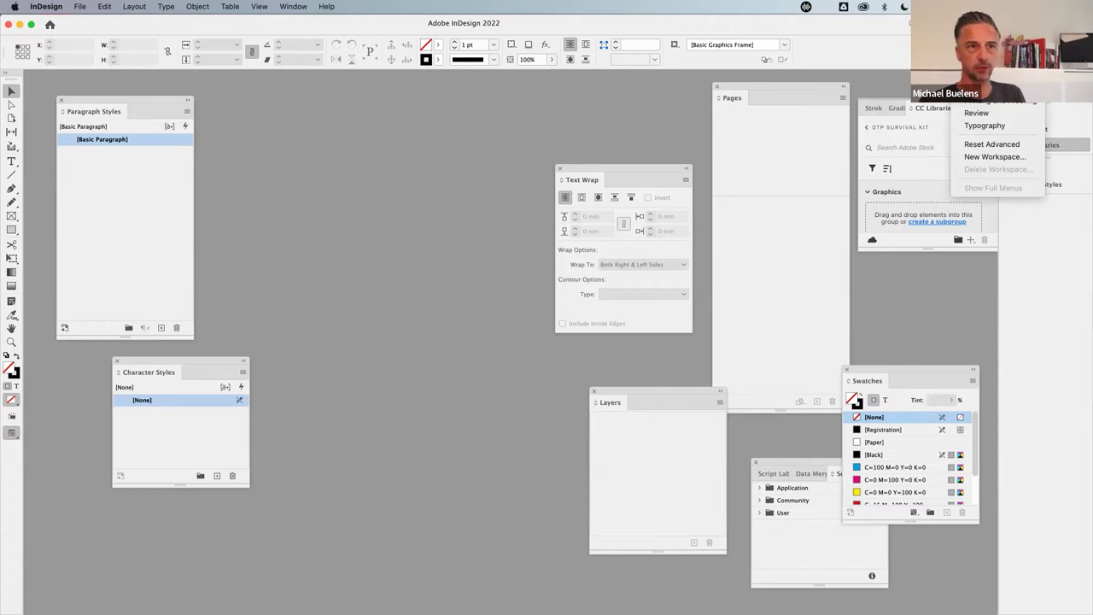
left_click(998, 145)
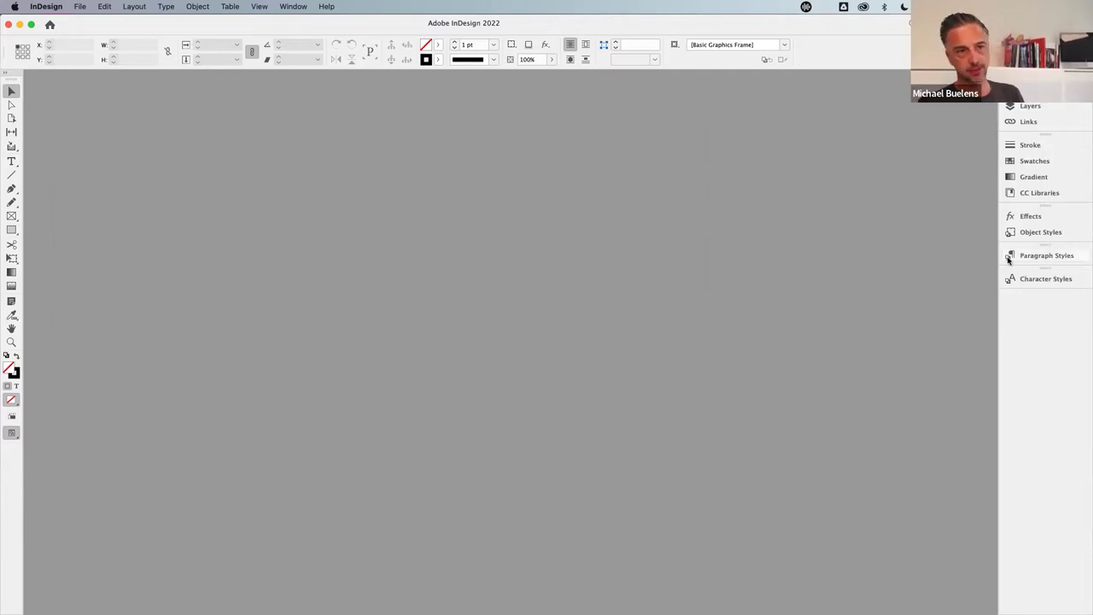
left_click_drag(1052, 259, 671, 139)
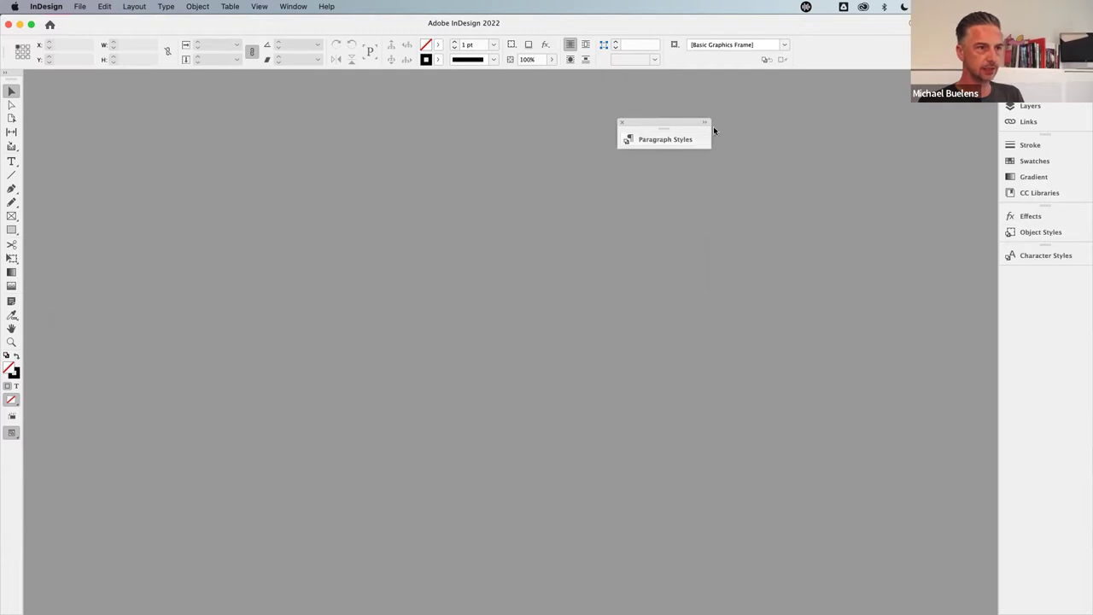
left_click(704, 122)
left_click_drag(1033, 255, 659, 247)
left_click(793, 288)
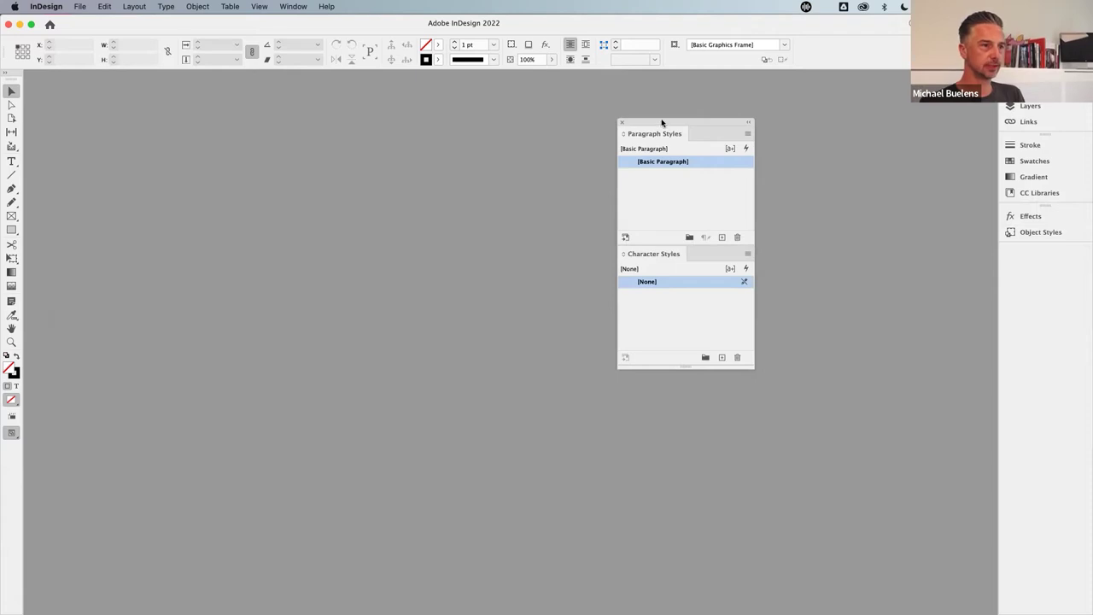
left_click_drag(662, 123, 996, 112)
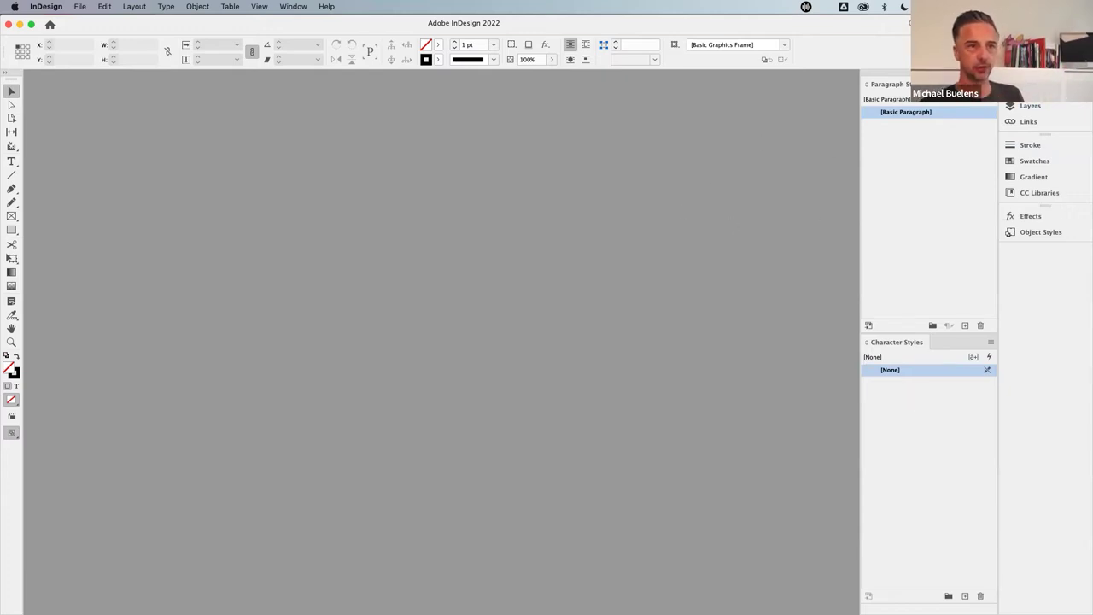
- Save the panel layout as a new workspace named Mickeys Mess, capturing panel locations and menu customisation
left_click(999, 23)
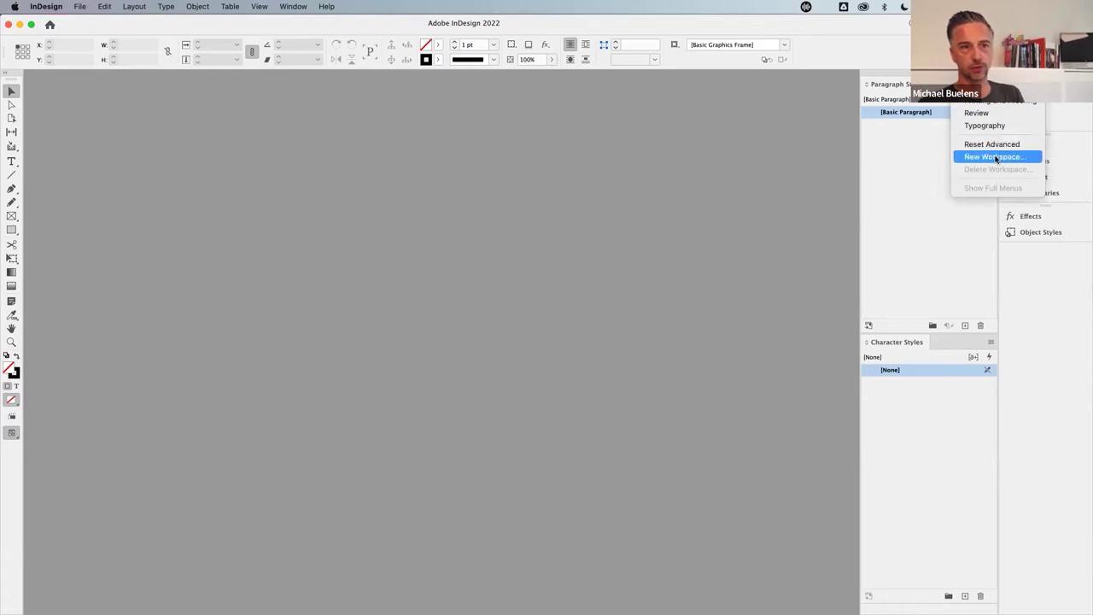
left_click(995, 157)
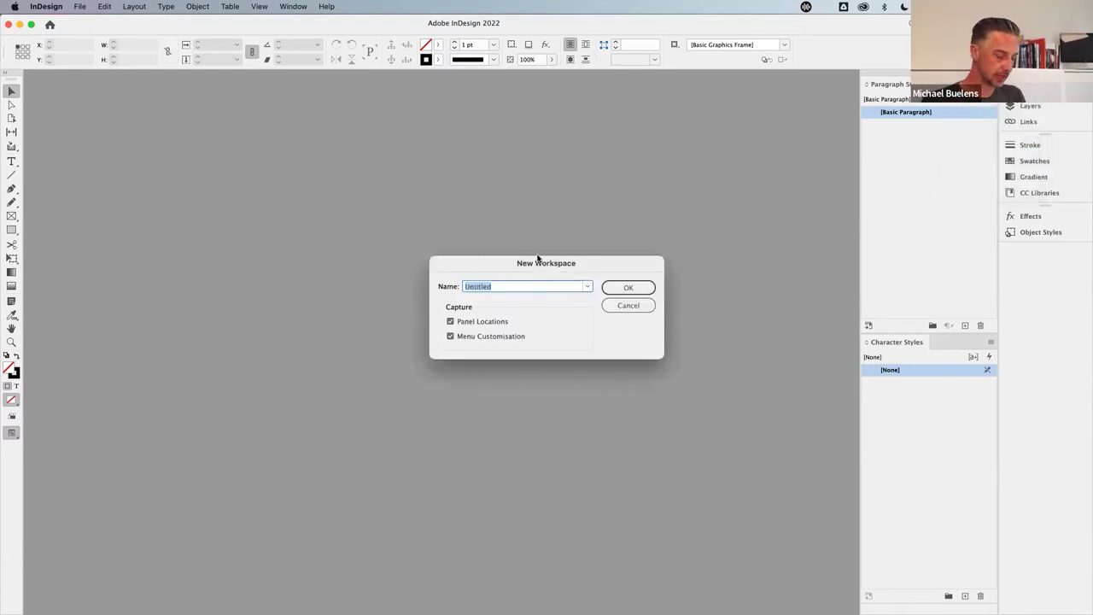
type("Mickeys Mess")
left_click(635, 290)
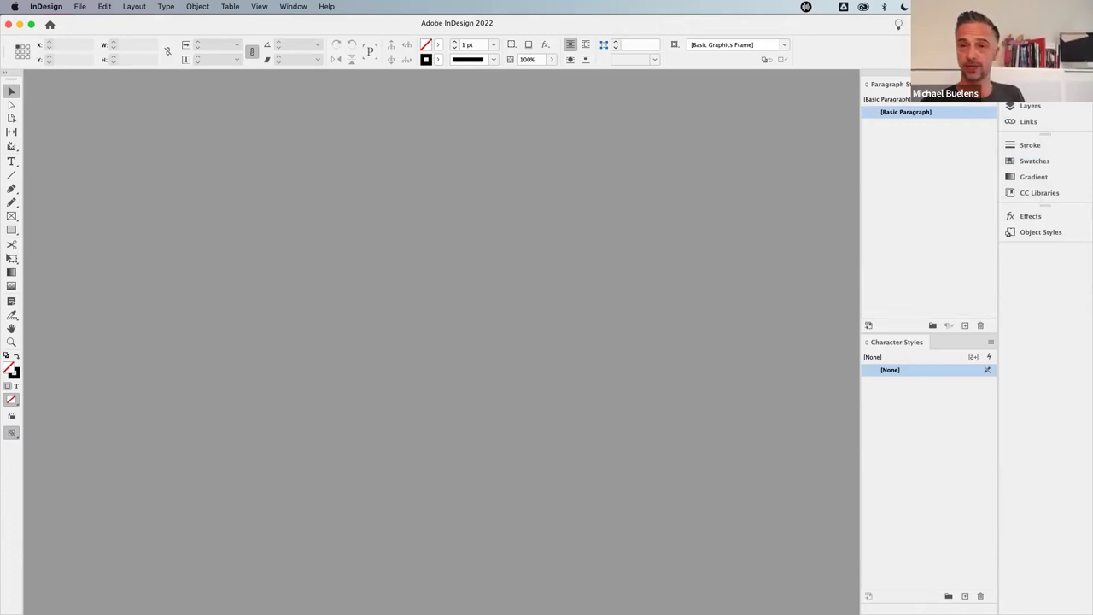
- Pull the Paragraph Styles and Layers panels out as floating panels, then reset the Mickeys Mess workspace
left_click_drag(893, 84, 518, 139)
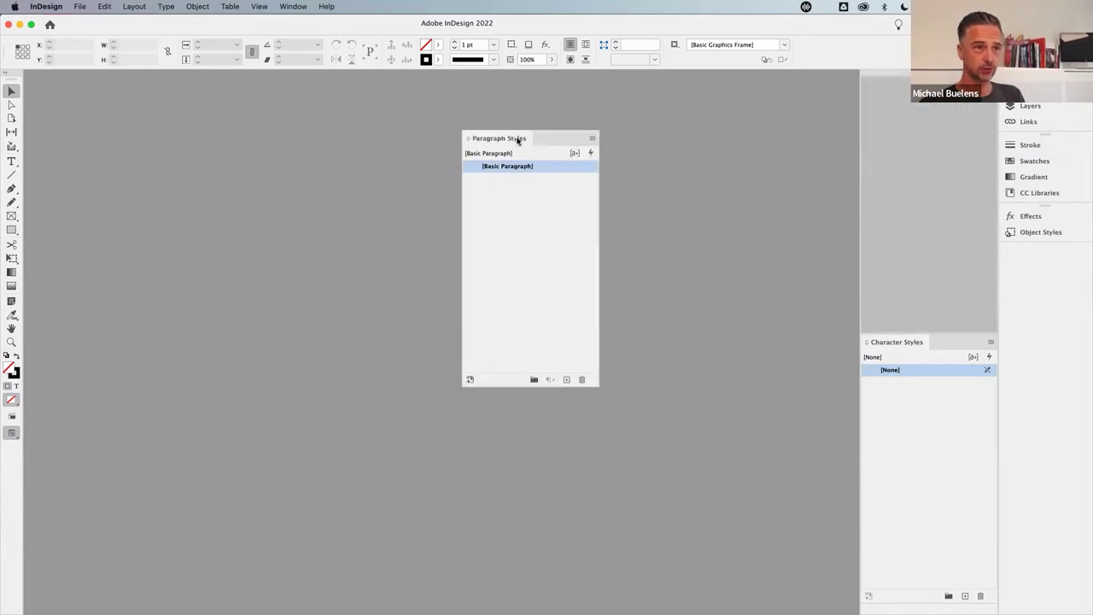
left_click(1043, 106)
left_click_drag(903, 84, 329, 224)
left_click(983, 23)
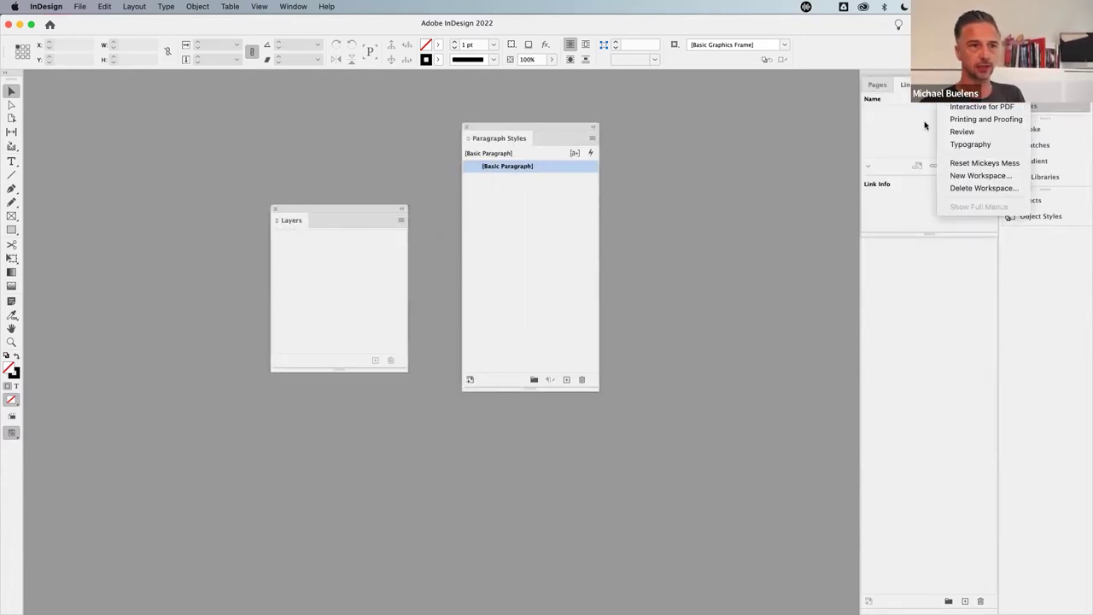
left_click(984, 163)
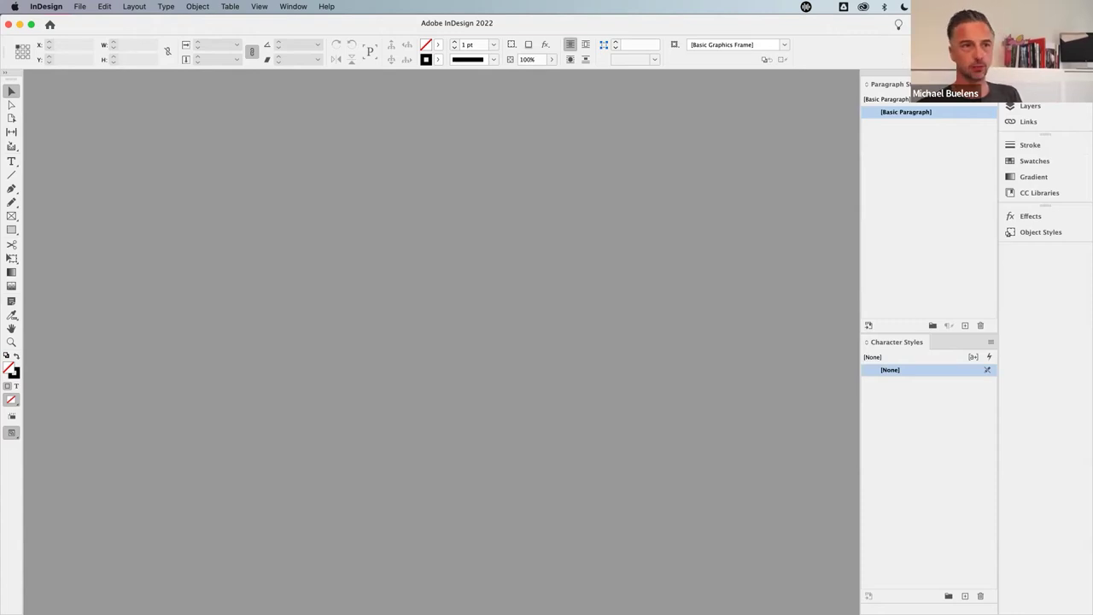
- Switch from the Mickeys Mess workspace to the Advanced workspace and reset it to its default layout
left_click(982, 23)
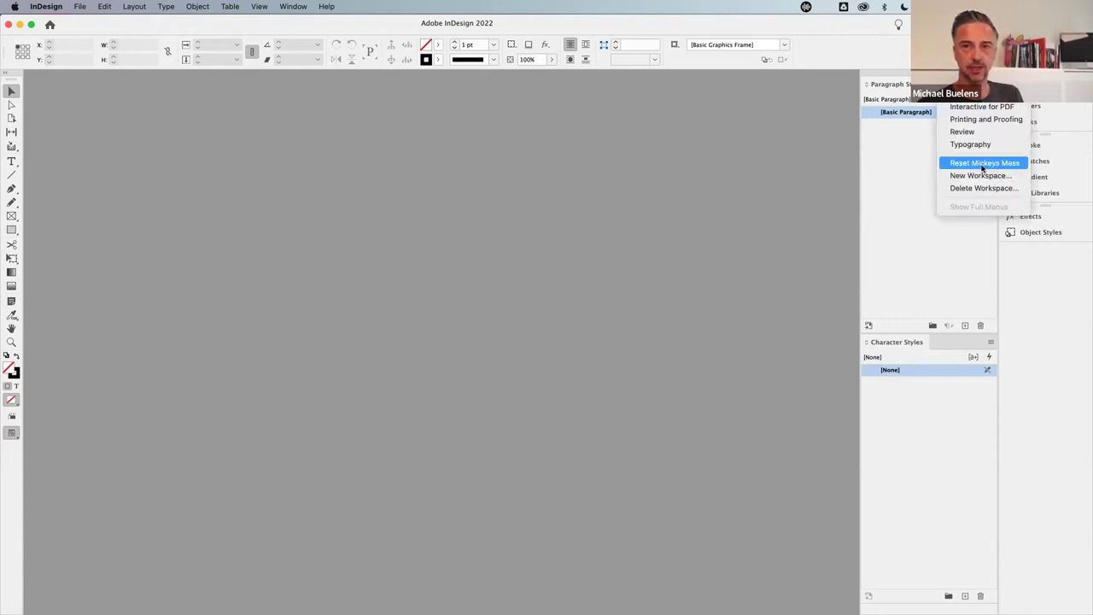
left_click(841, 31)
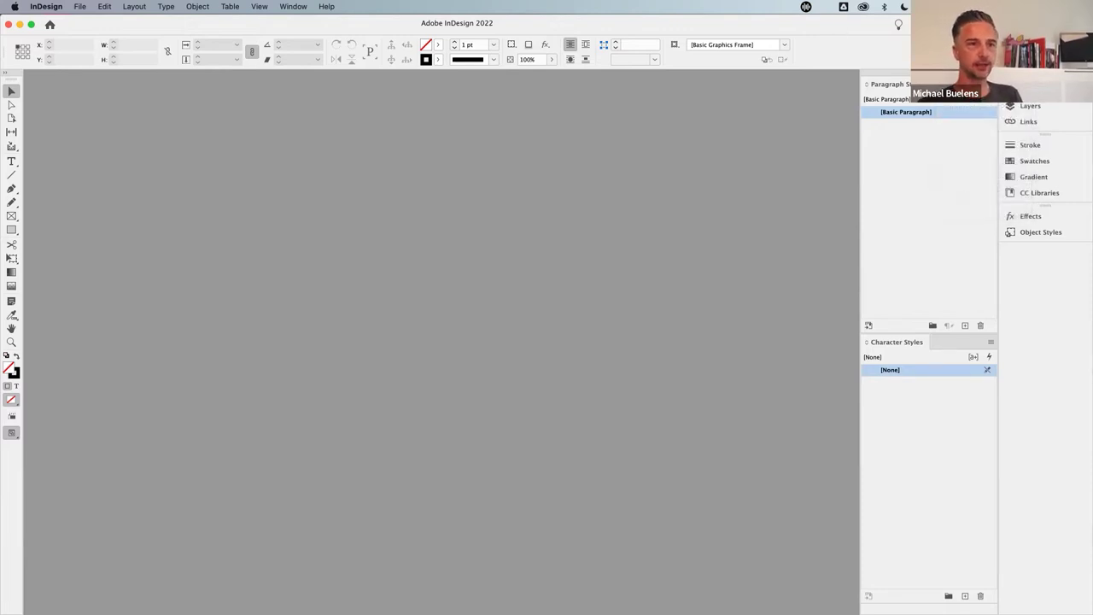
left_click(982, 23)
left_click(982, 81)
left_click(996, 23)
left_click(991, 162)
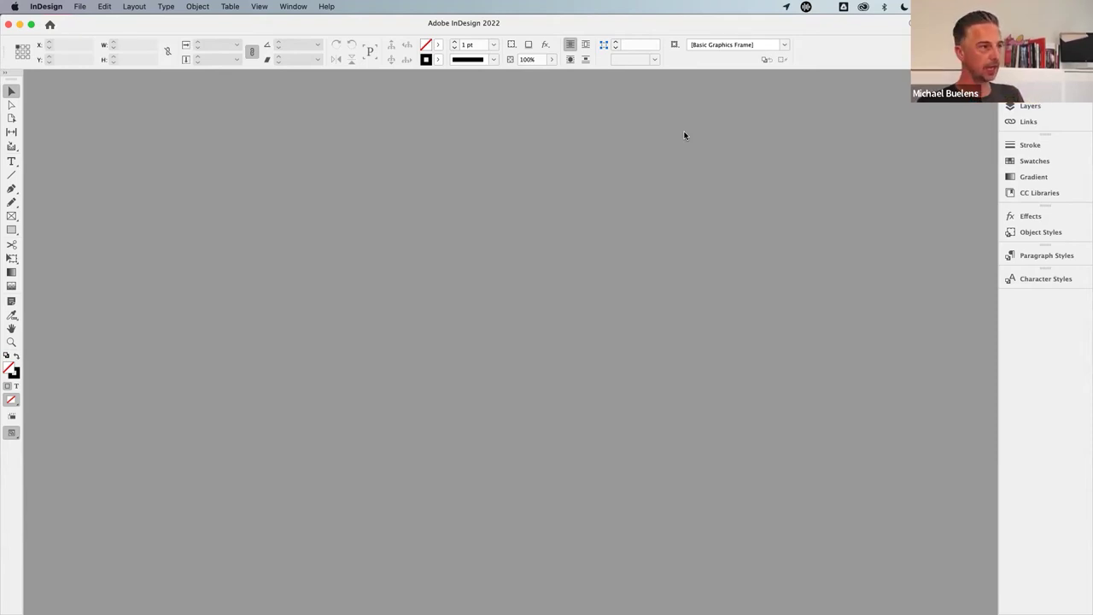
- Enlarge the Swatches panel and delete all default colour swatches except magenta, C=0 M=100 Y=0 K=0, with no document open
left_click(1038, 162)
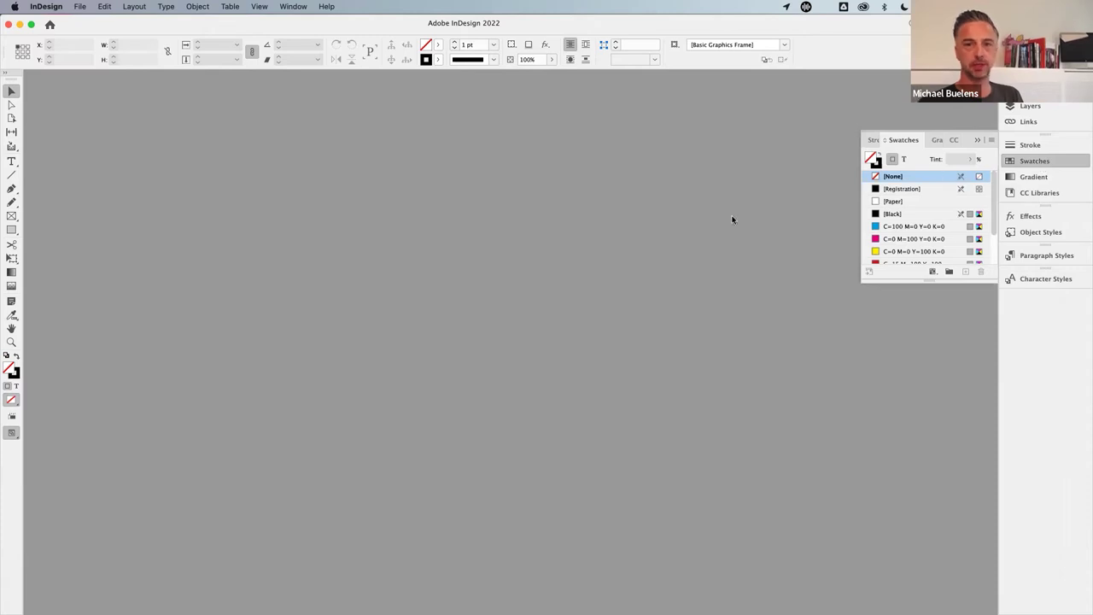
left_click_drag(929, 279, 928, 385)
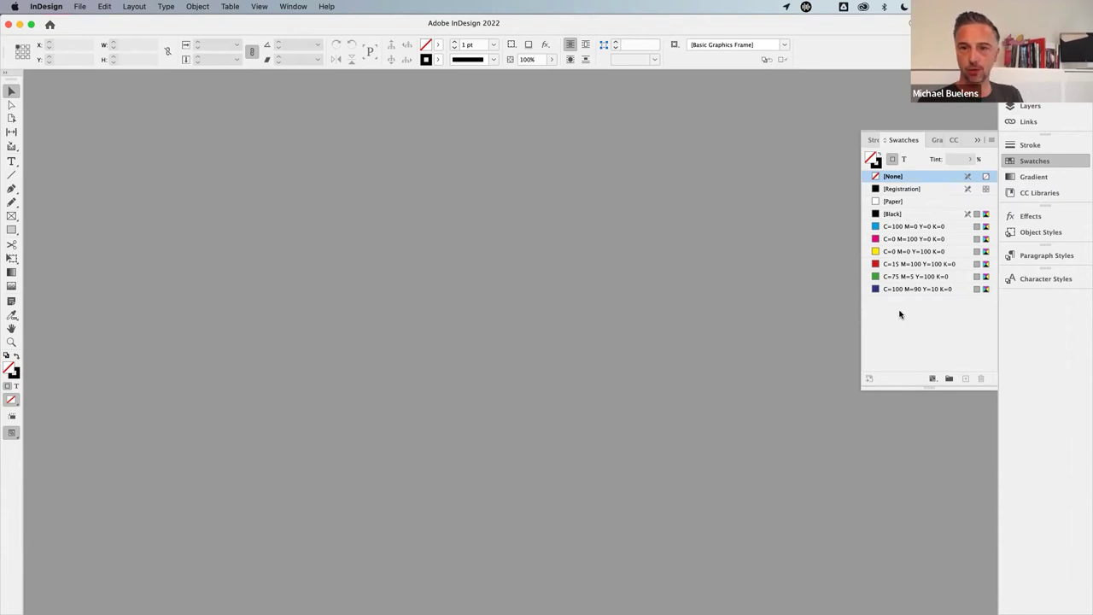
left_click(895, 241)
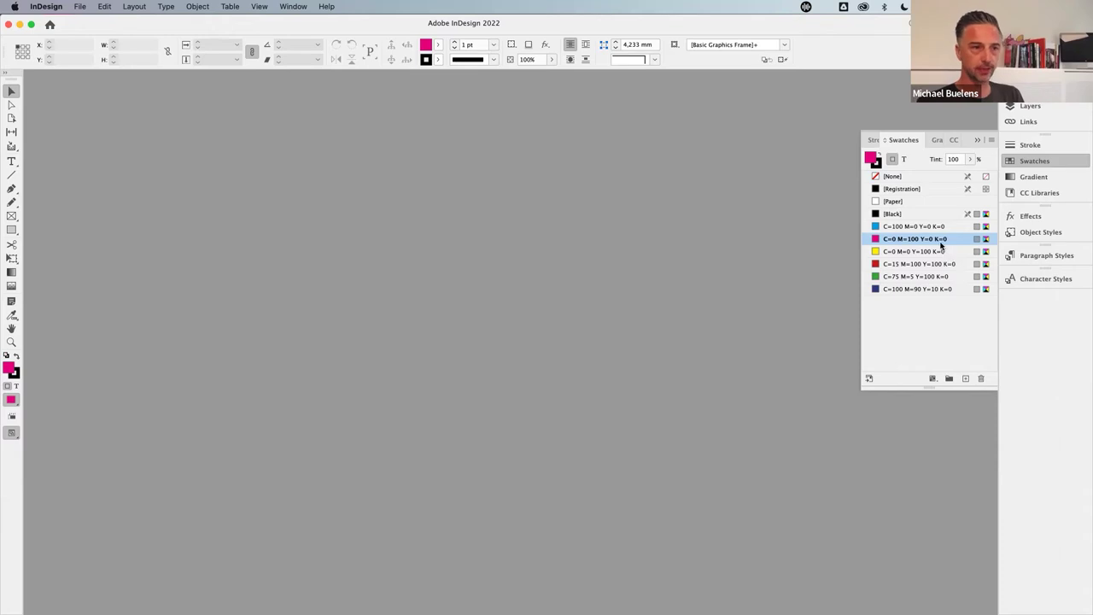
left_click(914, 251)
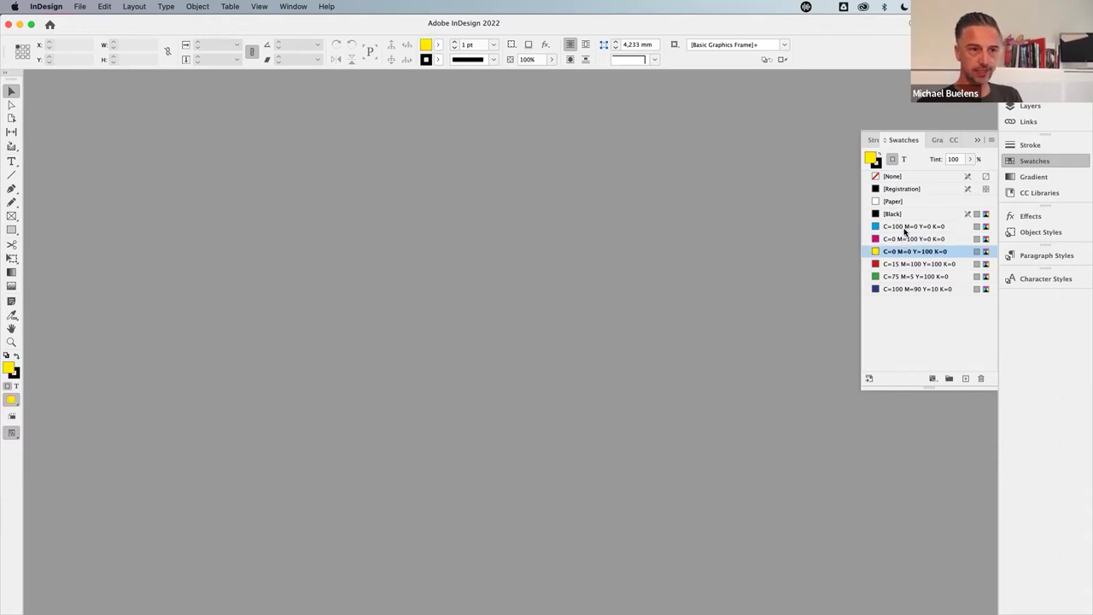
left_click(906, 229, "super")
left_click(906, 267, "super")
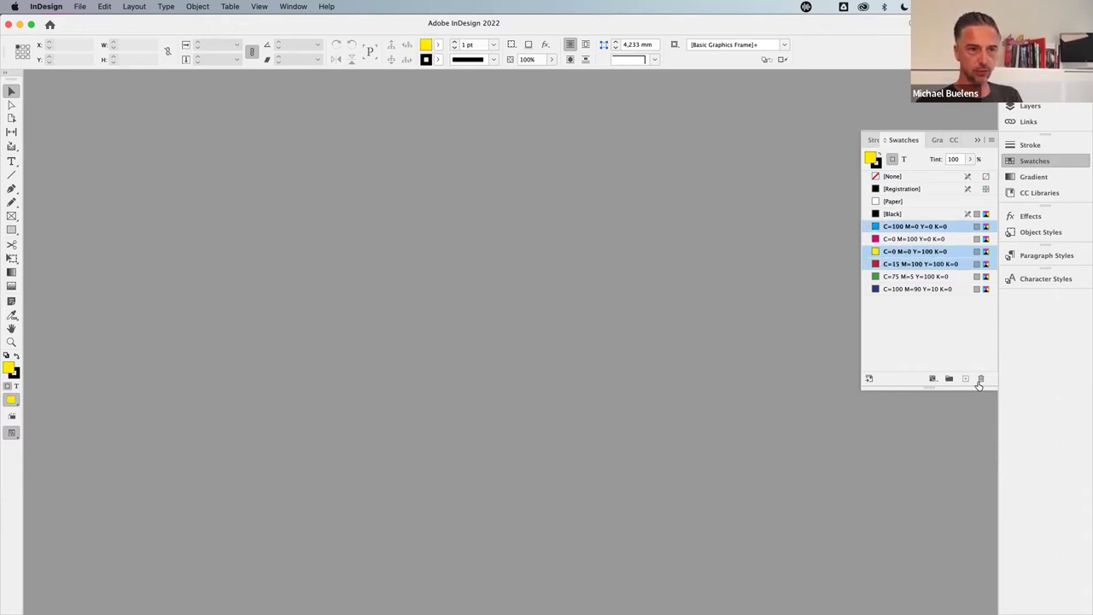
left_click(980, 381)
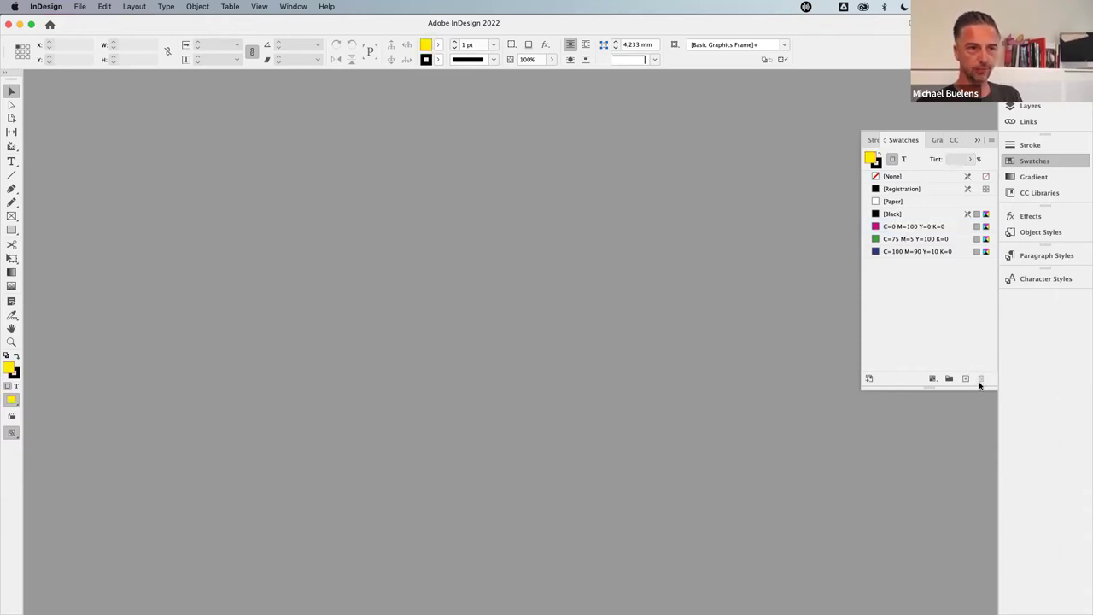
left_click(903, 241)
left_click(901, 251, "super")
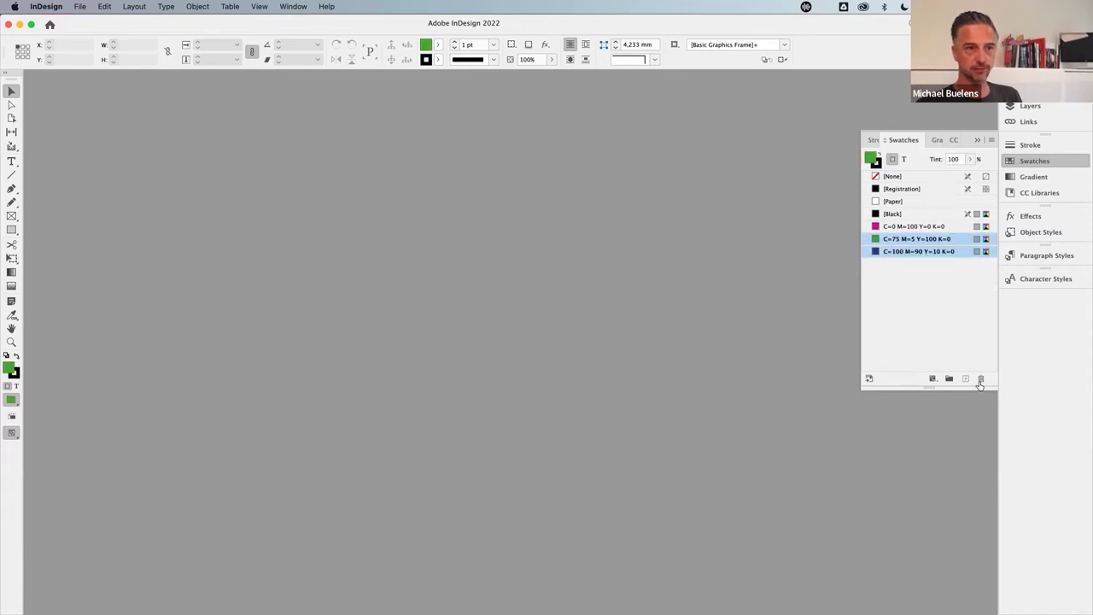
left_click(982, 380)
- Create three new paragraph styles as application defaults, with no document open
left_click(1037, 256)
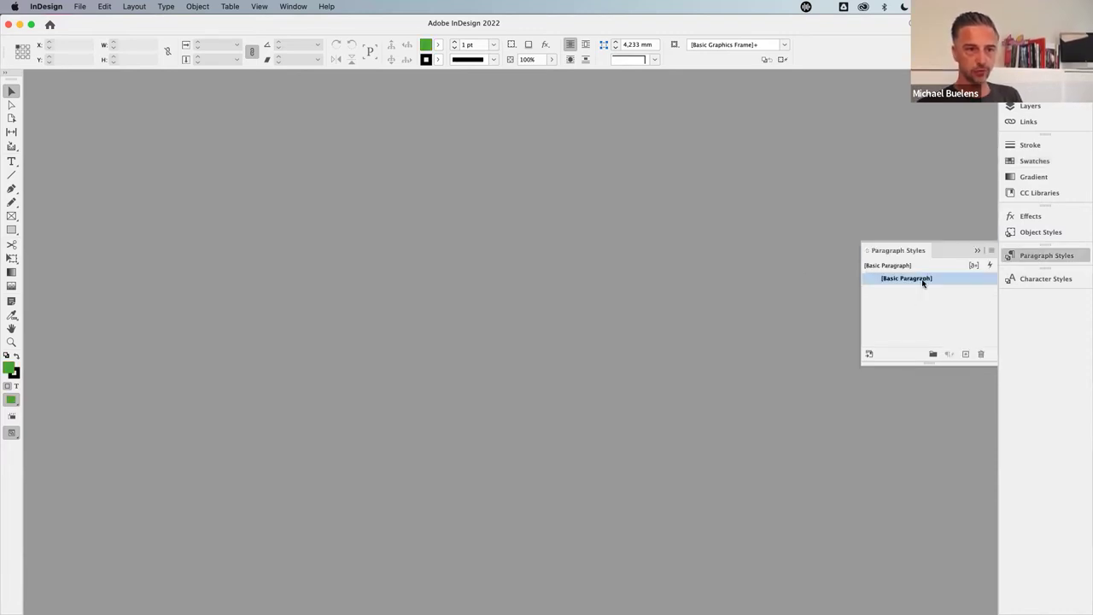
left_click(967, 353)
left_click(967, 353)
left_click(967, 354)
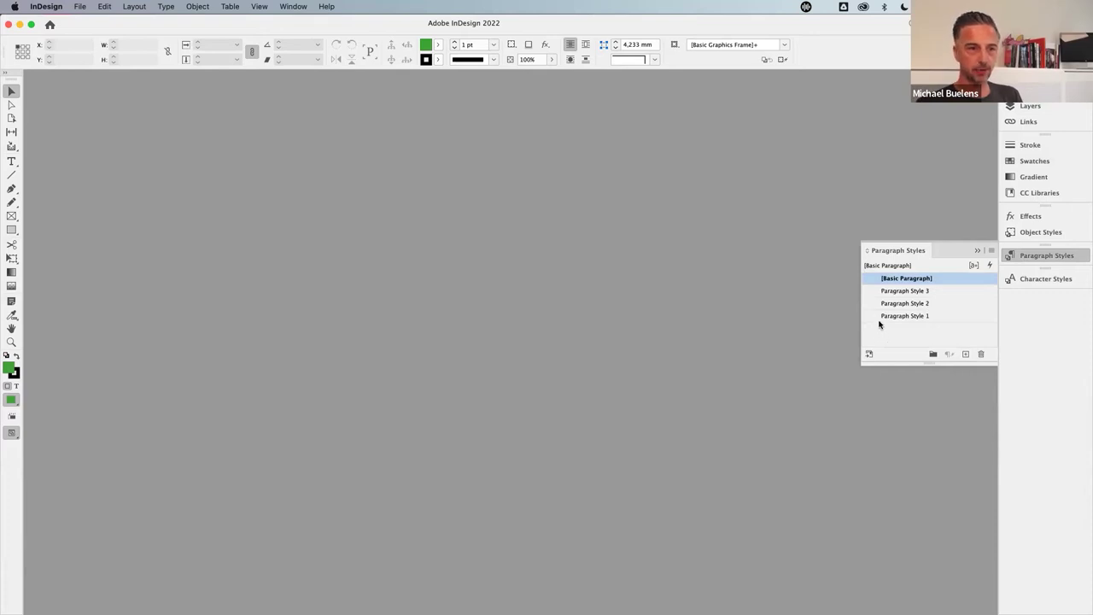
- Rename Paragraph Style 1 as Heading and Paragraph Style 2 as Body
double_click(887, 316)
type("Headin")
key("Return")
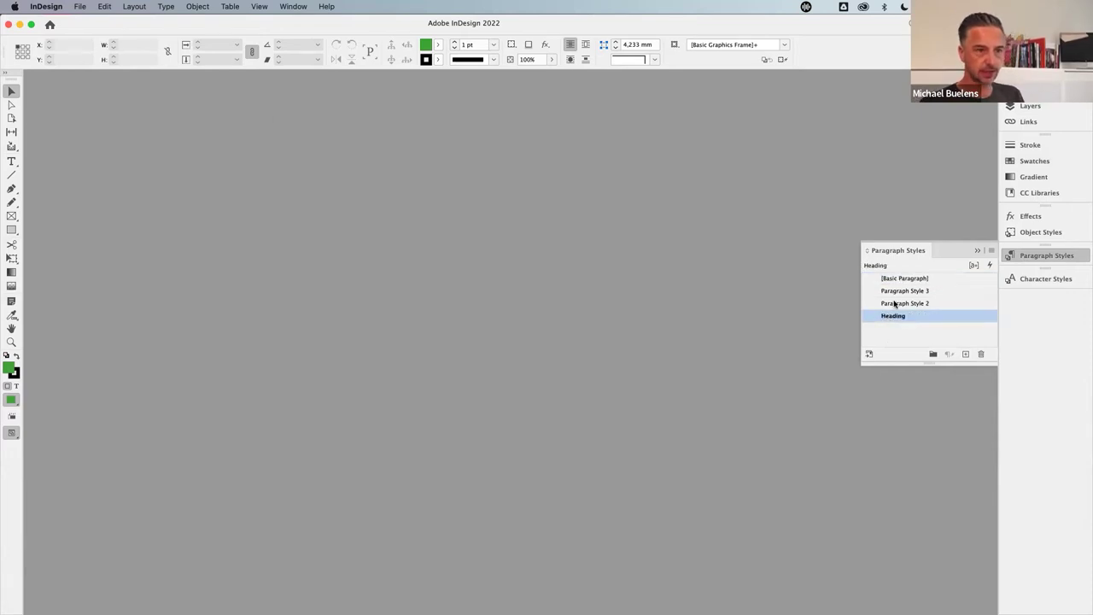
double_click(896, 303)
type("Body")
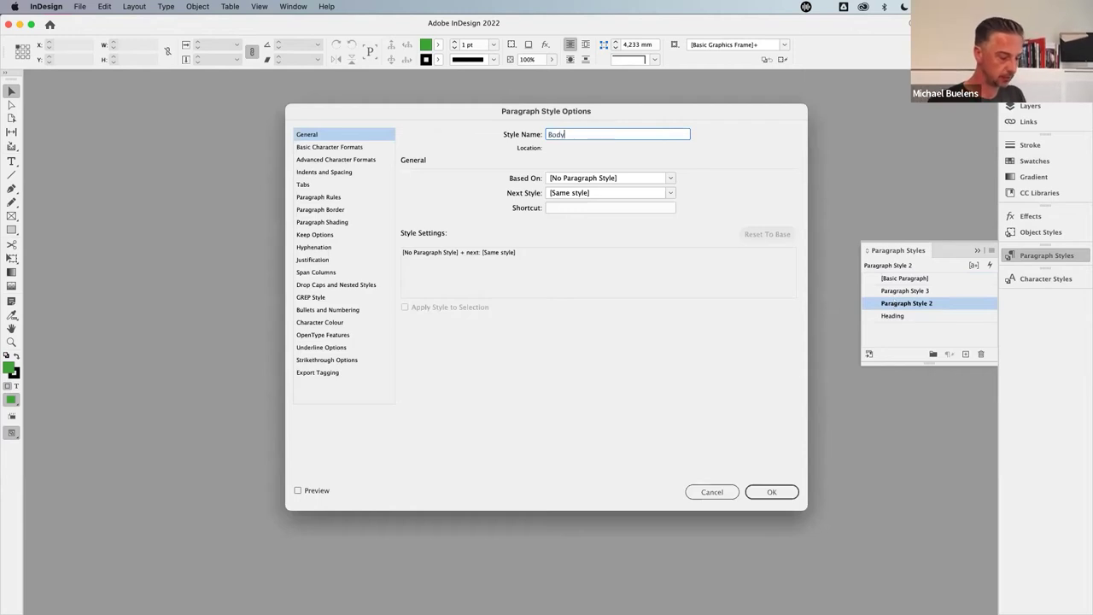
key("Return")
- Delete Paragraph Style 3 and reorder the remaining styles so Heading sits above Body
left_click(921, 291)
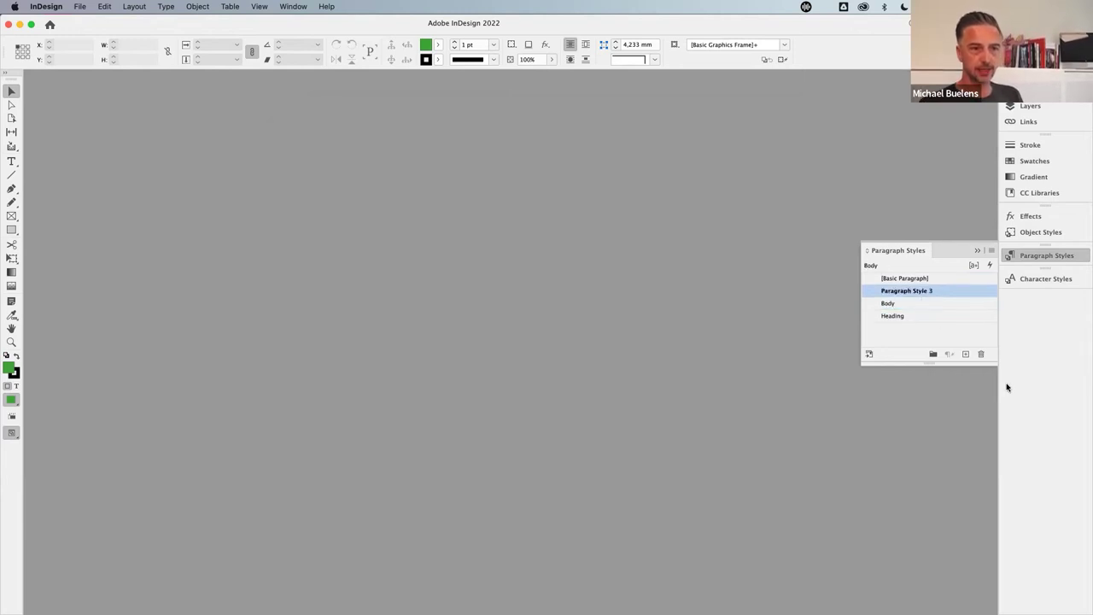
left_click(981, 353)
left_click_drag(915, 290, 914, 313)
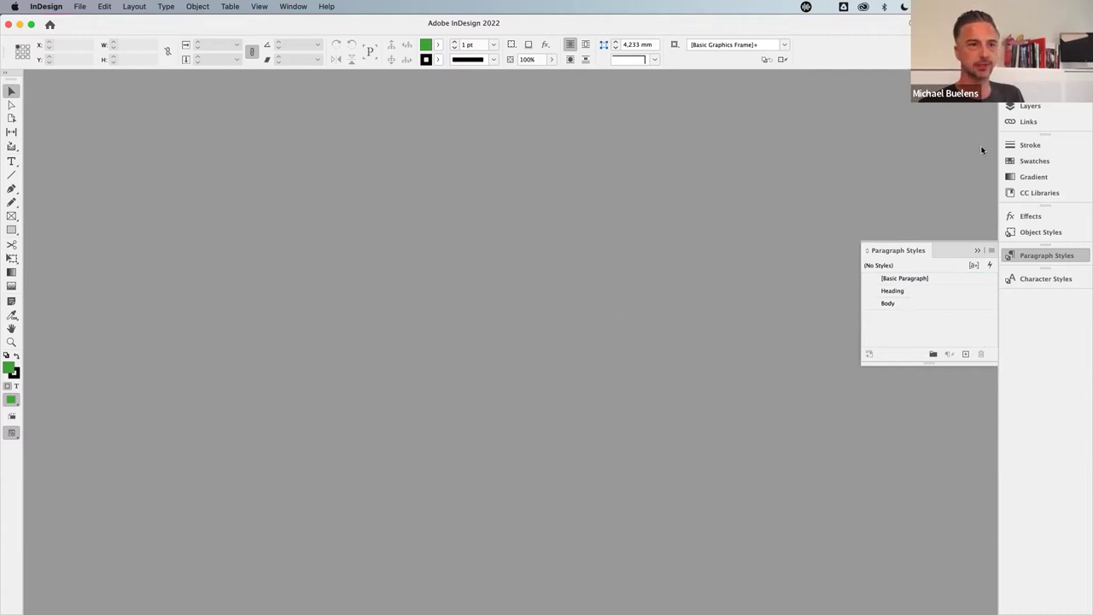
- Review the default swatches and paragraph styles with no document open
left_click(1032, 162)
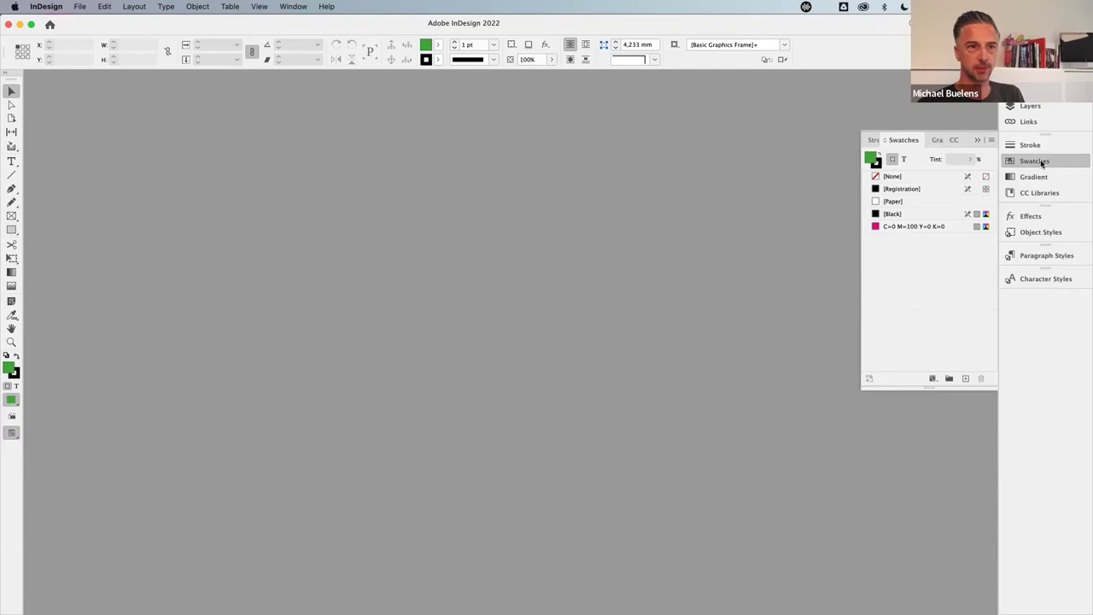
left_click(1042, 163)
left_click(1037, 255)
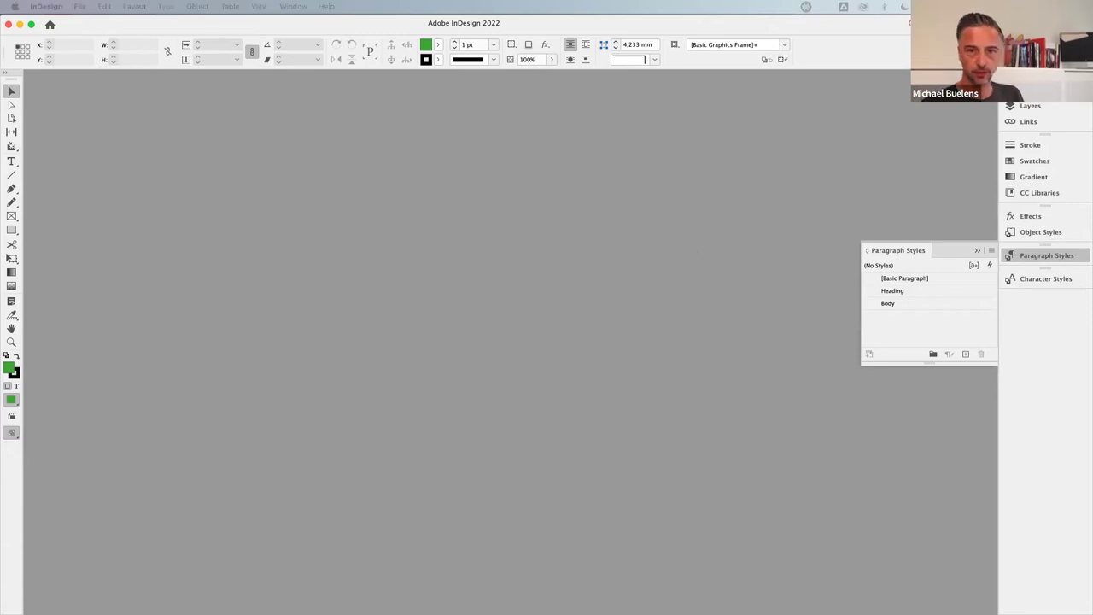
- Create a new document to check its swatches and paragraph styles, then close it and return to the empty workspace
key("super+n")
left_click(720, 424)
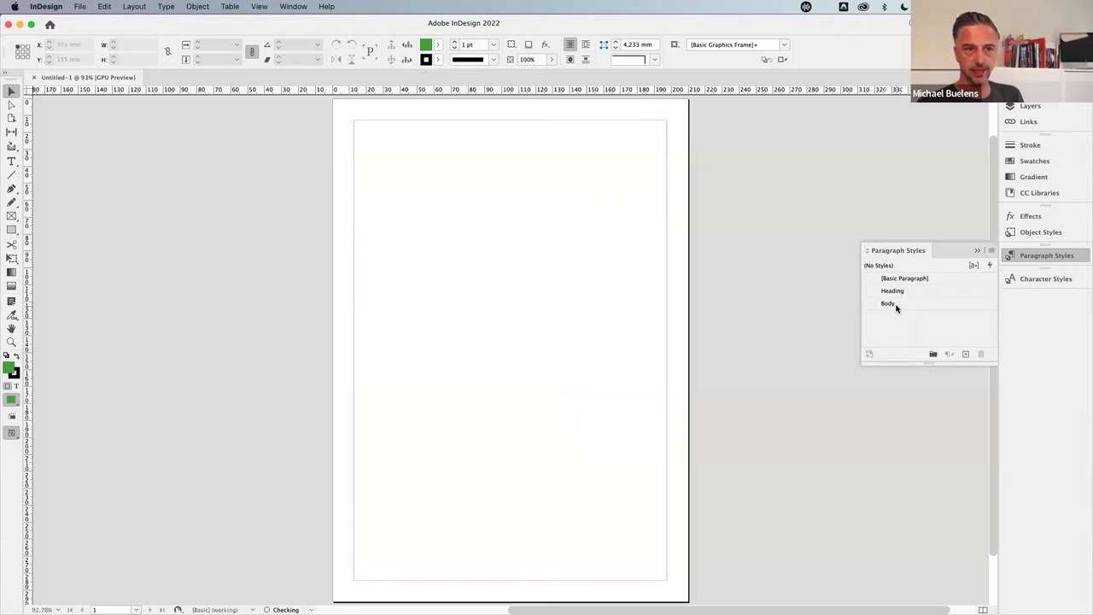
left_click(1034, 160)
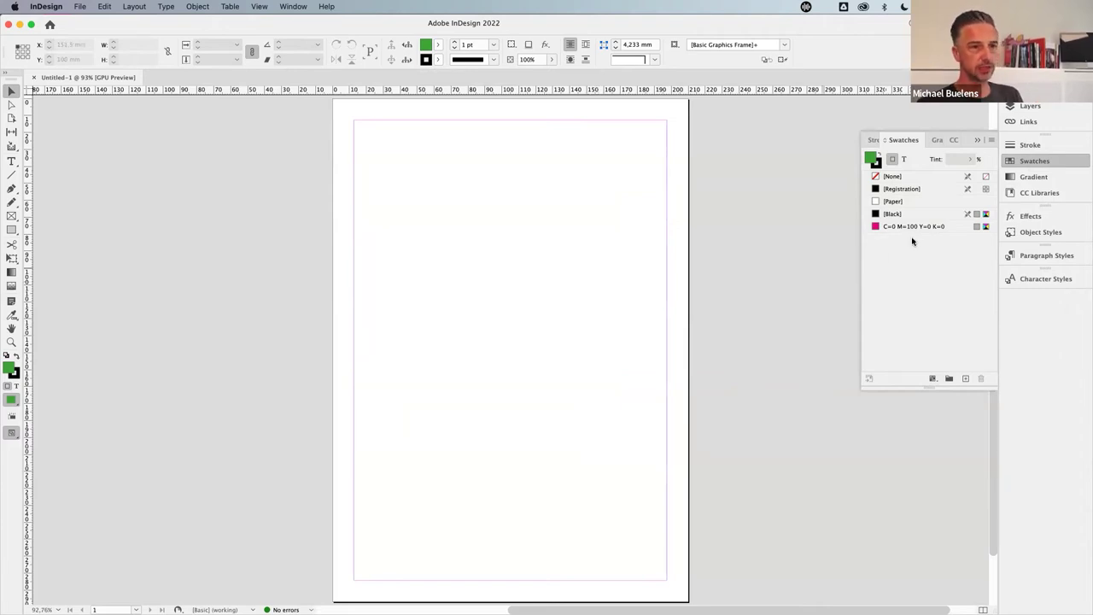
left_click(1048, 256)
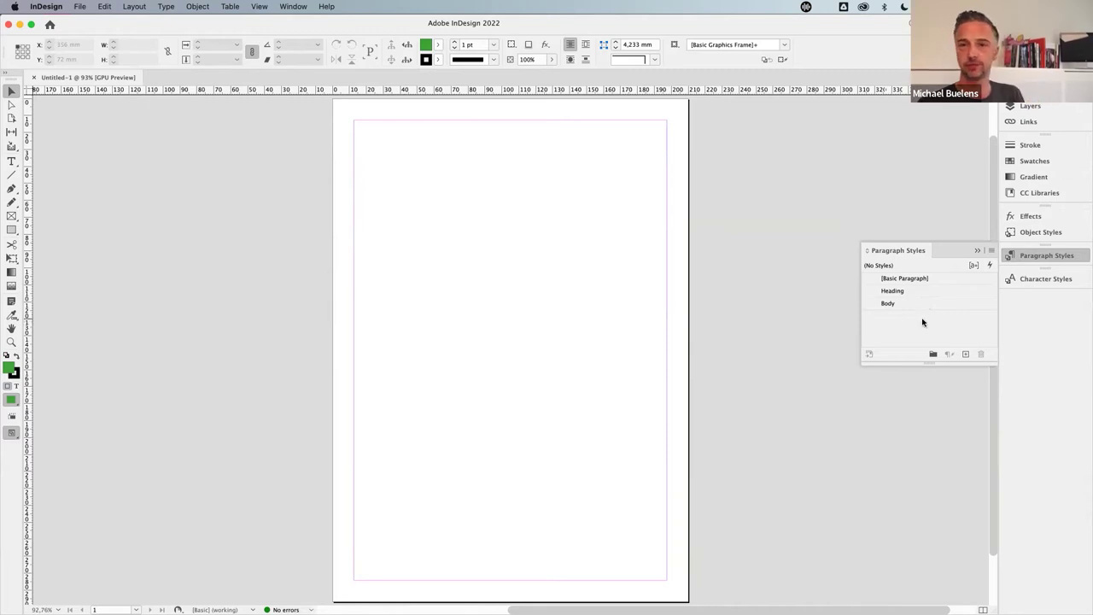
left_click(1038, 256)
left_click(35, 77)
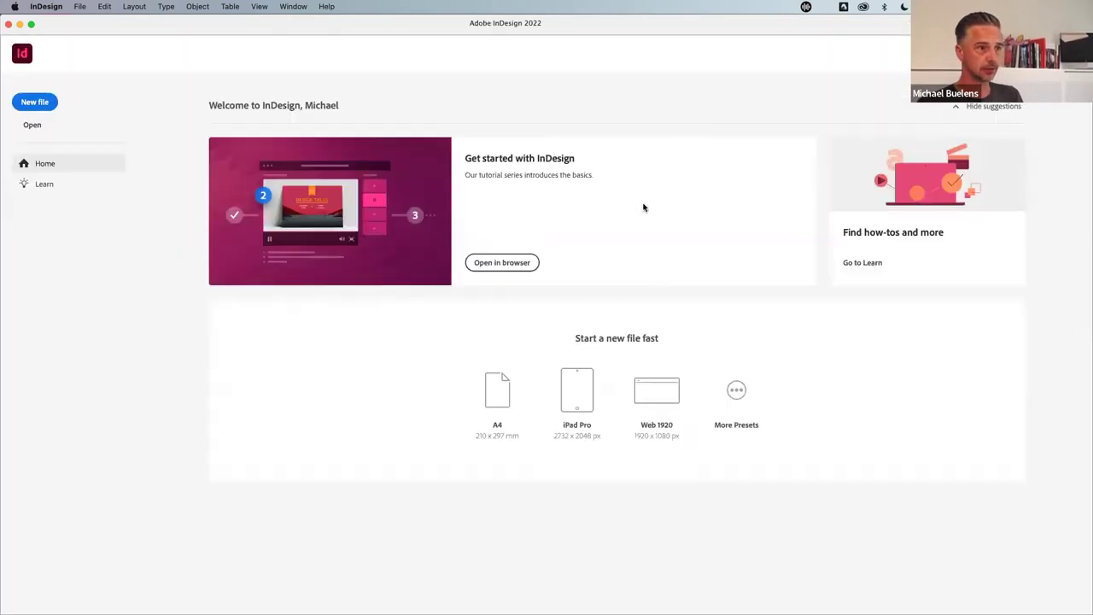
left_click(23, 55)
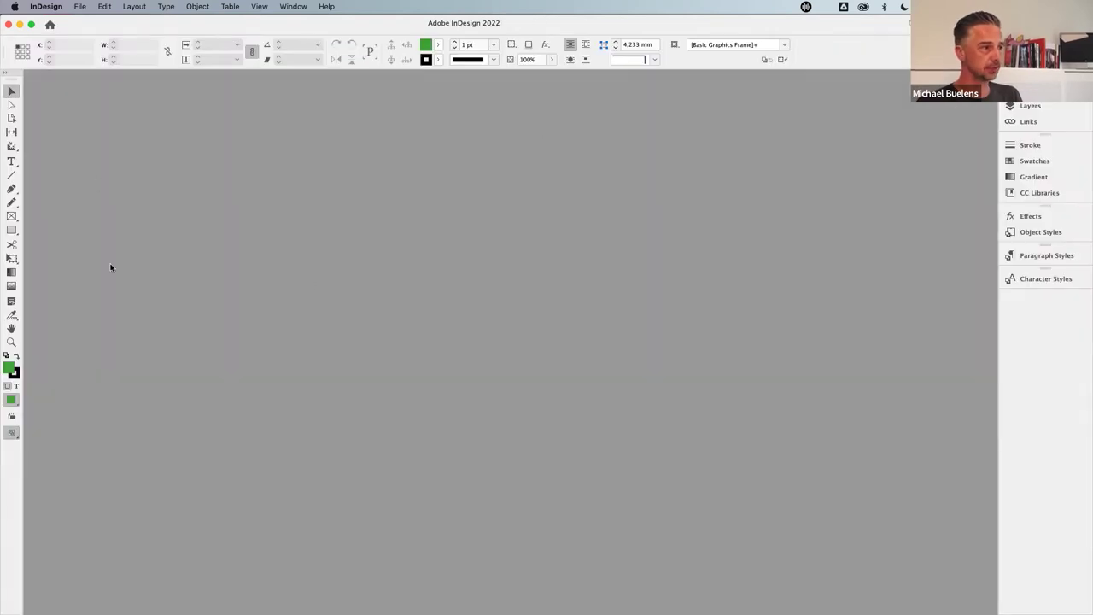
- Try setting the default text frame options to 3 columns with no document open
left_click(197, 7)
mouse_move(244, 224)
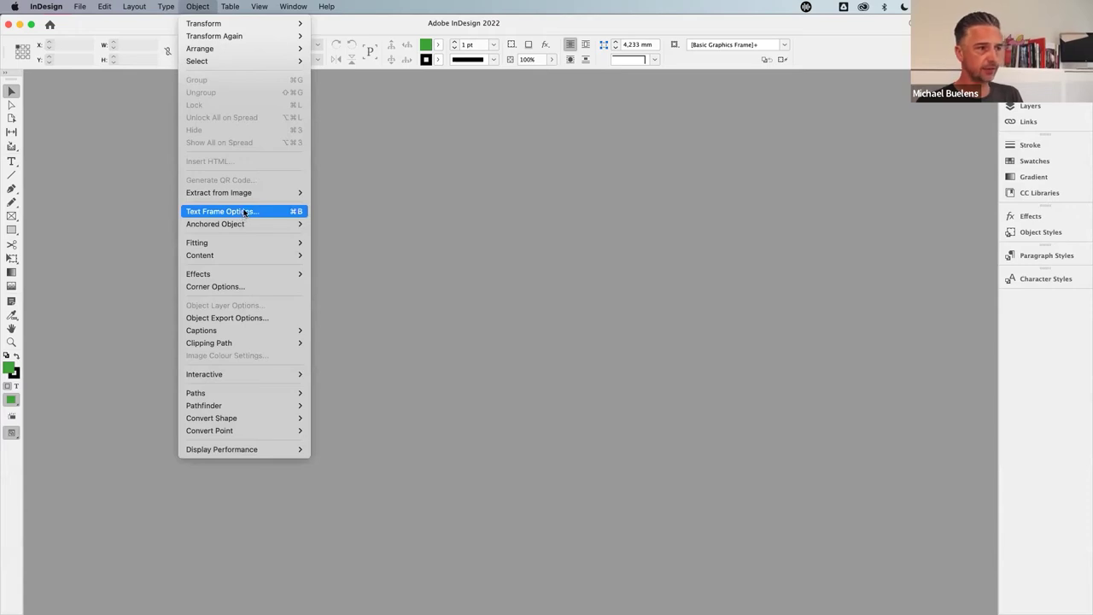
key("Return")
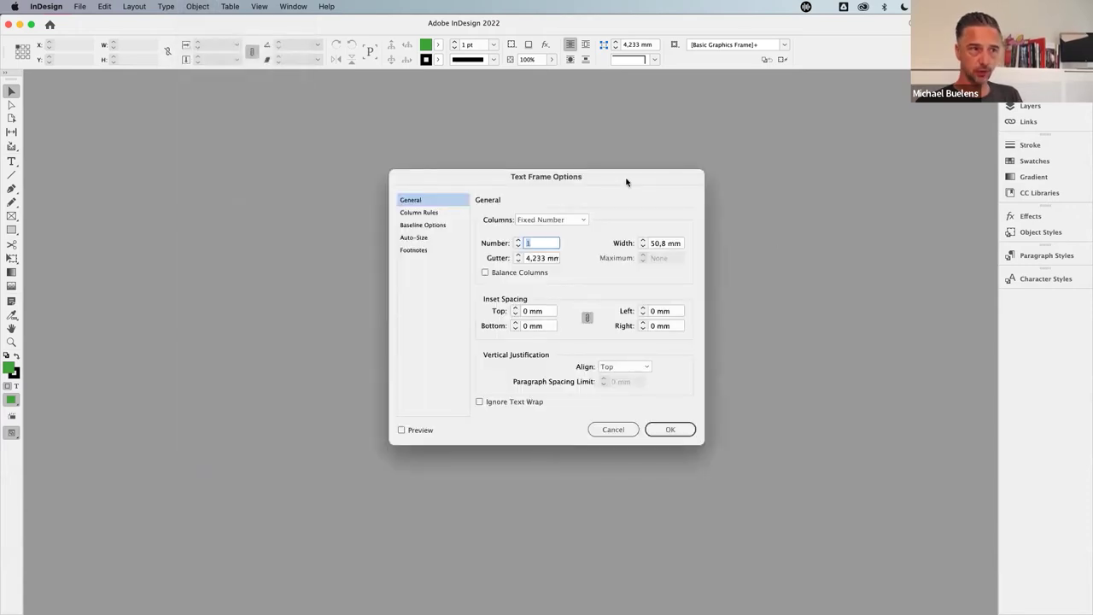
left_click(518, 240)
left_click(518, 241)
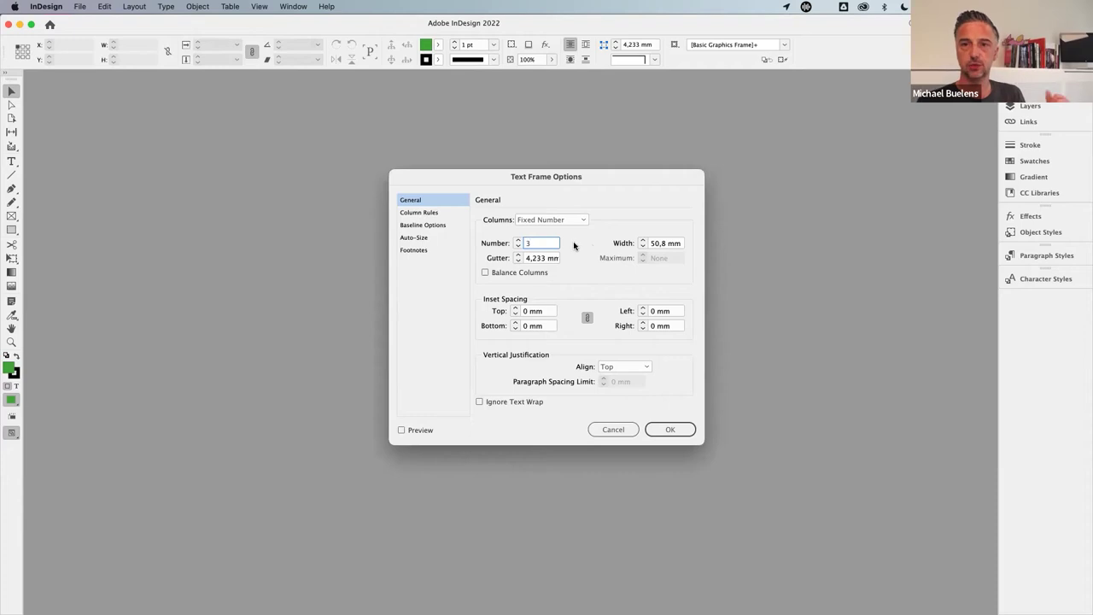
left_click(624, 436)
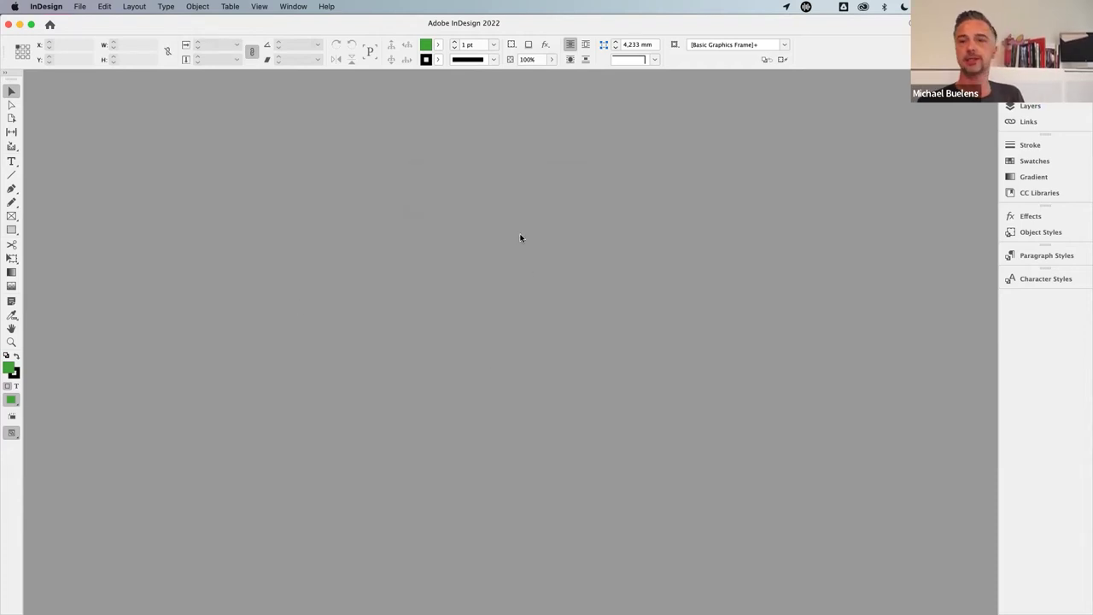
left_click(50, 23)
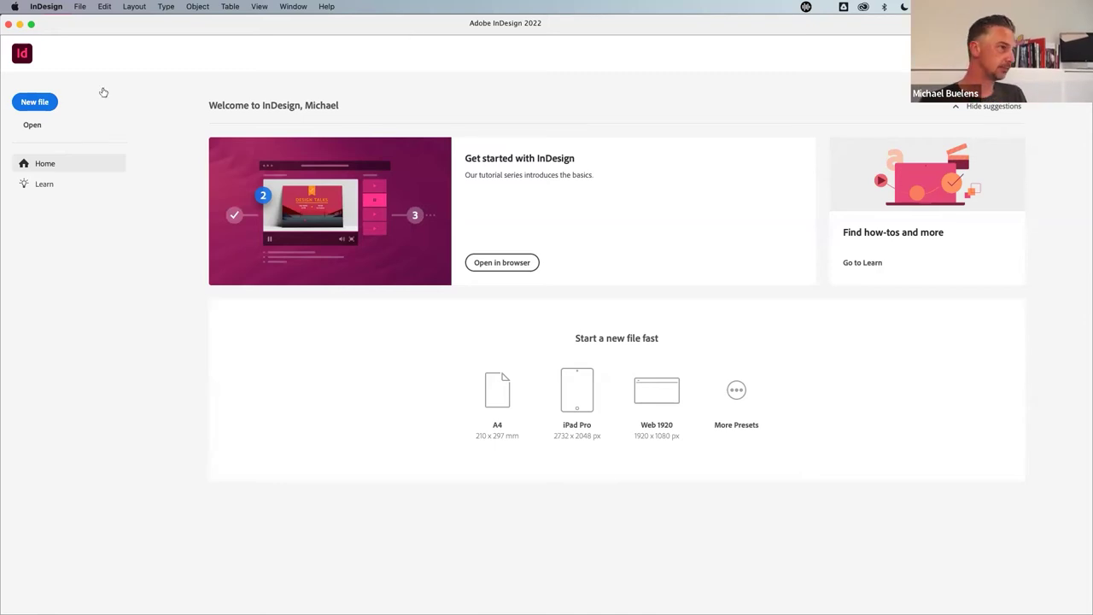
left_click(22, 56)
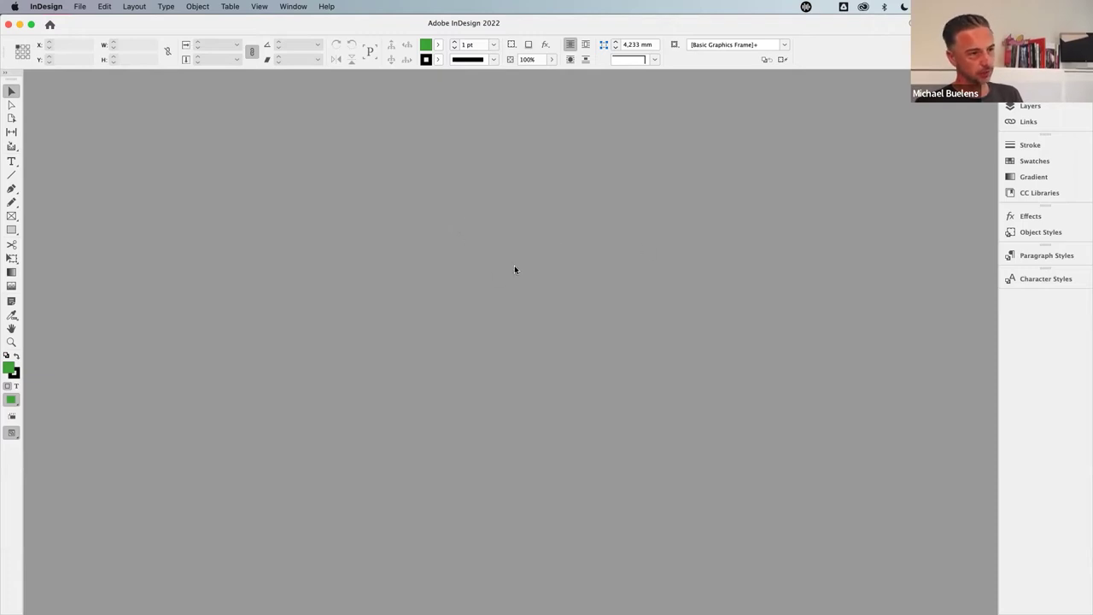
key("super+o")
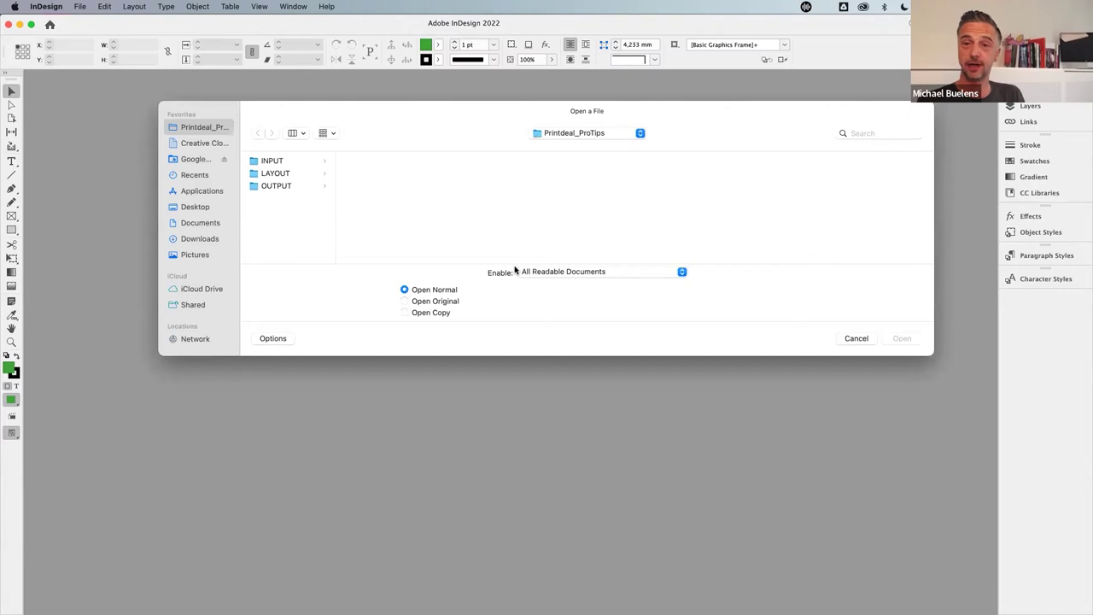
left_click(856, 338)
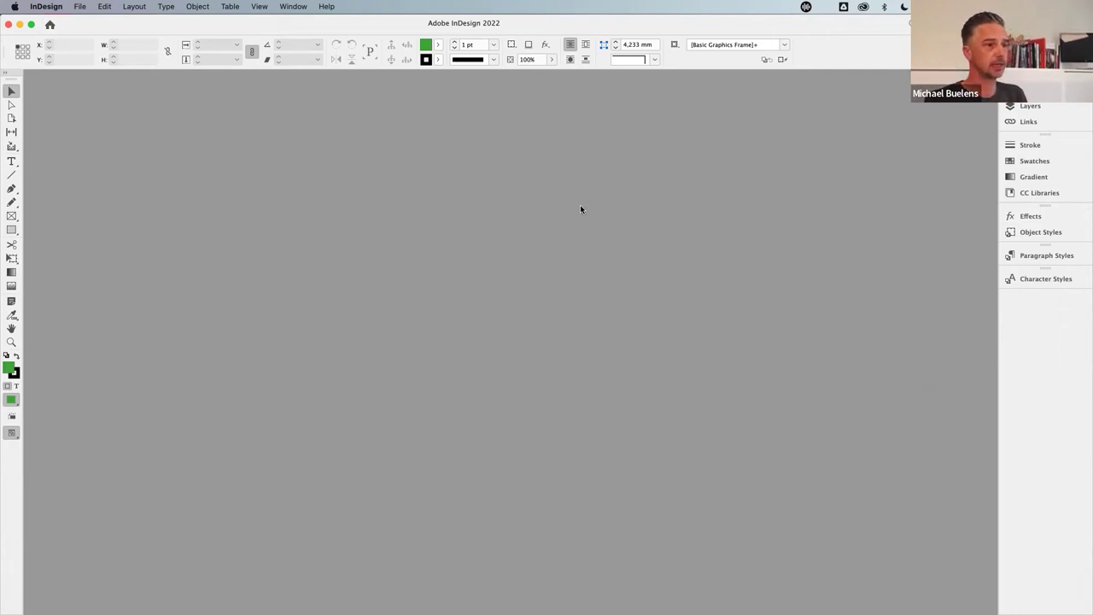
- Open TA_ProTips.indd from the LAYOUT folder and go to its cover page
key("super+o")
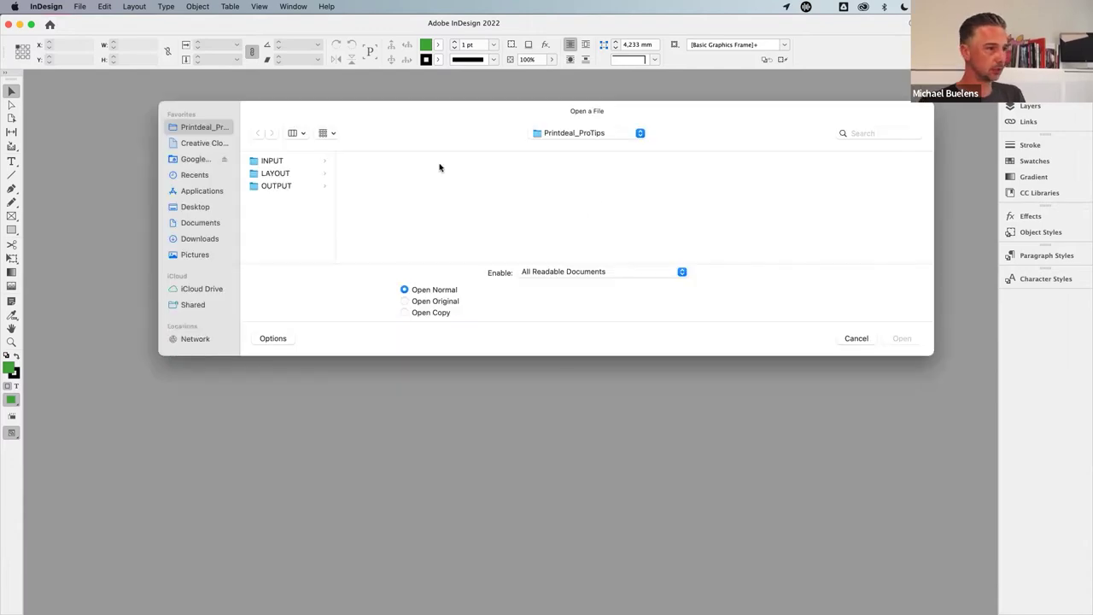
left_click(274, 173)
left_click(383, 186)
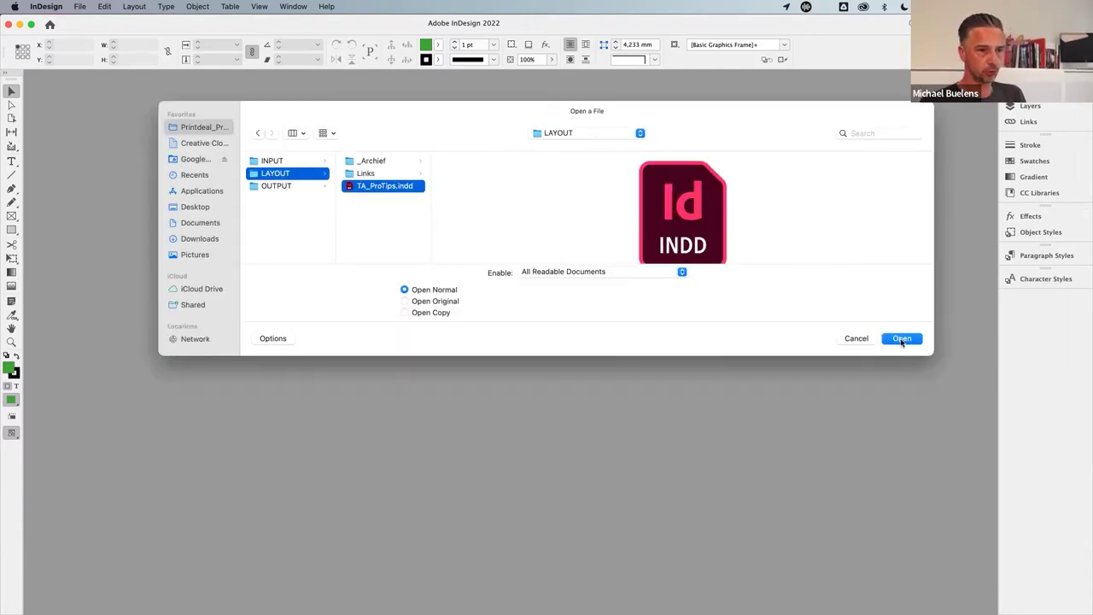
key("Return")
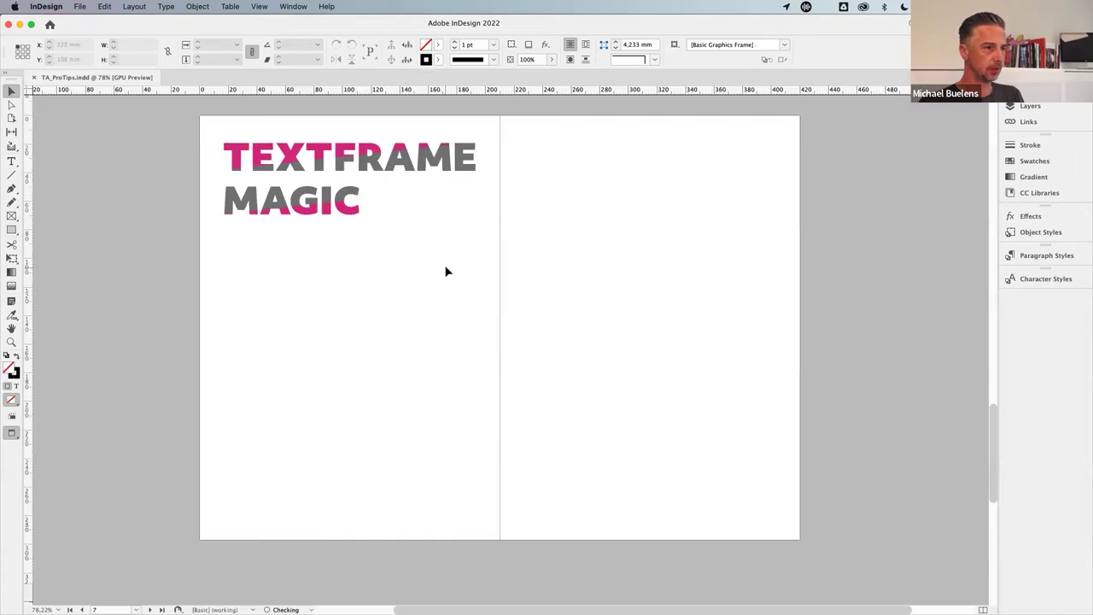
scroll(445, 274, "up", 5)
scroll(445, 273, "up", 10)
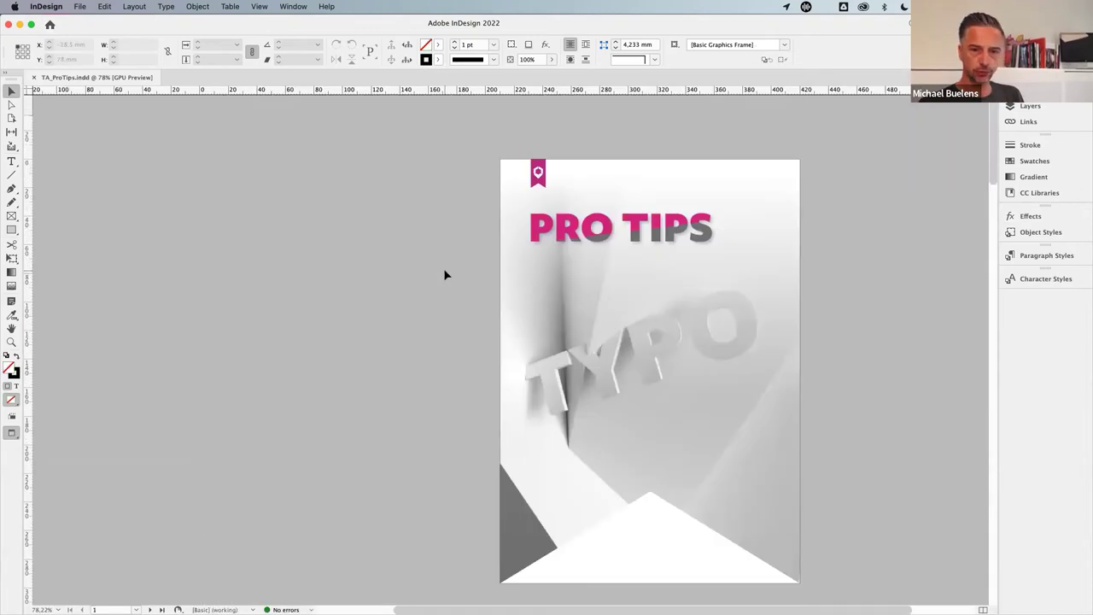
scroll(444, 274, "down", 2)
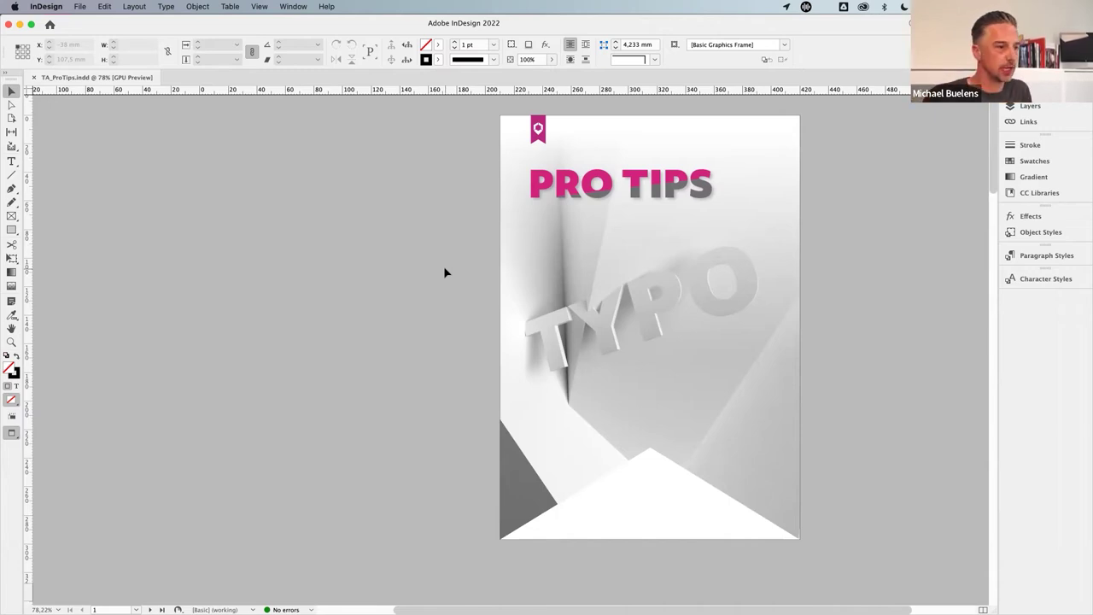
- Close TA_ProTips.indd, switch to the Creative Cloud desktop app and open its list of active fonts
key("super+w")
key("super+Tab")
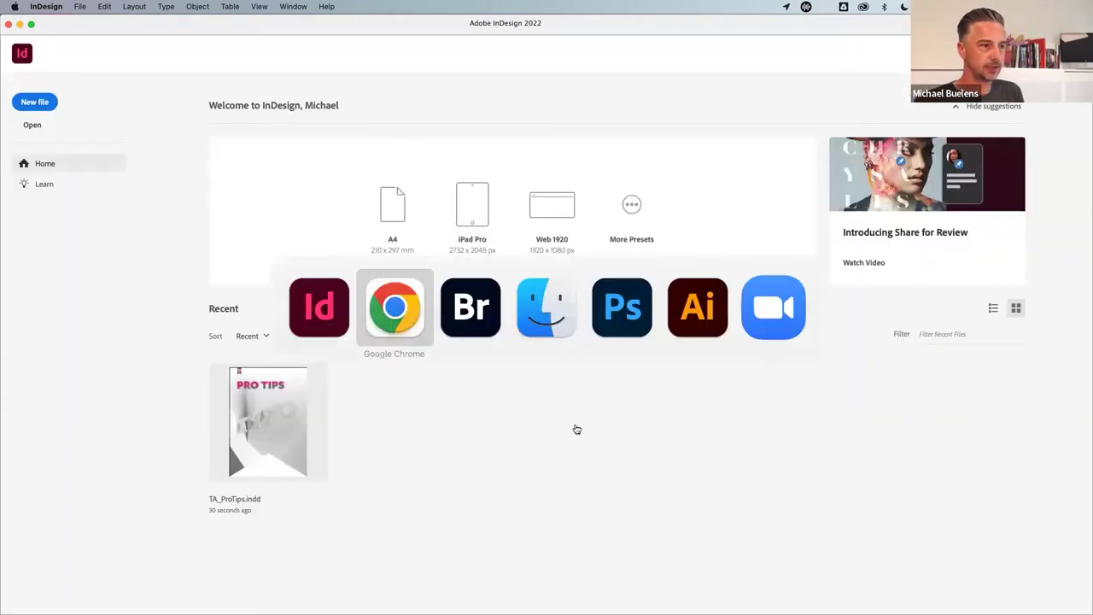
key("super+Tab")
key("super+shift+Tab")
key("super+shift+Tab")
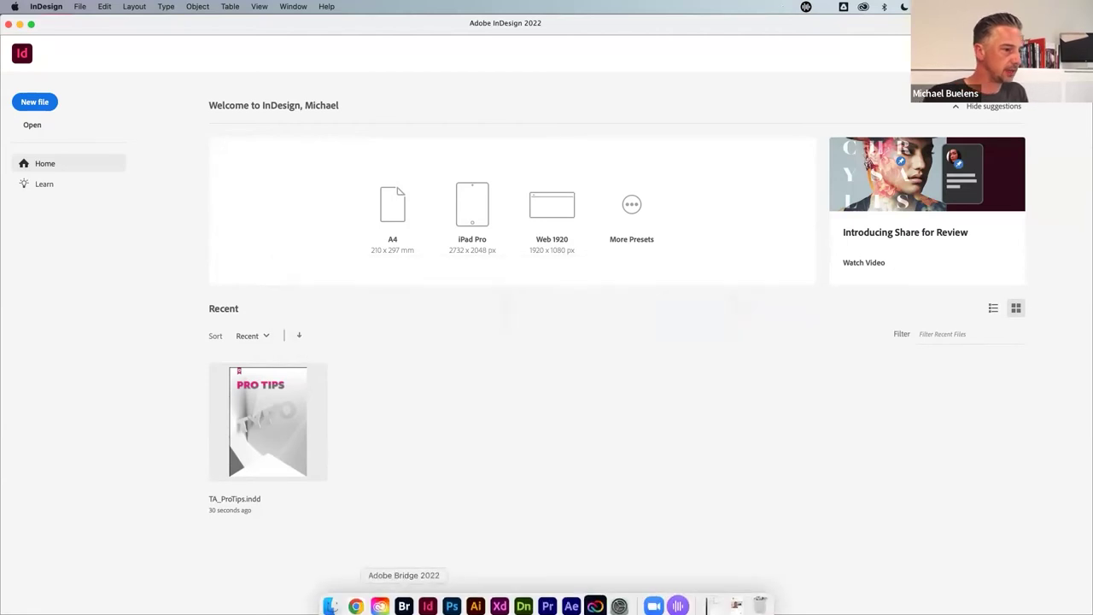
left_click(379, 606)
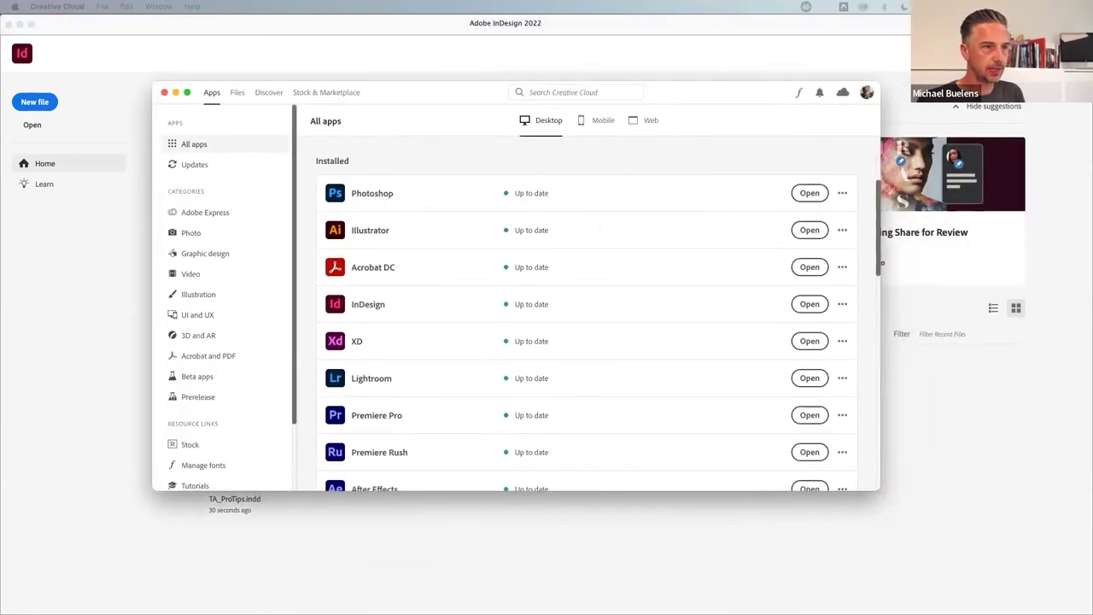
left_click(799, 93)
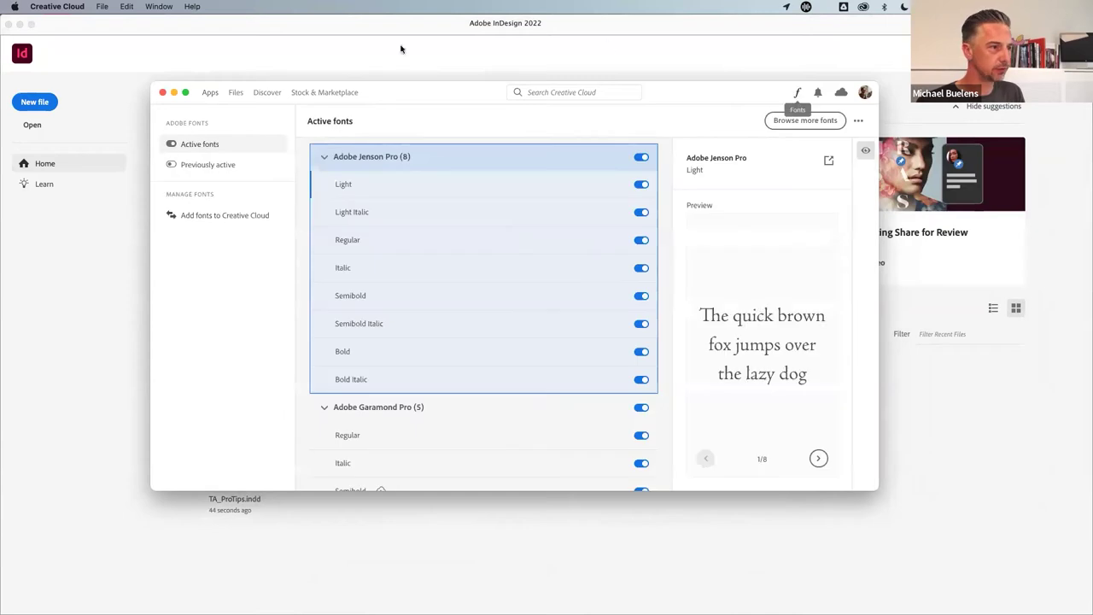
- Look through the active Adobe Fonts families and check which styles are marked for download
scroll(380, 310, "down", 5)
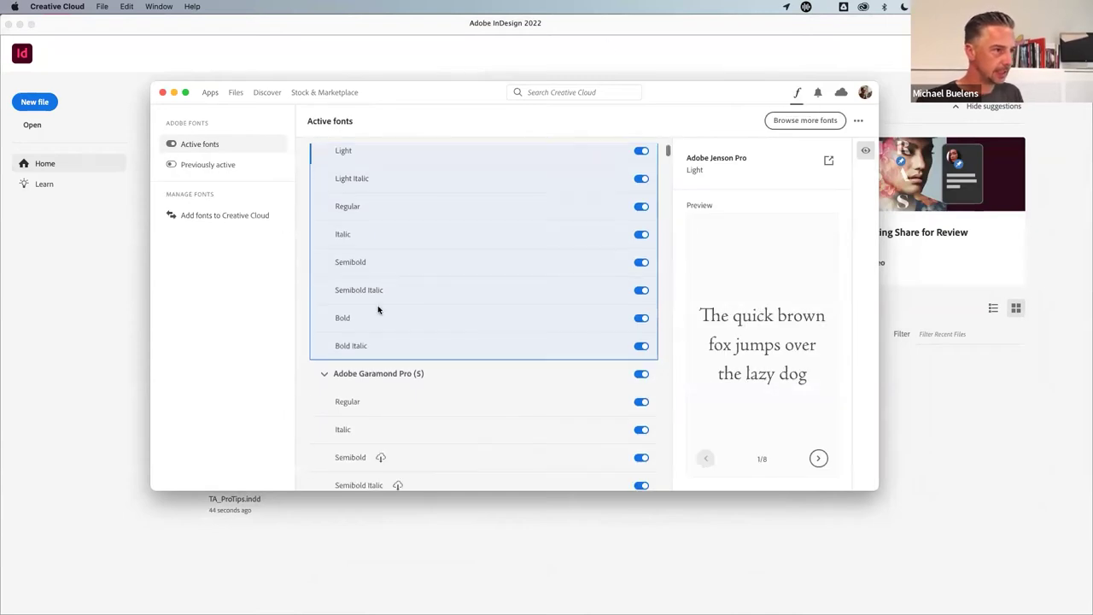
scroll(379, 310, "down", 5)
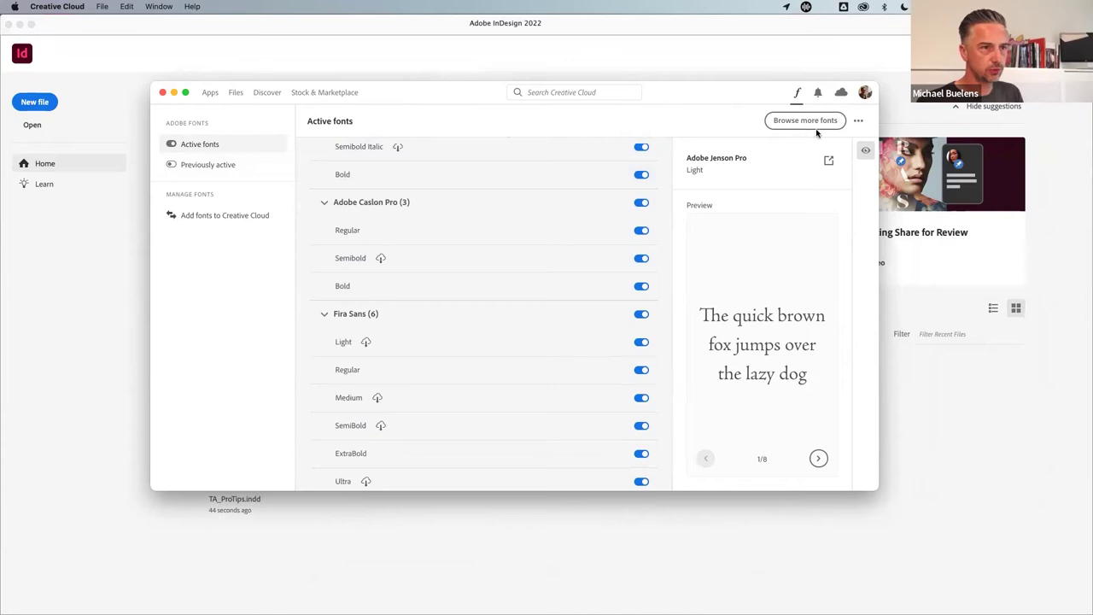
scroll(410, 359, "down", 15)
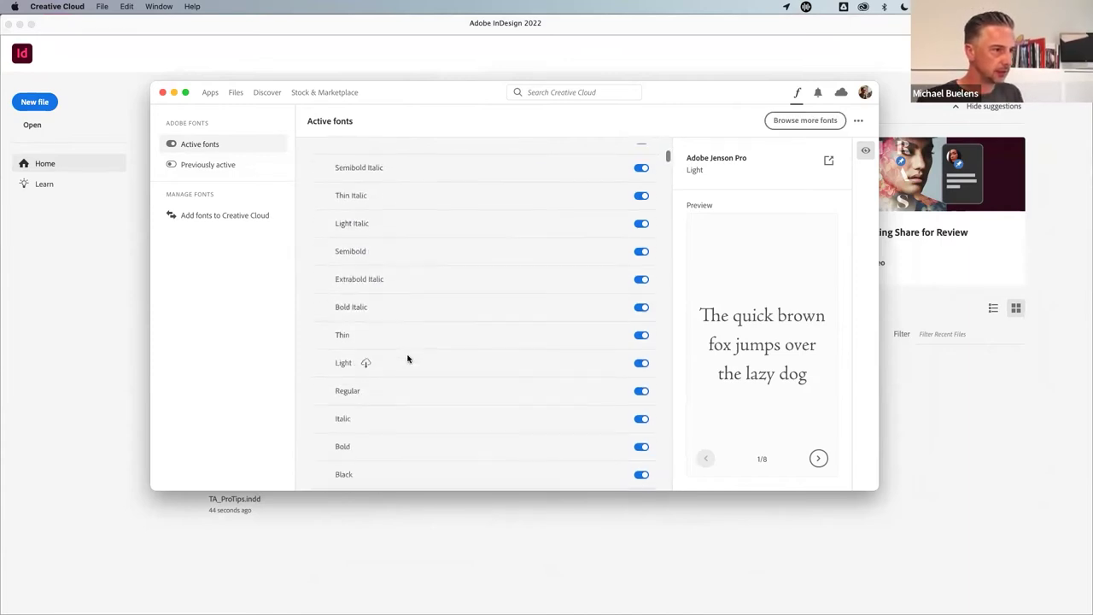
scroll(672, 290, "down", 10)
scroll(673, 313, "down", 10)
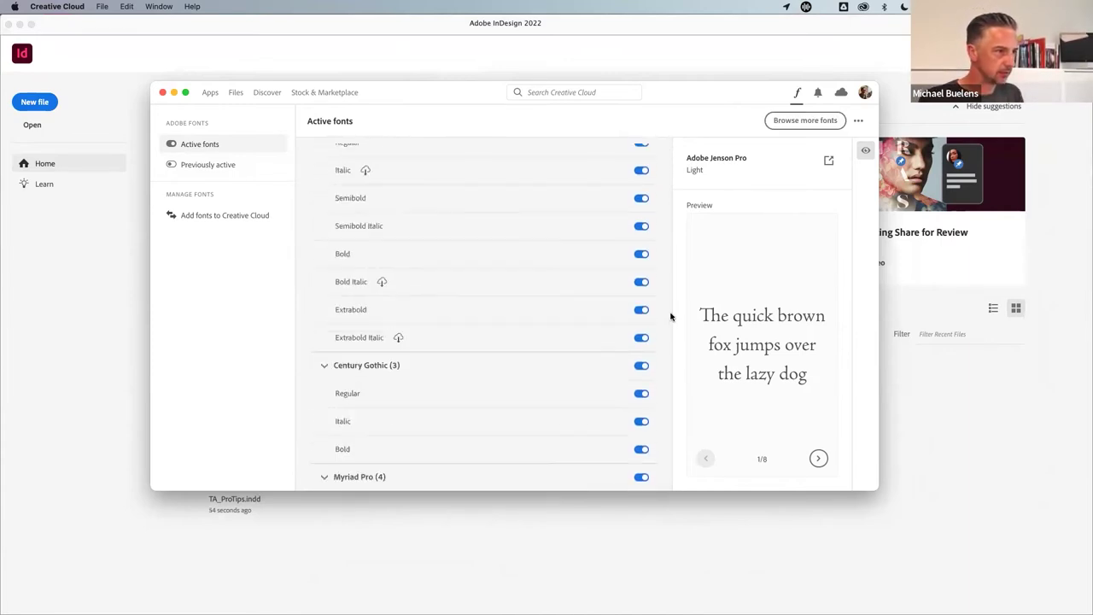
scroll(672, 322, "down", 4)
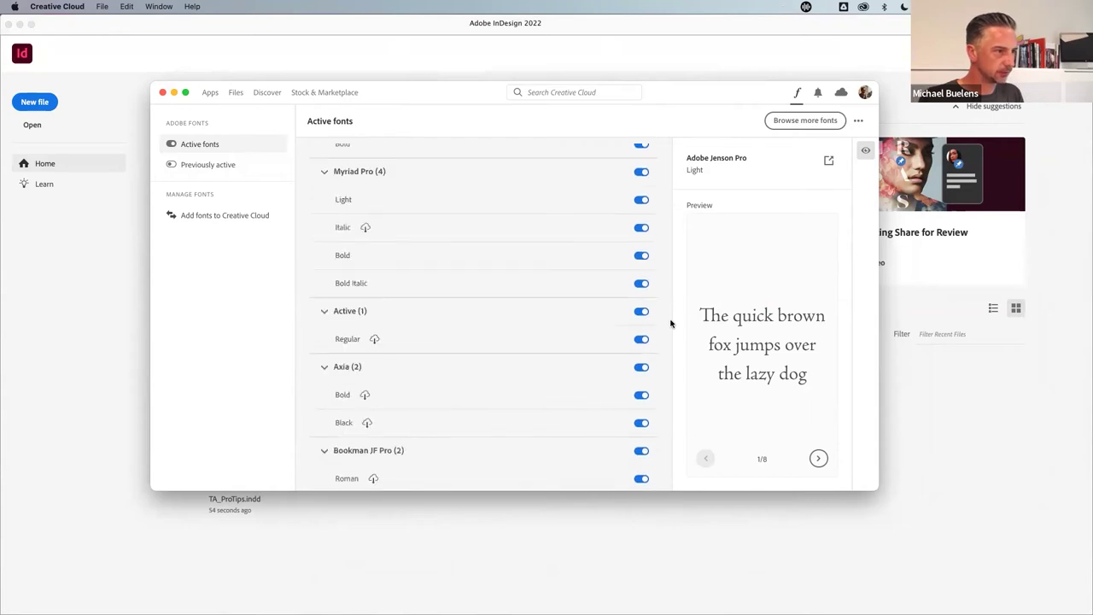
scroll(671, 323, "down", 4)
scroll(672, 325, "down", 15)
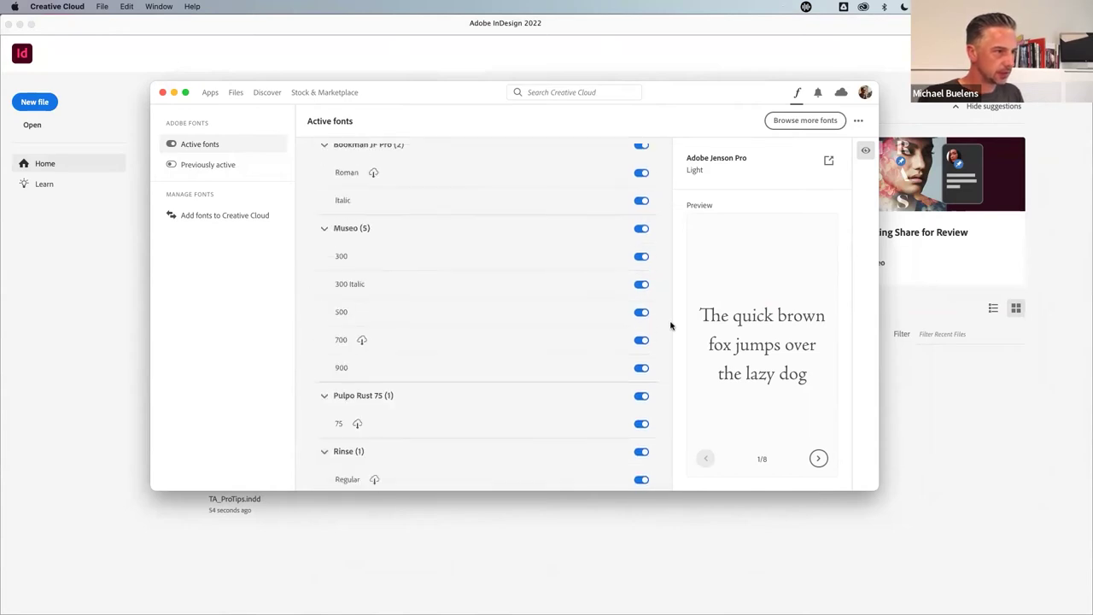
scroll(672, 344, "down", 15)
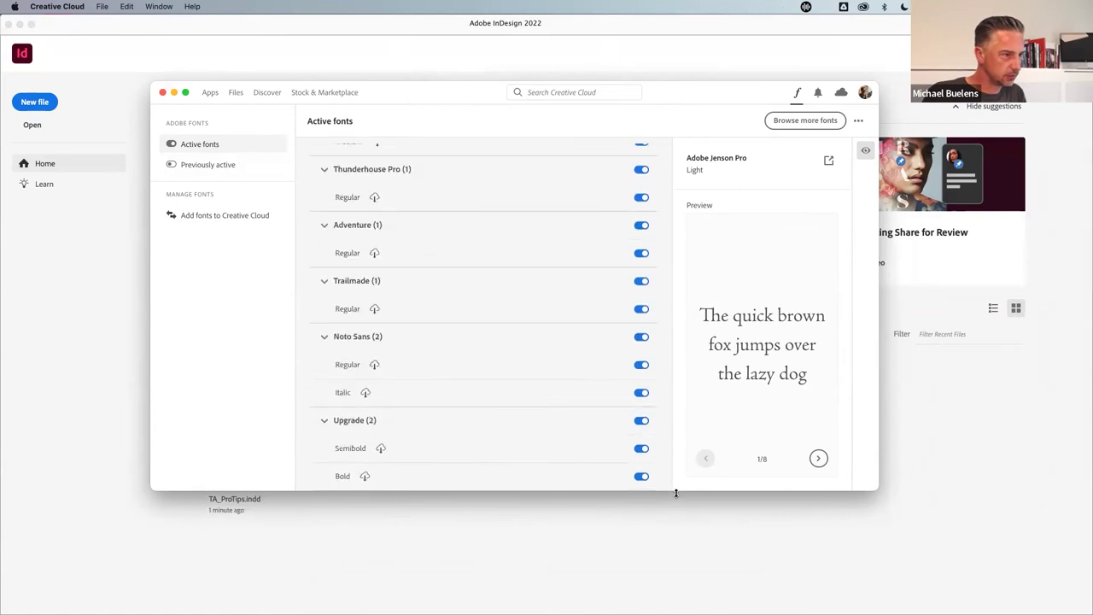
scroll(674, 487, "down", 12)
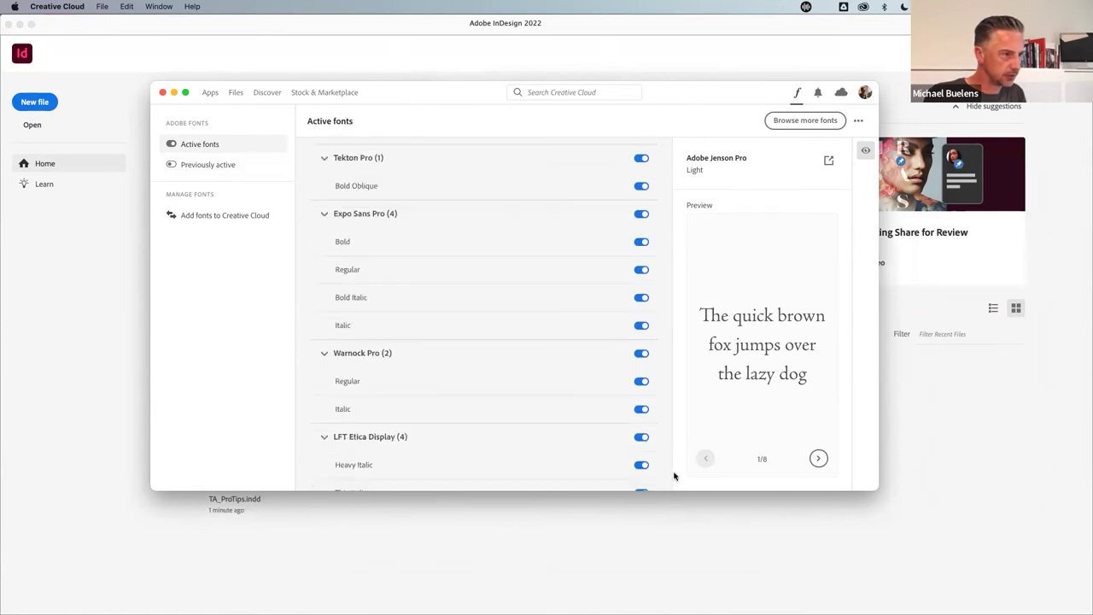
scroll(674, 476, "up", 3)
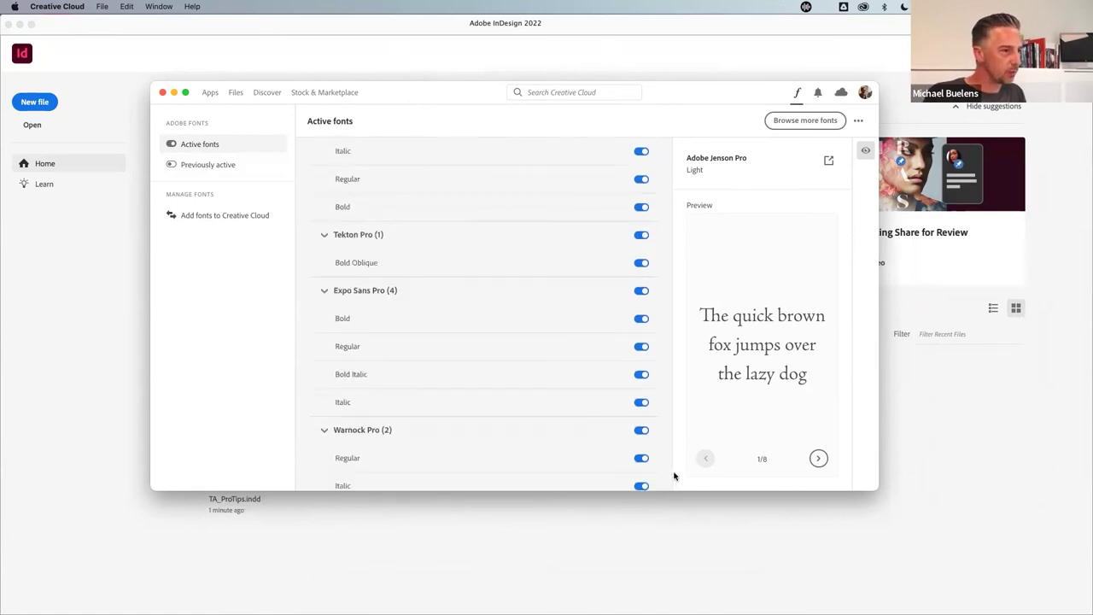
scroll(674, 474, "down", 10)
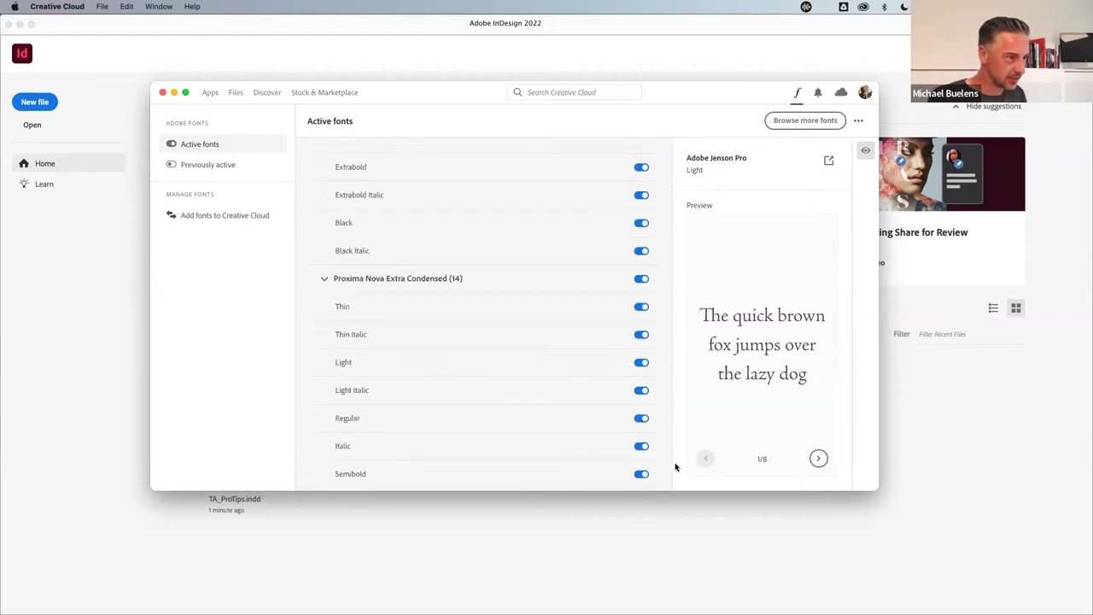
- Browse for more fonts on the Adobe Fonts website, continuing through the sign-in with the prefilled account e-mail
left_click(811, 122)
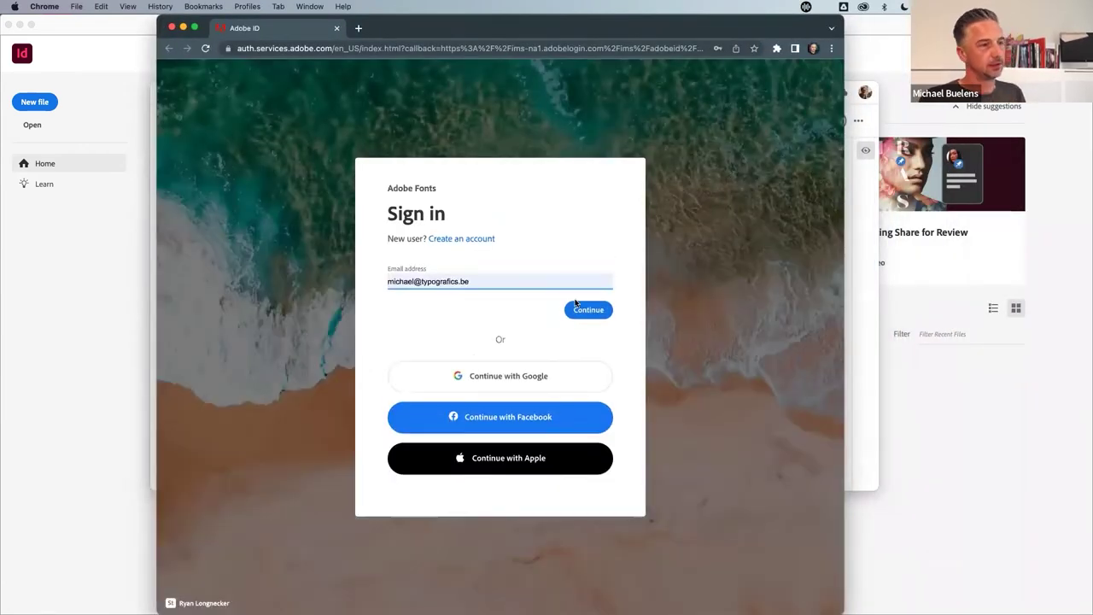
left_click(583, 309)
left_click(583, 309)
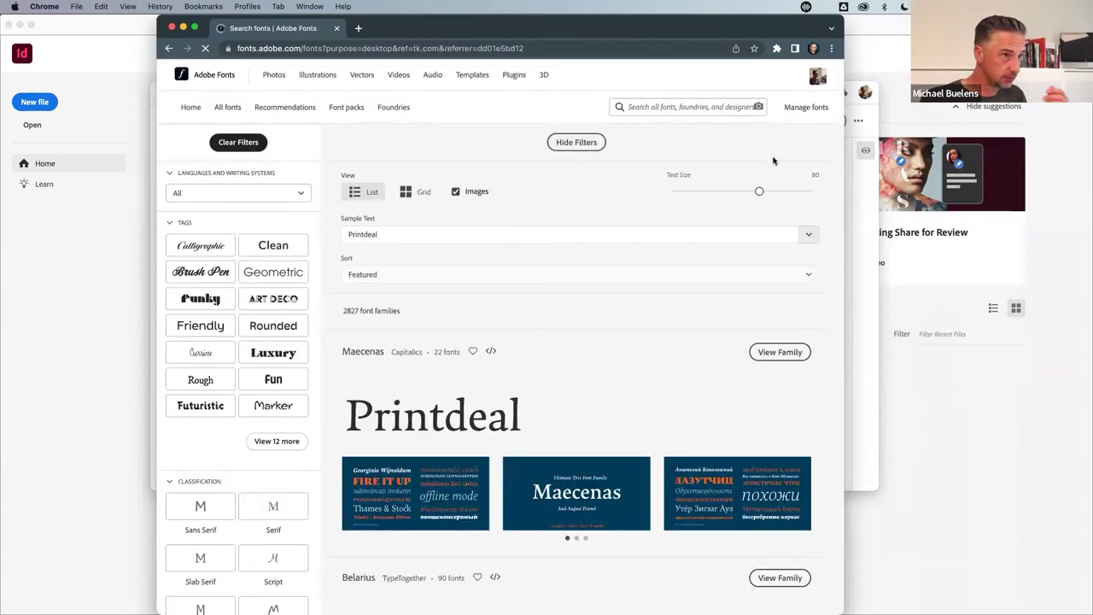
- Search Adobe Fonts for "meta", look over the matching families and open the FF Meta family page
left_click(676, 107)
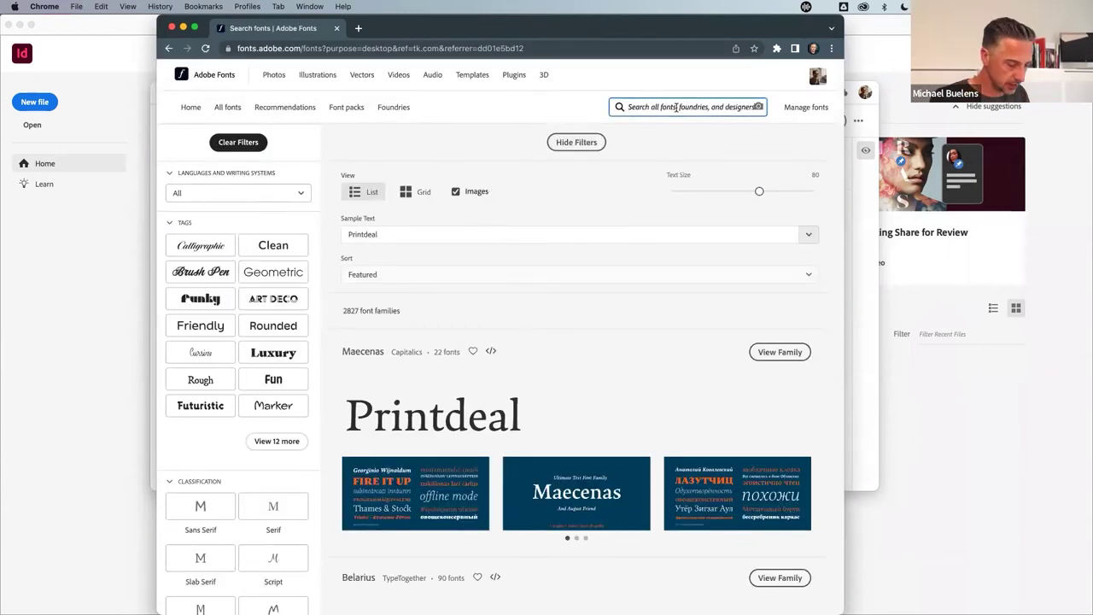
type("meta")
key("Return")
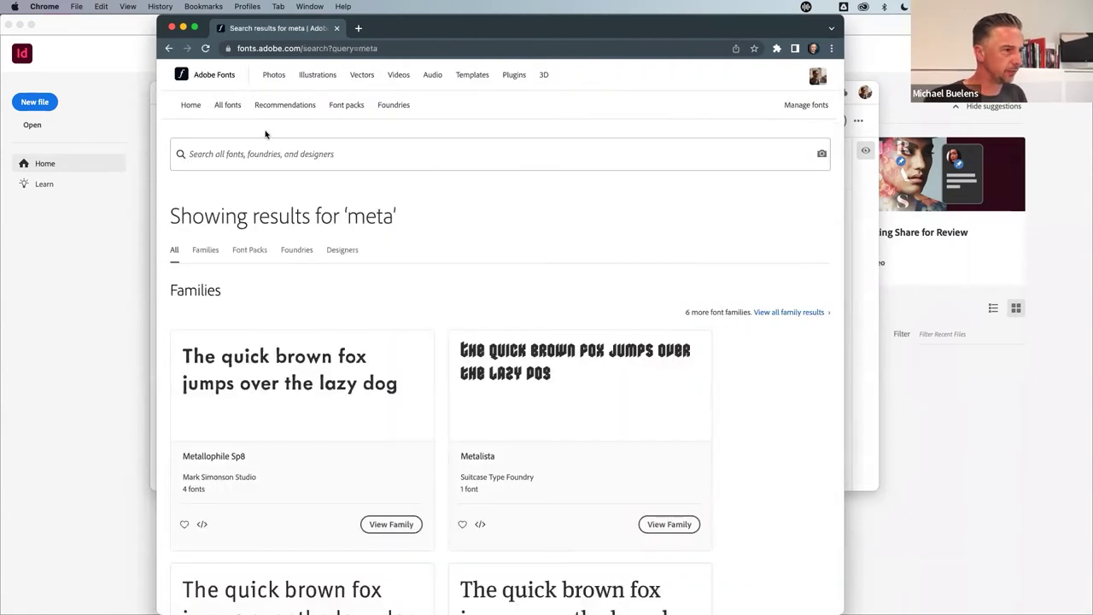
scroll(359, 324, "down", 6)
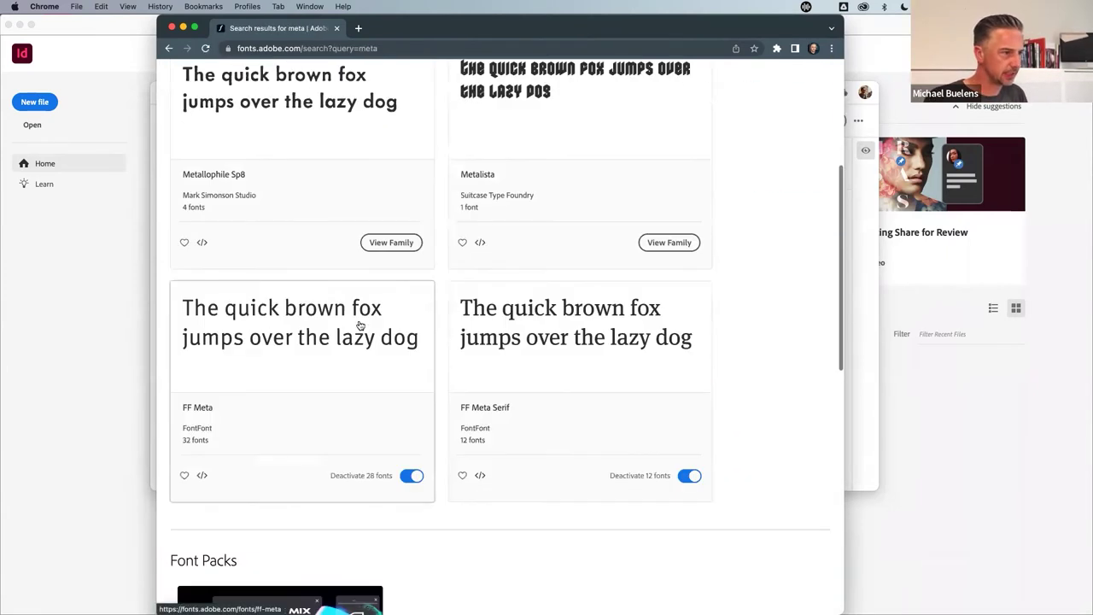
scroll(359, 324, "down", 2)
scroll(552, 319, "down", 2)
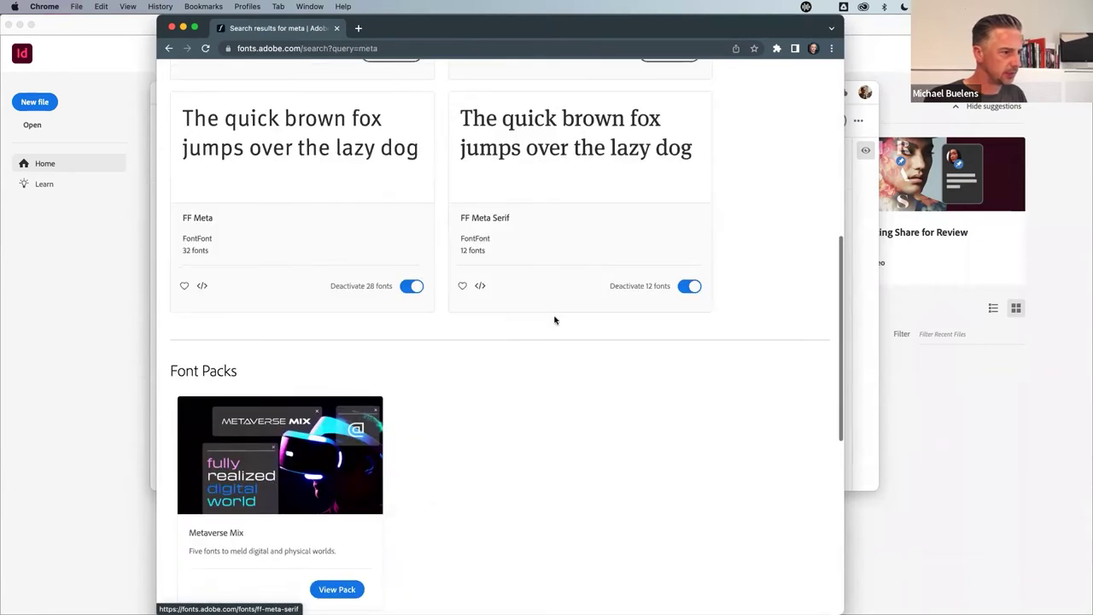
scroll(555, 319, "down", 4)
scroll(554, 317, "up", 5)
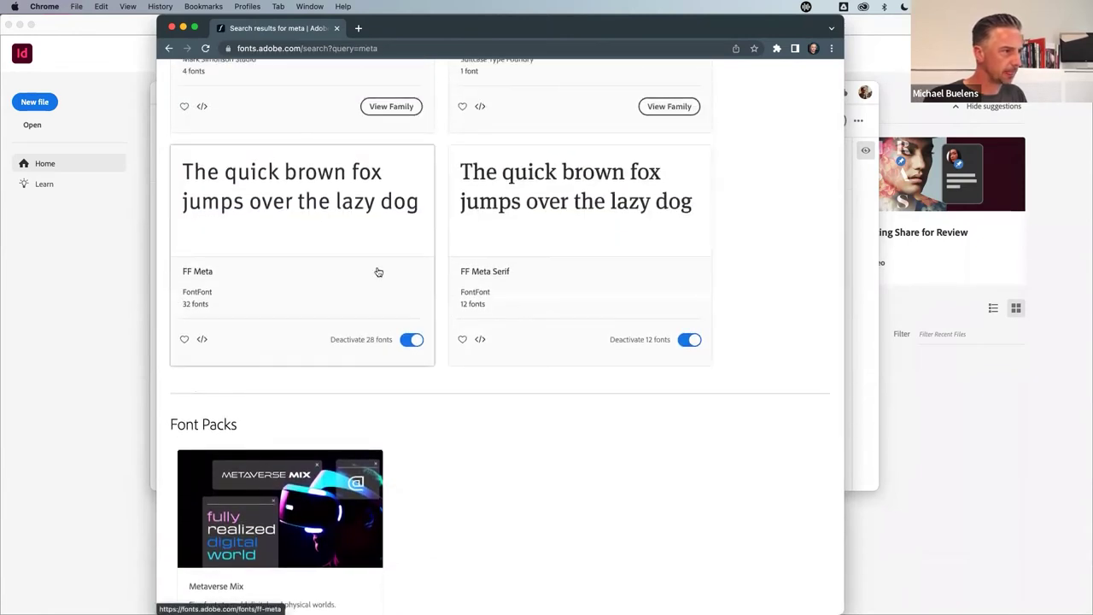
scroll(378, 272, "down", 10)
scroll(351, 243, "up", 8)
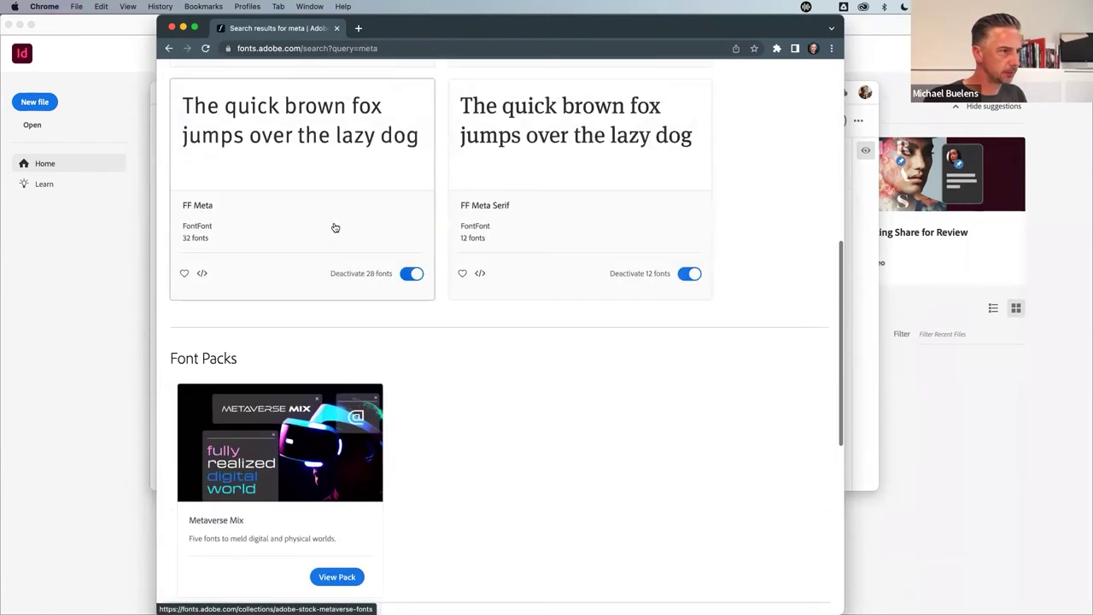
left_click(390, 143)
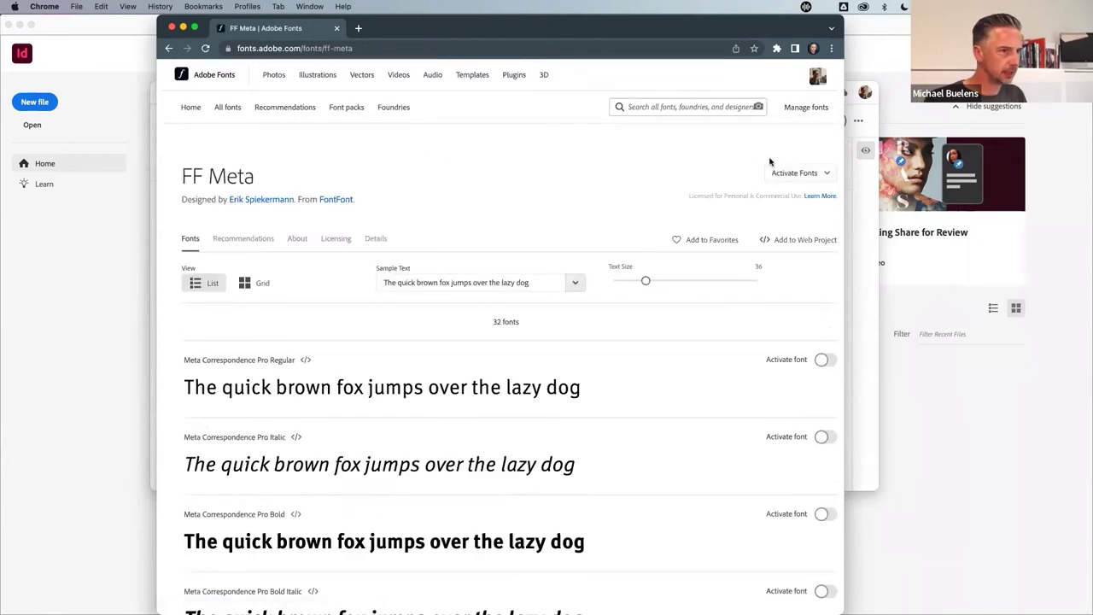
- Deactivate the FF Meta Pro and FF Meta Pro Condensed font groups, then close the browser window
left_click(803, 173)
left_click(819, 217)
left_click(821, 234)
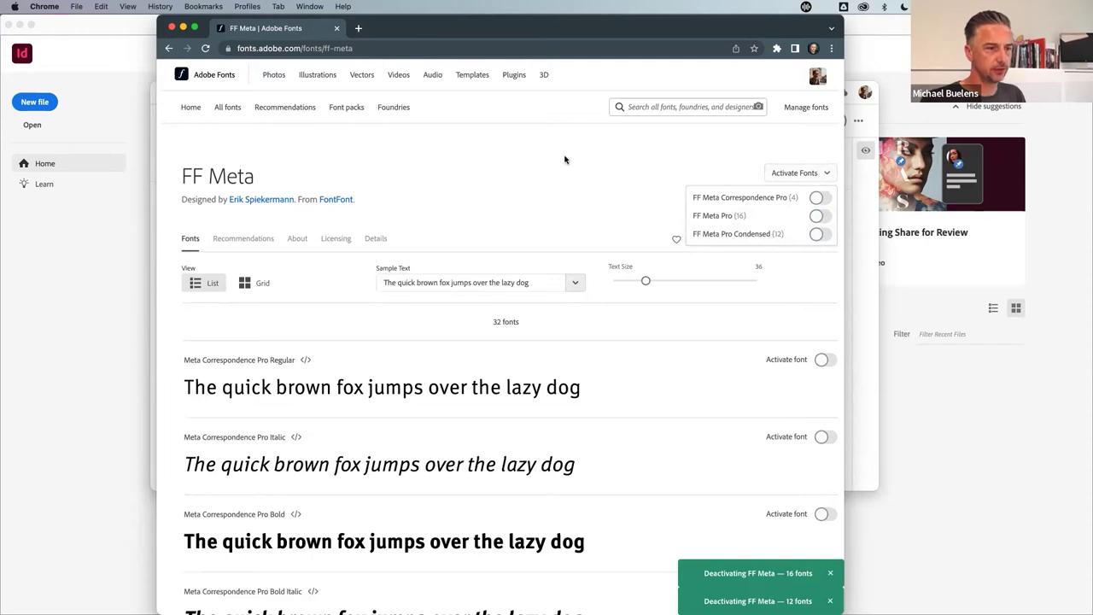
left_click(171, 28)
- Reopen TA_ProTips.indd in InDesign and check the fonts used in the "Frame fitting" heading and its body text
left_click(39, 296)
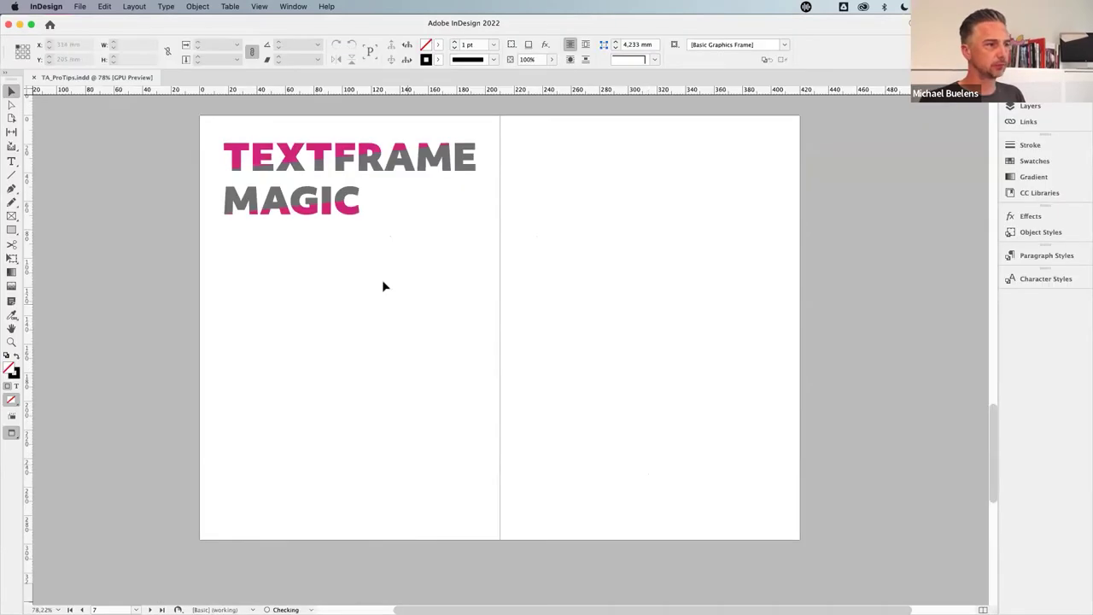
scroll(386, 284, "up", 2)
scroll(385, 284, "up", 15)
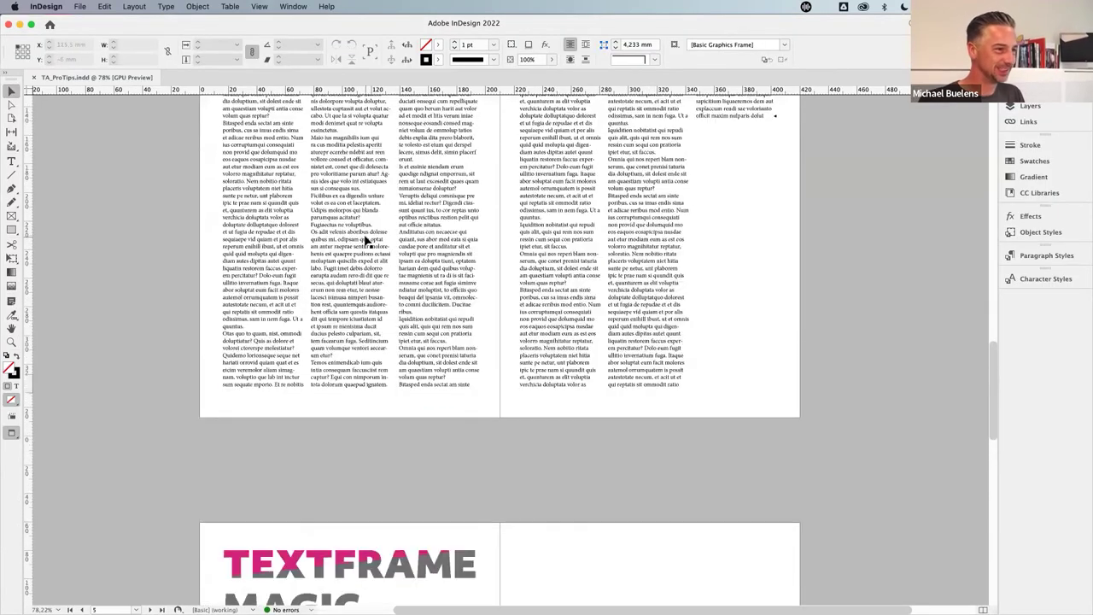
double_click(248, 210)
double_click(229, 145)
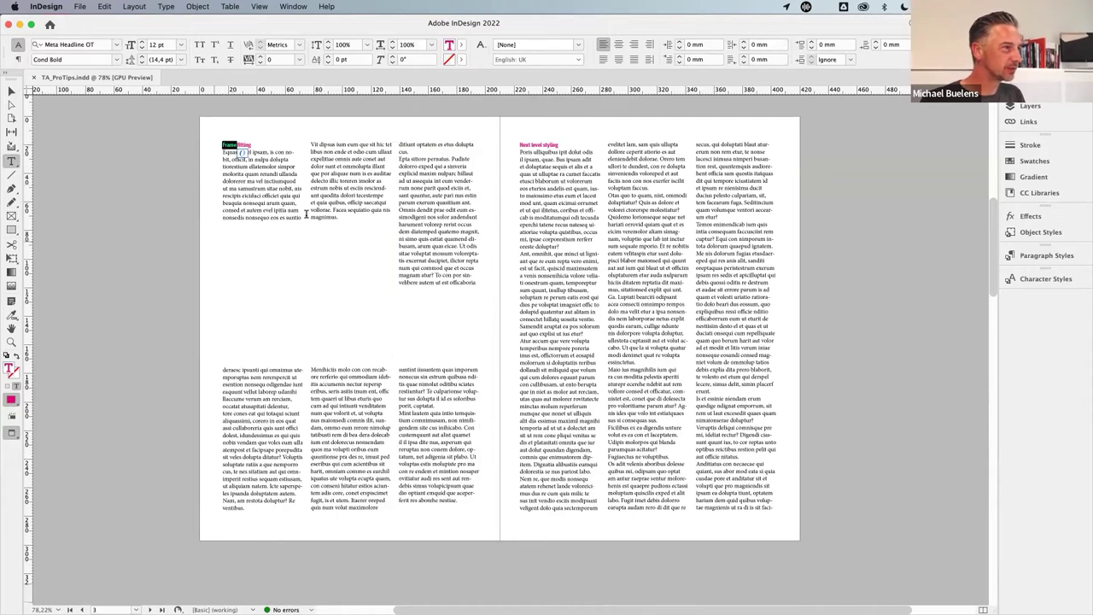
double_click(238, 181)
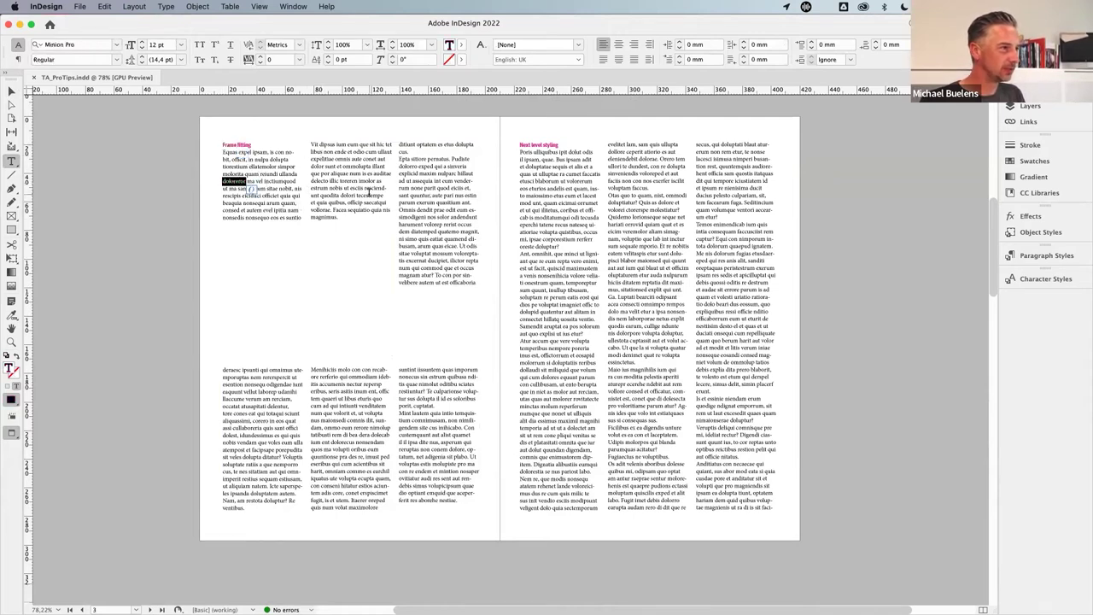
left_click(358, 468)
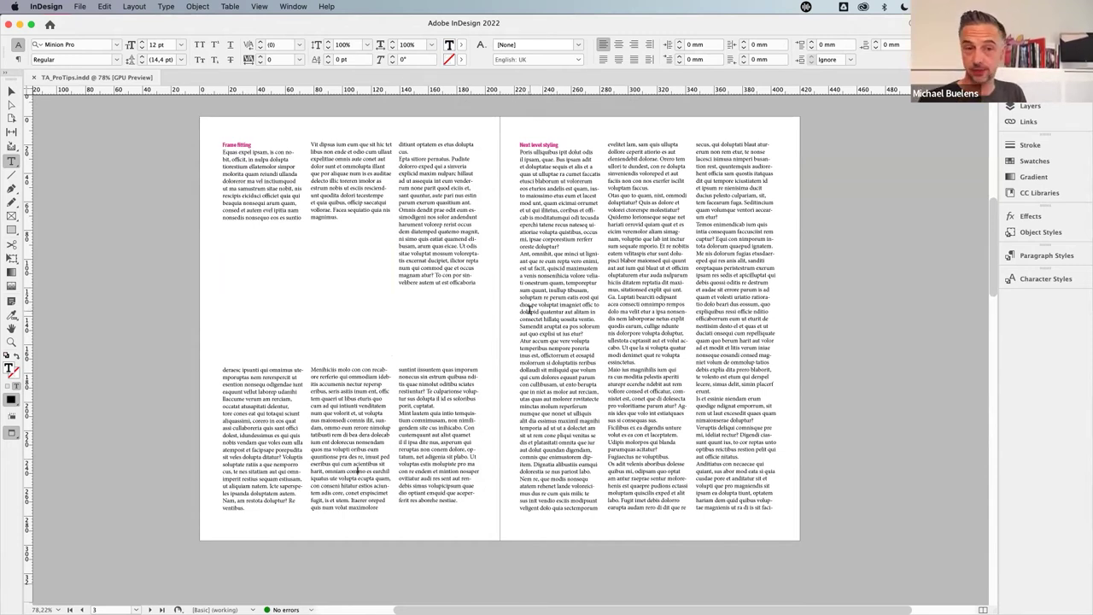
left_click_drag(915, 331, 826, 183)
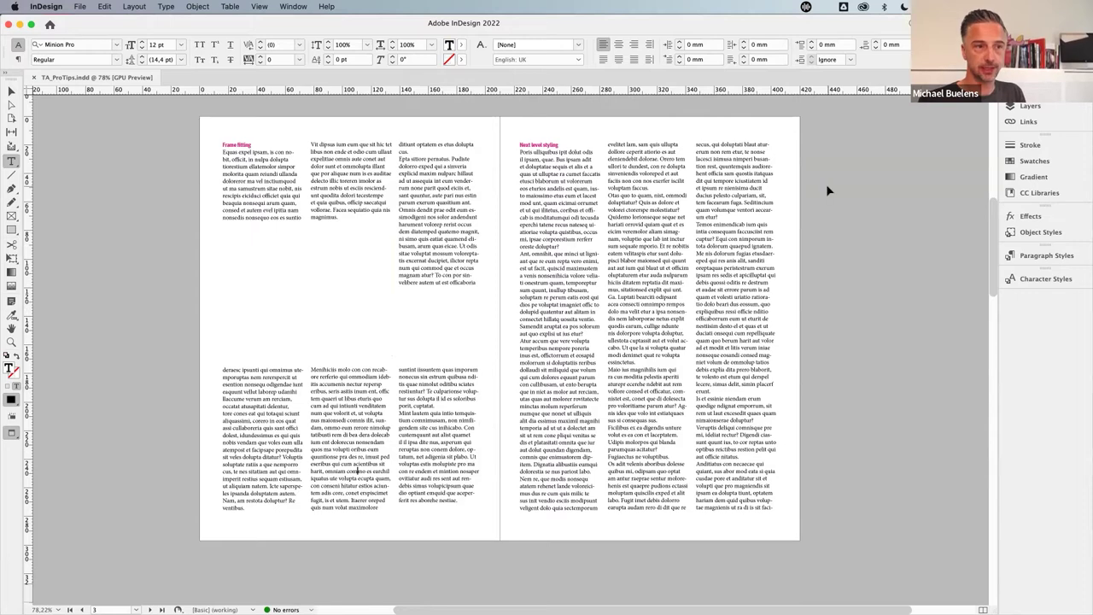
- Review the document's fonts with Find/Replace Font, selecting Meta Headline OT Cond Bold, and close the dialog without replacing anything
key("t")
scroll(451, 310, "up", 10)
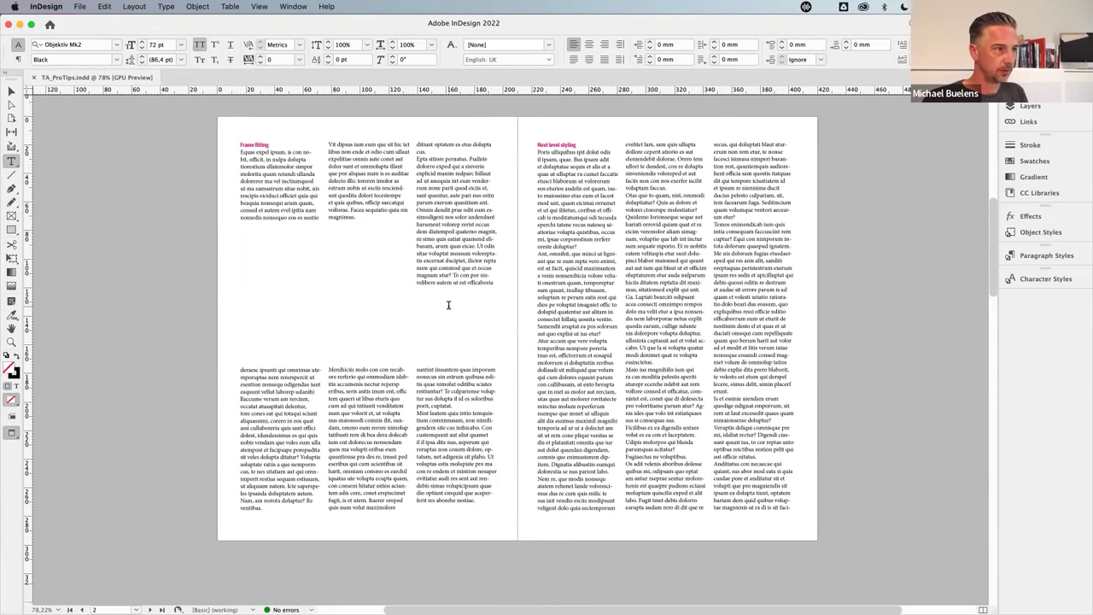
scroll(453, 312, "down", 2)
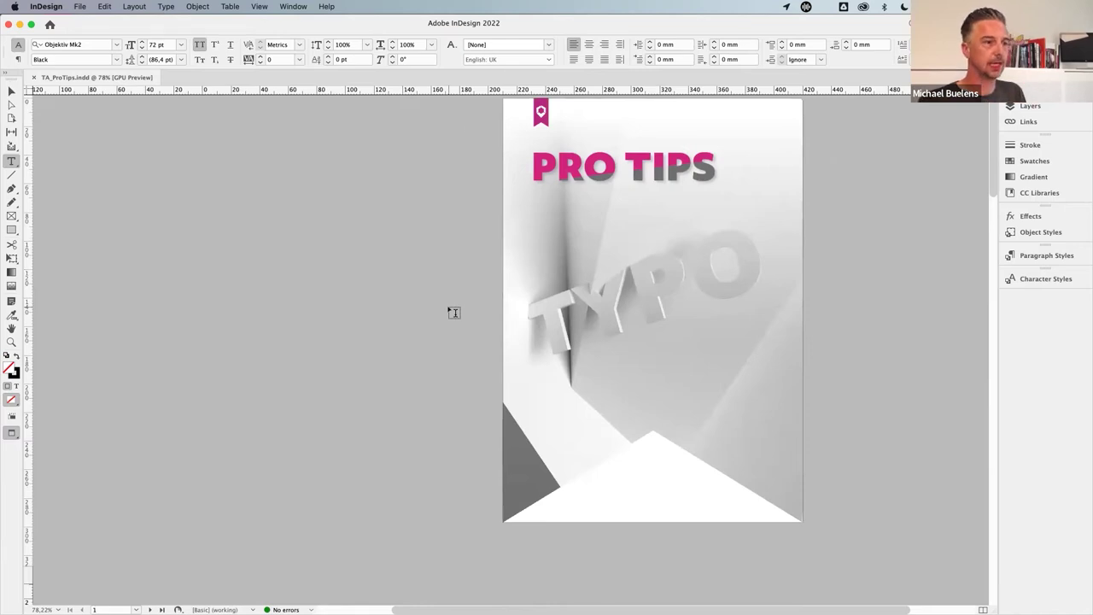
left_click(174, 6)
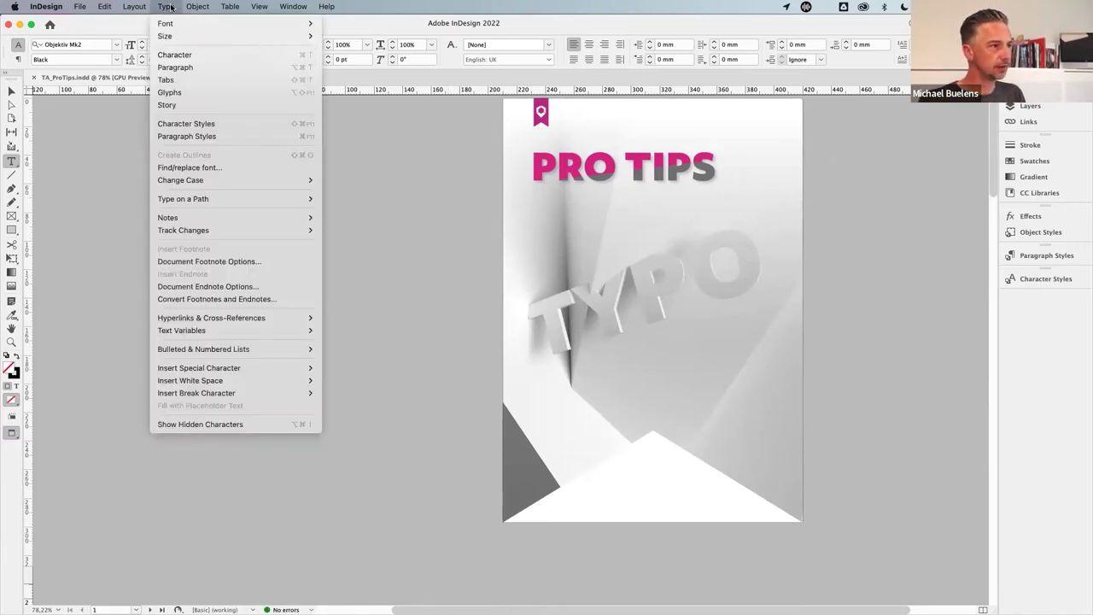
left_click(190, 169)
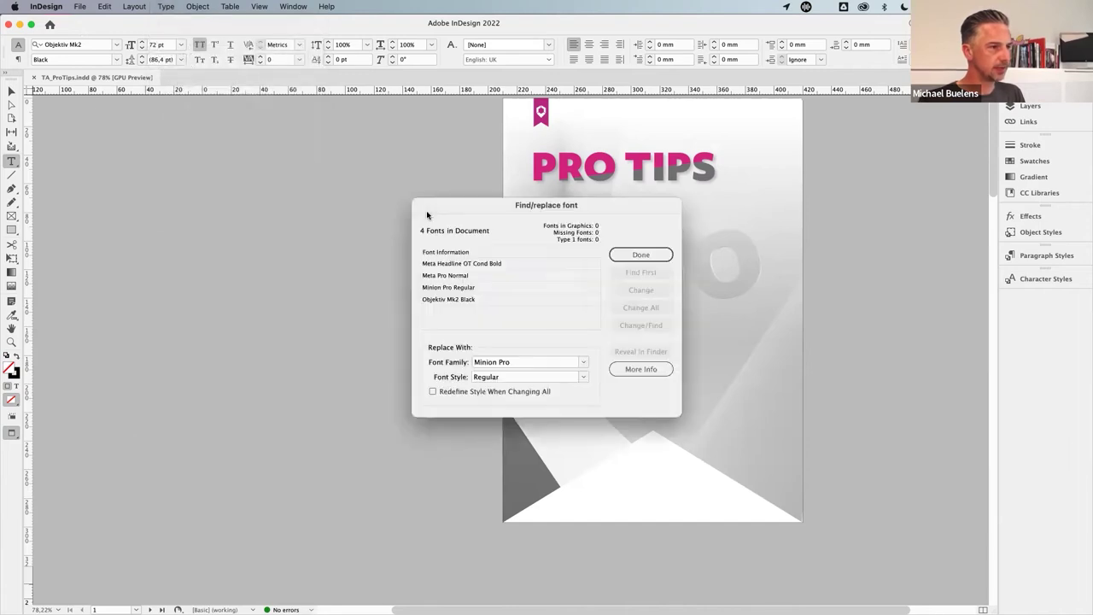
left_click_drag(557, 207, 423, 199)
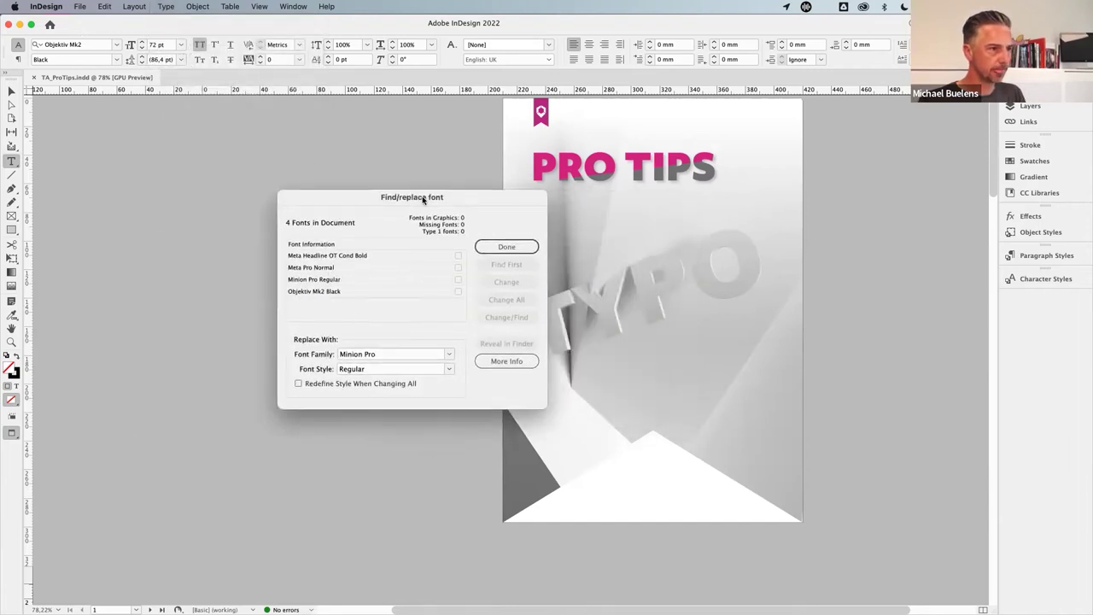
left_click(458, 257)
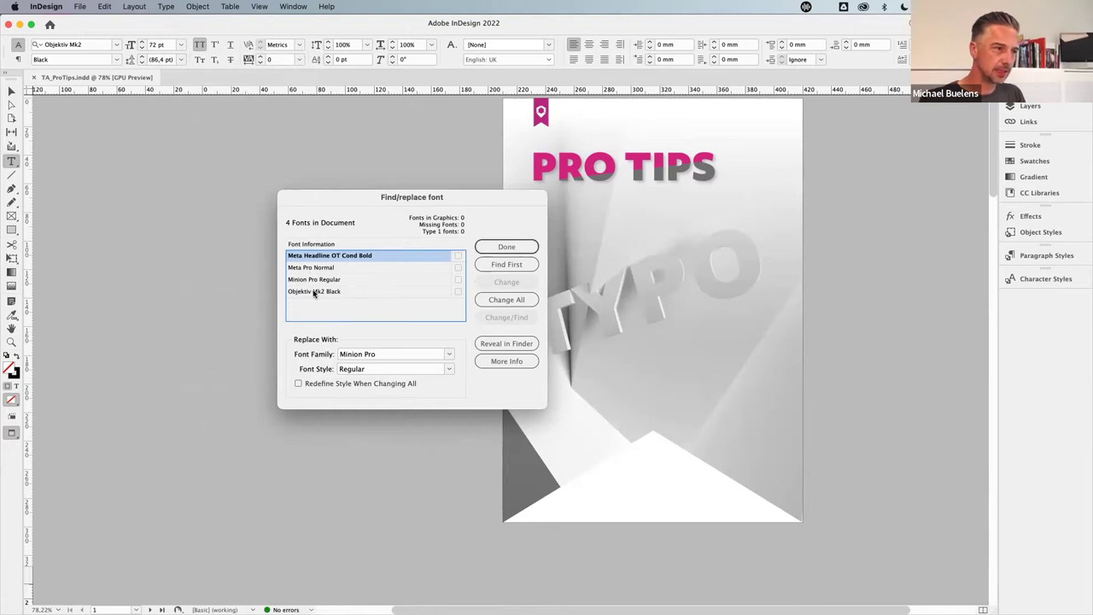
left_click(504, 247)
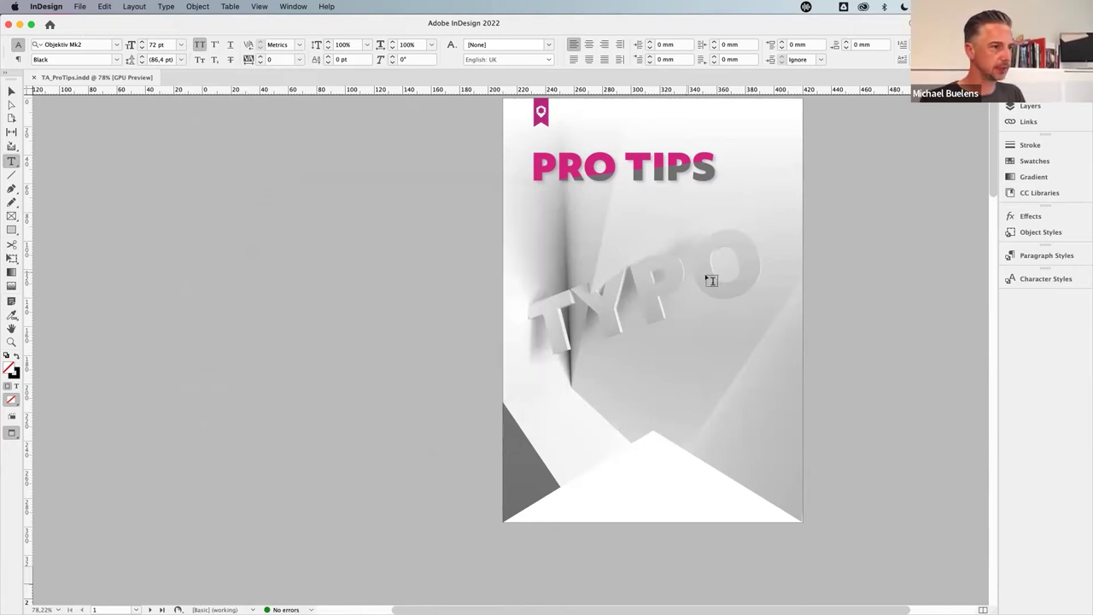
- Look over the cover and article spread, and inspect the magenta PRO TIPS text frame and the grey slice overlapping it
left_click_drag(460, 315, 371, 342)
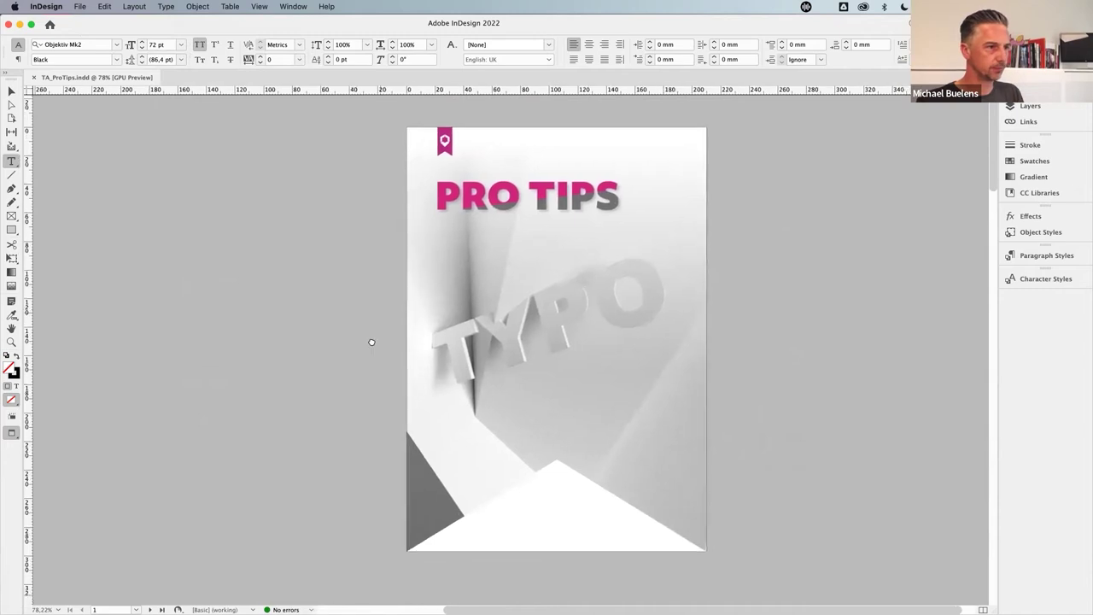
scroll(545, 348, "right", 2)
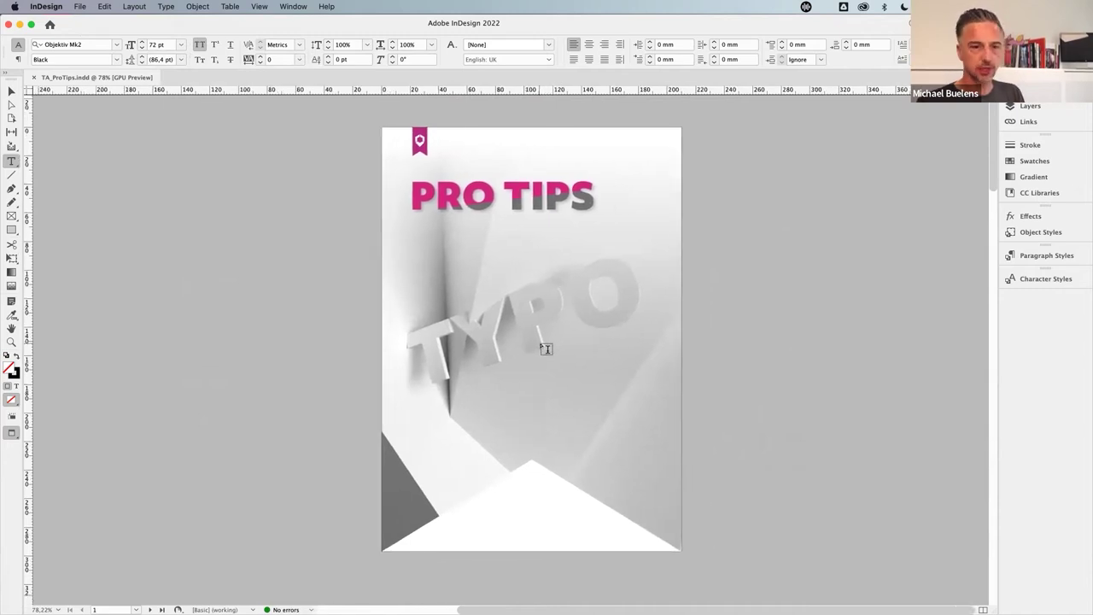
scroll(568, 352, "down", 10)
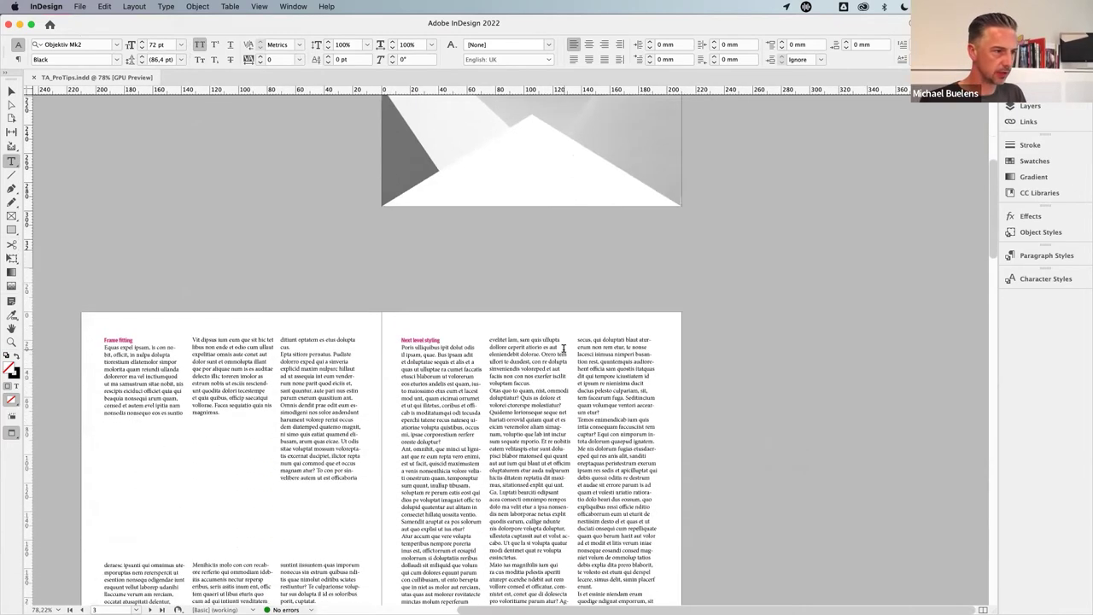
scroll(564, 347, "down", 5)
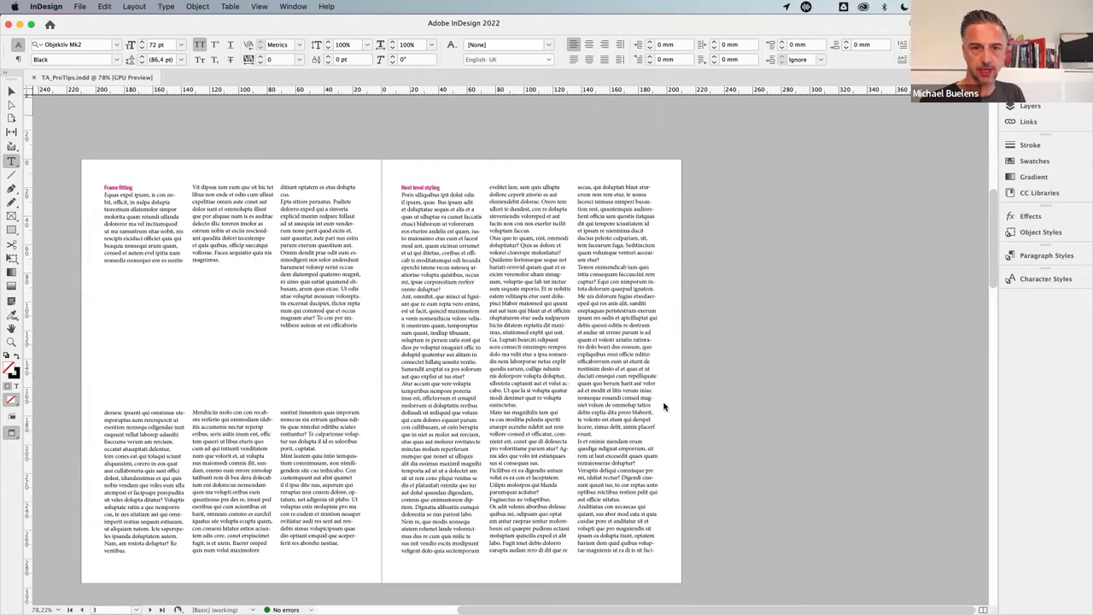
scroll(685, 302, "up", 1)
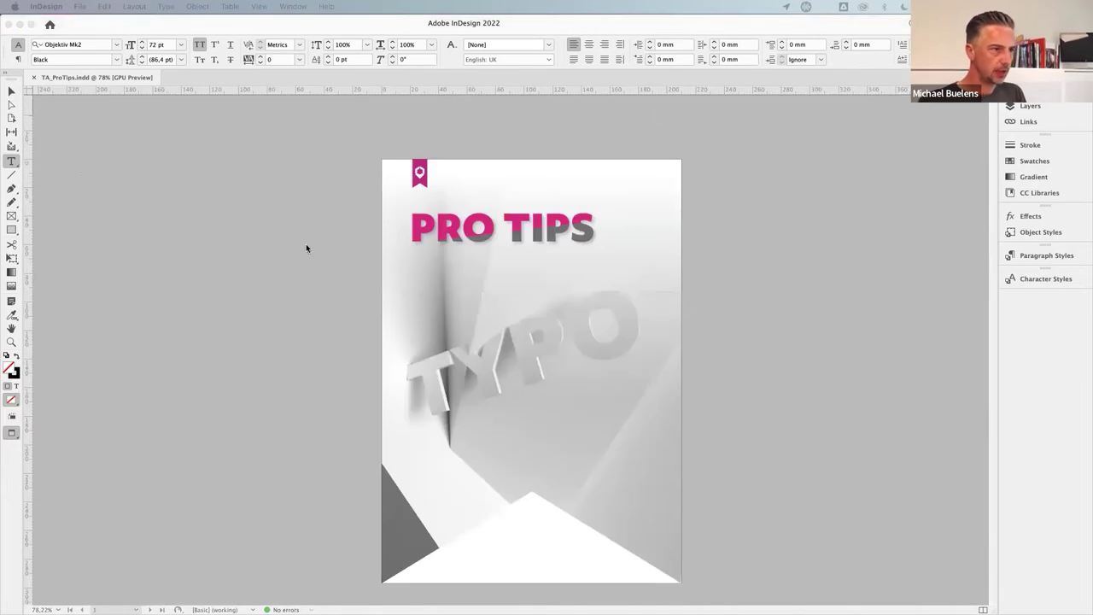
left_click(10, 97)
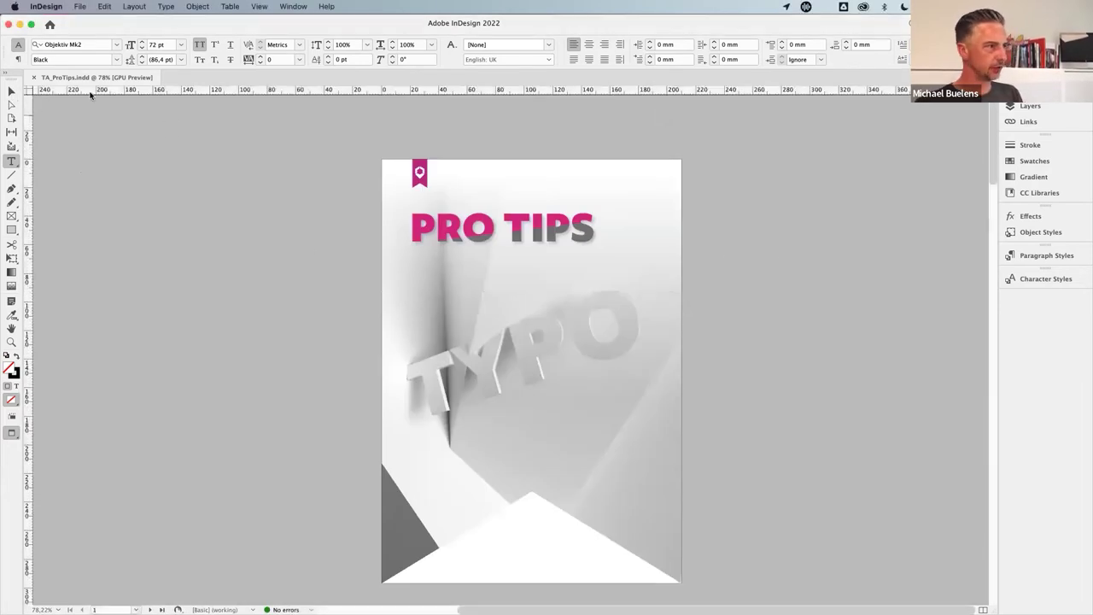
left_click(11, 92)
left_click(427, 237)
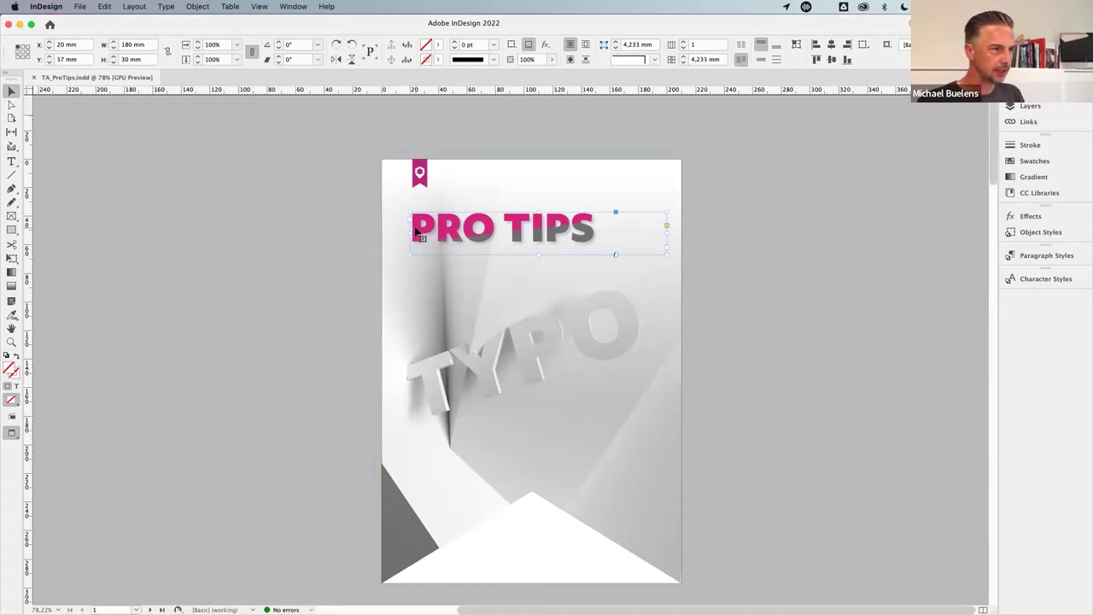
left_click(320, 214)
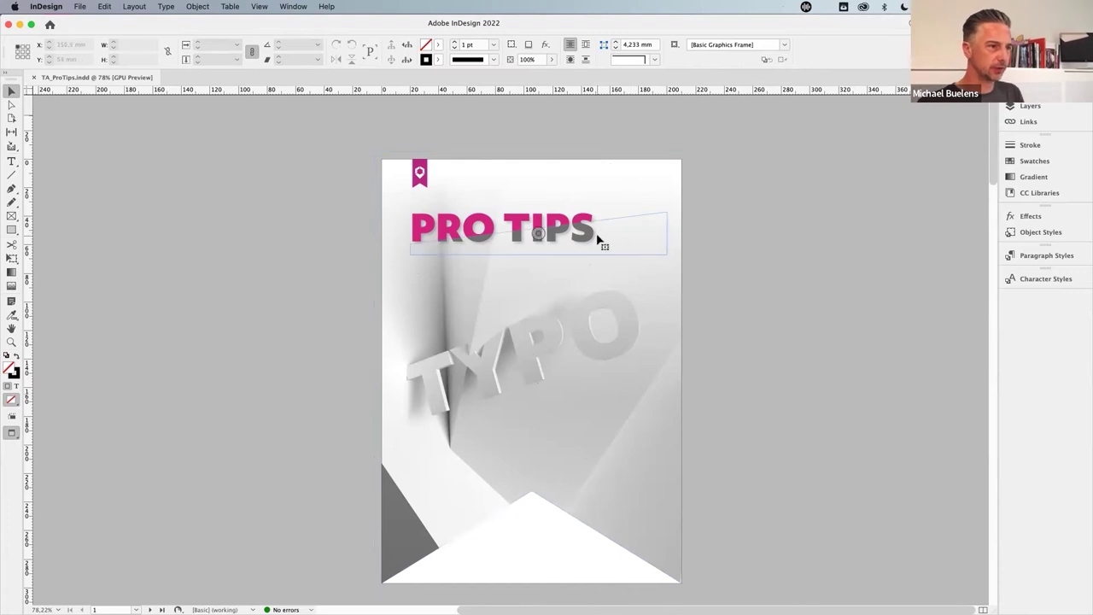
left_click(609, 239)
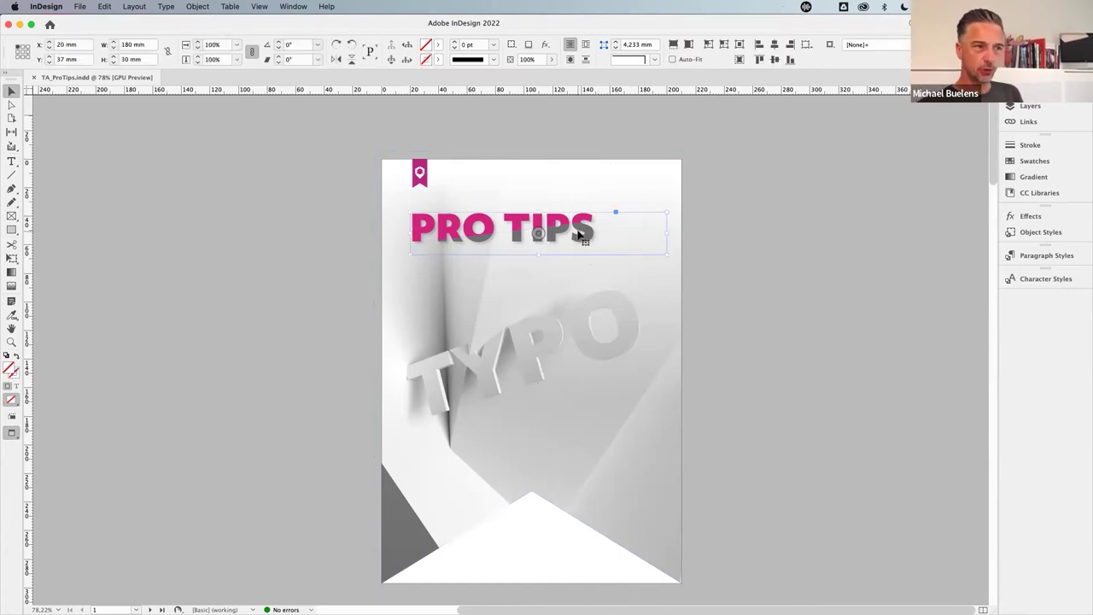
- Try moving the grey slice below the PRO TIPS title and shifting the magenta title up, and undo the title's move
left_click_drag(580, 235, 574, 288)
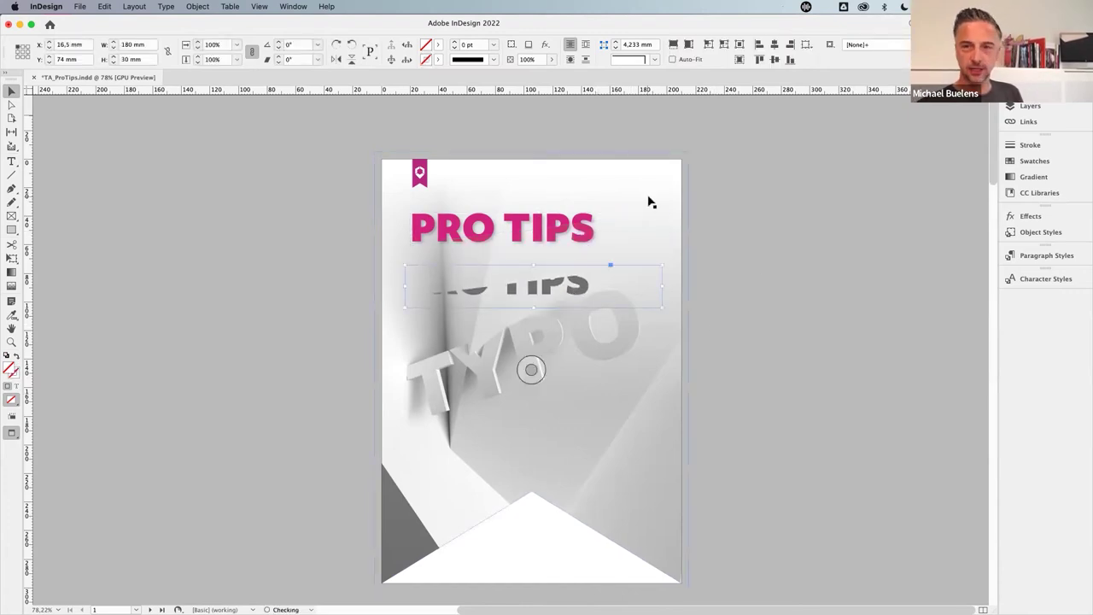
left_click(504, 231)
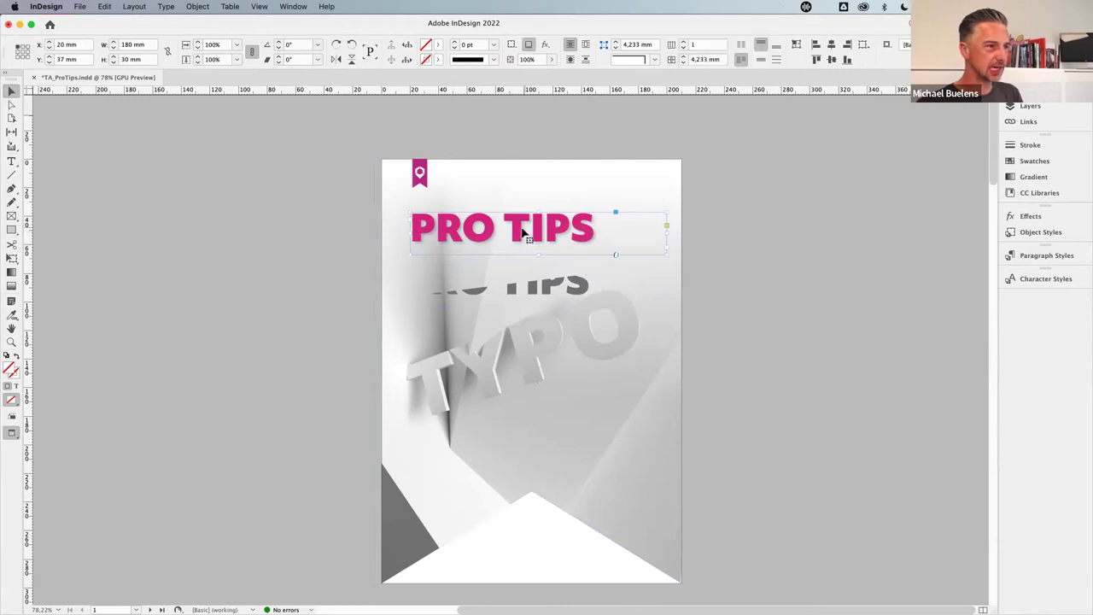
key("super+z")
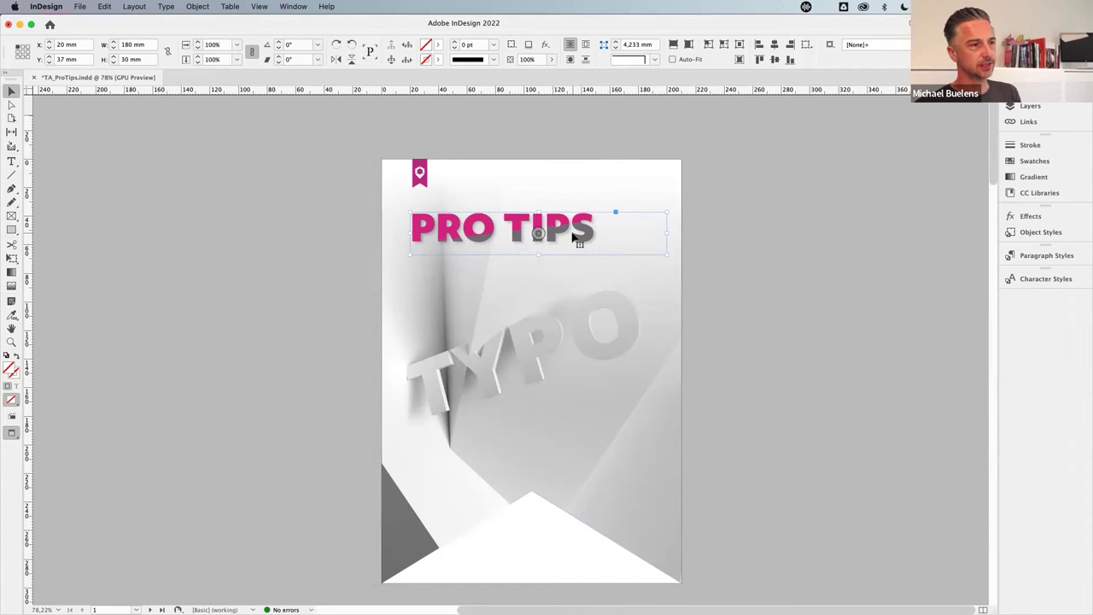
key("super+shift+z")
left_click_drag(553, 239, 522, 224)
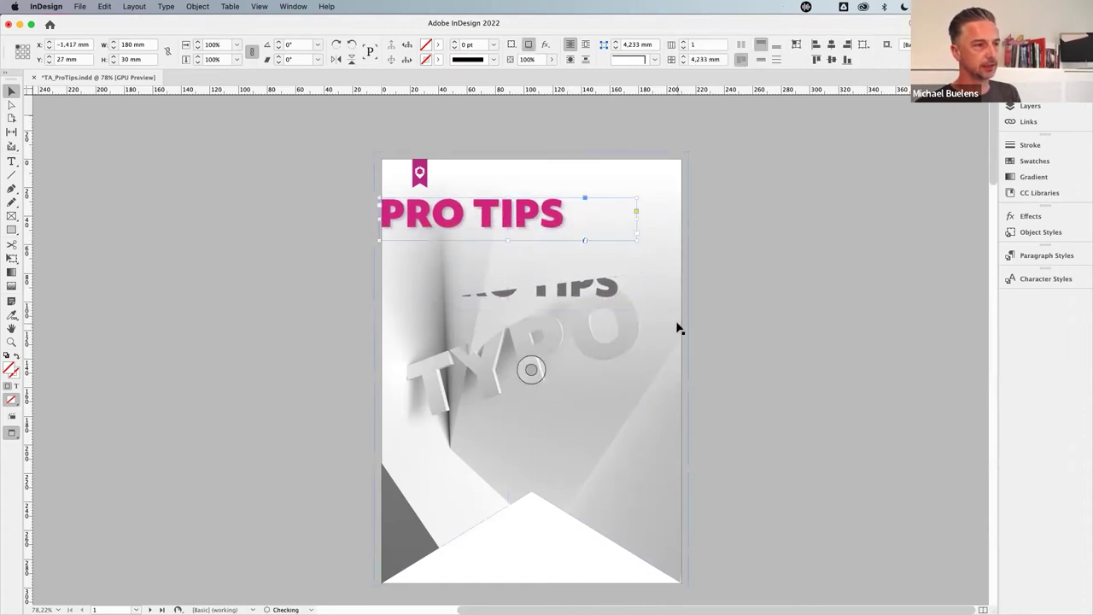
key("super+z")
key("super+z")
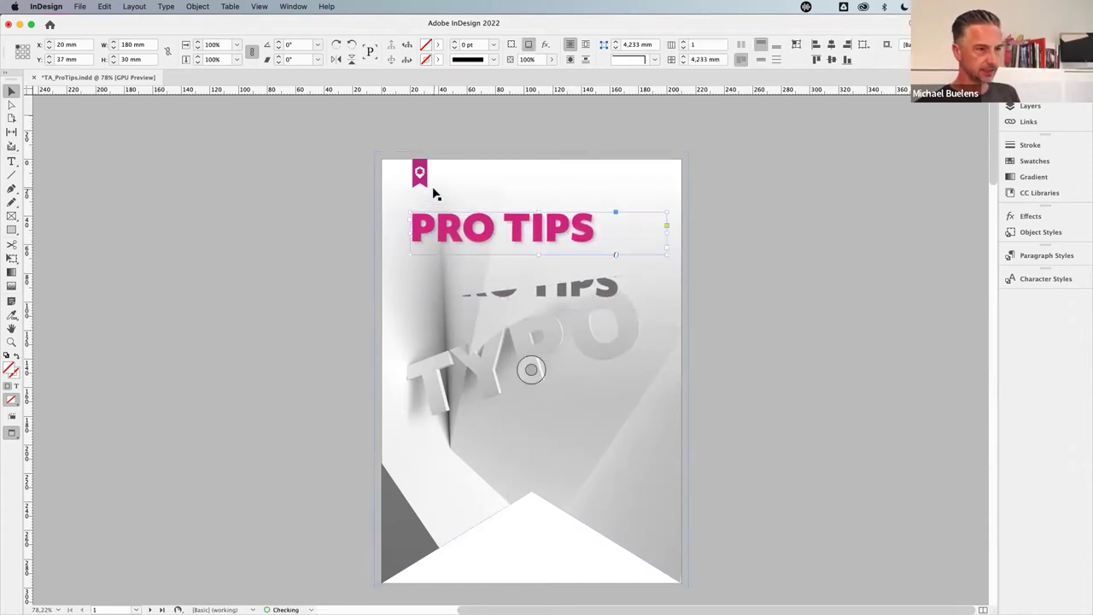
- Move the magenta title frame to about X 16.5 mm, Y 31 mm, apart from the grey slice, and replace PRO with POWER
left_click_drag(589, 244, 610, 312)
left_click_drag(549, 242, 543, 232)
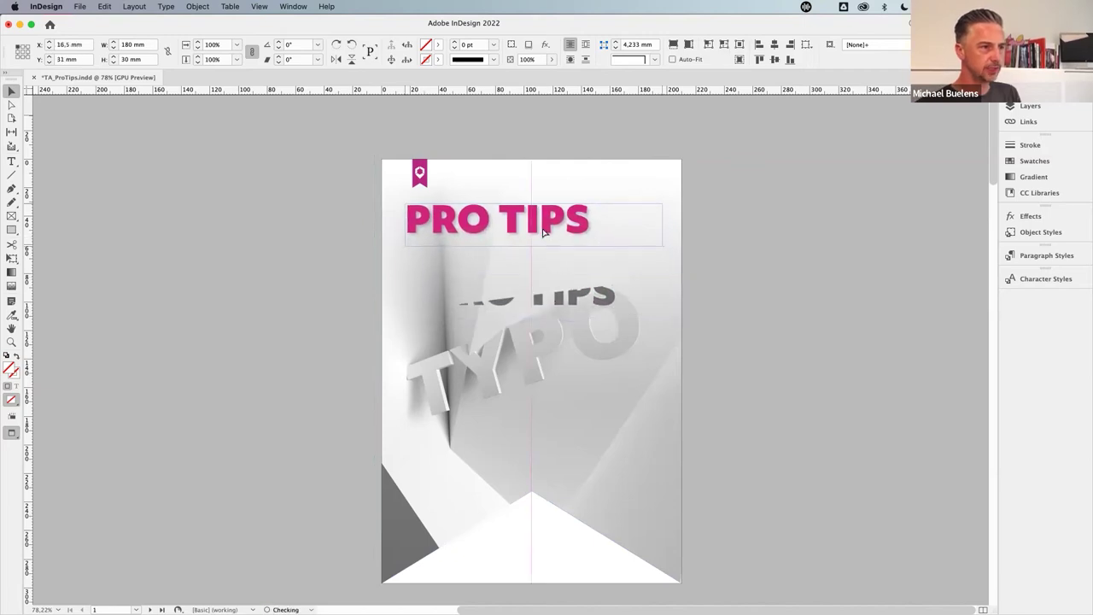
double_click(490, 234)
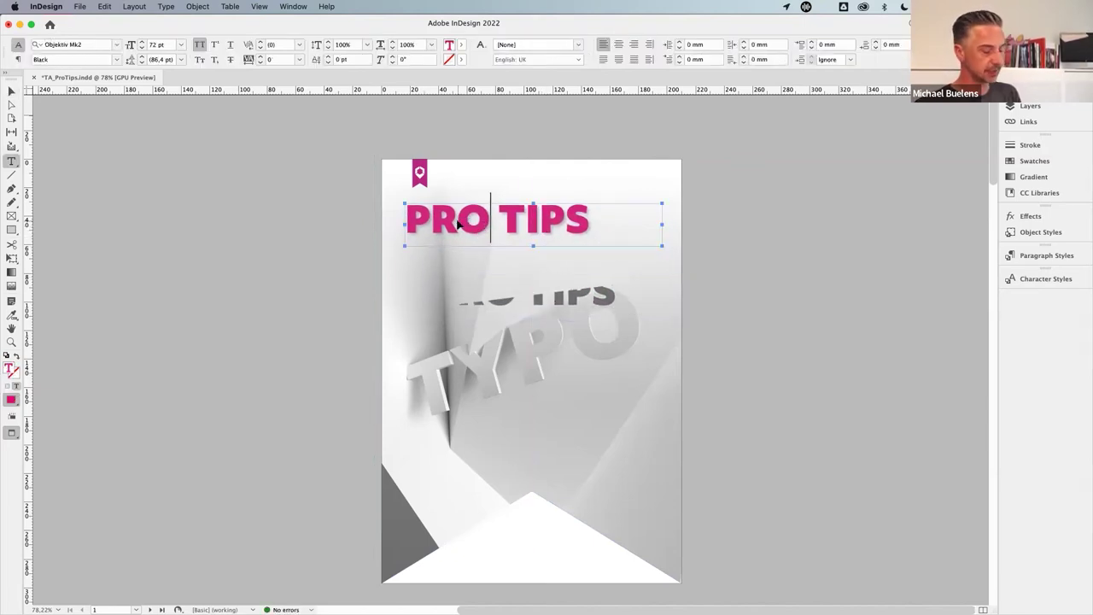
left_click_drag(489, 217, 389, 218)
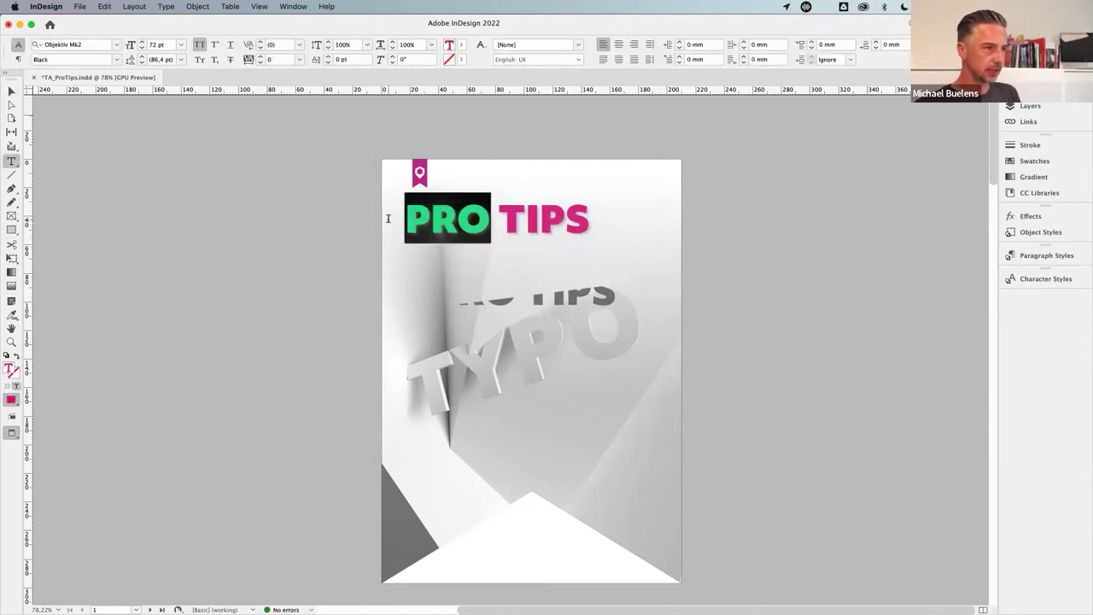
type("POWER")
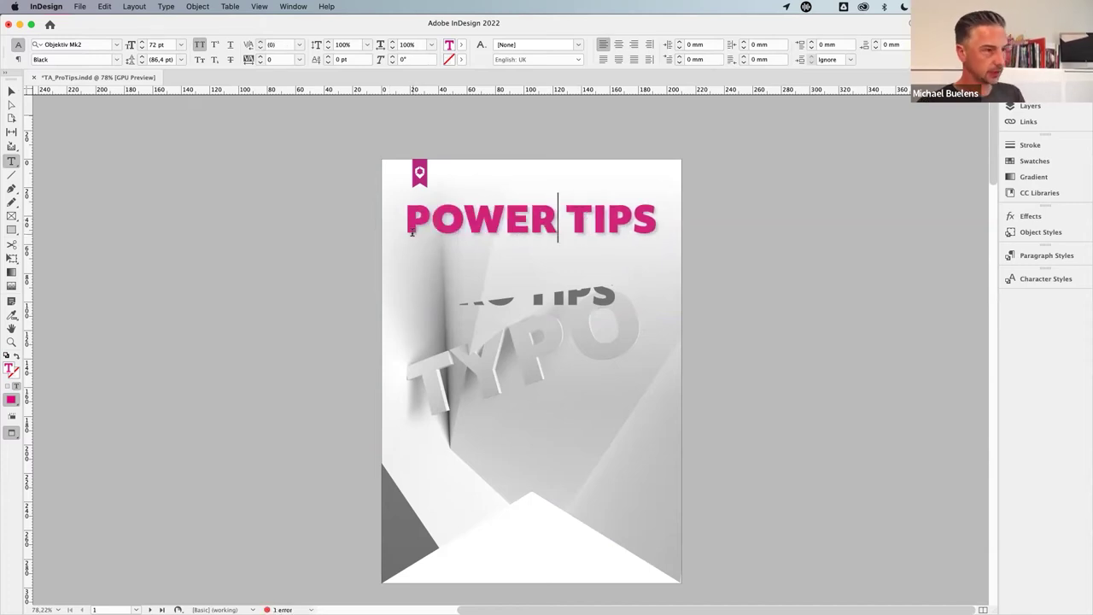
- Update the grey slice's outdated linked text in Normal view and move the slice back over the POWER TIPS title
key("Escape")
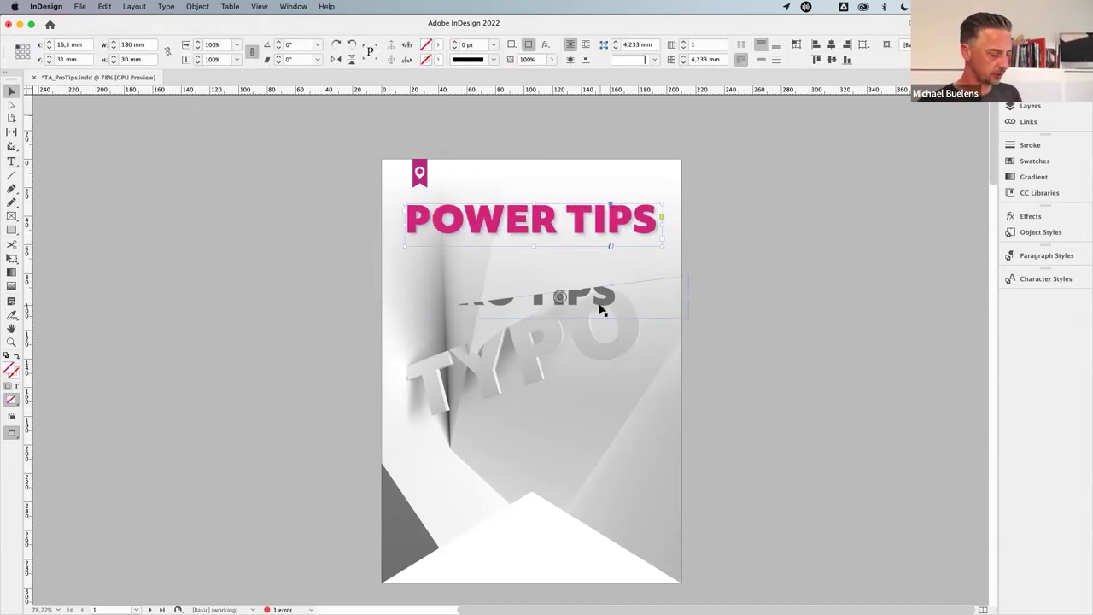
key("w")
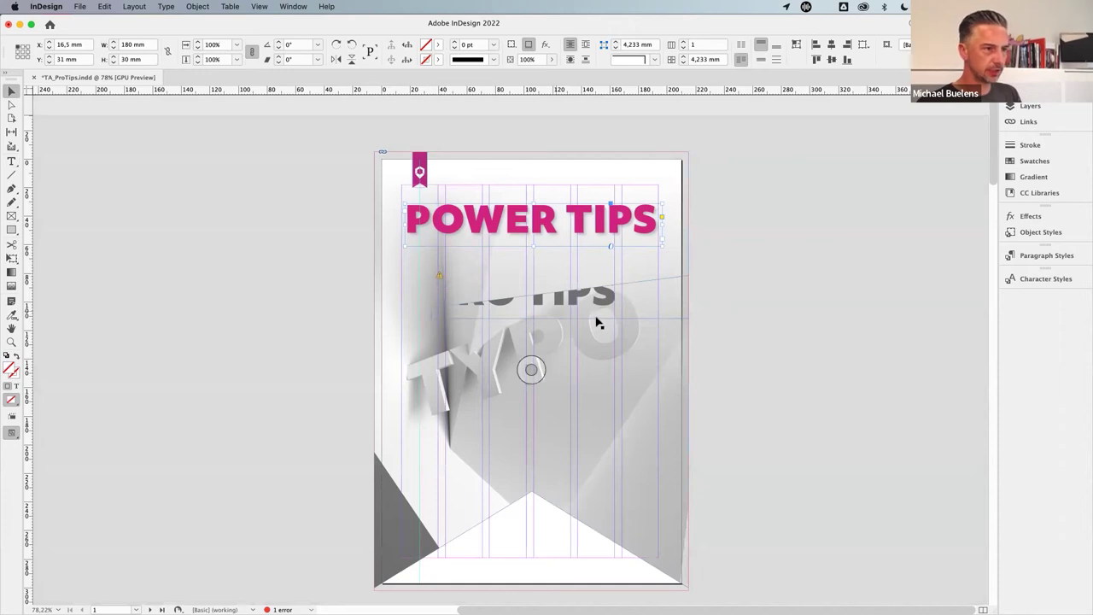
left_click_drag(442, 281, 465, 288)
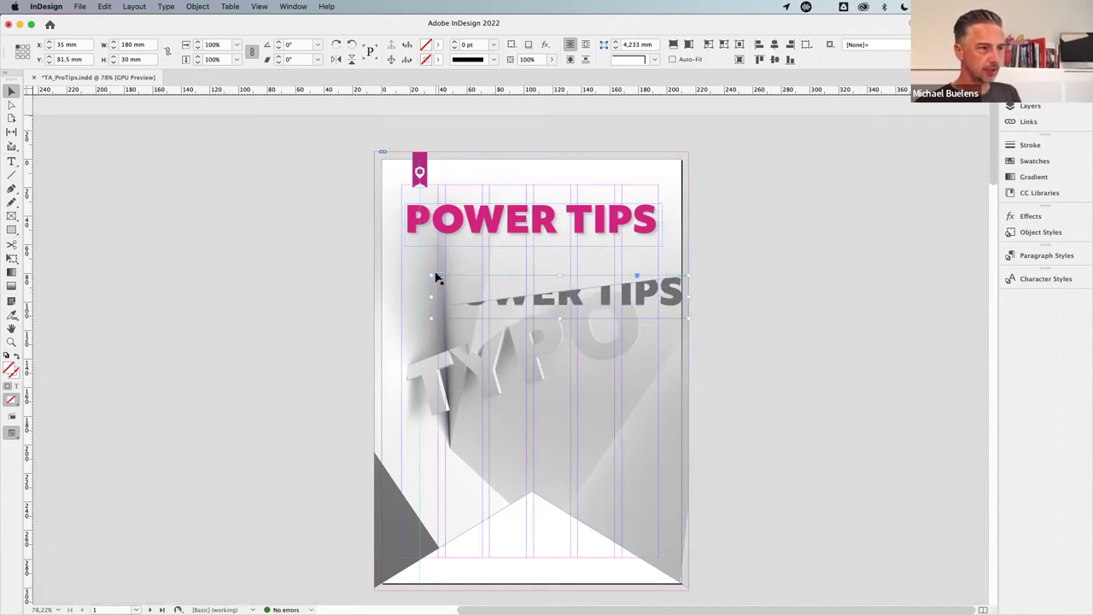
left_click_drag(634, 296, 612, 226)
left_click(837, 284)
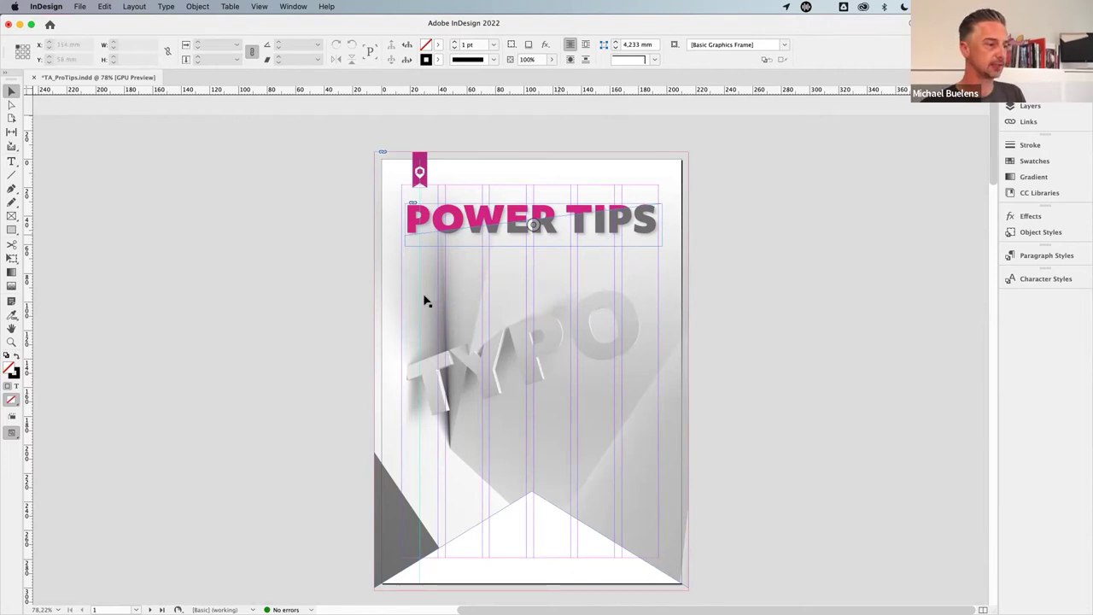
- Draw a text frame about 180 × 51 mm between the margins below the POWER TIPS title and enter SLICE
key("t")
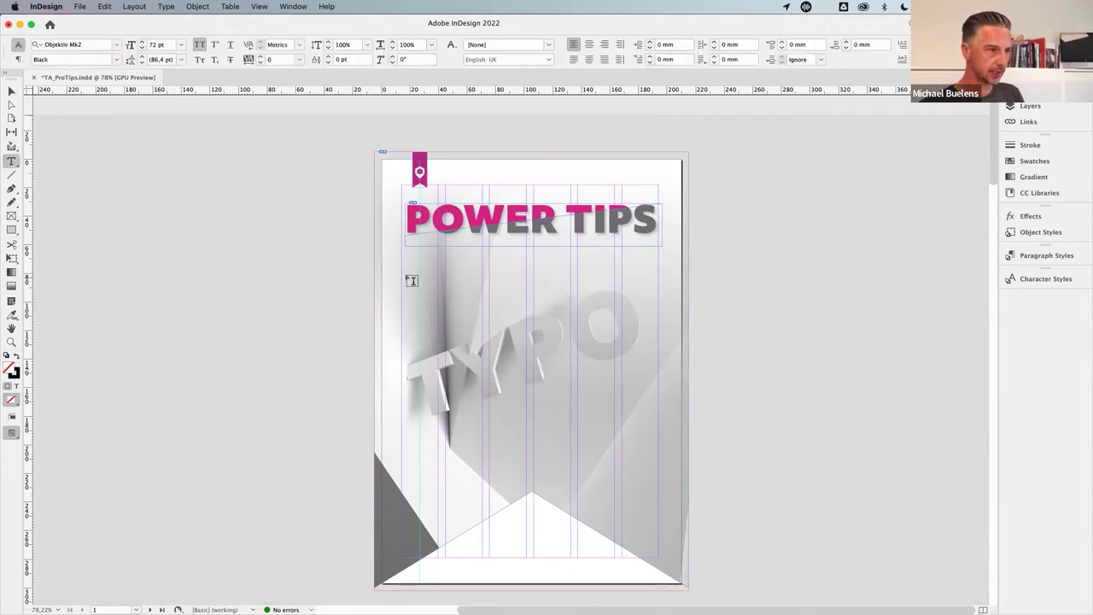
left_click_drag(402, 276, 657, 347)
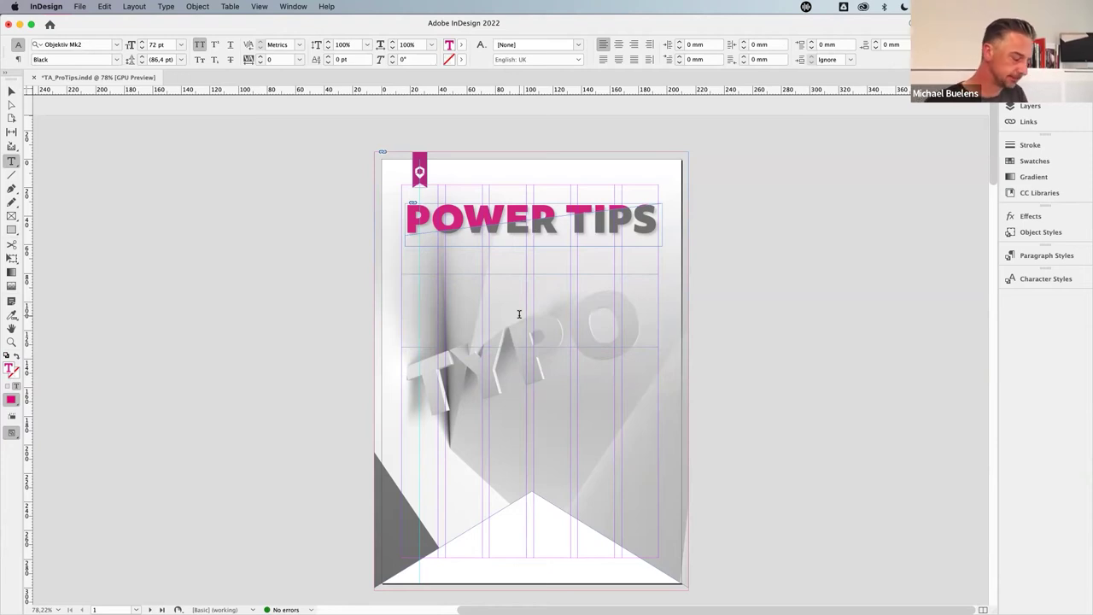
type("SLICE")
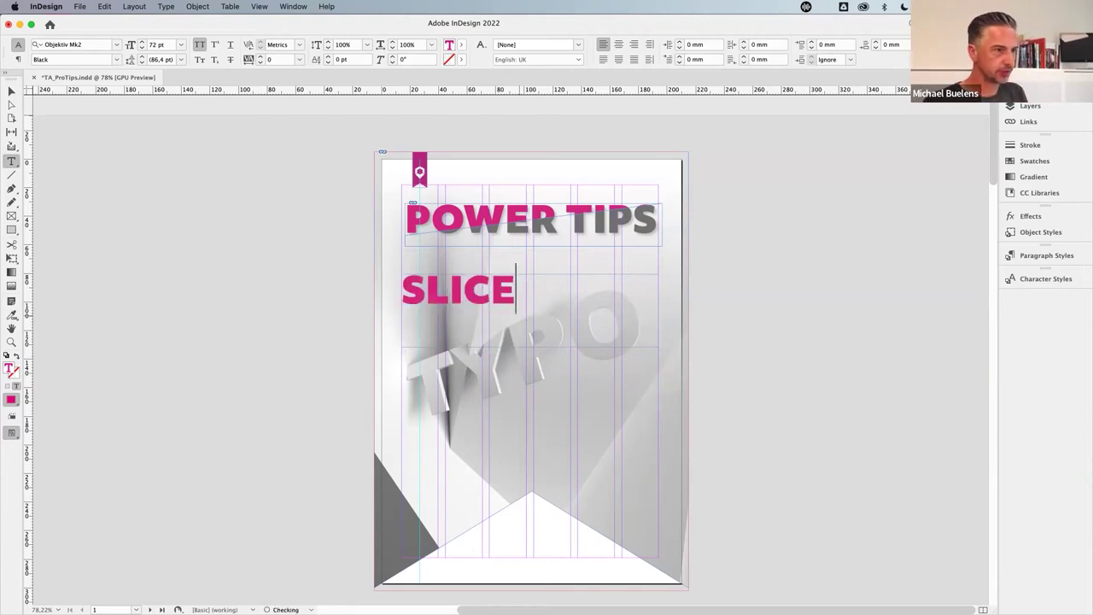
- Apply the TitleColor paragraph style to the SLICE text and finish text editing with its frame selected
left_click(1023, 258)
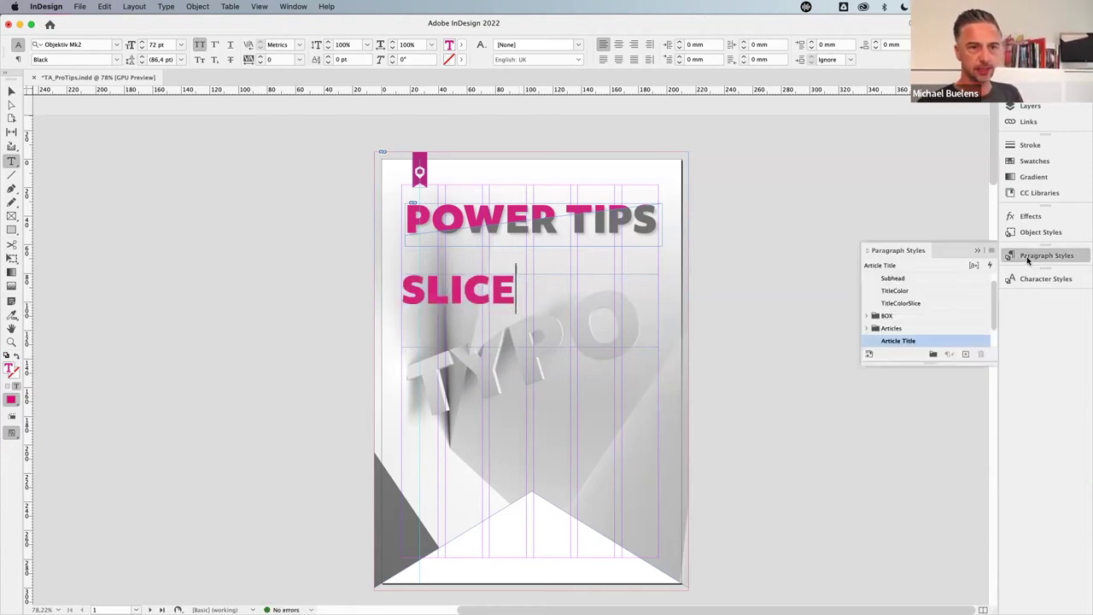
left_click_drag(921, 362, 952, 411)
left_click(925, 304)
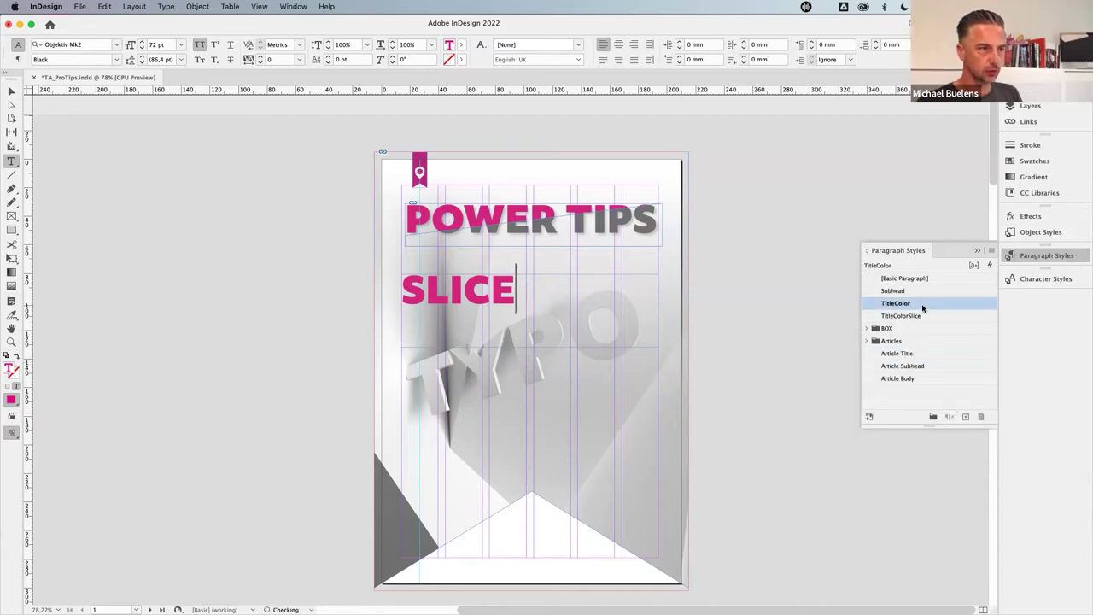
key("Escape")
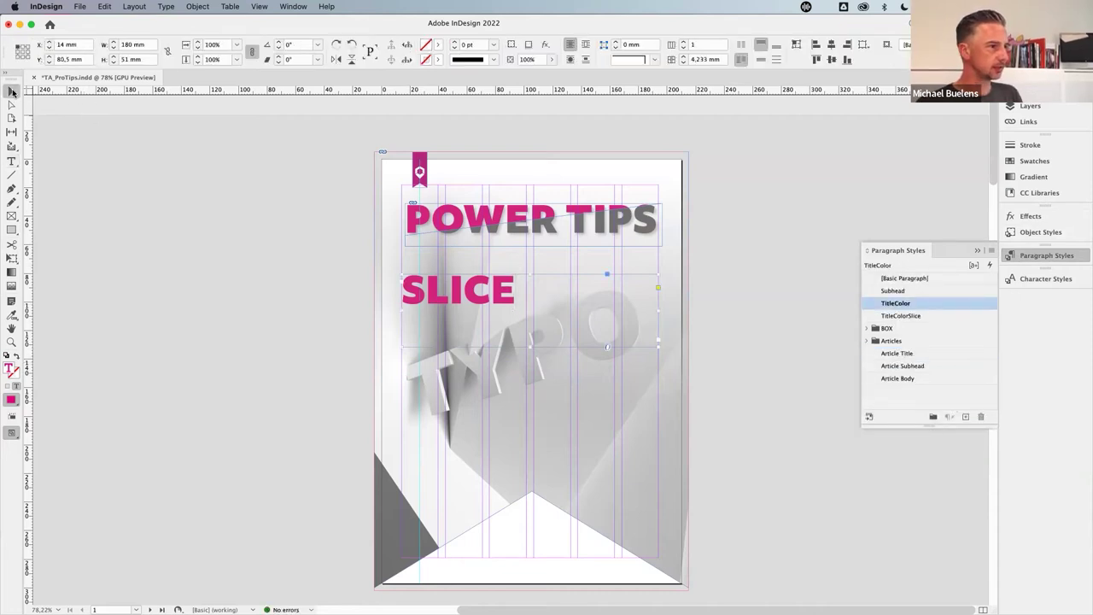
- Shorten the SLICE text frame to 30 mm high and load it for placing as a linked copy
left_click_drag(529, 347, 525, 317)
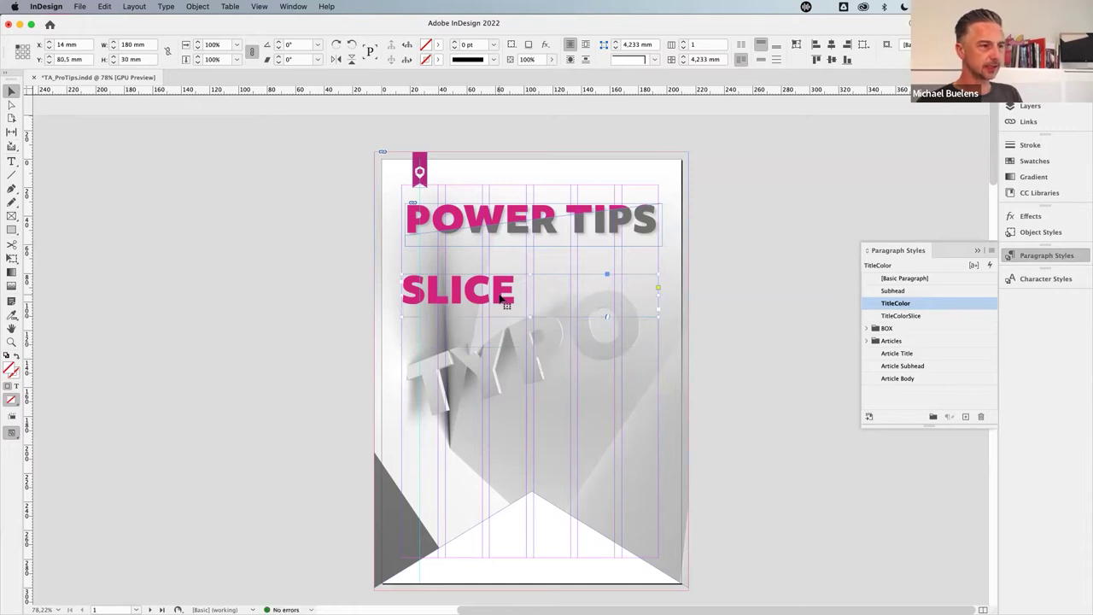
left_click(126, 7)
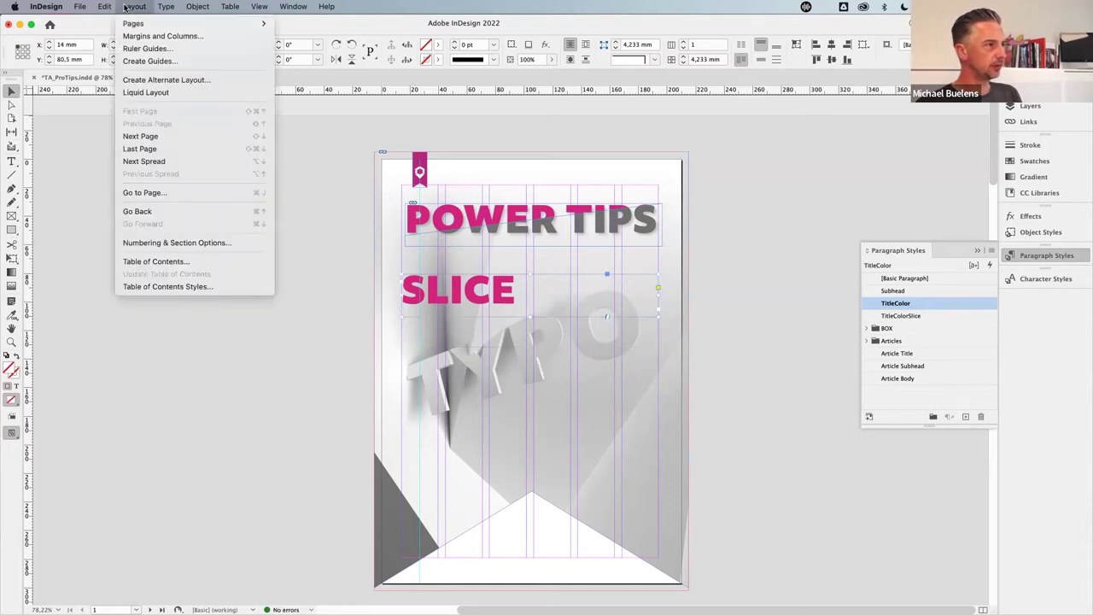
mouse_move(105, 6)
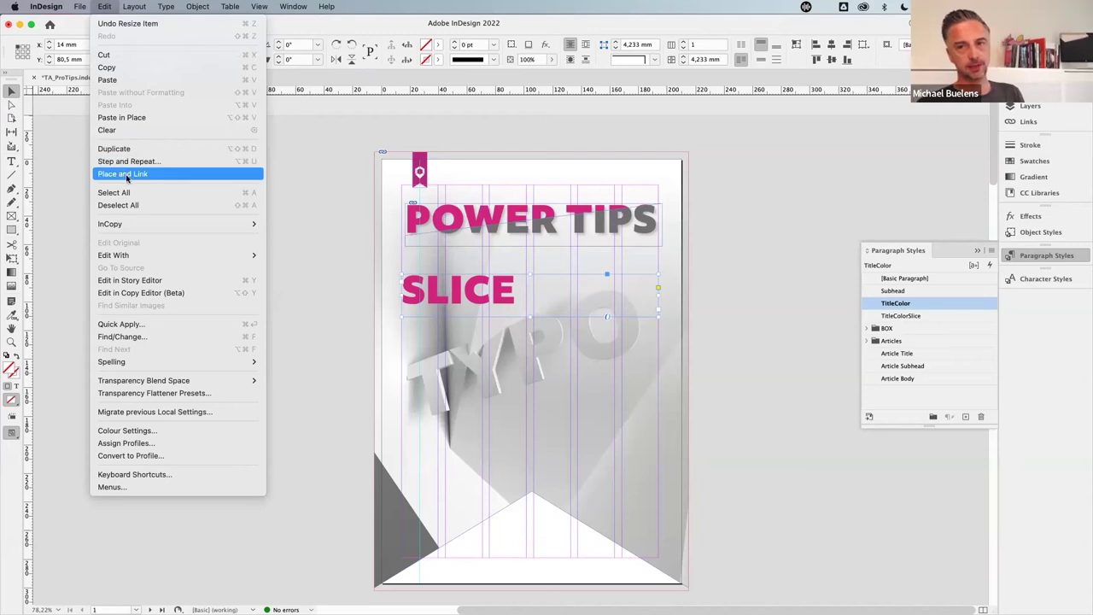
key("Right")
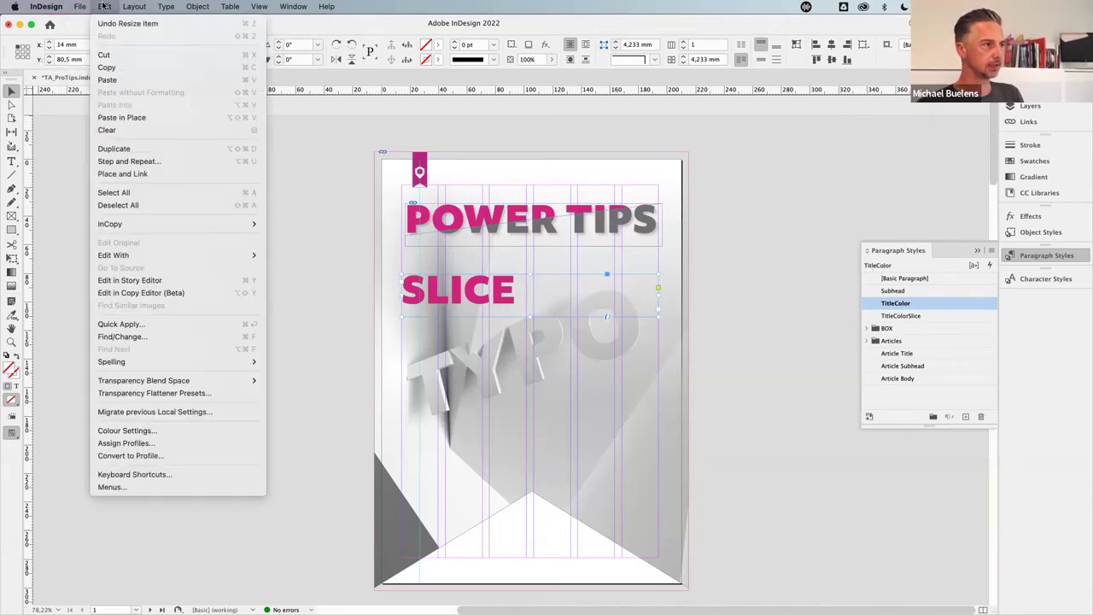
left_click(125, 174)
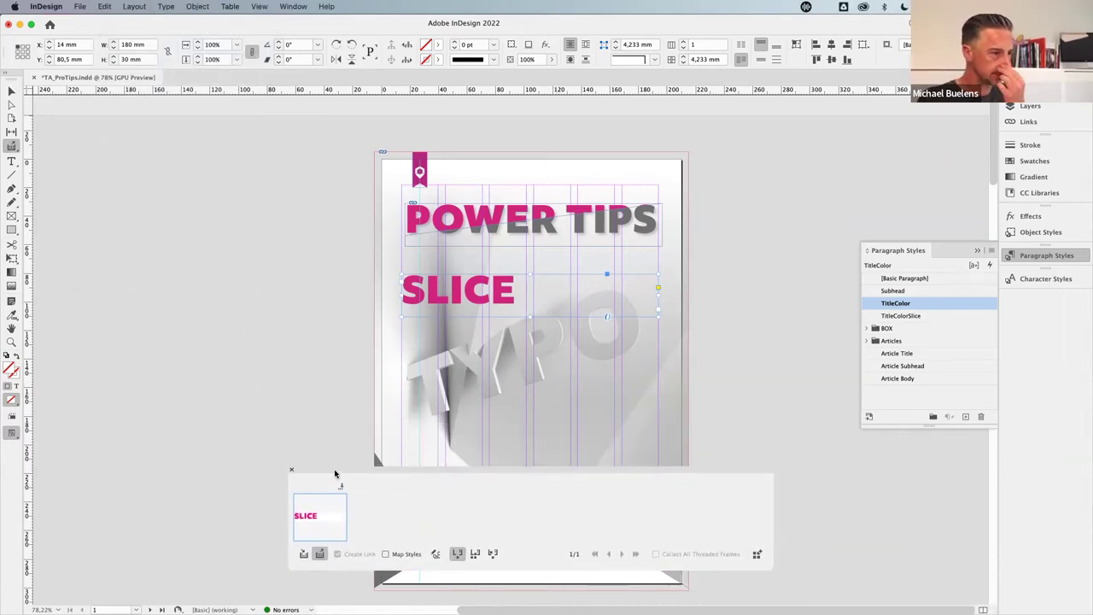
left_click_drag(335, 474, 328, 488)
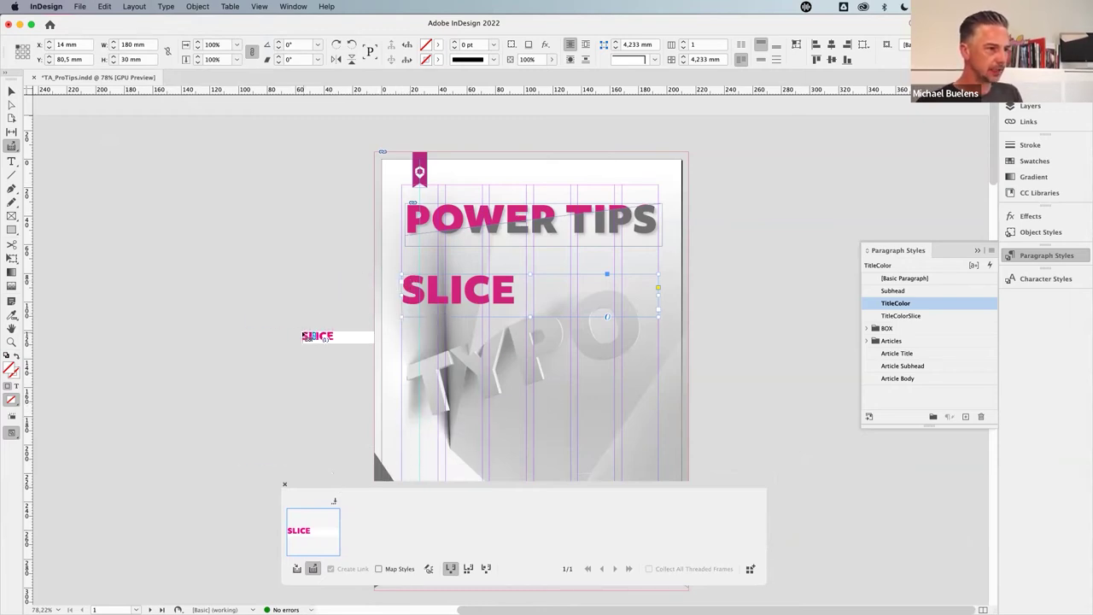
- Enable style mapping for the linked copy and check the custom mapping of TitleColor to TitleColorSlice
left_click(315, 572)
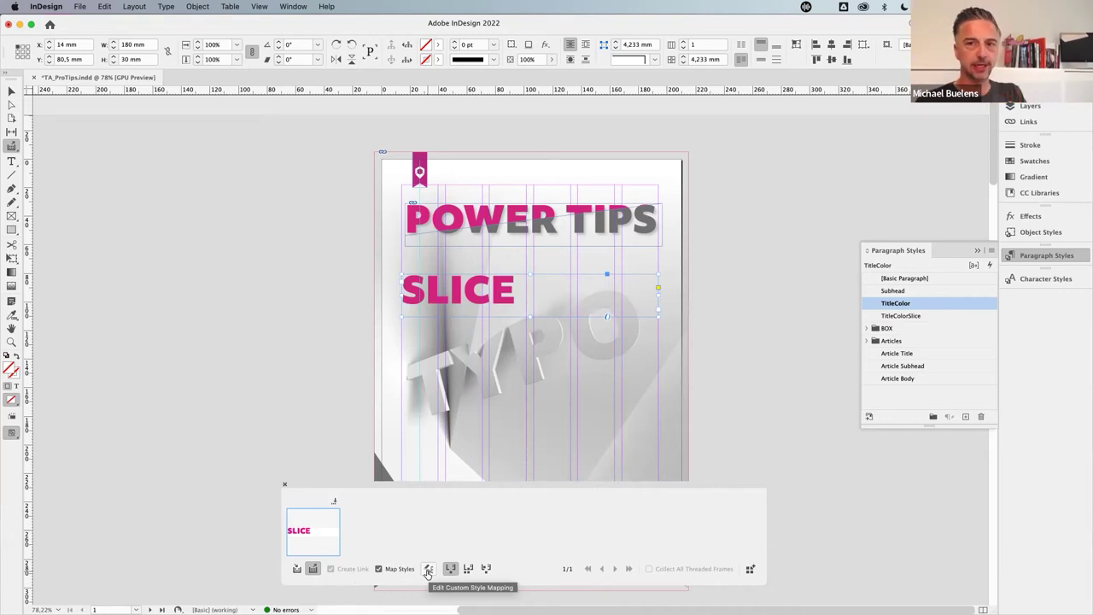
left_click(428, 571)
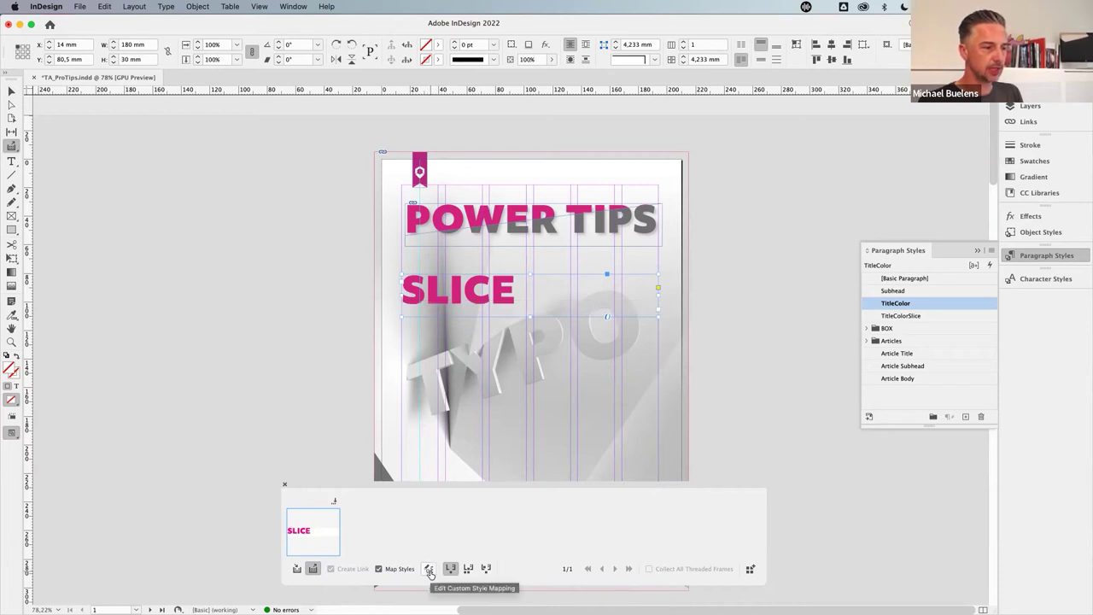
left_click(429, 571)
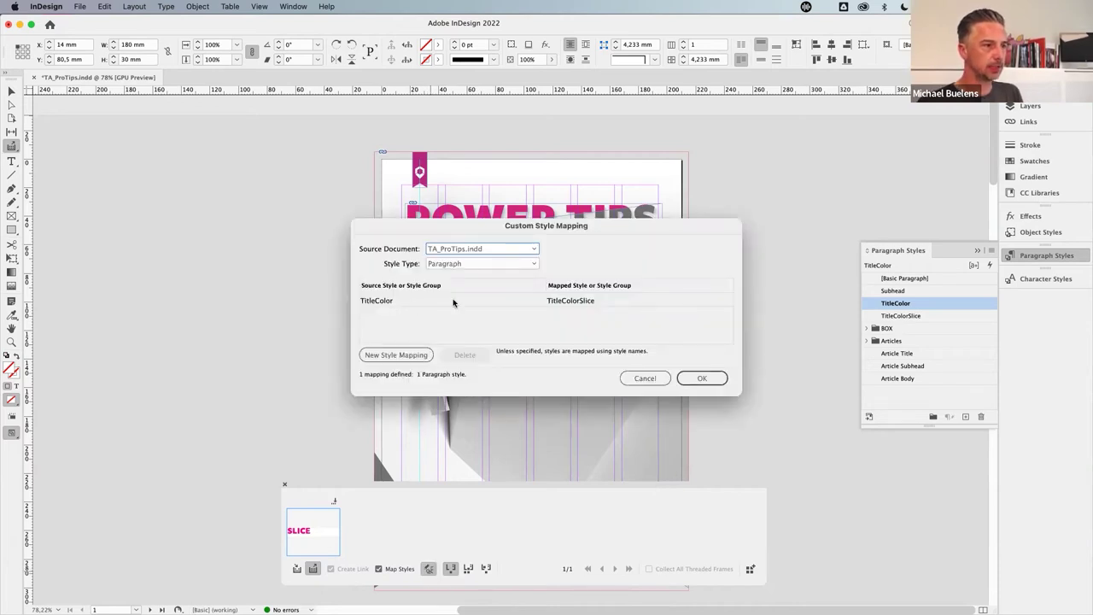
left_click(414, 305)
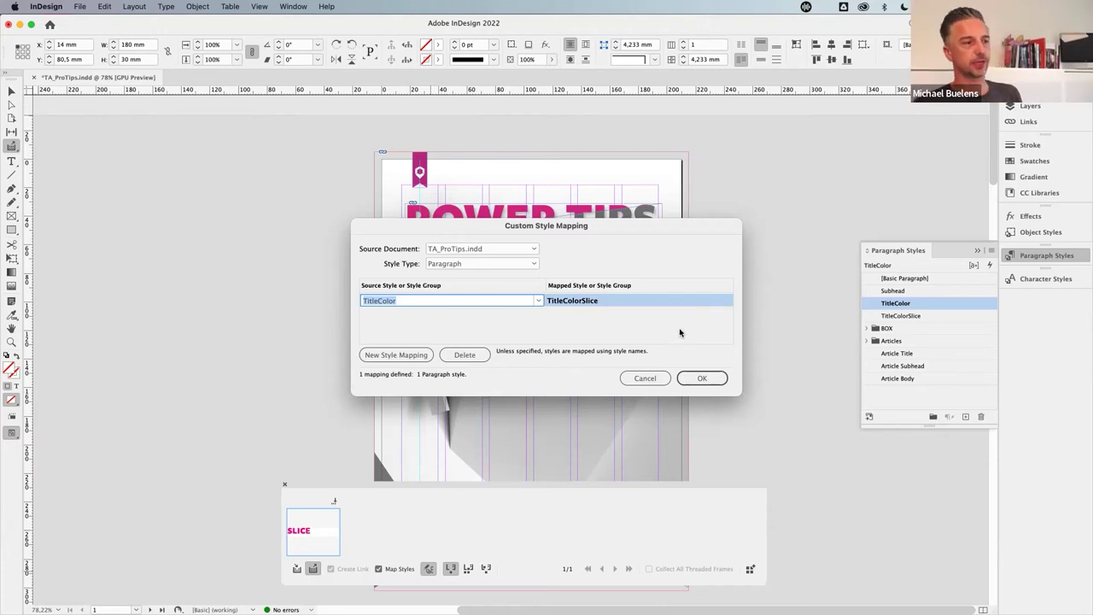
left_click(702, 379)
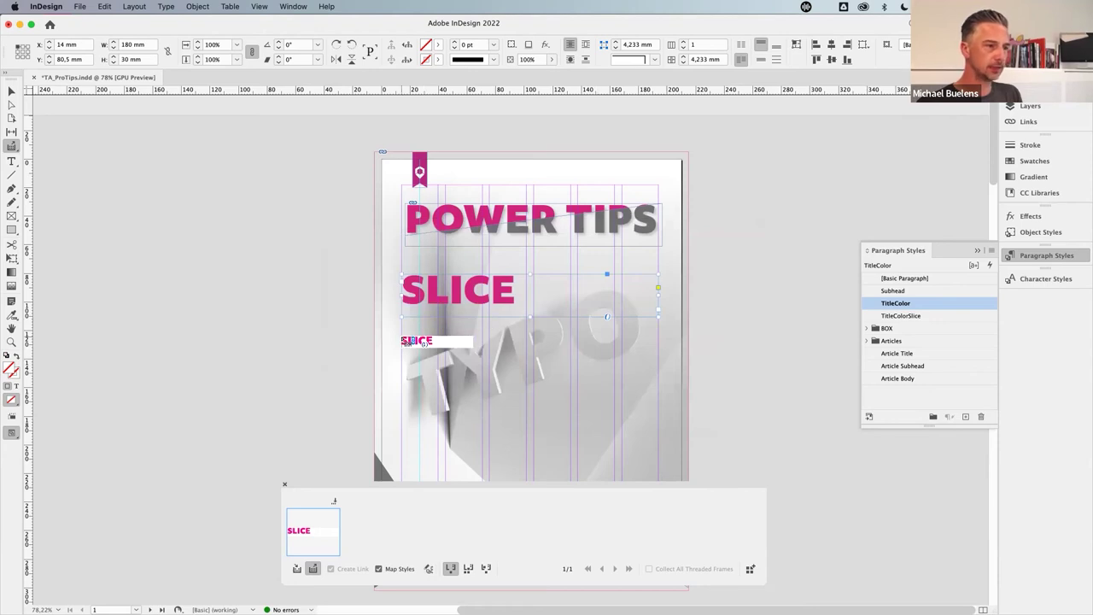
- Place the linked copy at X 14 mm, Y 124 mm, directly below the magenta SLICE frame
left_click(403, 339)
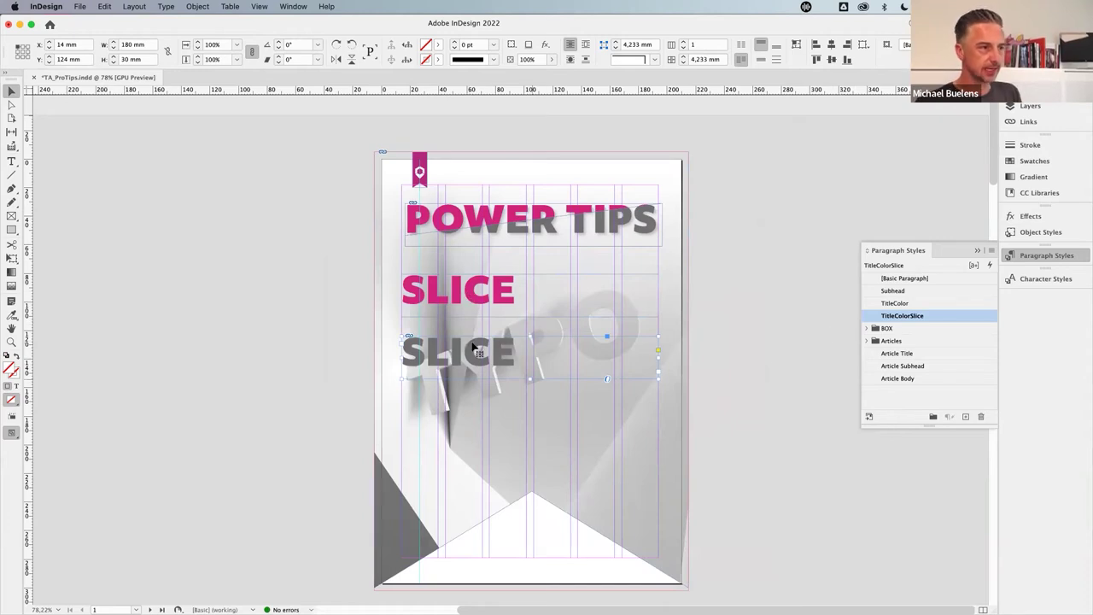
left_click(416, 340)
left_click_drag(416, 340, 388, 345)
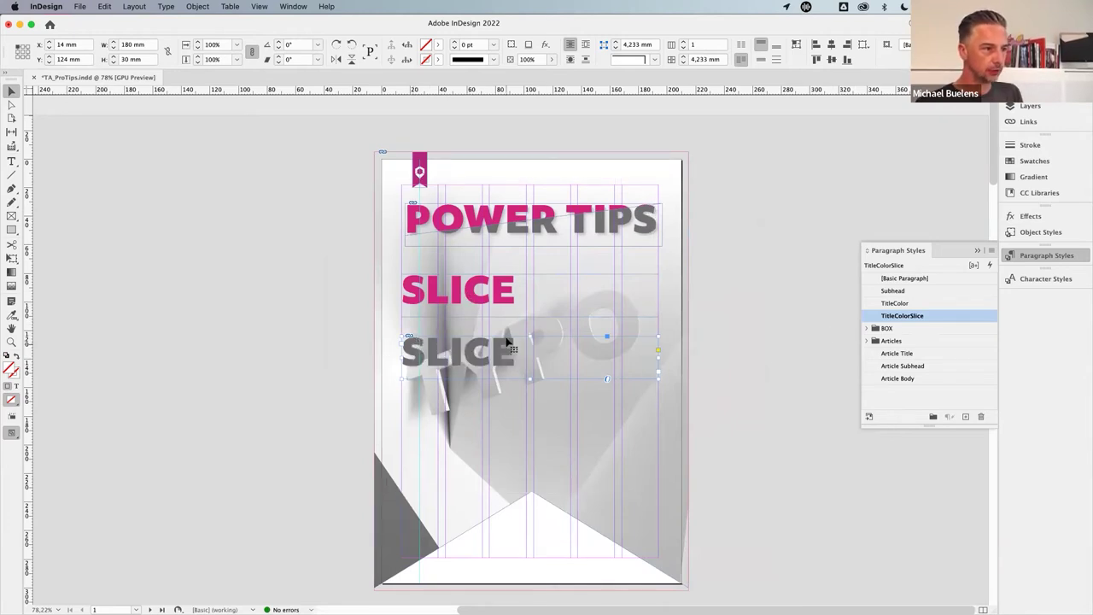
- Change the magenta SLICE text to SLICED and update the outdated link of the grey copy
double_click(492, 295)
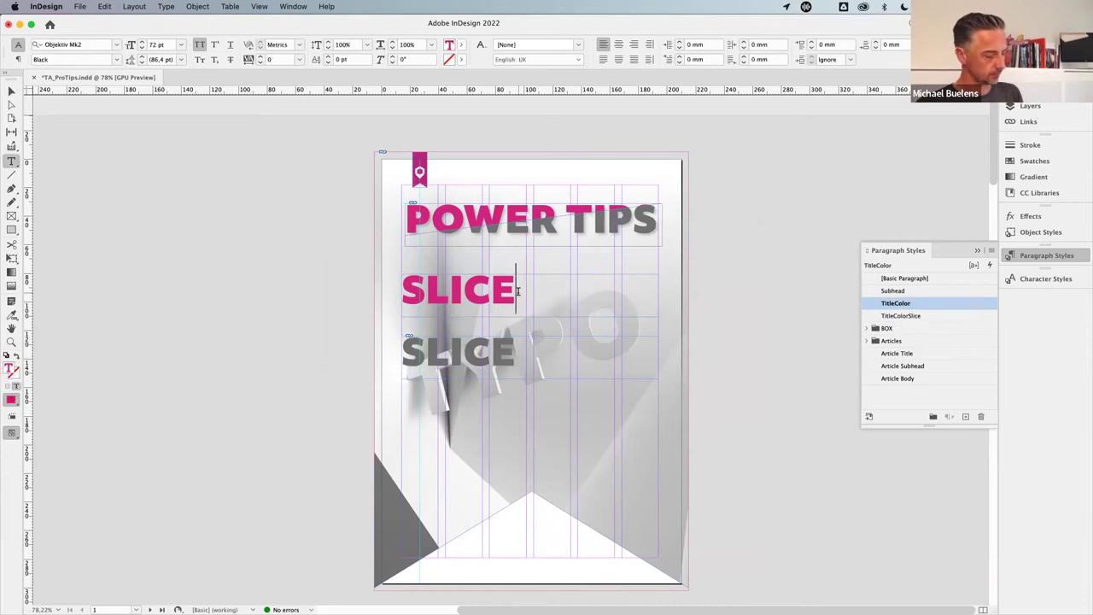
type("D")
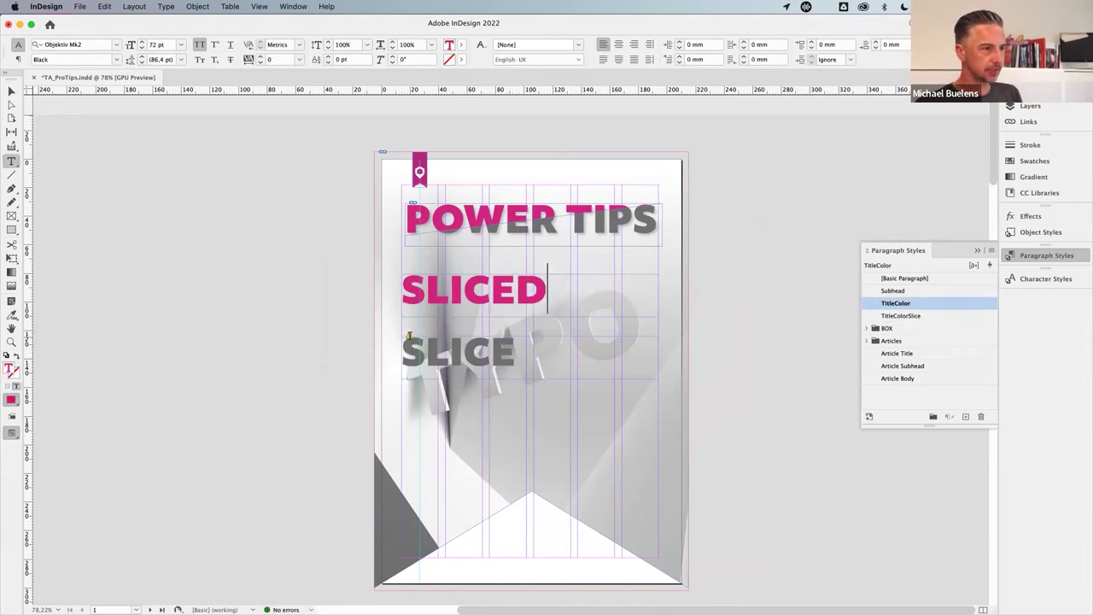
left_click(1026, 122)
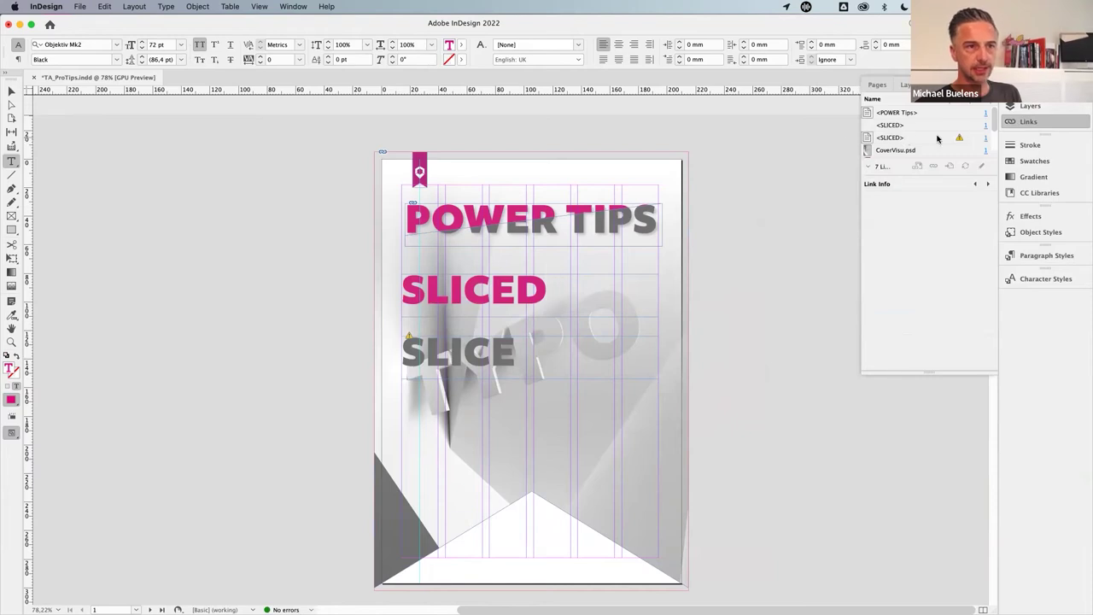
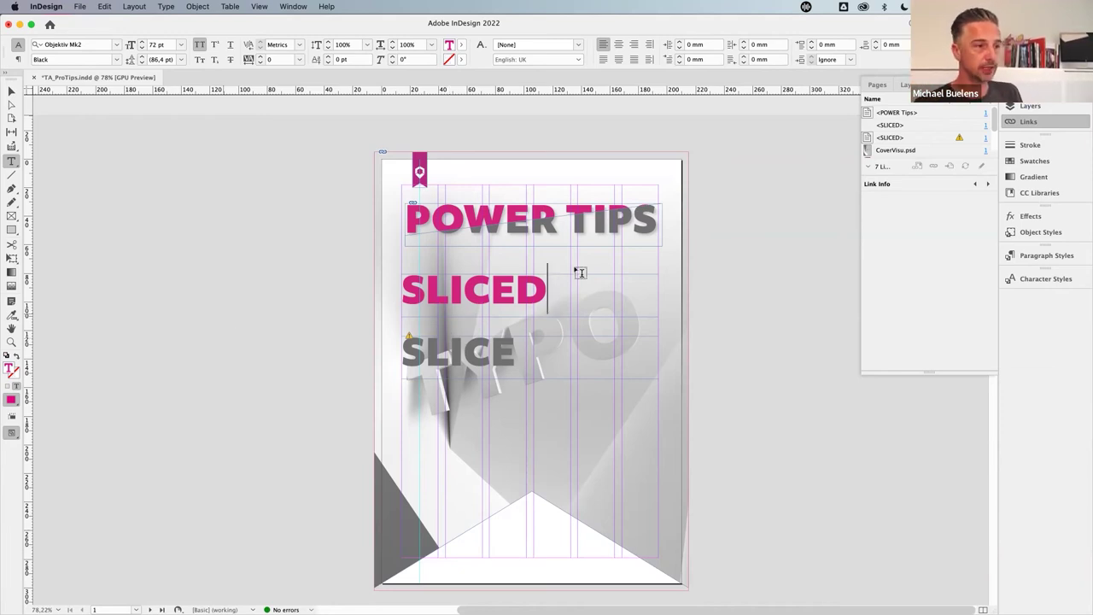
left_click(940, 140)
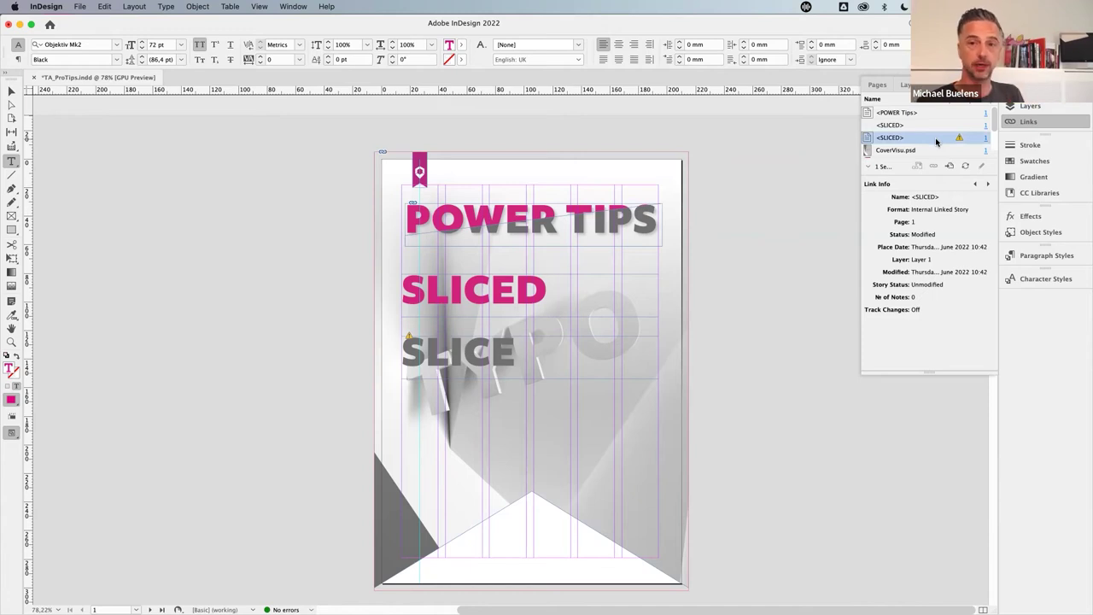
left_click(965, 166)
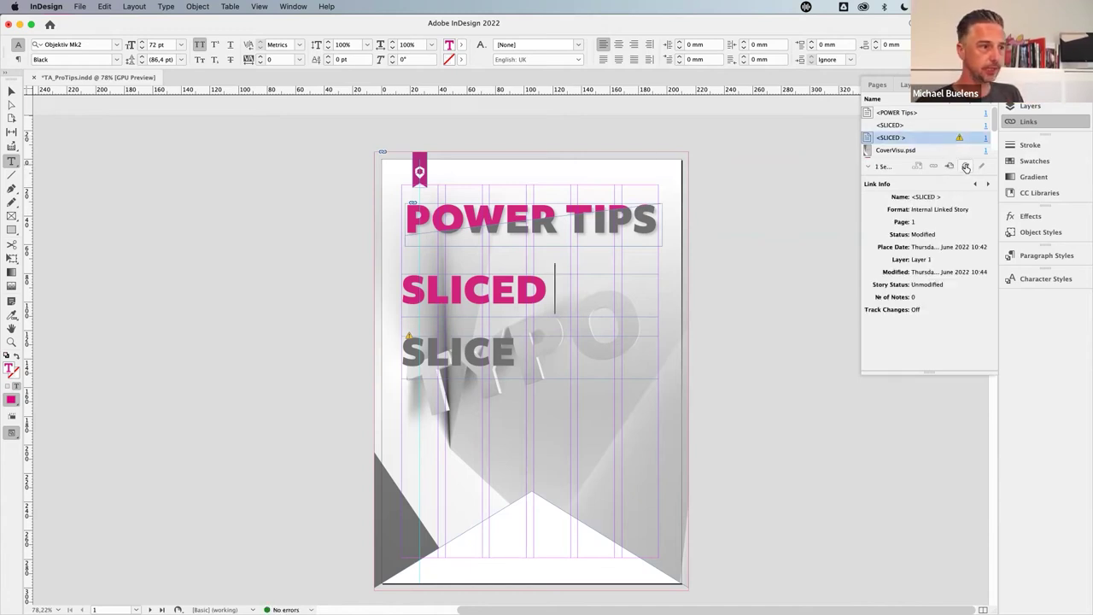
left_click(966, 166)
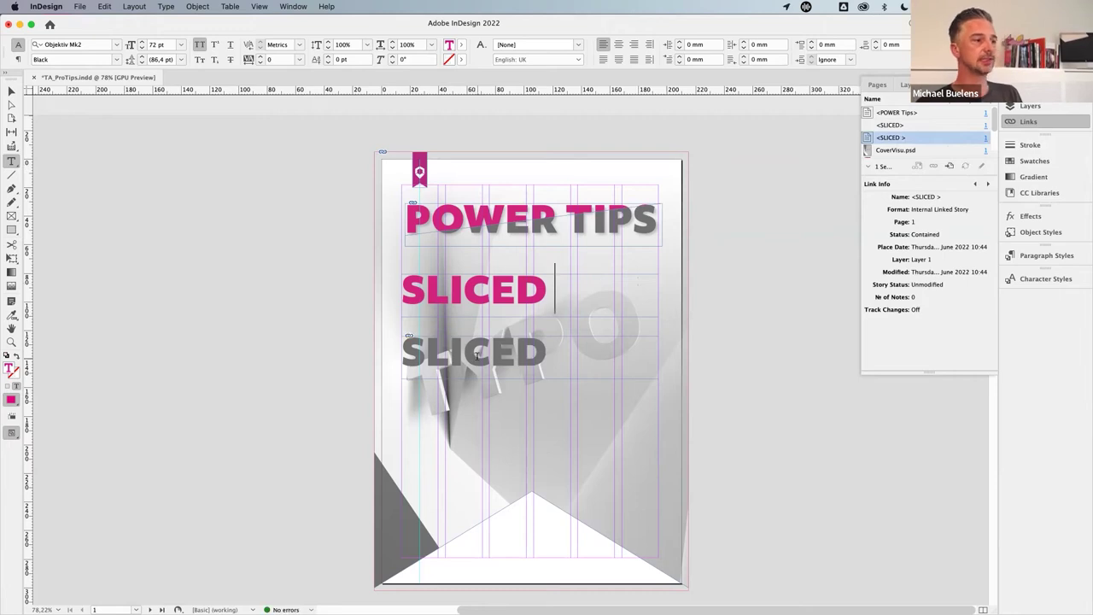
- Draw an empty graphics frame about 180 × 46.5 mm between the margins below the grey SLICED text
left_click(11, 90)
left_click(314, 320)
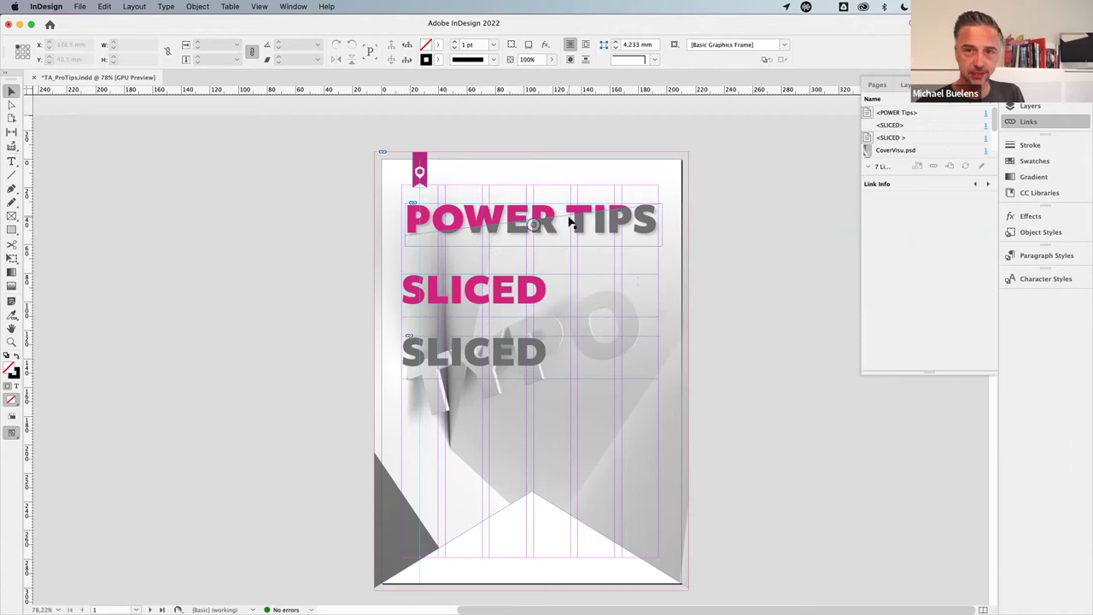
left_click(461, 351)
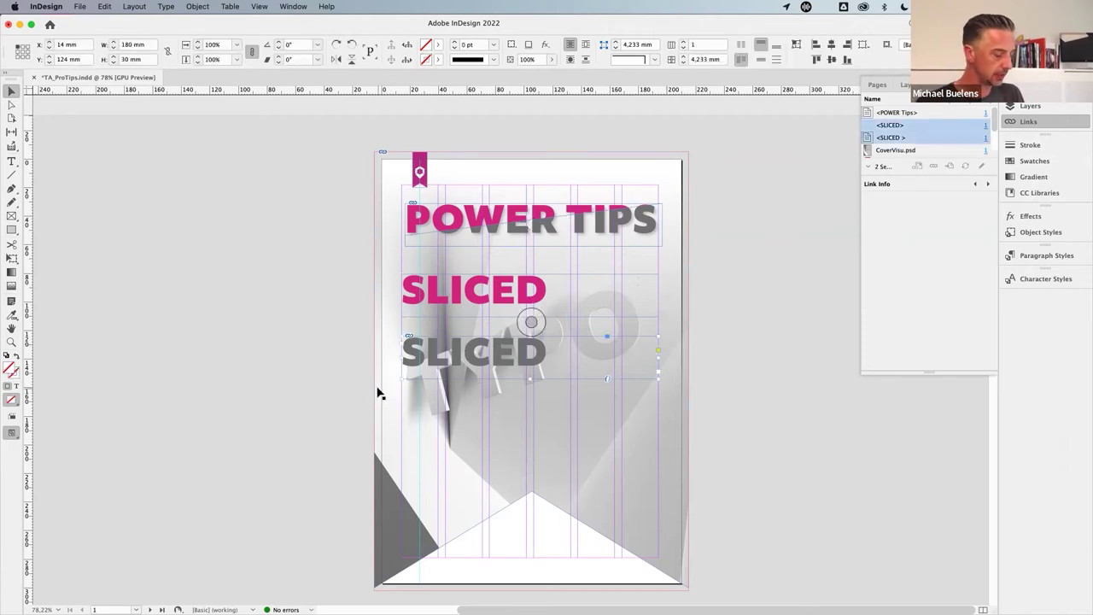
left_click(11, 217)
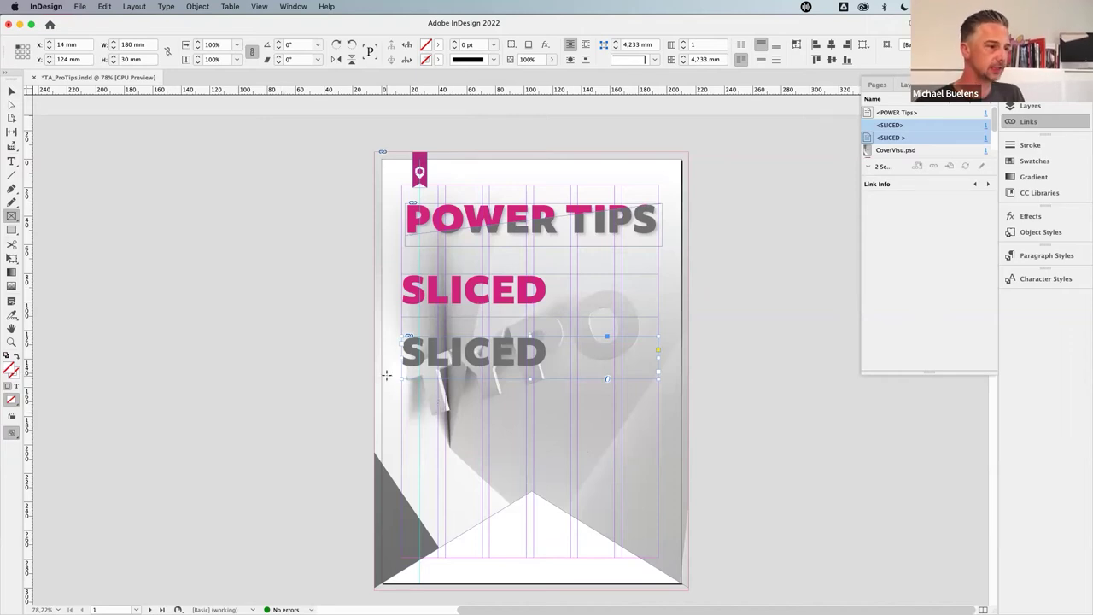
left_click_drag(400, 393, 658, 458)
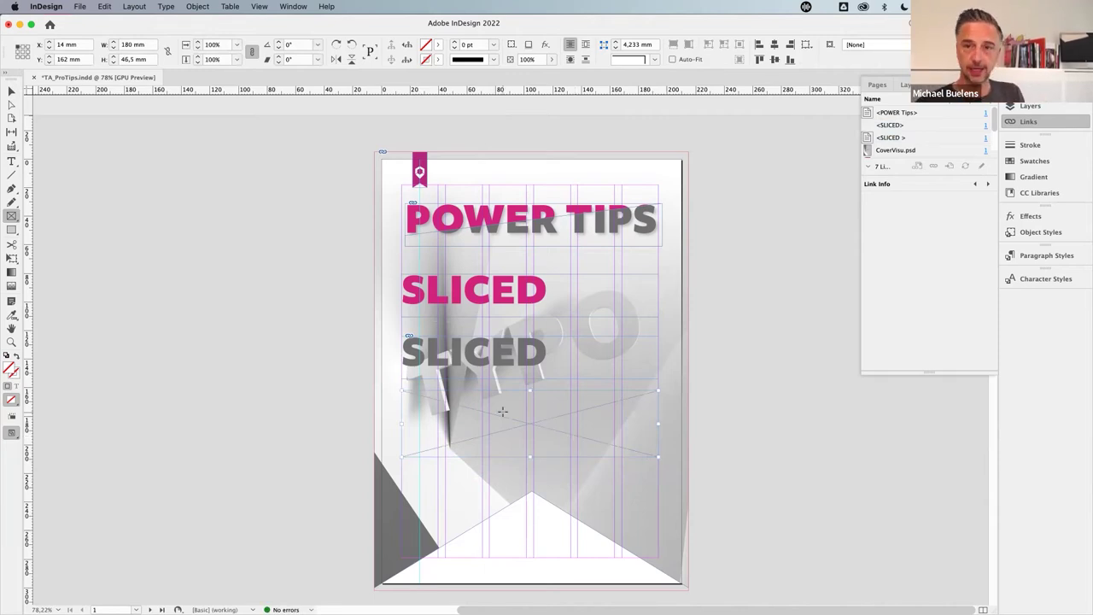
key("v")
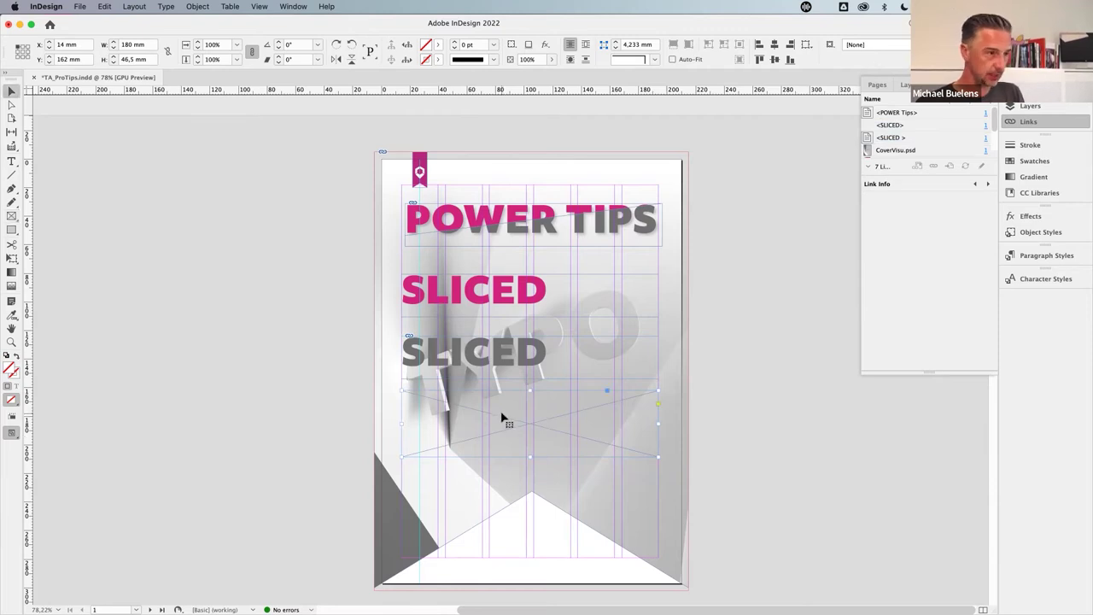
left_click(338, 341)
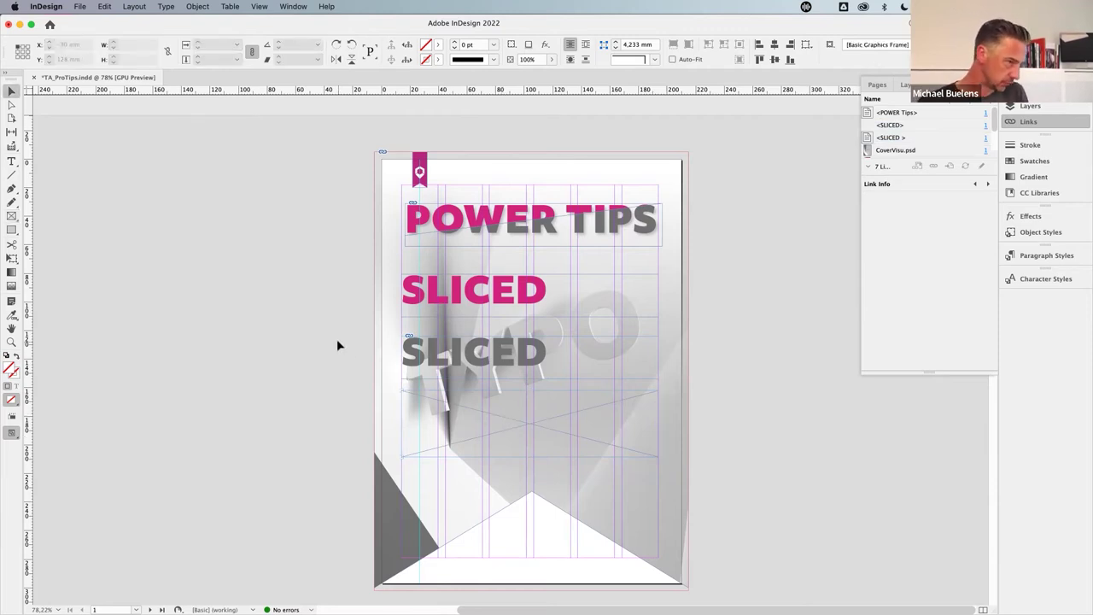
- Cut the grey SLICED frame, move the empty frame up to about Y 124.25 mm and paste the cut text into it
left_click(523, 362)
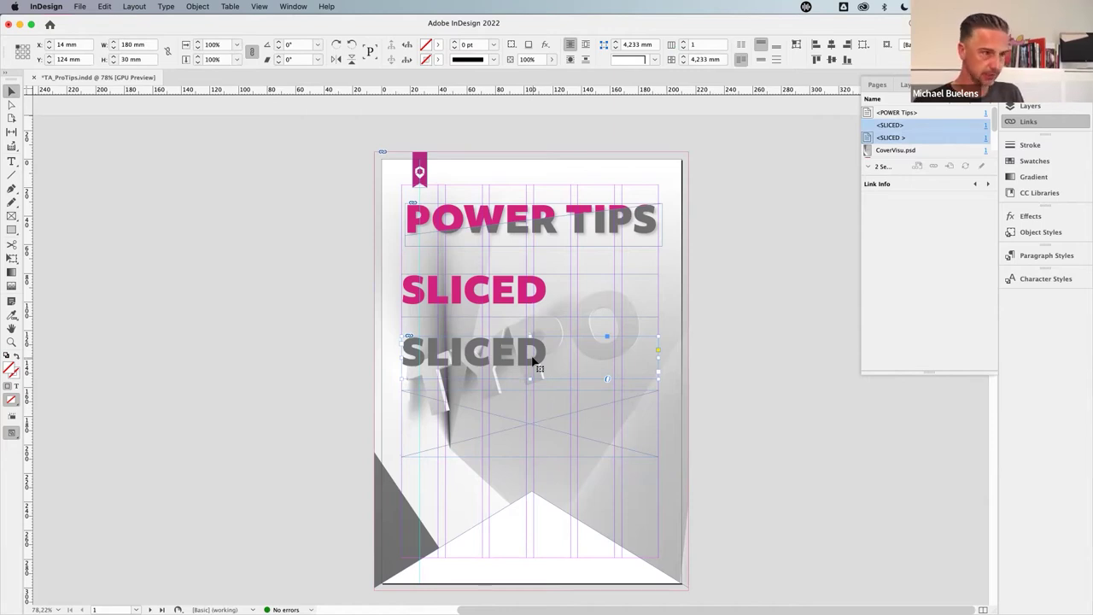
key("Delete")
left_click(528, 427)
left_click_drag(528, 427, 529, 373)
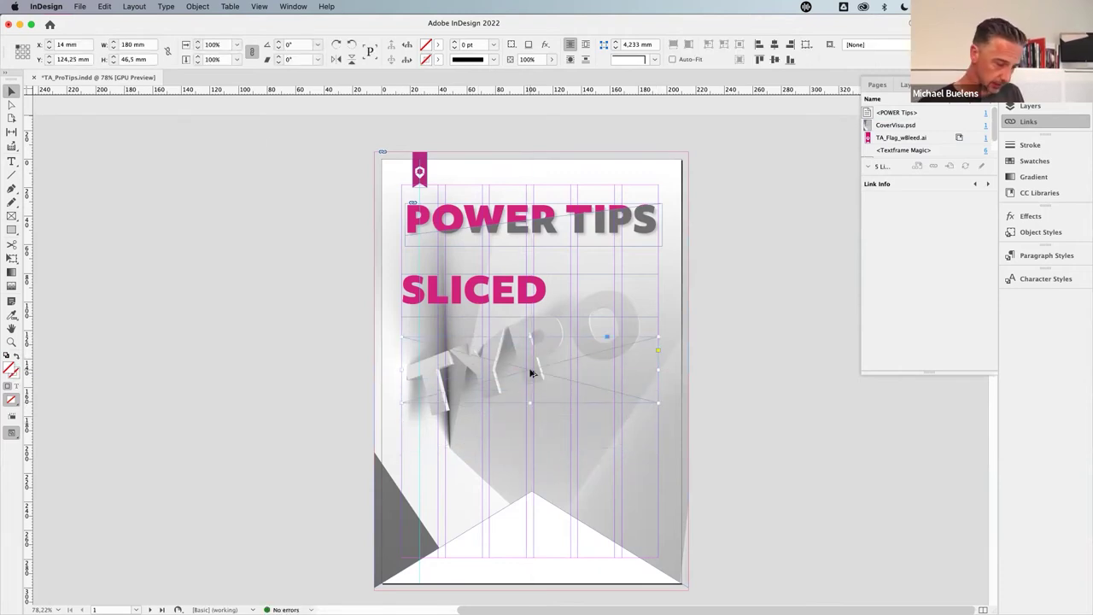
left_click(104, 6)
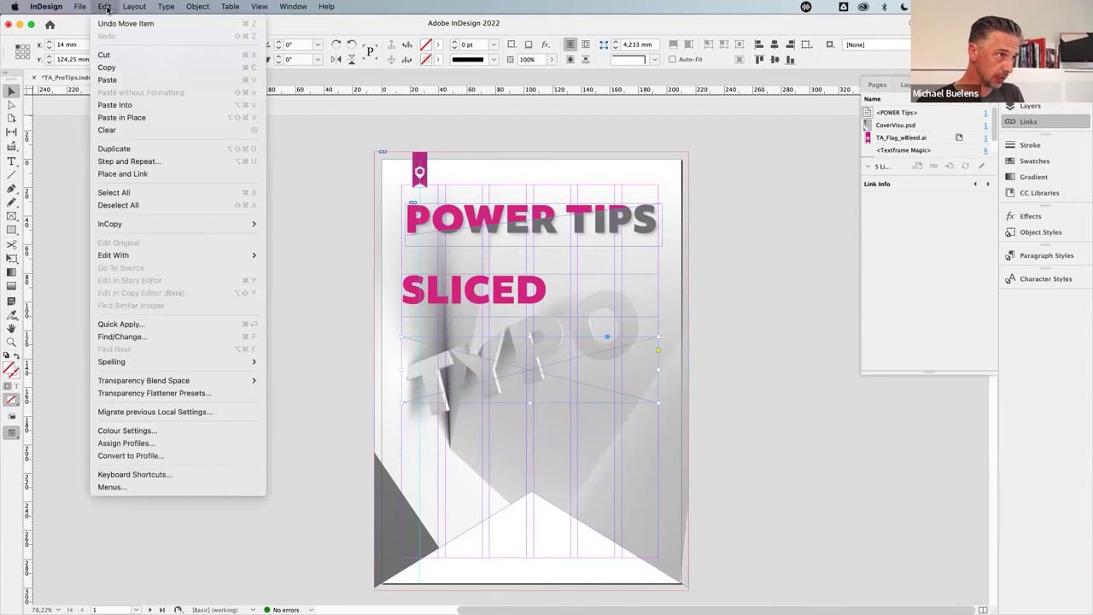
left_click(124, 105)
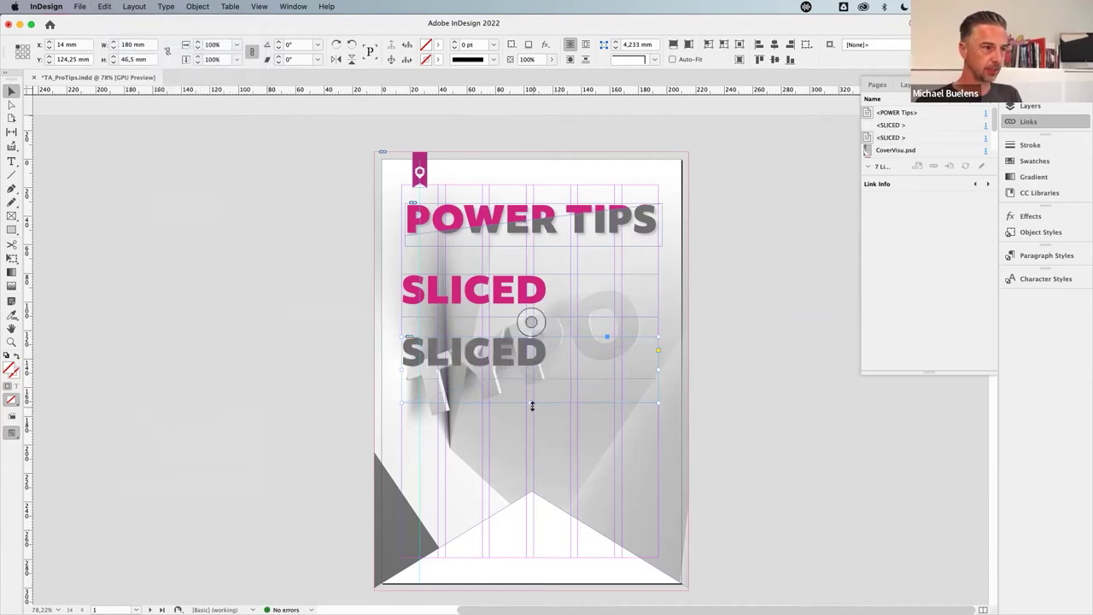
- Shorten the container frame to about 30 mm high to match the nested SLICED text frame and deselect it
left_click(527, 378)
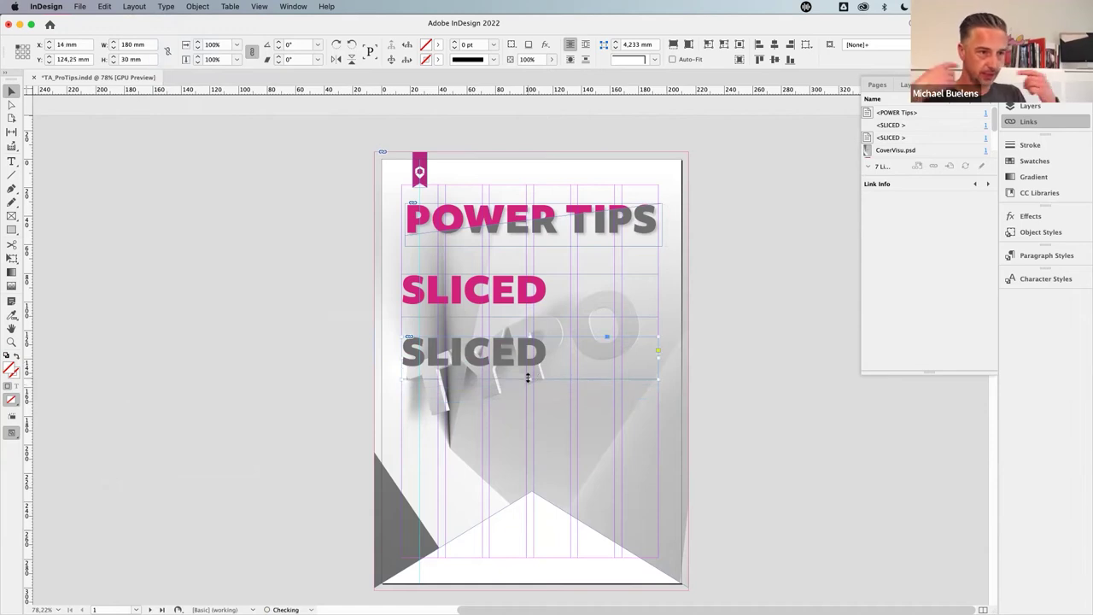
left_click(405, 276)
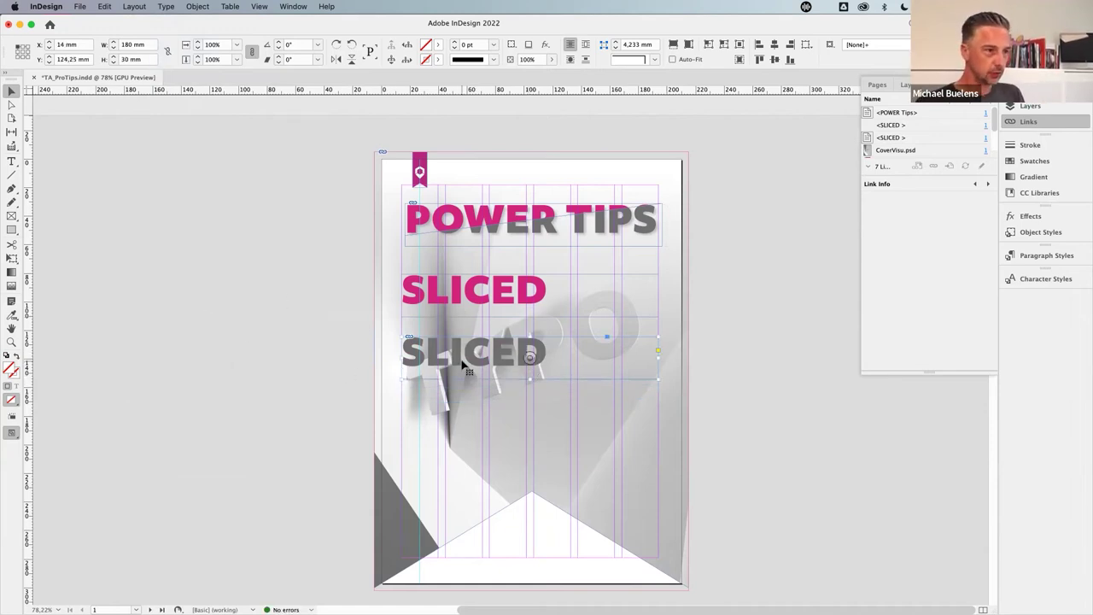
left_click(307, 360)
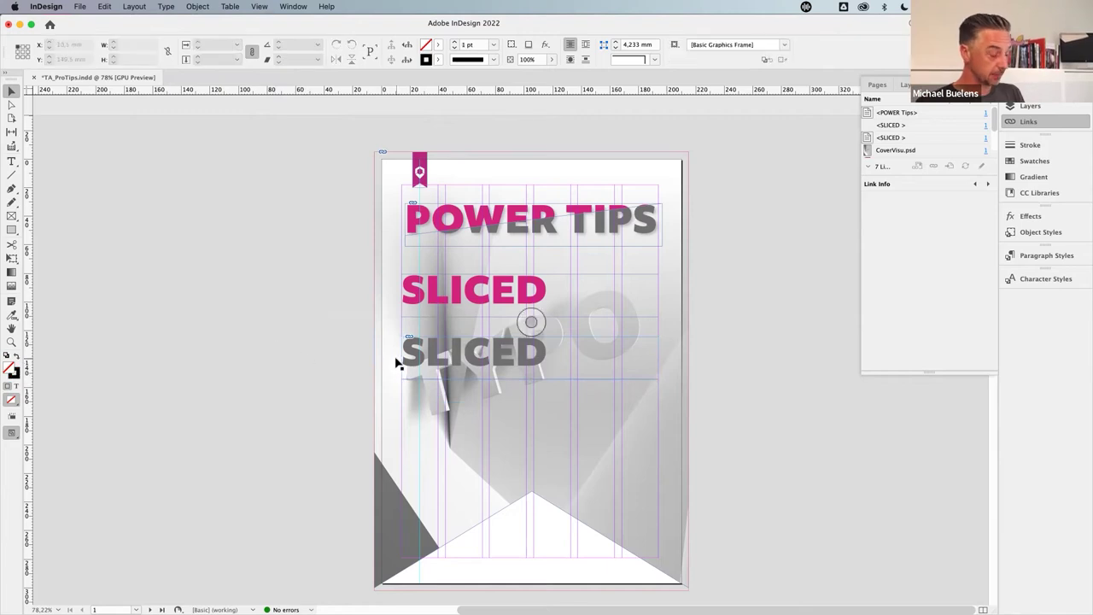
- Lower only the upper-left corner point of the grey SLICED container to about Y 139.25 mm for a slanted cut
left_click(11, 104)
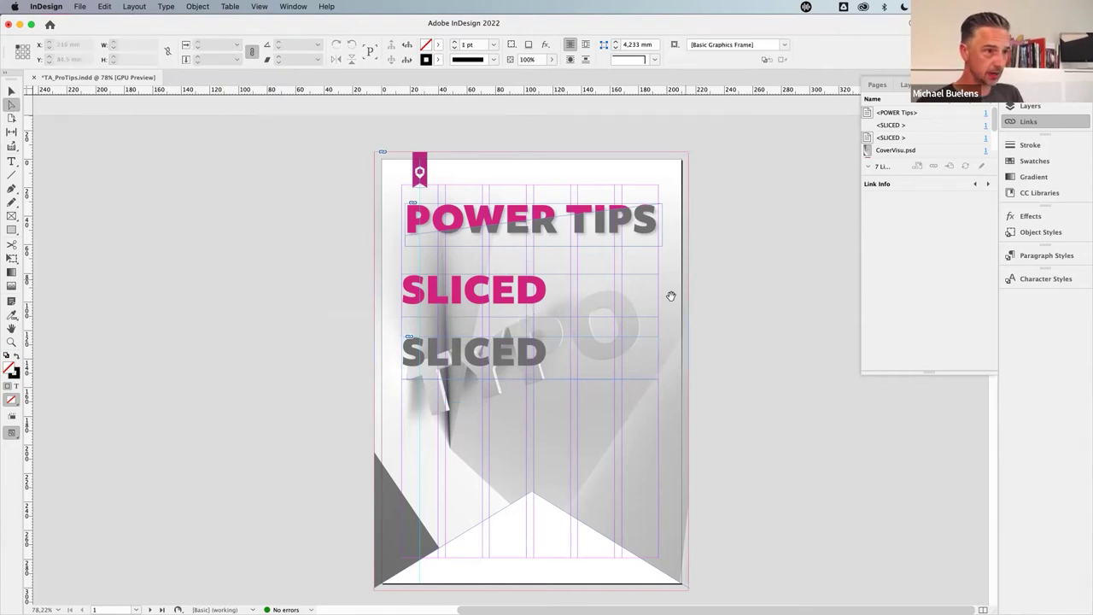
left_click(404, 342)
left_click_drag(404, 342, 404, 362)
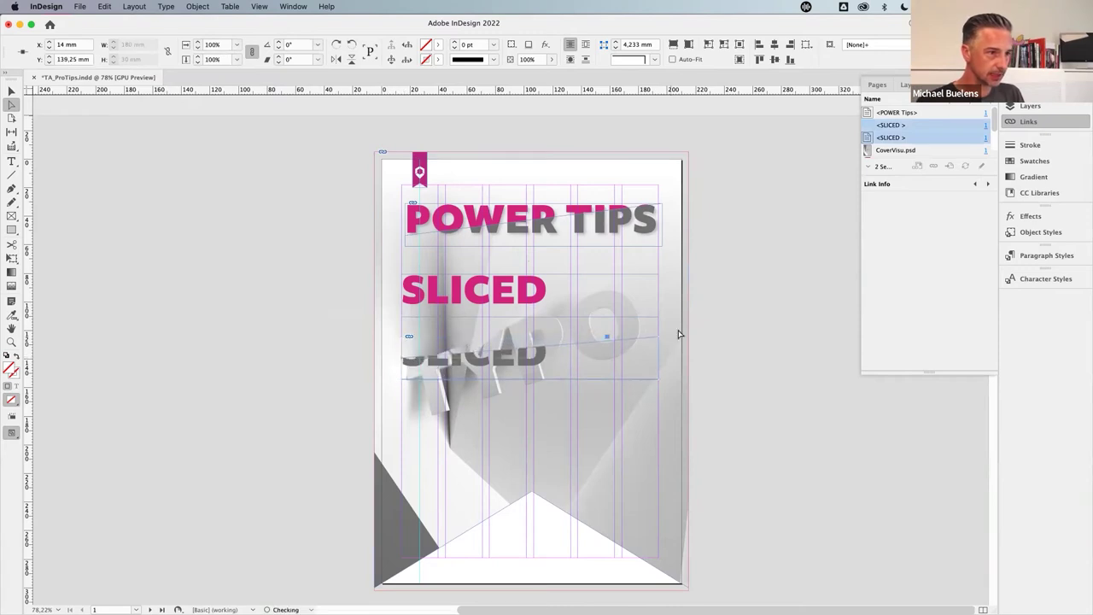
- Reshape the grey SLICED container by moving its upper-right point to X 94 mm and its lower-right point in to about 154 mm width
left_click_drag(658, 340, 513, 335)
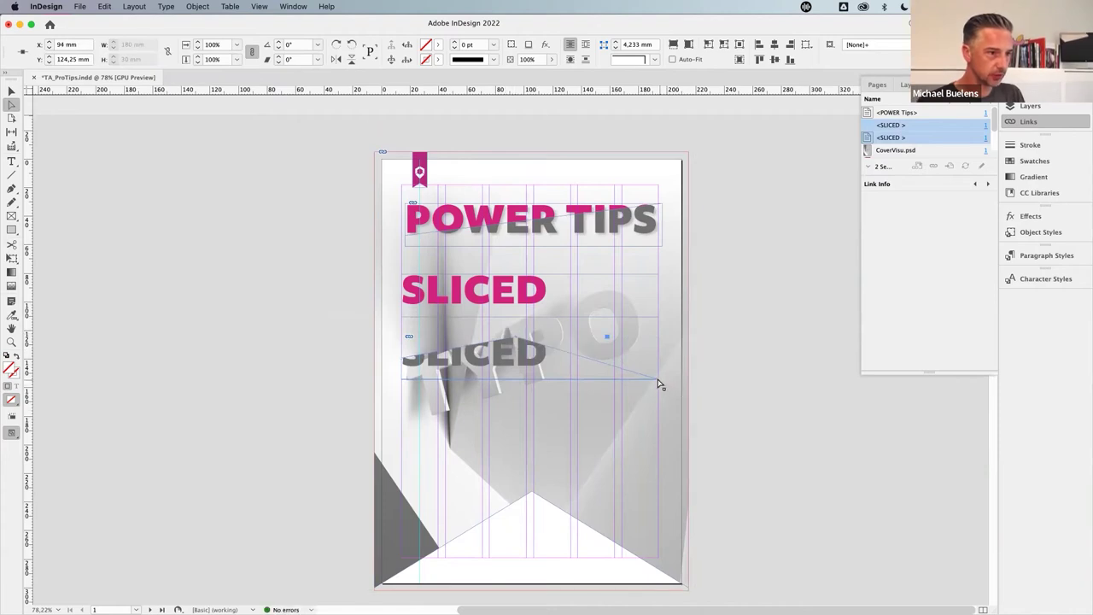
left_click_drag(659, 385, 620, 385)
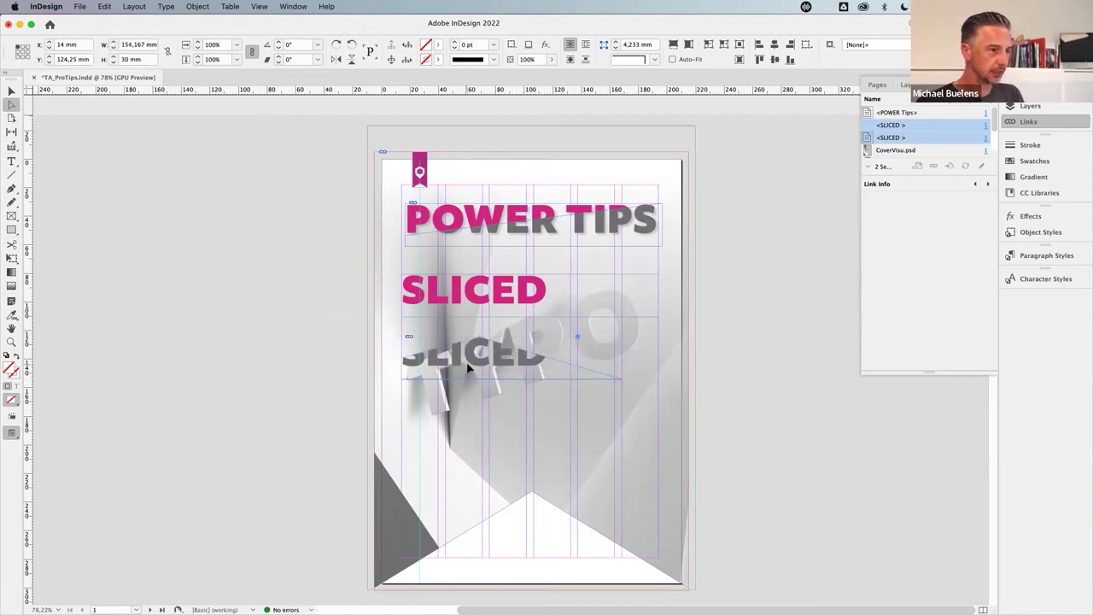
left_click(273, 357)
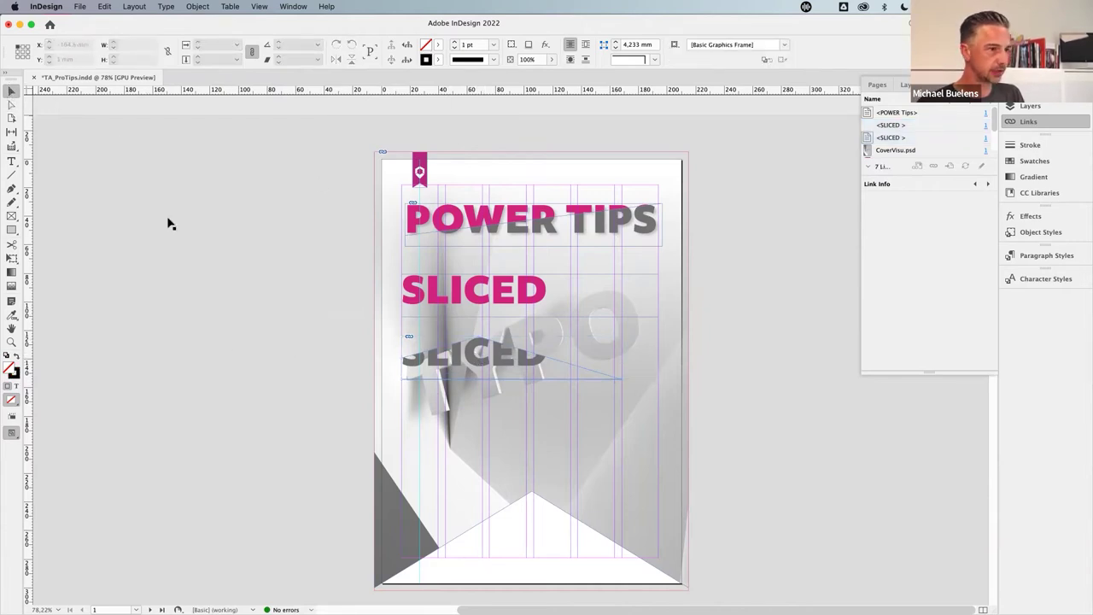
- Move the grey sliced container onto the magenta SLICED text at about Y 80.75 mm and deselect it
left_click_drag(466, 359, 475, 297)
left_click(474, 298, "shift")
key("Down")
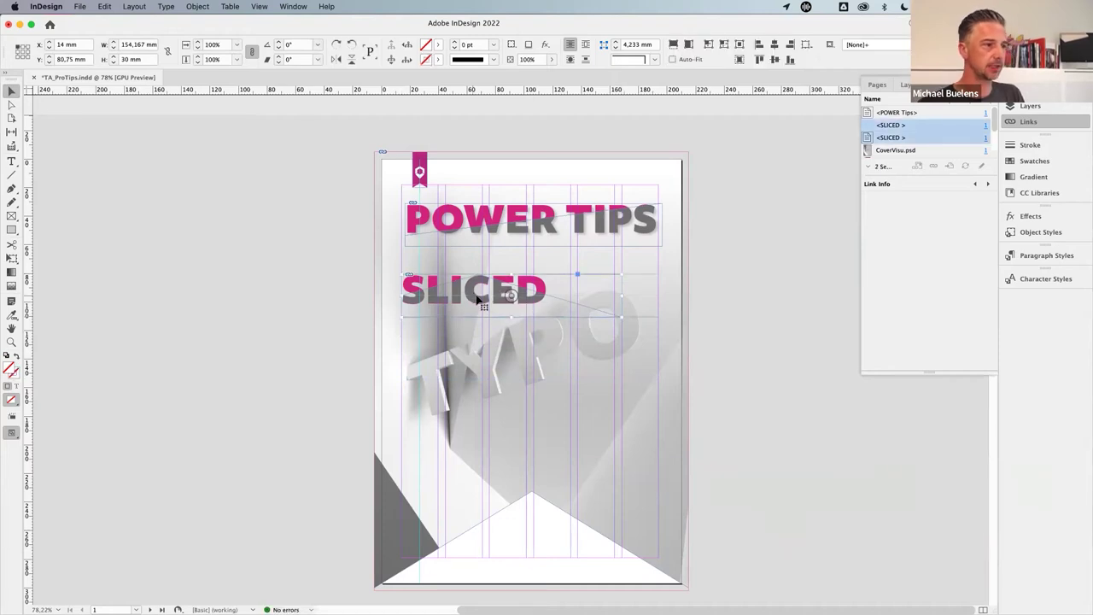
left_click(259, 284)
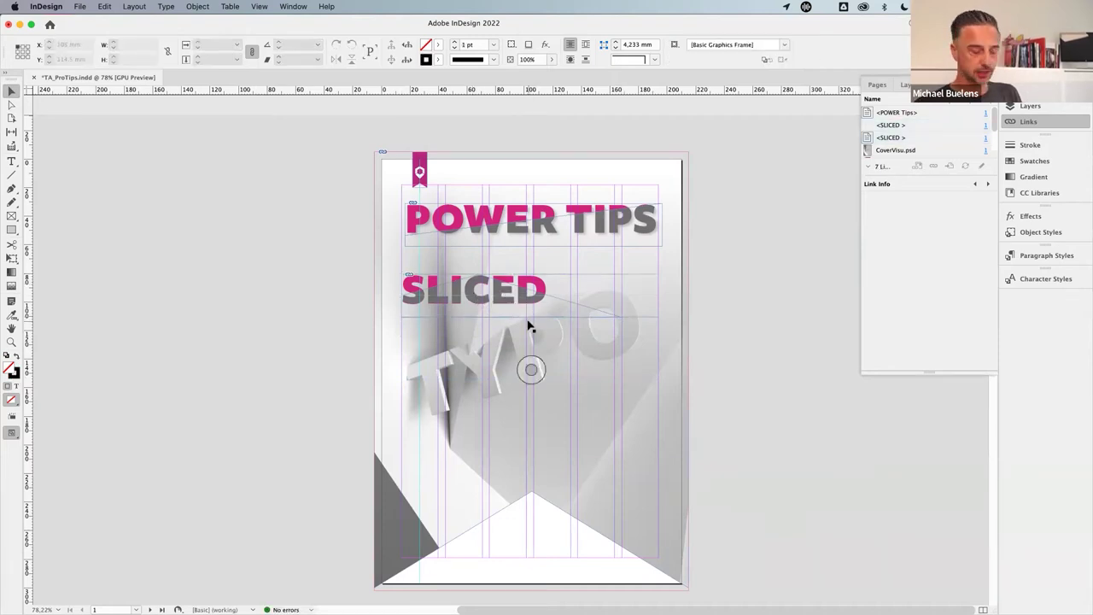
- In preview mode, append UP to the magenta SLICED title text
key("w")
left_click(480, 292)
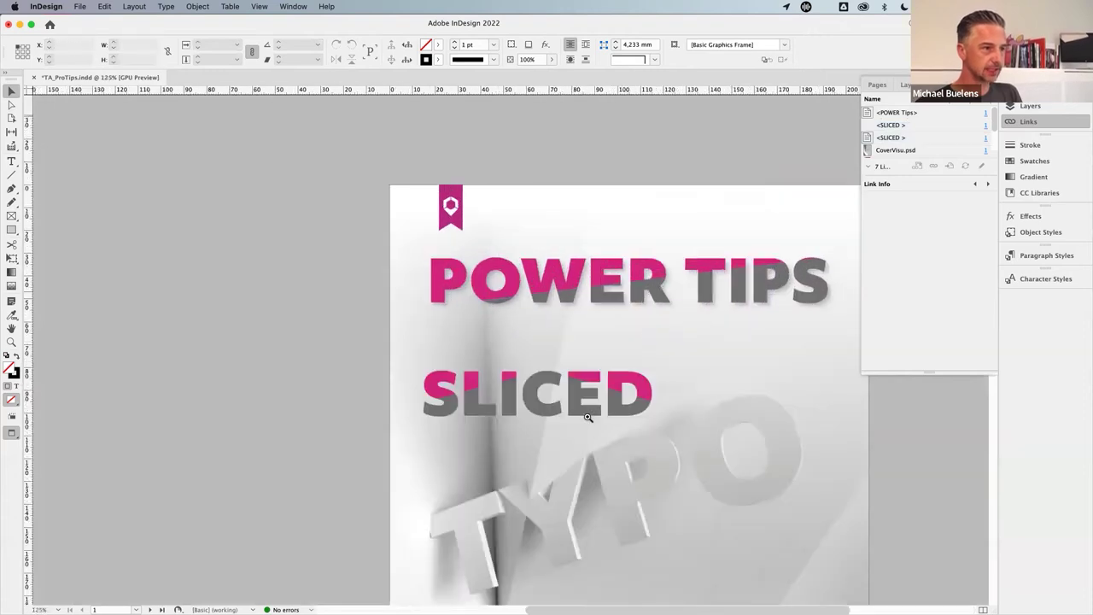
left_click(495, 287)
left_click(522, 280)
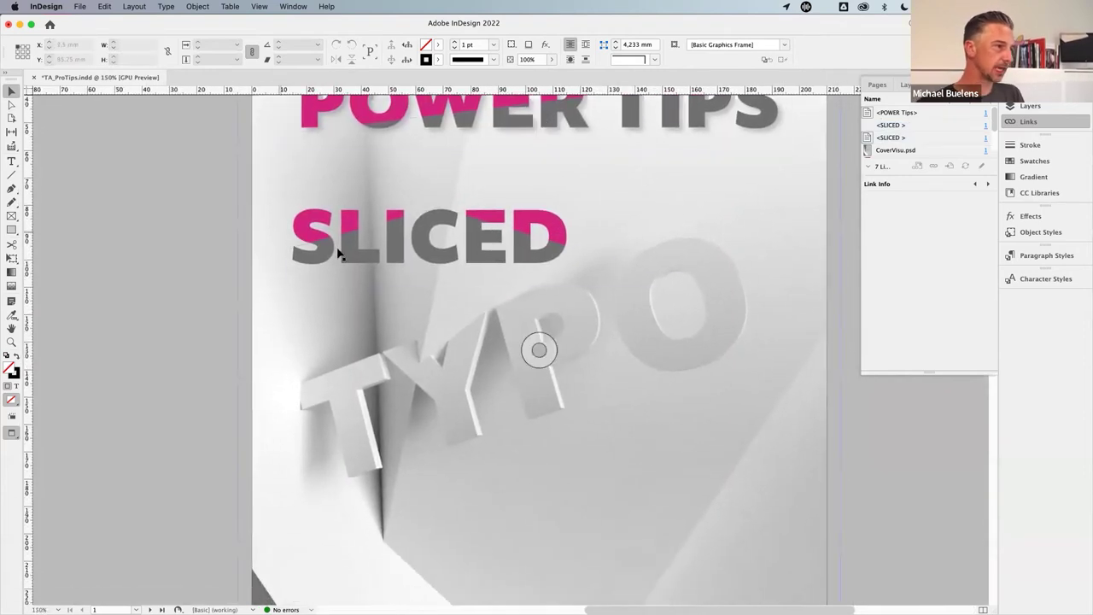
key("t")
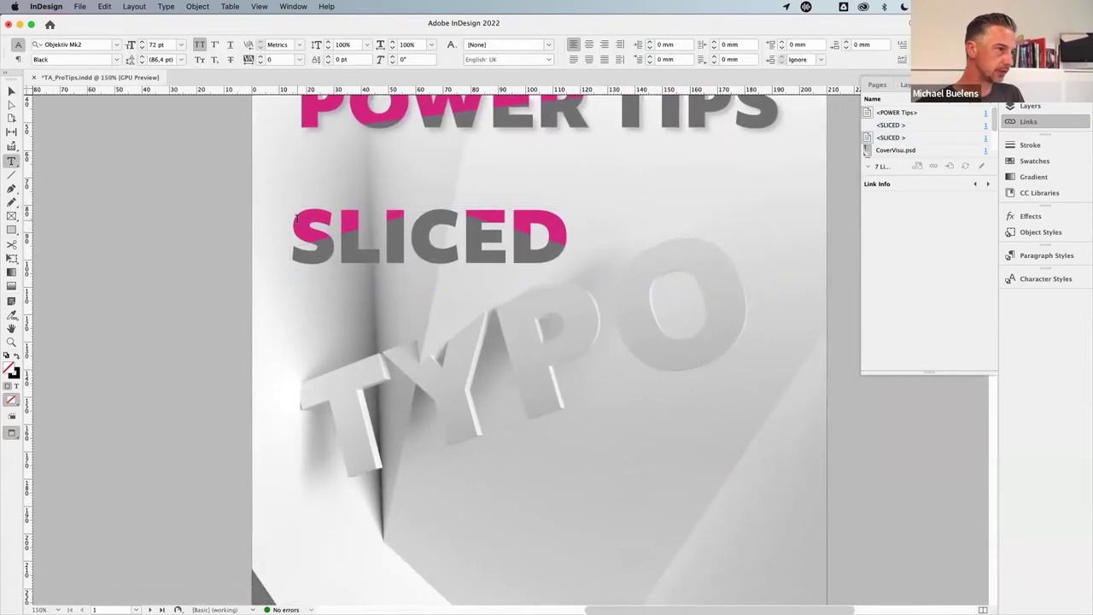
left_click(298, 220)
key("super+a")
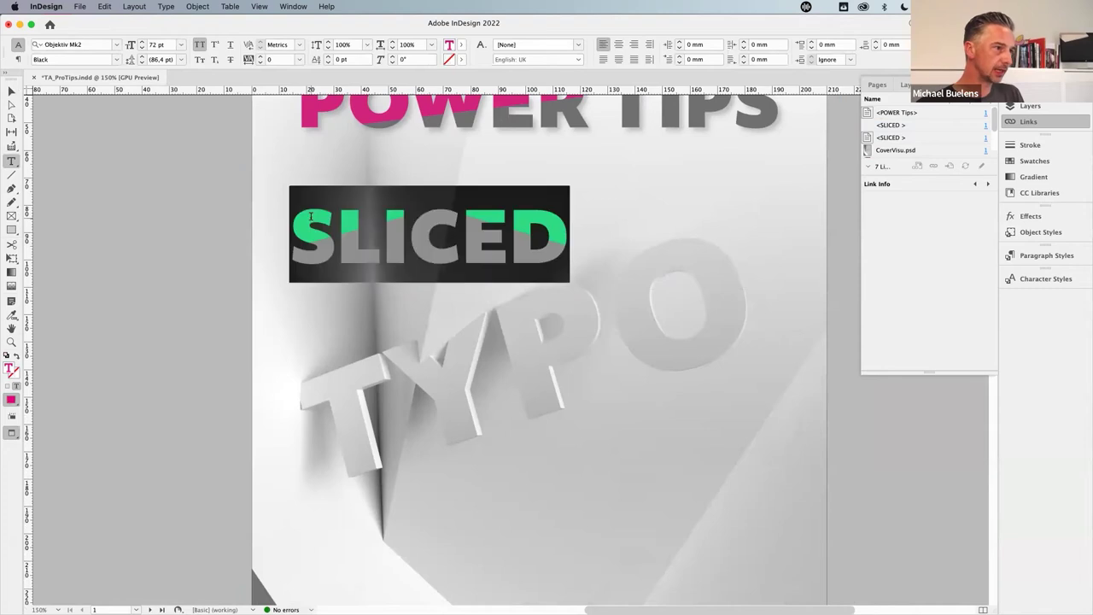
left_click(309, 217)
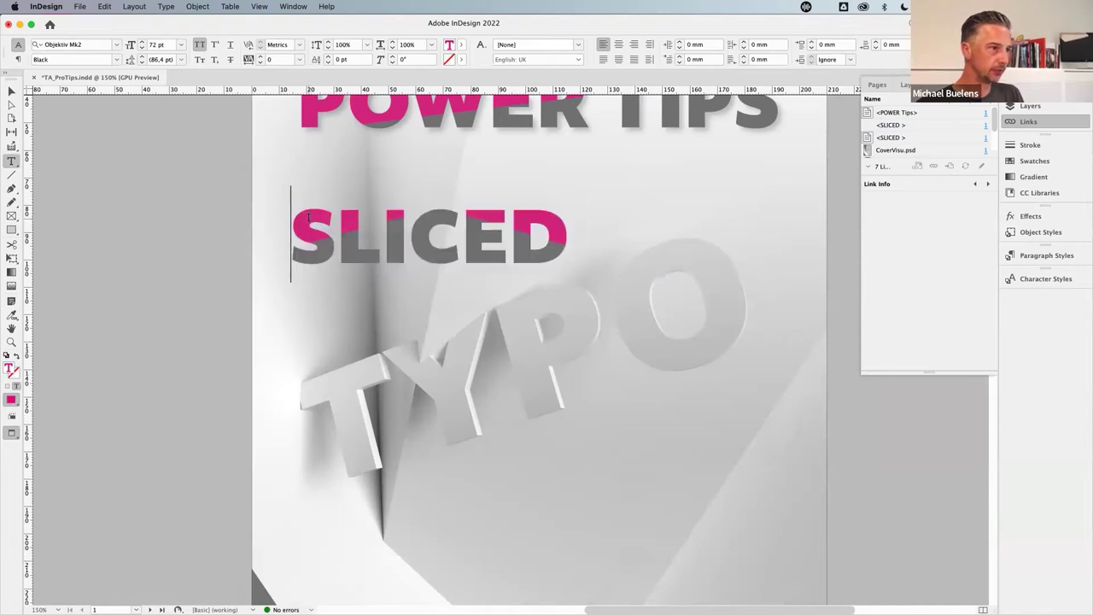
key("End")
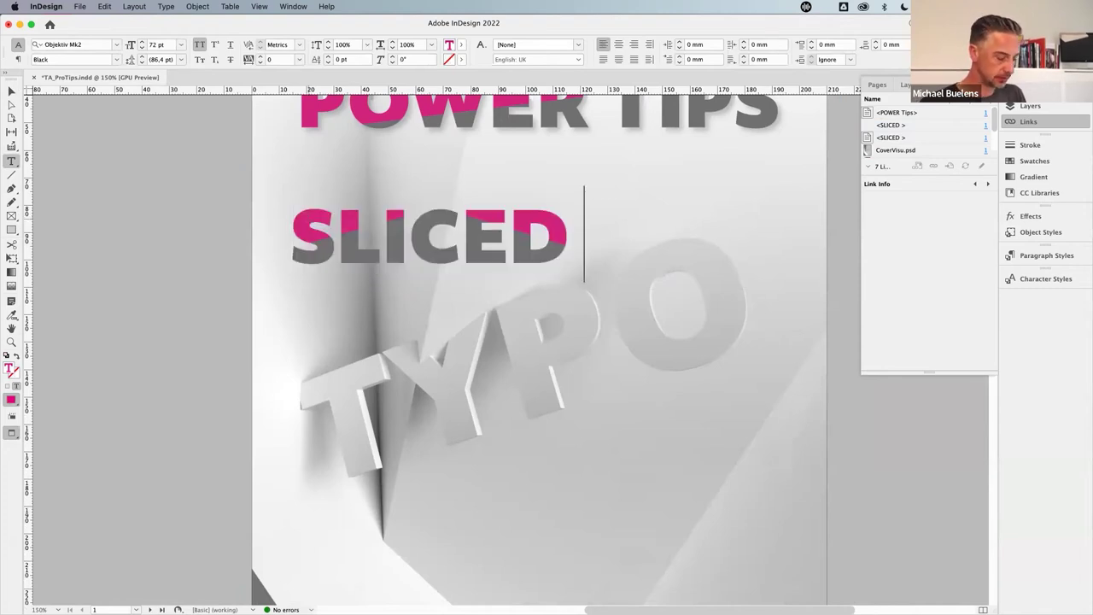
type("UP")
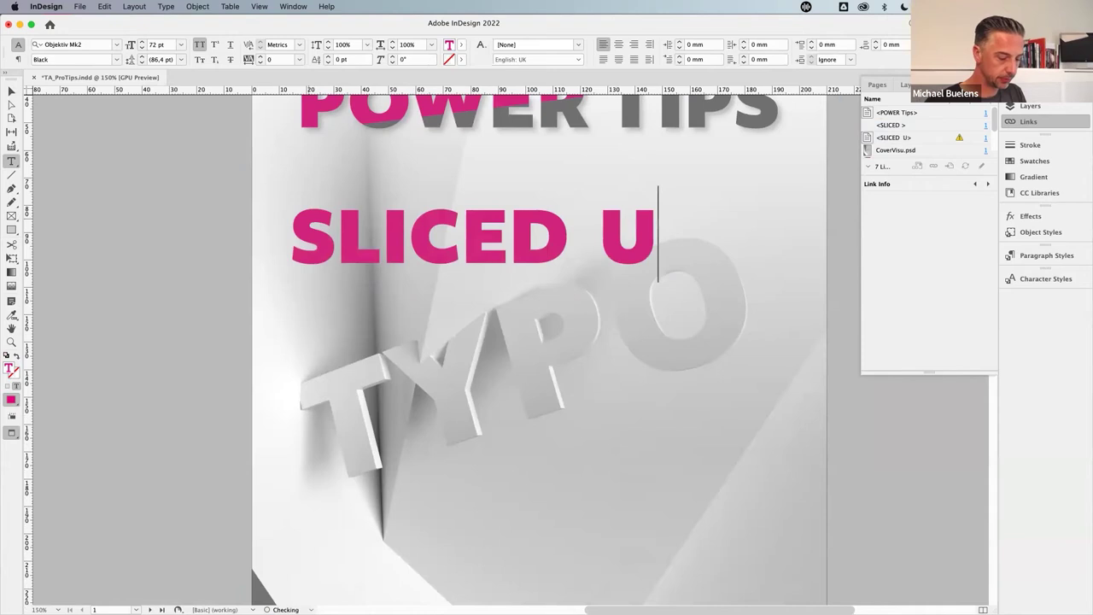
left_click(11, 91)
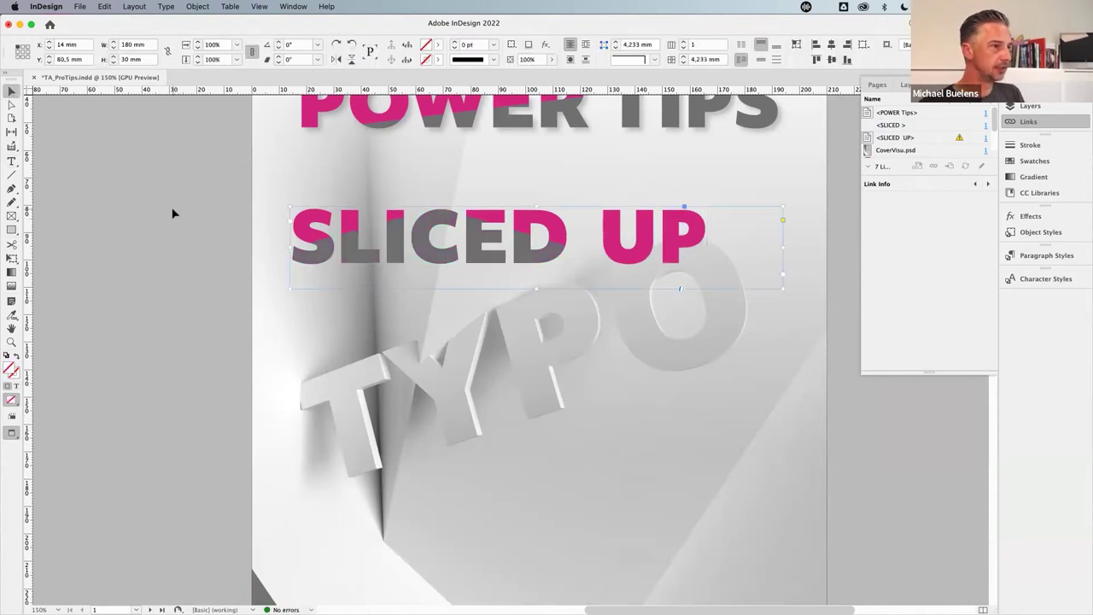
- Leave preview mode and update the out-of-date story link of the grey SLICED copy, then deselect it
left_click(392, 262)
key("w")
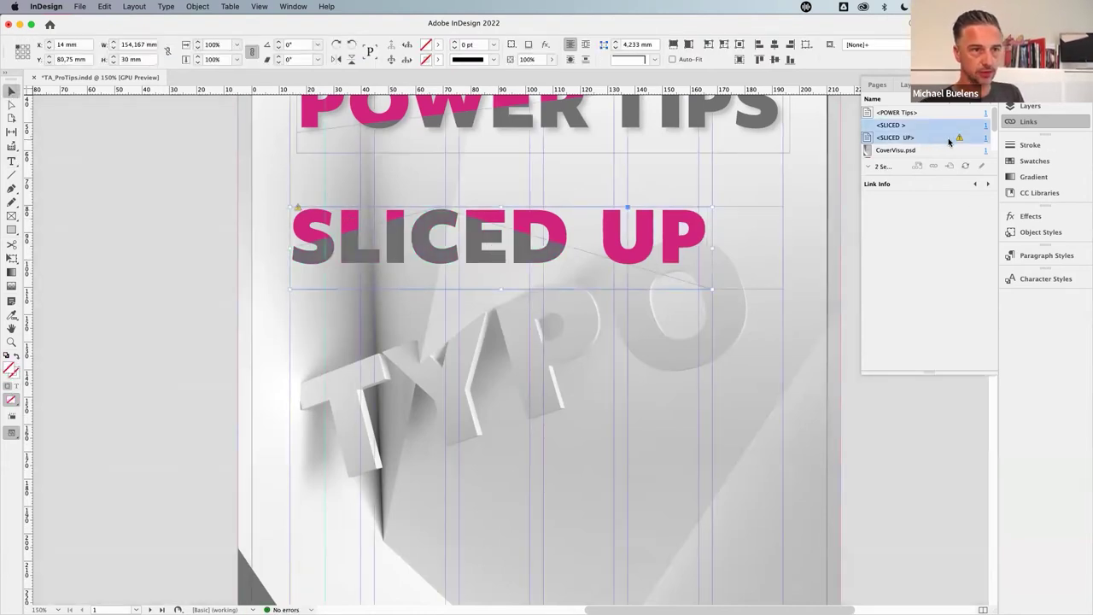
left_click(967, 169)
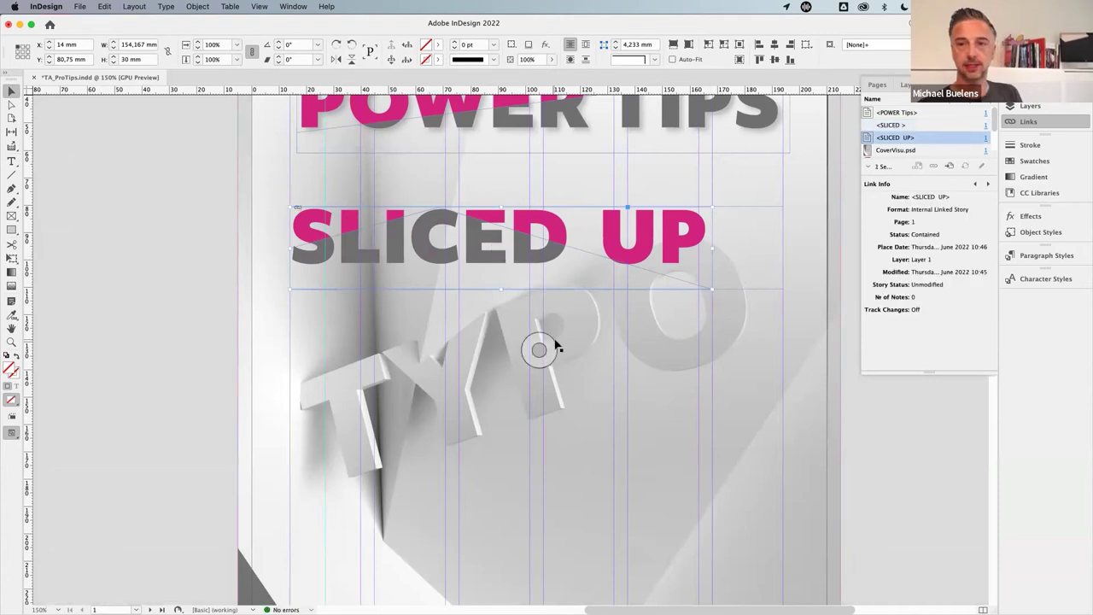
left_click(194, 282)
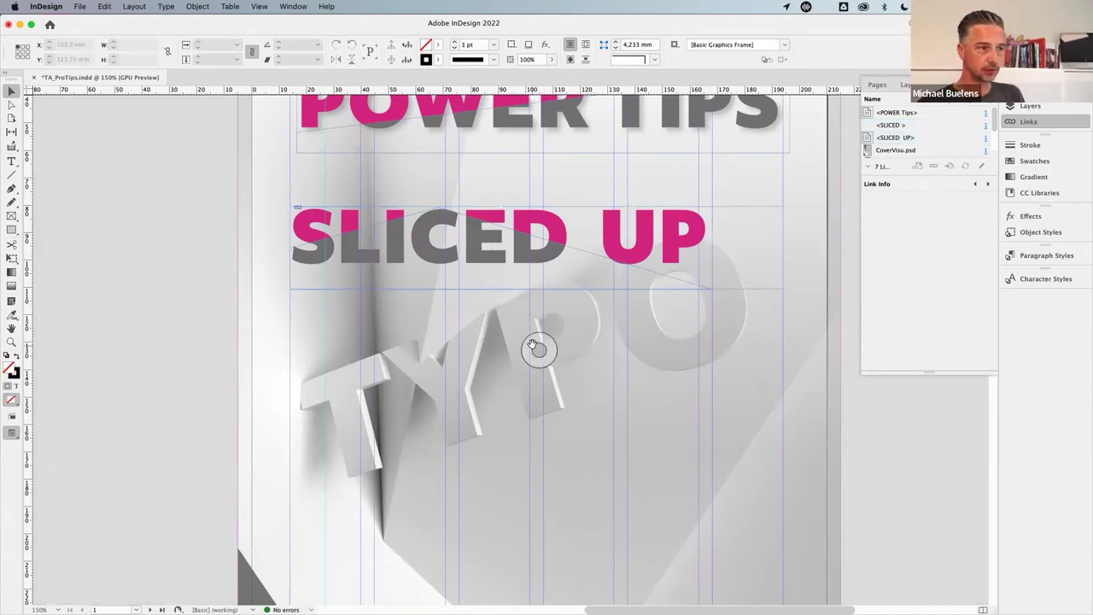
- Look over the cover with its two sliced titles and the text spread below it
scroll(538, 348, "down", 5)
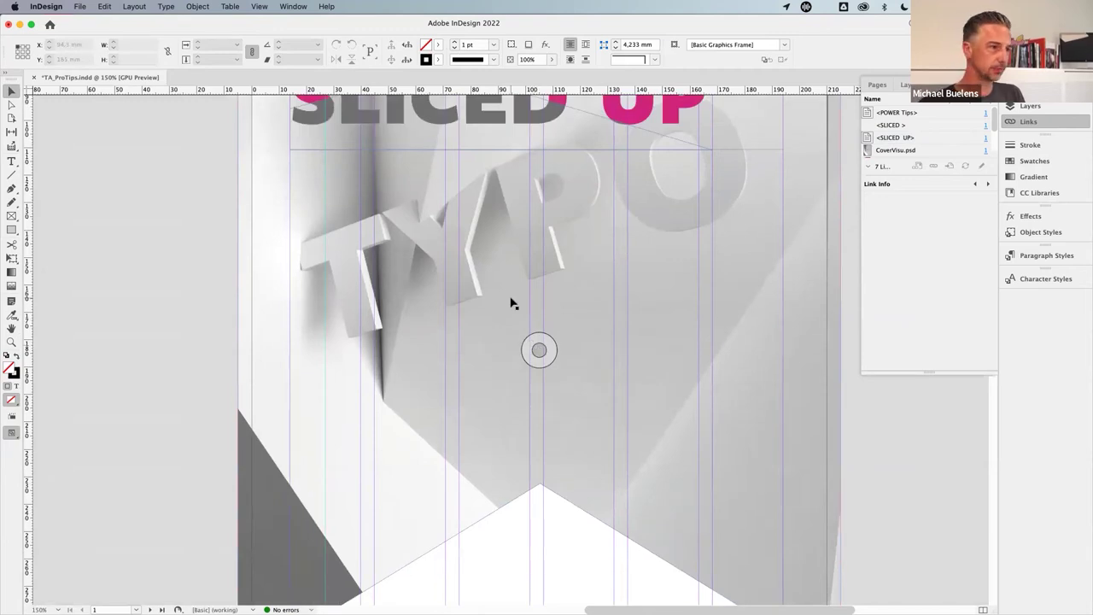
scroll(513, 304, "up", 5)
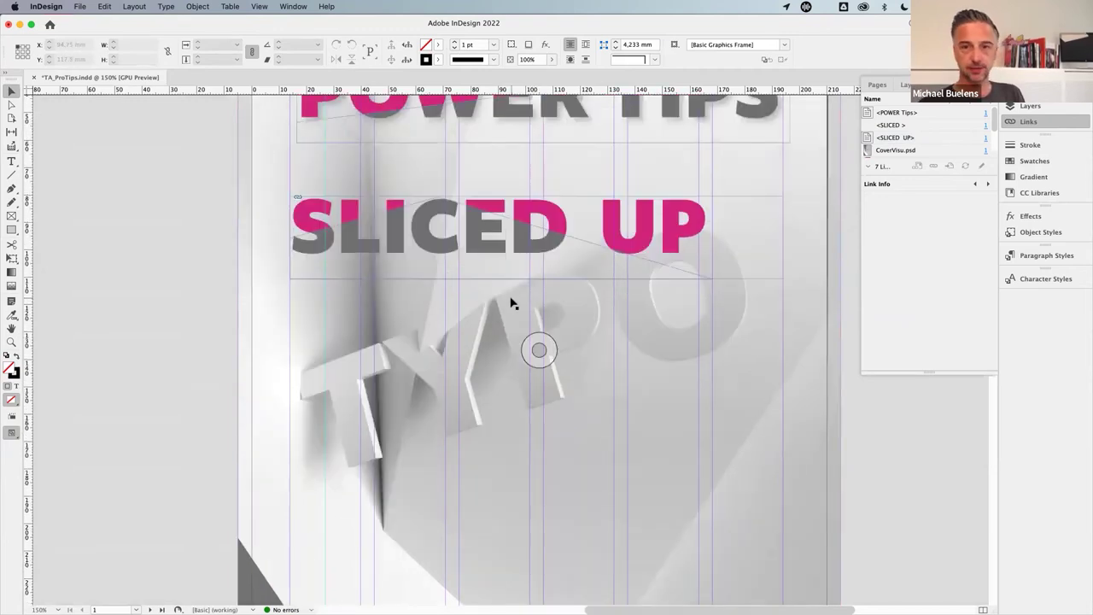
scroll(518, 305, "right", 1)
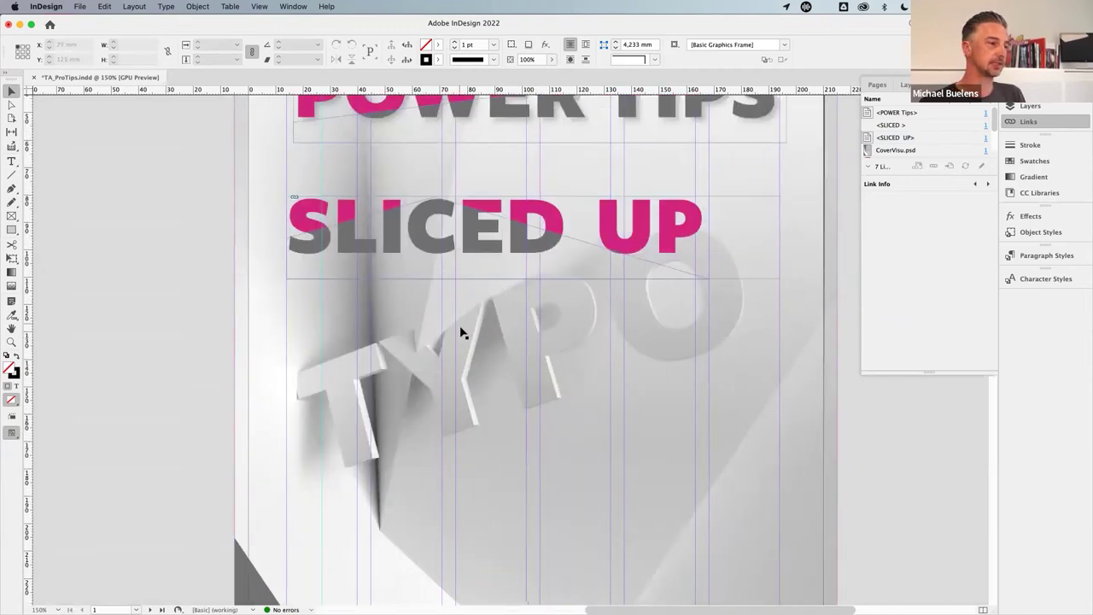
scroll(462, 334, "down", 2)
key("super+1")
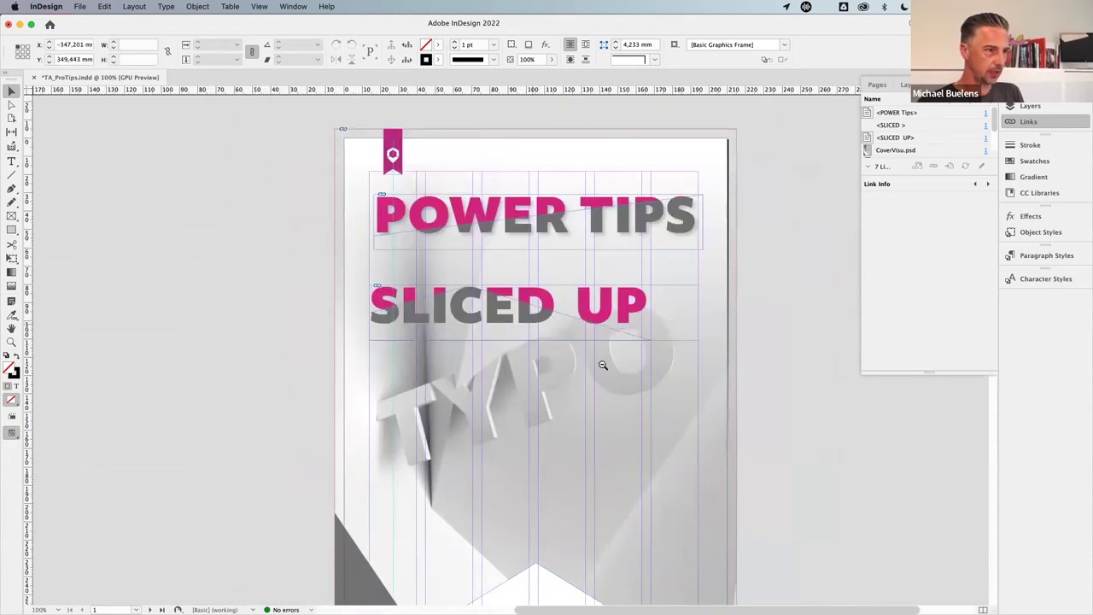
left_click(602, 365, "alt")
scroll(507, 401, "down", 8)
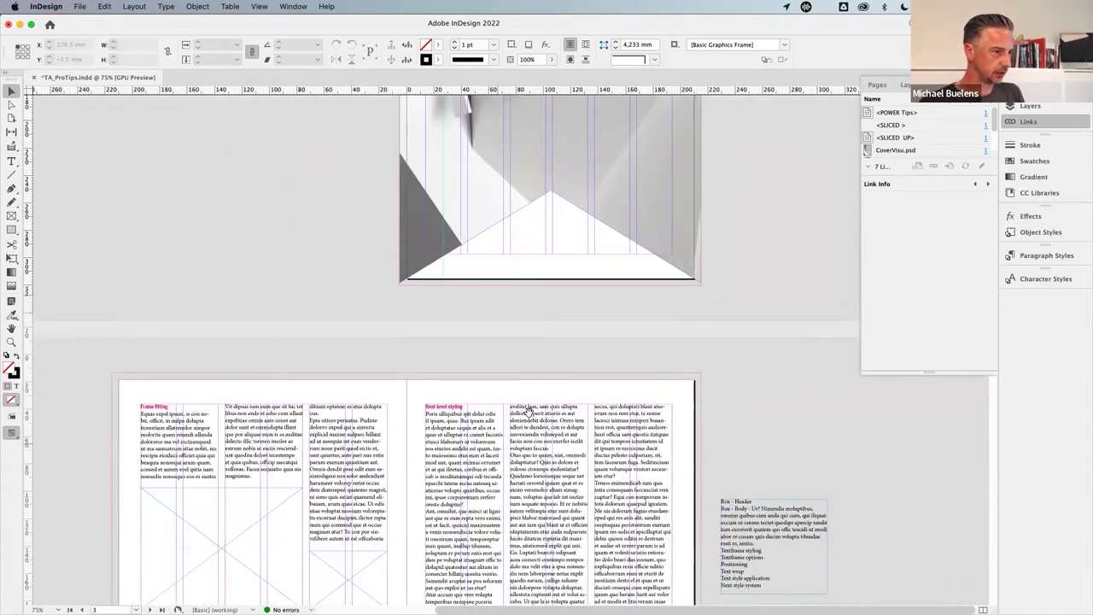
scroll(528, 410, "down", 3)
scroll(513, 397, "up", 6)
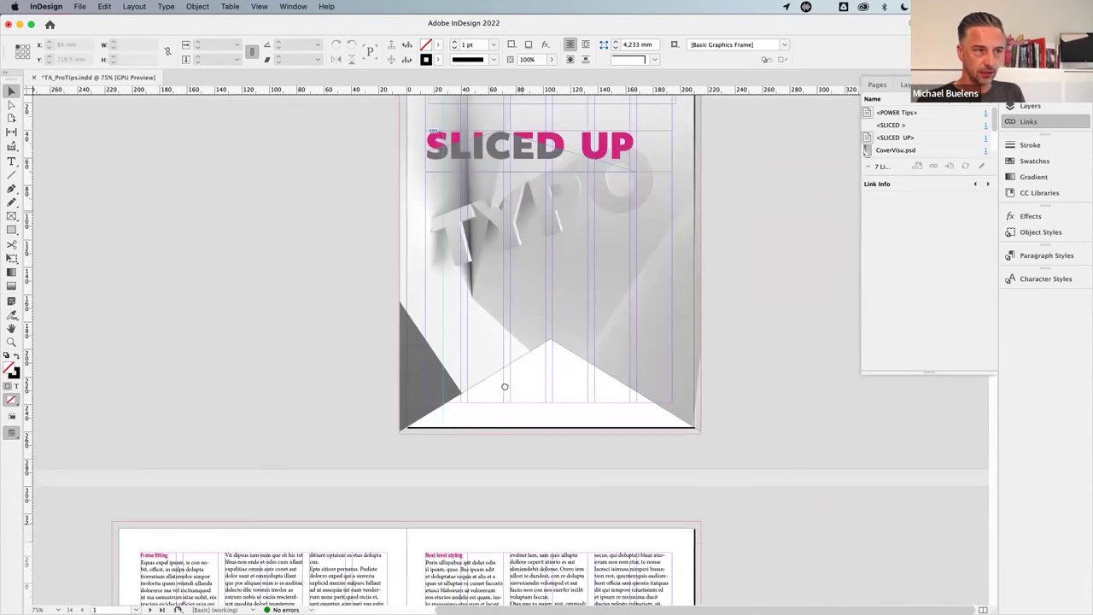
scroll(507, 368, "up", 2)
scroll(491, 325, "up", 1)
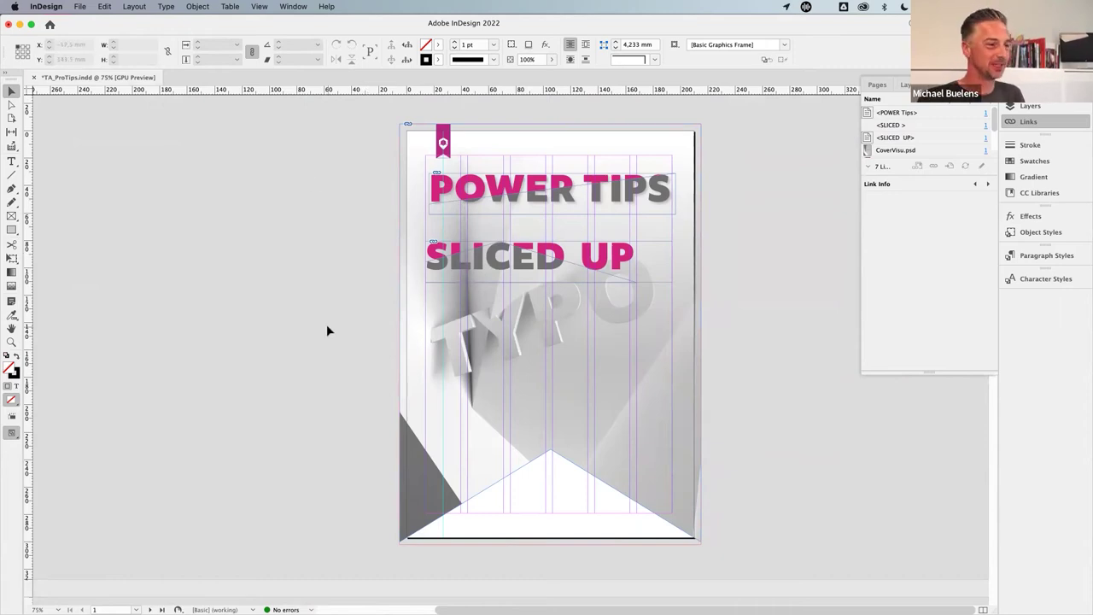
- On the spread with pages 2 and 3, load the CMYK letterpress blocks PSD from the Links folder for placing
scroll(328, 324, "down", 10)
scroll(331, 329, "down", 4)
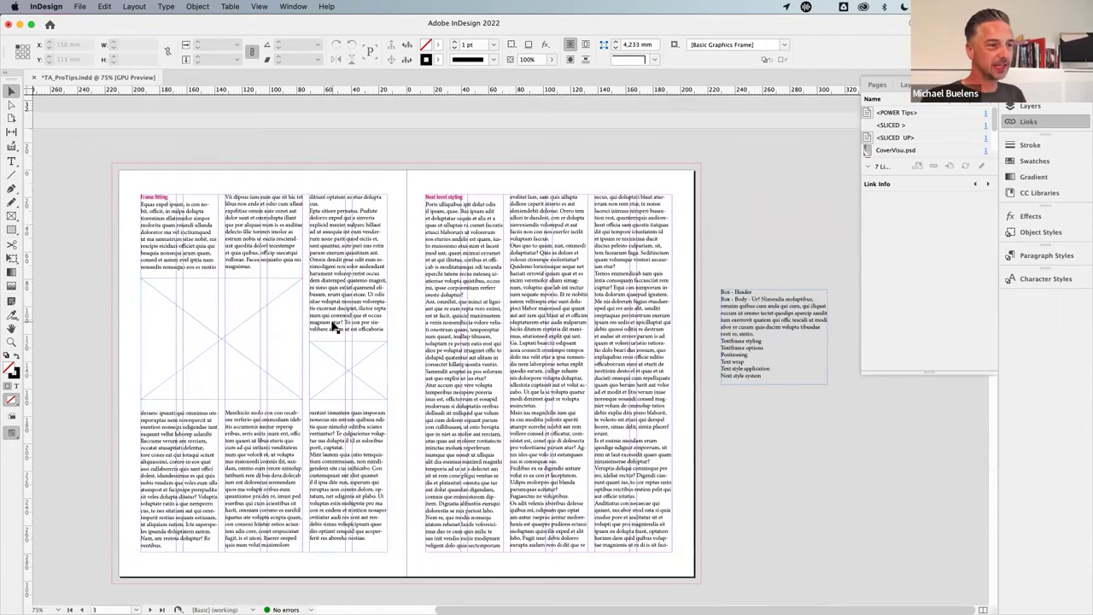
scroll(333, 325, "down", 1)
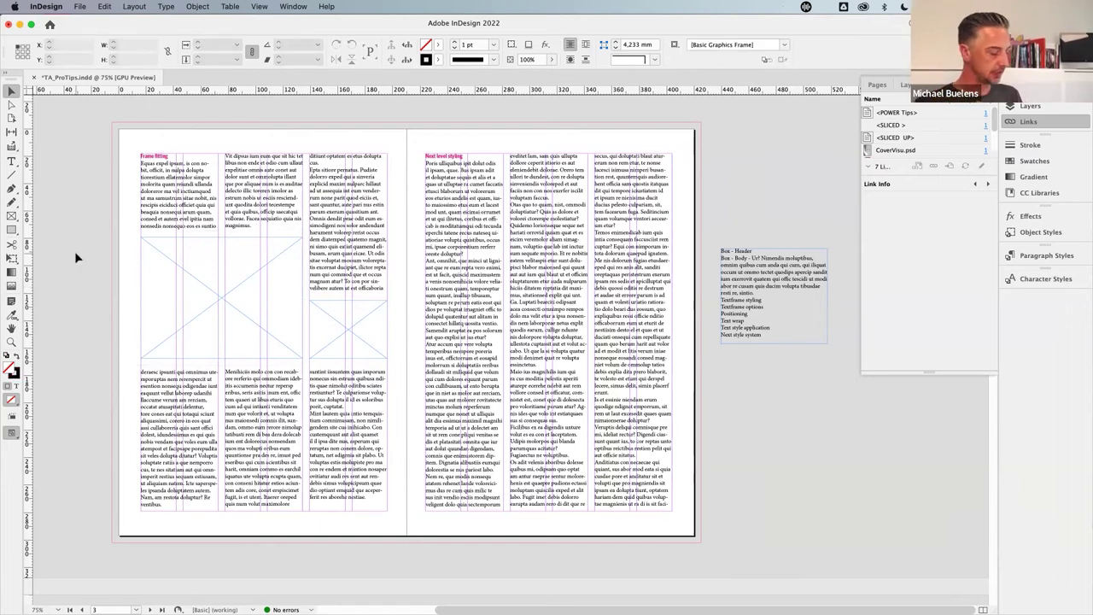
key("super+d")
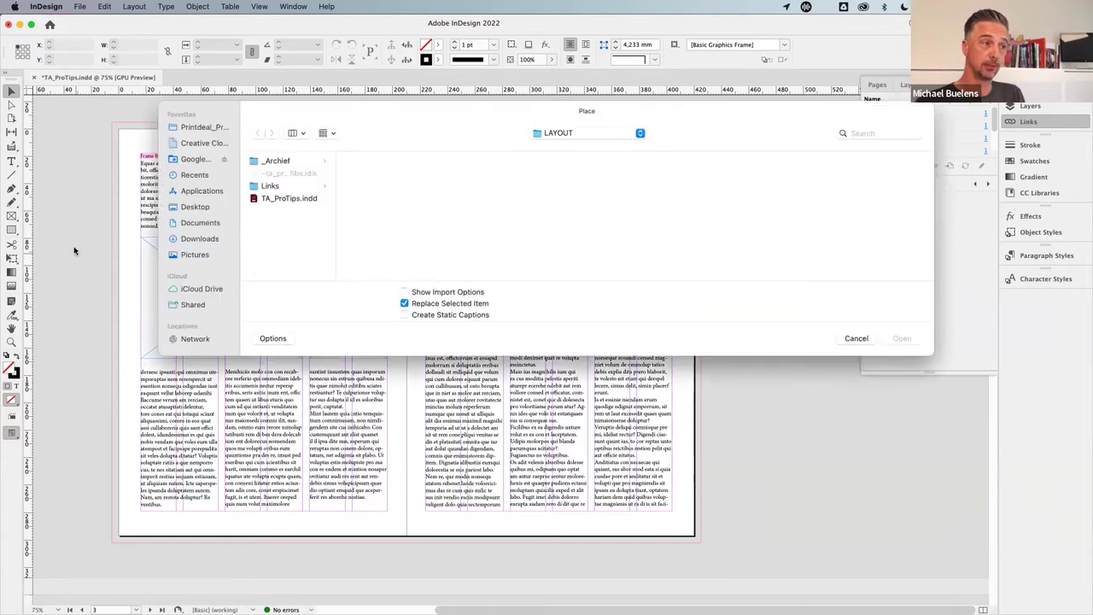
left_click(271, 187)
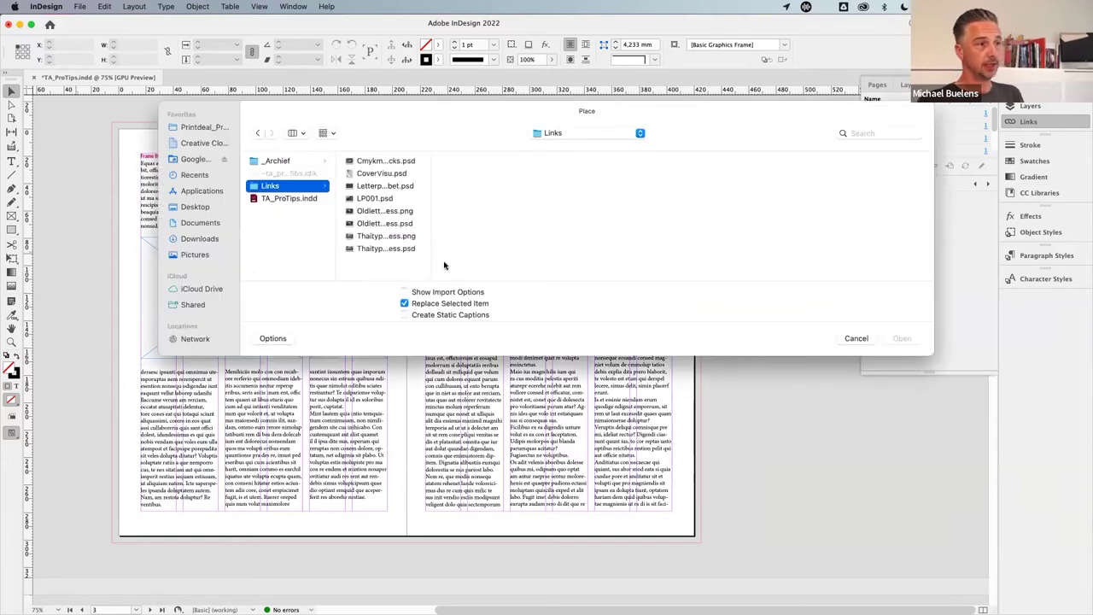
left_click(370, 161)
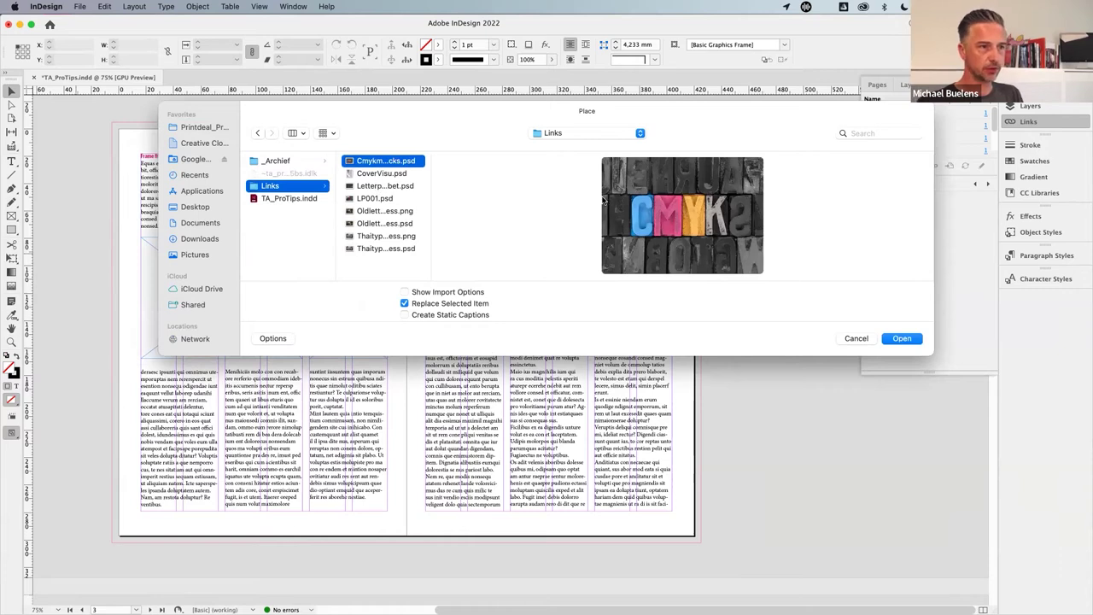
left_click(903, 339)
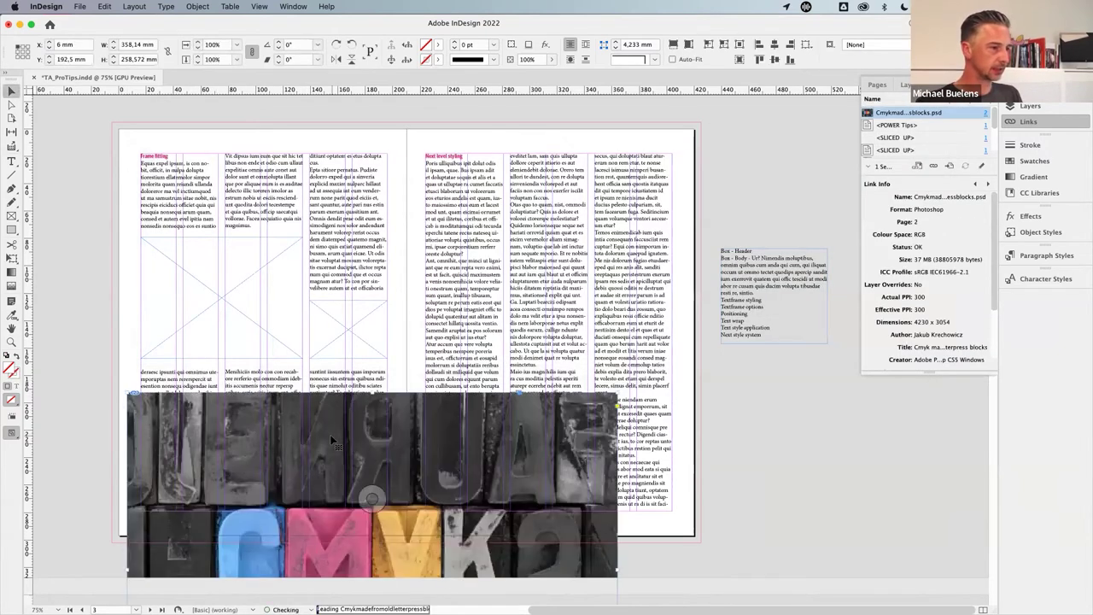
- Try placing the CMYK image over the lower part of page 2 at about 183 × 132 mm, and undo the placement
left_click_drag(129, 373, 381, 468)
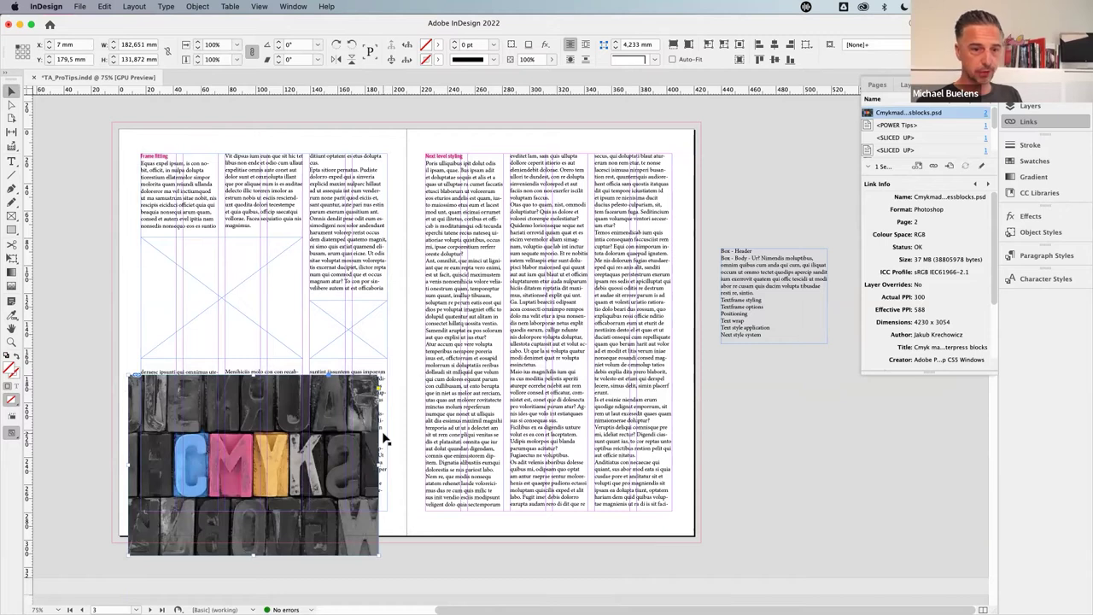
key("ctrl+z")
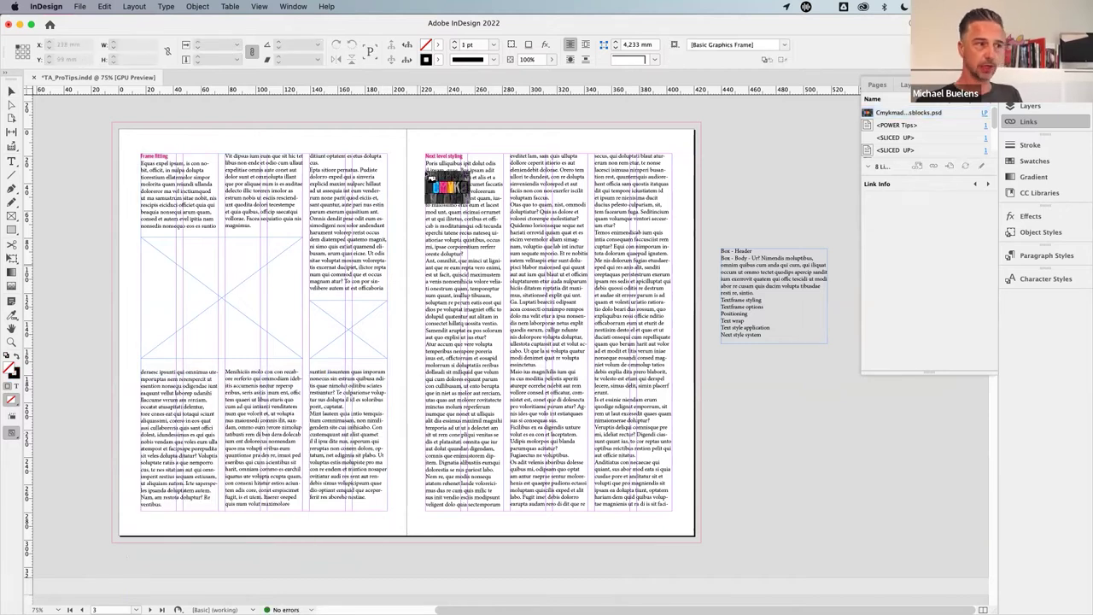
- Place the CMYK letterpress image on page 3 in a frame about 180 × 49.5 mm spanning all text columns
left_click_drag(430, 181, 709, 373)
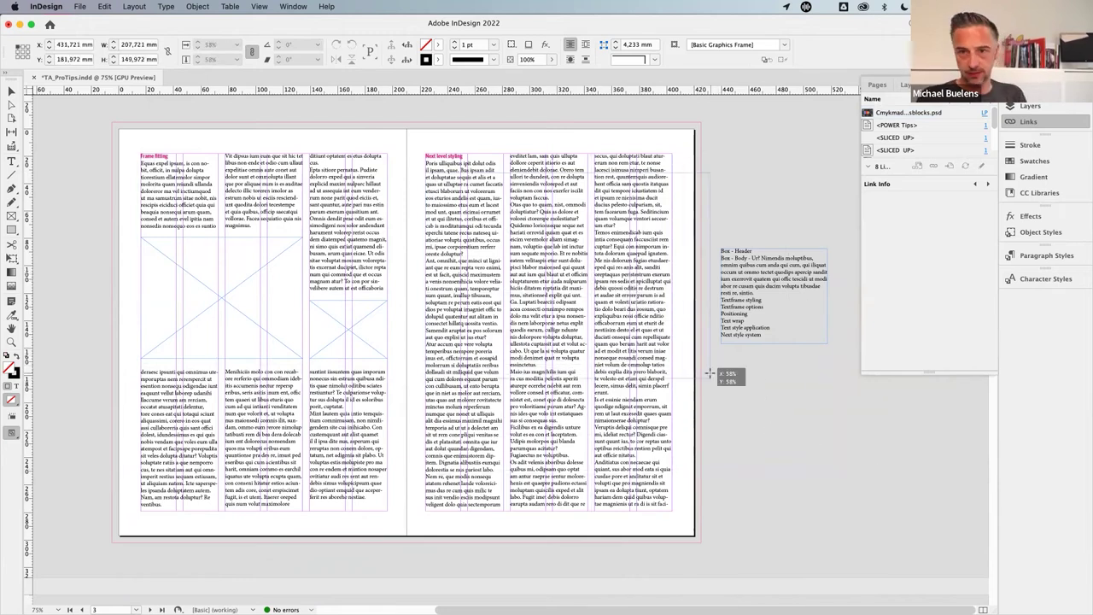
left_click_drag(709, 374, 676, 242)
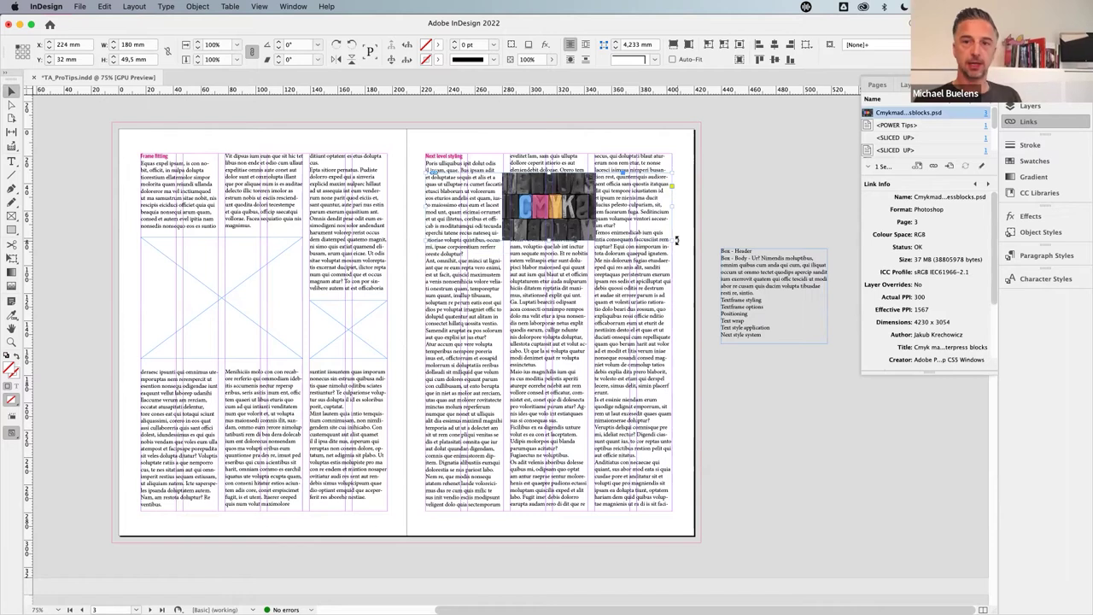
- Fill the frame proportionally with the CMYK image and move it up to Y 18 mm on page 3
left_click(673, 44)
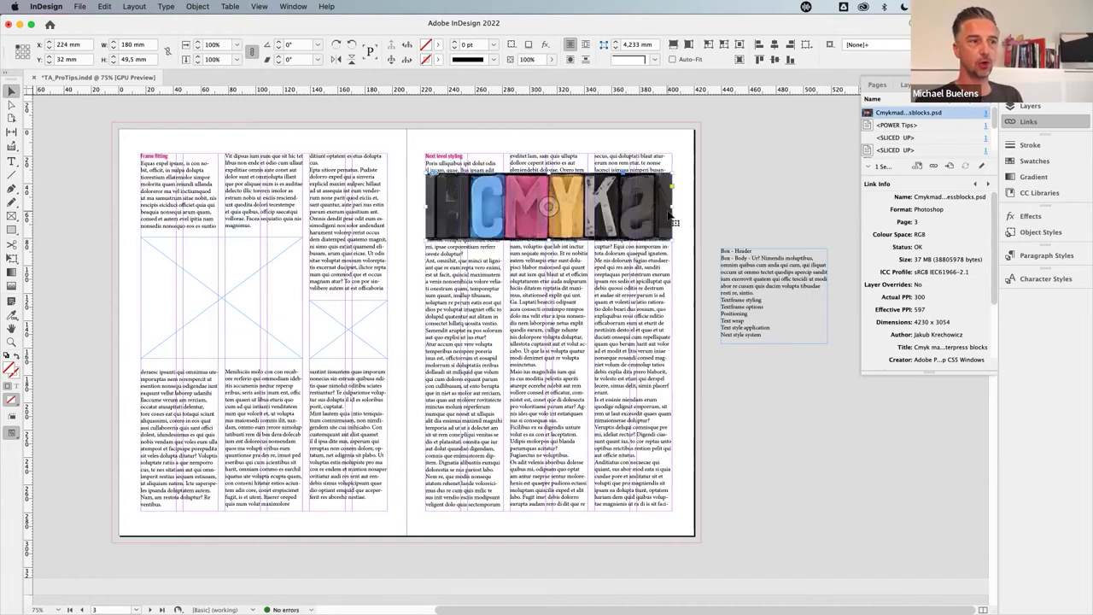
left_click_drag(628, 218, 632, 201)
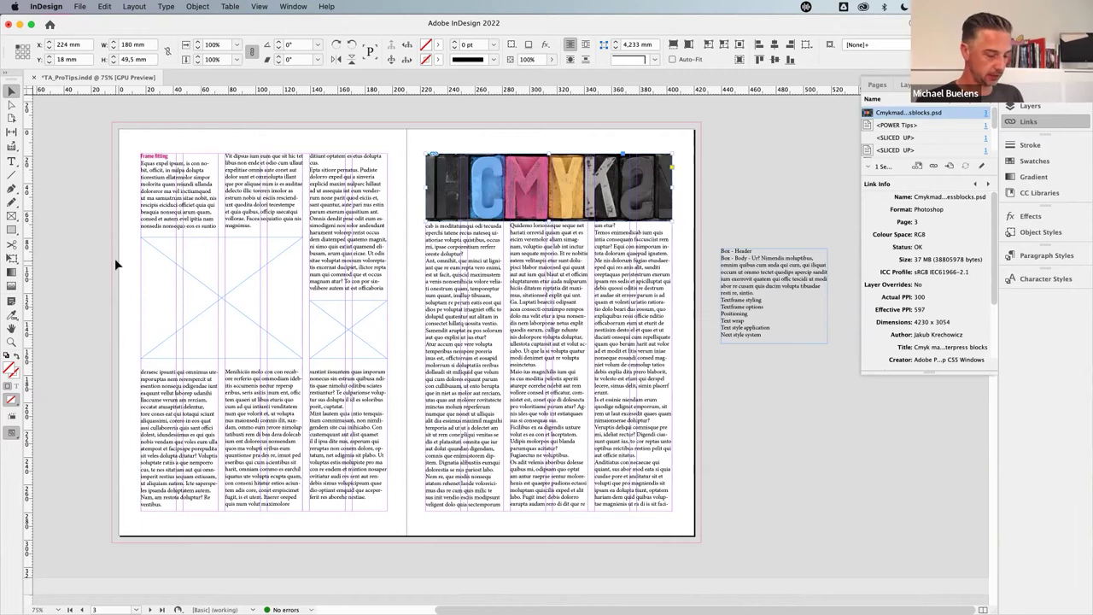
- Delete the CMYK letterpress image from page 3
key("Delete")
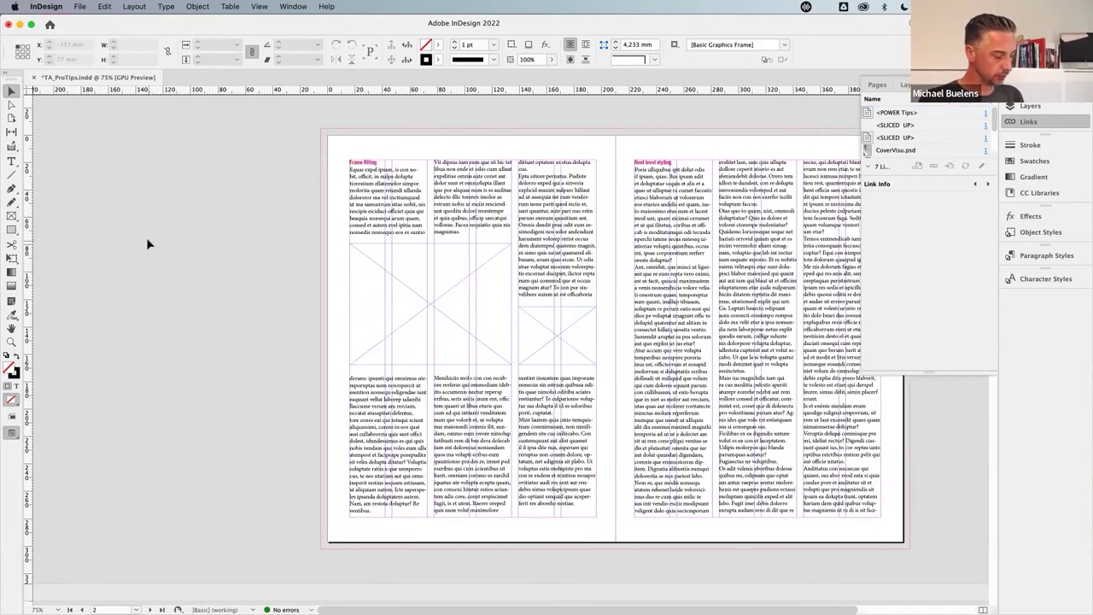
- Try the old letterpress machine PNG on the pasteboard in a frame about 44 × 228 mm, filled proportionally, and delete it
key("super+d")
left_click(276, 211)
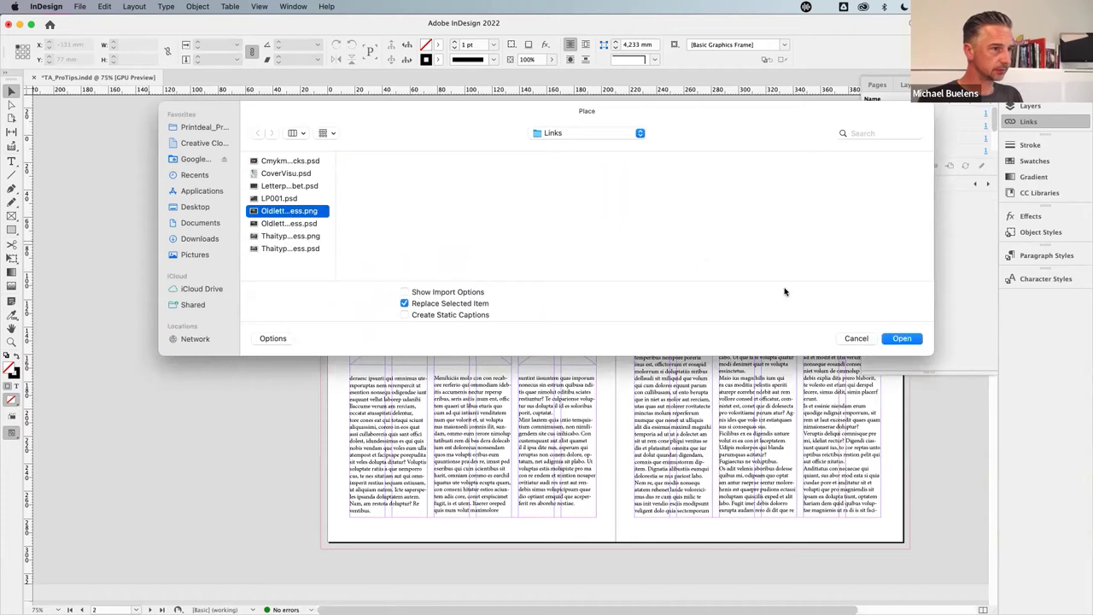
left_click(898, 338)
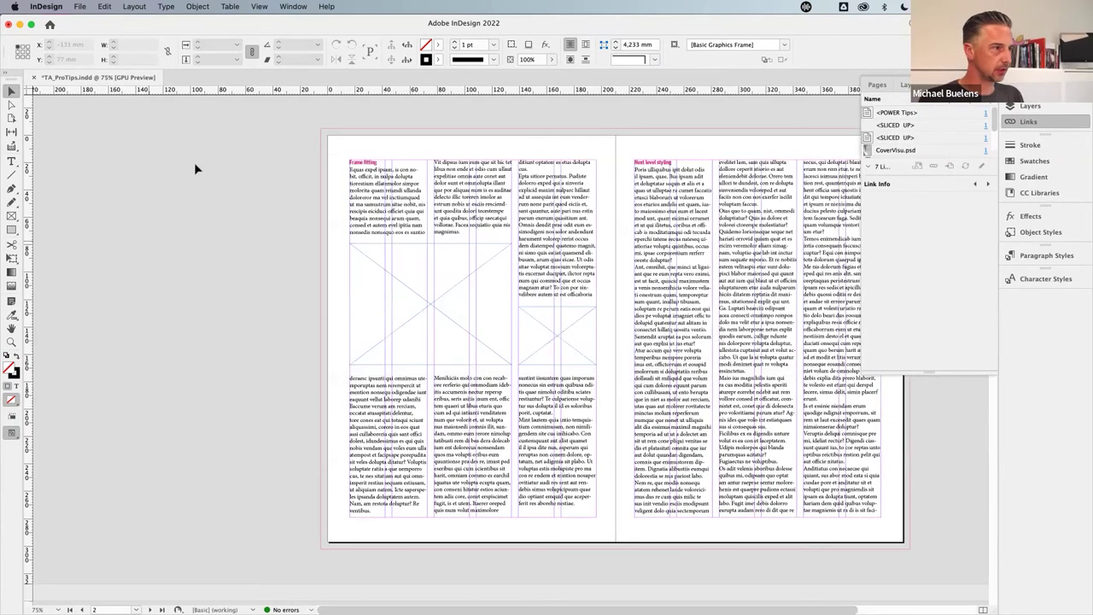
left_click_drag(109, 163, 168, 472)
left_click(674, 45)
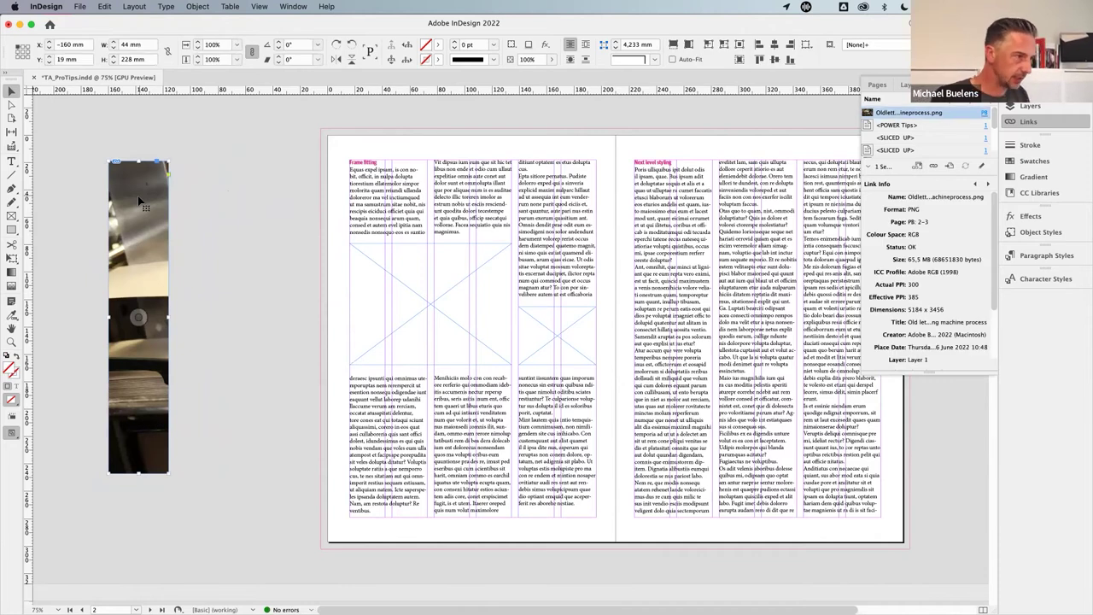
key("Delete")
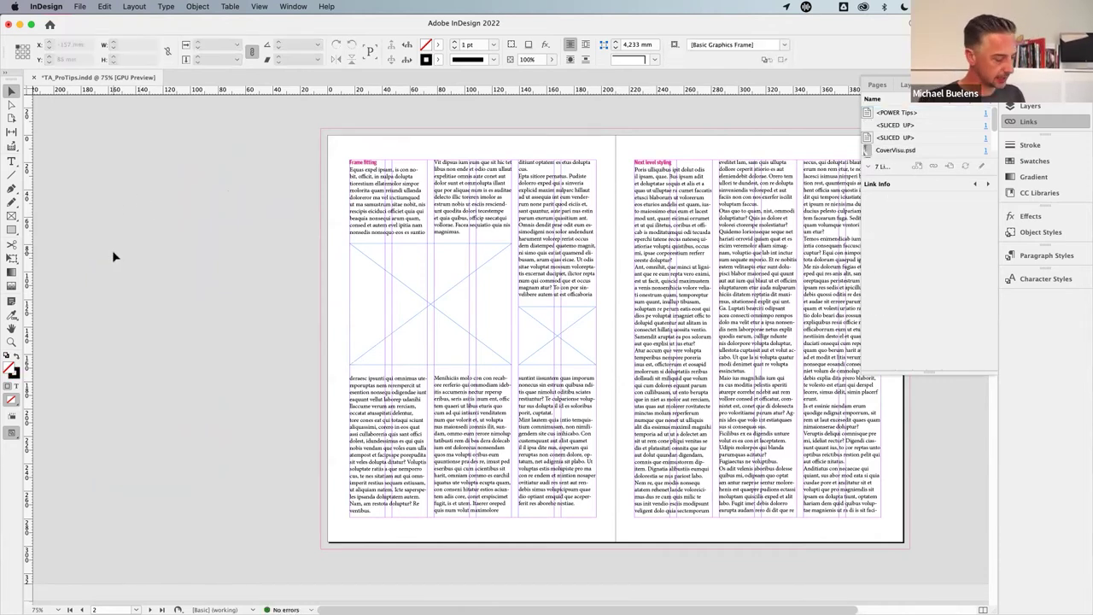
- Place the CMYK letterpress blocks PSD on the pasteboard beside page 2 in a frame about 182 × 56.5 mm
key("super+d")
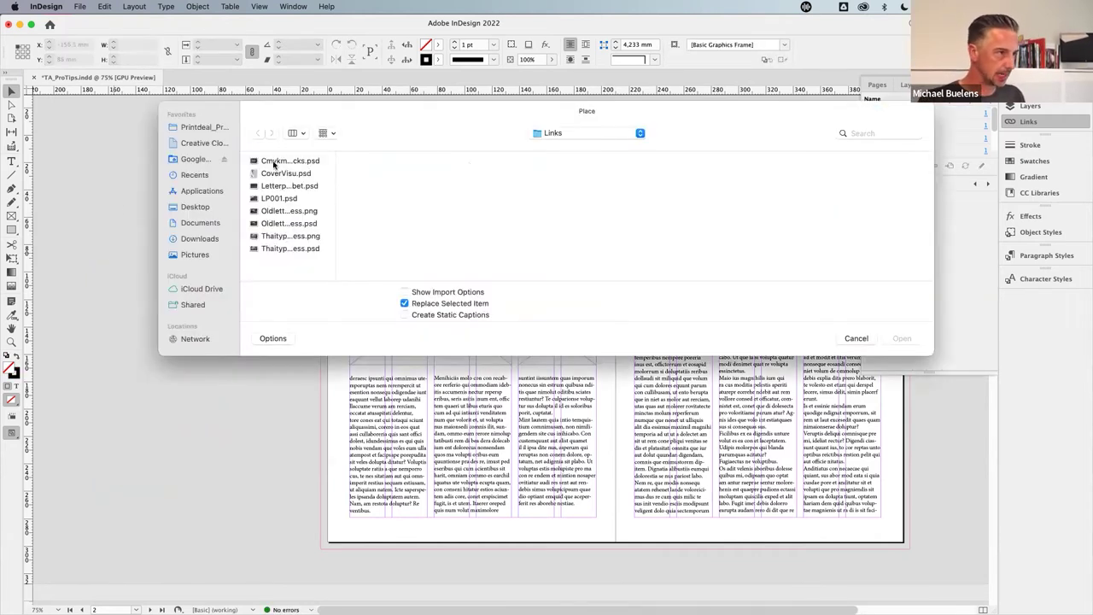
left_click(259, 161)
left_click(894, 340)
mouse_move(59, 217)
left_mouse_down()
mouse_move(278, 268)
mouse_move(306, 303)
mouse_move(306, 292)
left_mouse_up()
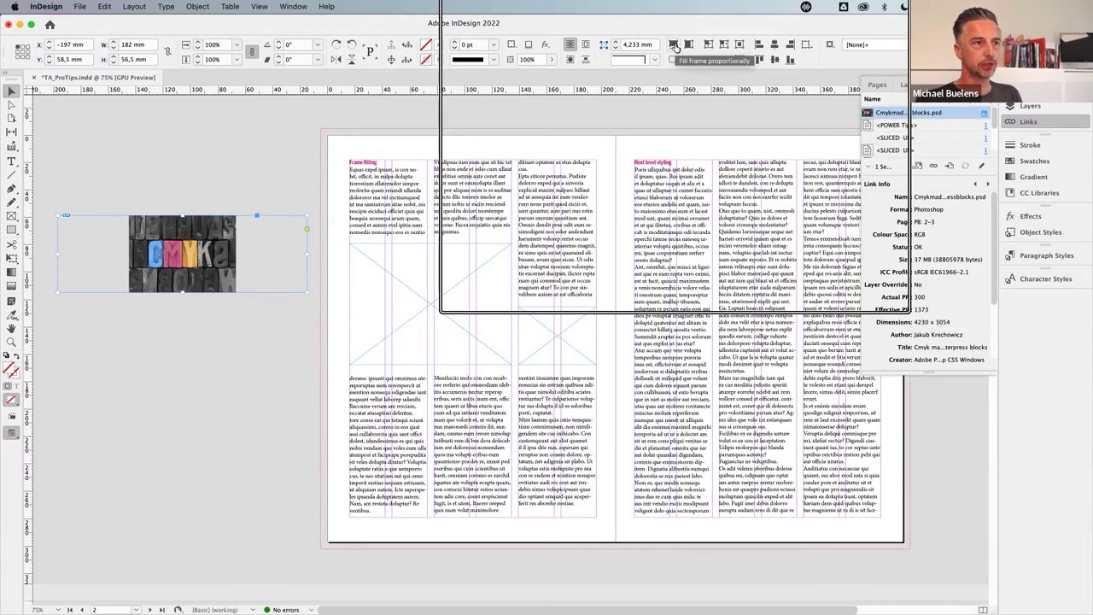
- Fit the pasteboard image first with Fill Frame Proportionally, and switch it to Fit Content Proportionally
right_click(233, 258)
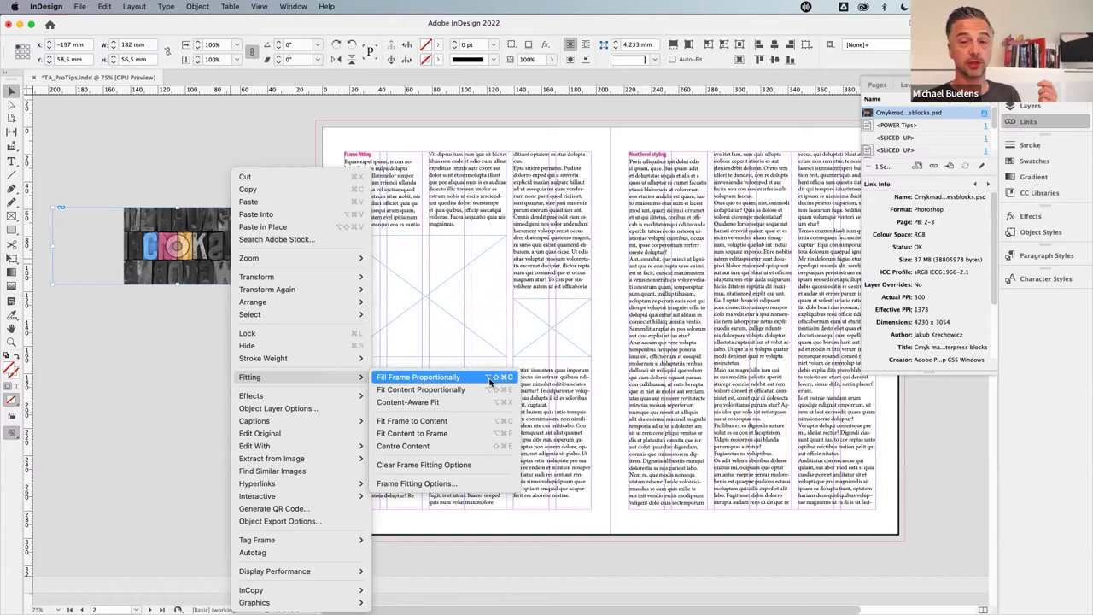
left_click(134, 269)
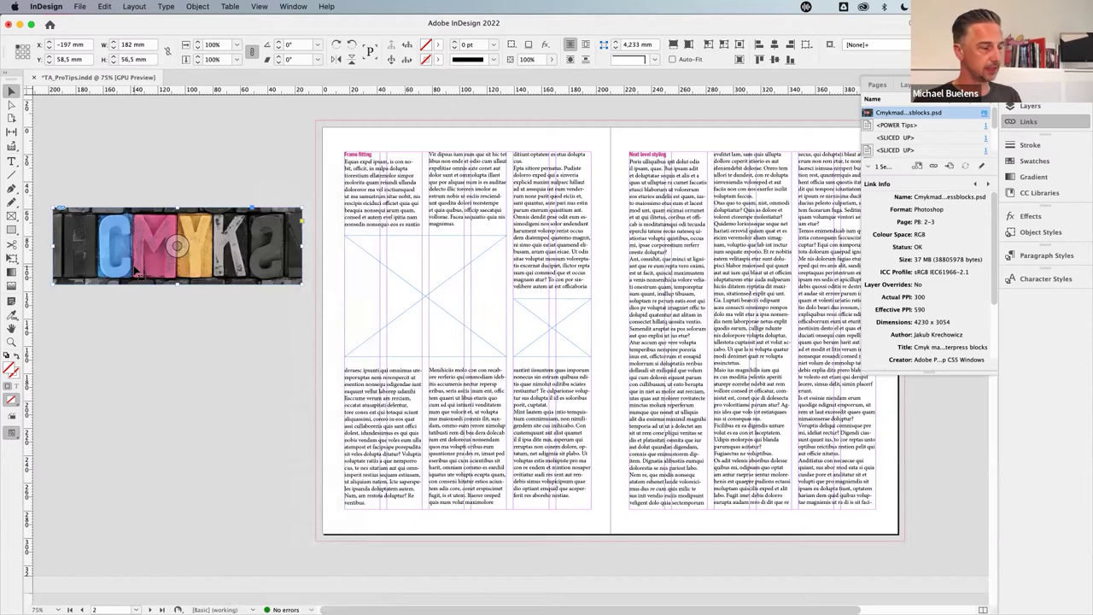
key("super+alt+shift+e")
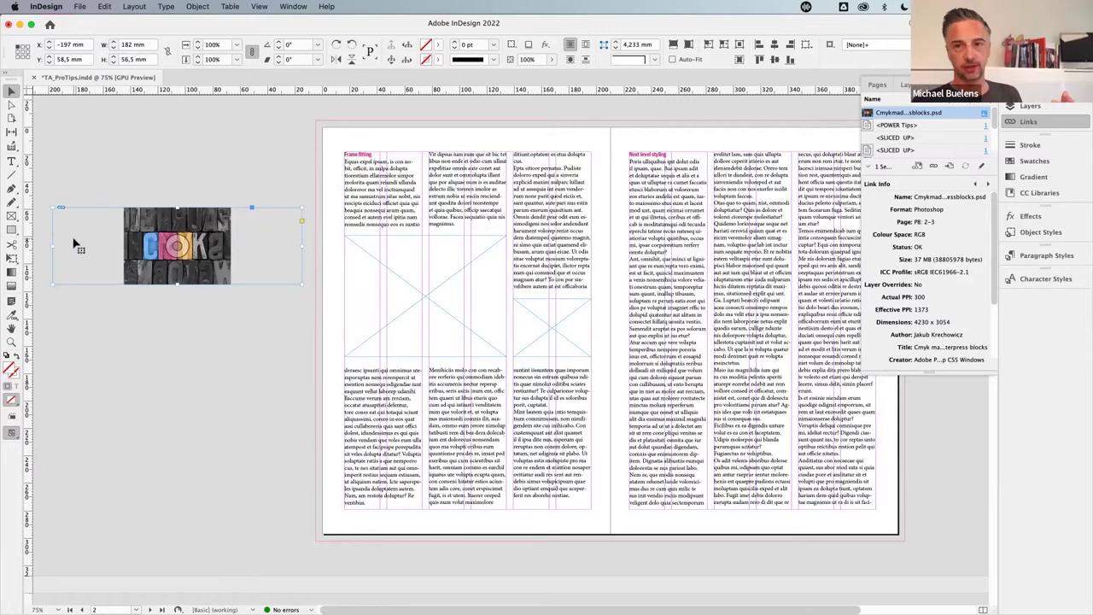
- Delete the CMYK image frame from the pasteboard
left_click(170, 359)
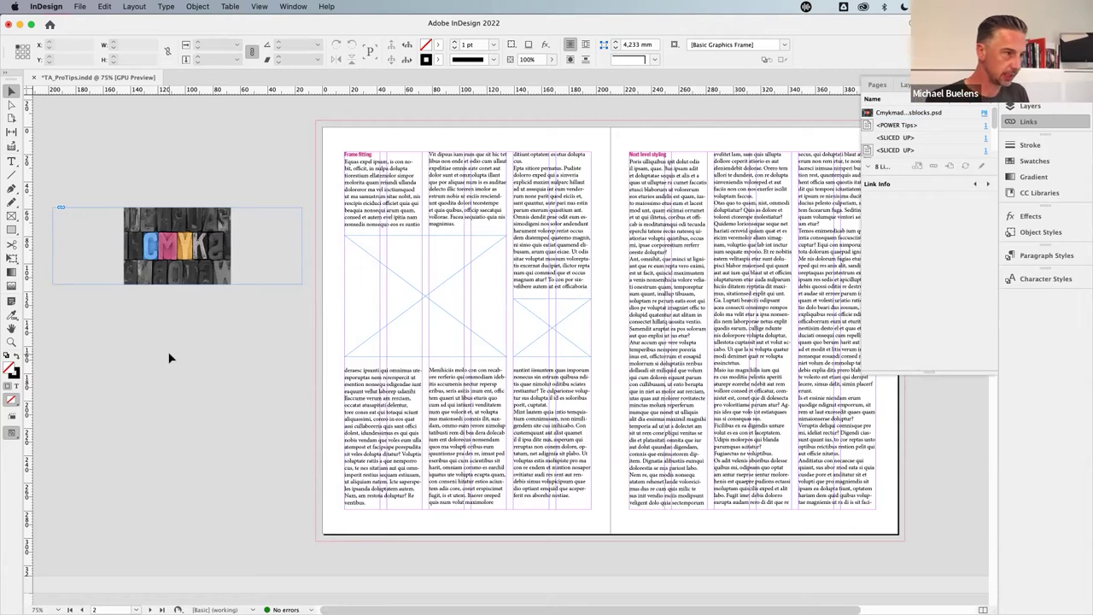
left_click(162, 284)
key("Delete")
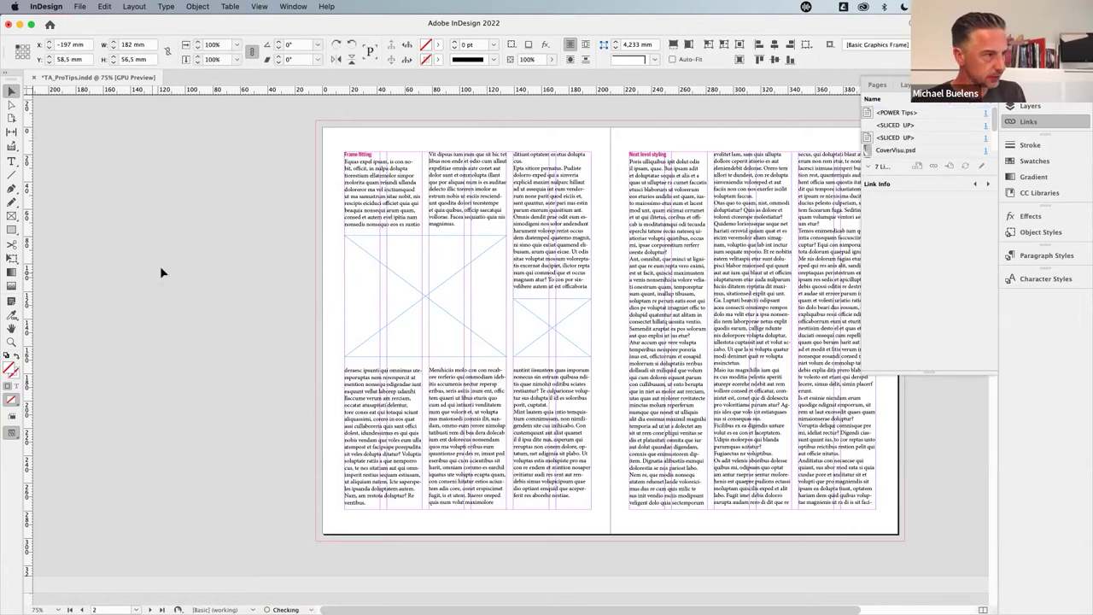
- Draw an empty rectangle frame about 122.5 × 104.5 mm on the pasteboard and place the CMYK letterpress PSD into it
left_click(11, 218)
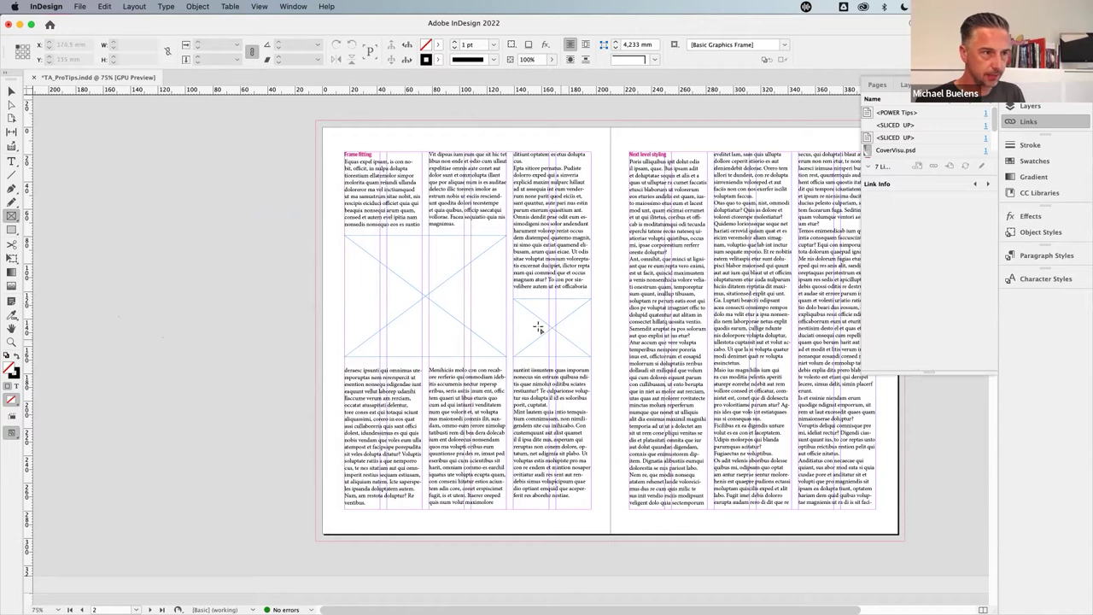
left_click_drag(105, 236, 271, 375)
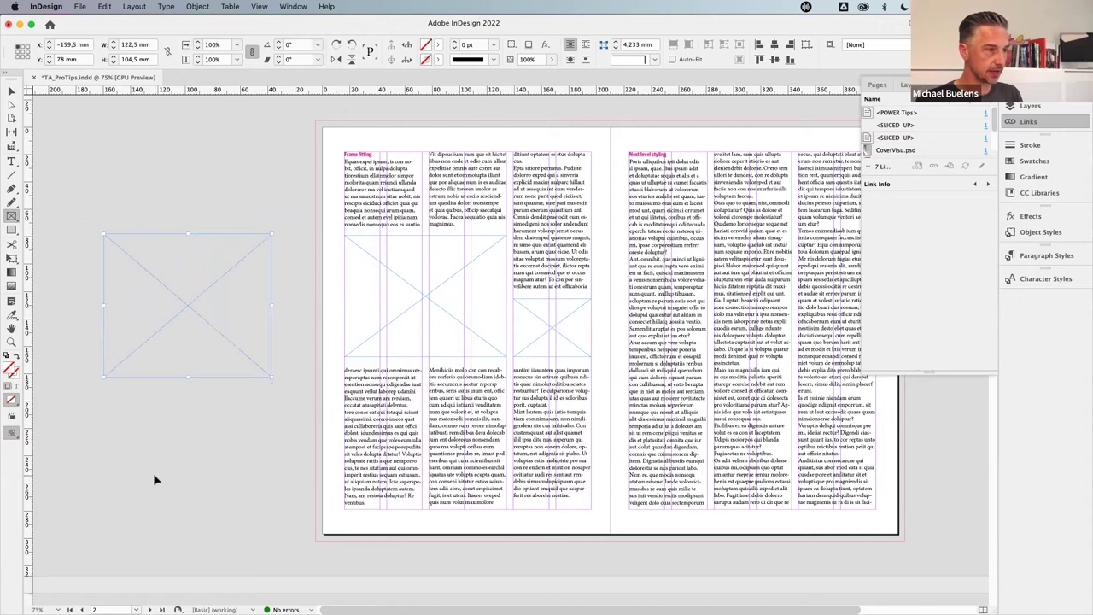
key("super+shift+a")
key("super+d")
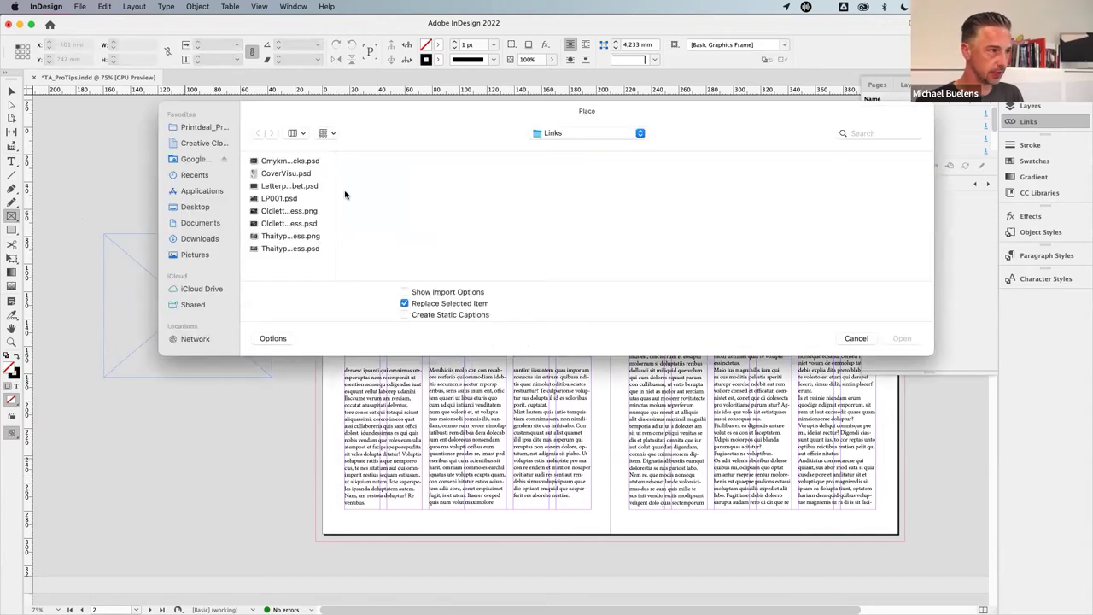
left_click(281, 161)
left_click(903, 339)
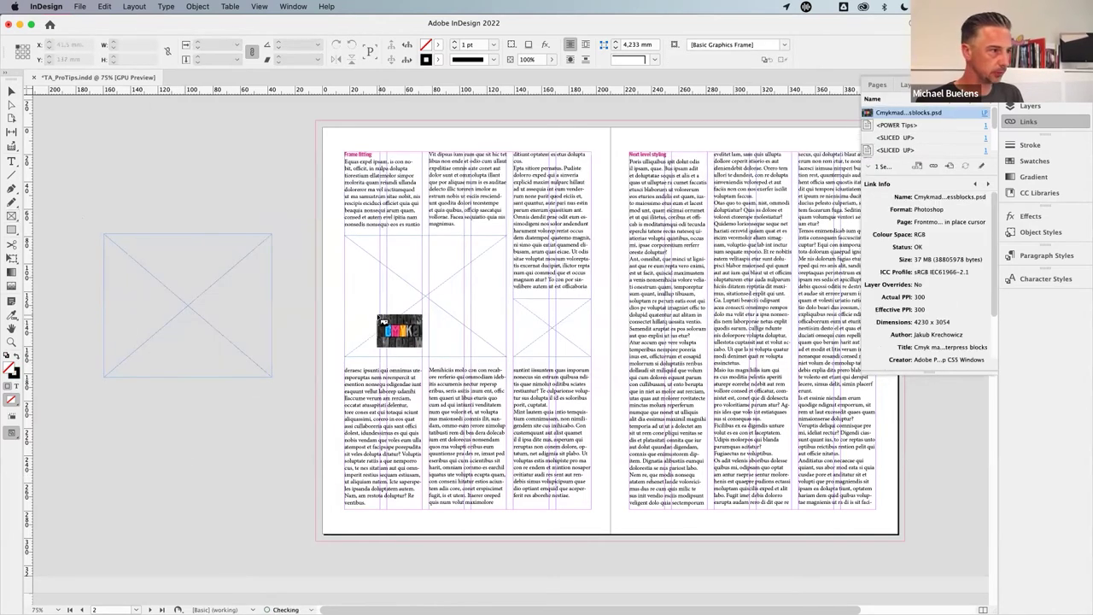
left_click(169, 329)
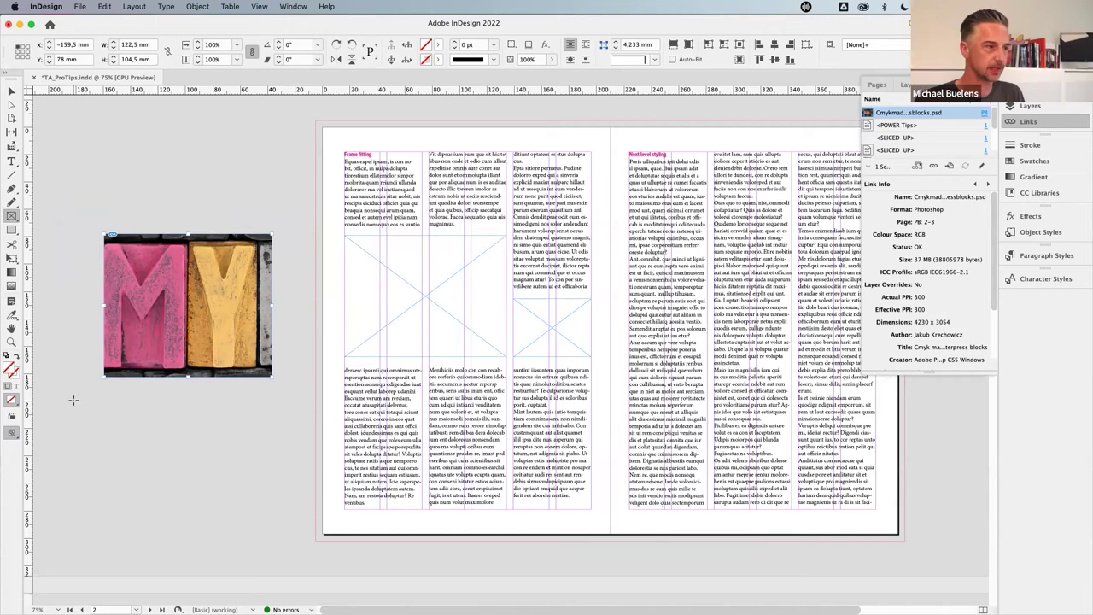
- Delete the pasteboard frame holding the cropped CMYK image
key("v")
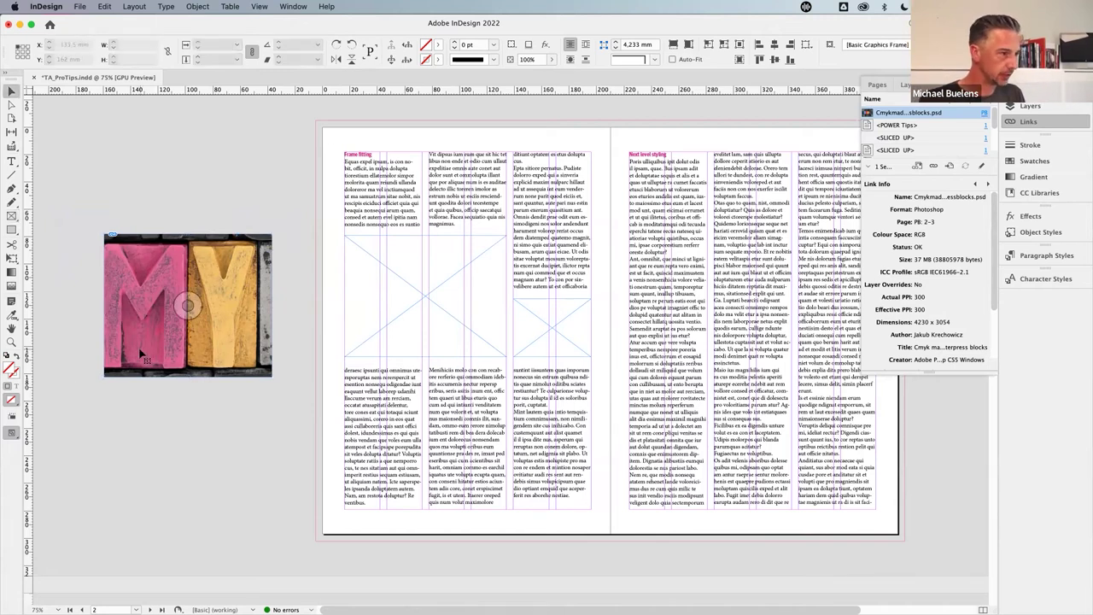
key("Delete")
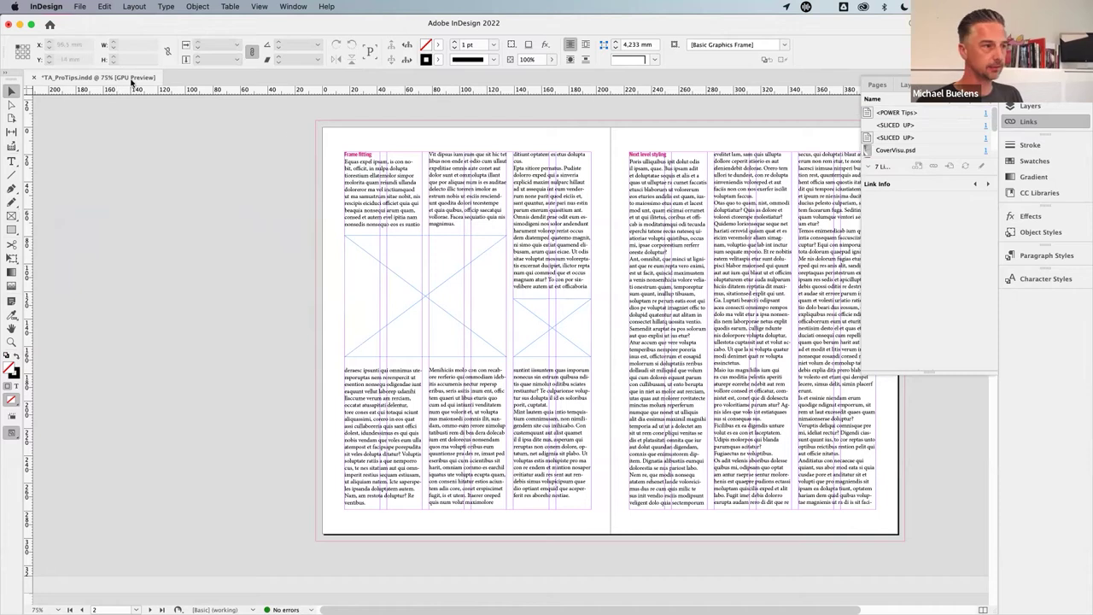
- With nothing selected, set the default frame fitting options to Fill Frame Proportionally with Auto-Fit enabled
left_click(196, 7)
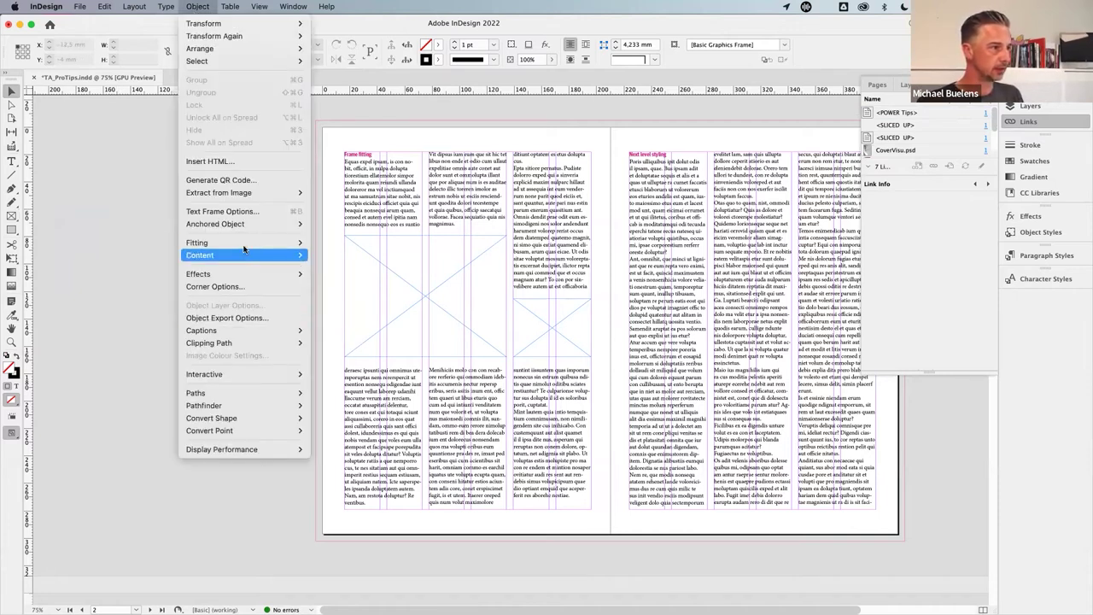
mouse_move(243, 243)
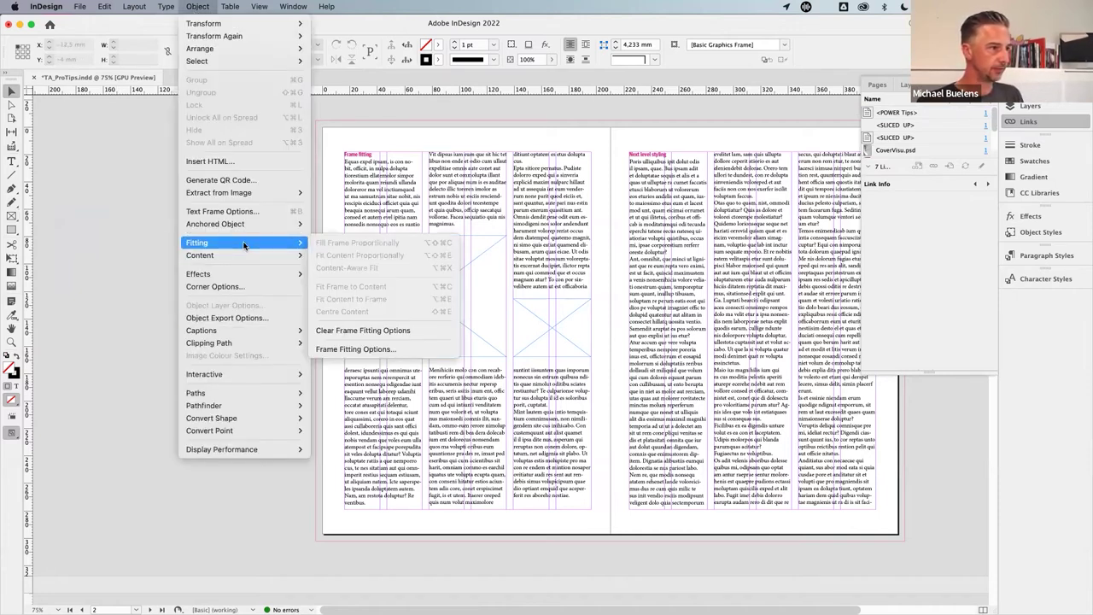
left_click(355, 349)
left_click_drag(559, 219, 206, 146)
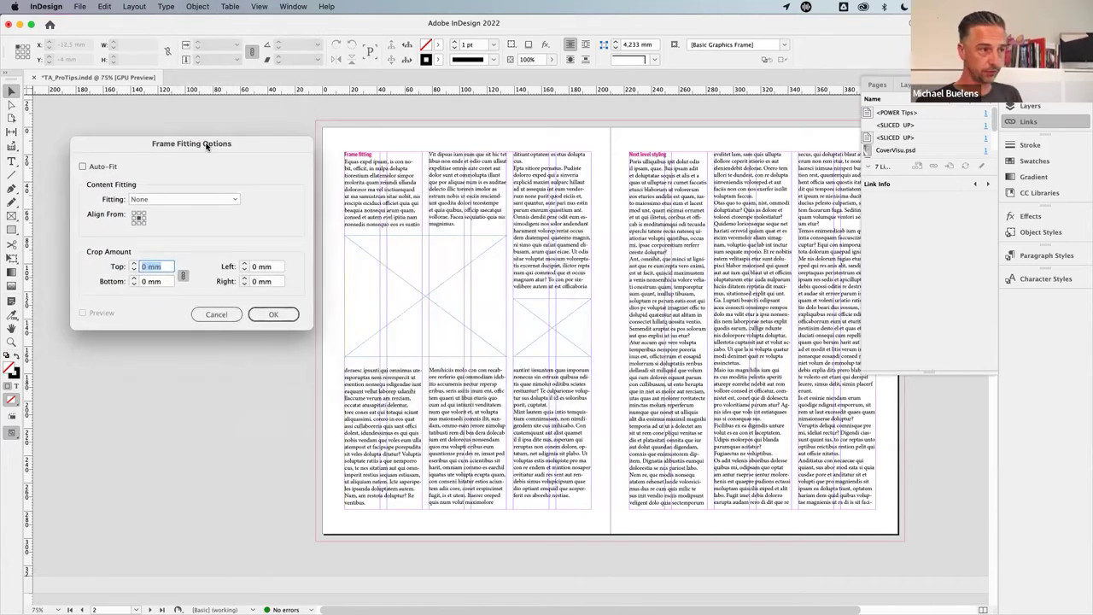
left_click(153, 200)
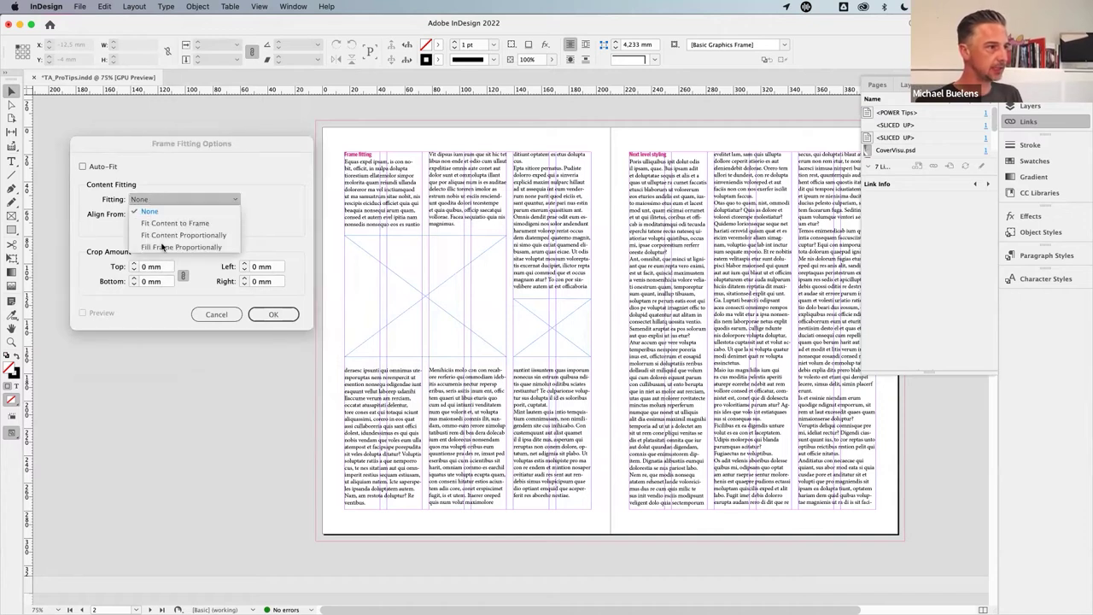
left_click(166, 246)
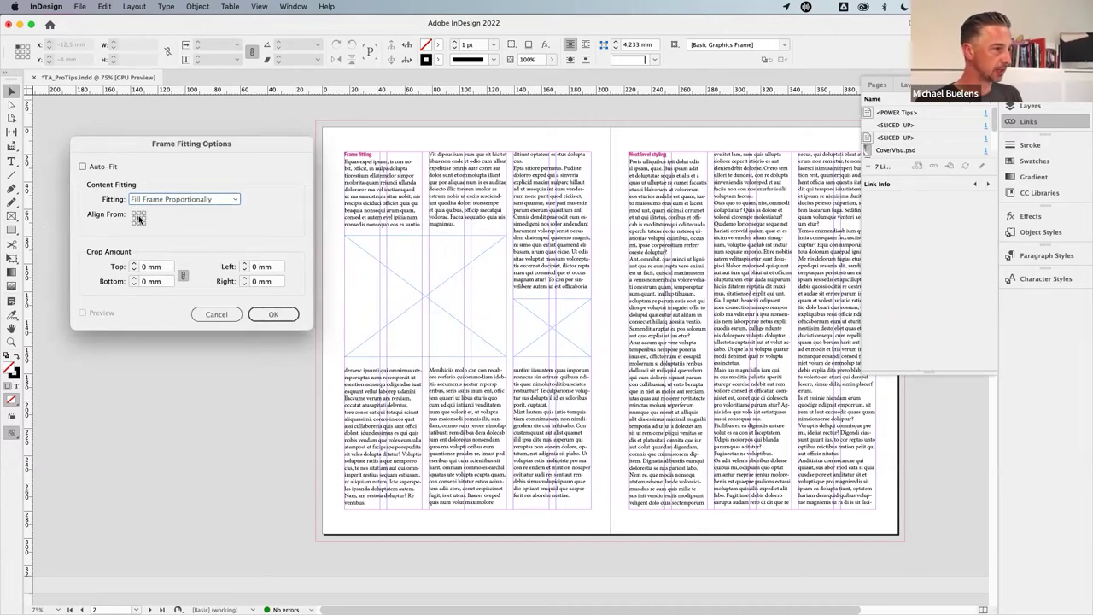
left_click(275, 316)
left_click(94, 168)
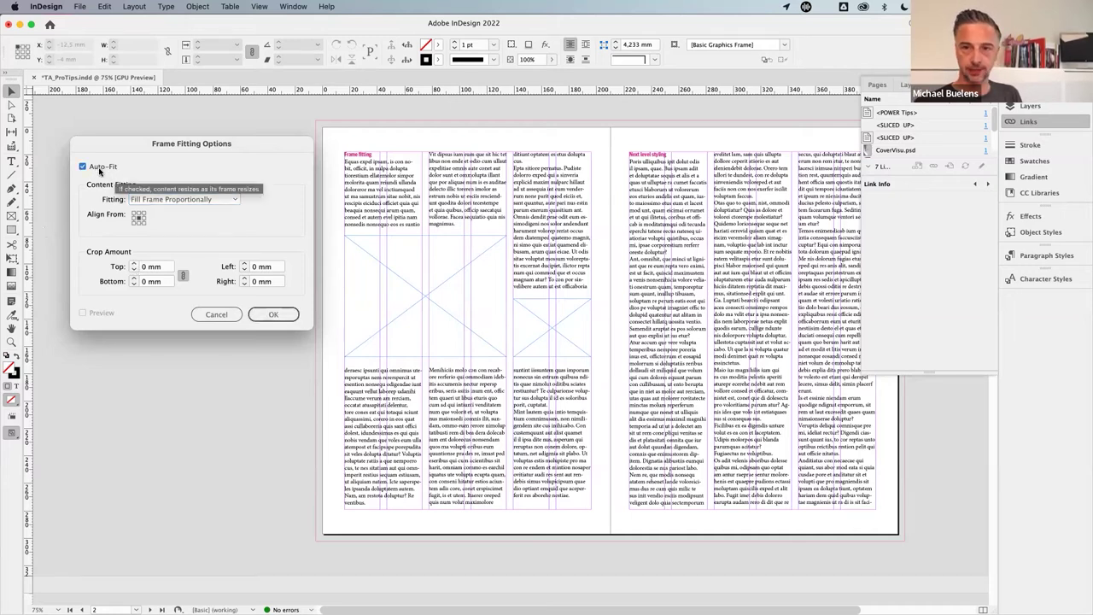
left_click(278, 314)
- Delete the two empty image frames on page 2
left_click_drag(289, 346, 561, 342)
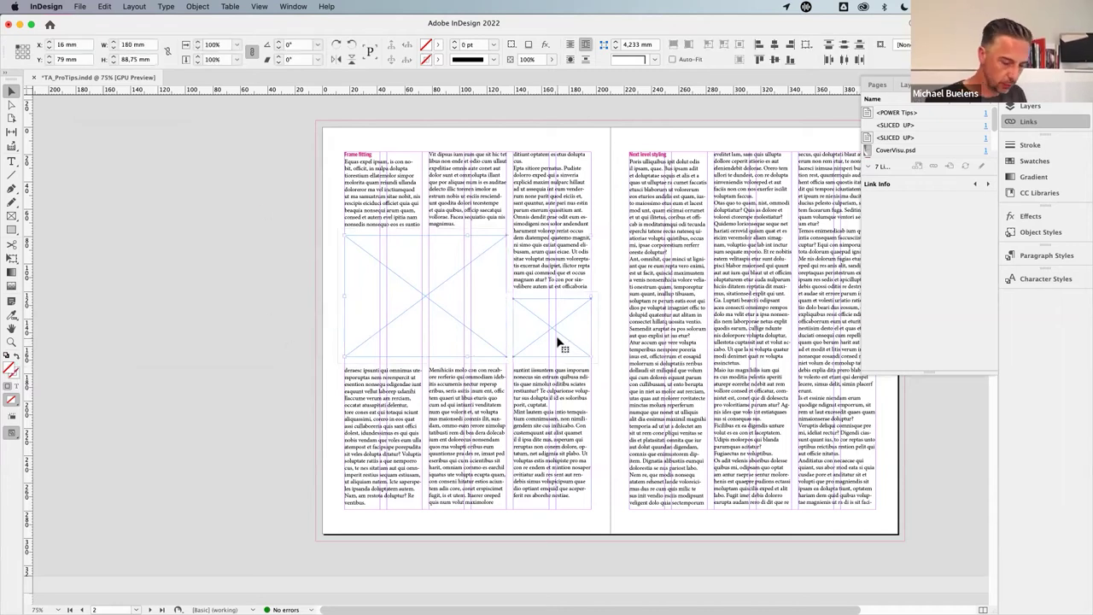
key("Delete")
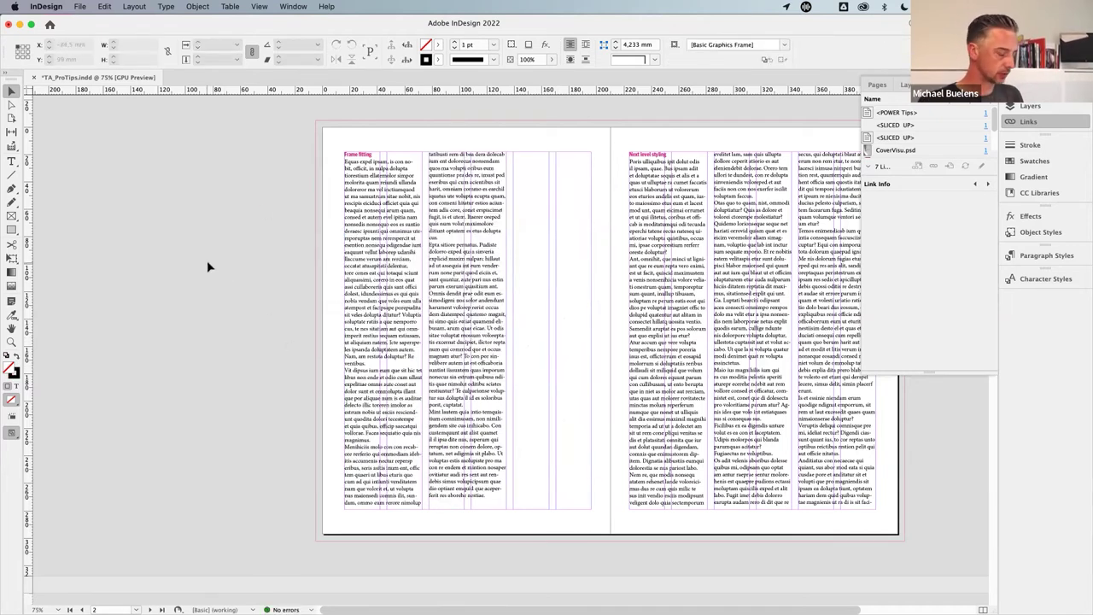
- Draw two empty frames on page 2: about 180 × 64.5 mm across all columns and about 118 × 92.5 mm below it
key("f")
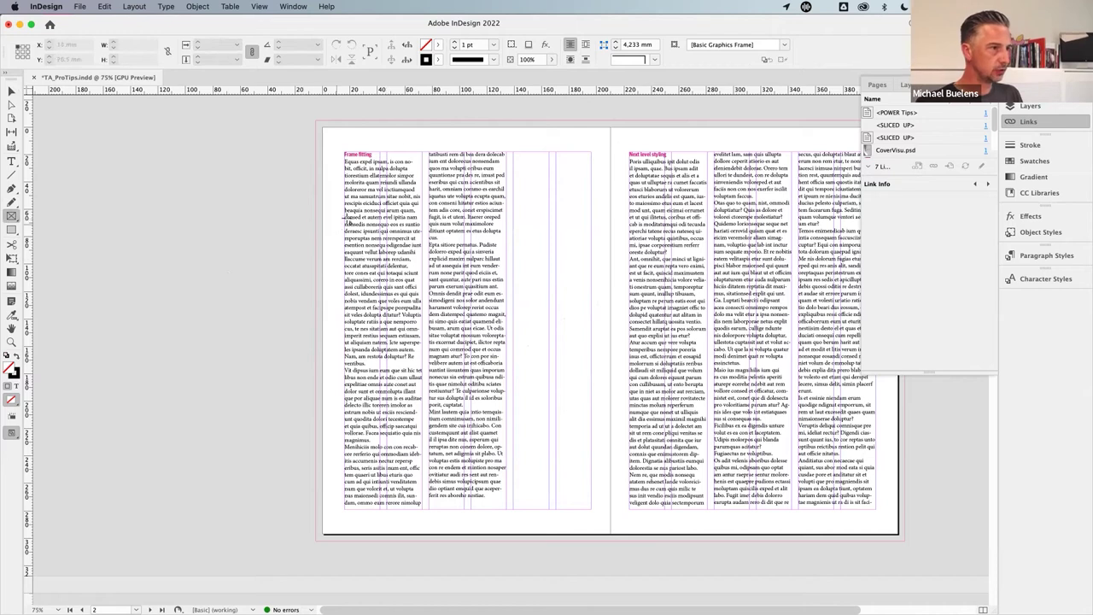
left_click_drag(344, 218, 590, 308)
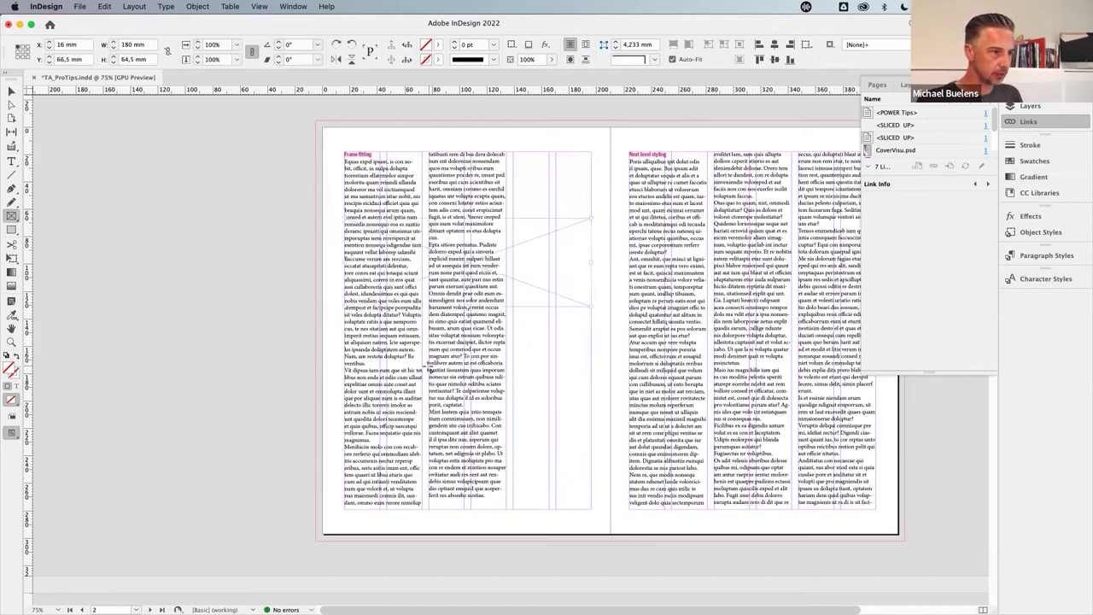
left_click_drag(427, 366, 589, 493)
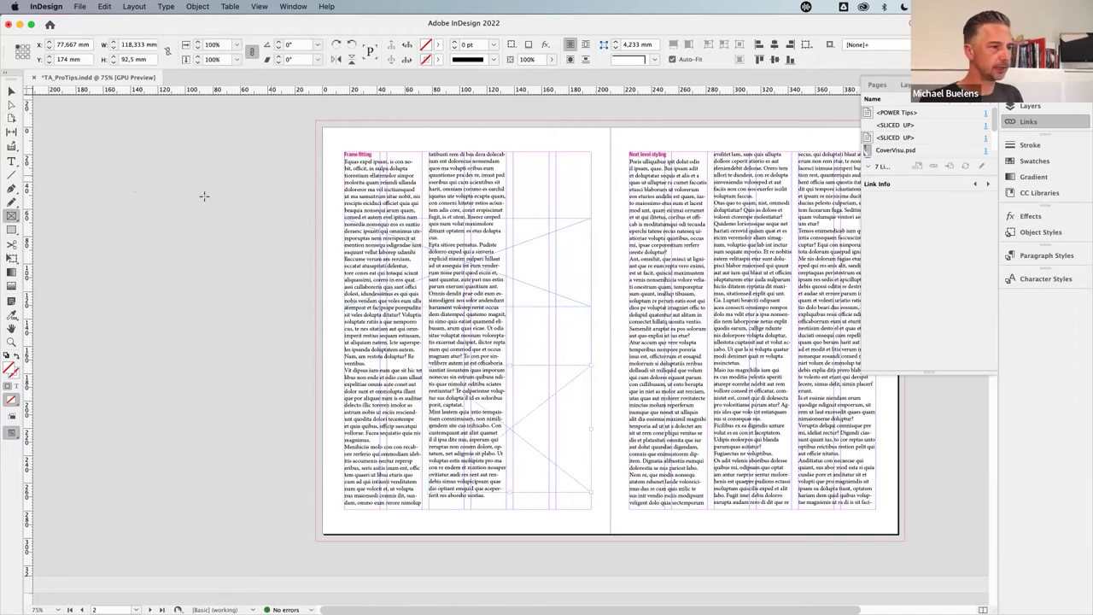
- With nothing selected, load the CMYK letterpress PSD, LP001.psd and the Thai type letterpress PSD from the Links folder for placing
key("super+shift+a")
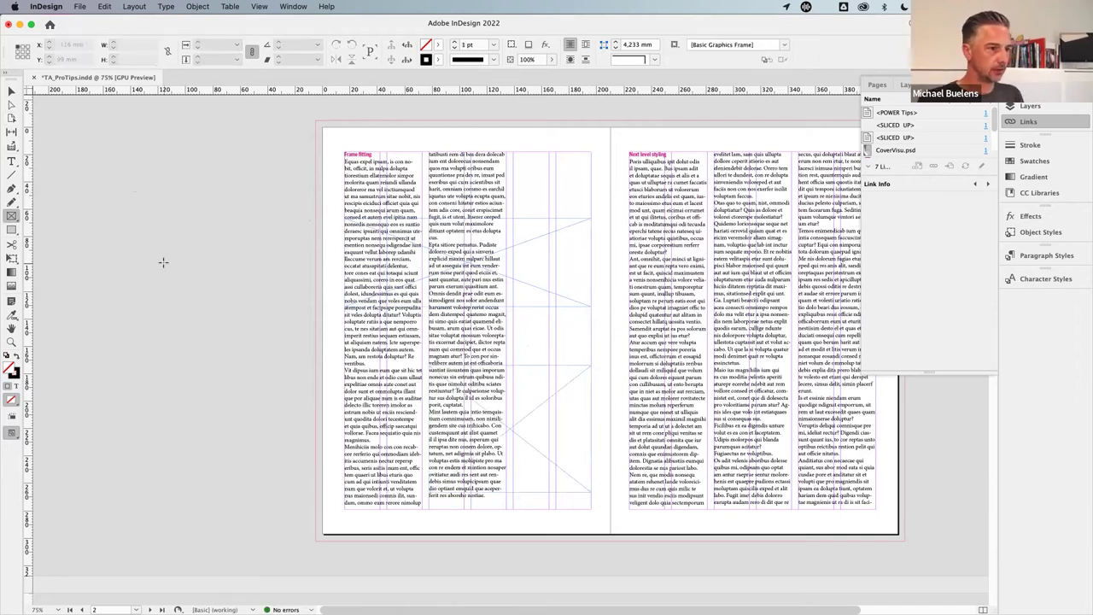
key("super+d")
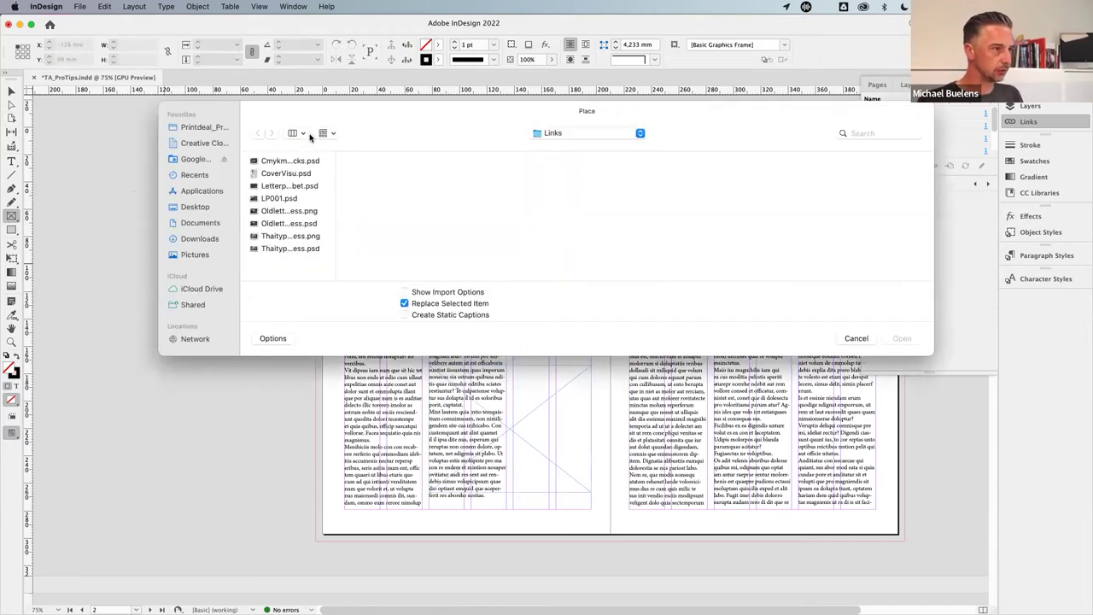
left_click(287, 161)
left_click(278, 211, "super")
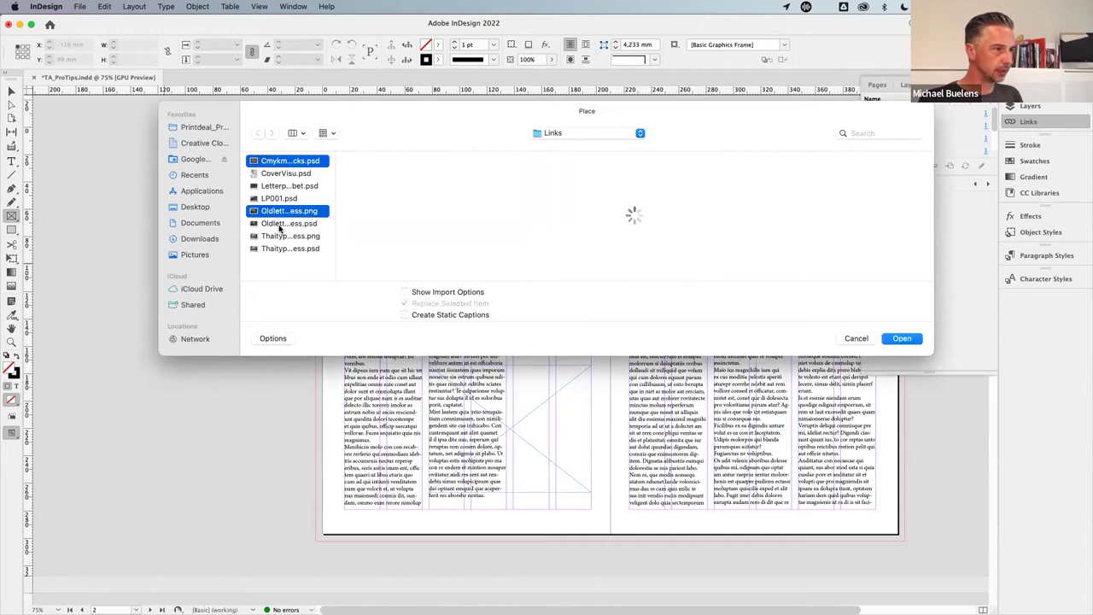
left_click(285, 211, "super")
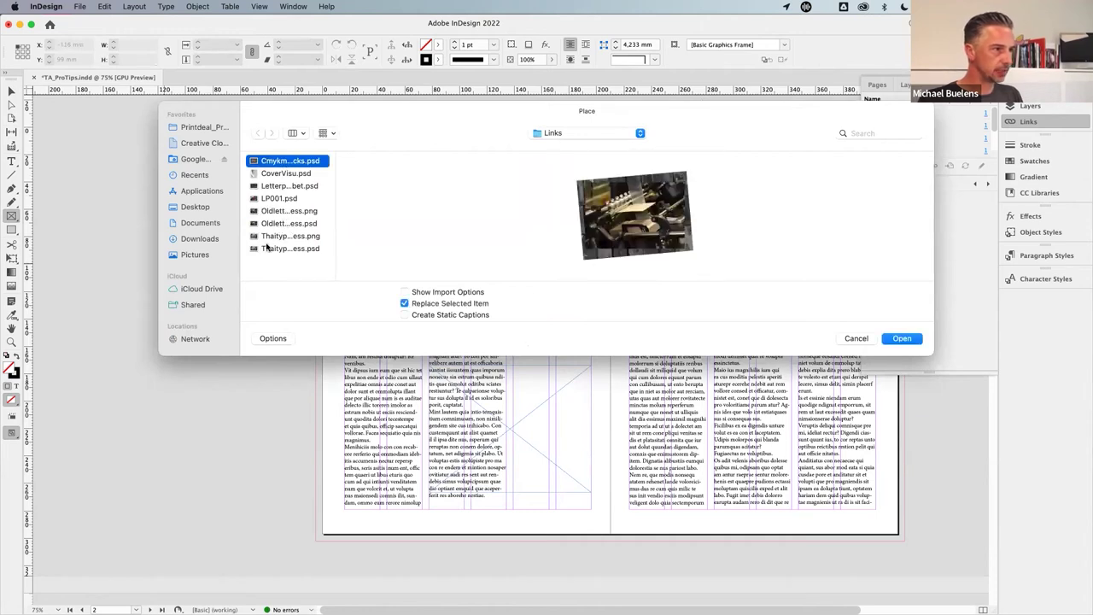
left_click(273, 200, "super")
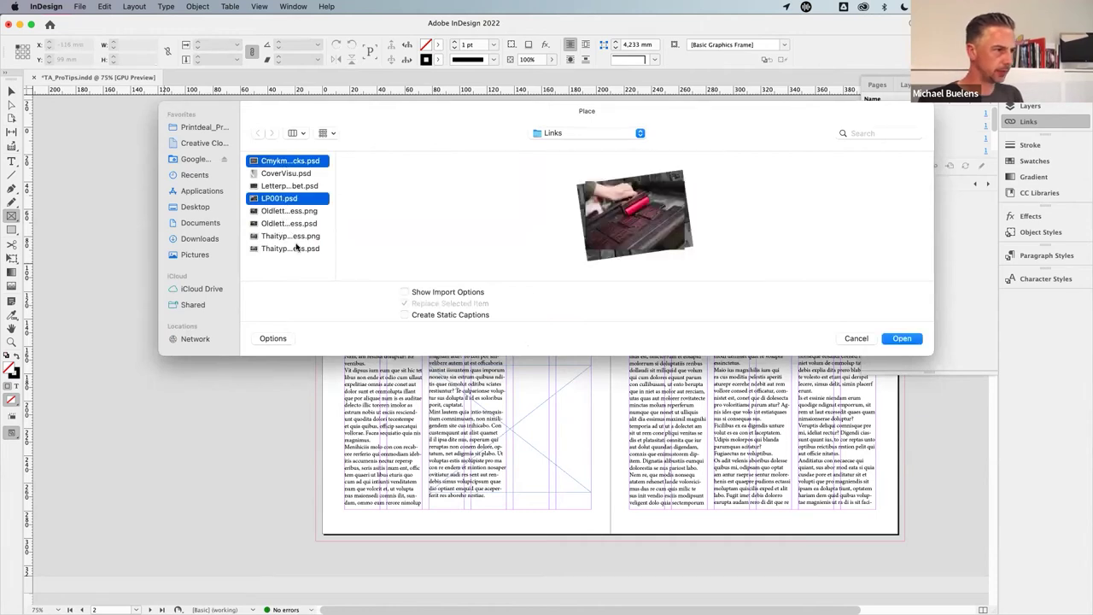
left_click(288, 248, "super")
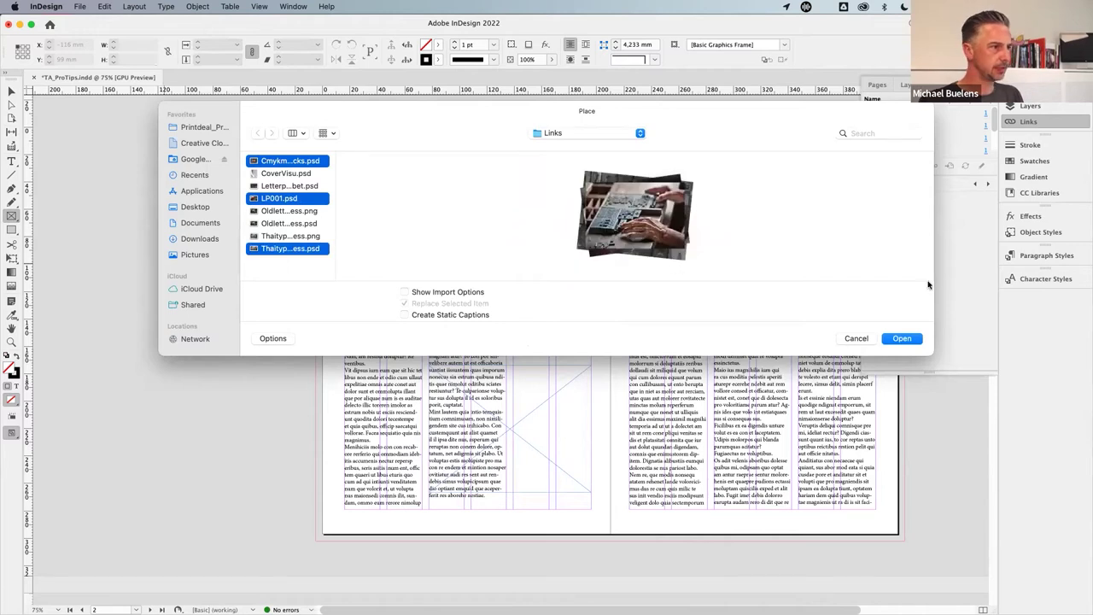
left_click(900, 340)
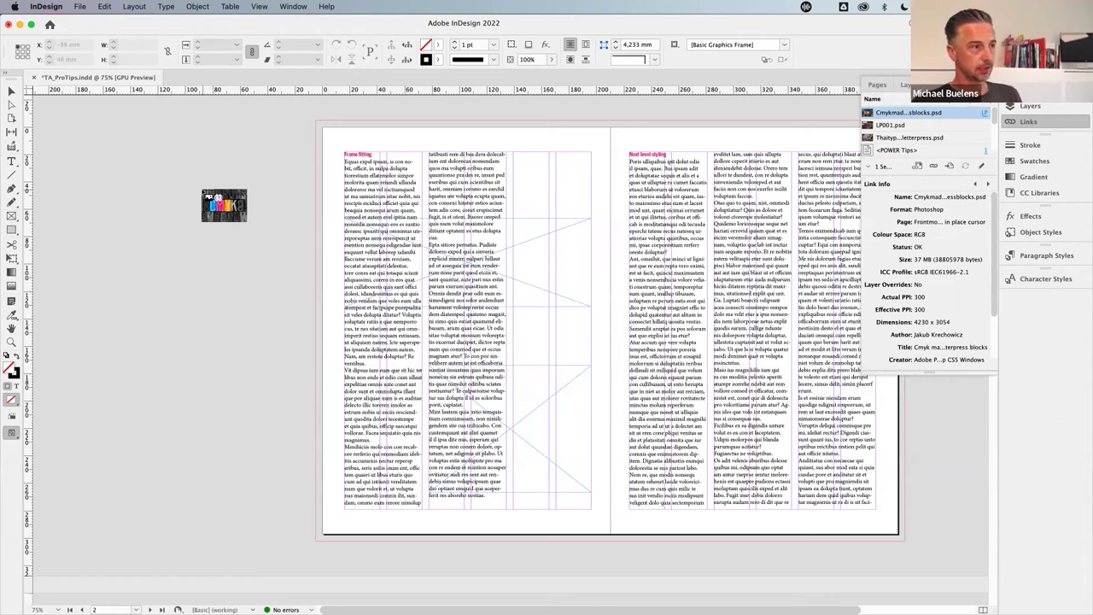
- Cycle back and forth through the images loaded in the place cursor, ending with the CMYK image ready to place
key("Right")
key("Right")
key("Left")
key("Right")
key("Left")
key("Right")
key("Left")
key("Right")
key("Left")
key("Right")
key("Right")
key("Right")
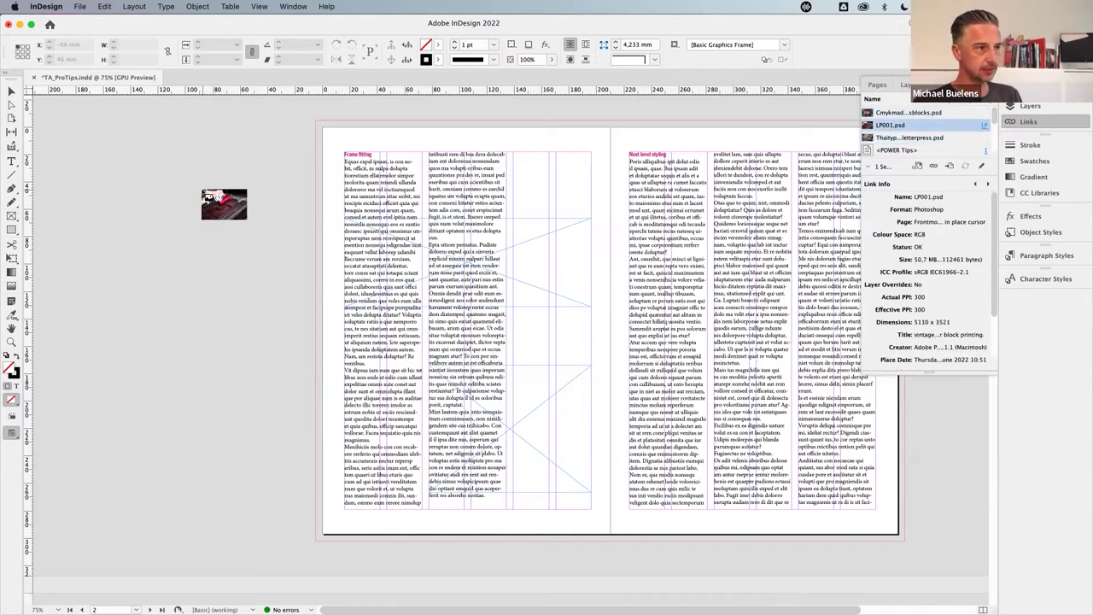
key("Left")
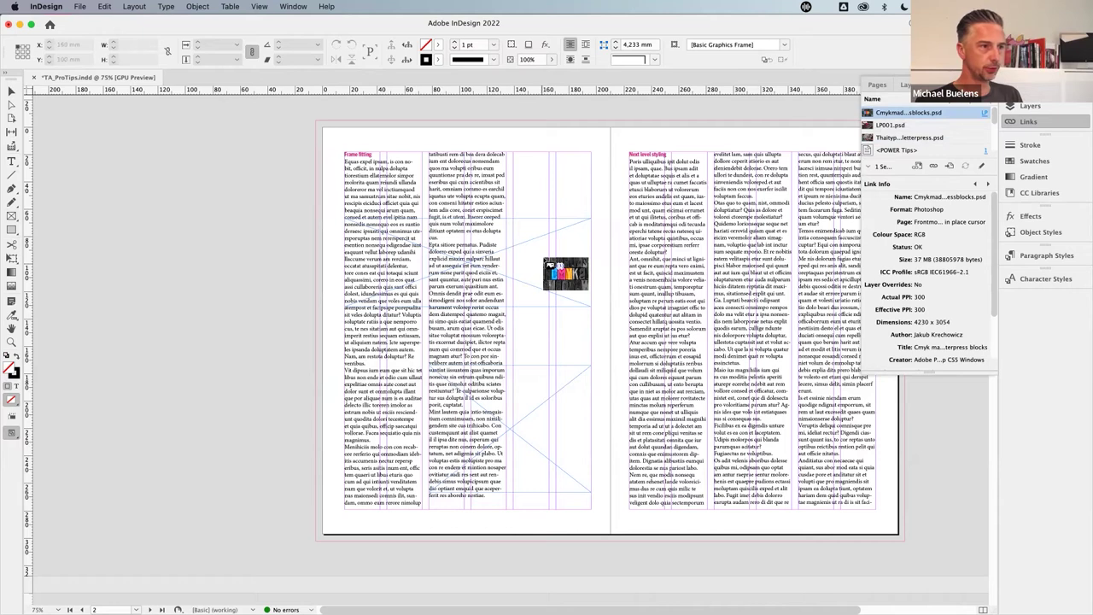
- Place the CMYK image in the wide frame, LP001.psd in the lower frame, and the Thai type image in a pasteboard frame about 64 × 250 mm
left_click(548, 258)
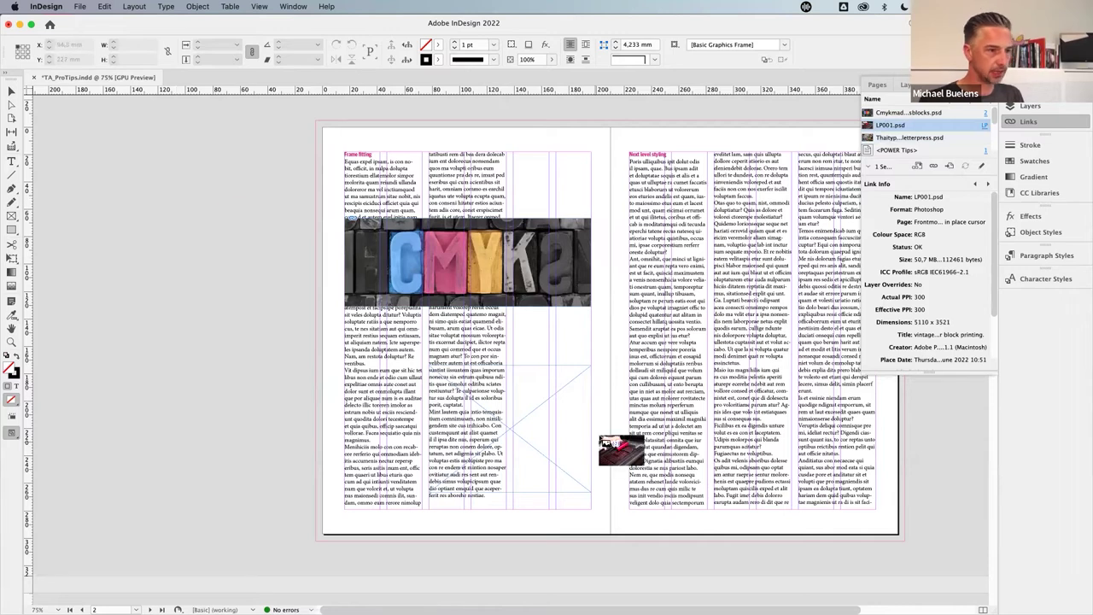
left_click(557, 436)
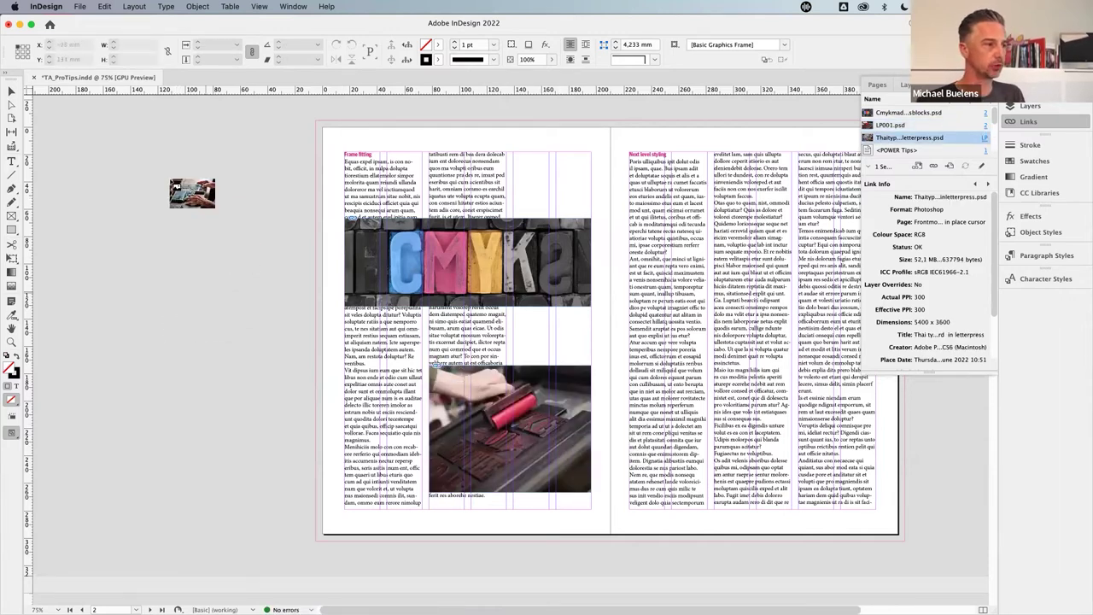
left_click_drag(76, 175, 162, 518)
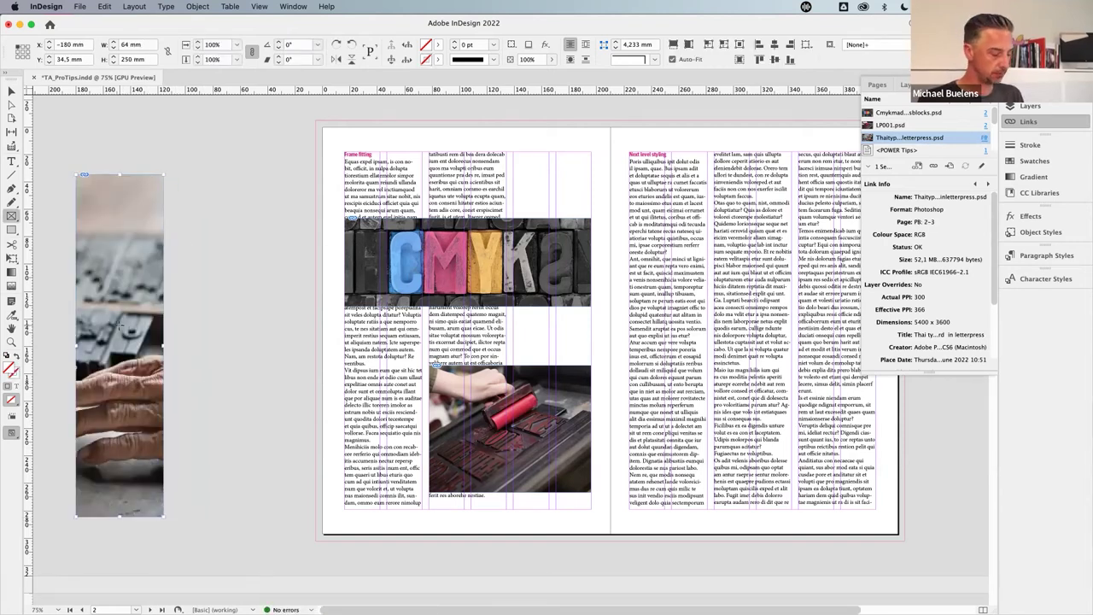
- Reposition the Thai type image inside its pasteboard frame, and move the frame to about X -93 mm, Y 20 mm
left_click_drag(119, 343, 244, 353)
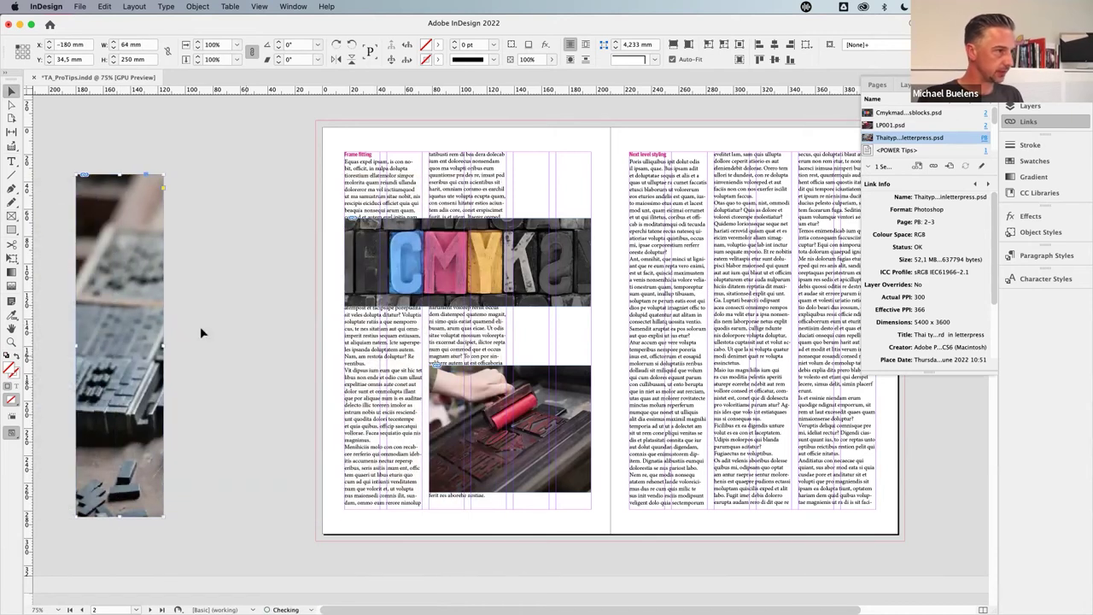
left_click(257, 277)
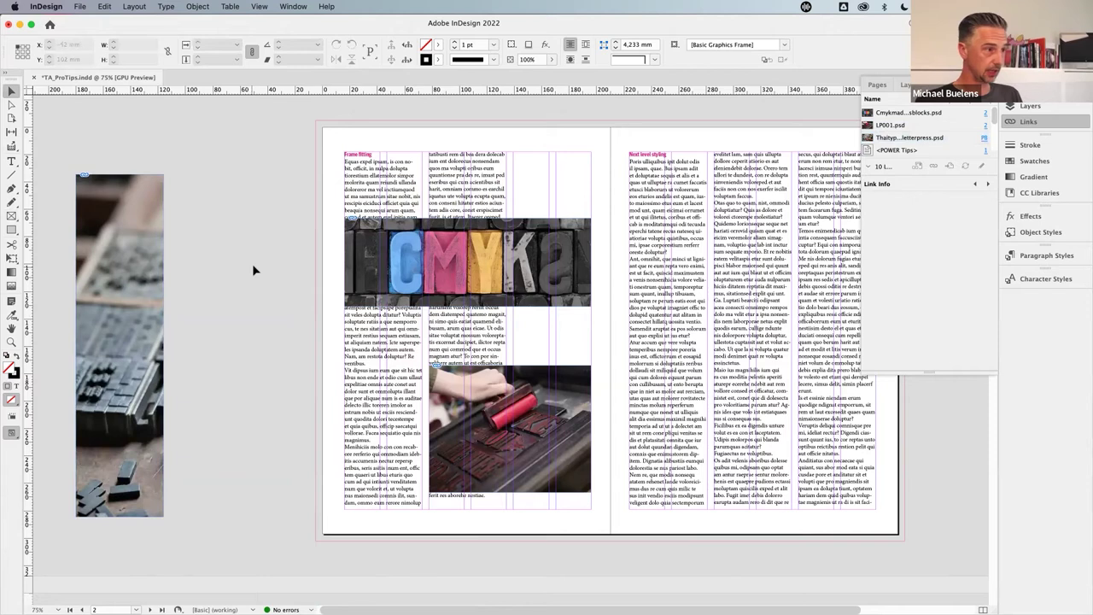
left_click_drag(124, 220, 218, 208)
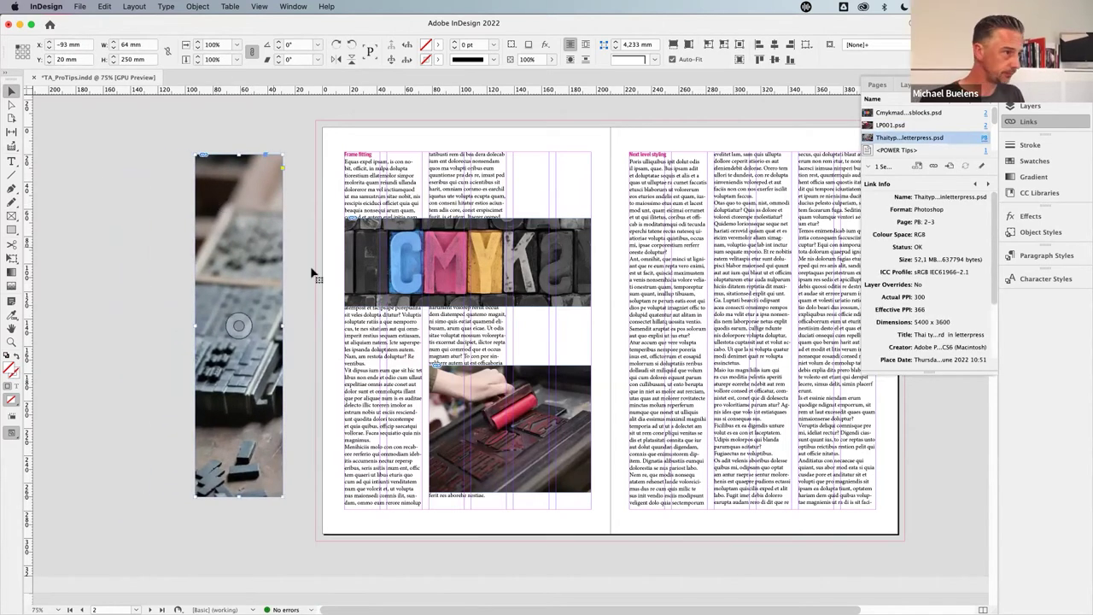
left_click(163, 228)
- Enlarge the CMYK image frame on page 2 to about 180 × 67.5 mm by extending its lower edge
left_click(372, 303)
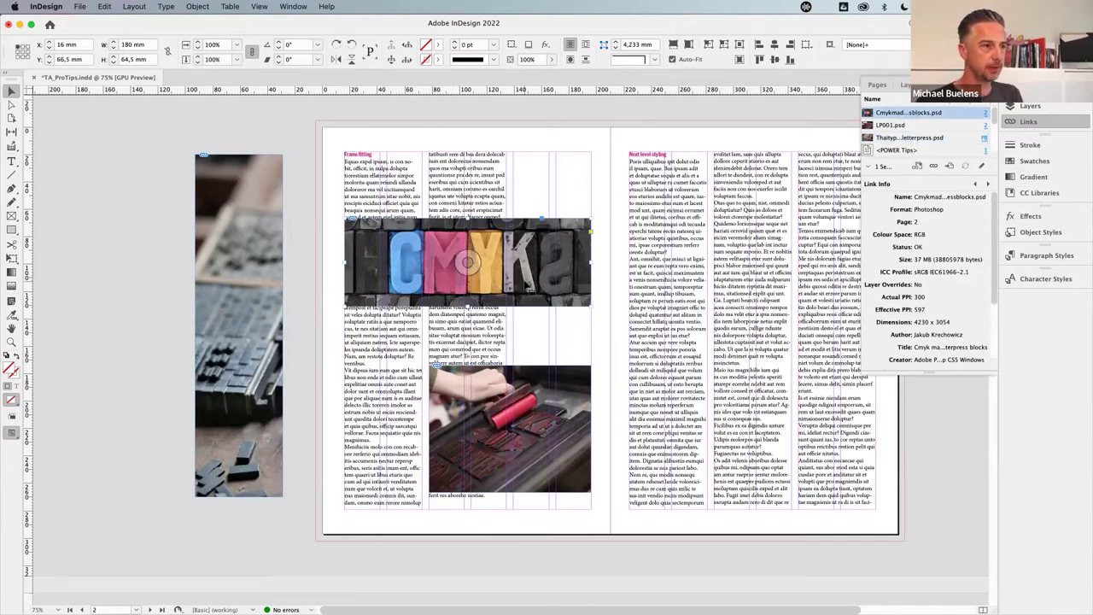
mouse_move(590, 304)
left_mouse_down()
mouse_move(501, 318)
mouse_move(405, 353)
mouse_move(573, 335)
mouse_move(584, 318)
left_mouse_up()
left_click_drag(526, 313, 592, 312)
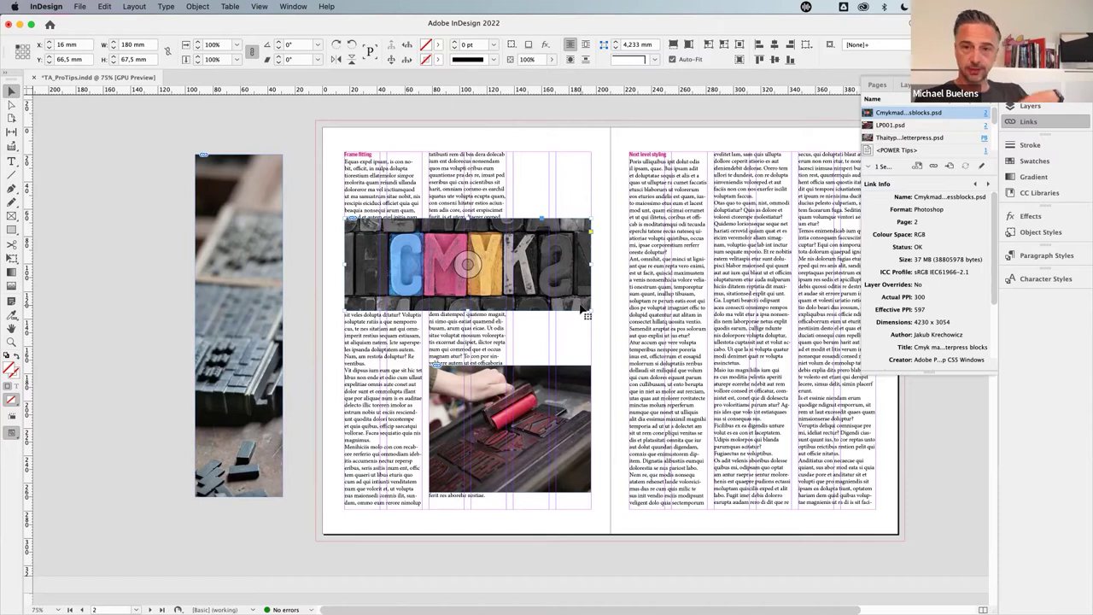
left_click(198, 7)
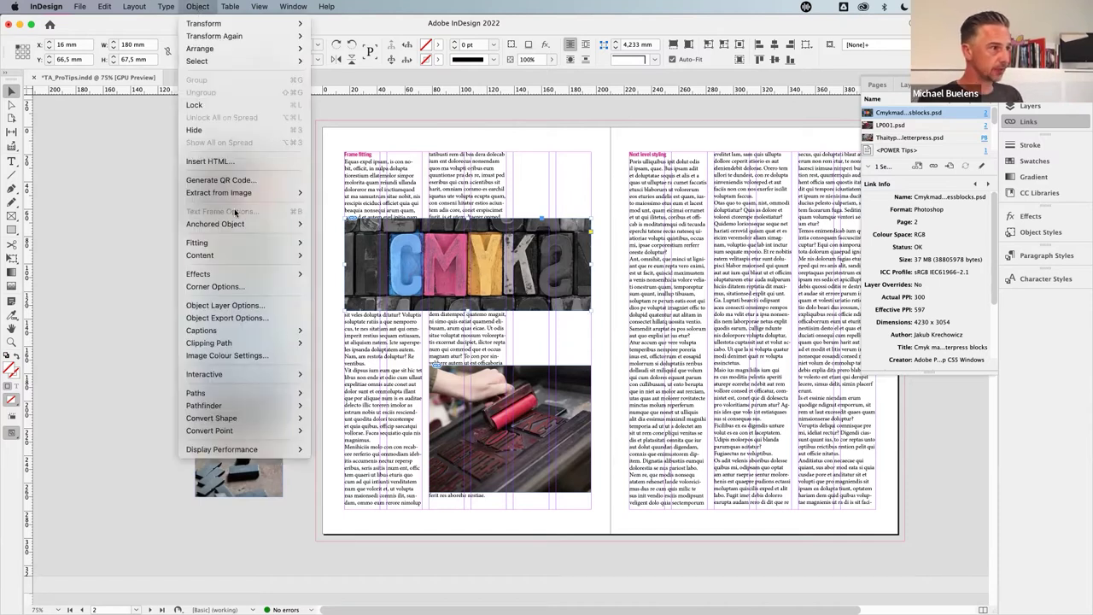
mouse_move(214, 243)
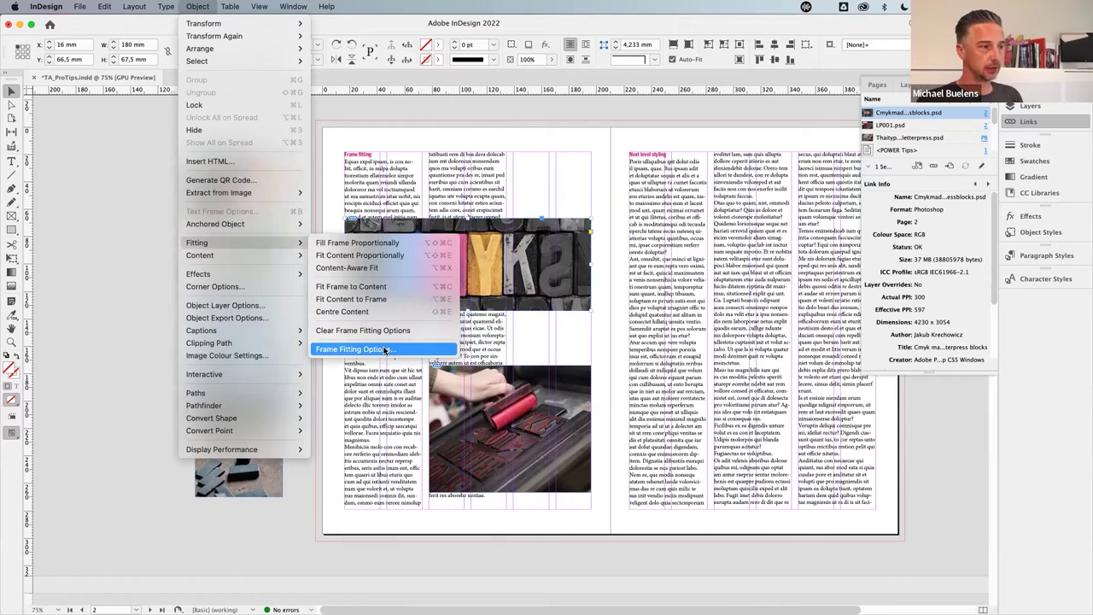
left_click(141, 242)
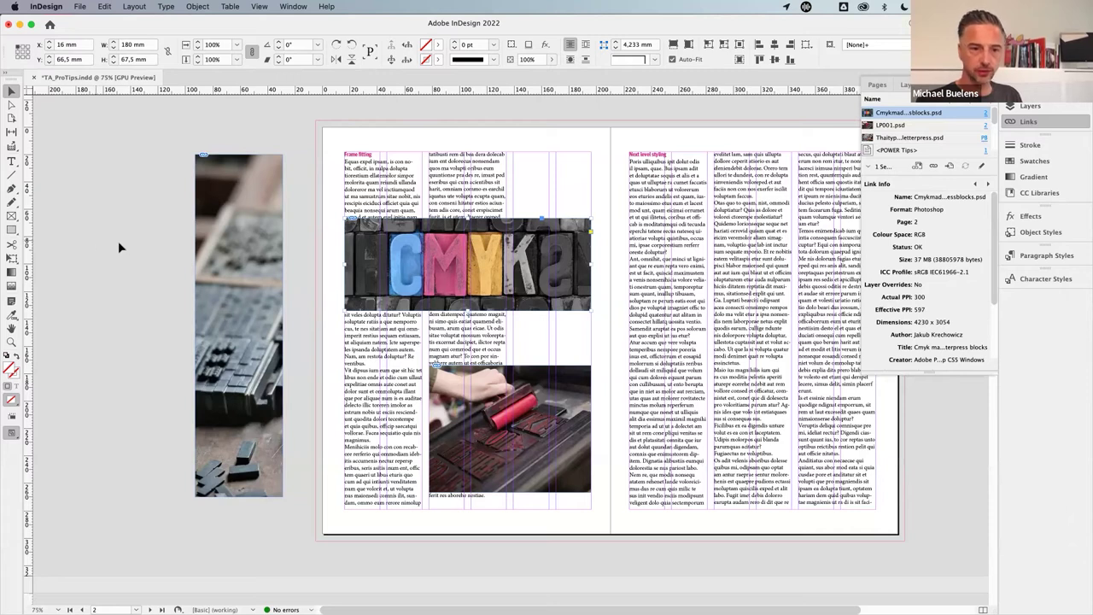
left_click(129, 285)
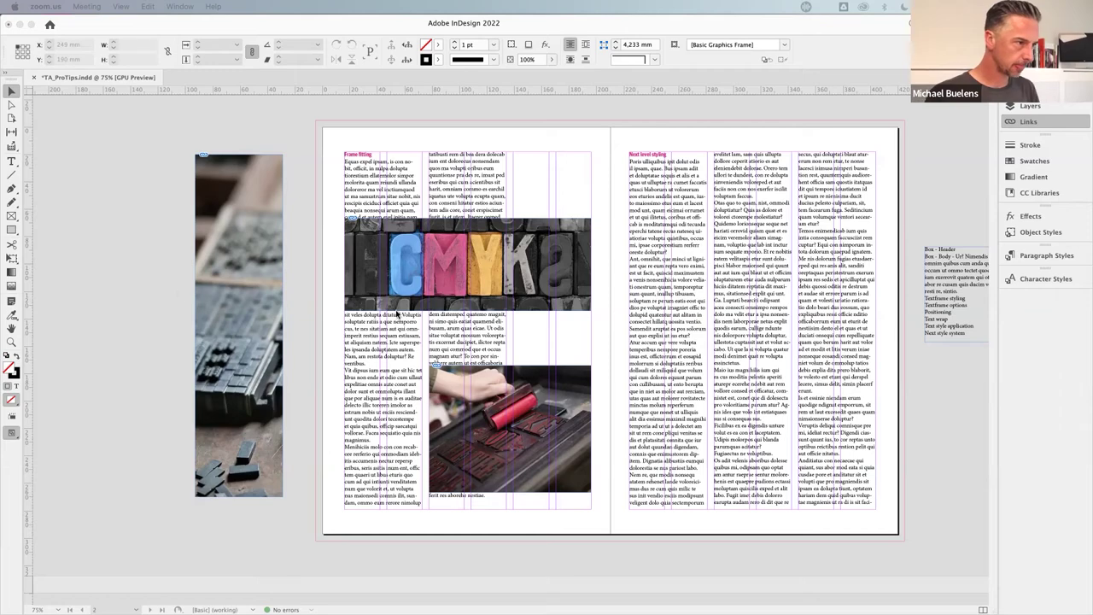
key("super+shift+d")
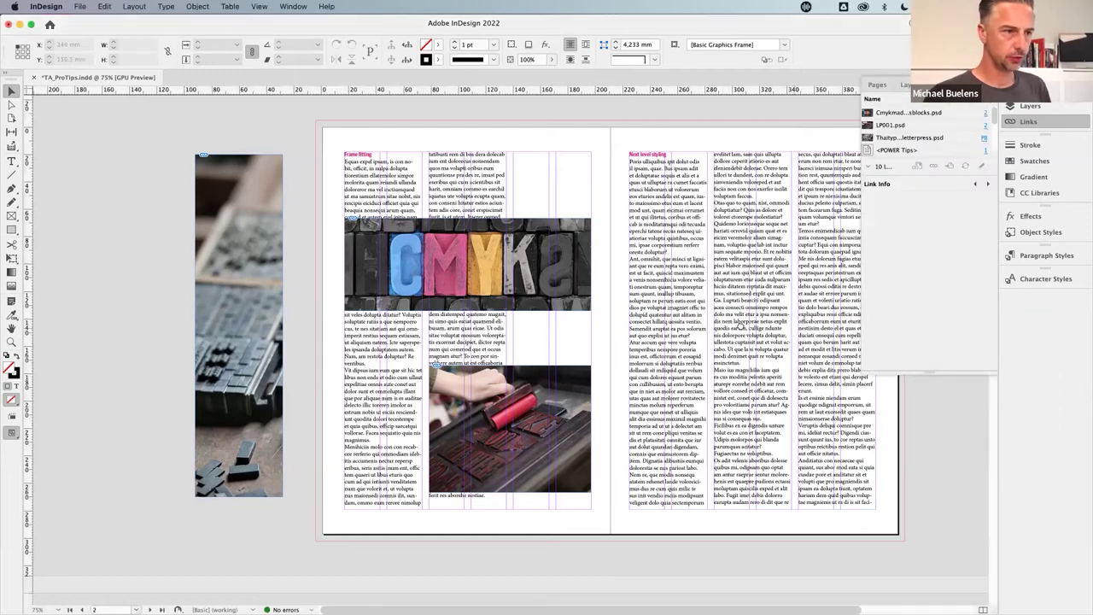
scroll(733, 344, "right", 5)
scroll(622, 439, "left", 4)
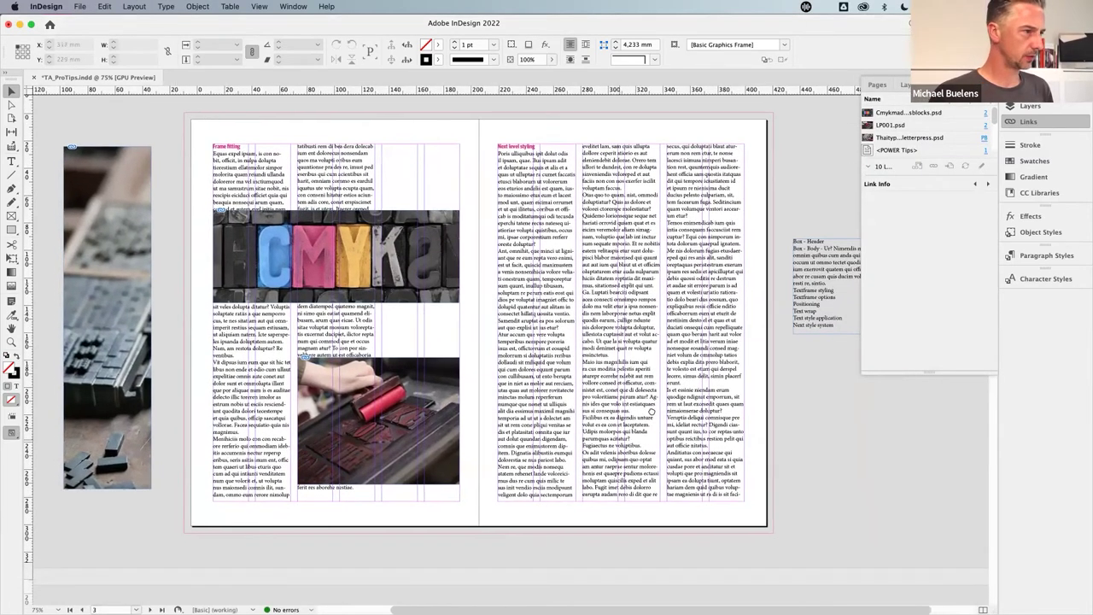
scroll(680, 430, "up", 1)
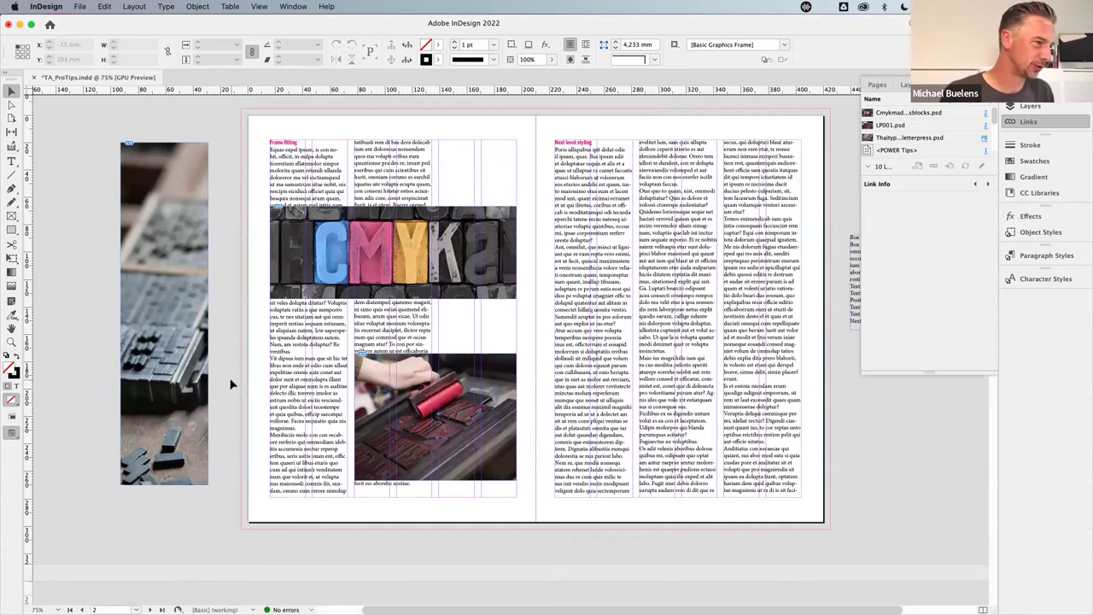
scroll(546, 435, "down", 10)
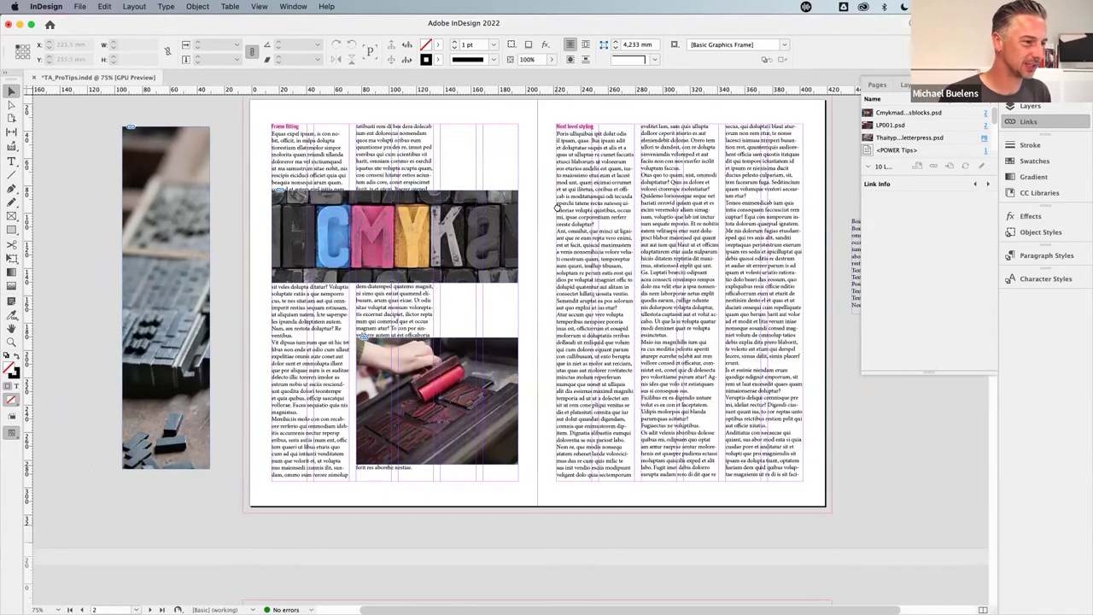
key("shift+Page_Up")
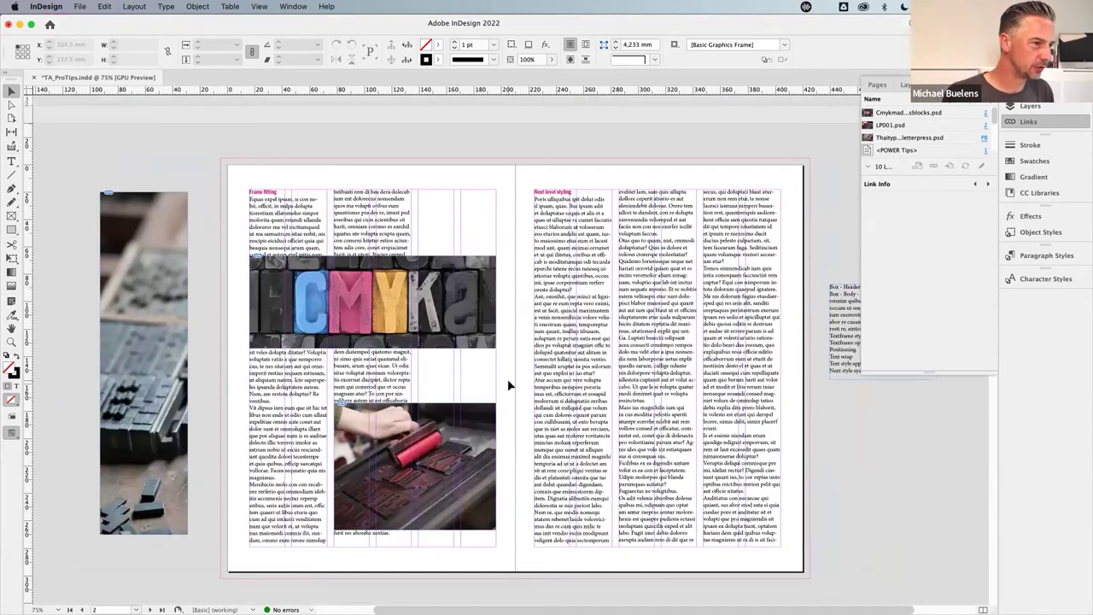
scroll(579, 441, "down", 1)
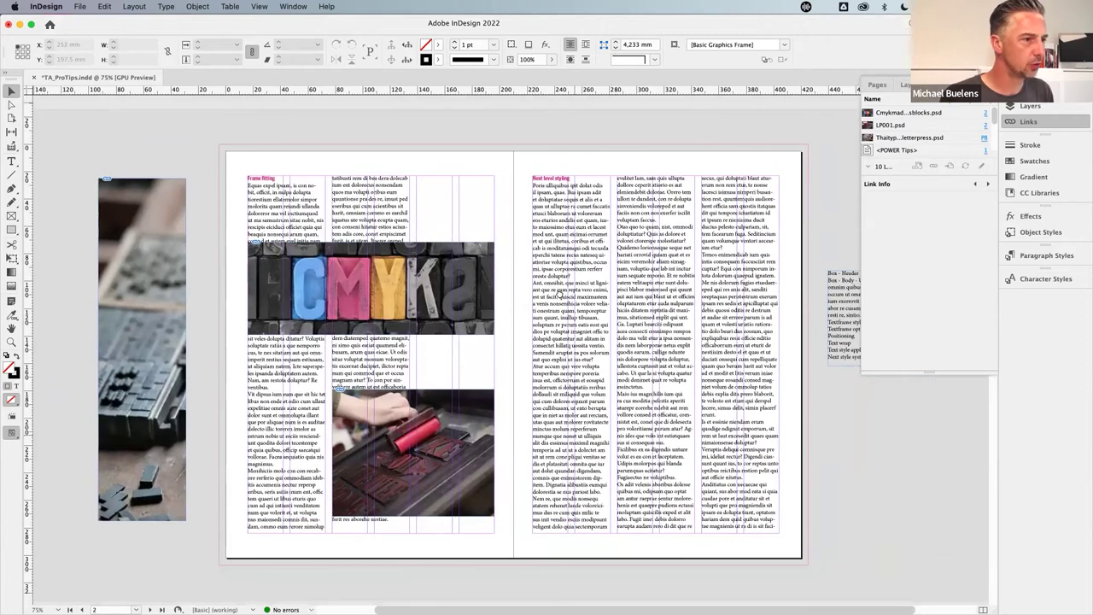
scroll(579, 351, "down", 6)
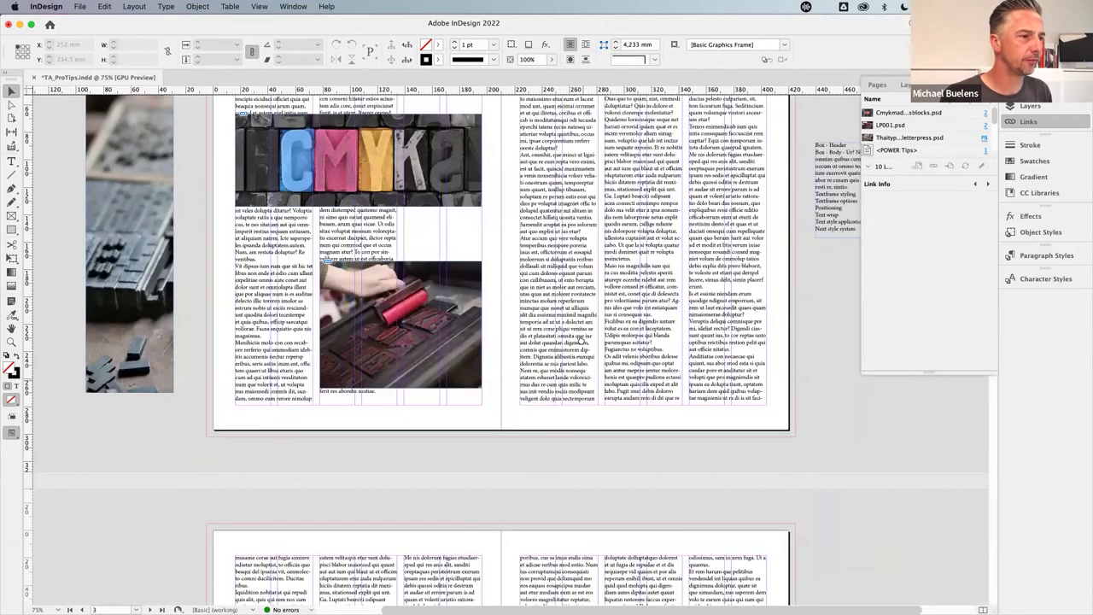
scroll(580, 228, "down", 9)
scroll(578, 228, "down", 6)
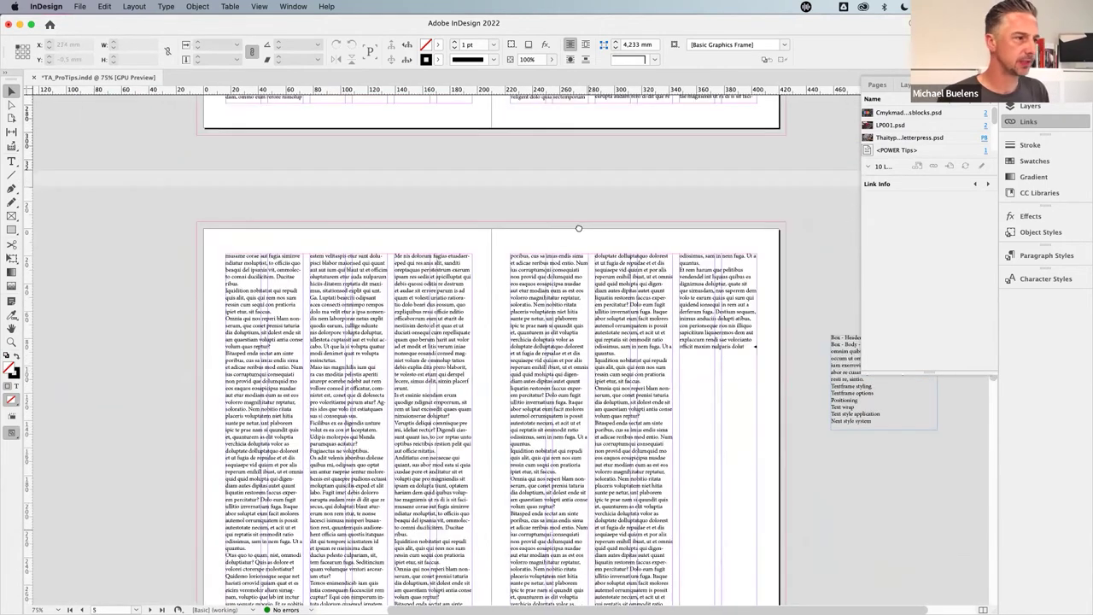
scroll(571, 600, "up", 2)
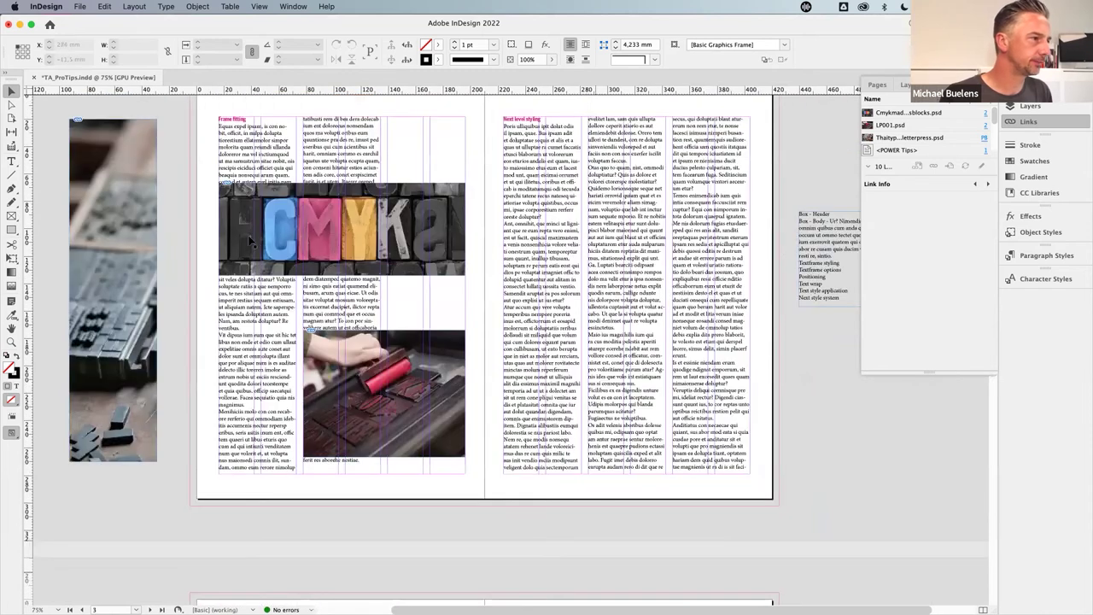
- Delete the CMYK and LP001 images from page 2 and the Thai type image from the pasteboard
left_click(252, 243)
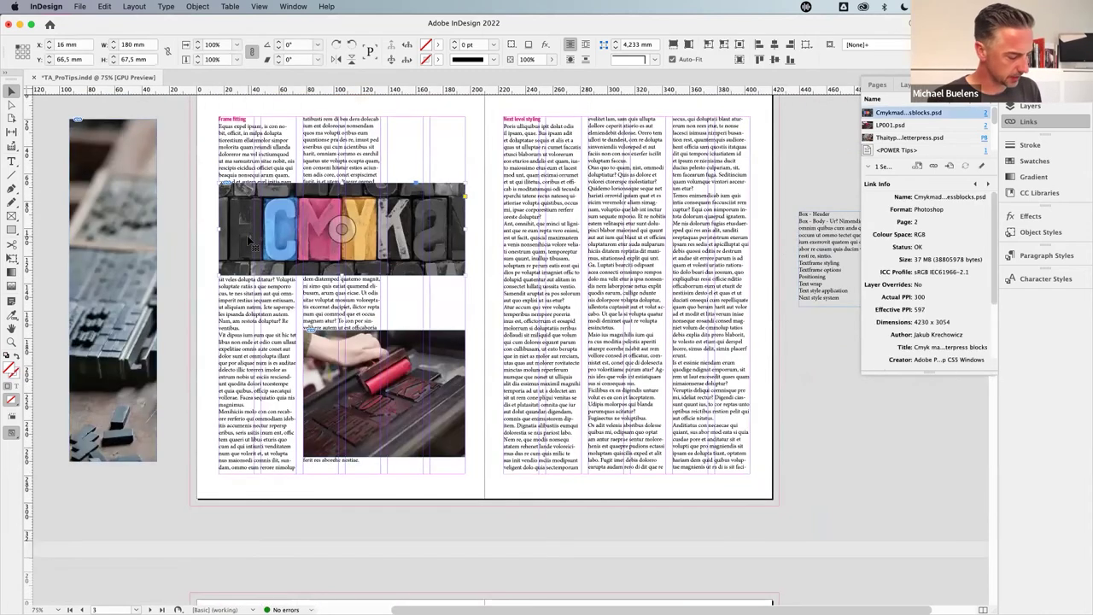
left_click(452, 419, "shift")
key("BackSpace")
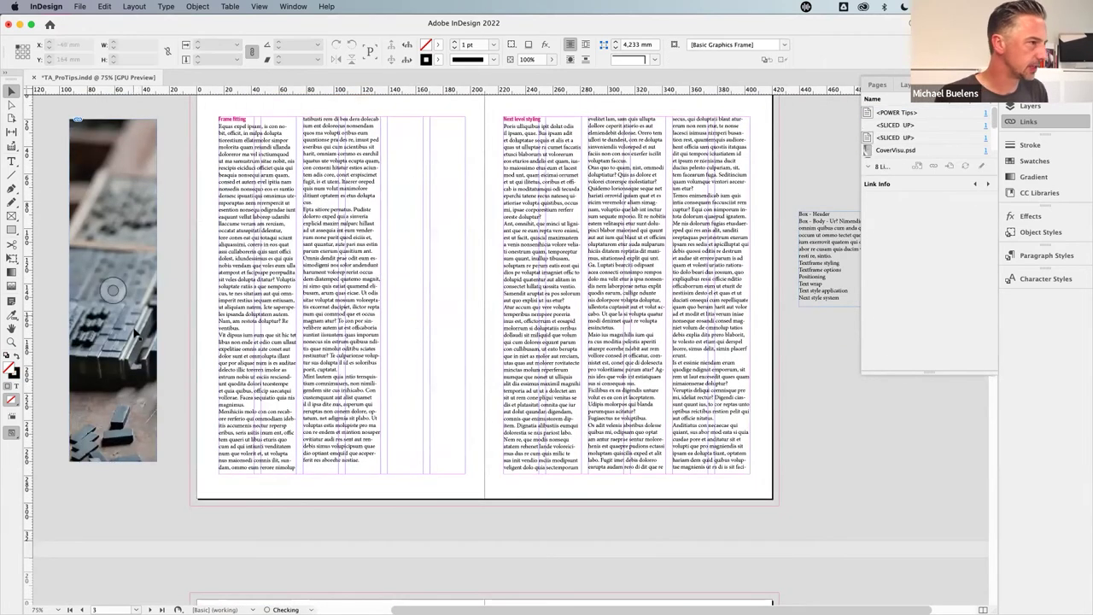
left_click(137, 359)
key("BackSpace")
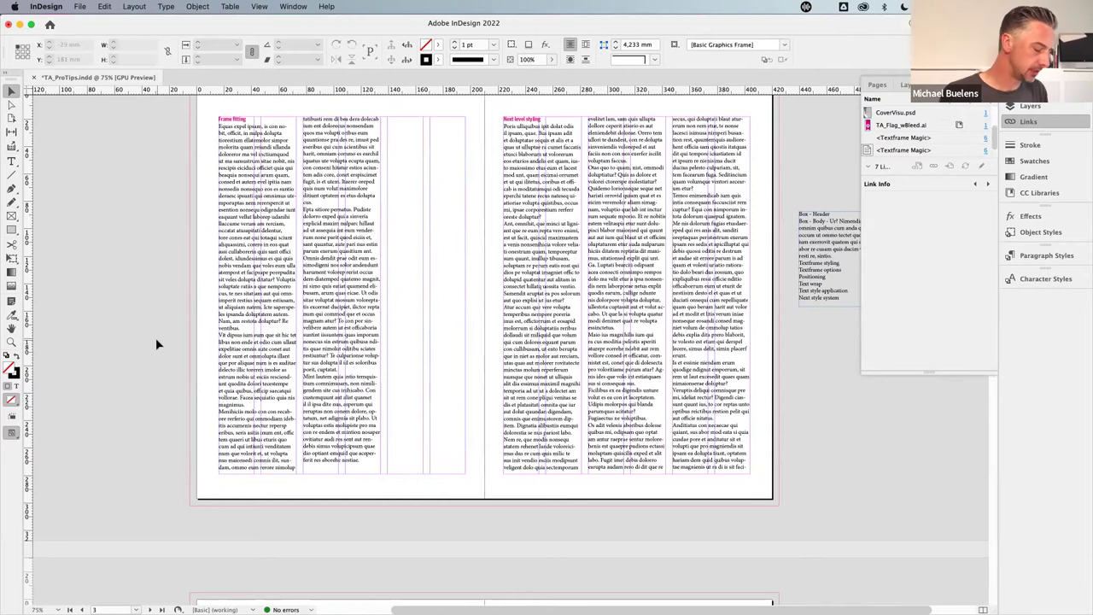
- Load the CMYK blocks, Letterpressalphabet.psd, old letterpress and Thai type PSD images from the Links folder for placing together
key("super+d")
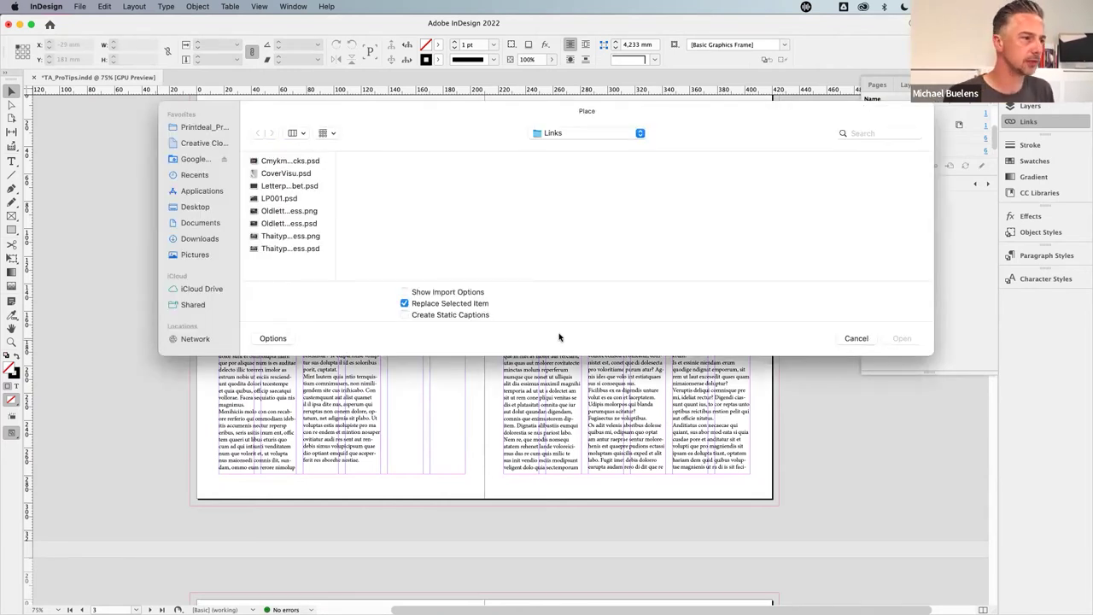
left_click(299, 250)
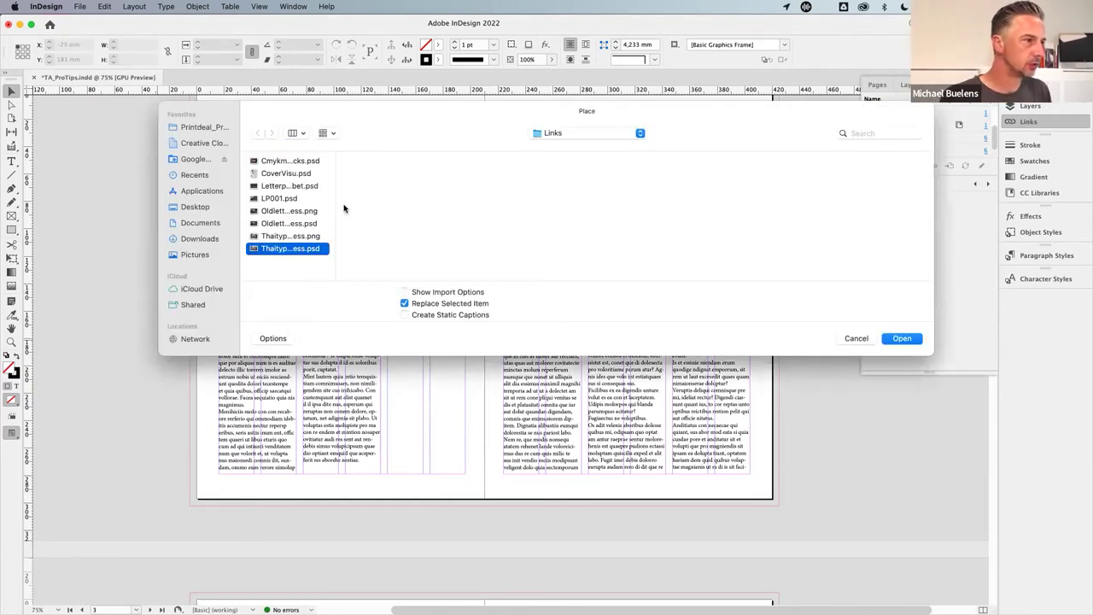
left_click(293, 224, "super")
left_click(281, 188, "super")
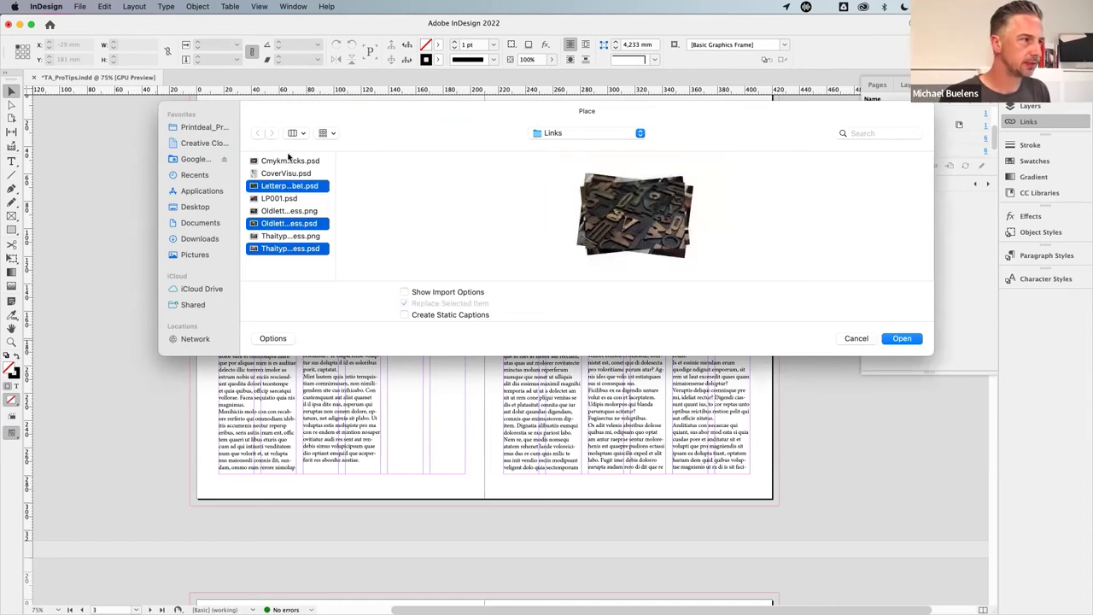
left_click(289, 162, "super")
left_click(901, 339)
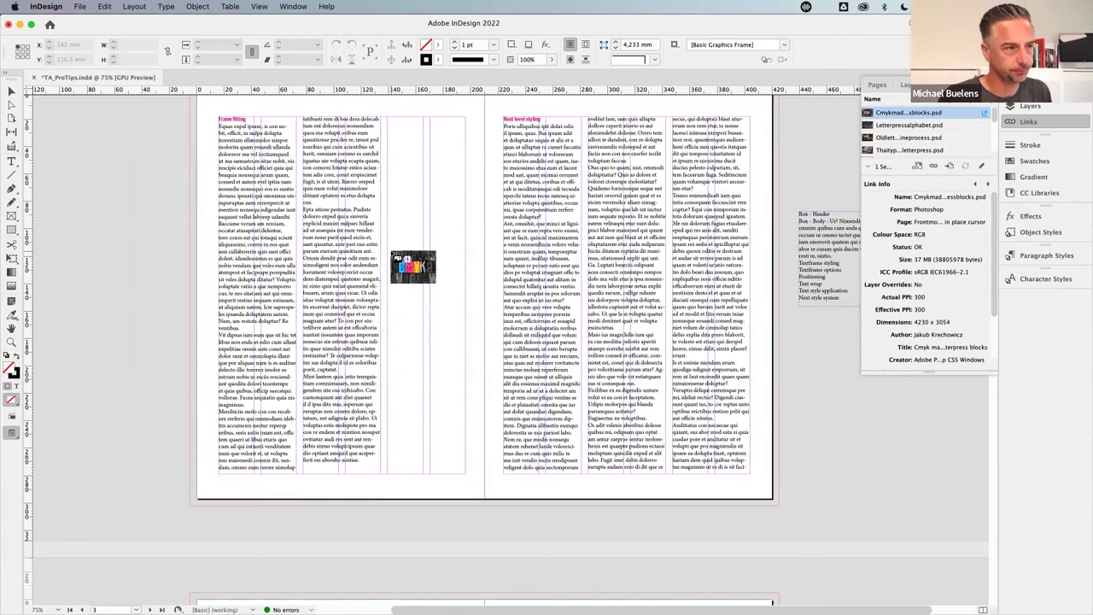
- Cycle back and forth through the four loaded images to preview each one in the place cursor
key("Right")
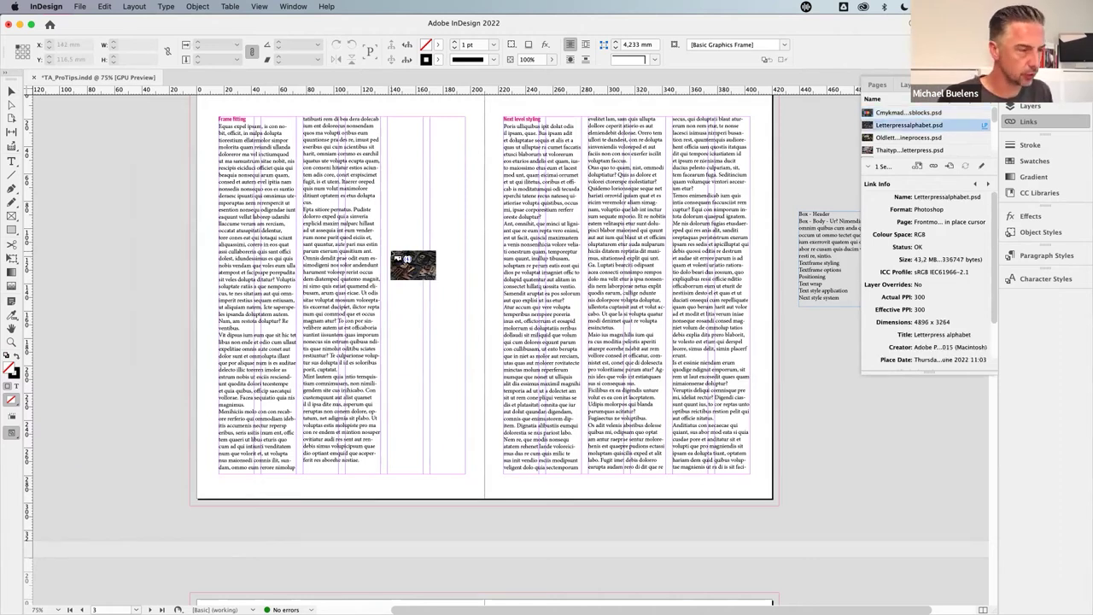
key("Left")
key("Right")
key("Right")
key("Right")
key("Right")
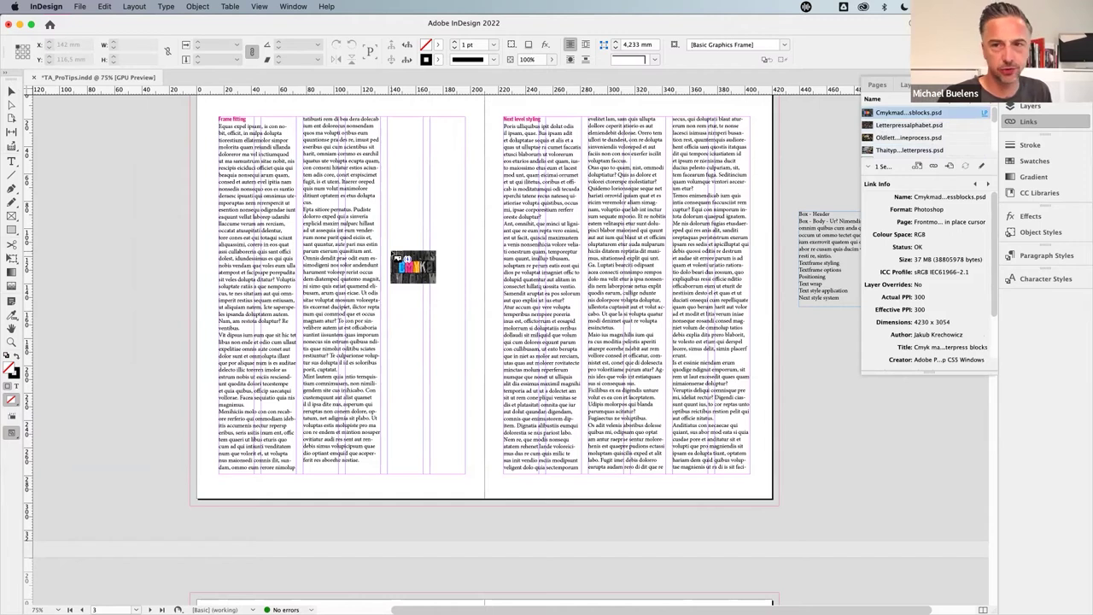
key("Left")
key("Left")
key("Left")
key("Right")
key("Right")
key("Left")
key("Left")
key("Right")
key("Left")
key("Right")
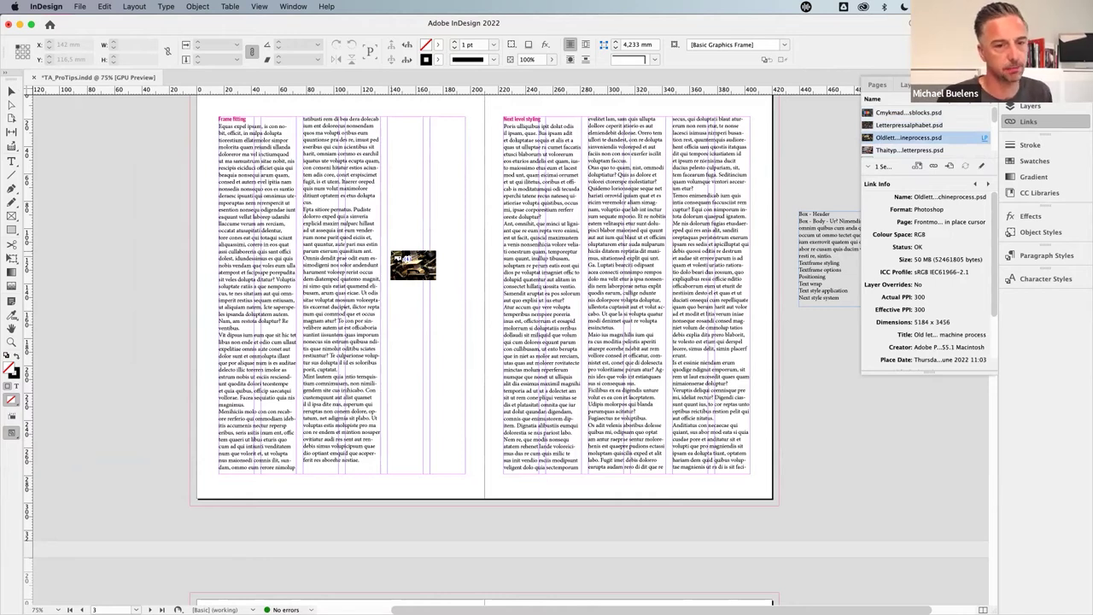
key("Left")
key("Right")
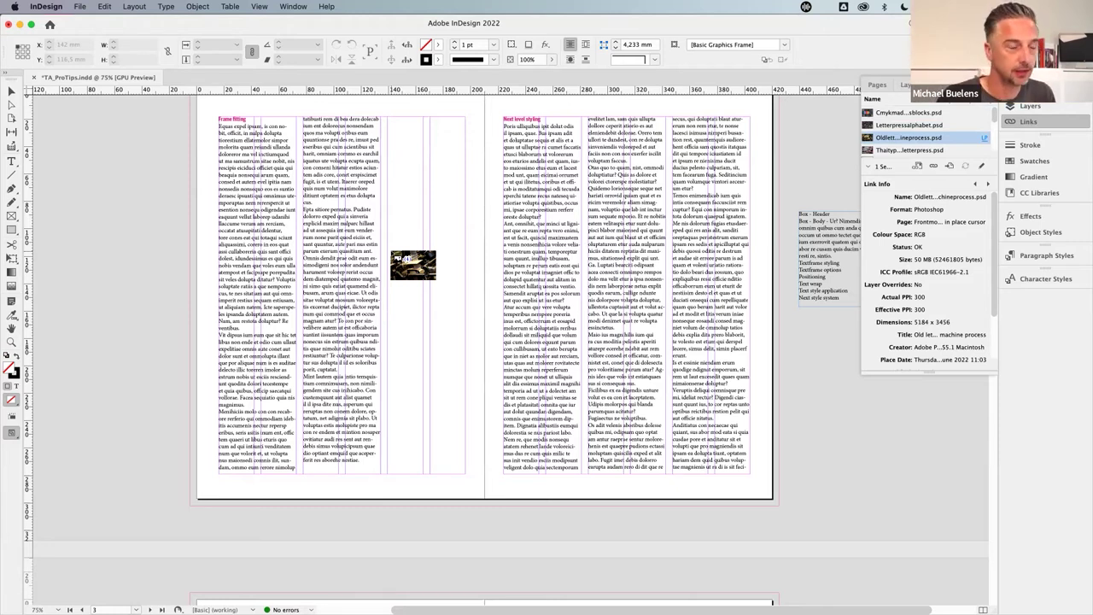
key("Escape")
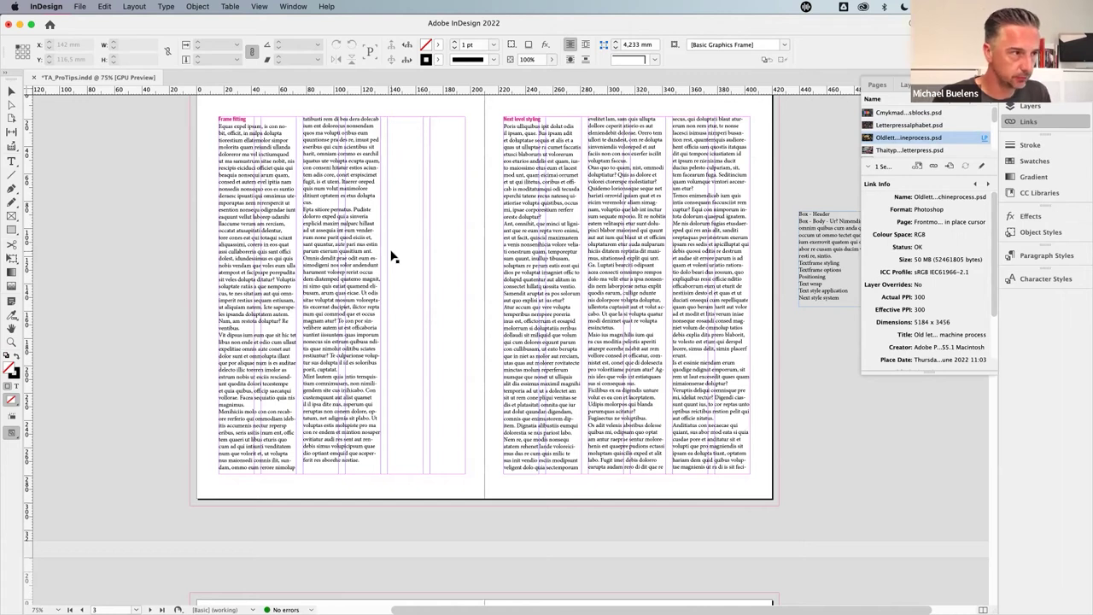
- Add TA_Wallpaper_Ps_4K.png from the Pictures folder to the loaded images and make it the first one to place
key("super+d")
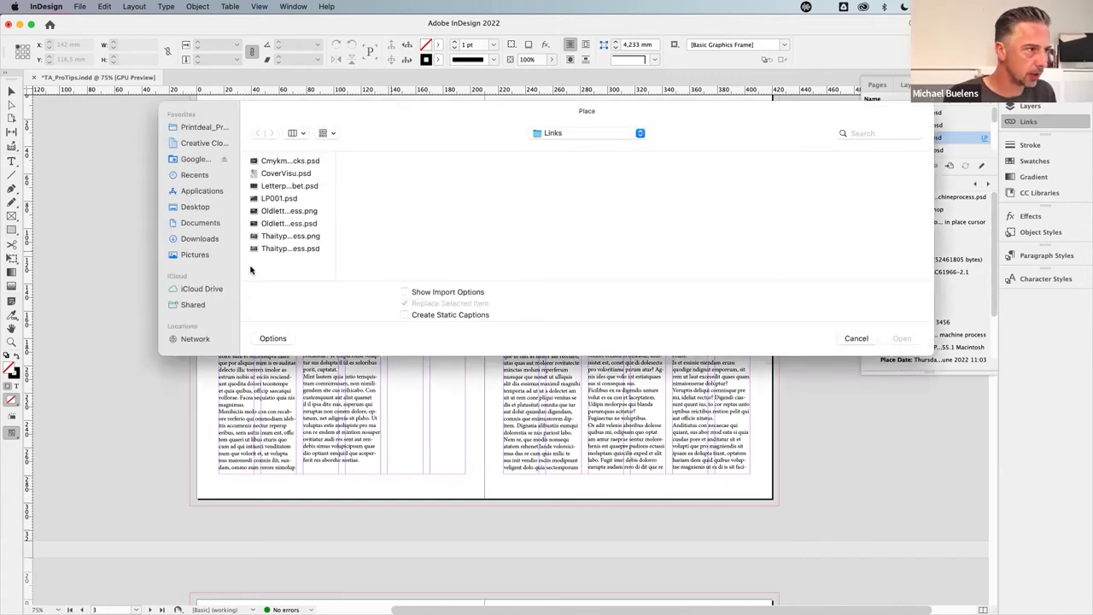
left_click(195, 254)
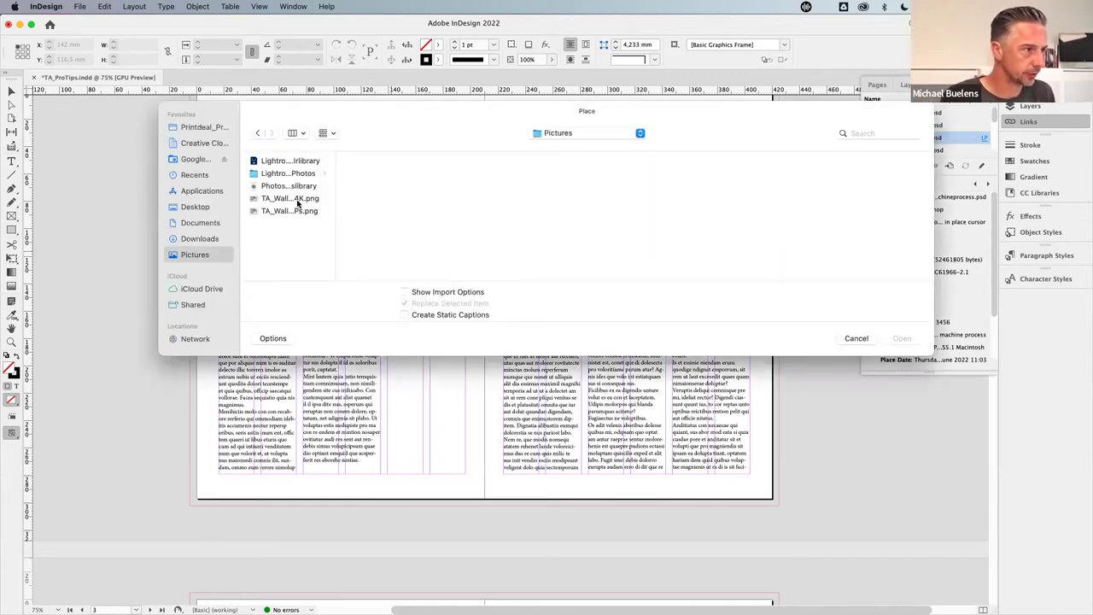
left_click(297, 200)
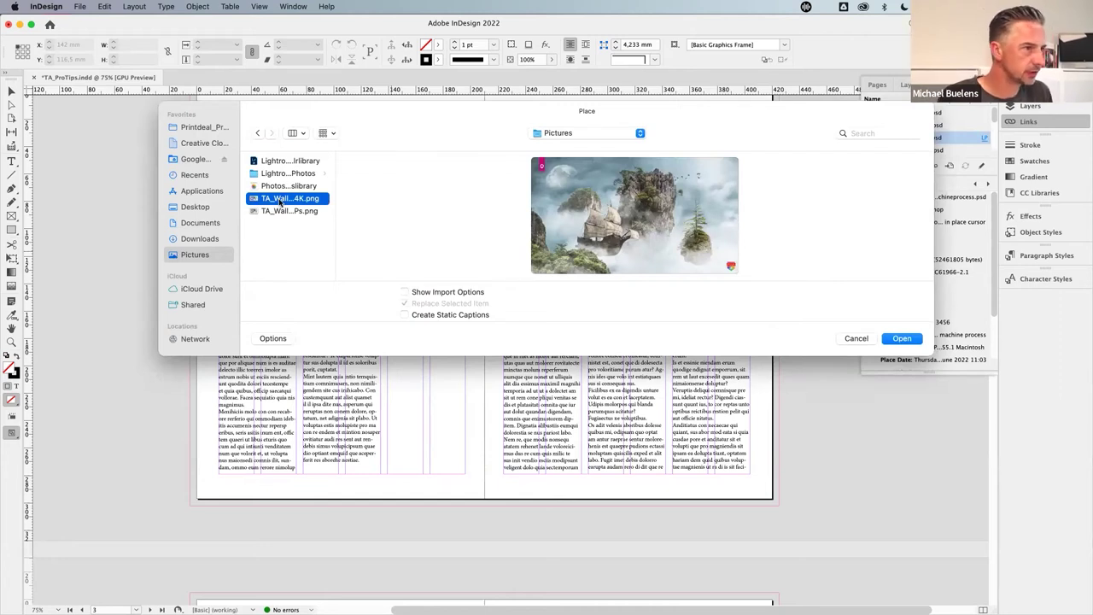
left_click(904, 340)
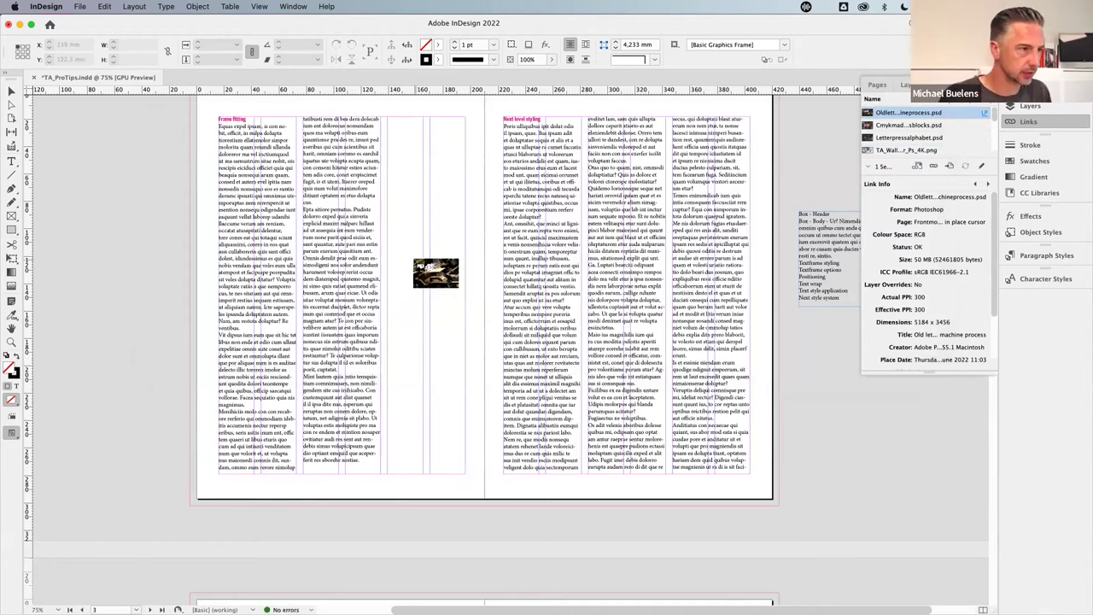
key("Left")
key("Left")
key("Right")
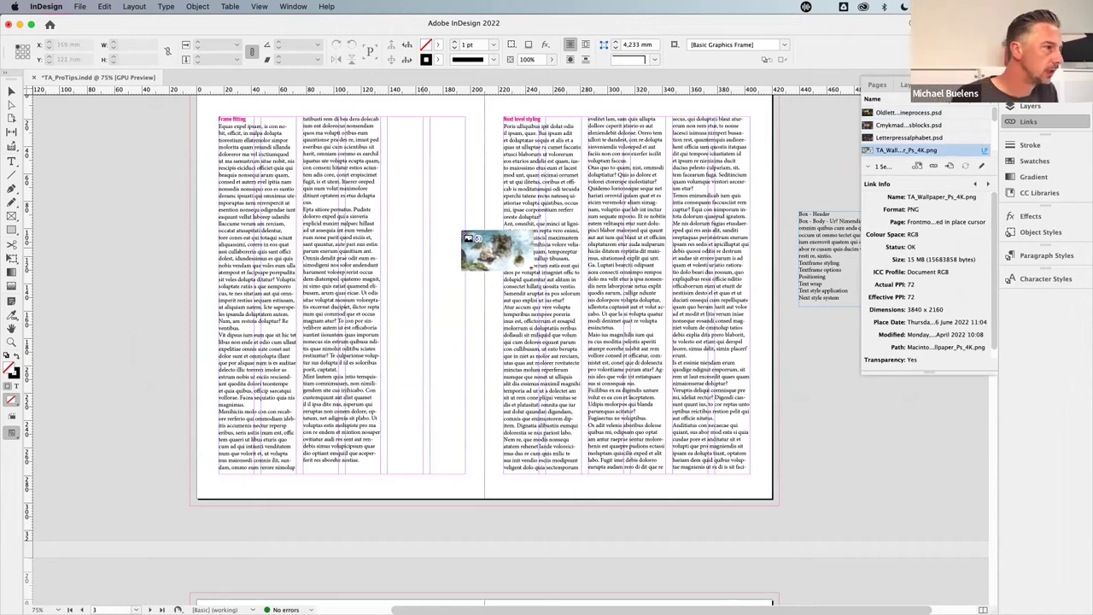
- Place the five loaded images as a single-column grid on the pasteboard beside page 2, about 96 × 262 mm overall
scroll(416, 268, "left", 2)
scroll(417, 268, "left", 5)
scroll(416, 268, "up", 2)
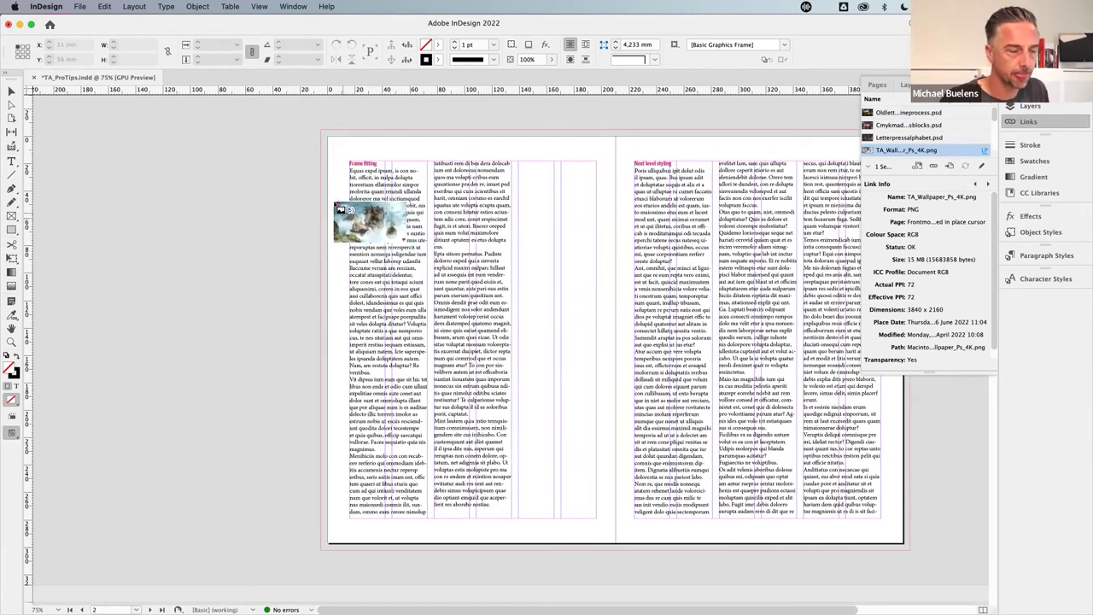
left_click_drag(111, 164, 335, 290)
left_click_drag(413, 340, 492, 381)
left_click_drag(342, 335, 277, 305)
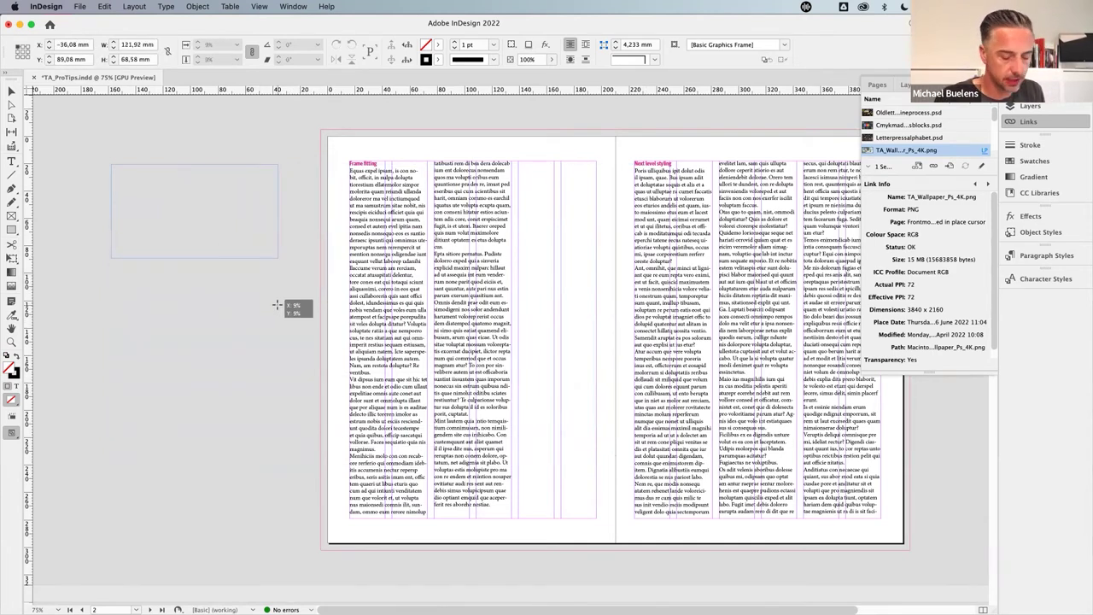
left_click_drag(277, 305, 245, 525)
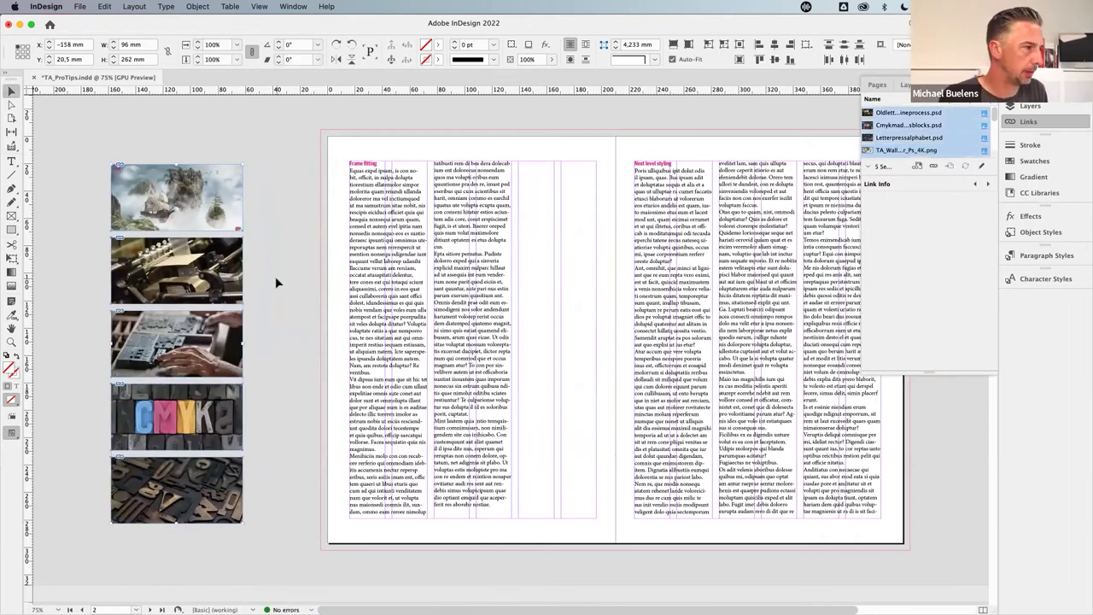
- Undo the stacked image placement and try placing the five images as a single row about 428 mm wide
key("super+z")
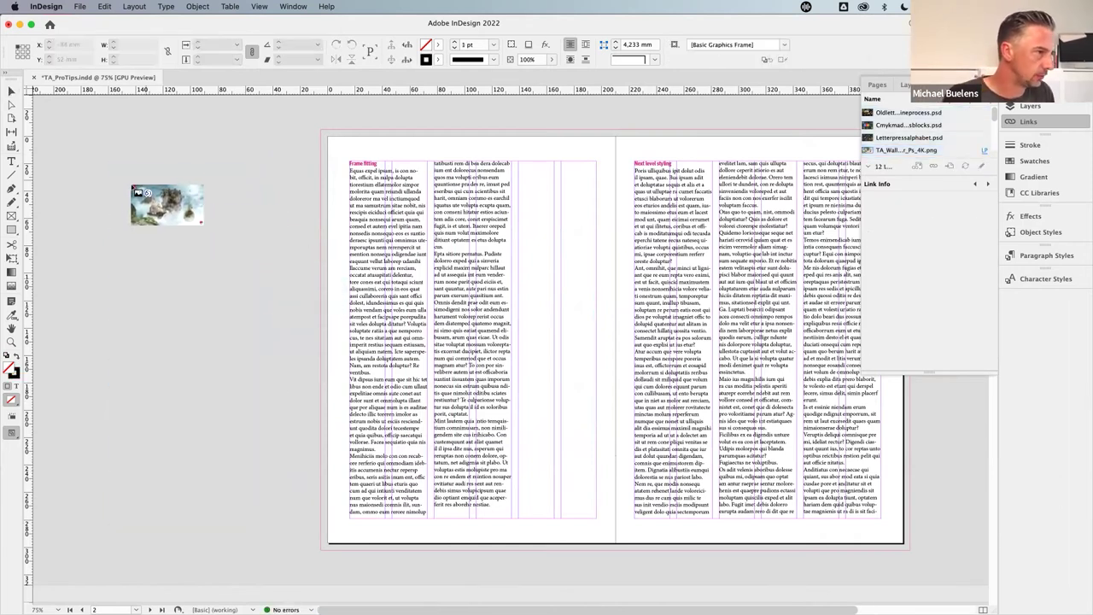
left_click_drag(102, 241, 690, 329)
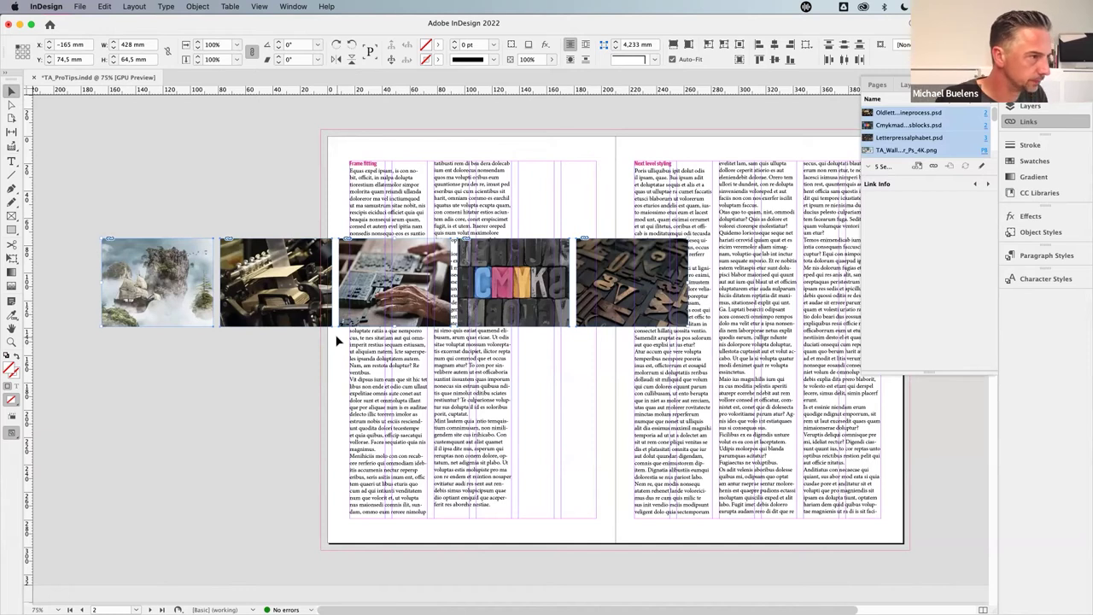
key("cmd+z")
- Try placing the five images as a grid of three columns and two rows, about 170 by 112 mm, on the pasteboard
left_click_drag(77, 171, 307, 403)
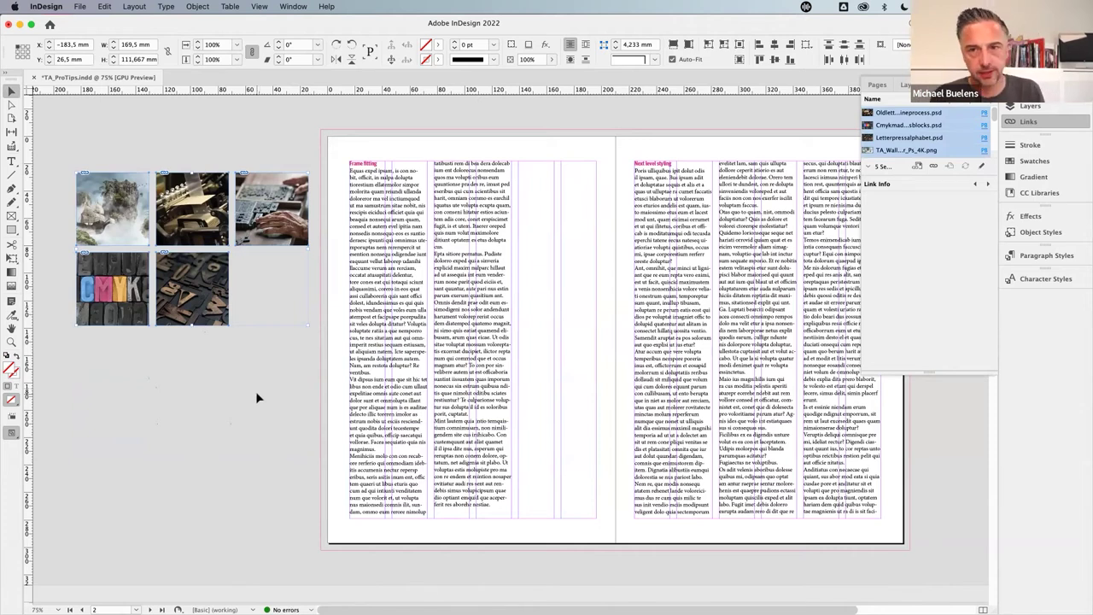
left_click(181, 394)
left_click_drag(88, 141, 284, 320)
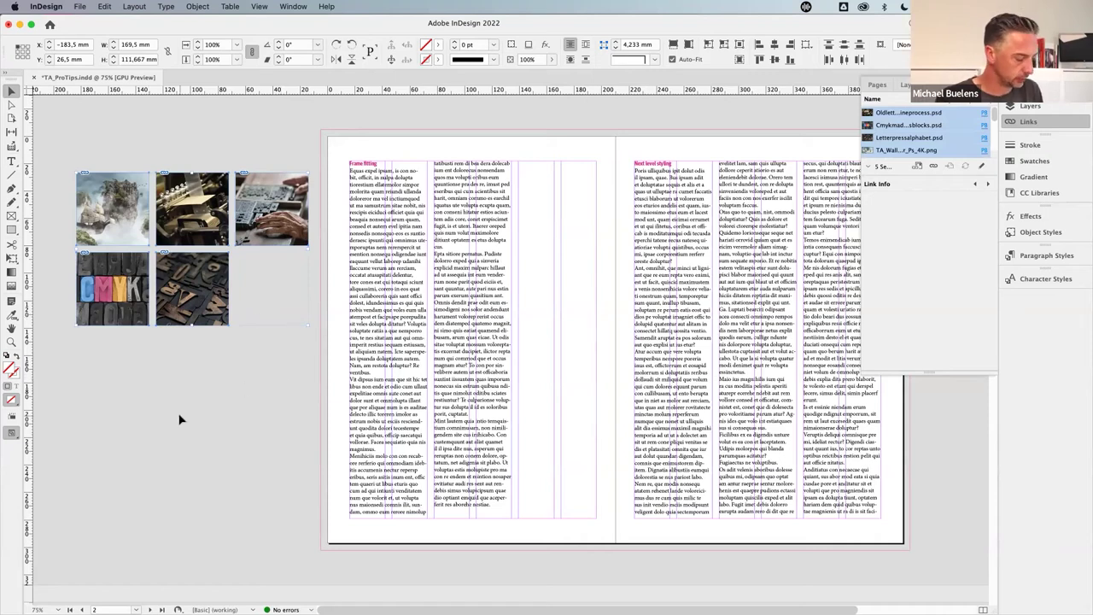
key("Delete")
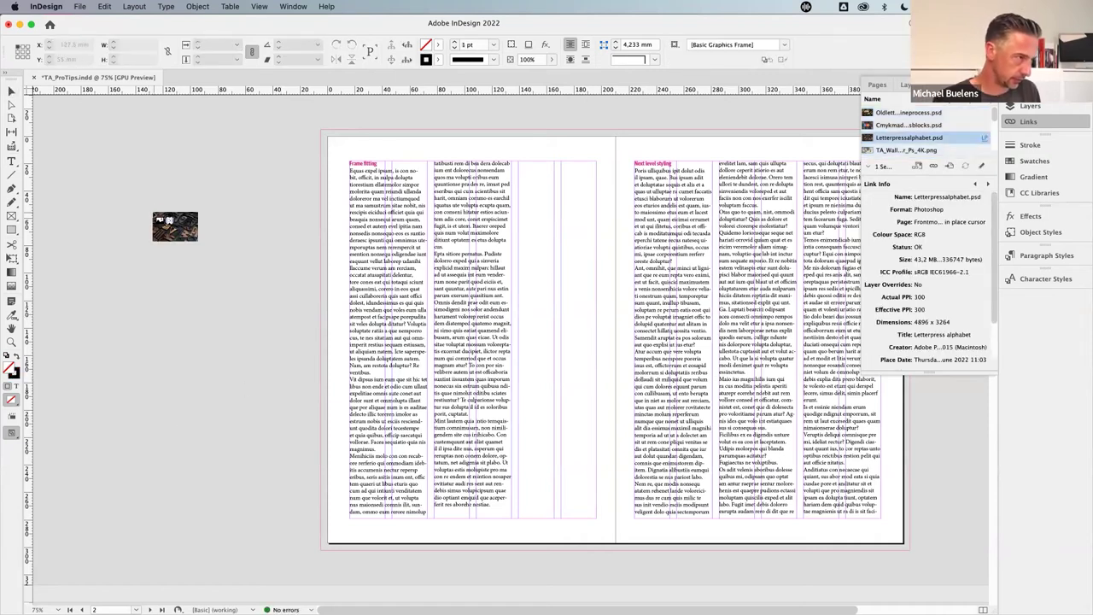
- Try placing the five images as one column about 57 mm wide on the pasteboard, spacing them out to about 163 mm overall height
left_click_drag(82, 163, 162, 381)
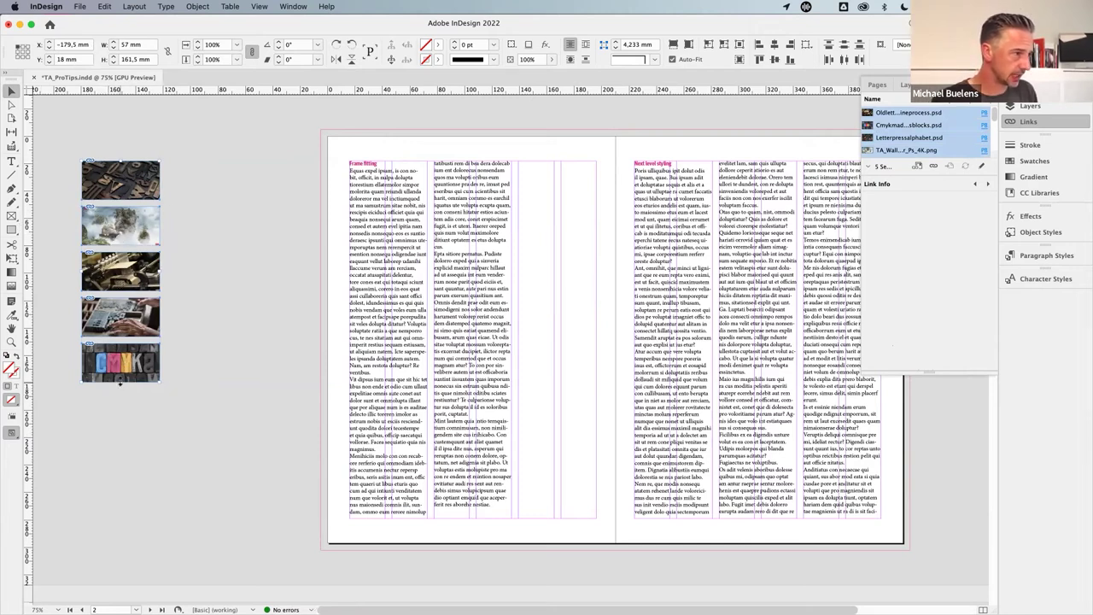
mouse_move(120, 386)
left_mouse_down()
mouse_move(124, 536)
mouse_move(106, 350)
mouse_move(111, 555)
mouse_move(101, 300)
mouse_move(107, 588)
mouse_move(111, 349)
mouse_move(112, 386)
left_mouse_up()
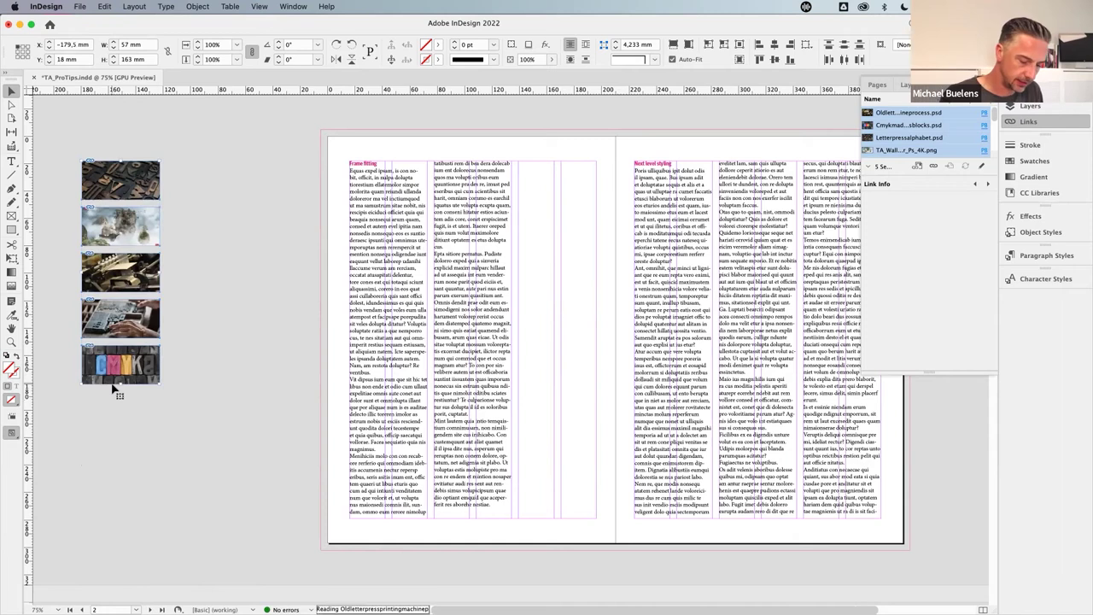
key("super+z")
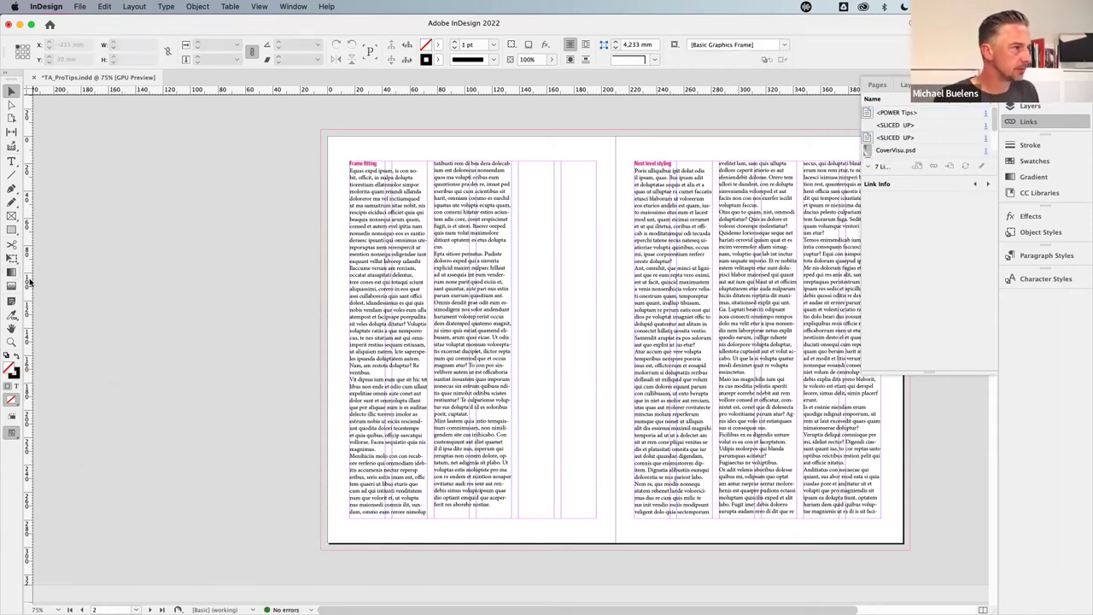
- Draw a column of seven evenly spaced rectangles on the pasteboard, about 87.5 by 271 mm overall
left_click(11, 229)
left_click_drag(79, 156, 202, 527)
key("Up")
key("Up")
key("Up")
key("Up")
key("Up")
key("Up")
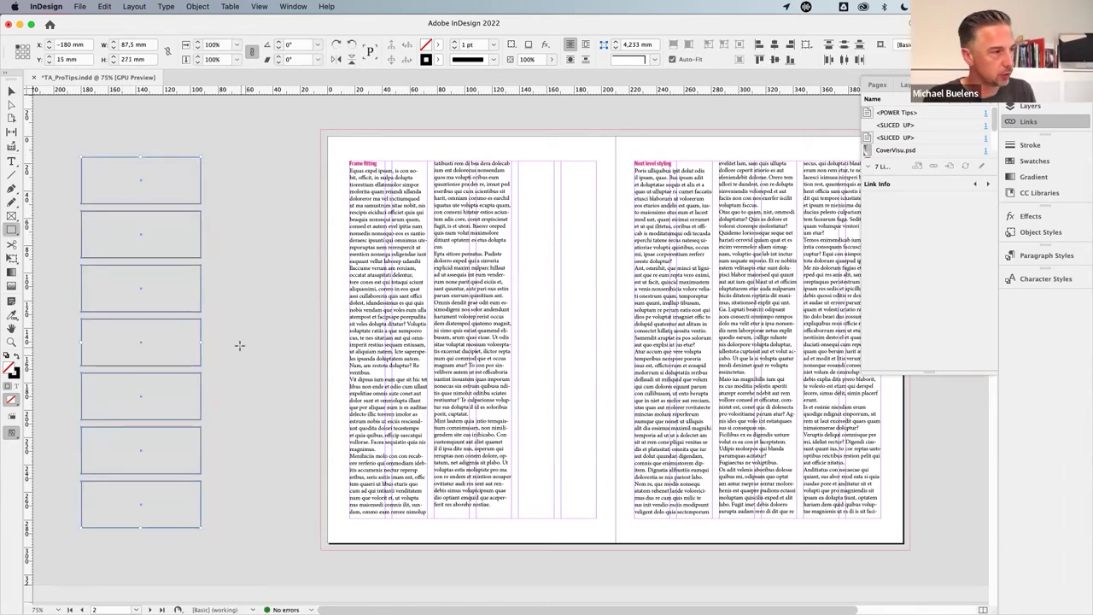
- Draw a grid of small rectangles, four columns by three rows and about 60.5 by 44 mm overall, beside the rectangle column
left_click_drag(218, 150, 301, 211)
key("Up")
key("Up")
key("Right")
key("Right")
key("Right")
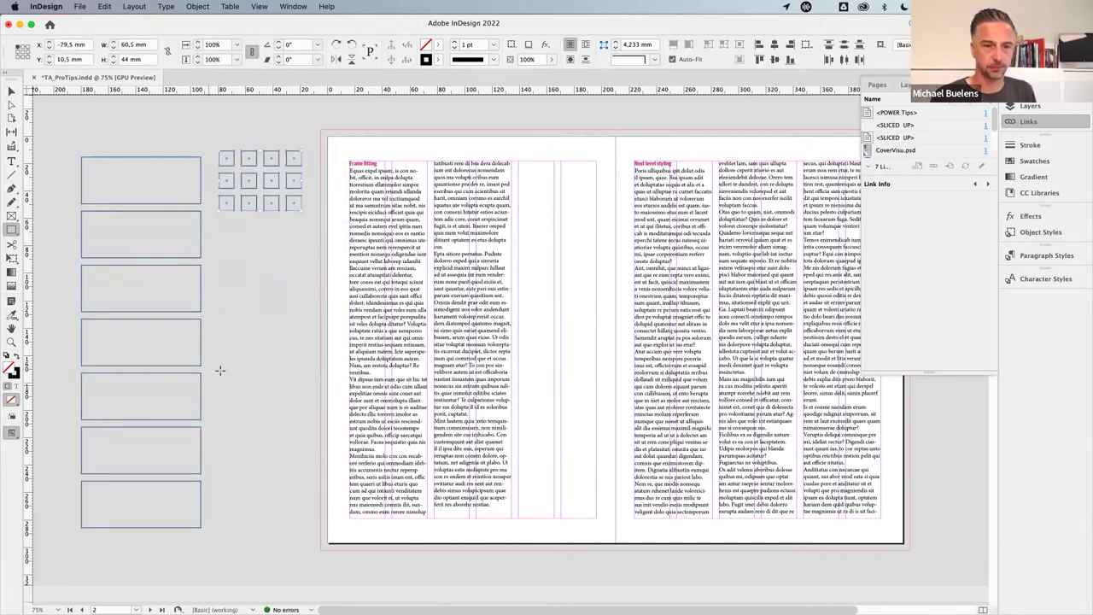
- Draw three stacked rectangular placeholder frames, about 68 by 157 mm overall, below the grid of small rectangles
left_click(12, 215)
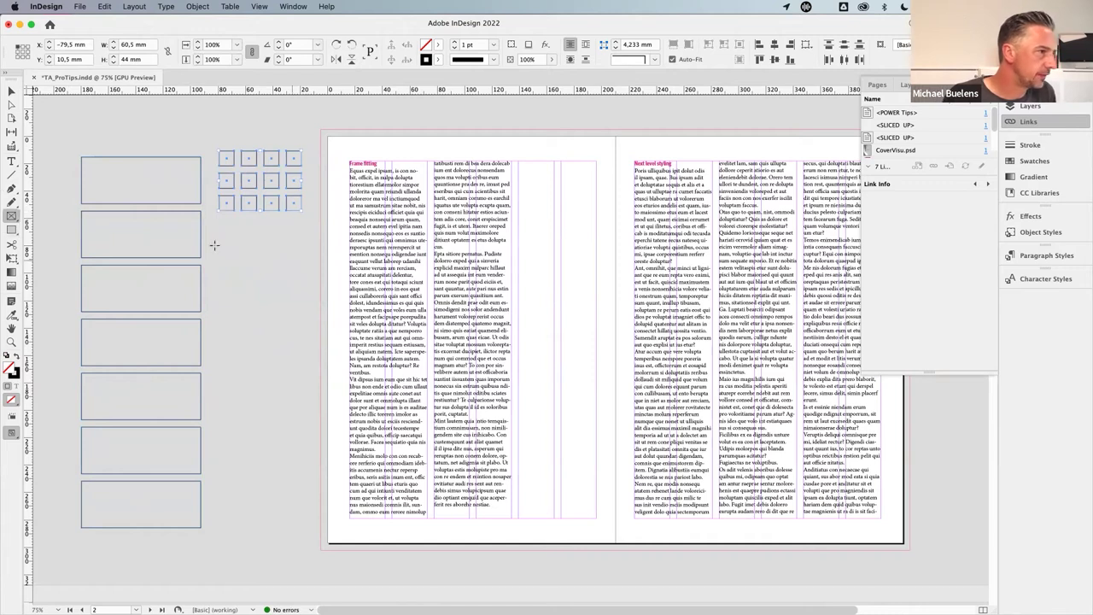
left_click_drag(215, 236, 306, 448)
key("Up")
key("Up")
key("Up")
key("Up")
key("Up")
key("Up")
key("Up")
key("Down")
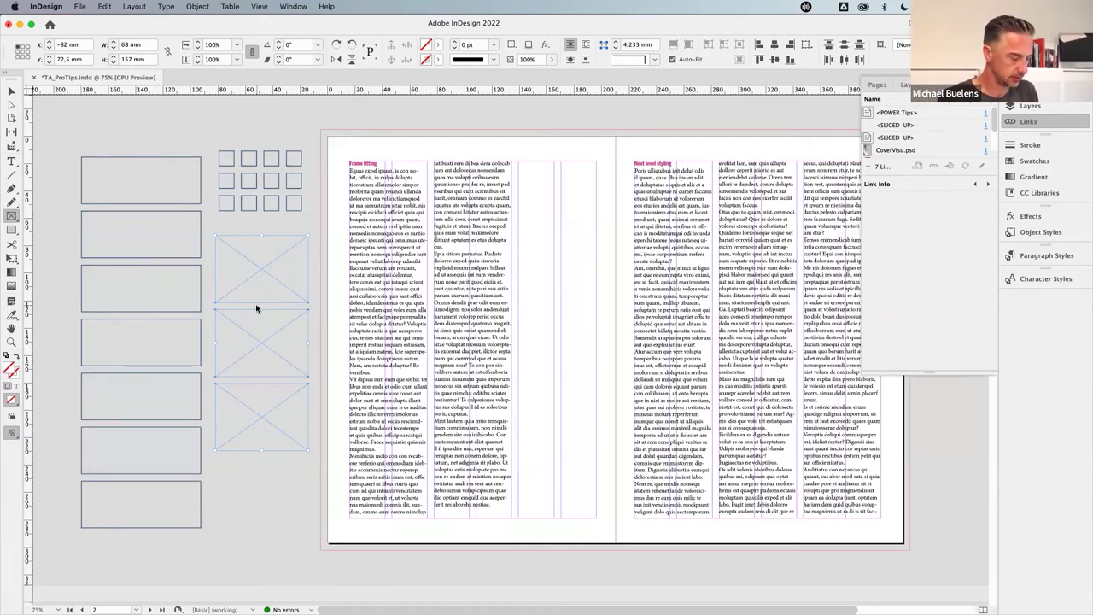
- Check the column gutter setting in the new document options without creating a document
key("super+n")
left_click_drag(755, 260, 755, 323)
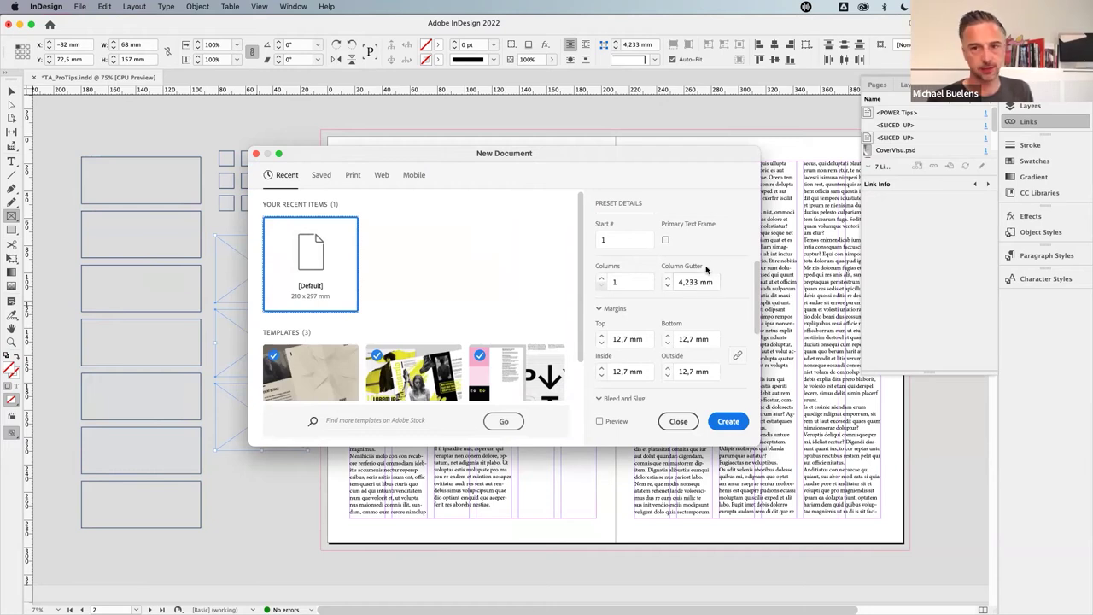
left_click(680, 421)
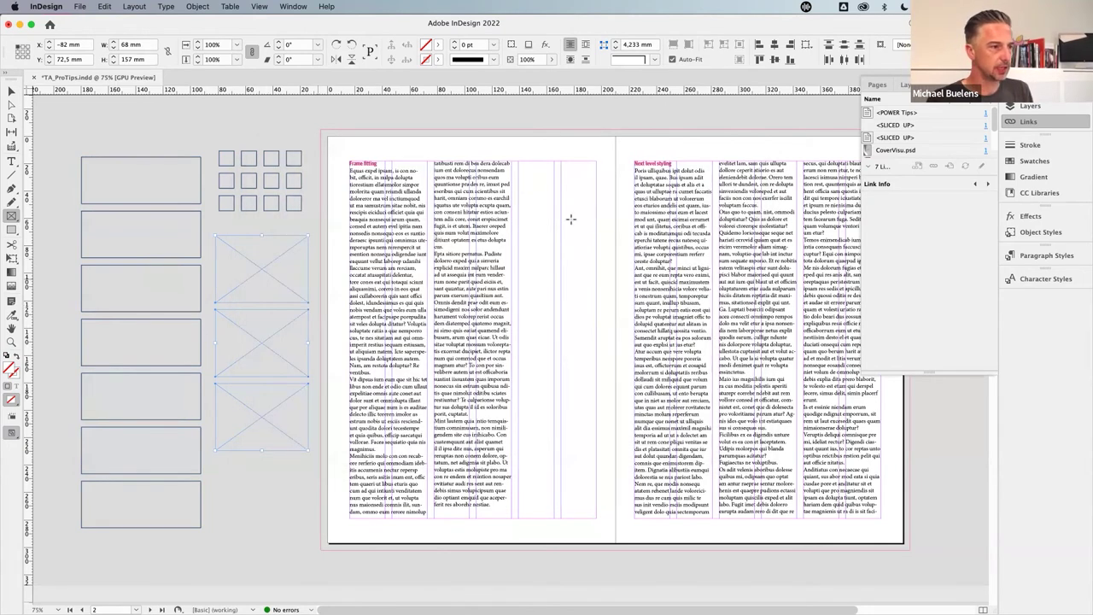
- Set the text spread's pages to 2 columns with a 20 mm gutter
left_click(11, 90)
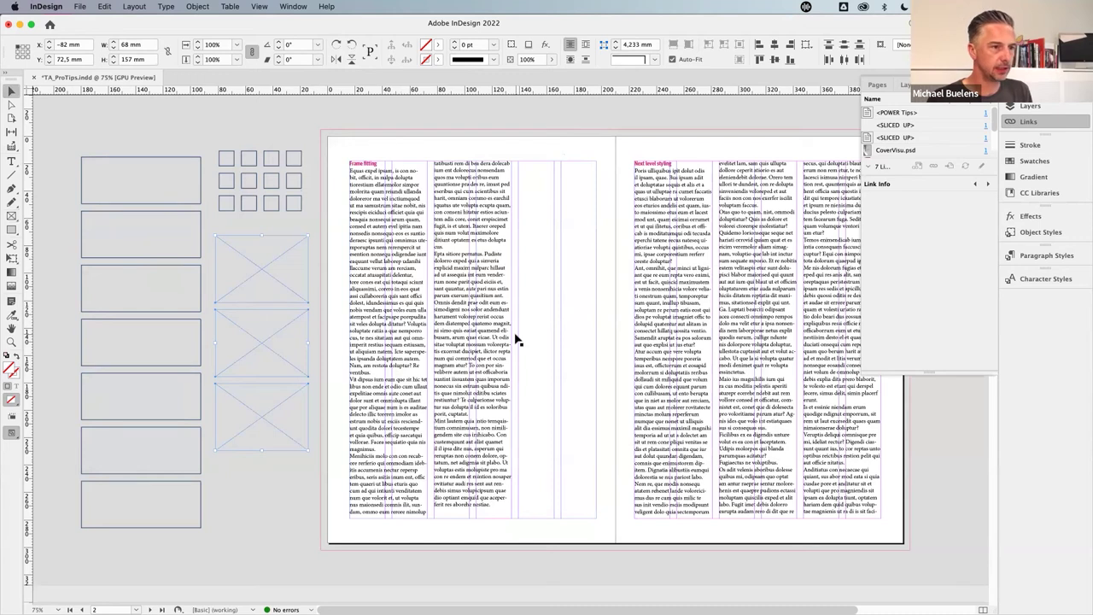
scroll(578, 303, "down", 3)
scroll(664, 166, "up", 3)
left_click(662, 157)
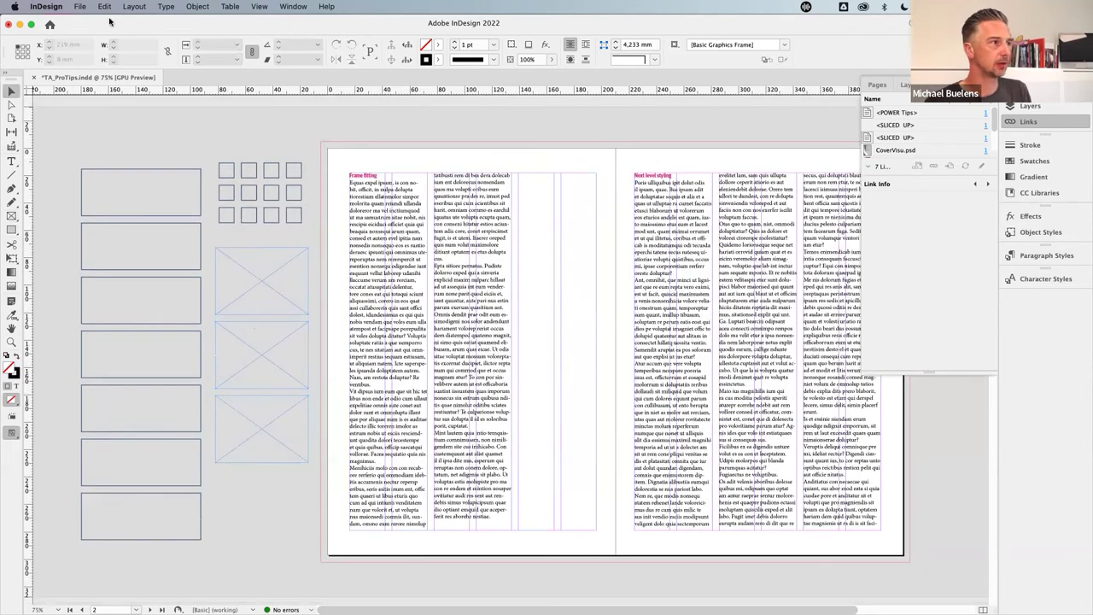
left_click(140, 6)
left_click(159, 31)
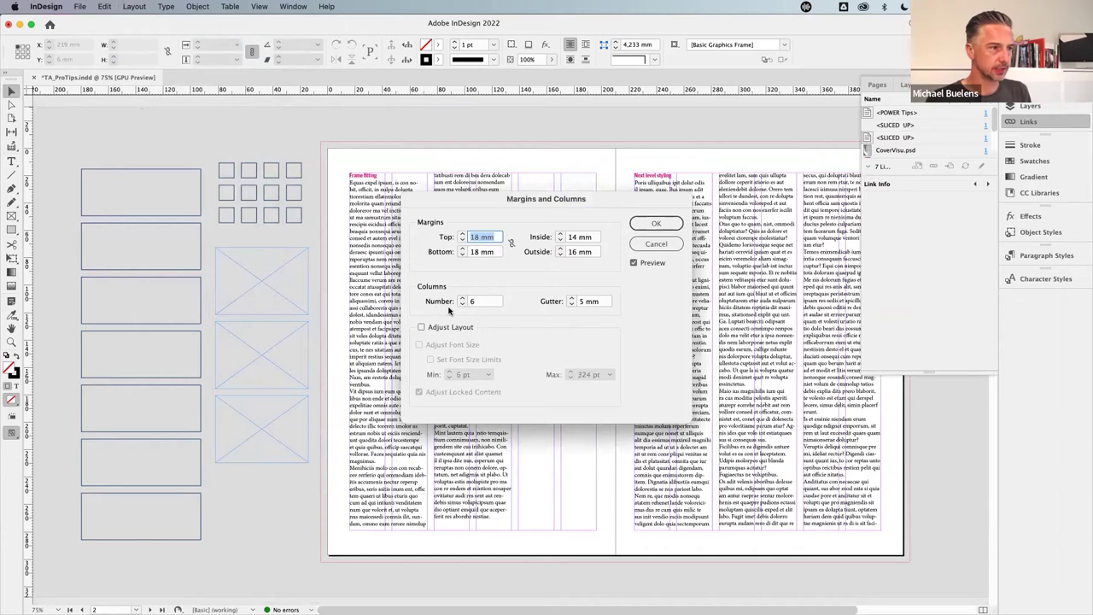
left_click(462, 306)
left_click(462, 306)
left_click(463, 306)
left_click(462, 306)
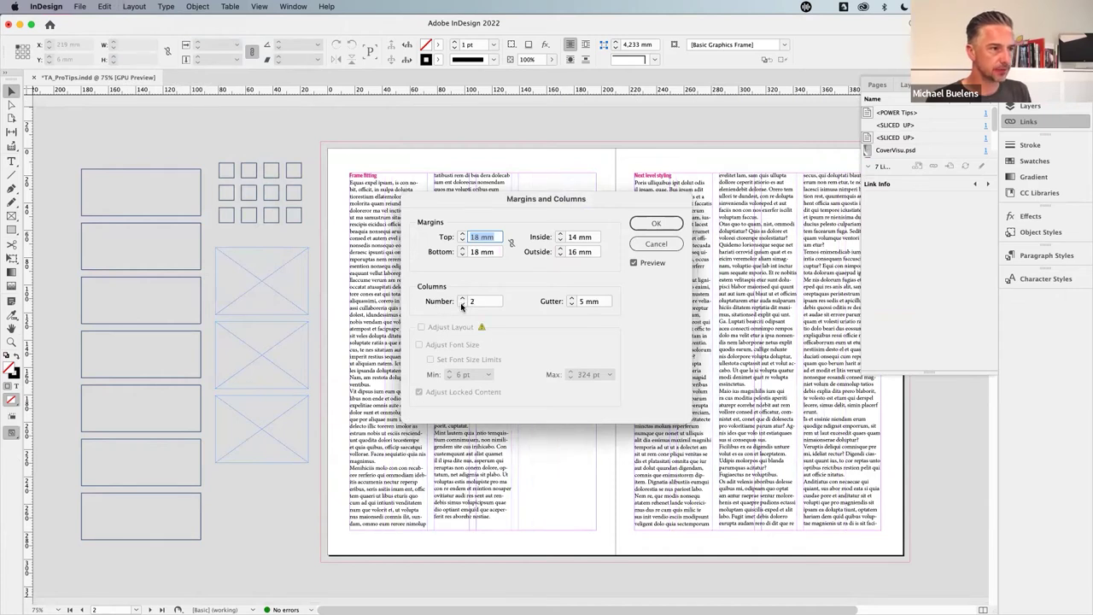
left_click(572, 298)
left_click(572, 298)
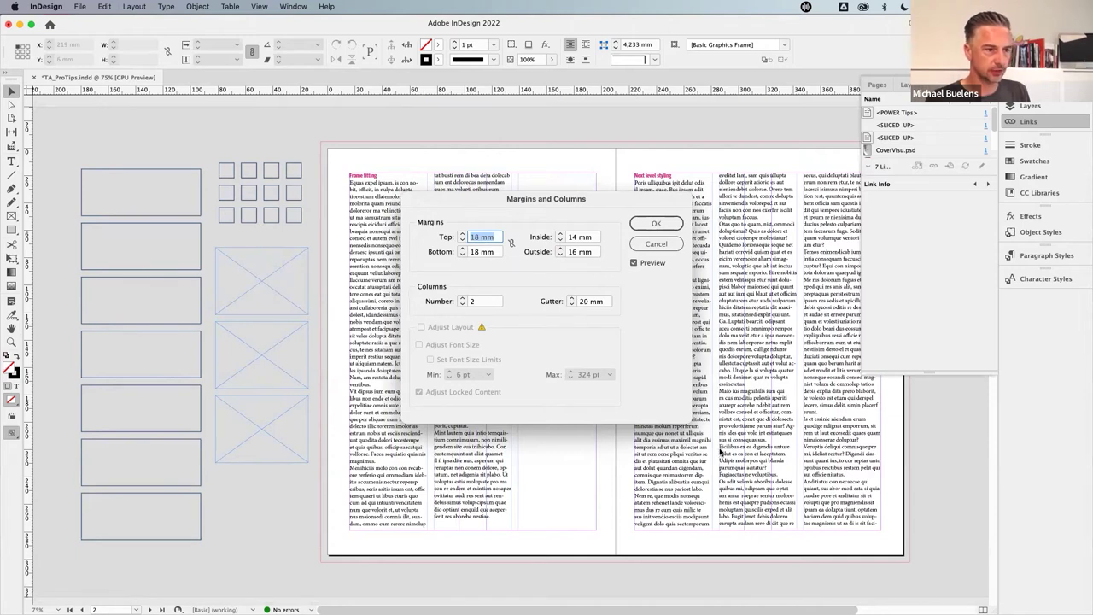
left_click(651, 223)
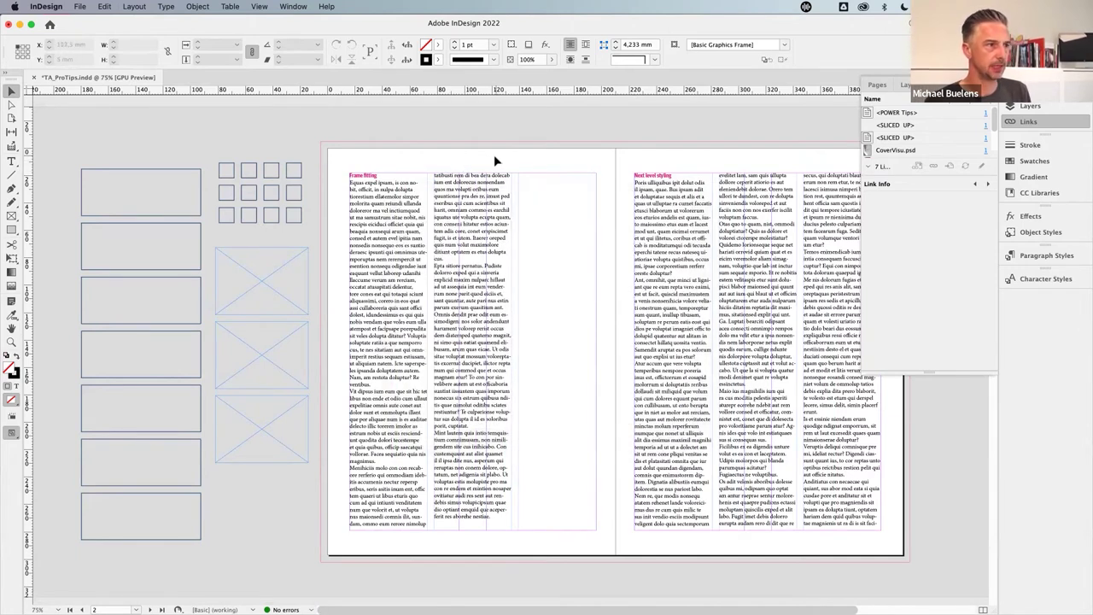
- Draw two side-by-side rectangles, about 126 by 8.5 mm overall, above the text on the spread's left page
key("m")
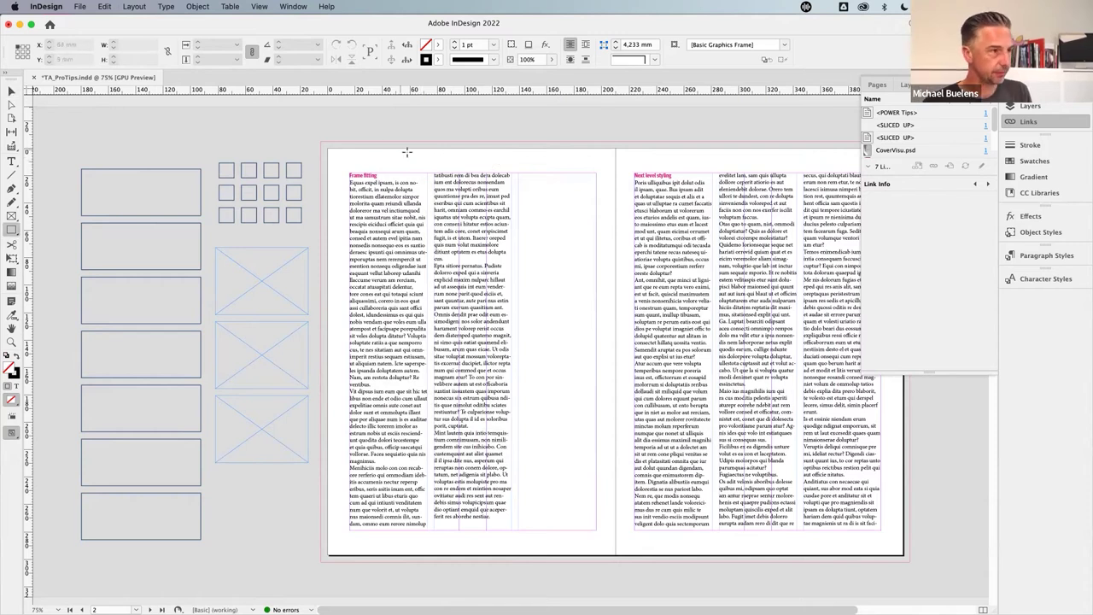
left_click_drag(399, 156, 571, 166)
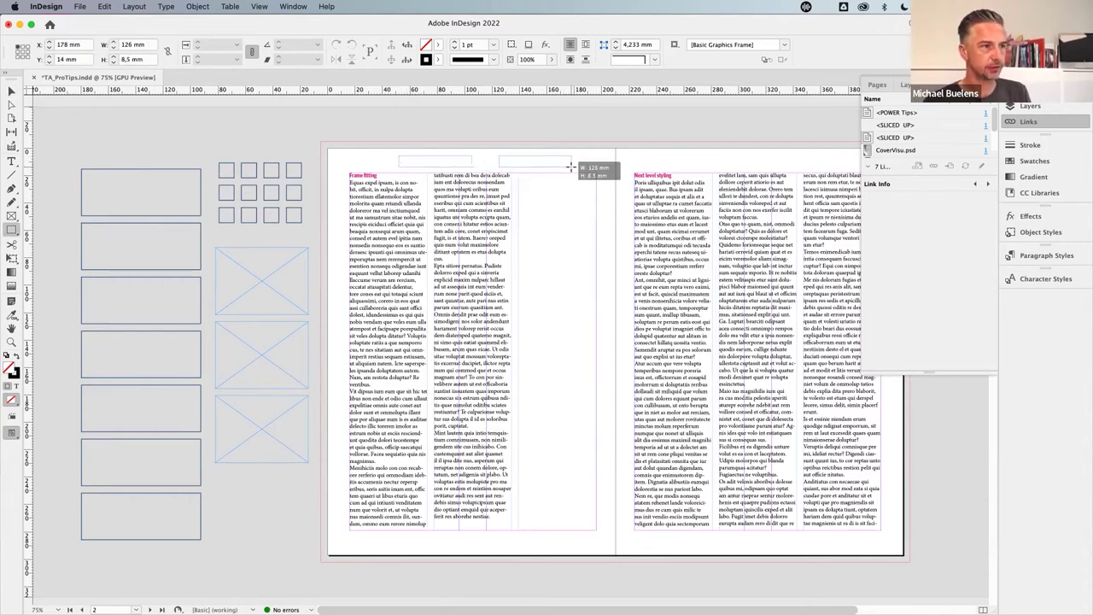
left_click_drag(570, 166, 572, 165)
- Try drawing two side-by-side rectangles, about 94.5 by 38 mm overall, near the bottom of the cover page
scroll(577, 188, "up", 6)
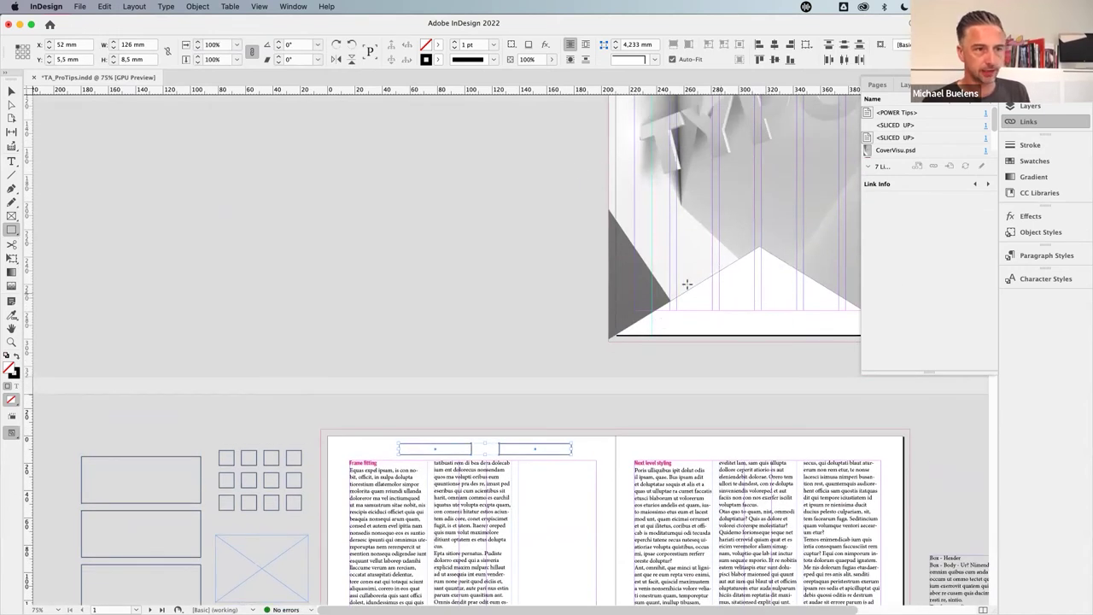
left_click_drag(662, 258, 792, 311)
key("Right")
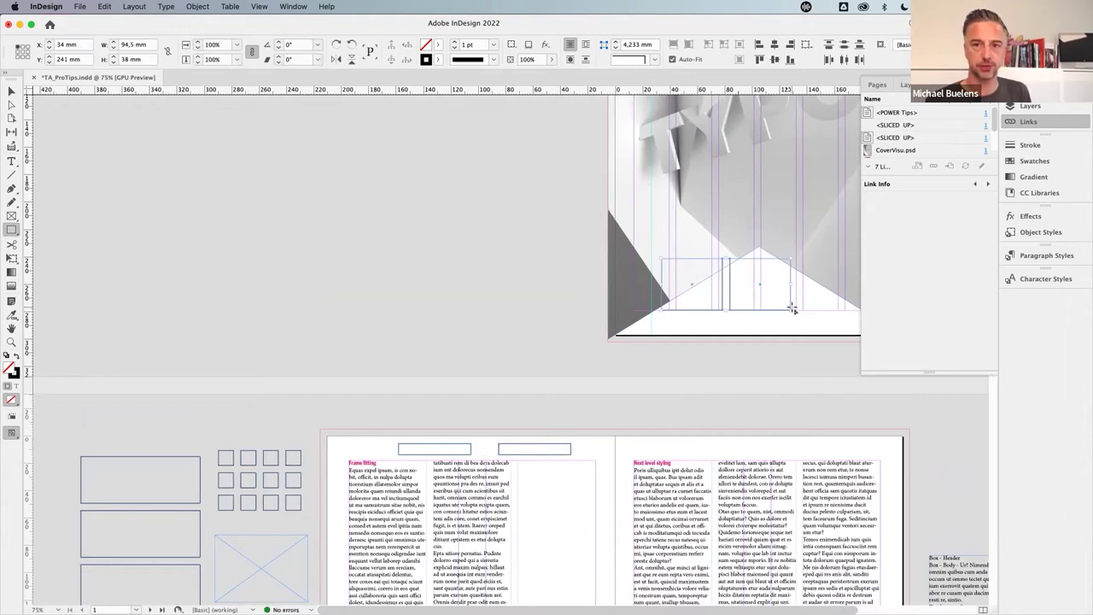
key("super+shift+a")
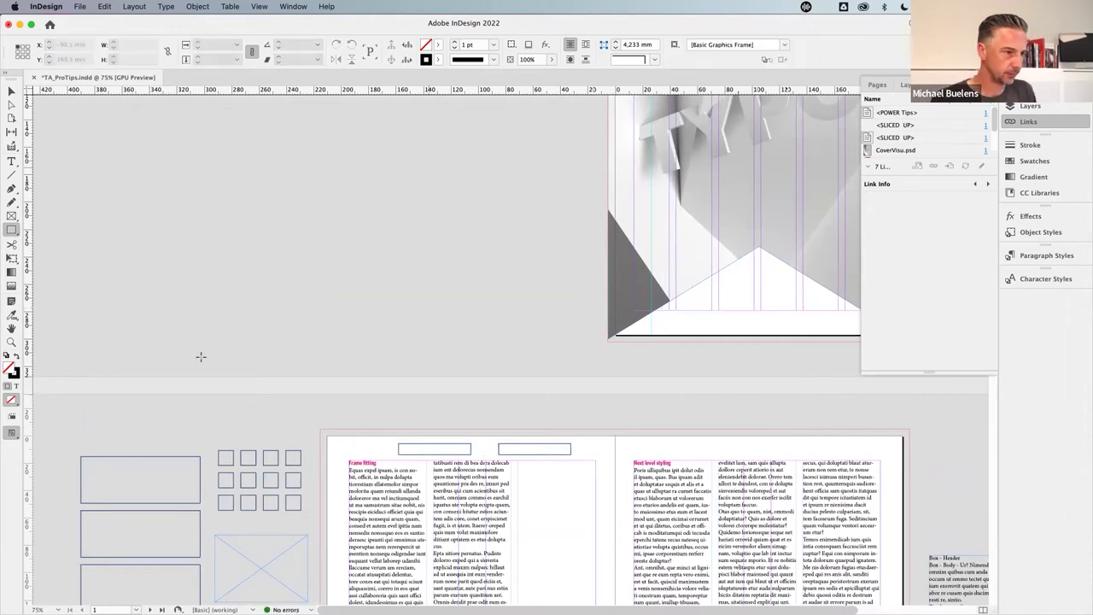
- Remove the two rectangles above the left page's text and delete all rectangles and placeholder frames from the pasteboard
left_click_drag(364, 443, 576, 451)
key("super+z")
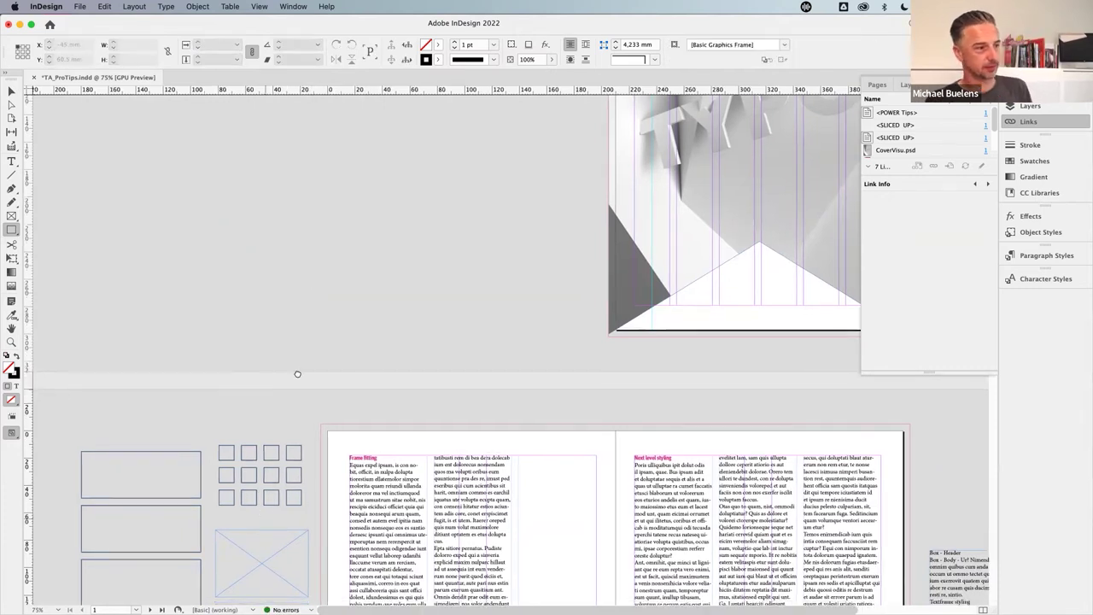
scroll(298, 374, "down", 5)
key("v")
left_click_drag(110, 192, 272, 565)
key("Delete")
left_click_drag(258, 178, 285, 288)
key("Delete")
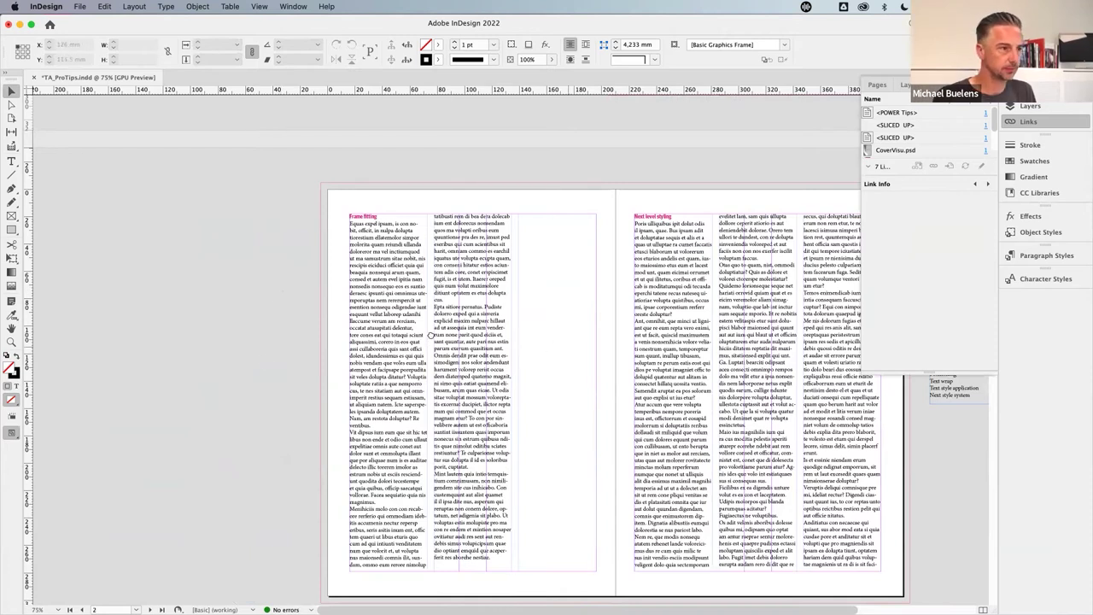
- Open the cover image CoverVisu.psd in Photoshop from the layout, close it unchanged and return to InDesign
scroll(432, 335, "right", 2)
scroll(329, 327, "right", 5)
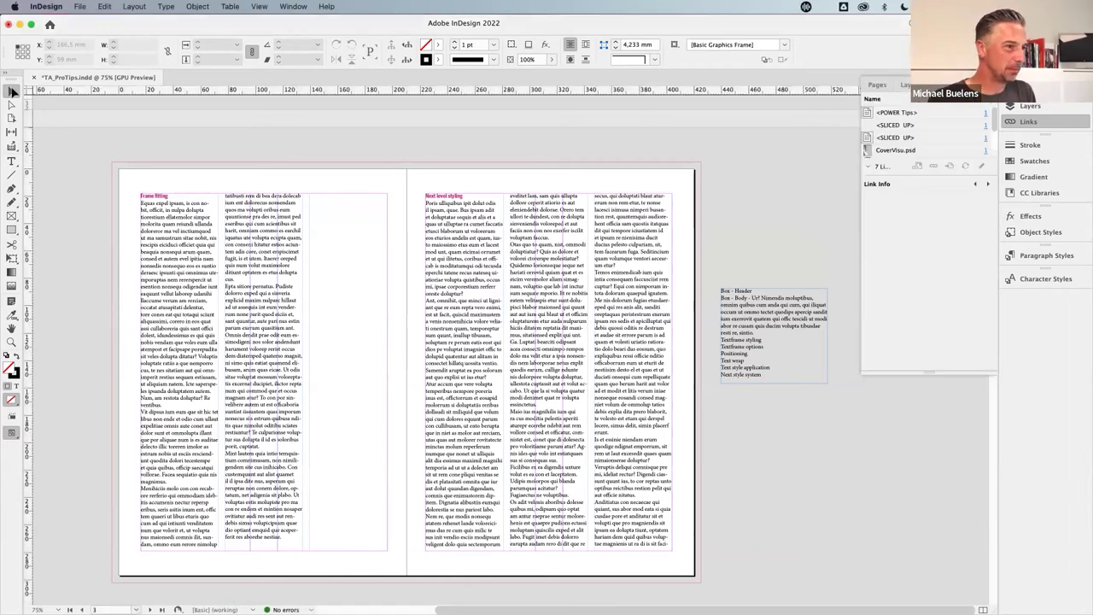
scroll(628, 260, "up", 5)
scroll(628, 260, "down", 3)
scroll(627, 259, "down", 6)
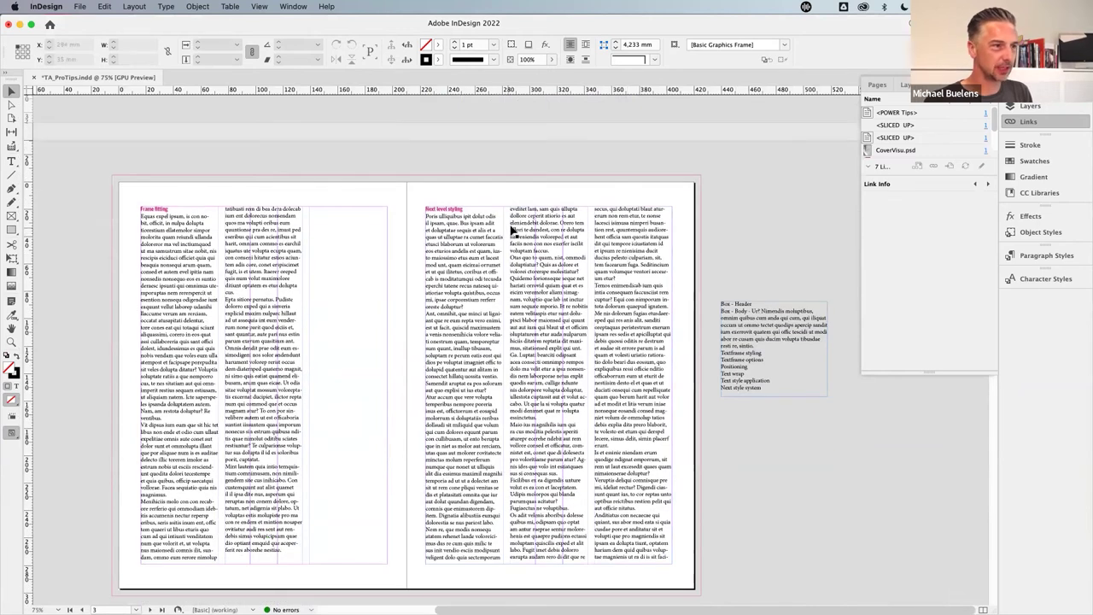
scroll(514, 236, "up", 1)
scroll(513, 240, "up", 5)
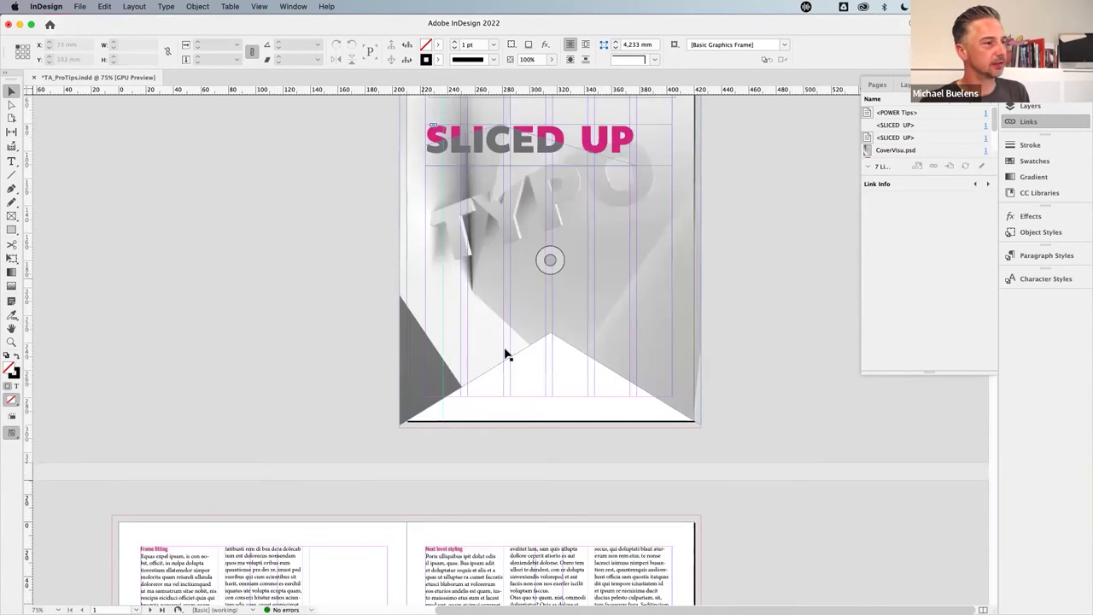
left_click(459, 314)
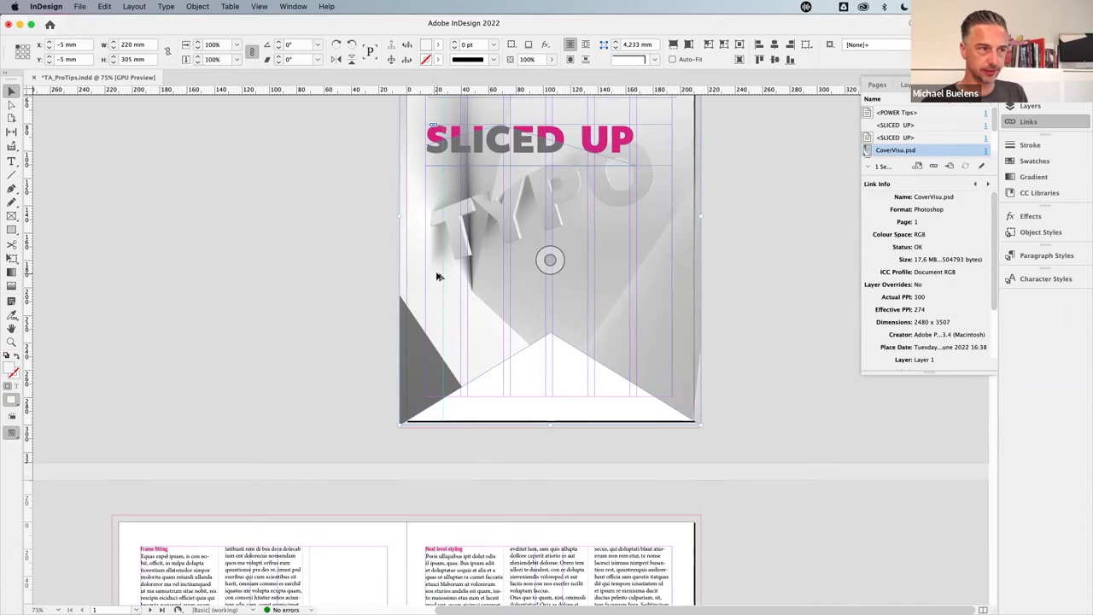
double_click(421, 248, "alt")
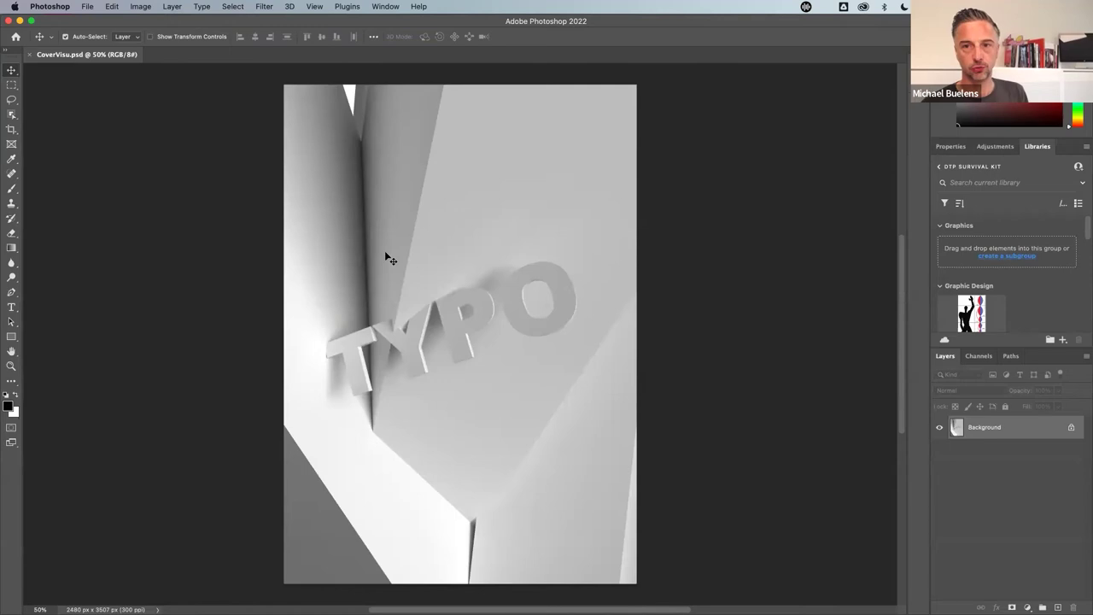
key("super+w")
key("super+Tab")
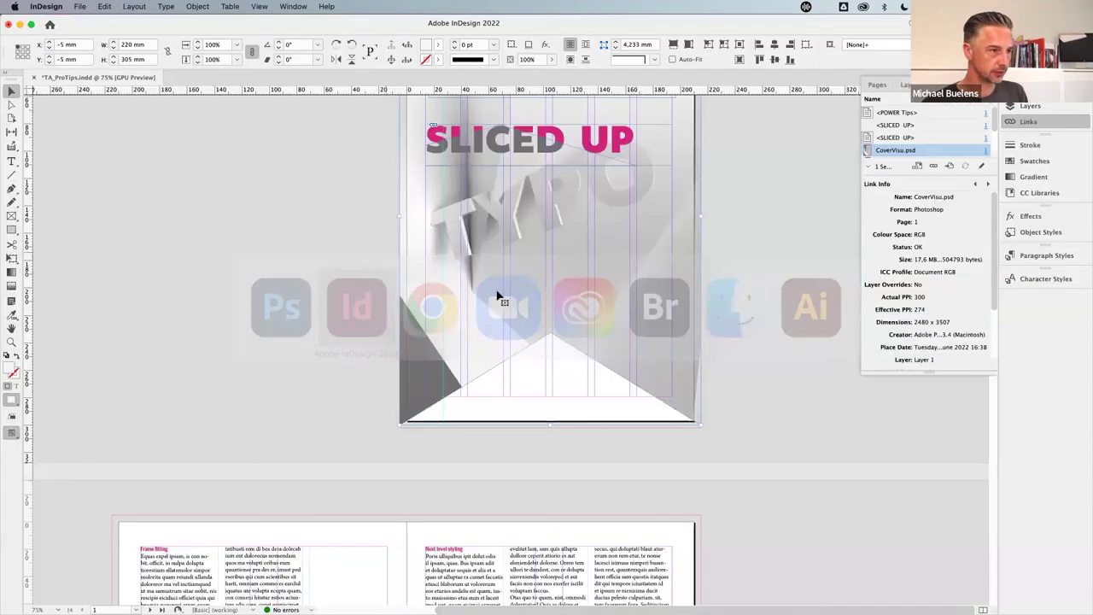
- Check the applications offered for editing the cover image, open CoverVisu.psd in Photoshop, close it unchanged and return to InDesign
right_click(393, 309)
key("Escape")
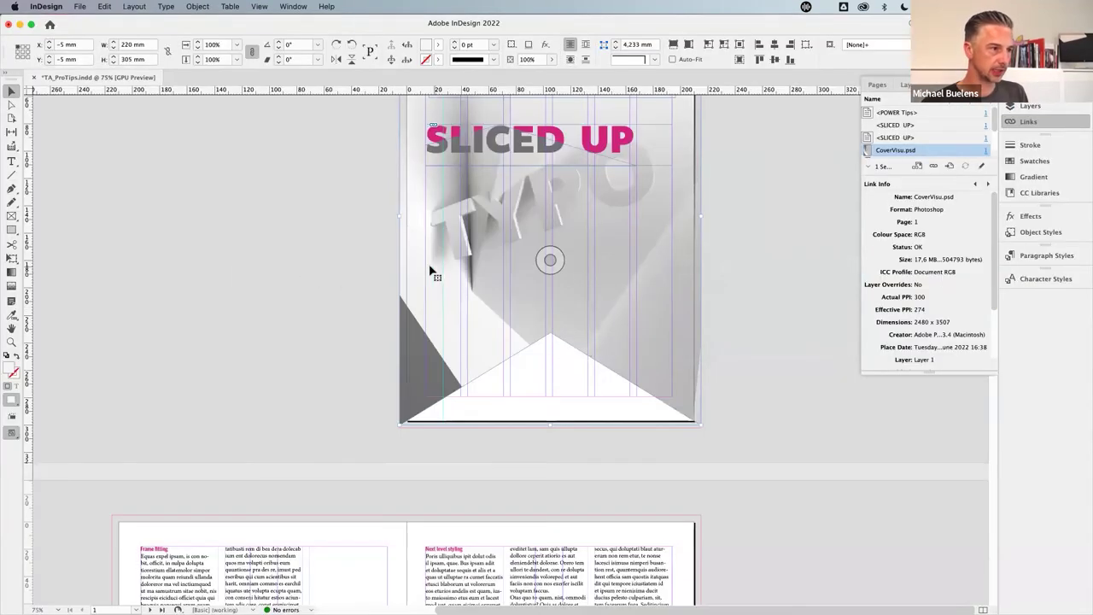
right_click(430, 268)
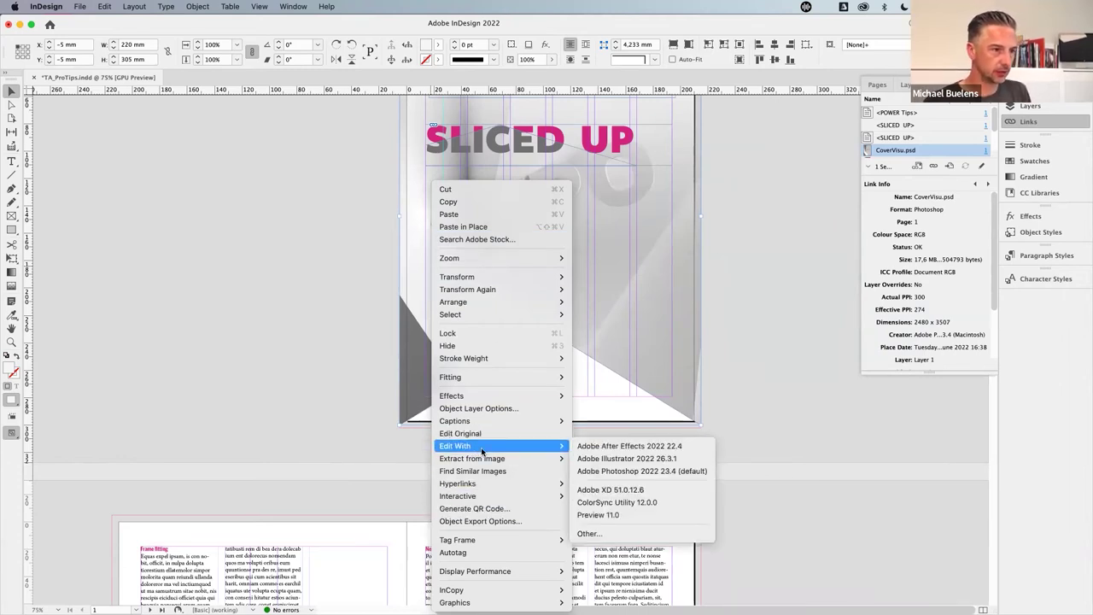
left_click(410, 273)
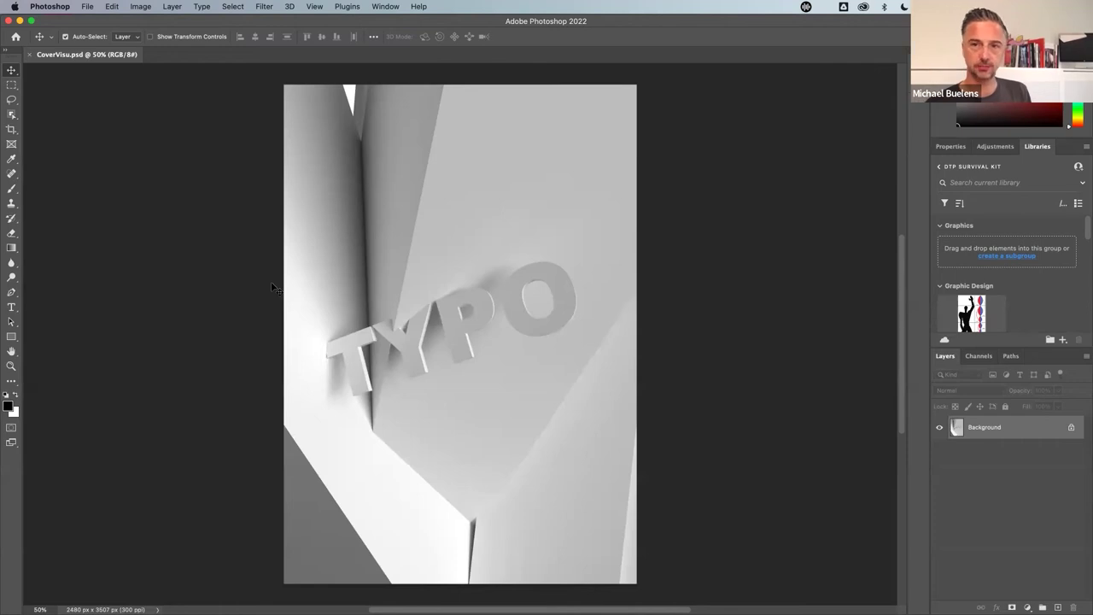
key("super+w")
key("super+Tab")
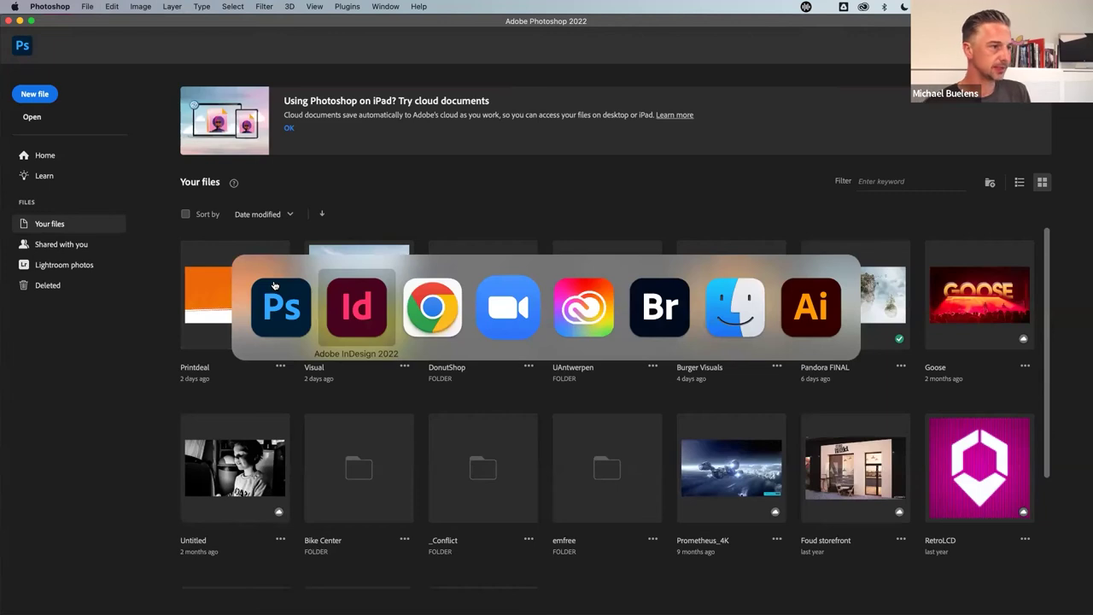
left_click(359, 306)
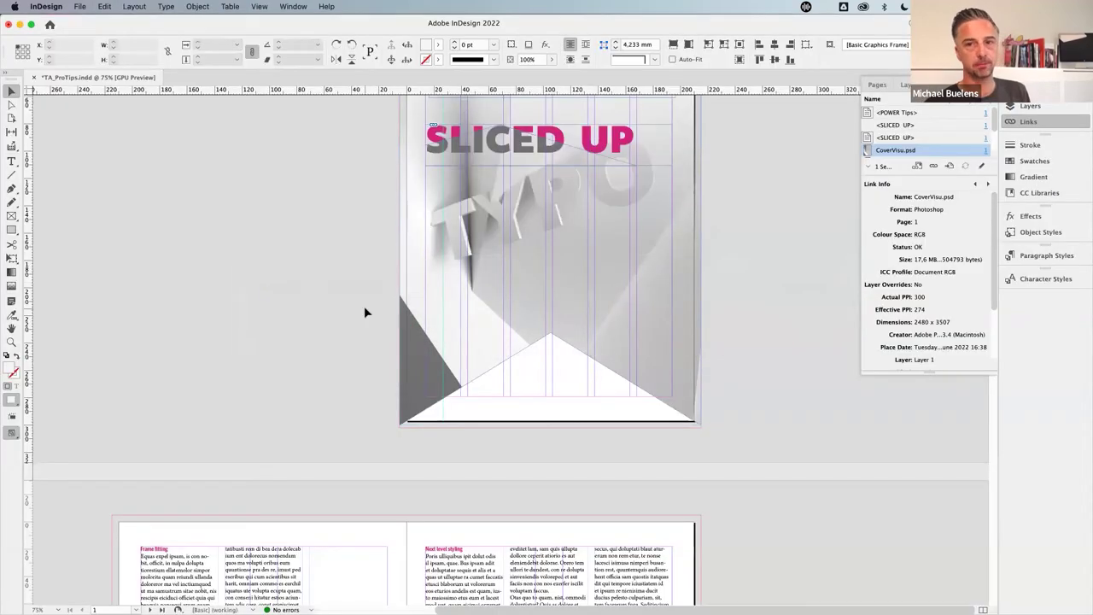
- Try a C=100 M=0 Y=0 K=0 fill on the text frame beside the first text spread, remove it, and view its Text Frame Options
left_click(434, 315)
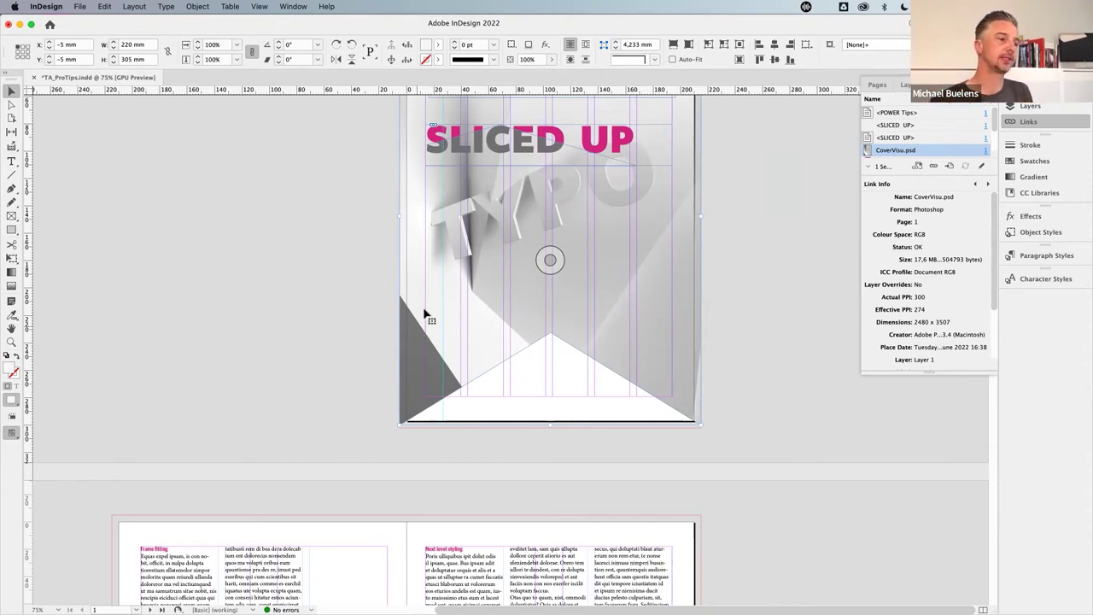
scroll(374, 447, "down", 5)
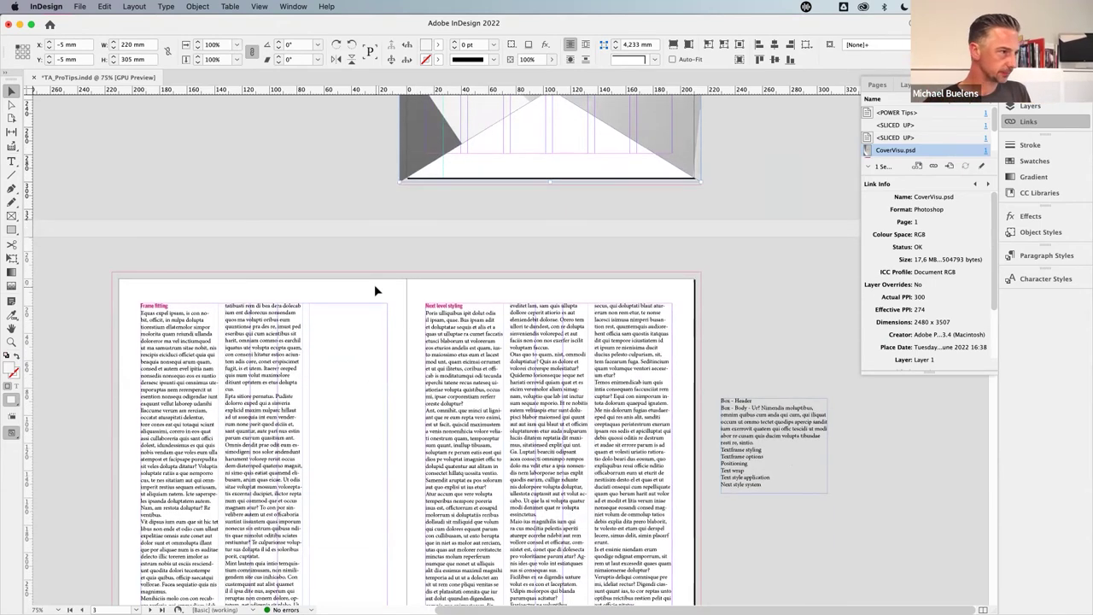
scroll(379, 291, "down", 4)
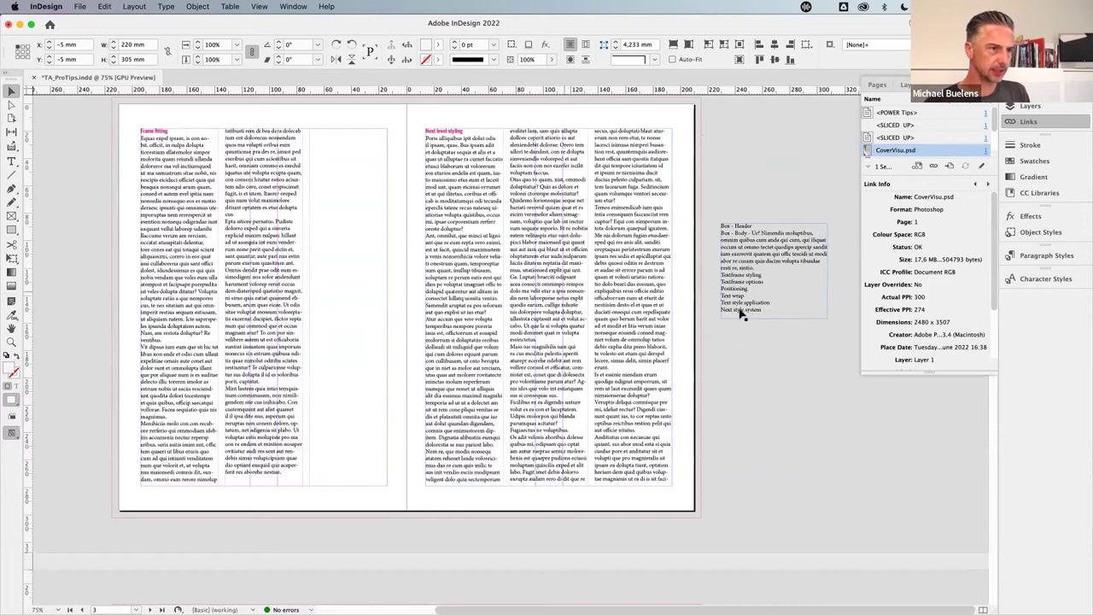
left_click(730, 183)
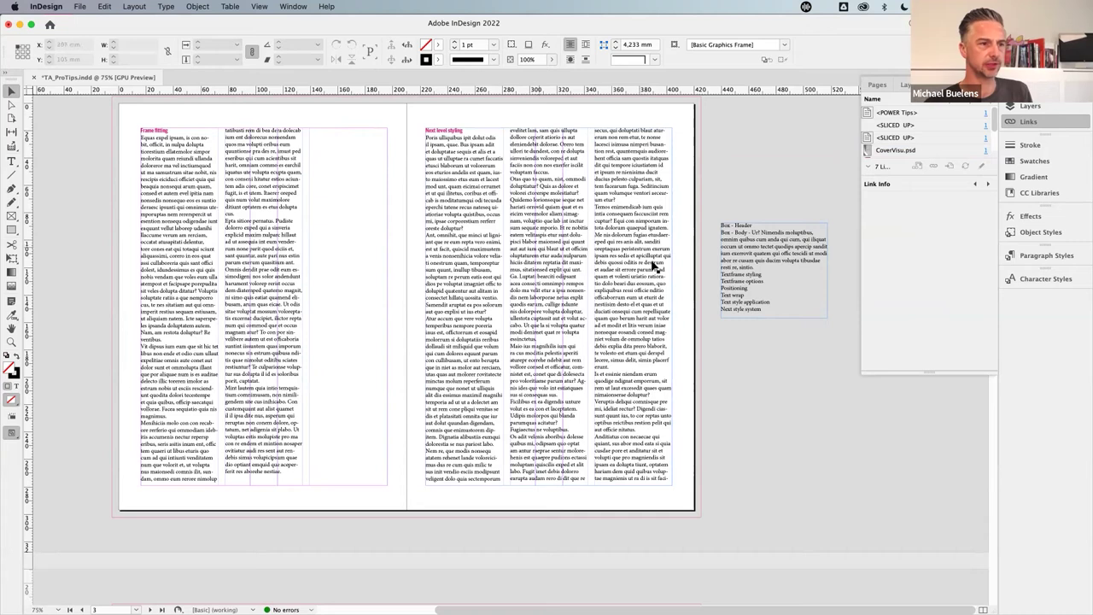
left_click(756, 256)
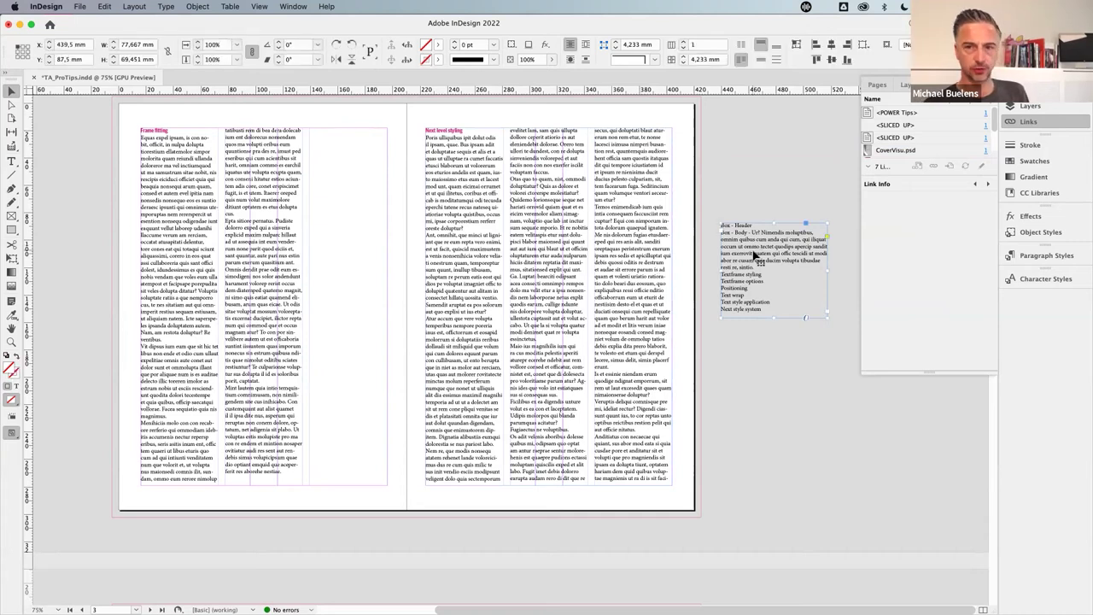
left_click(735, 175)
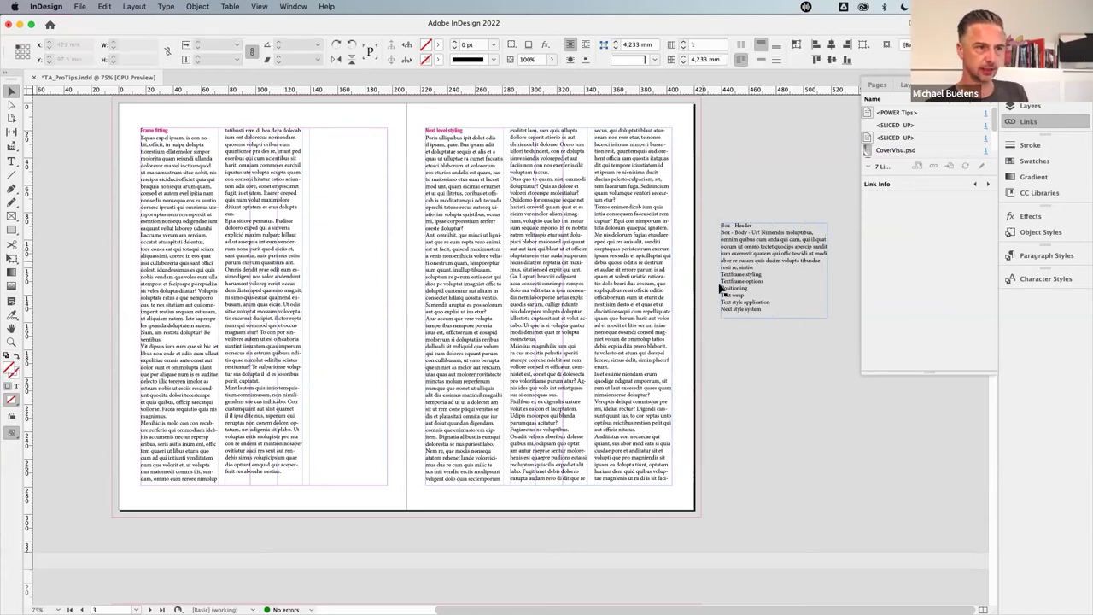
left_click(762, 273)
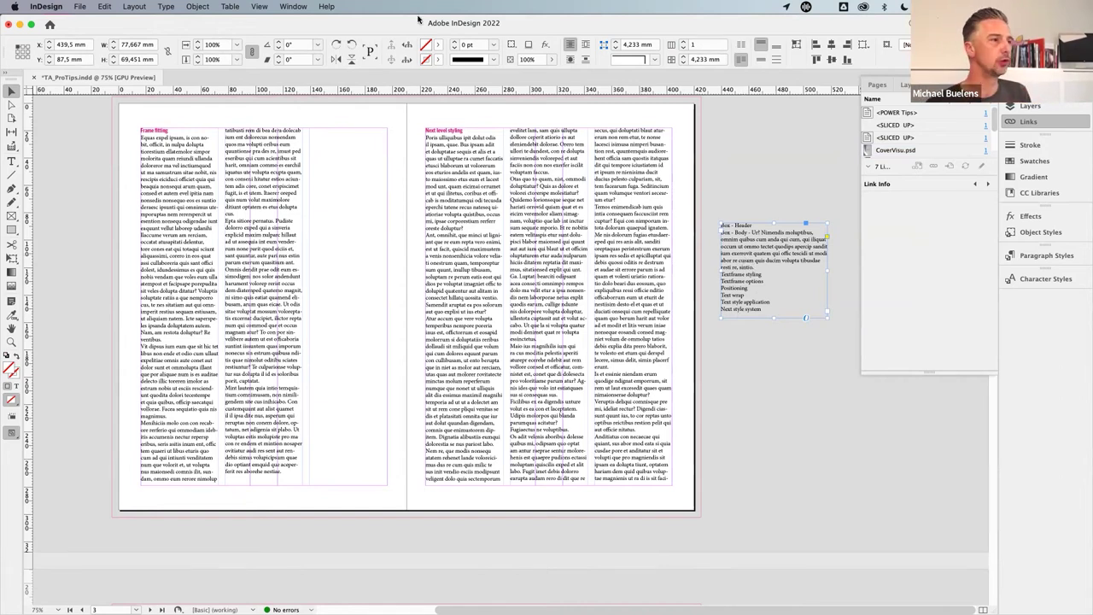
left_click(439, 45)
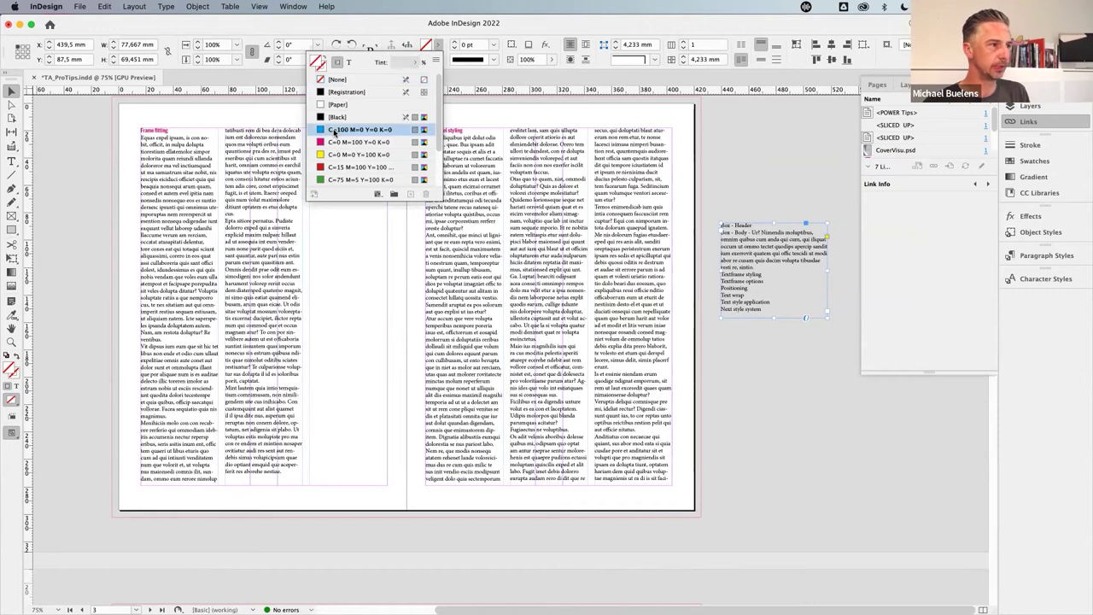
left_click(336, 129)
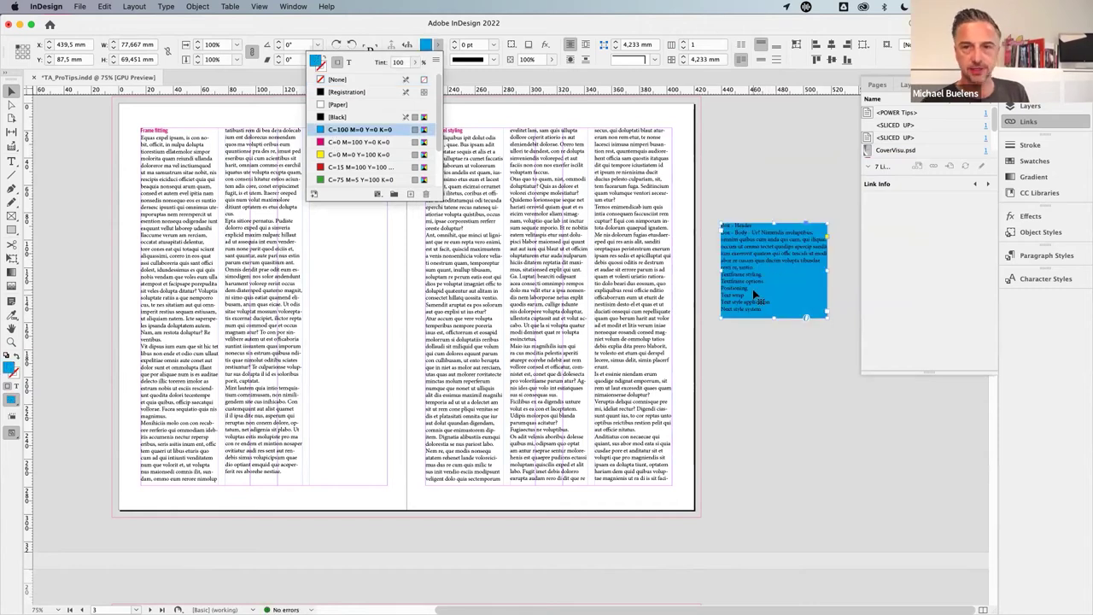
left_click(439, 47)
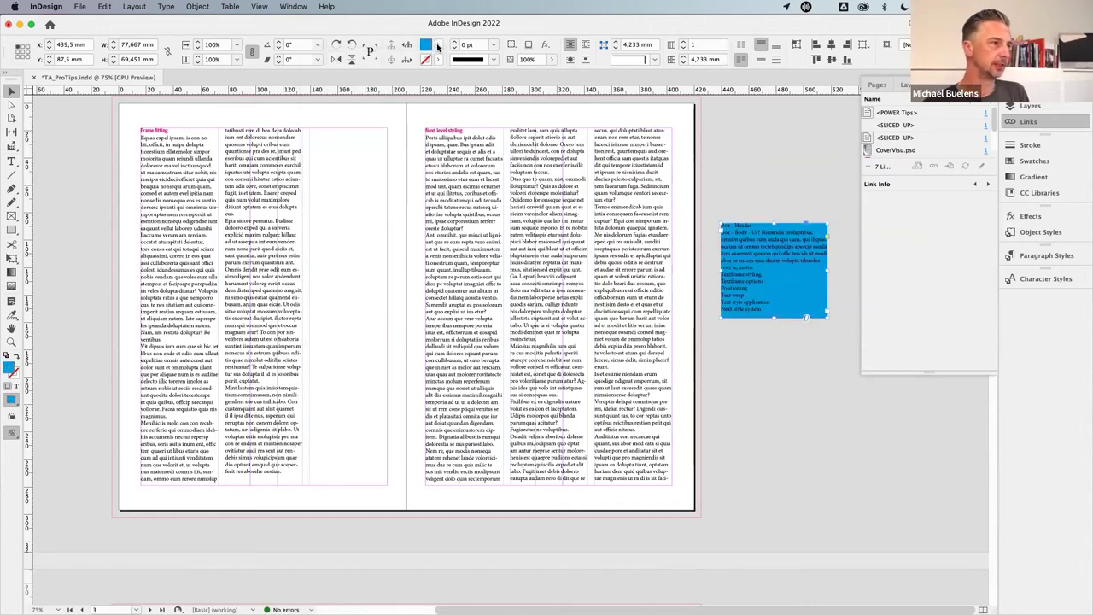
key("slash")
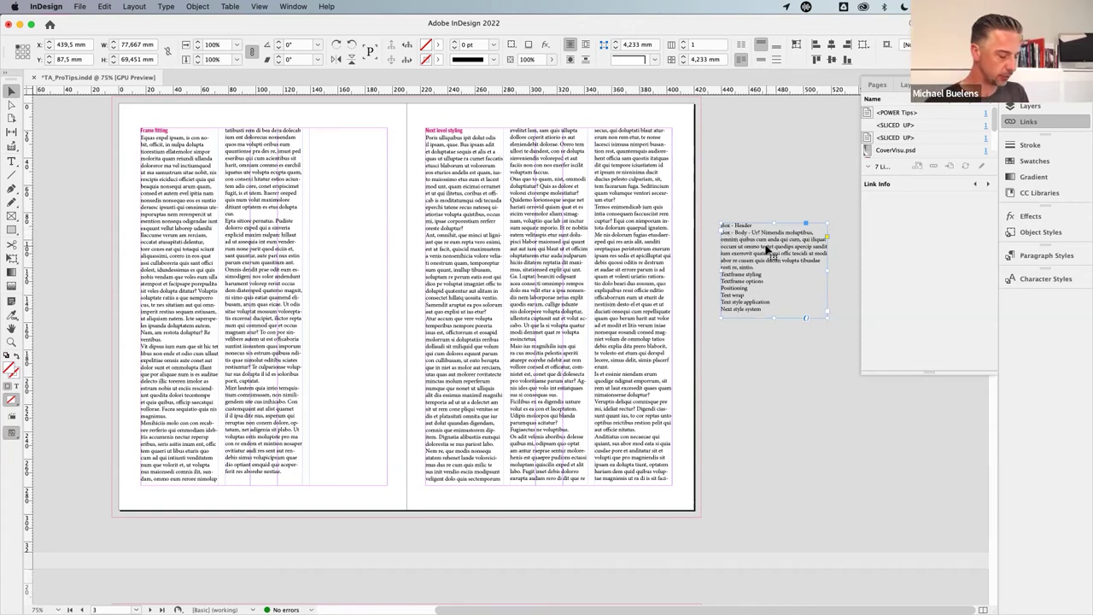
key("super+b")
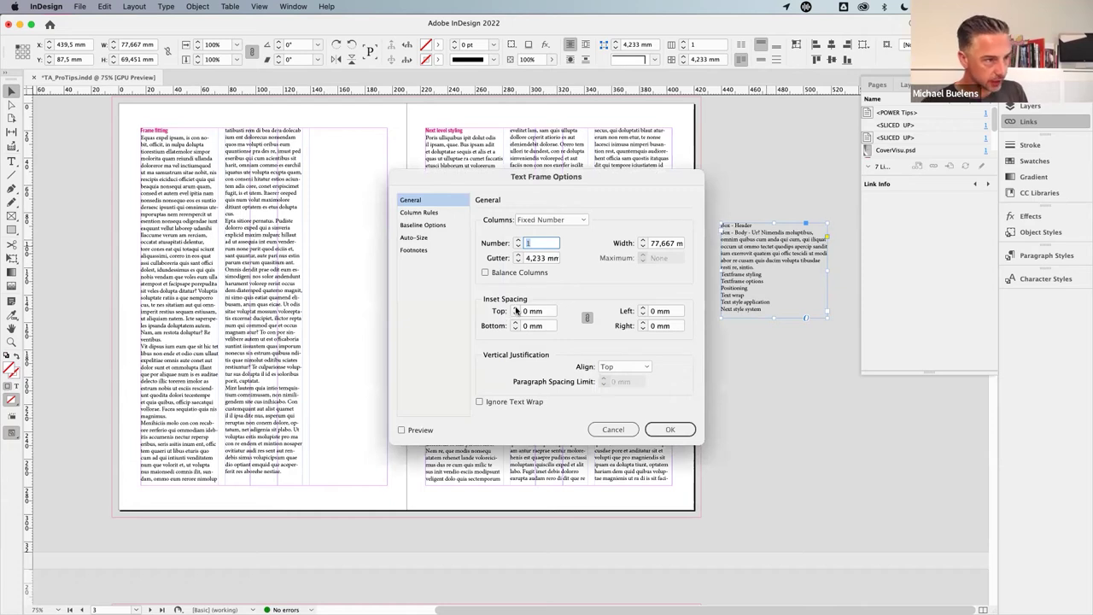
left_click(613, 430)
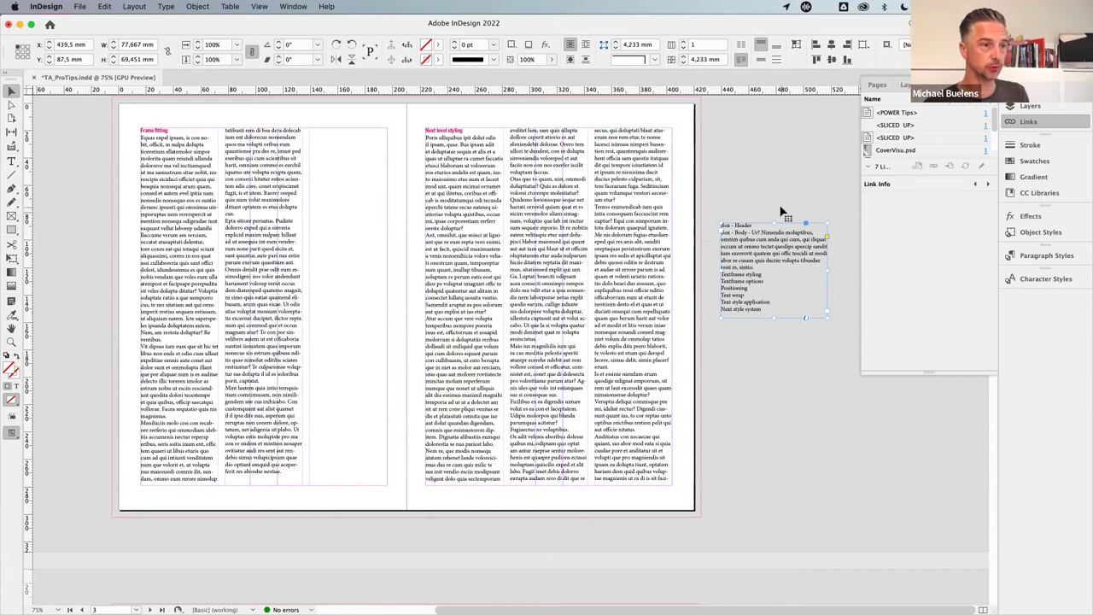
- Apply the Box Text object style to the unstyled pasteboard text frames beside both text spreads
left_click(1044, 233)
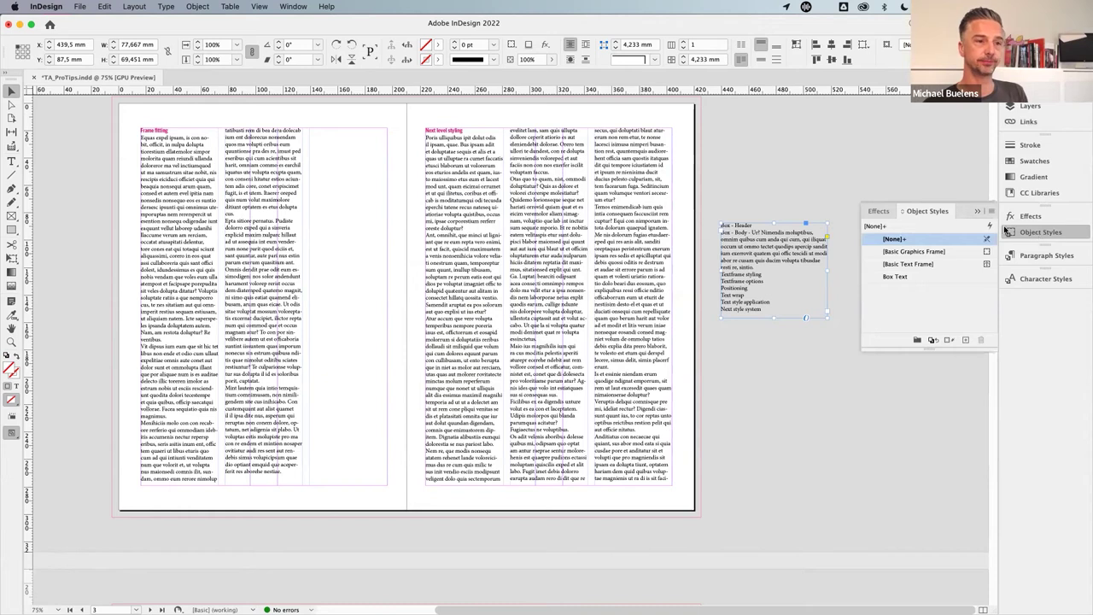
left_click(935, 280)
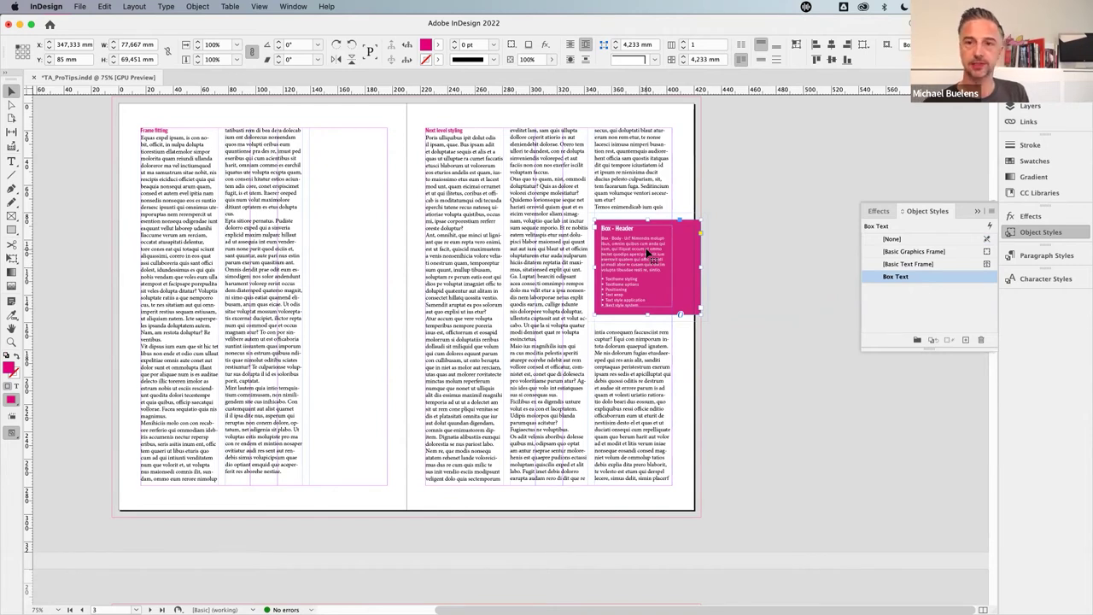
scroll(675, 420, "down", 15)
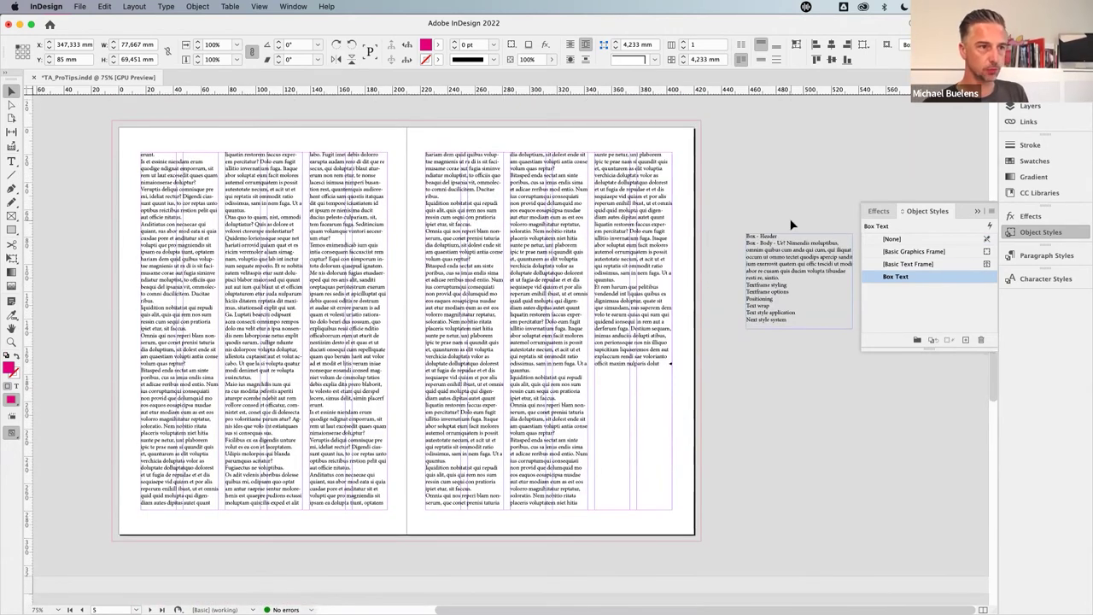
left_click(765, 279)
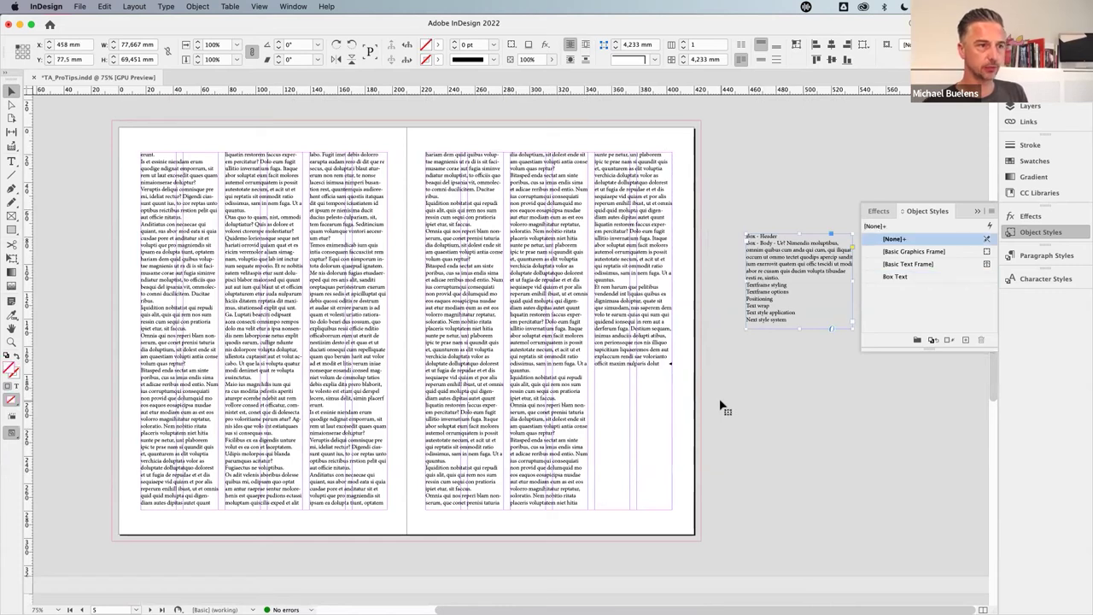
left_click(923, 277)
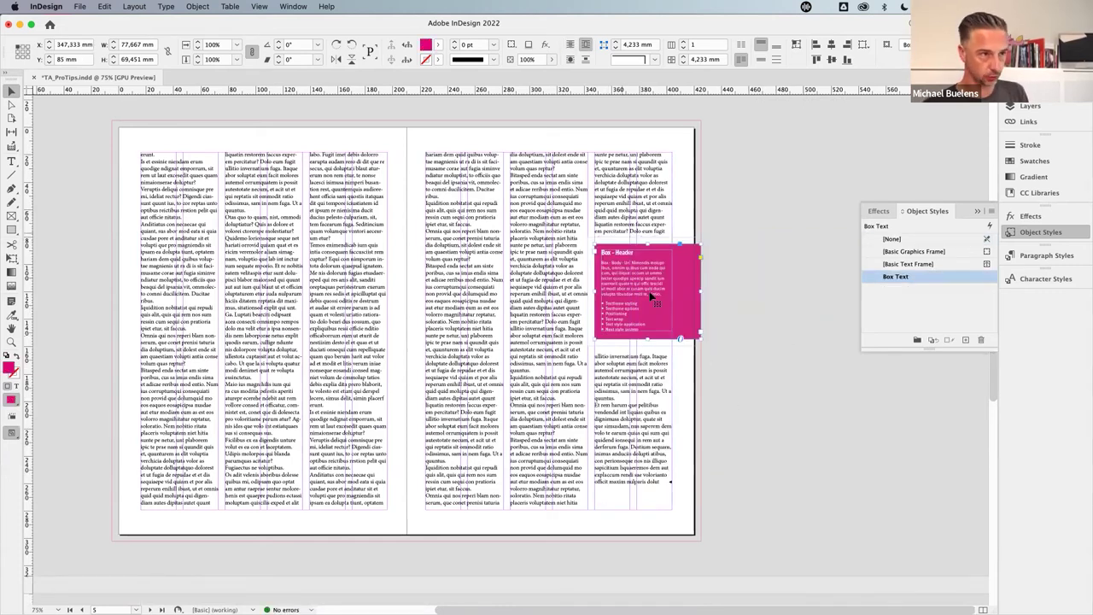
- Undo the Box Text styling of both text frames and deselect the frame beside the first text spread
left_click(720, 230)
scroll(703, 194, "up", 10)
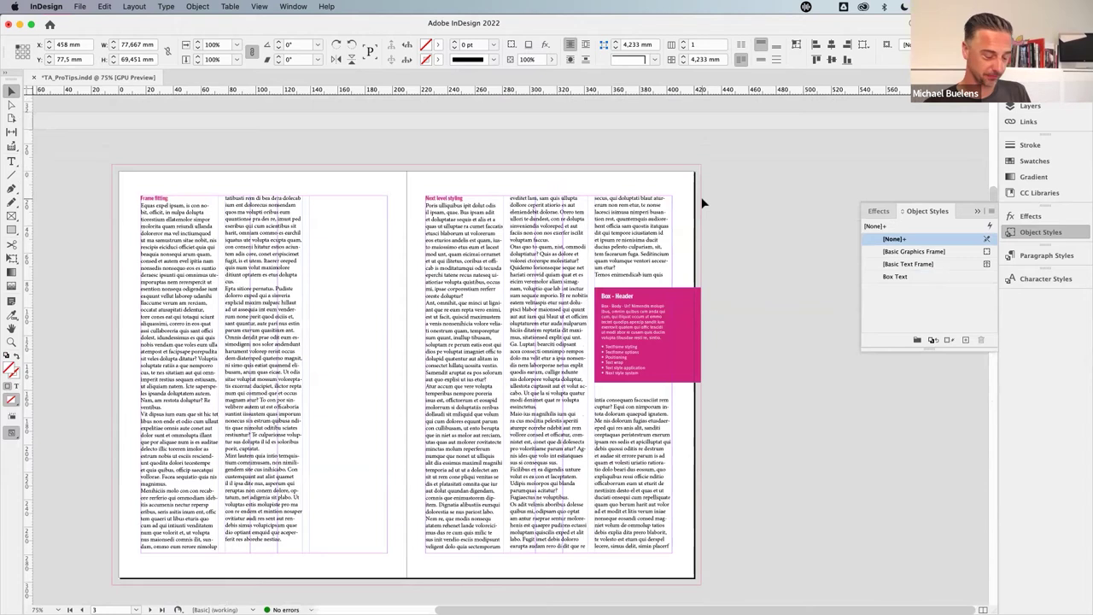
key("super+z")
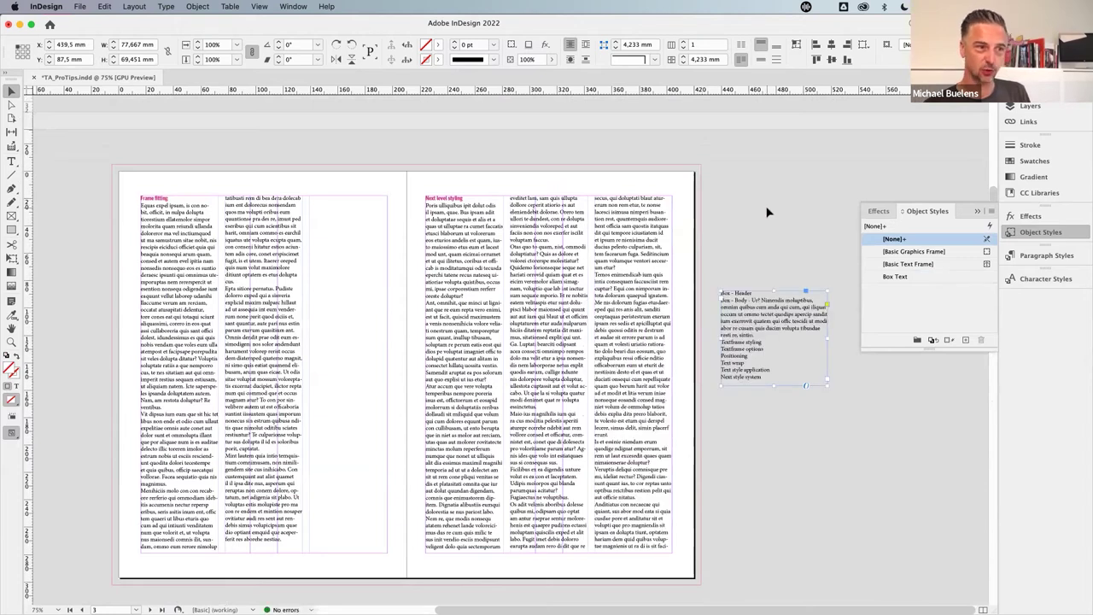
left_click(732, 247)
- Show the paragraph styles and inspect the Box - Header line of the unstyled text frame up close
left_click(1054, 258)
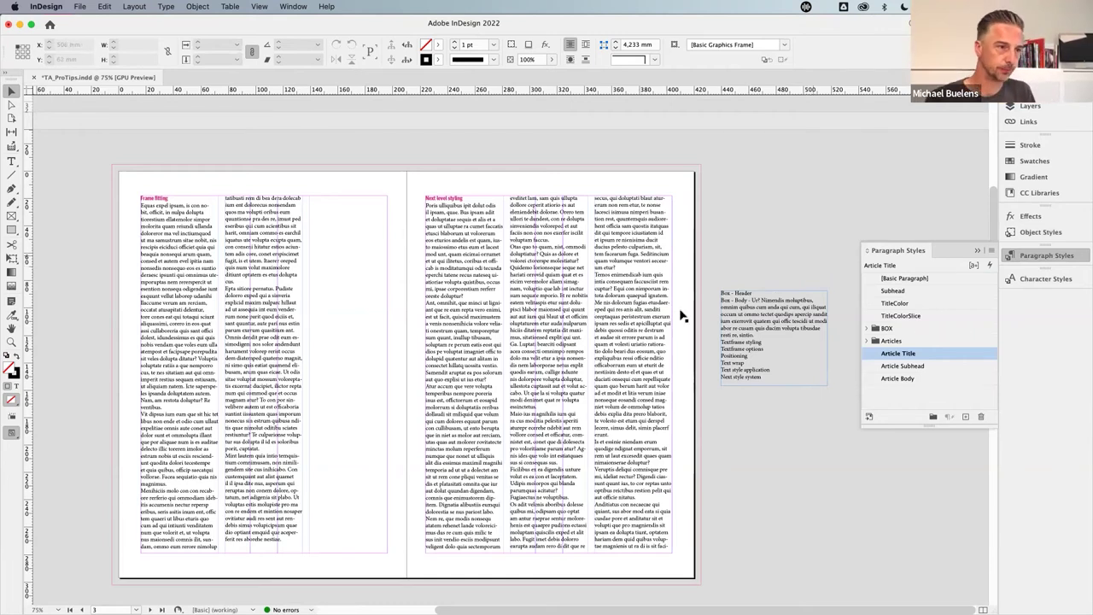
left_click(715, 346)
left_click(715, 346)
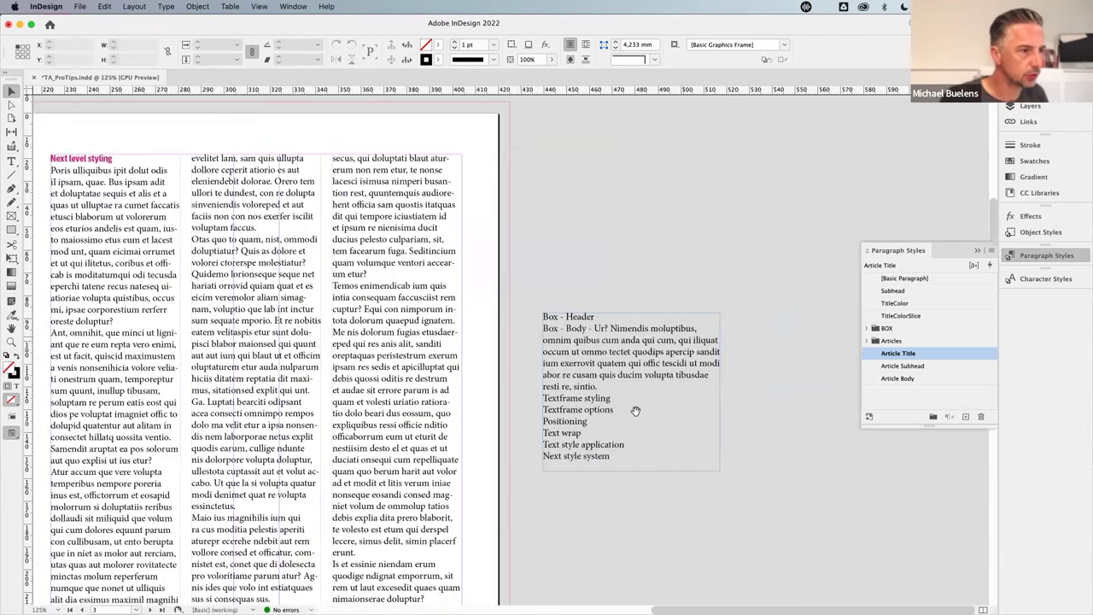
scroll(671, 349, "down", 5)
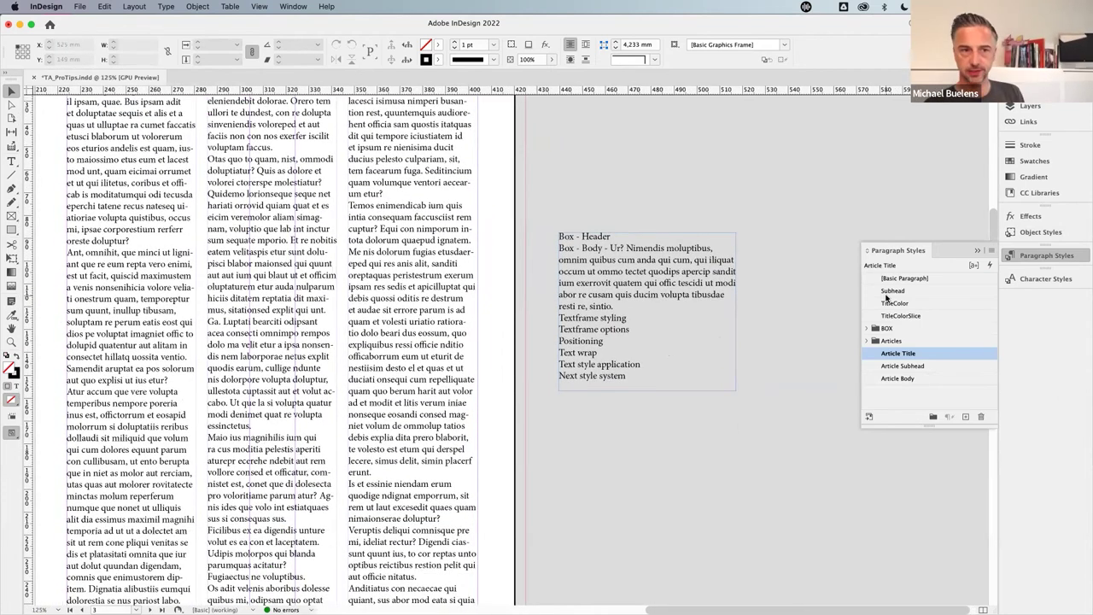
double_click(589, 240)
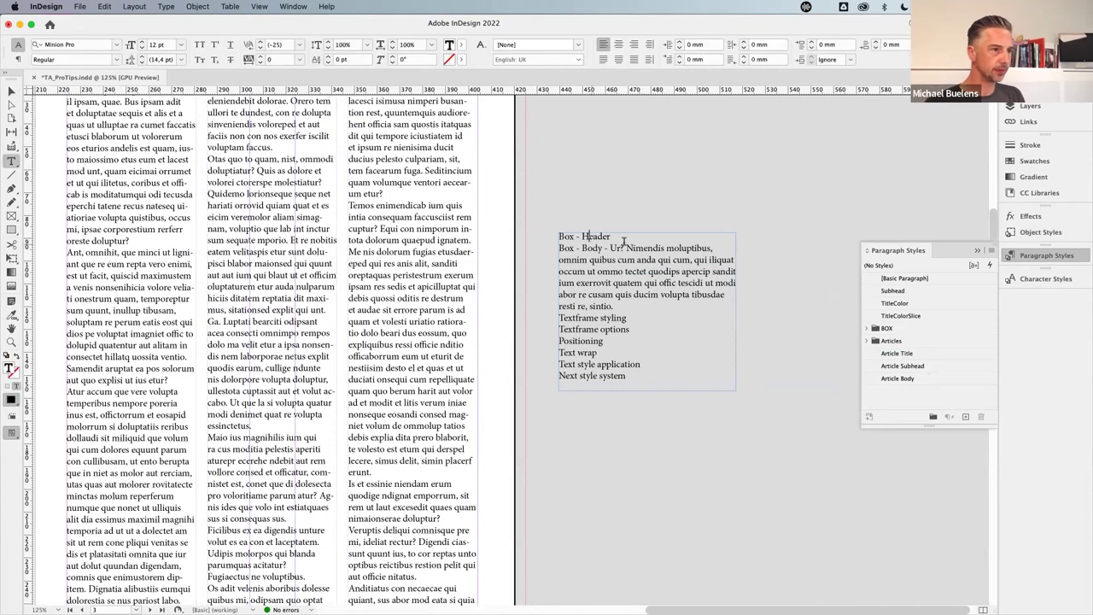
left_click(593, 185)
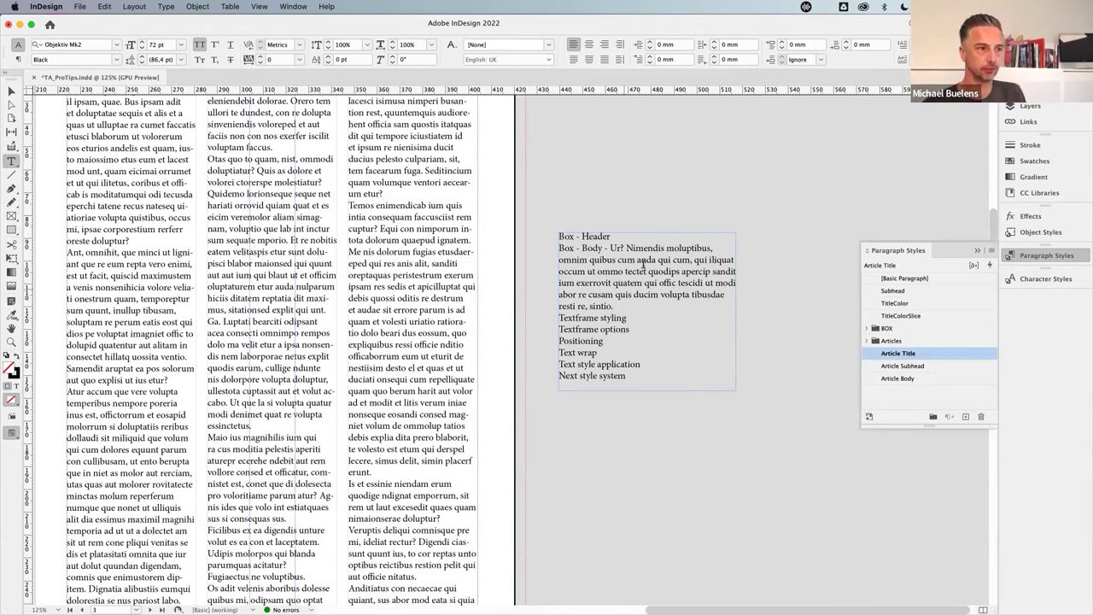
- Format the Box - Header line in Abolition at 15 pt with a [Paper] text fill
triple_click(593, 236)
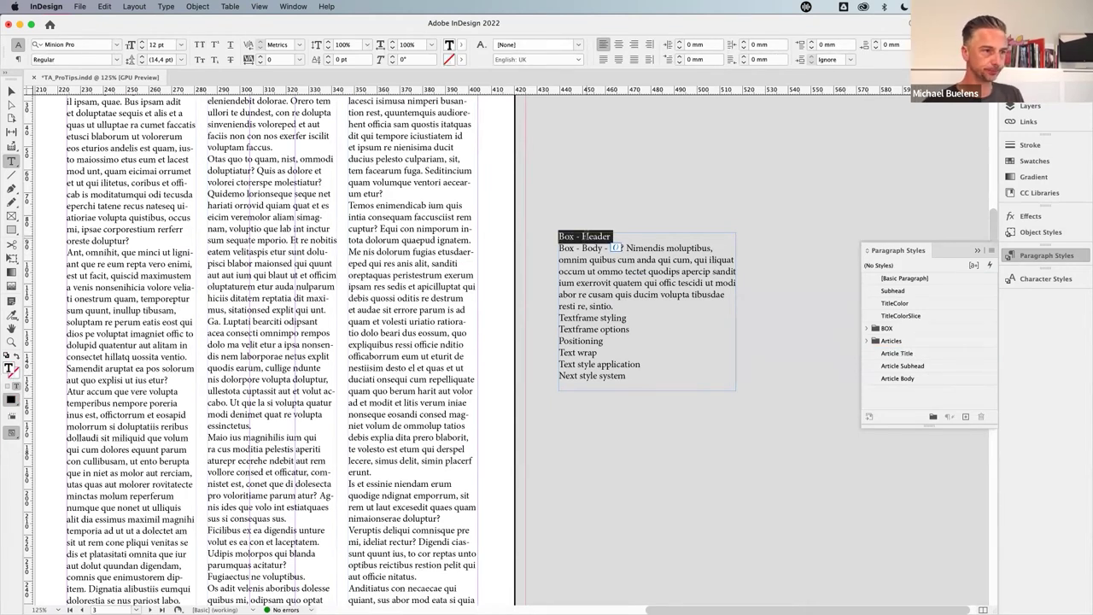
left_click(143, 42)
left_click(143, 42)
left_click(143, 42)
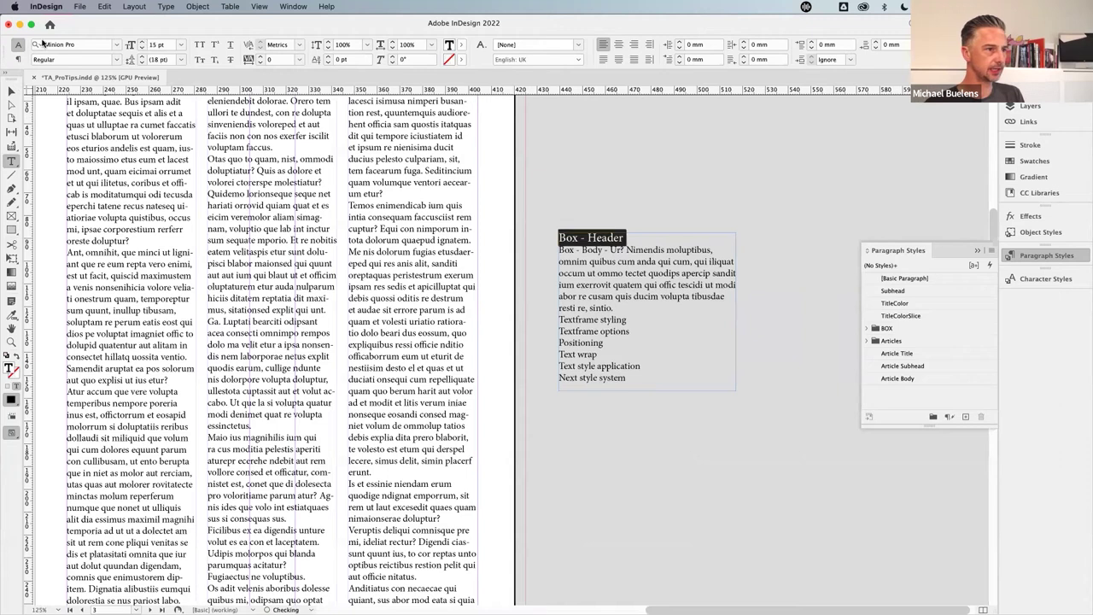
left_click(116, 45)
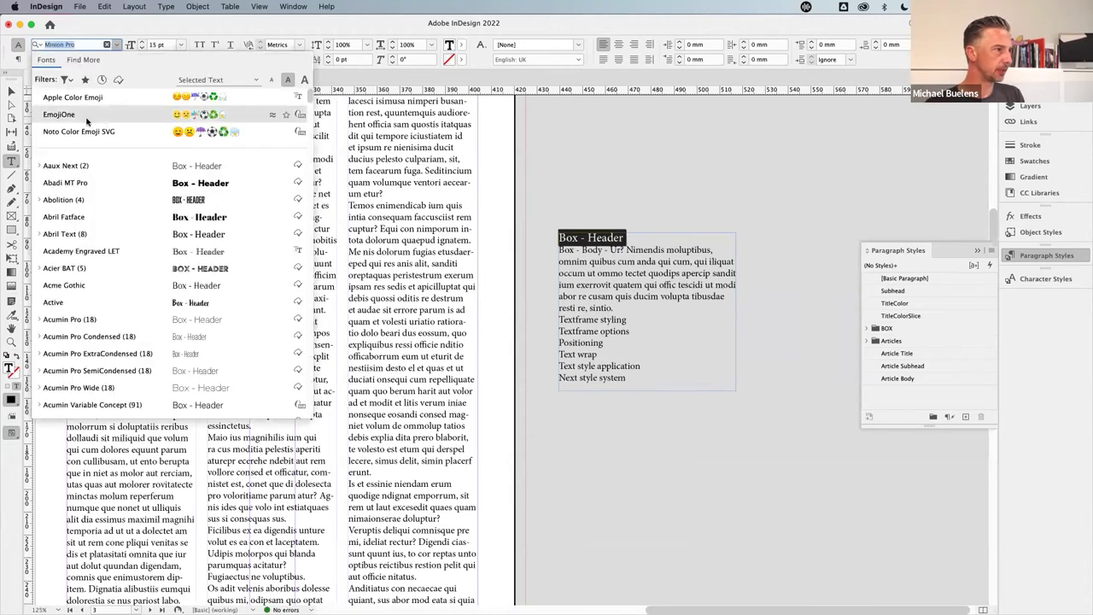
left_click(170, 203)
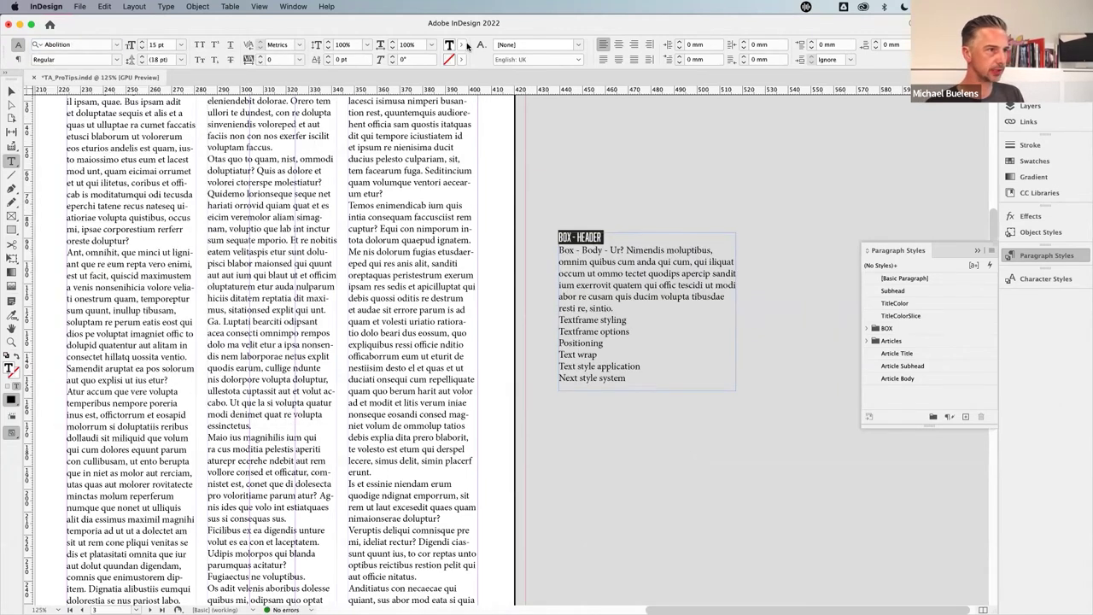
left_click(462, 47)
left_click(384, 104)
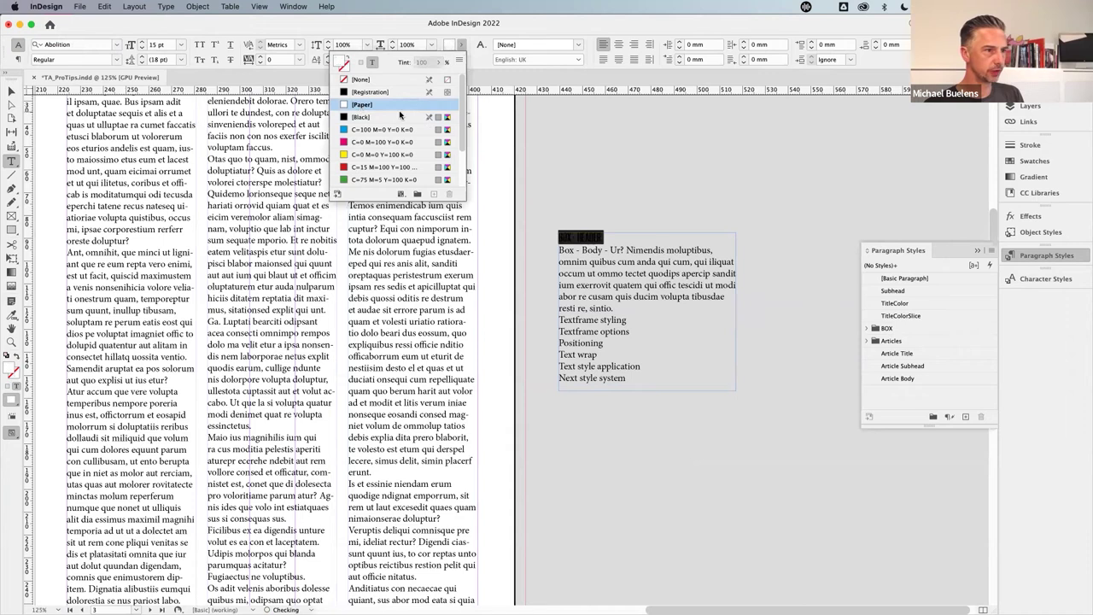
- Increase the font size of the Box - Header line to 21 pt
left_click(138, 43)
key("Up")
key("Up")
key("Up")
key("Up")
key("Up")
key("Up")
key("Up")
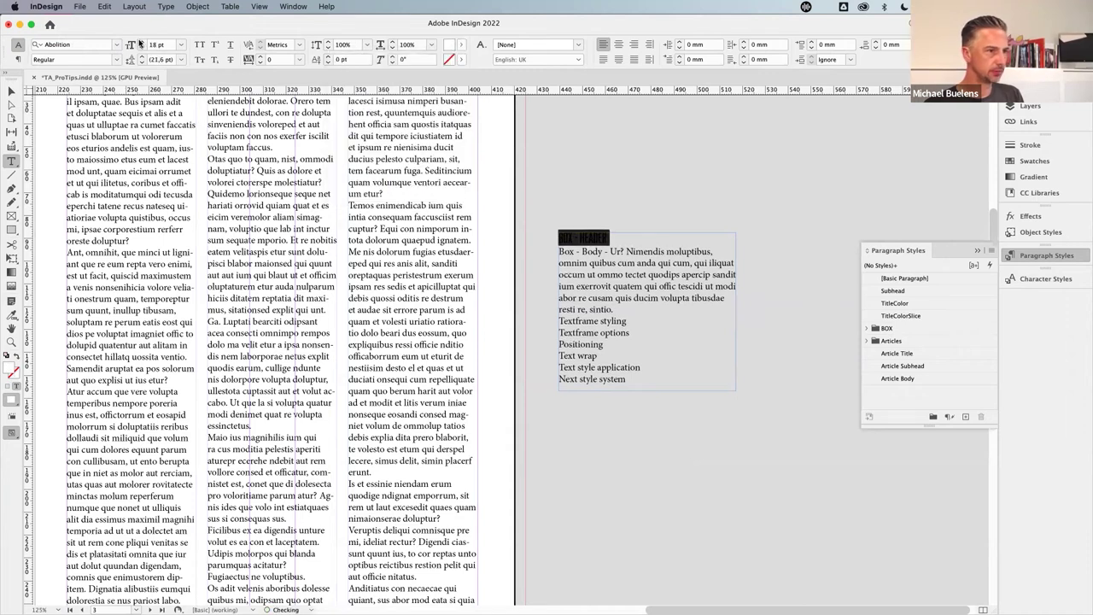
left_click(143, 50)
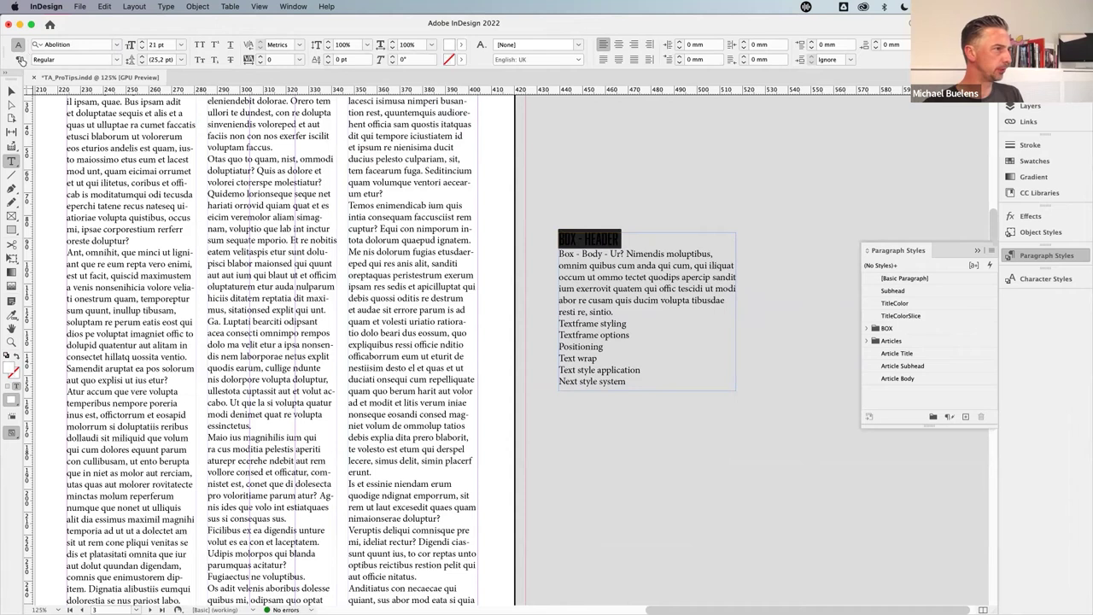
- Set the Box - Body paragraph below the header in Acumin Pro Light
triple_click(596, 288)
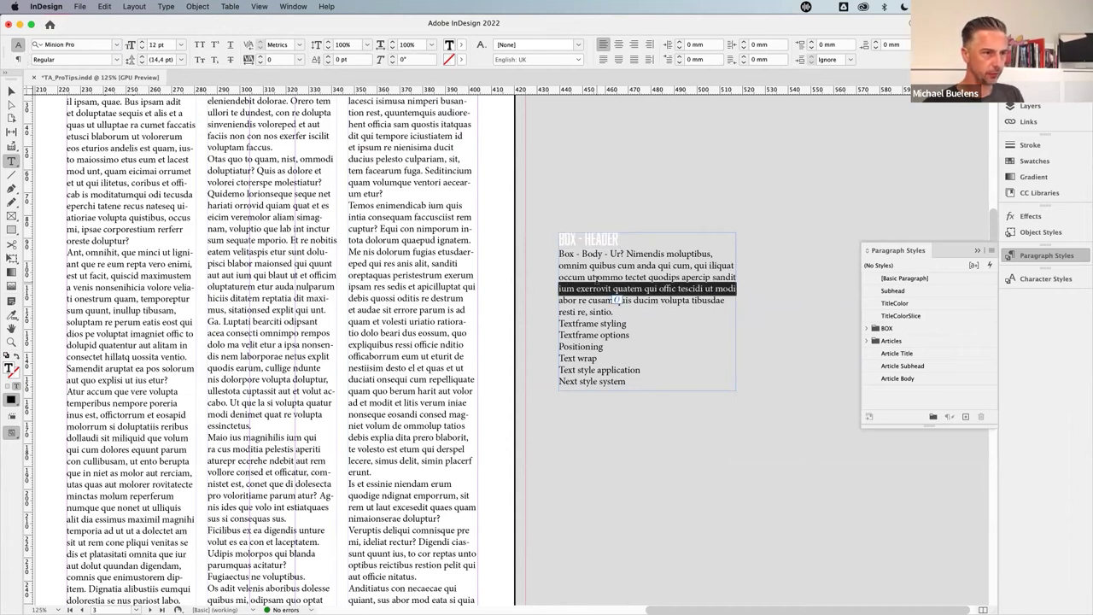
left_click(595, 288)
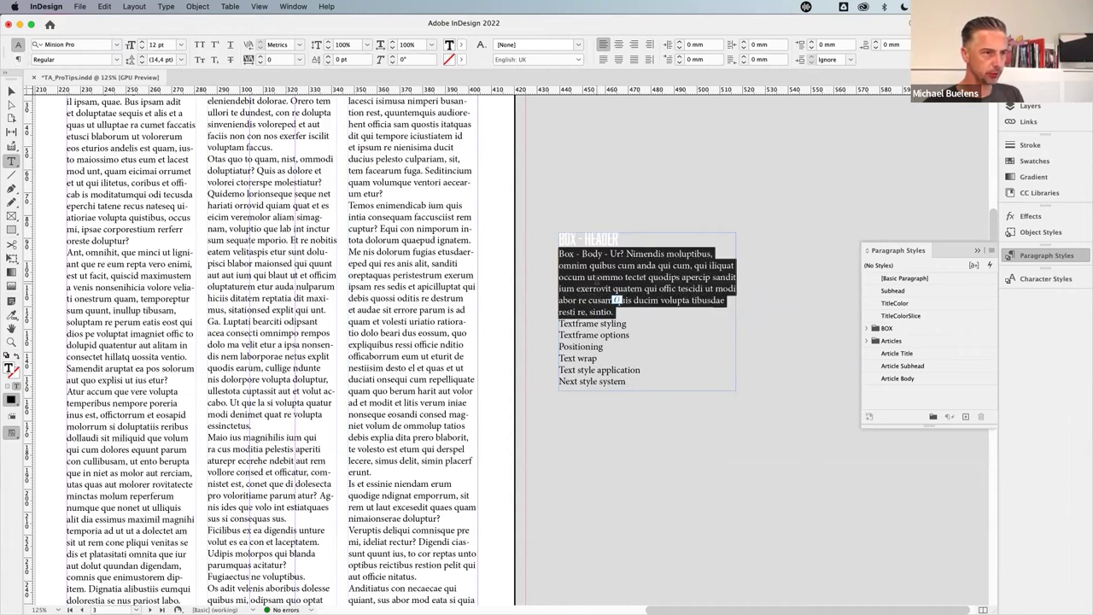
left_click(116, 44)
scroll(170, 188, "up", 20)
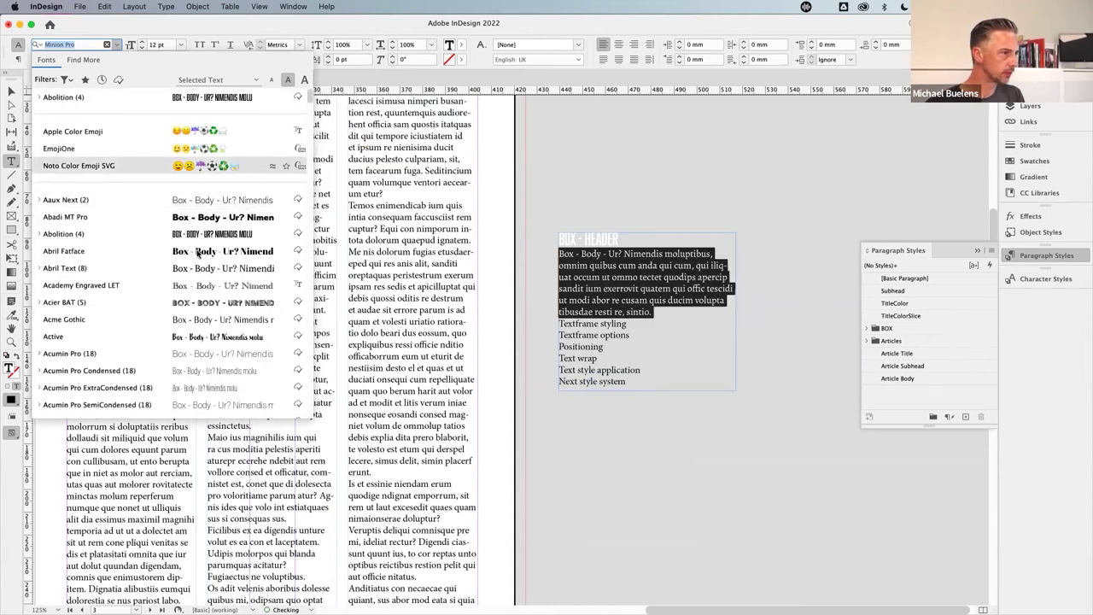
left_click(38, 354)
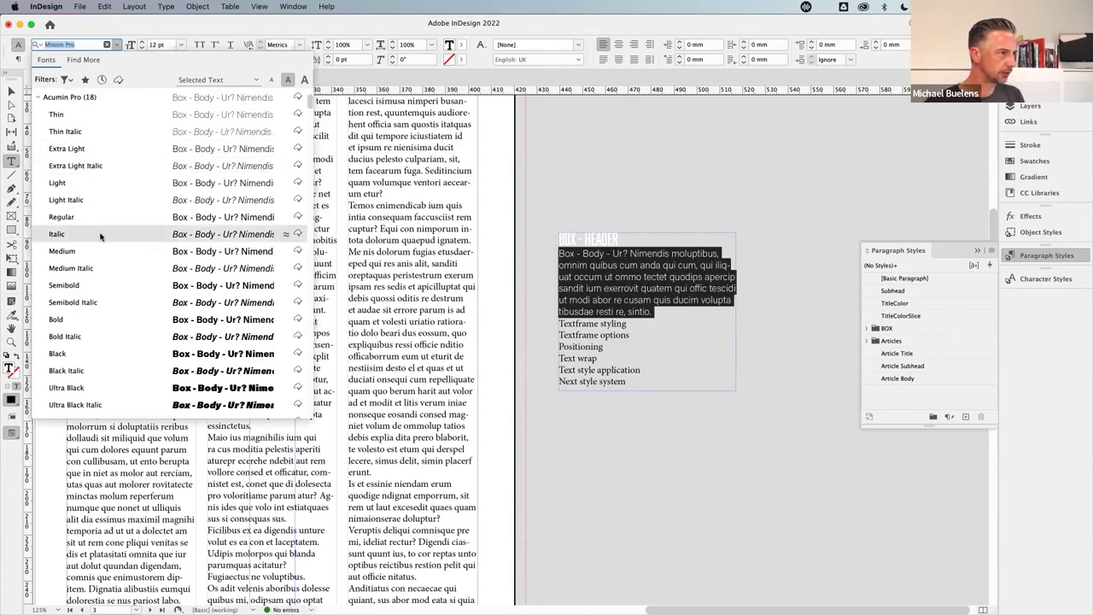
left_click(90, 183)
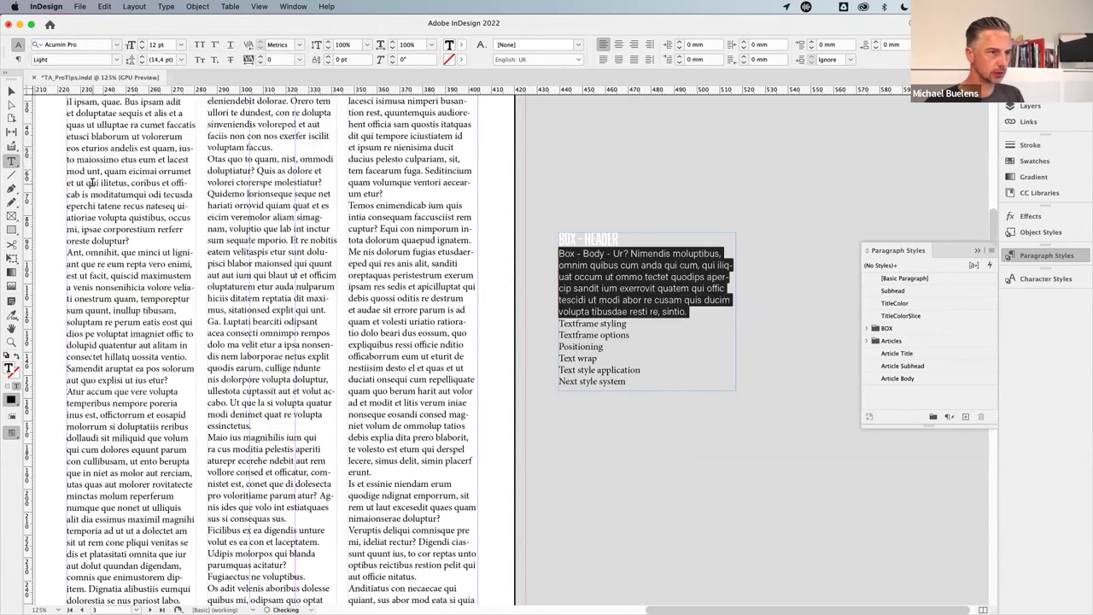
- Reduce the Box - Body paragraph to 9 pt and give its text a [Paper] fill
left_click(142, 48)
left_click(141, 49)
left_click(142, 49)
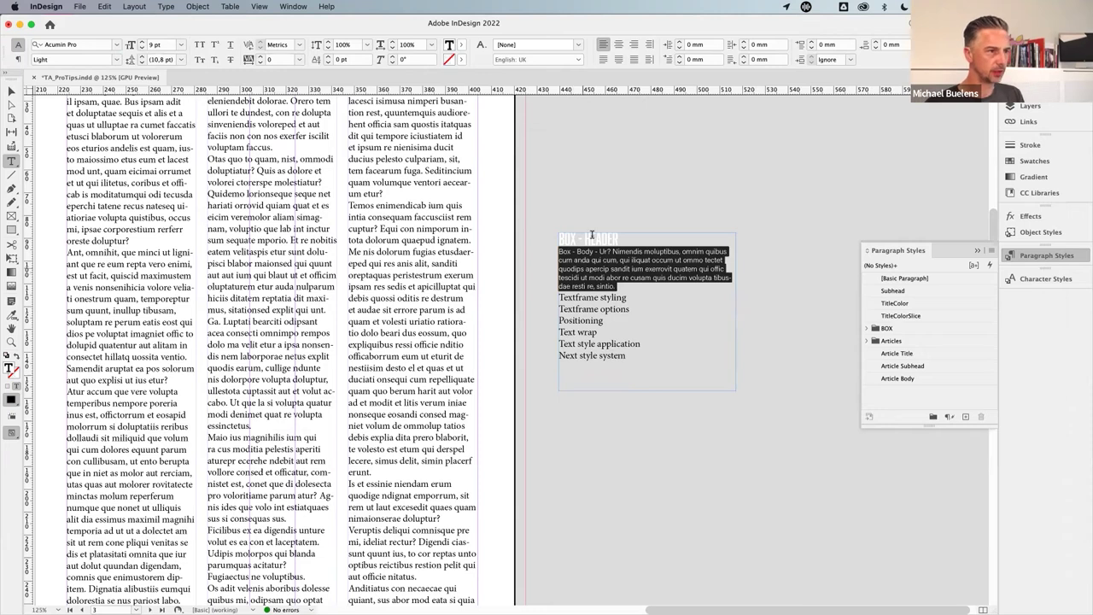
left_click(462, 44)
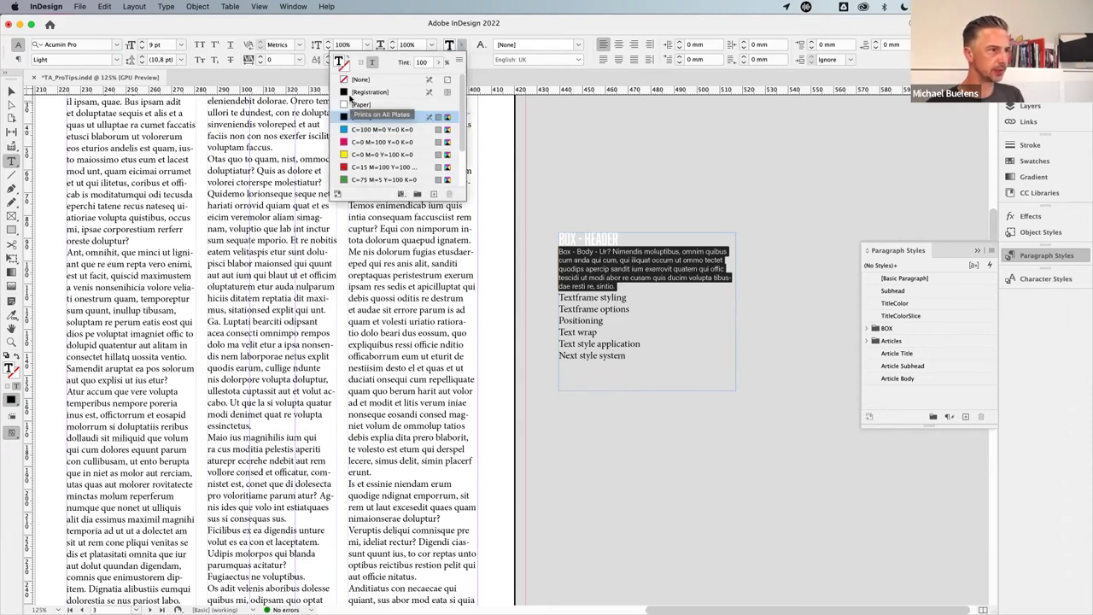
left_click(361, 104)
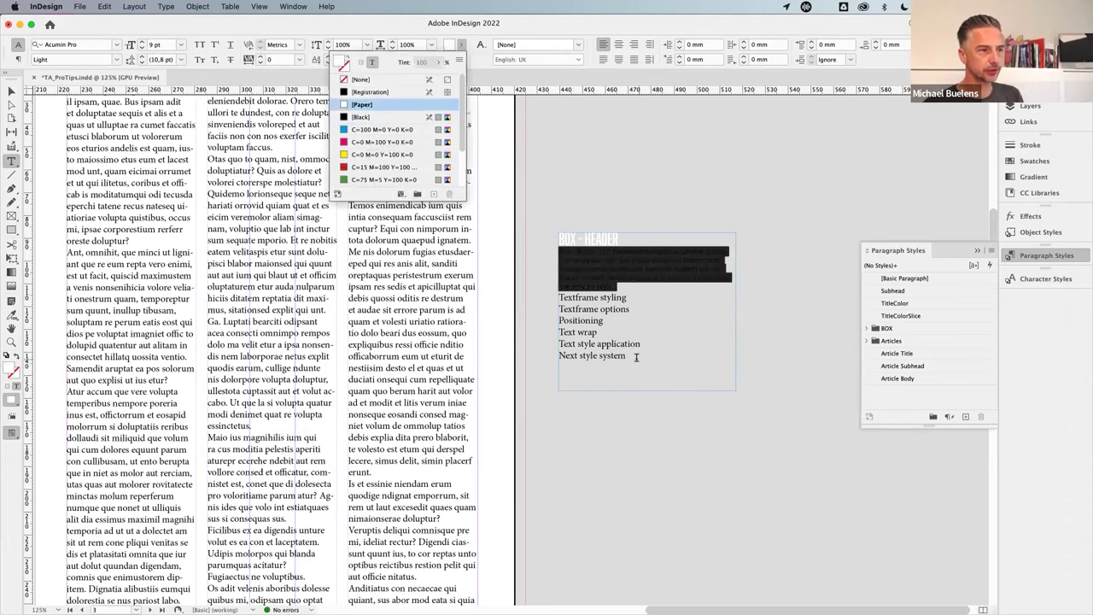
- Set all the text below the header, from the Box - Body paragraph through Next style system, in Acumin Pro Light
left_click(637, 356)
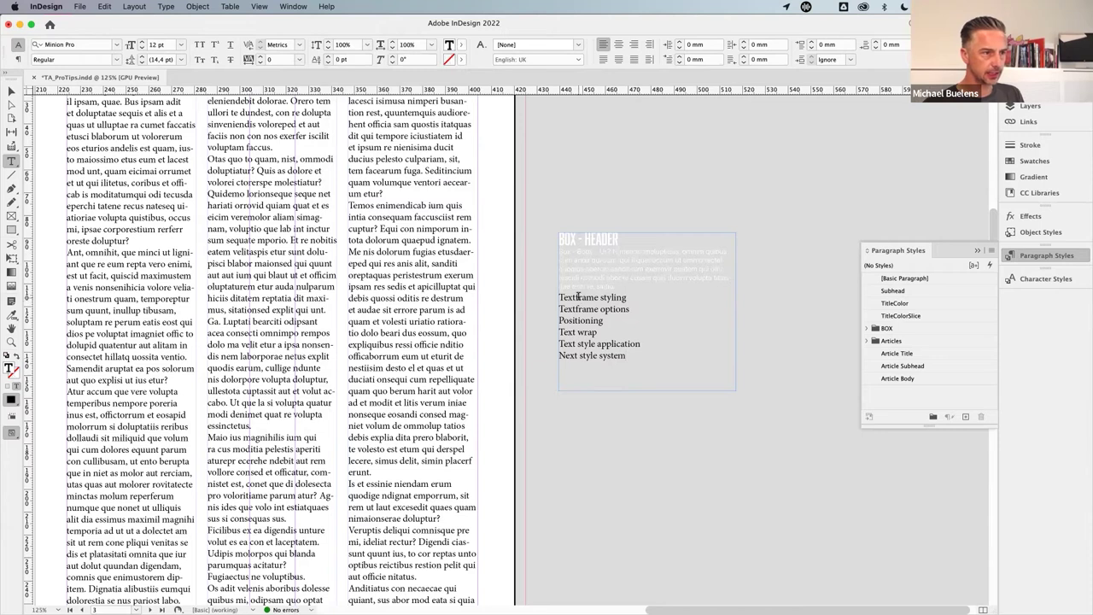
key("super+a")
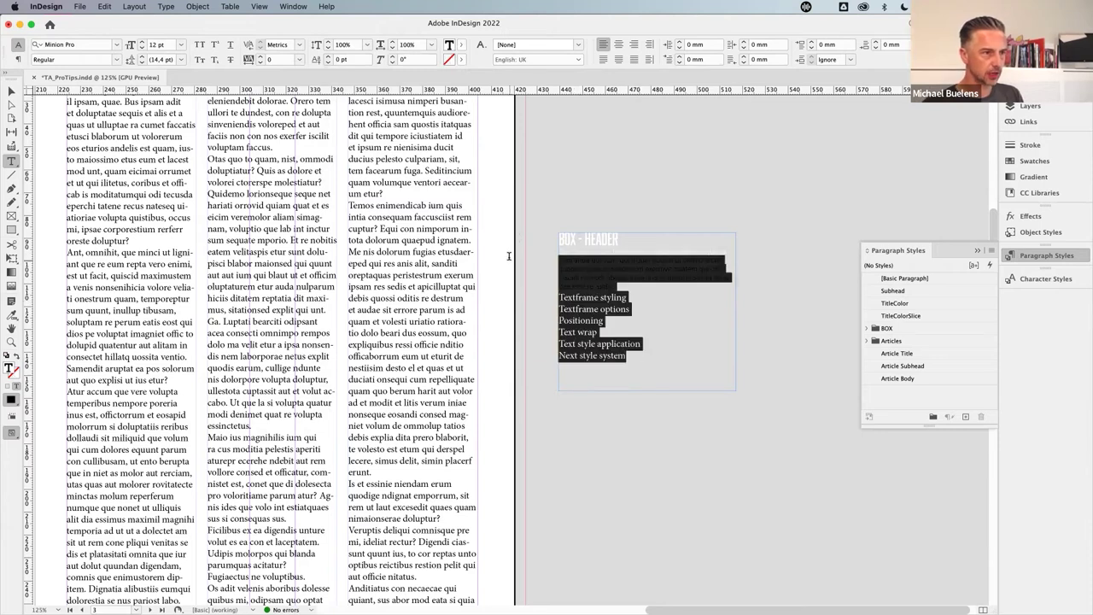
left_click(71, 44)
type("acu")
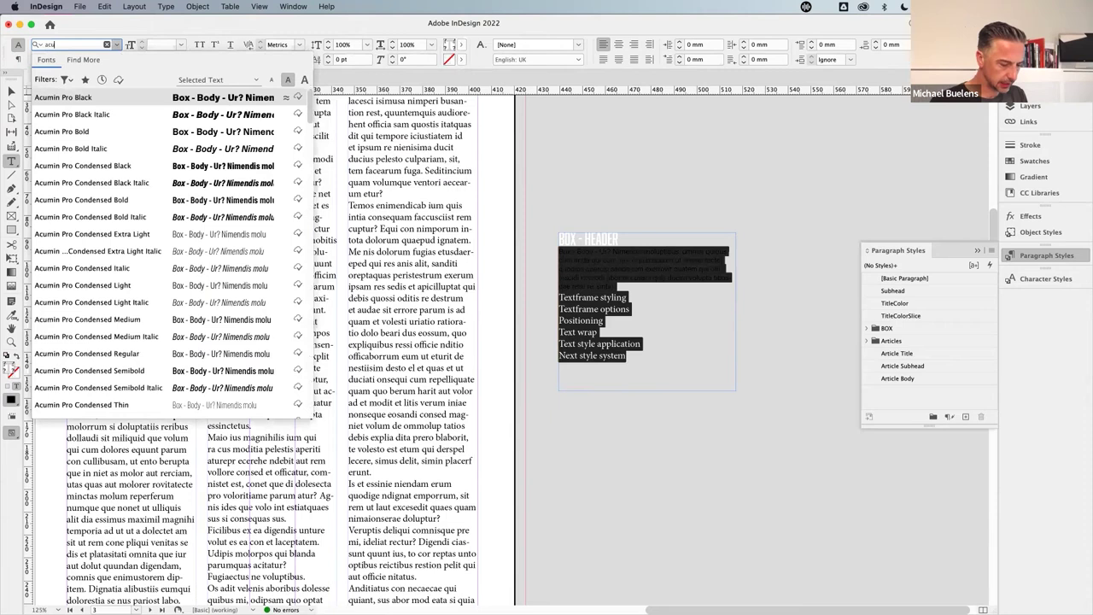
key("Down")
key("Down")
key("Down")
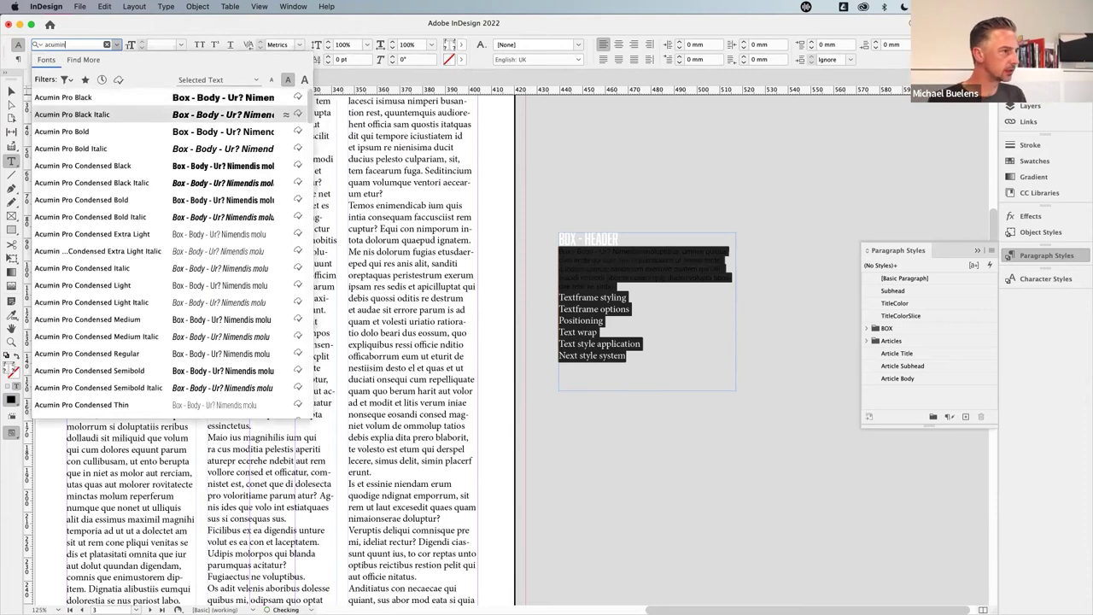
scroll(94, 235, "down", 6)
scroll(94, 235, "down", 2)
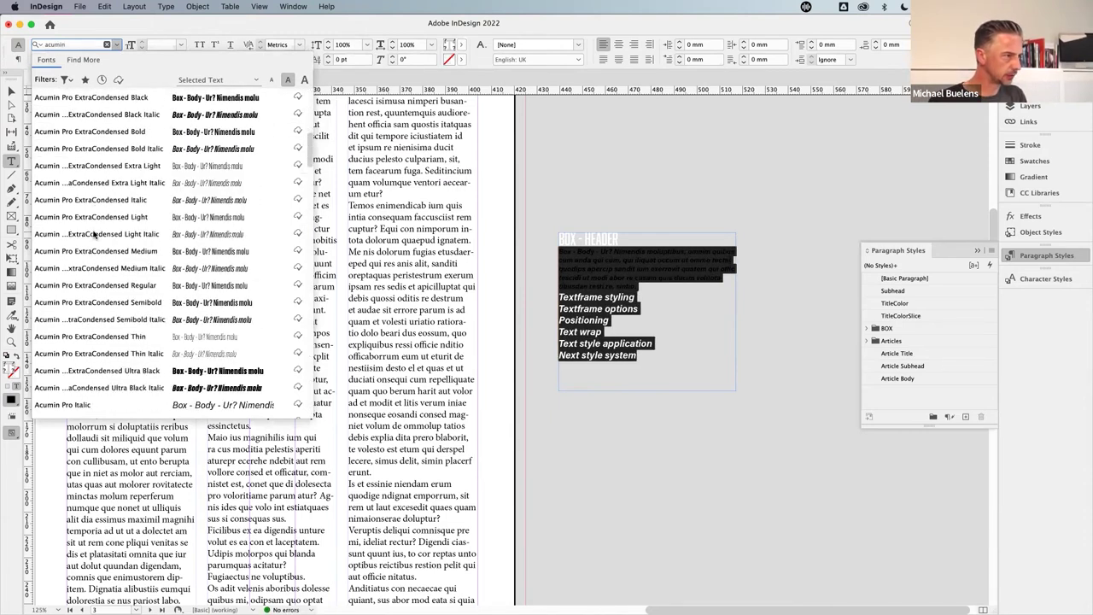
scroll(94, 235, "down", 2)
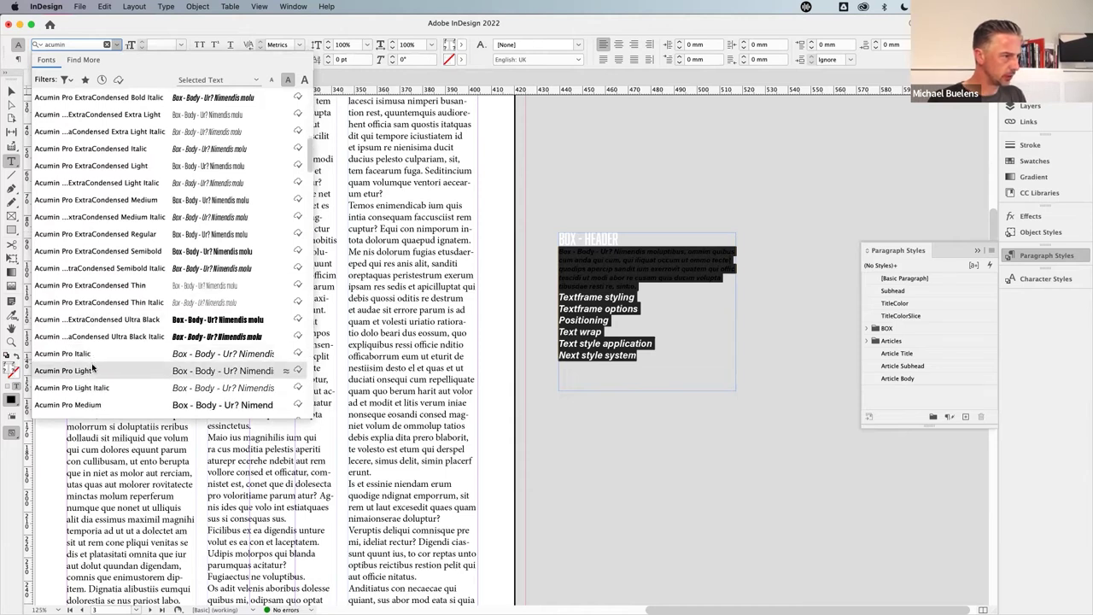
left_click(90, 368)
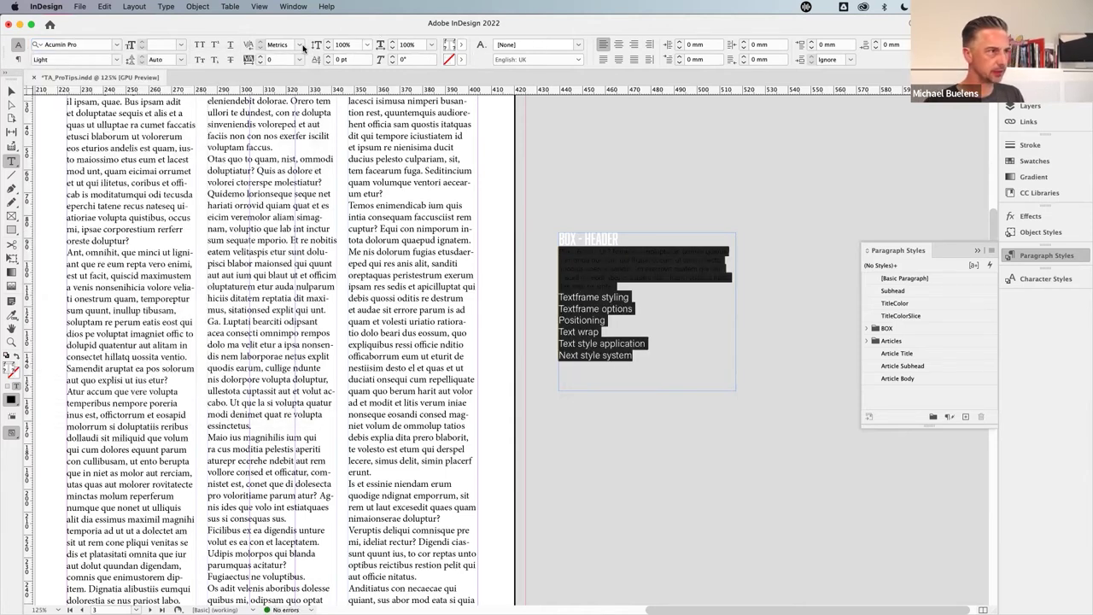
- Set the text below the header to 10 pt with a [Paper] fill and deselect it
left_click(167, 44)
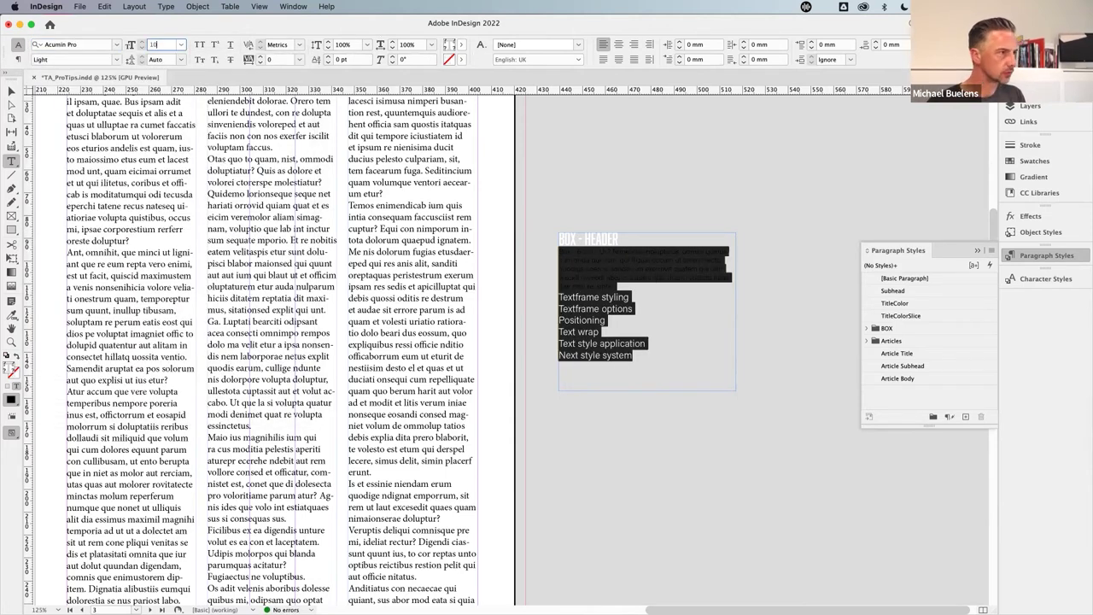
type("10")
key("Return")
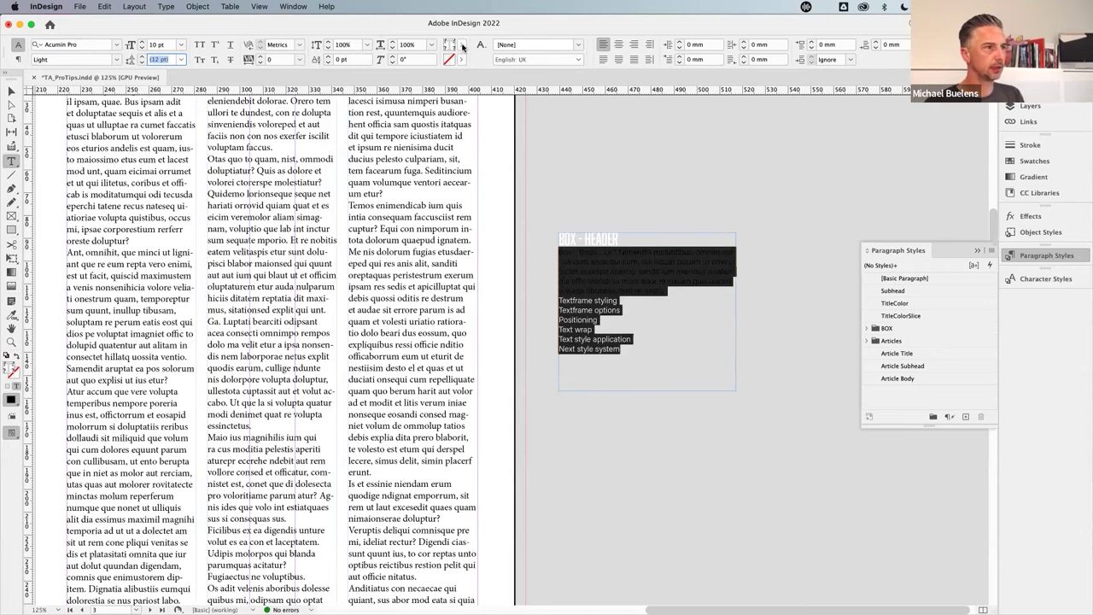
left_click(461, 47)
left_click(359, 105)
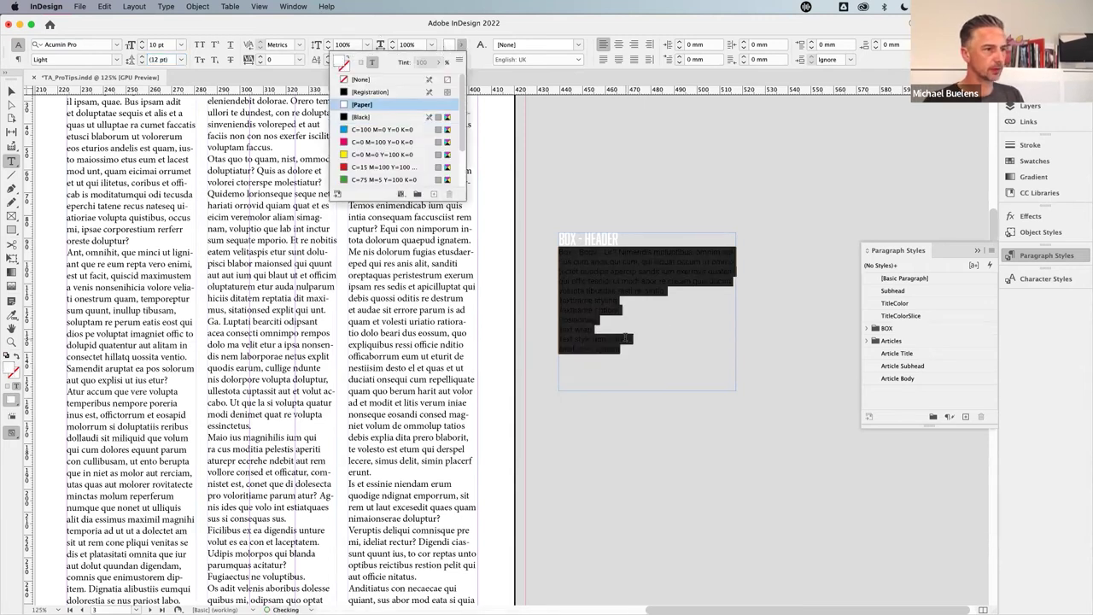
left_click(736, 356)
left_click(665, 305)
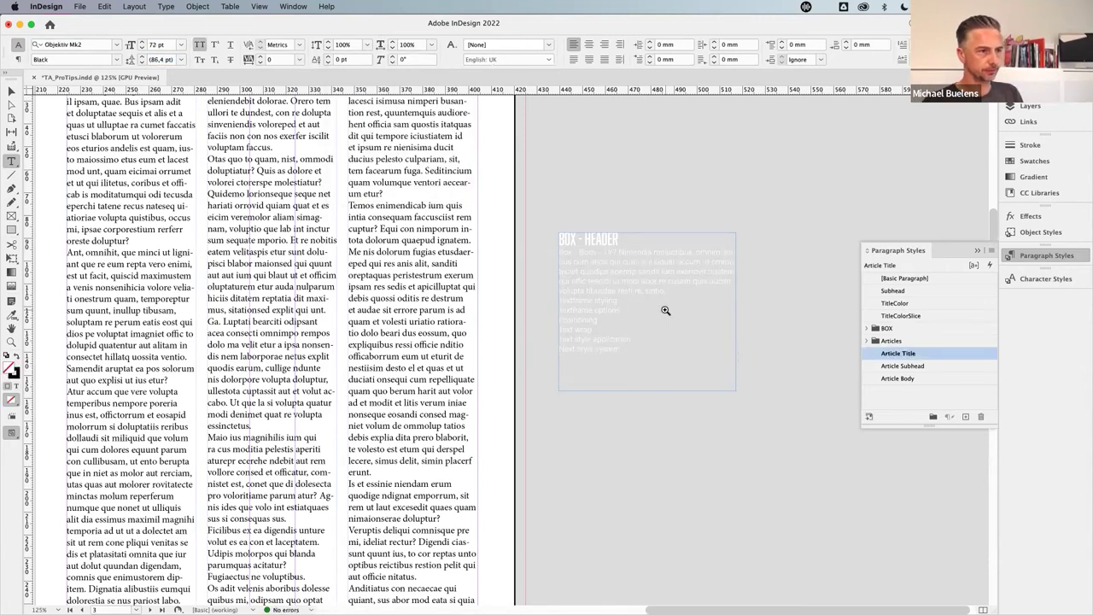
- Turn the six lines from Textframe styling to Next style system into a bulleted list
key("super+equal")
key("super+equal")
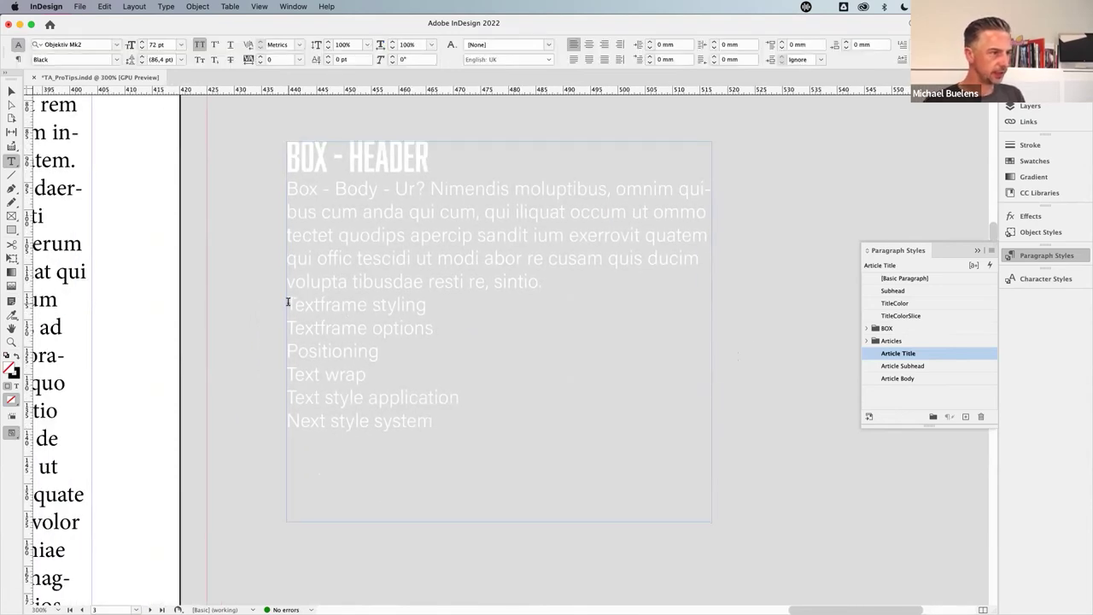
left_click_drag(288, 301, 488, 435)
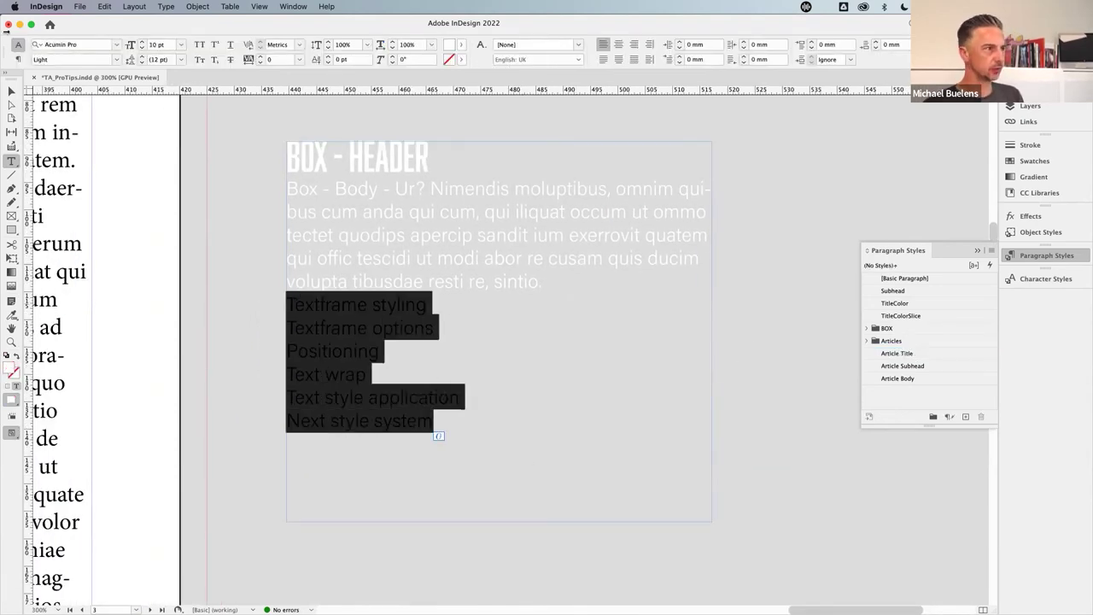
left_click(18, 59)
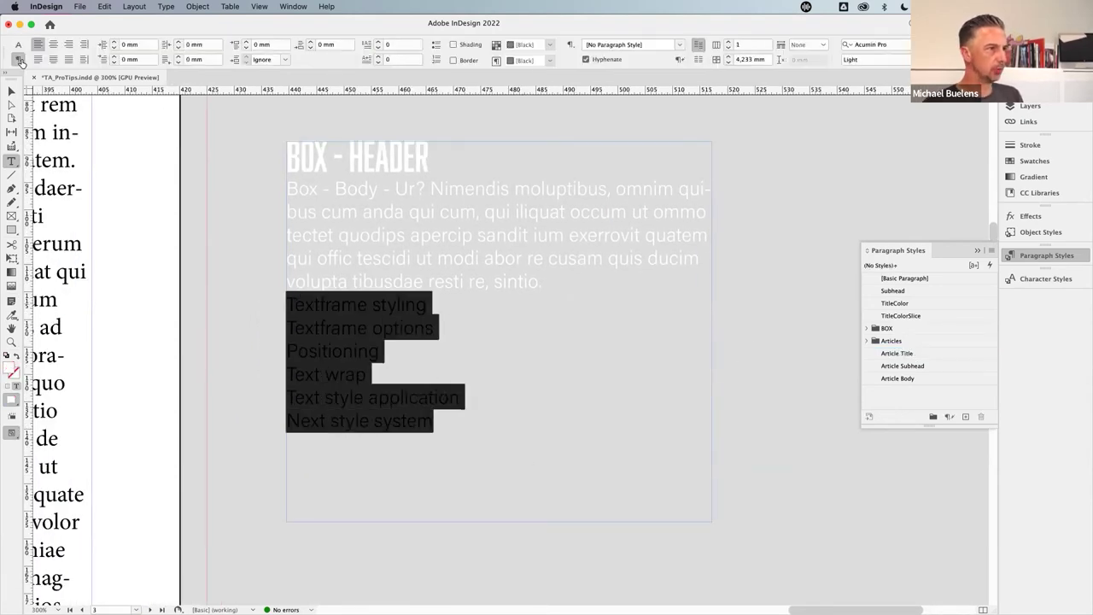
left_click(435, 46)
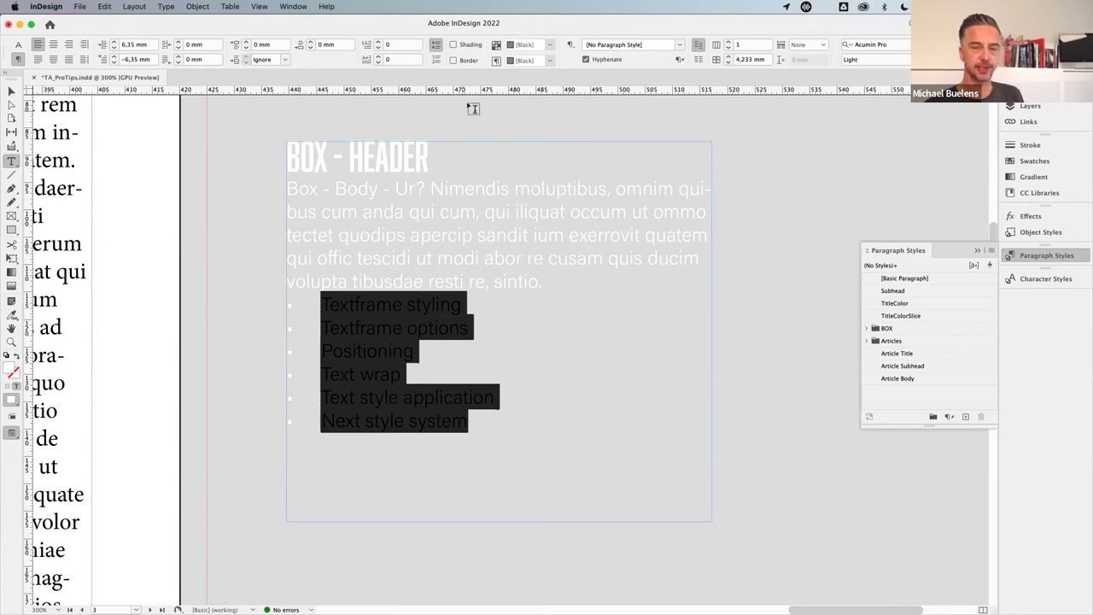
- Examine the Bullets and Numbering options and the paragraph Shading options for the bulleted lines without changing them
scroll(463, 110, "right", 3)
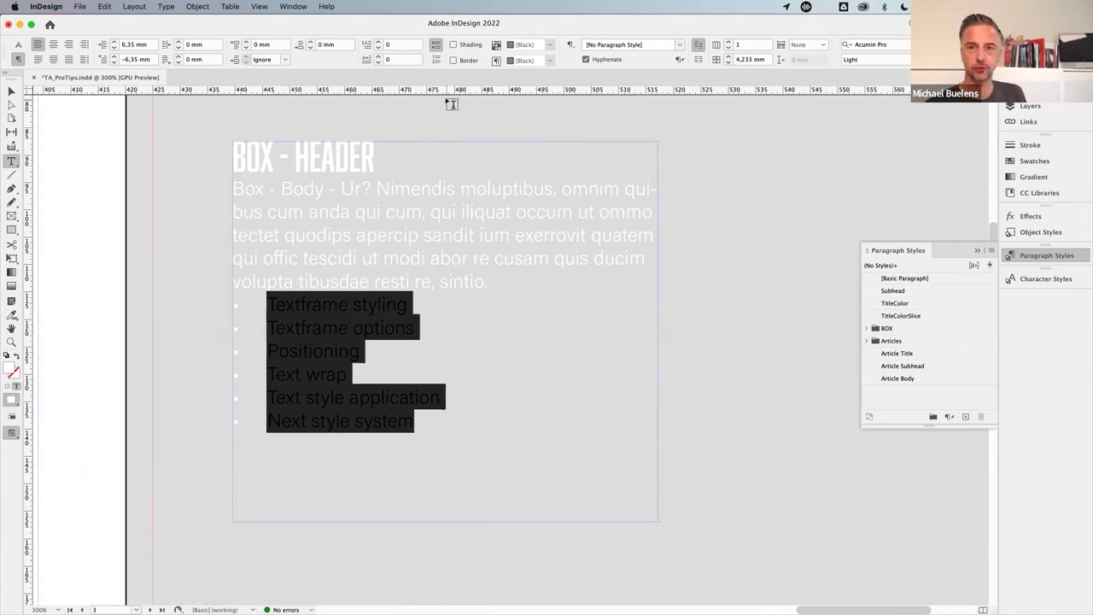
left_click(437, 46, "alt")
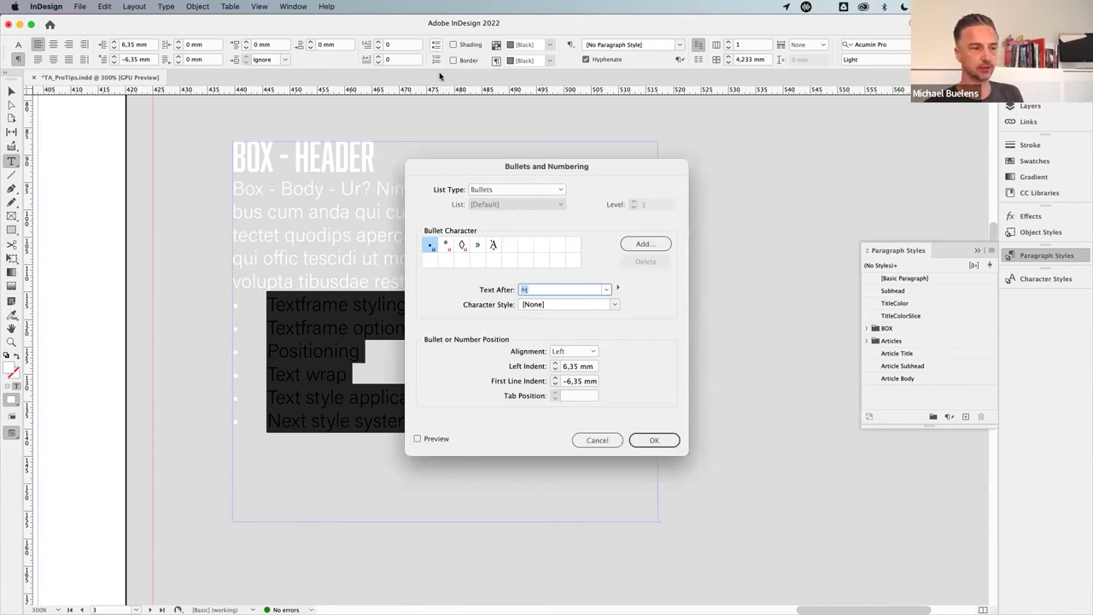
left_click(598, 440)
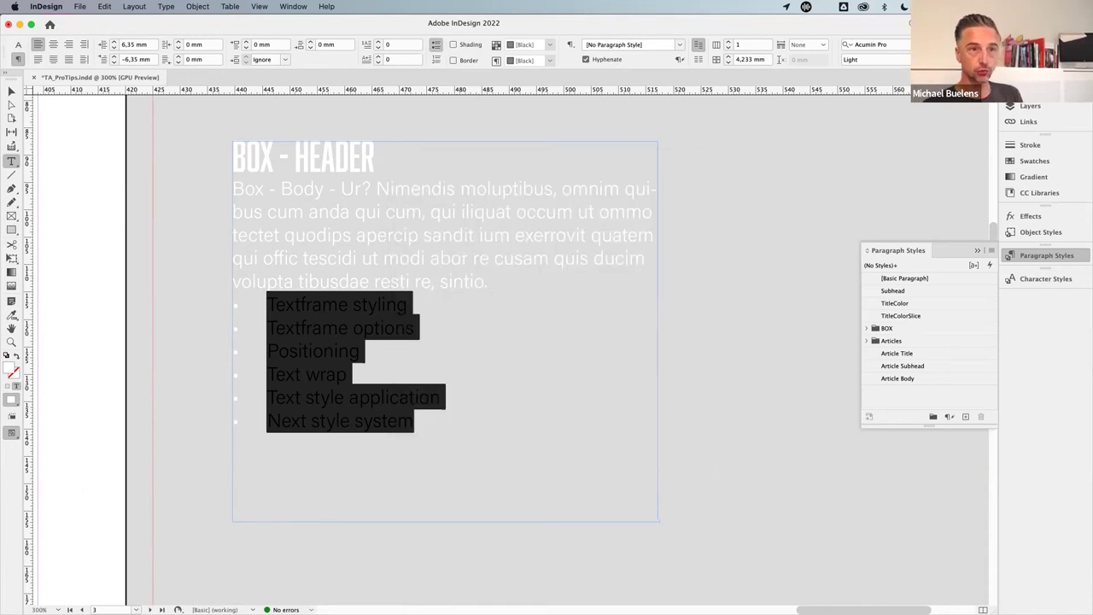
left_click(1085, 49)
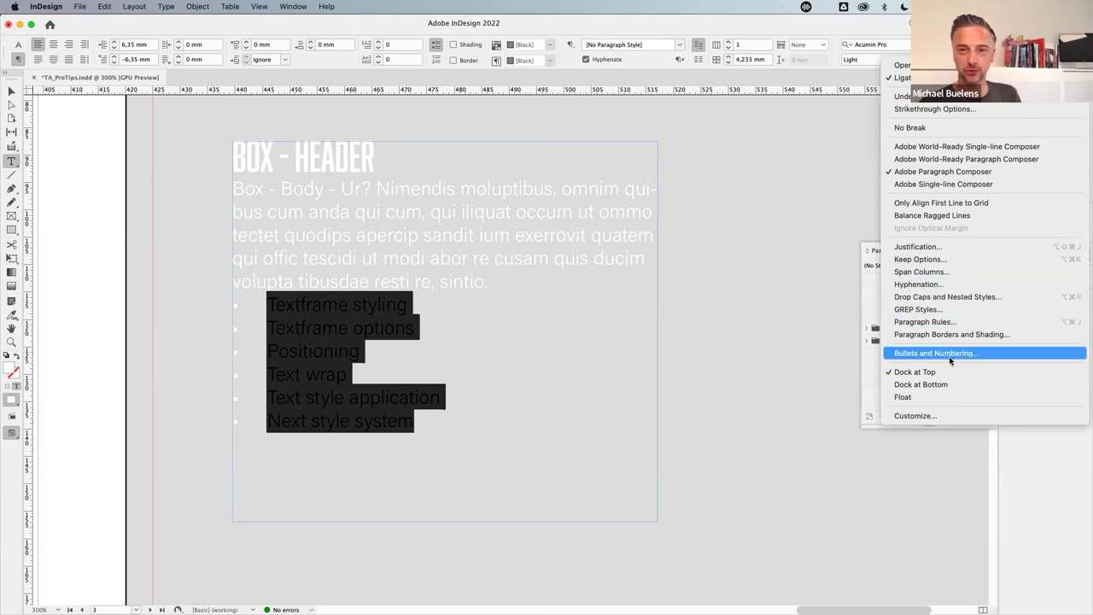
left_click(355, 32)
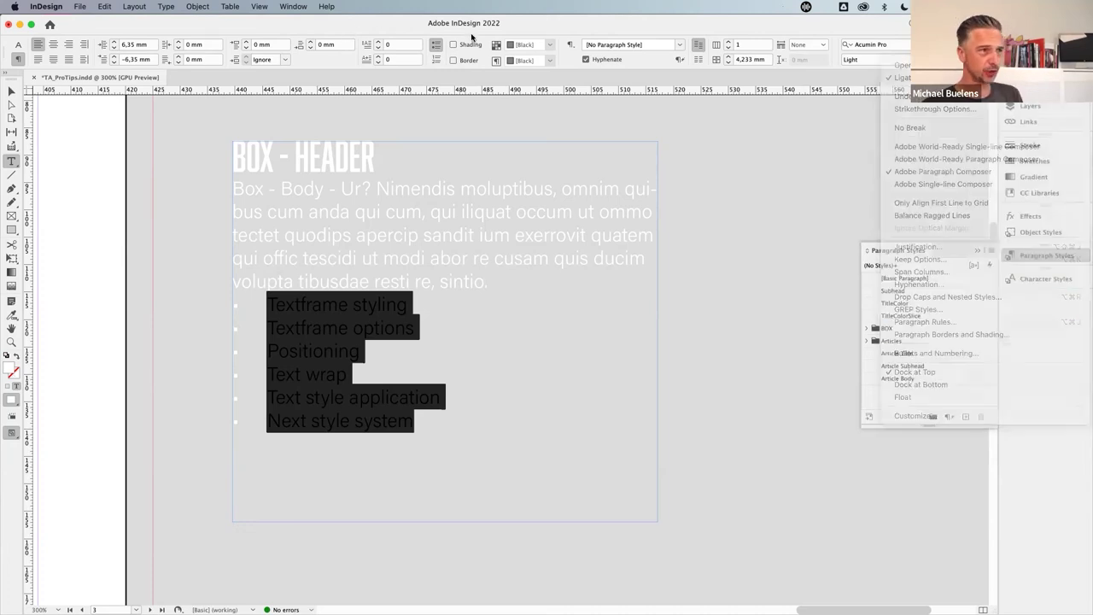
left_click(436, 45, "alt")
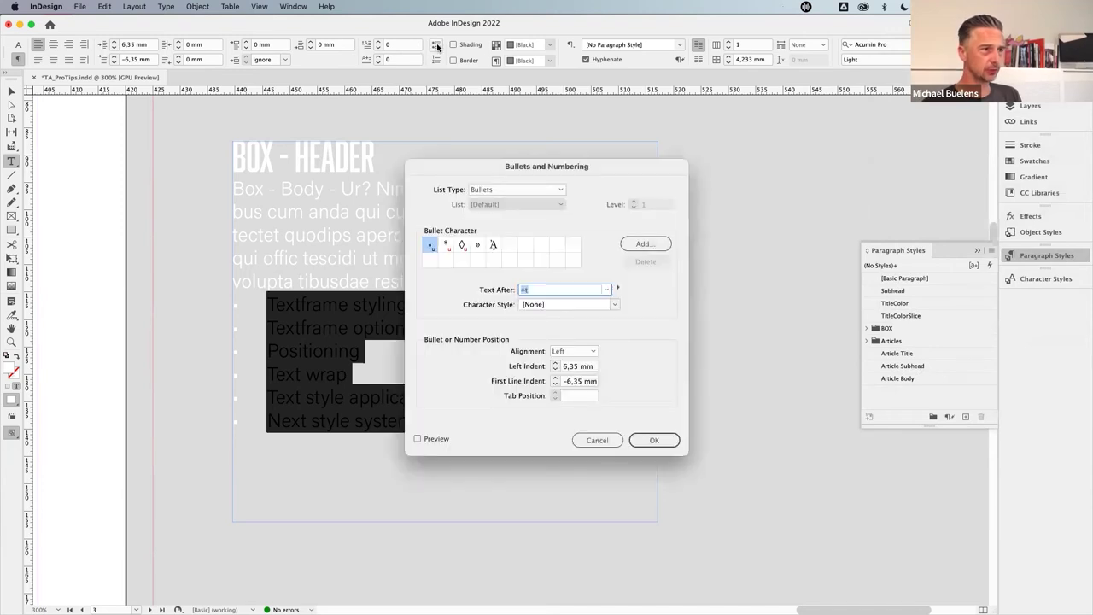
left_click(597, 440)
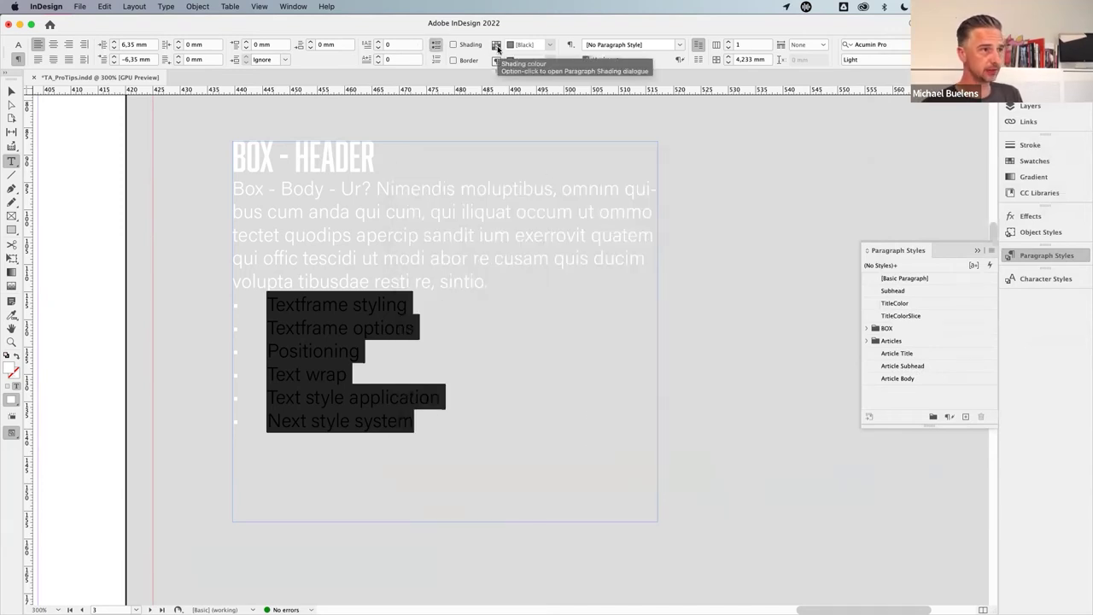
left_click(496, 45, "alt")
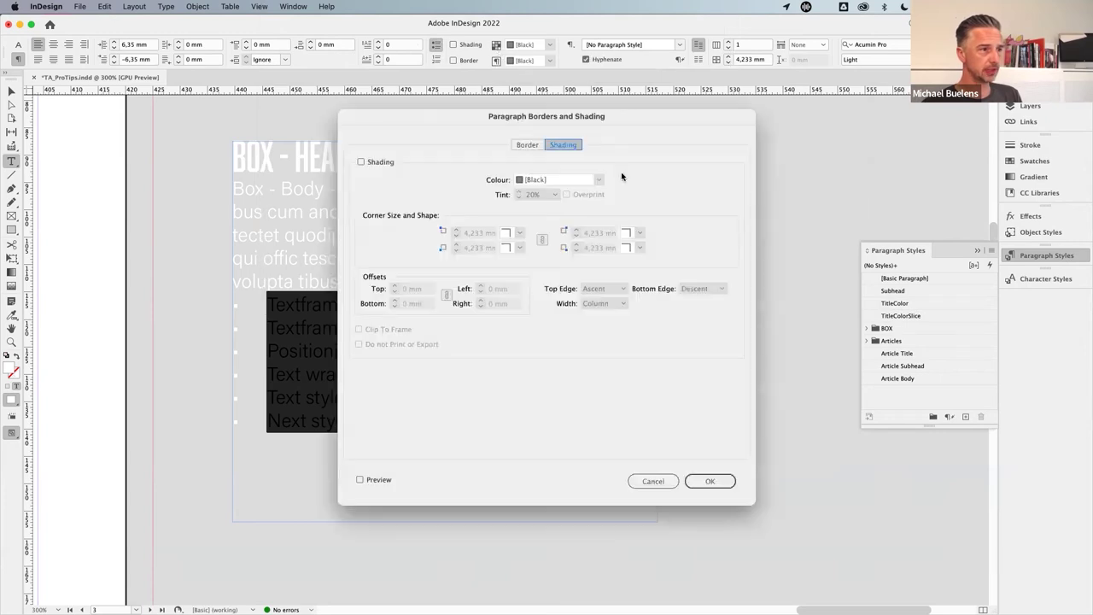
left_click(653, 481)
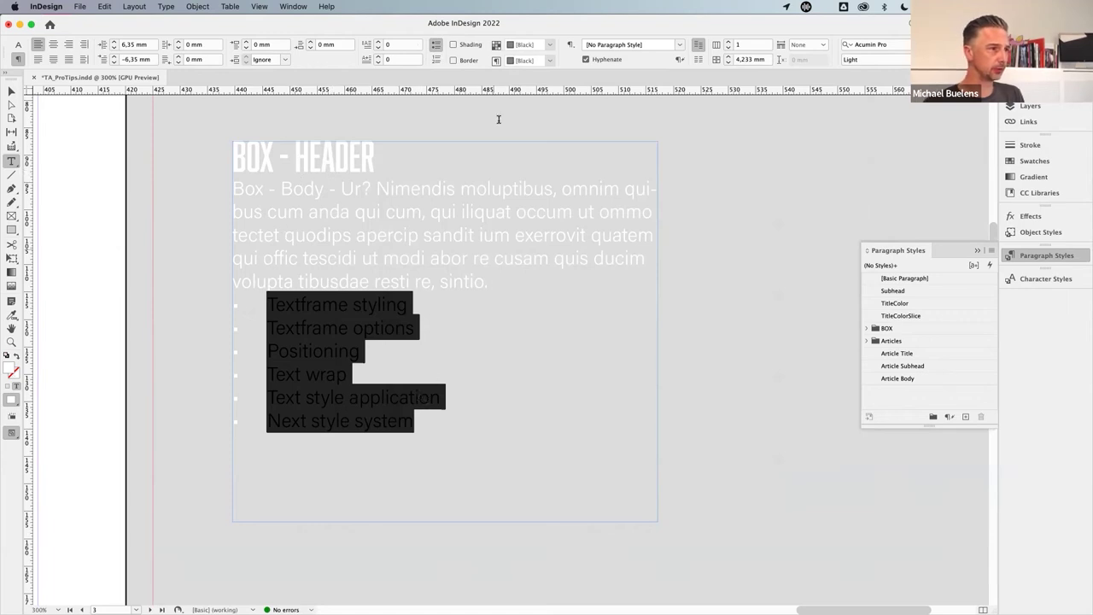
- Set the six bulleted lines to a 3 mm left indent and a -3 mm first line indent, and deselect them
left_click(436, 44, "alt")
left_click(554, 379)
left_click(554, 378)
left_click(555, 369)
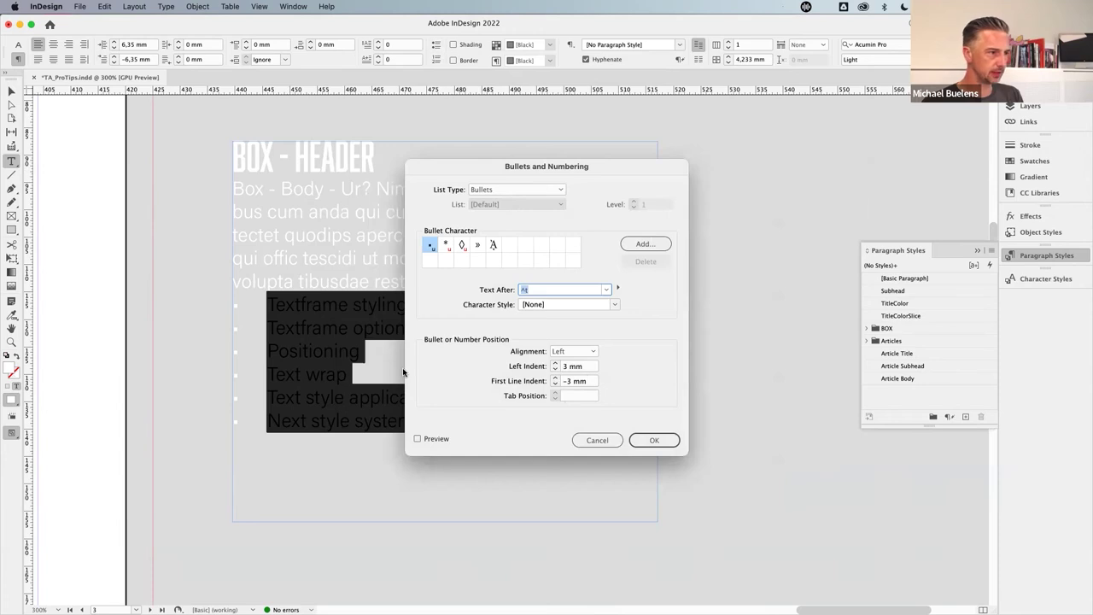
left_click(418, 439)
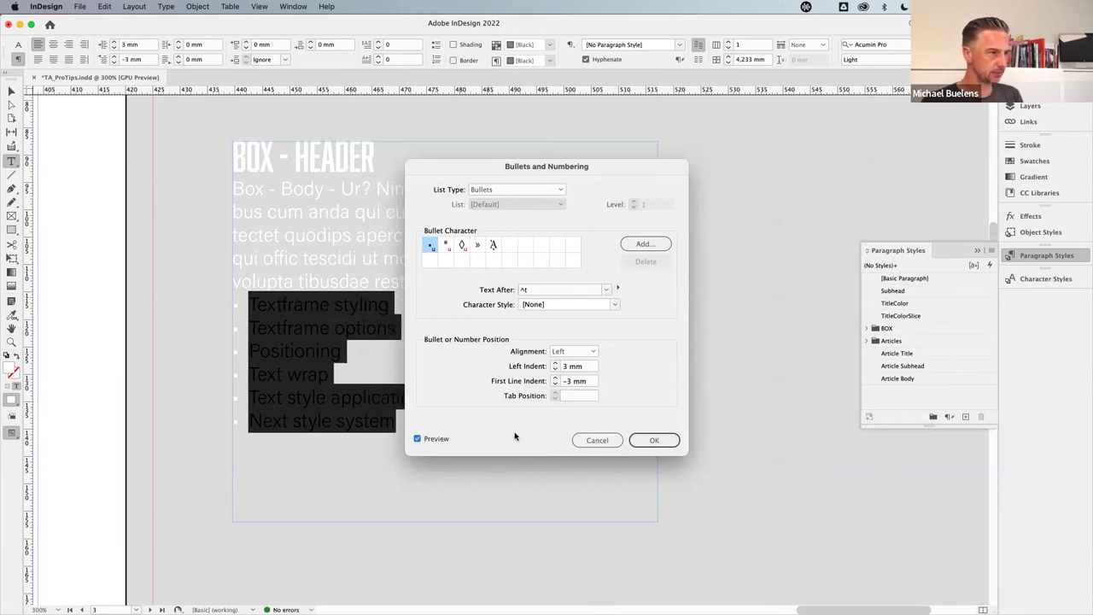
left_click(654, 440)
left_click(703, 307)
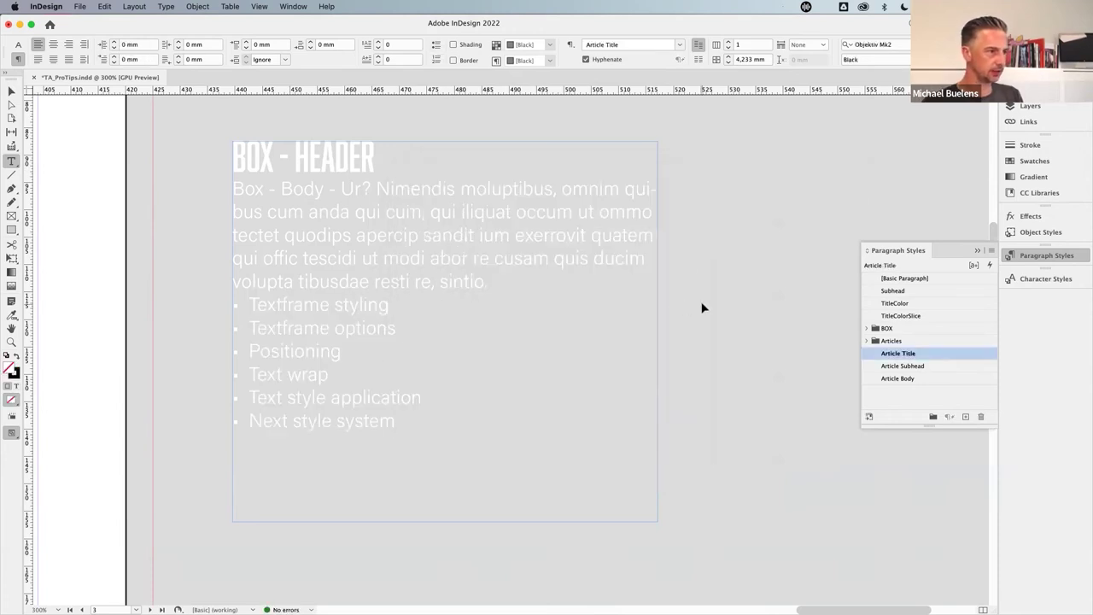
- Set the space after the Box - Body paragraph and after the Box - Header line to 3 mm each
left_click(298, 239)
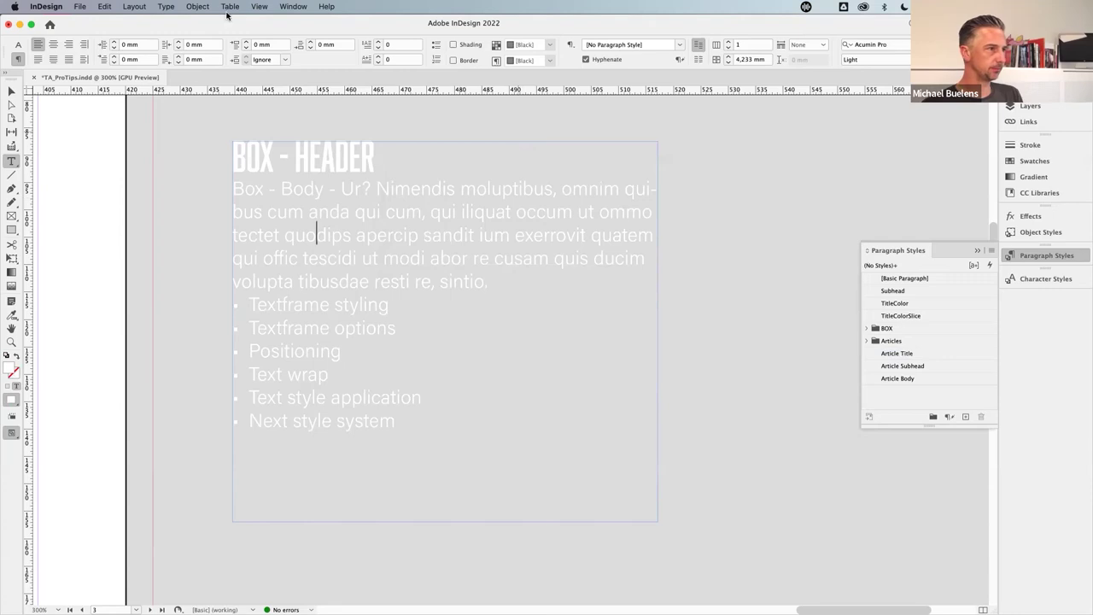
left_click(310, 41)
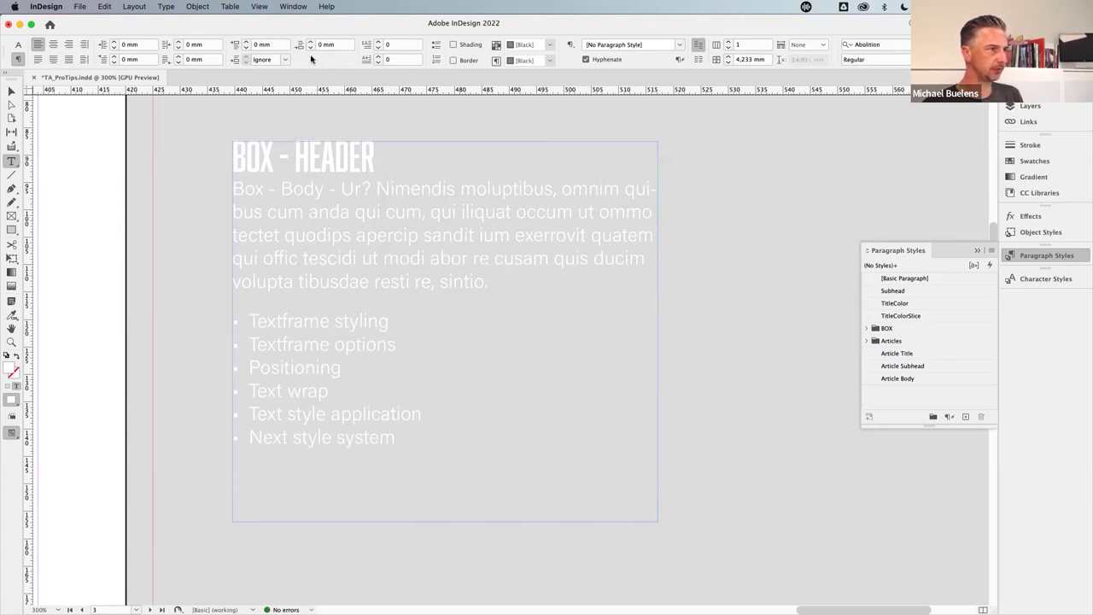
left_click(311, 41)
left_click(311, 41)
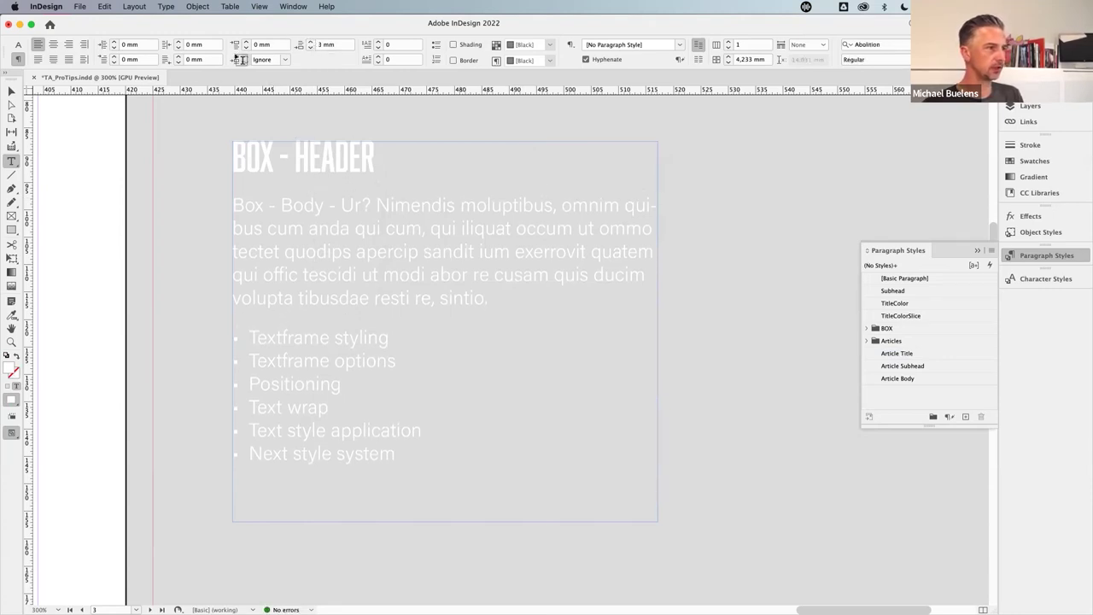
key("super+1")
scroll(388, 212, "left", 5)
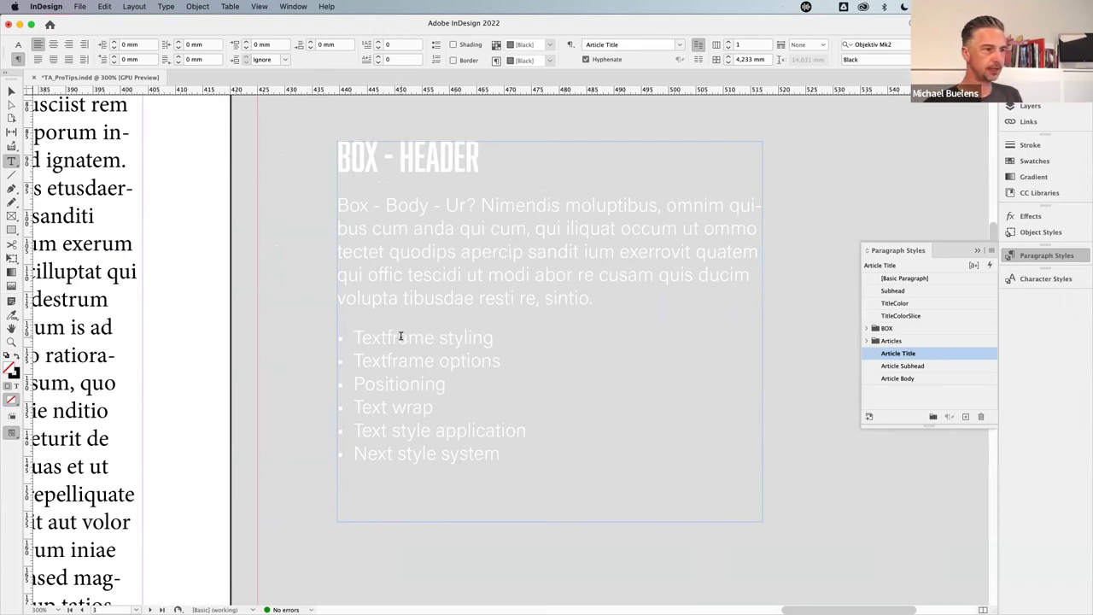
key("super+shift+a")
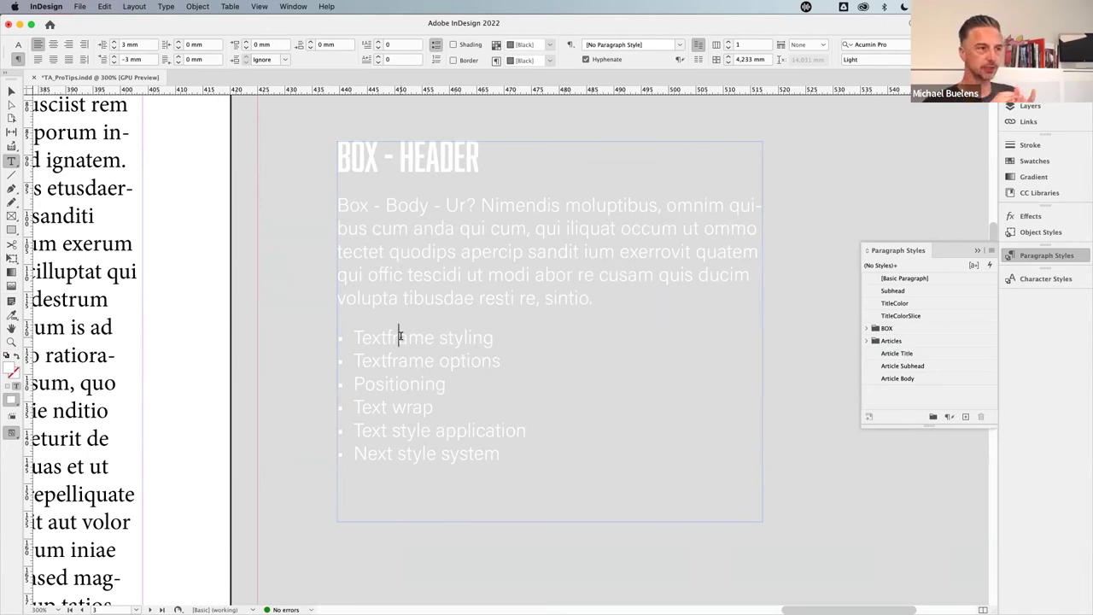
left_click(425, 156)
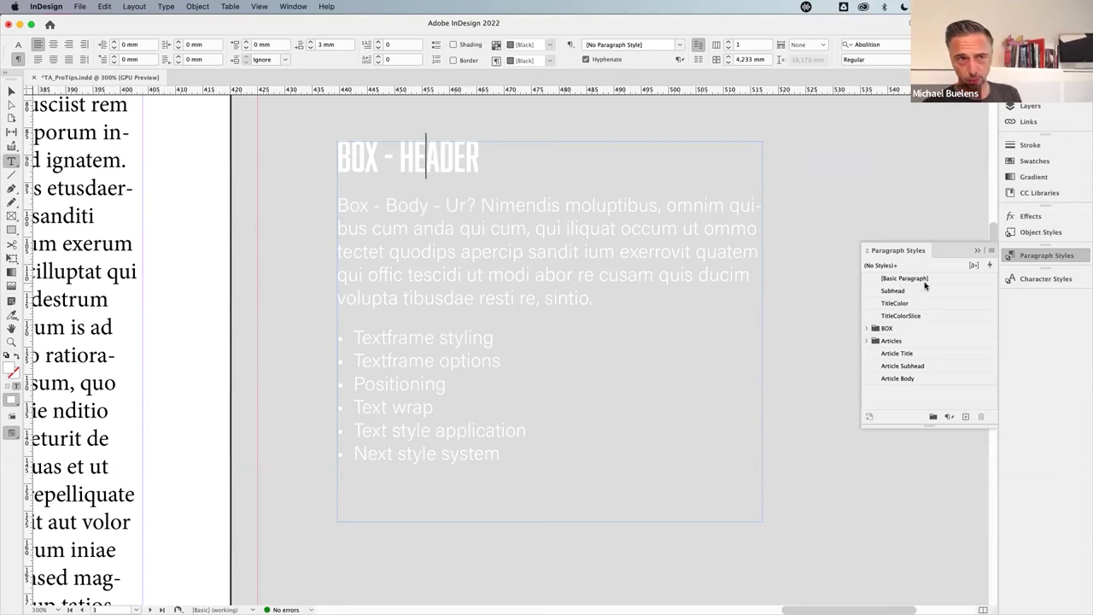
left_click(455, 231)
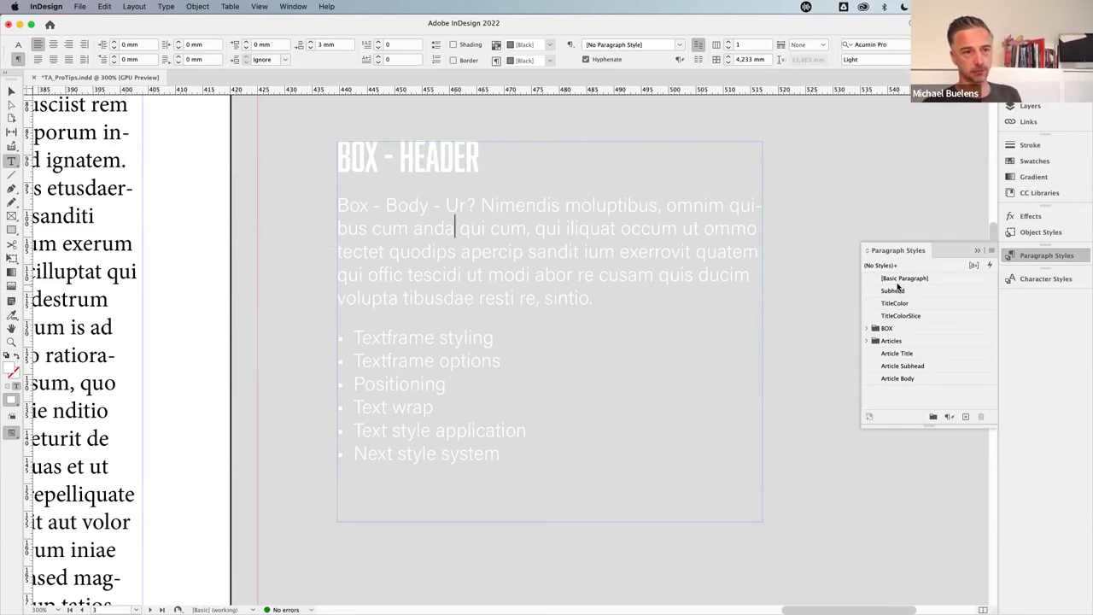
left_click(409, 385)
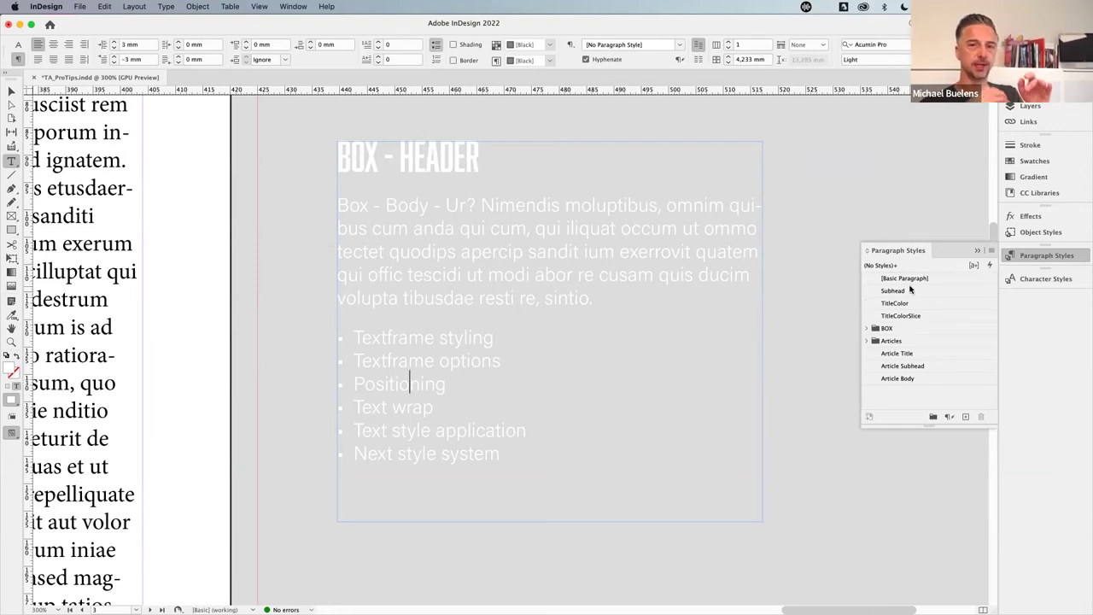
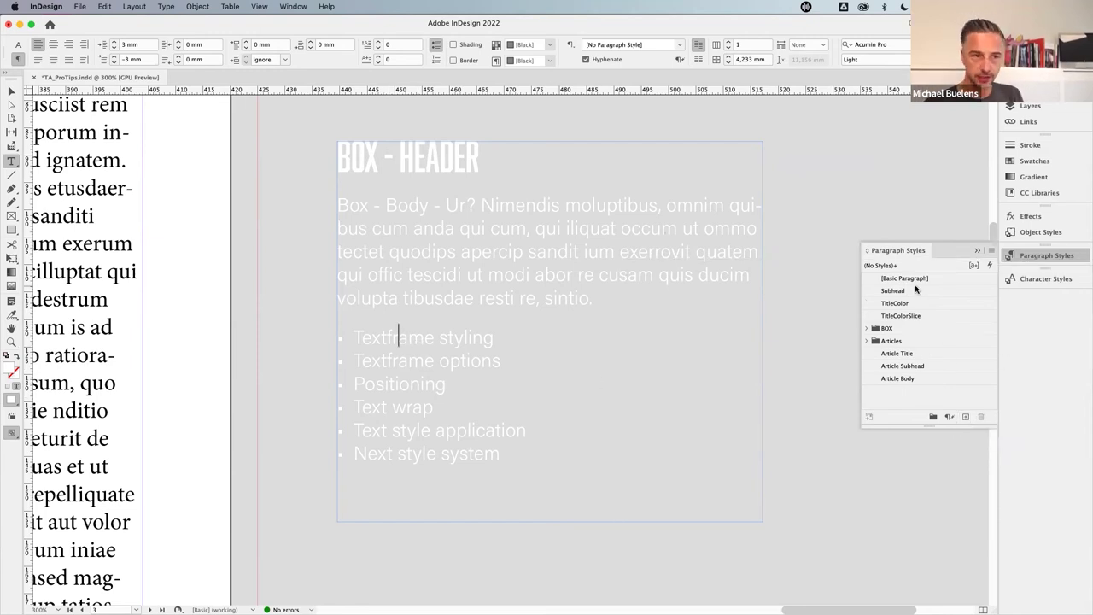
left_click(992, 251)
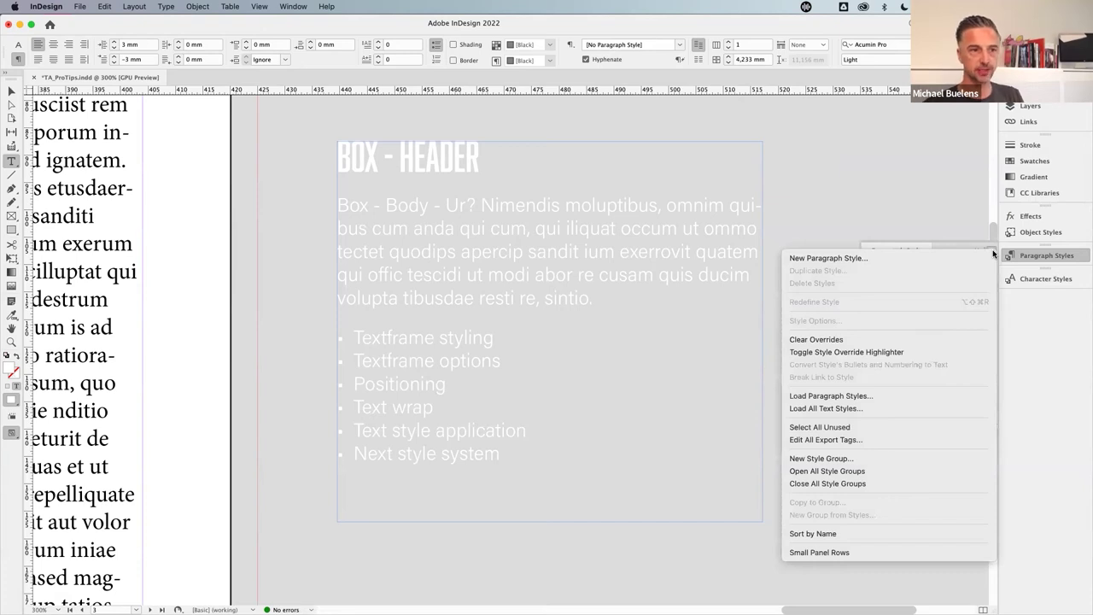
left_click(841, 259)
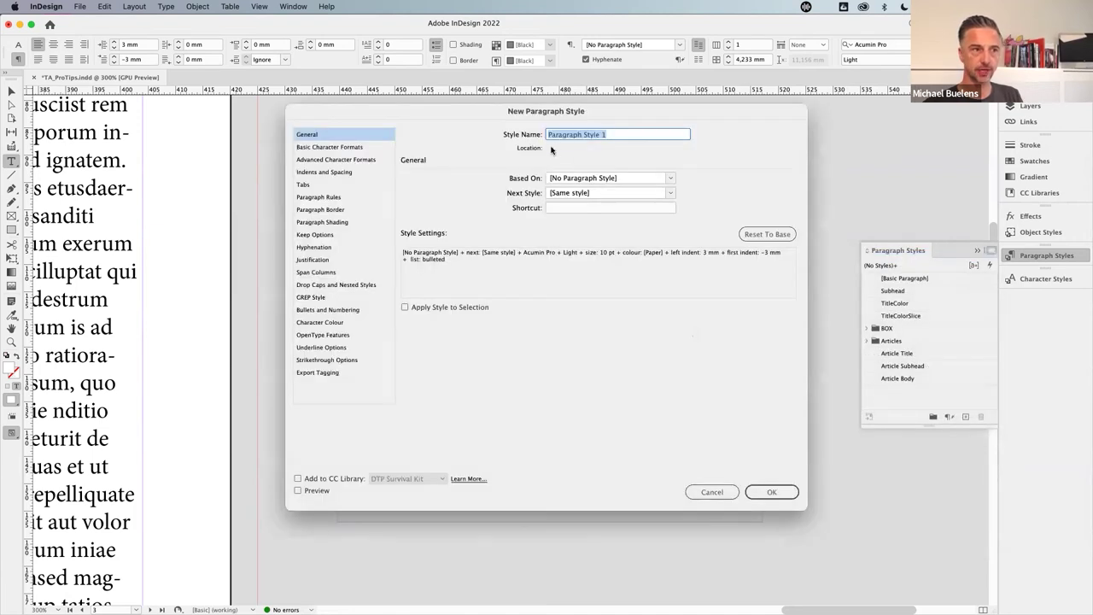
left_click_drag(588, 115, 613, 141)
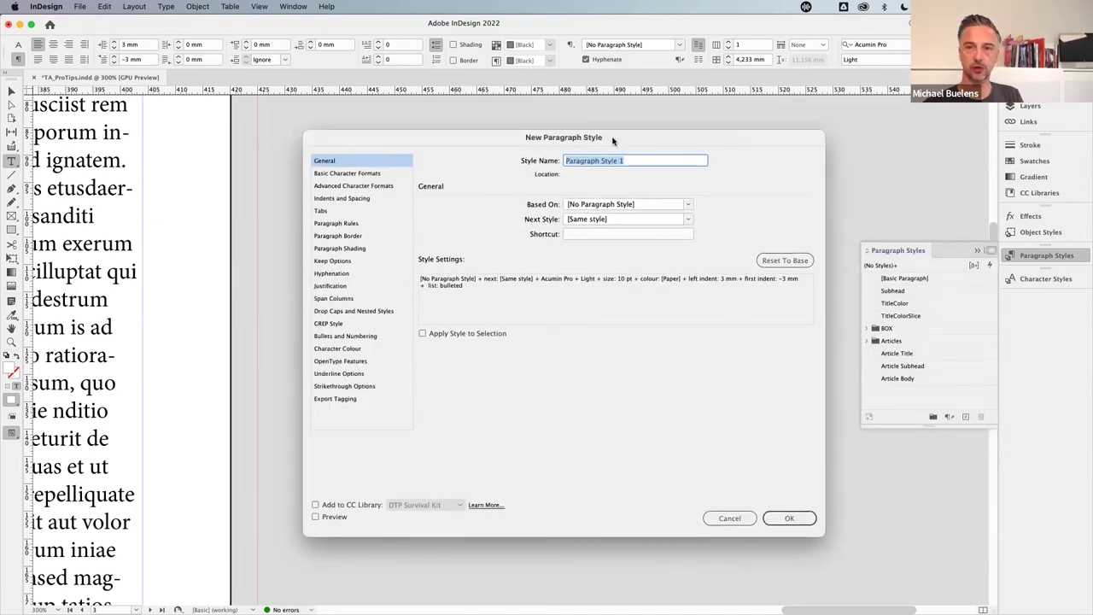
key("Escape")
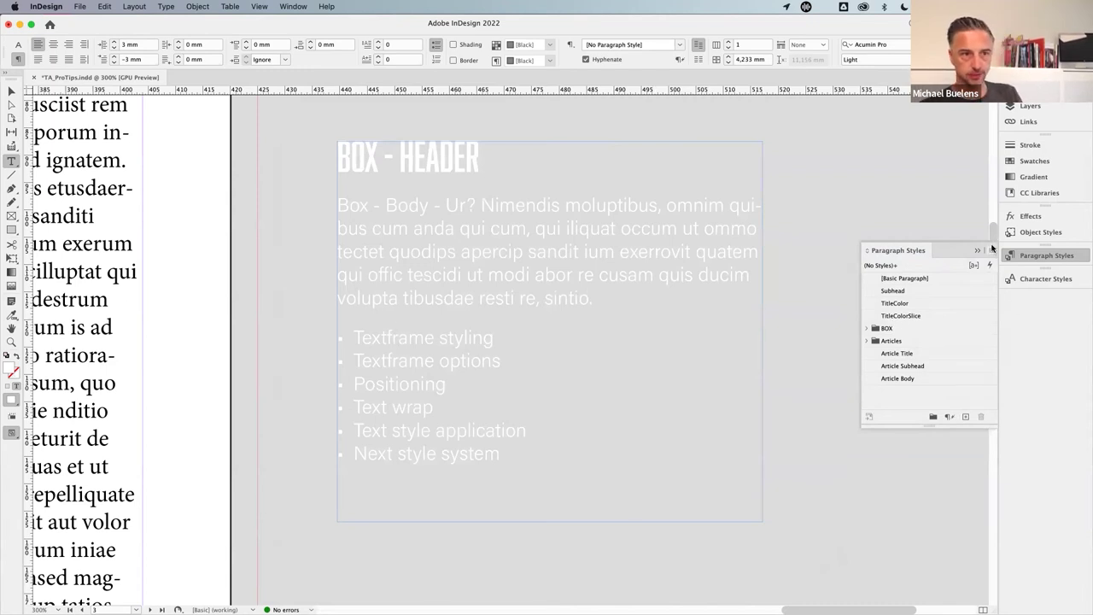
- Create a paragraph style named BOX Bullets 2 from the Textframe styling line and apply it to that line
left_click(419, 340)
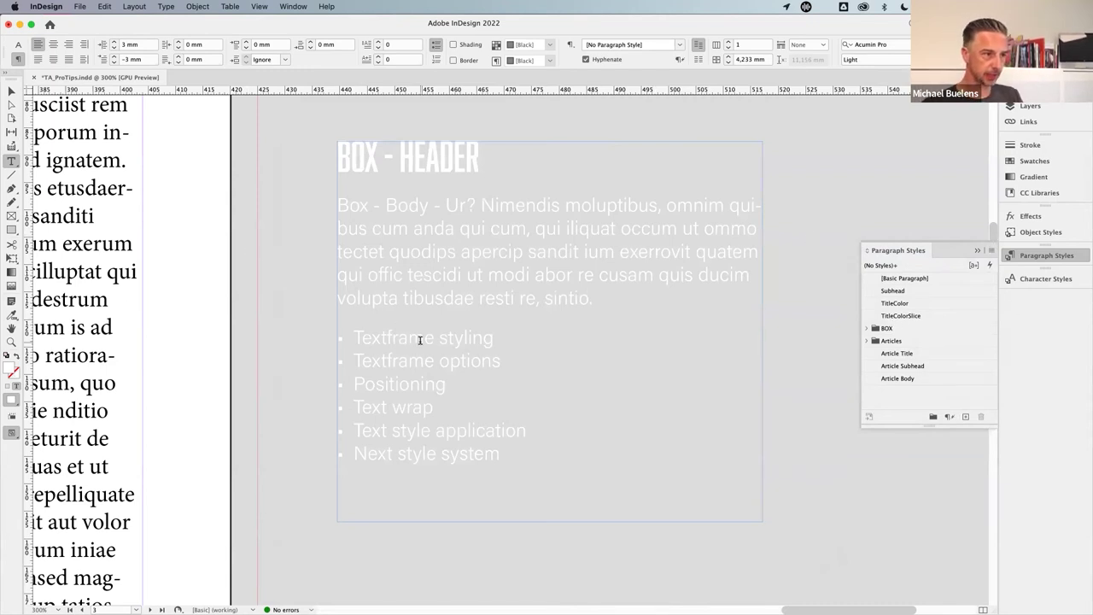
left_click(967, 419, "alt")
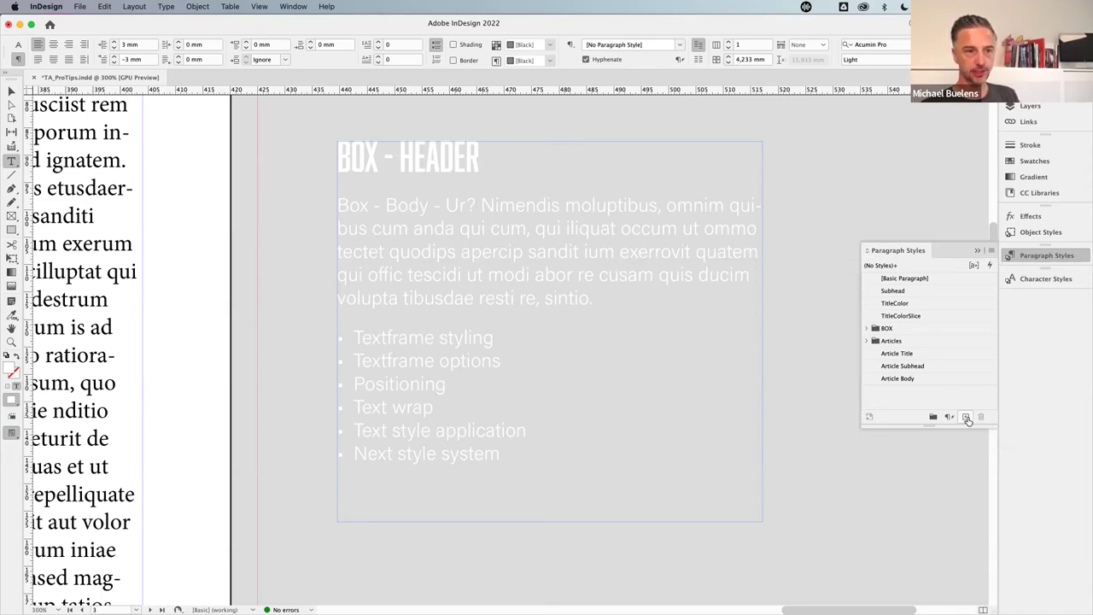
left_click(966, 418)
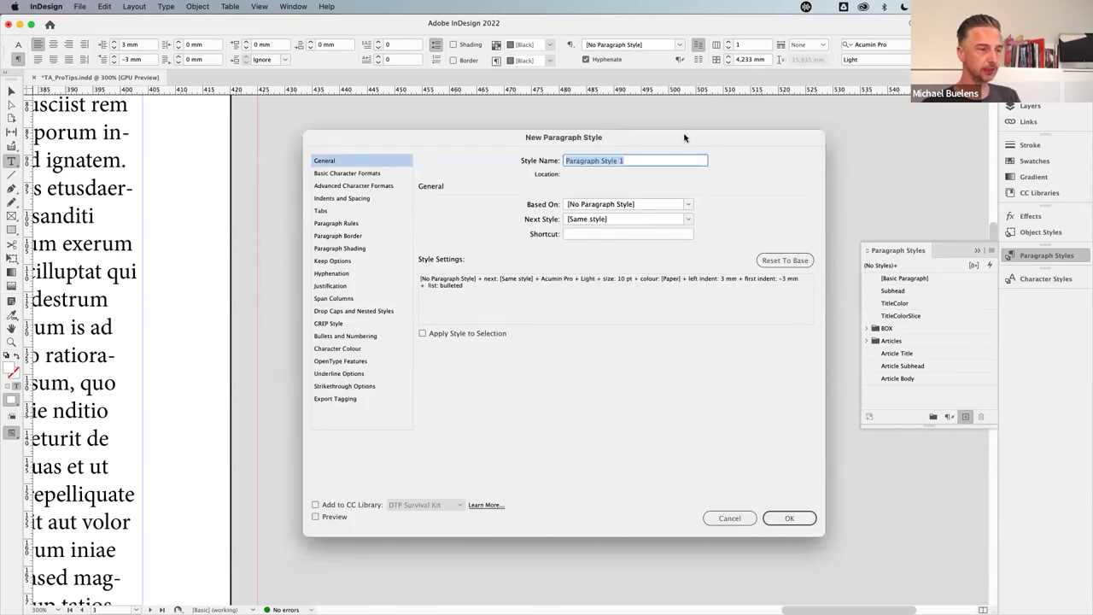
type("B")
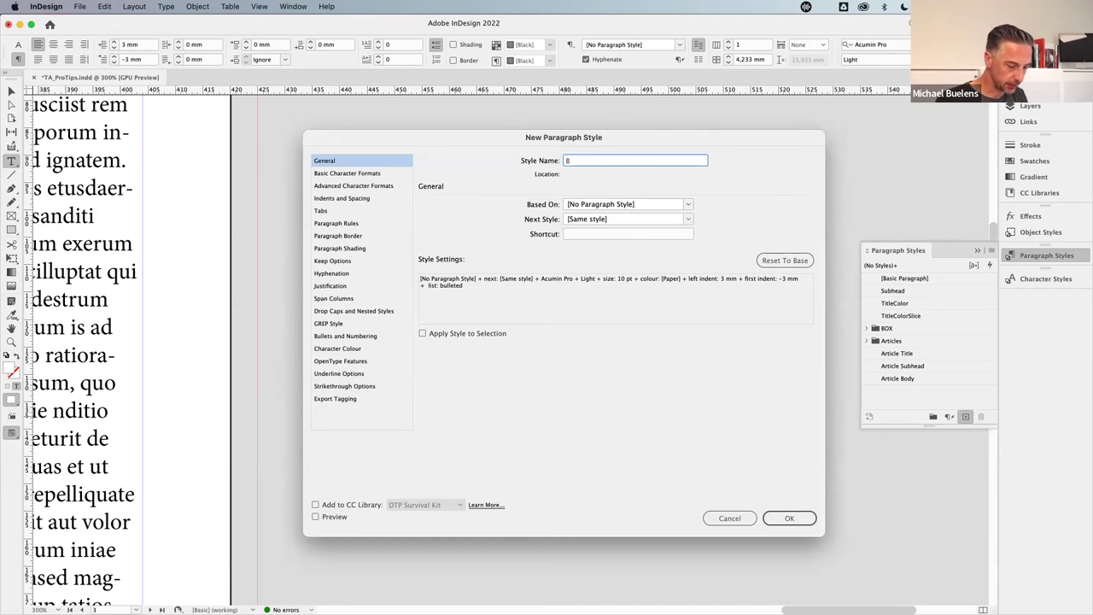
type("OX Bullets")
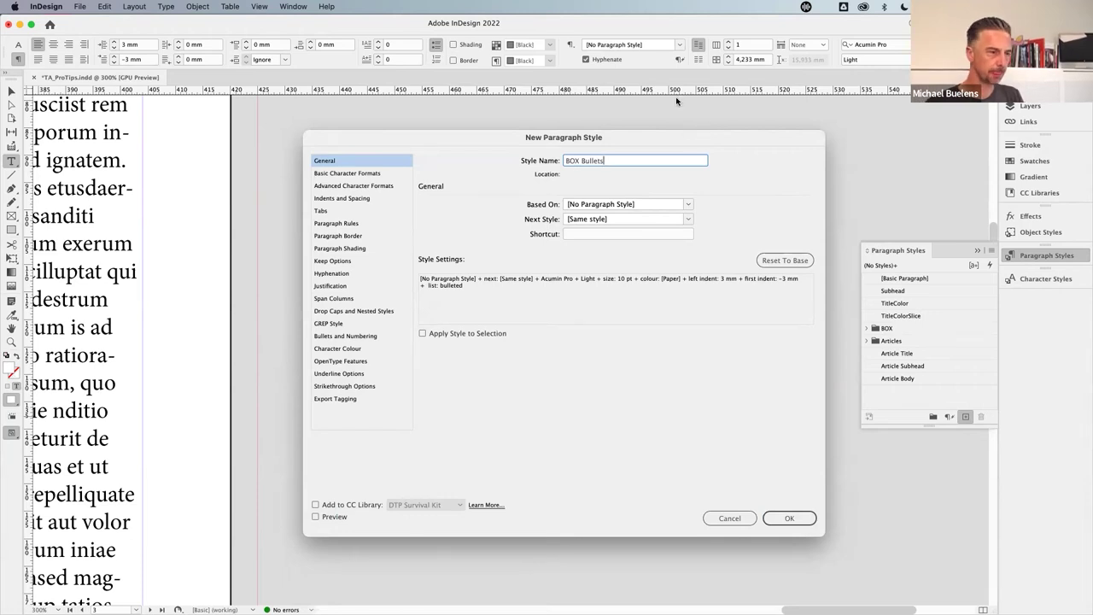
type("2")
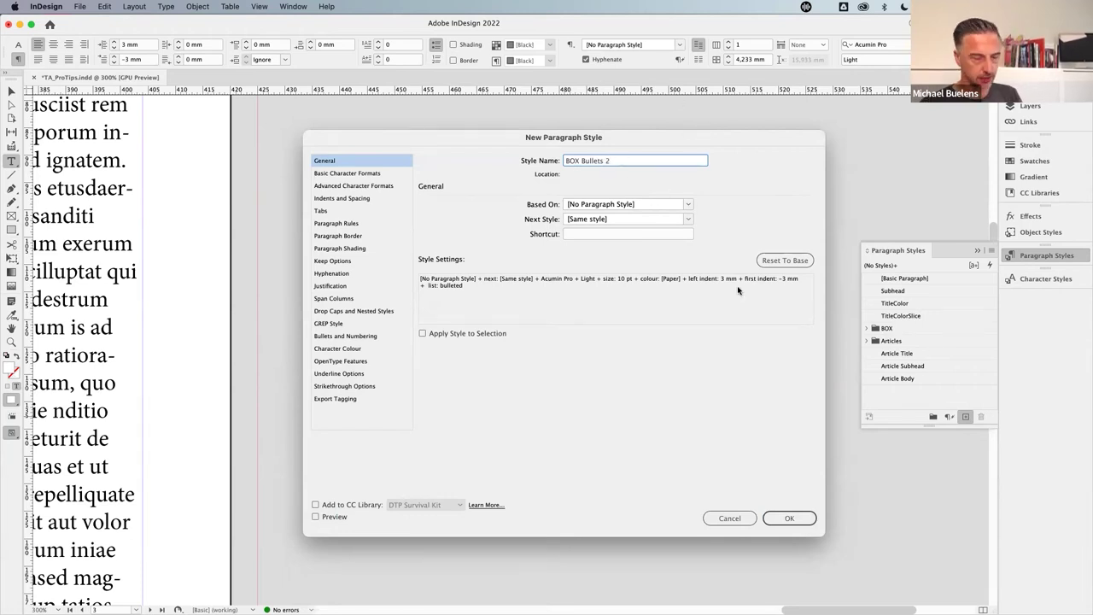
left_click(433, 337)
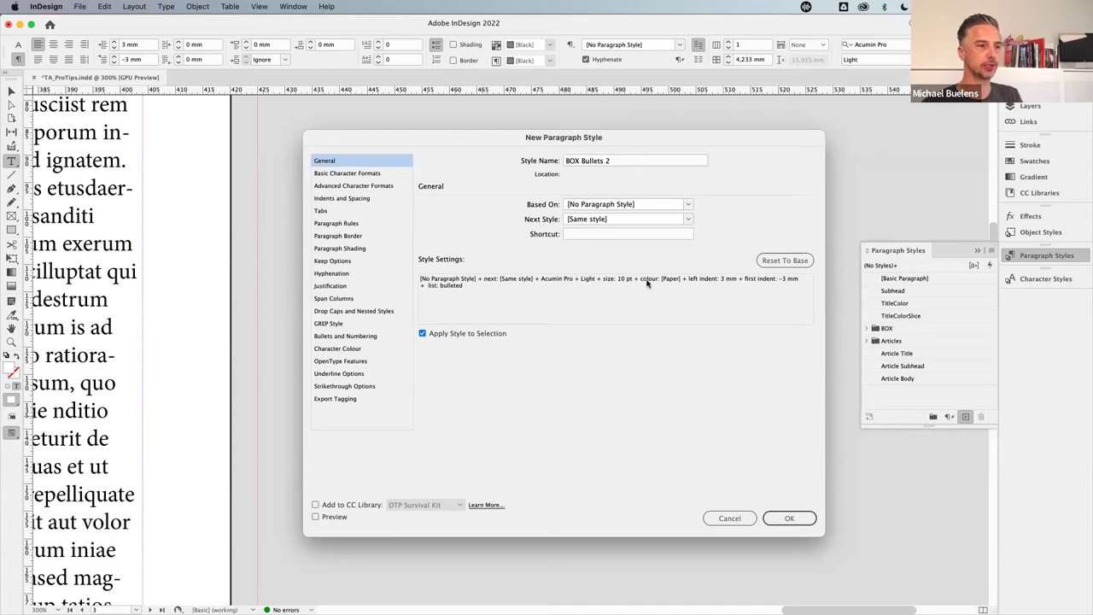
left_click_drag(494, 137, 598, 118)
left_click(905, 494)
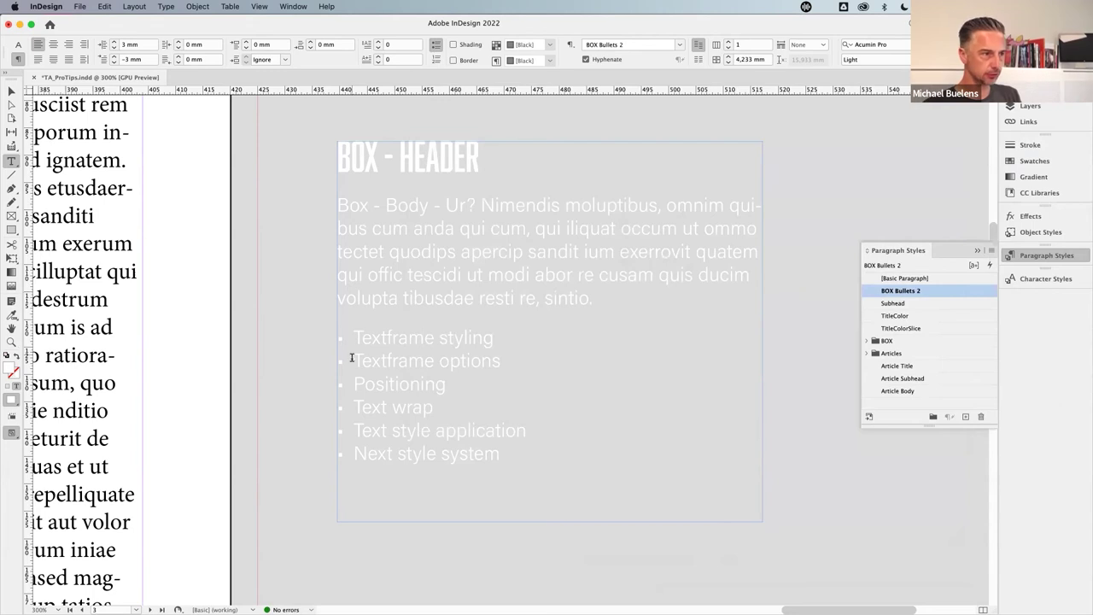
left_click(394, 360)
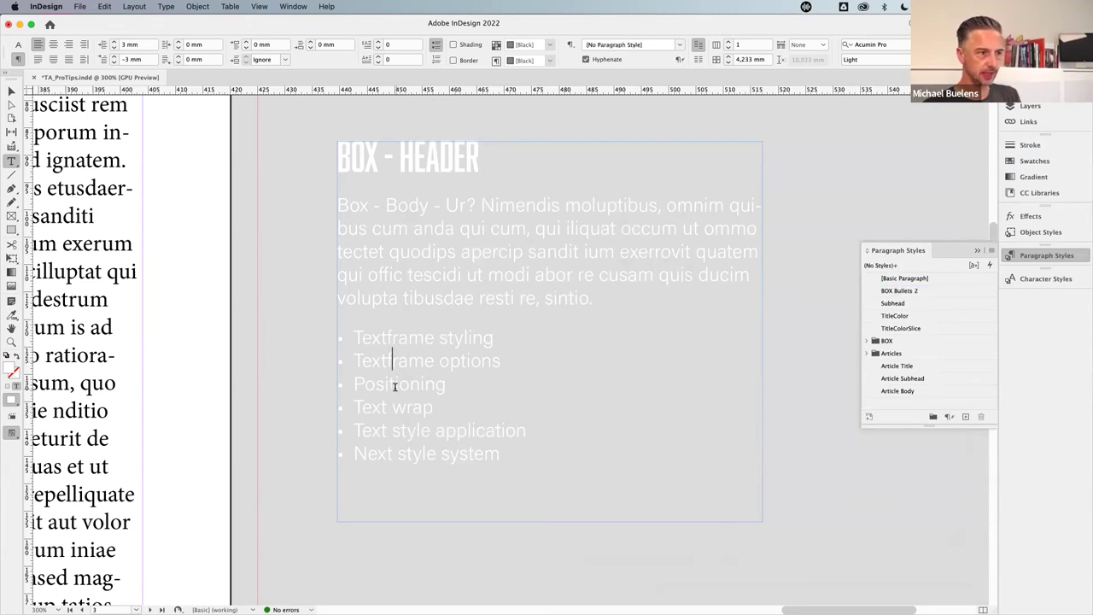
left_click(407, 454)
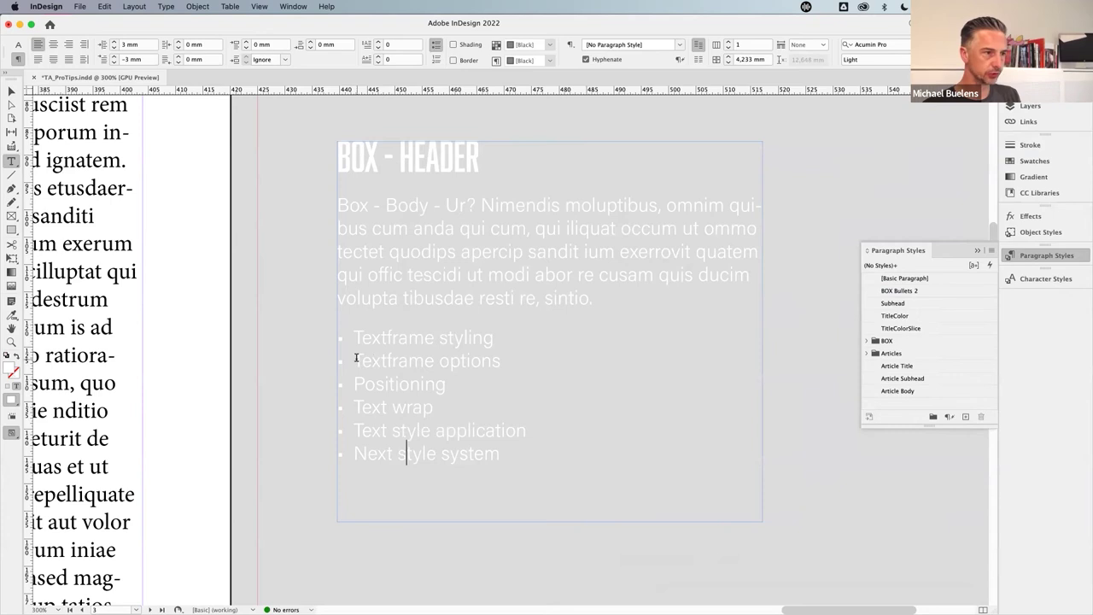
left_click(397, 339)
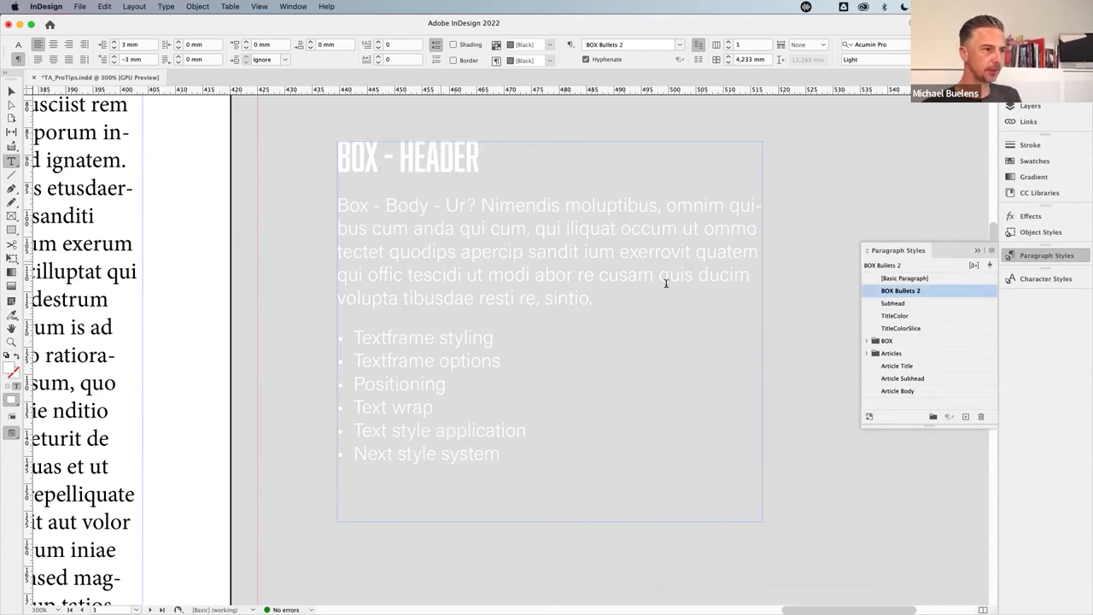
- Create and apply a paragraph style named BOX Body 2 from the body paragraph, with BOX Bullets 2 as its next style
left_click(431, 253)
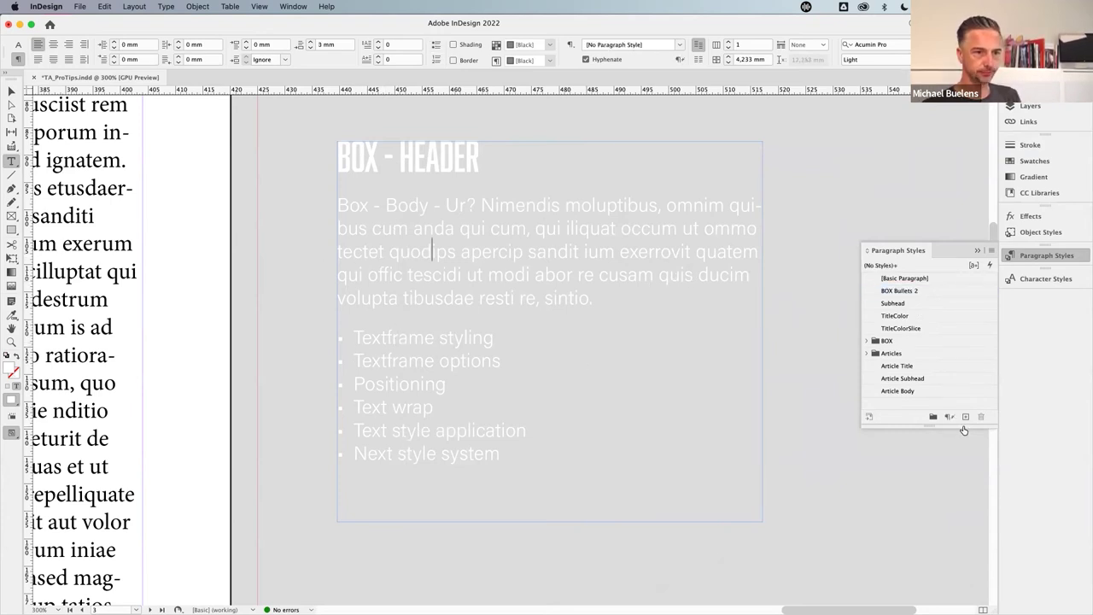
left_click(966, 417, "alt")
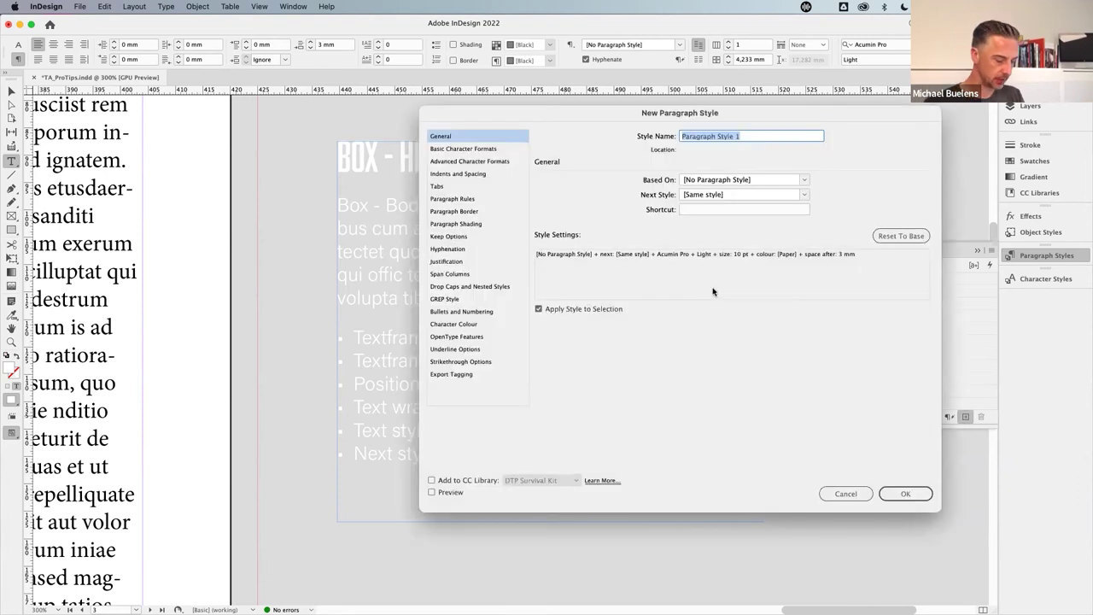
type("BOX Body 2")
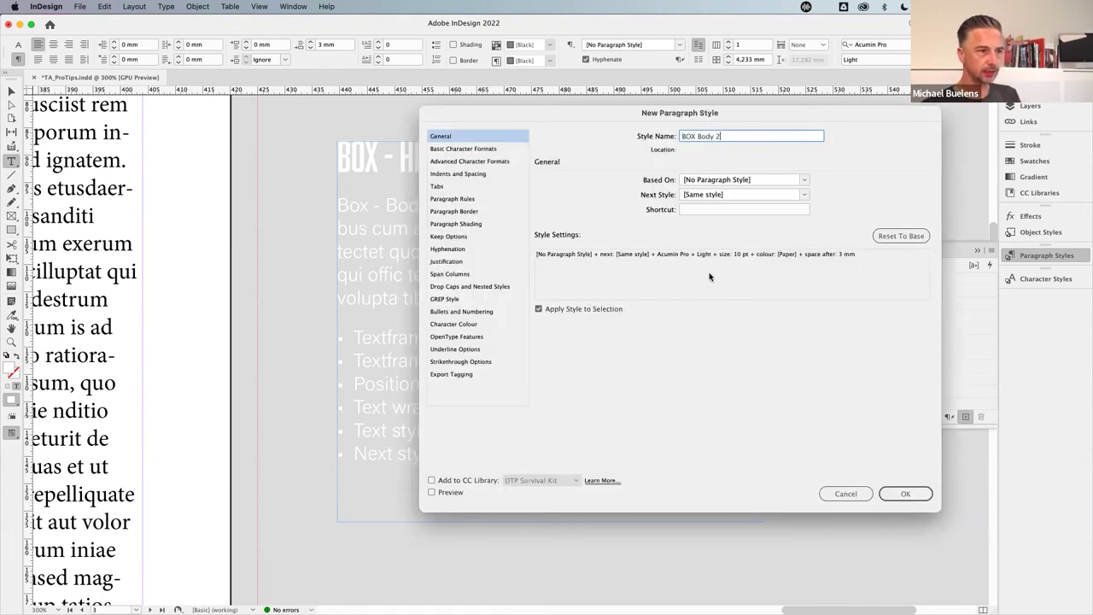
left_click_drag(557, 118, 634, 131)
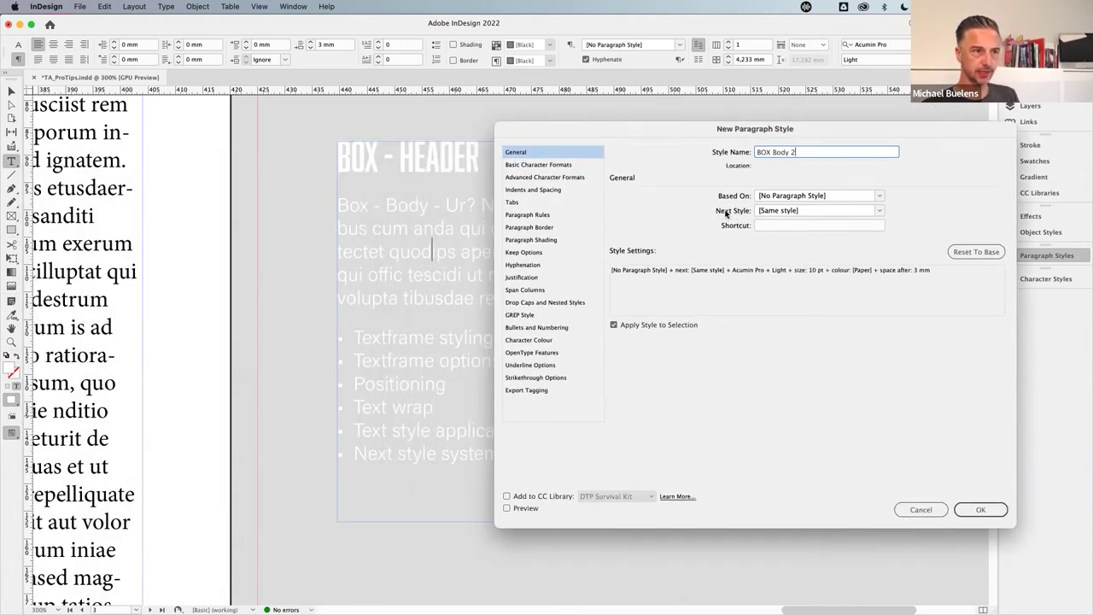
left_click(878, 211)
left_click(782, 259)
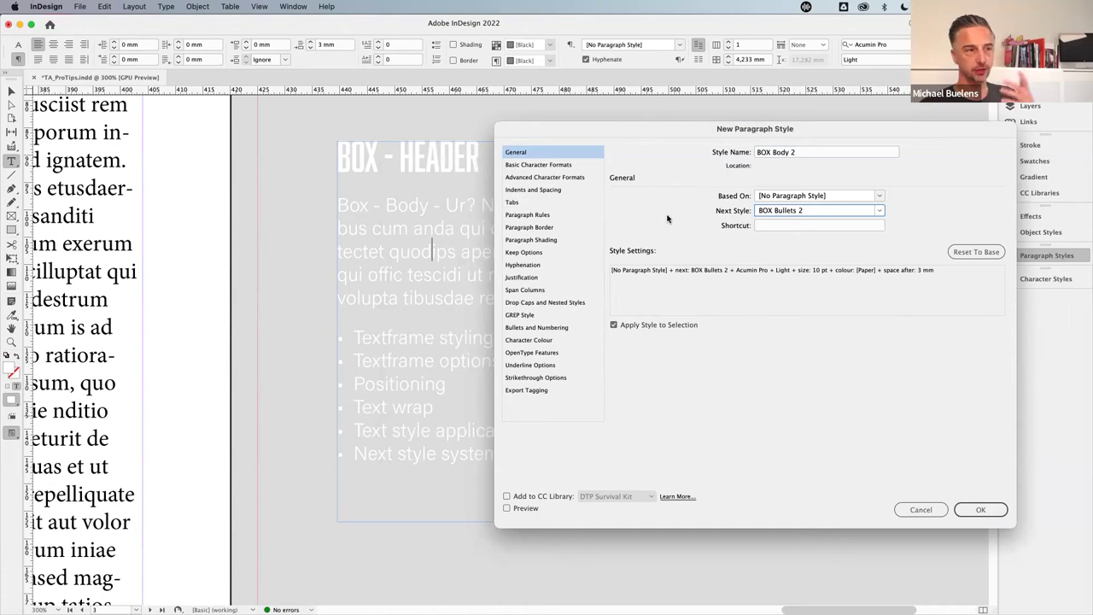
left_click_drag(692, 127, 665, 129)
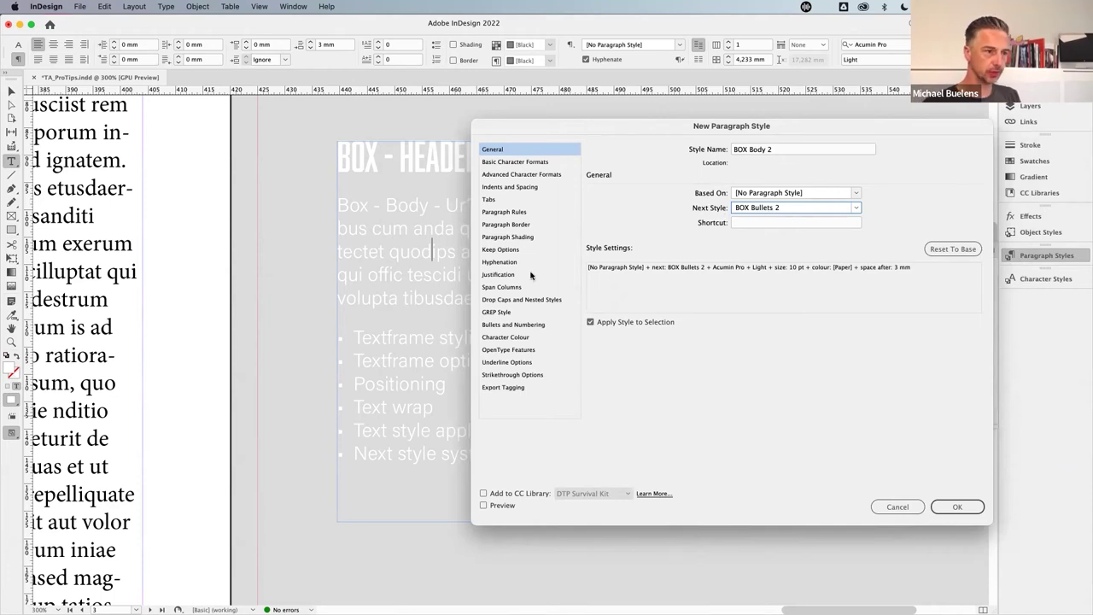
left_click(958, 508)
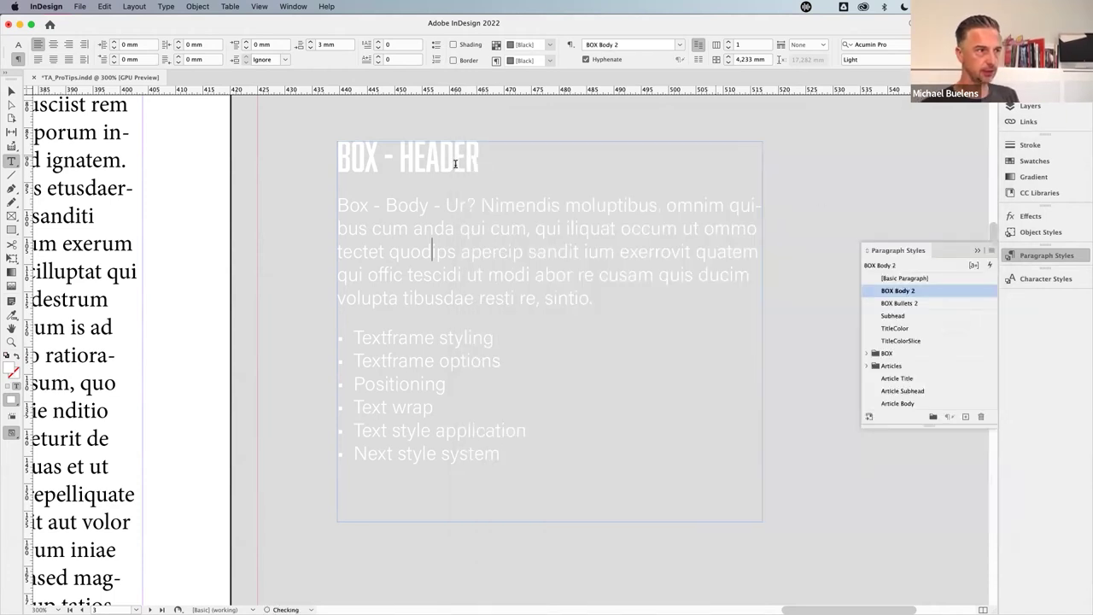
- Create and apply a paragraph style named BOX Header 2 from the Box - Header line, with BOX Body 2 as its next style, and deselect
key("Up")
key("Up")
key("Up")
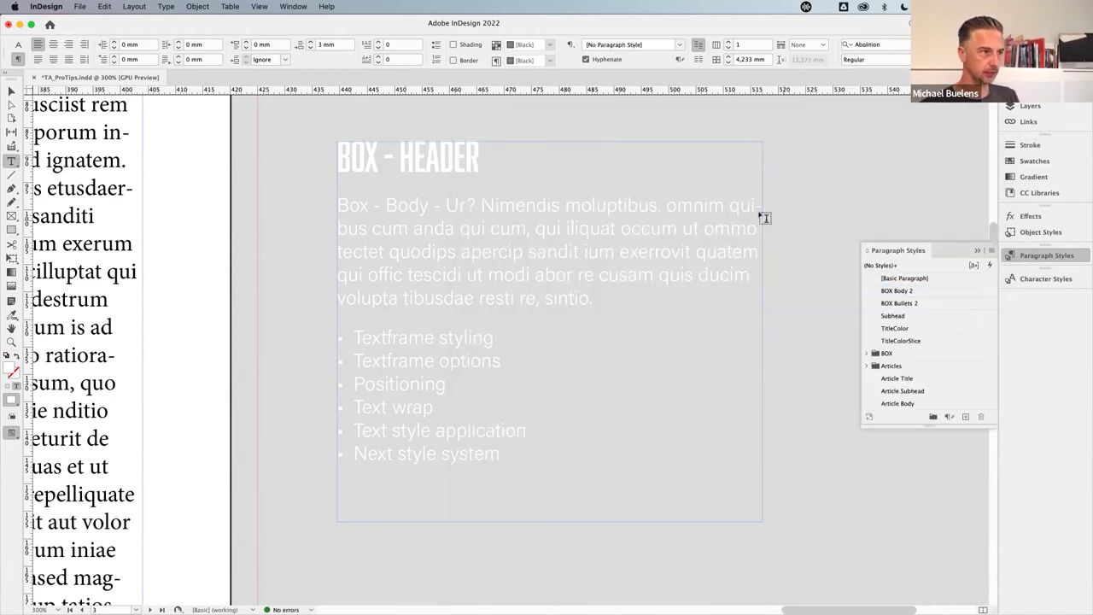
left_click(965, 418, "alt")
type("BOX Header 2")
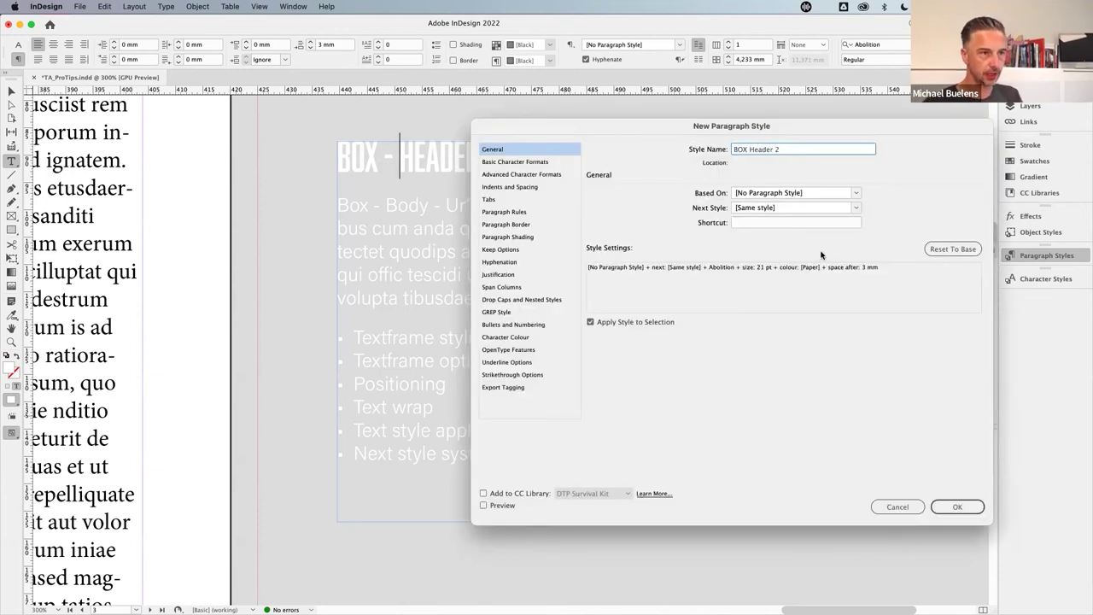
left_click(772, 211)
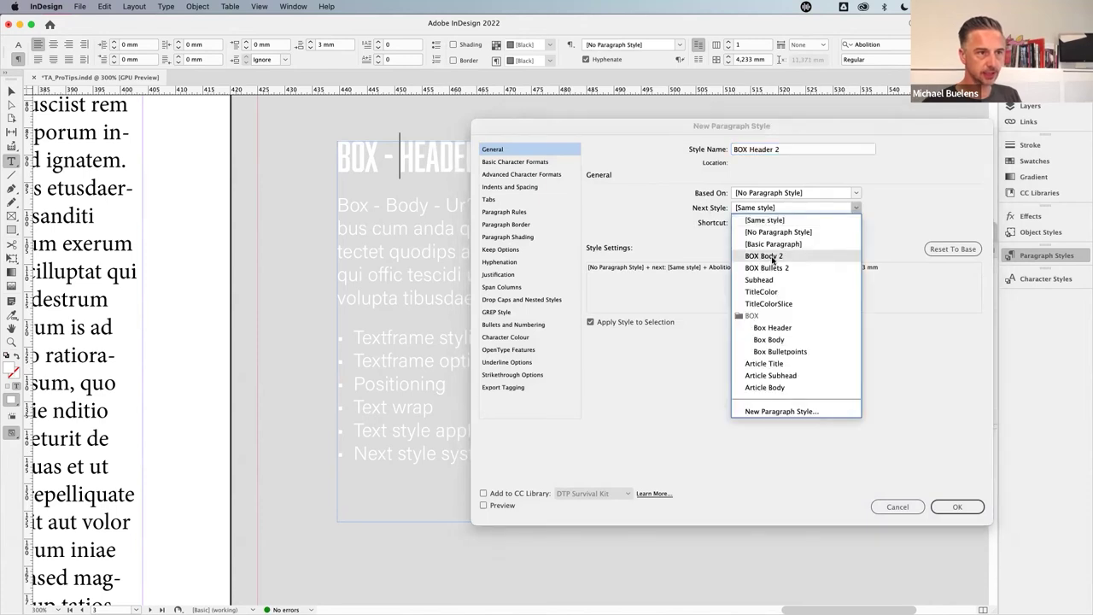
left_click(756, 265)
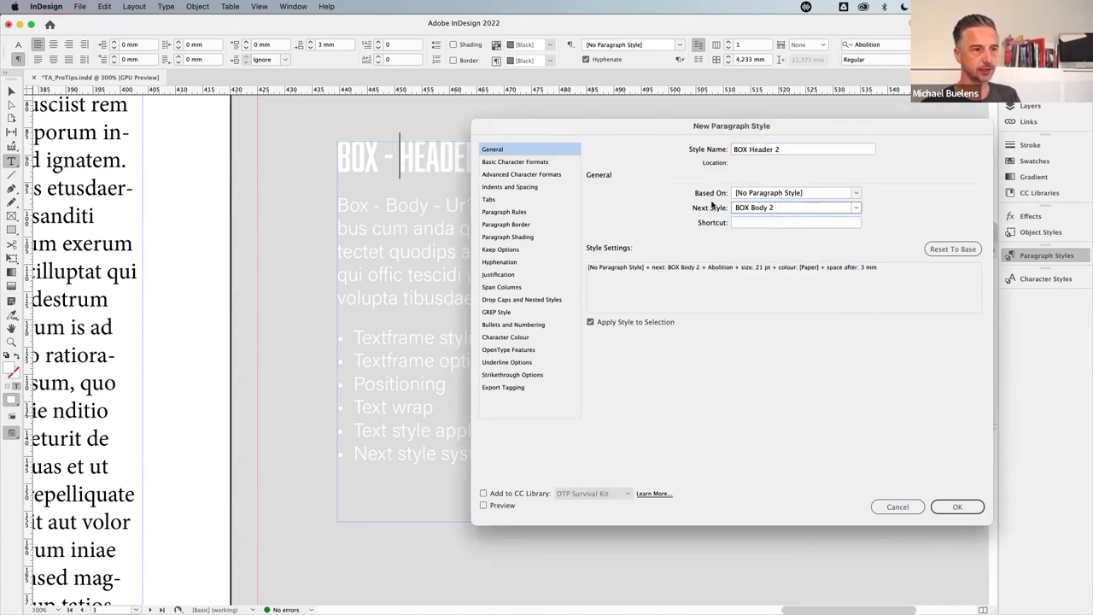
left_click(954, 507)
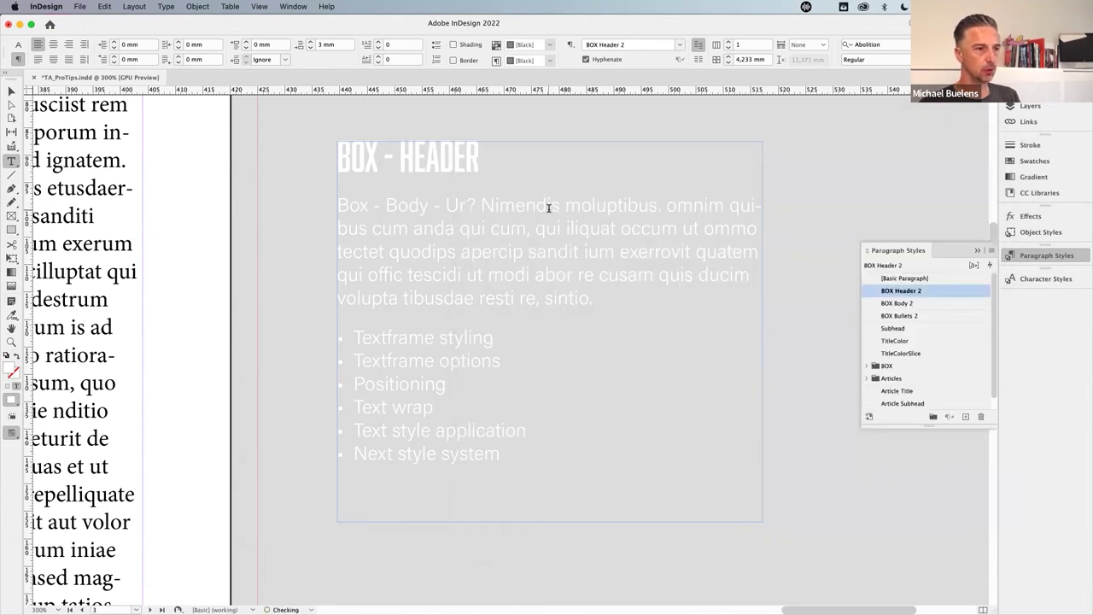
left_click(287, 198)
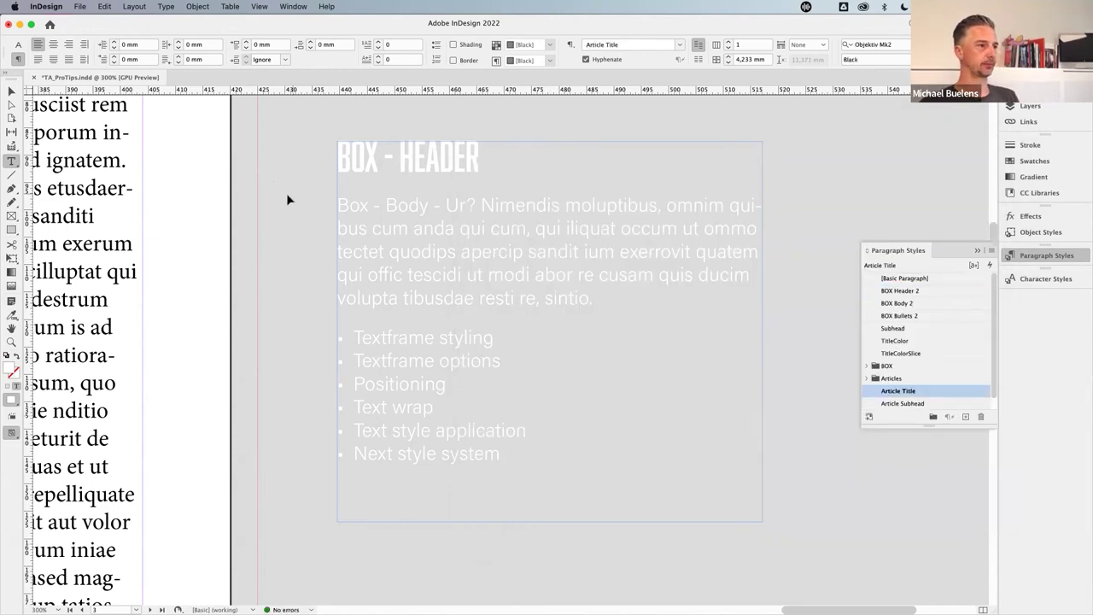
key("Escape")
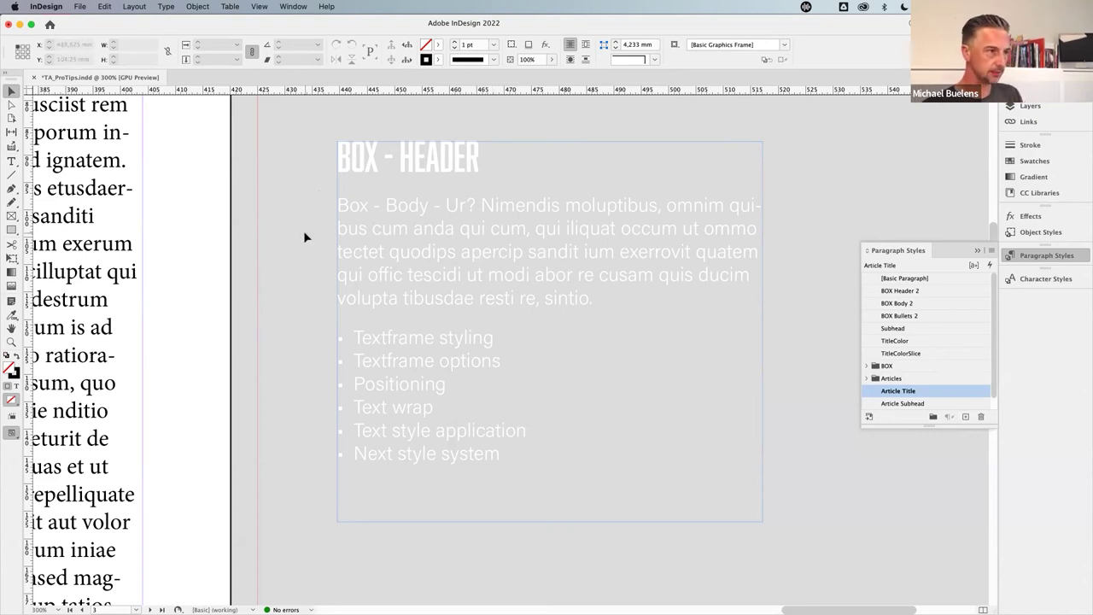
- Show the object styles, fill the box text frame with the C=100 M=0 Y=0 K=0 swatch, and reselect the frame
left_click(515, 272)
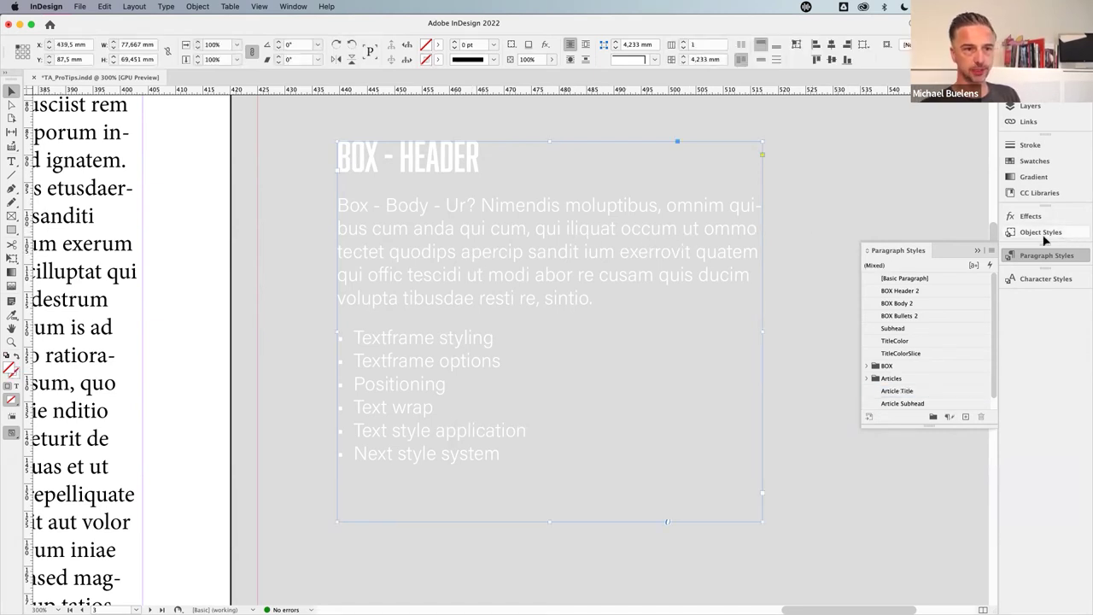
left_click(828, 233)
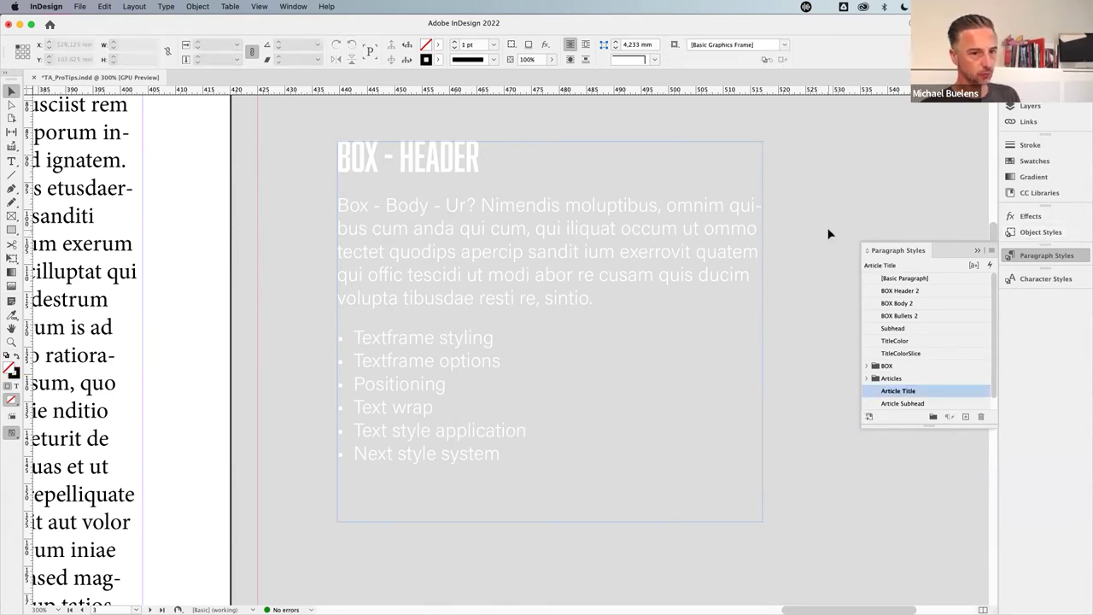
left_click(1041, 233)
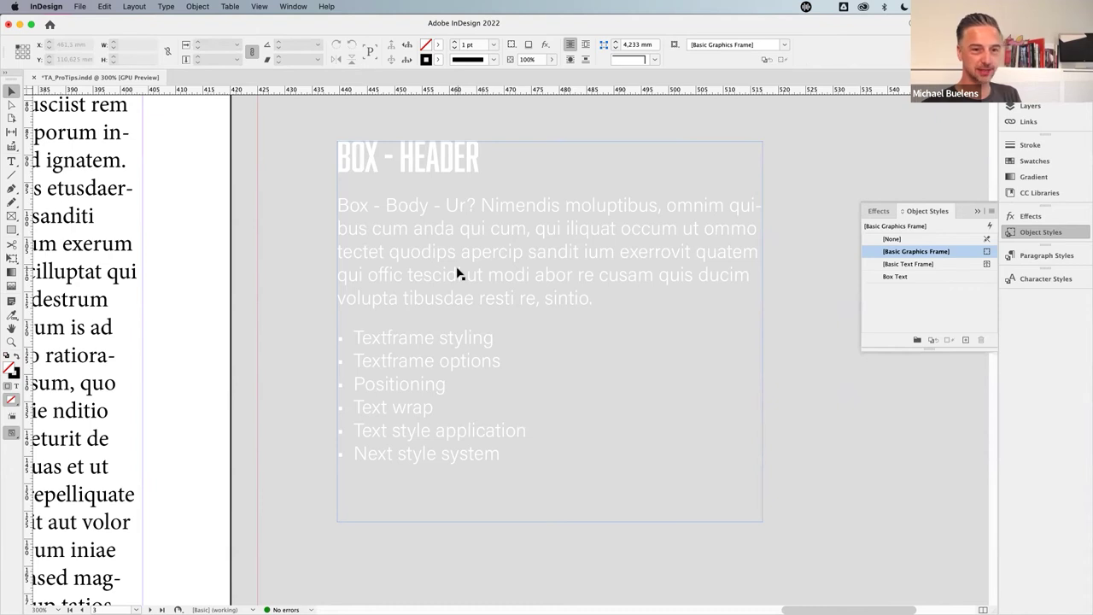
left_click(469, 211)
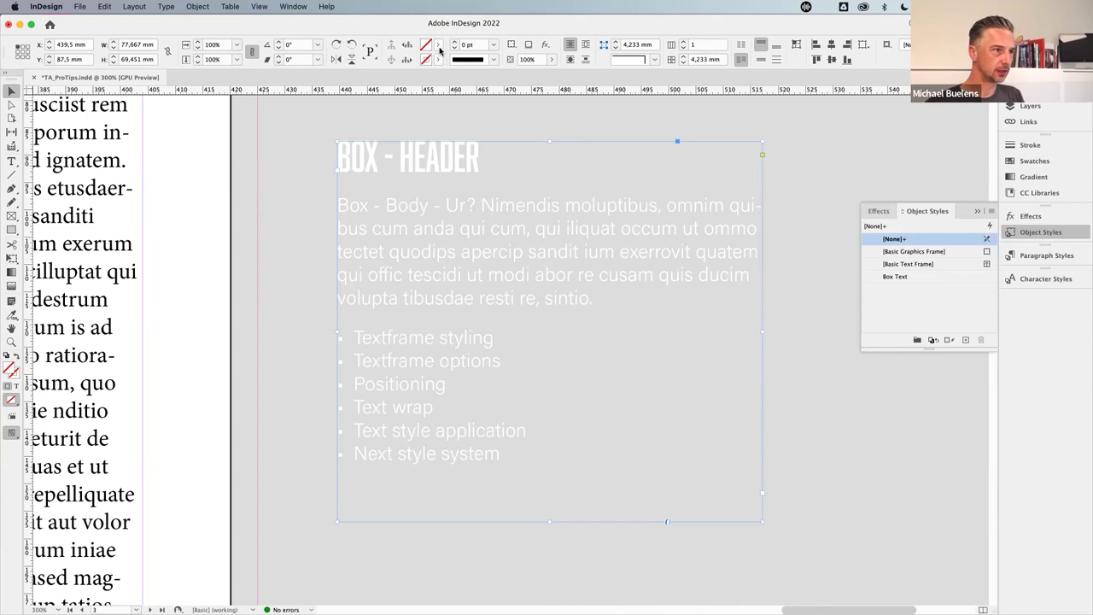
left_click(439, 47)
left_click(359, 129)
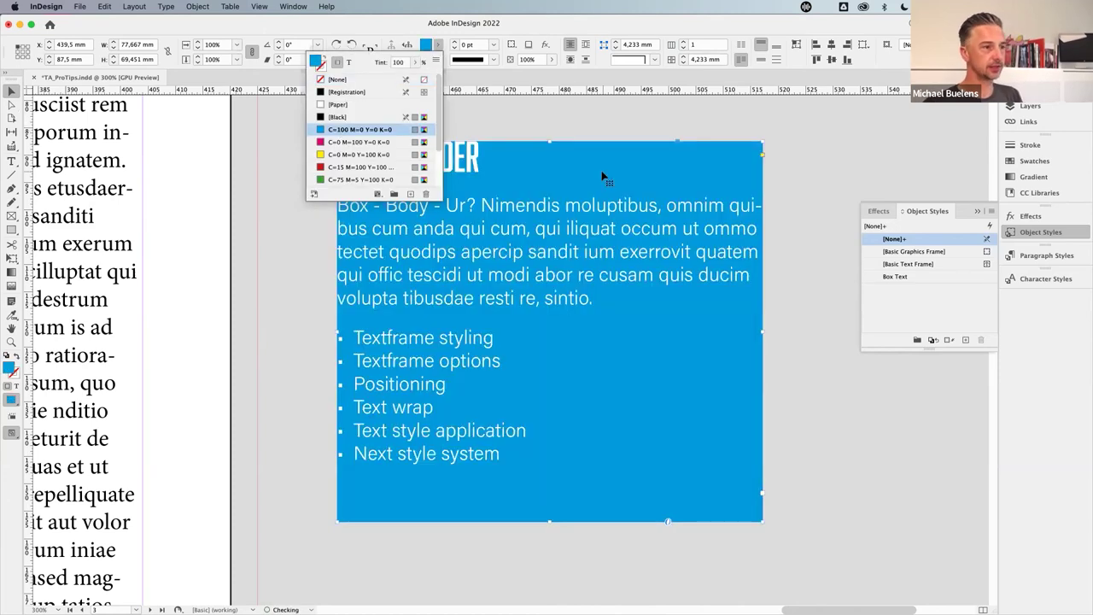
key("super+shift+a")
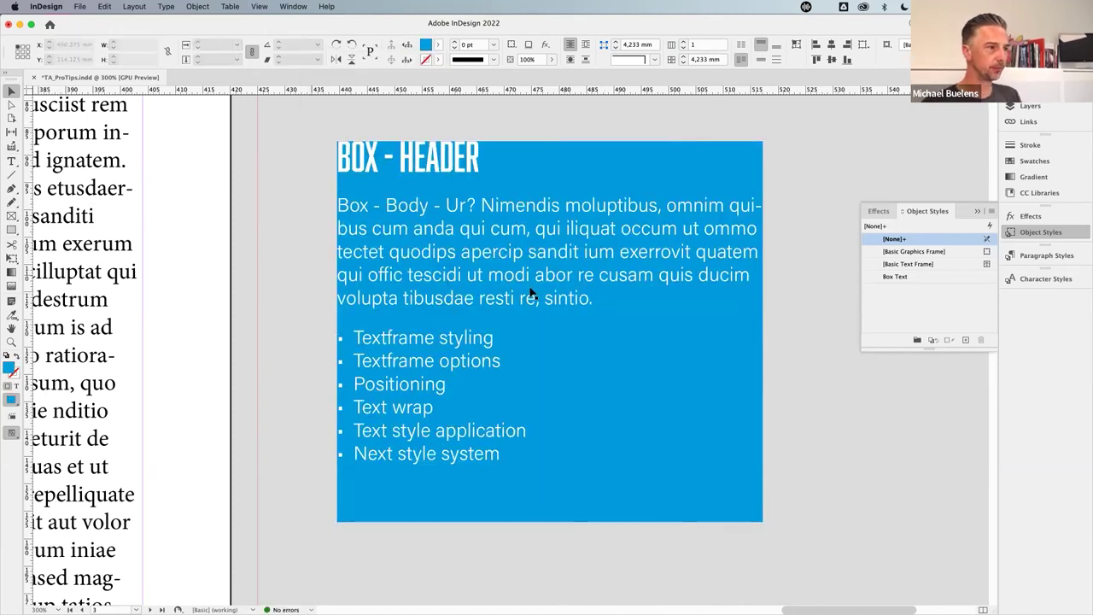
key("z")
left_click_drag(323, 123, 394, 250)
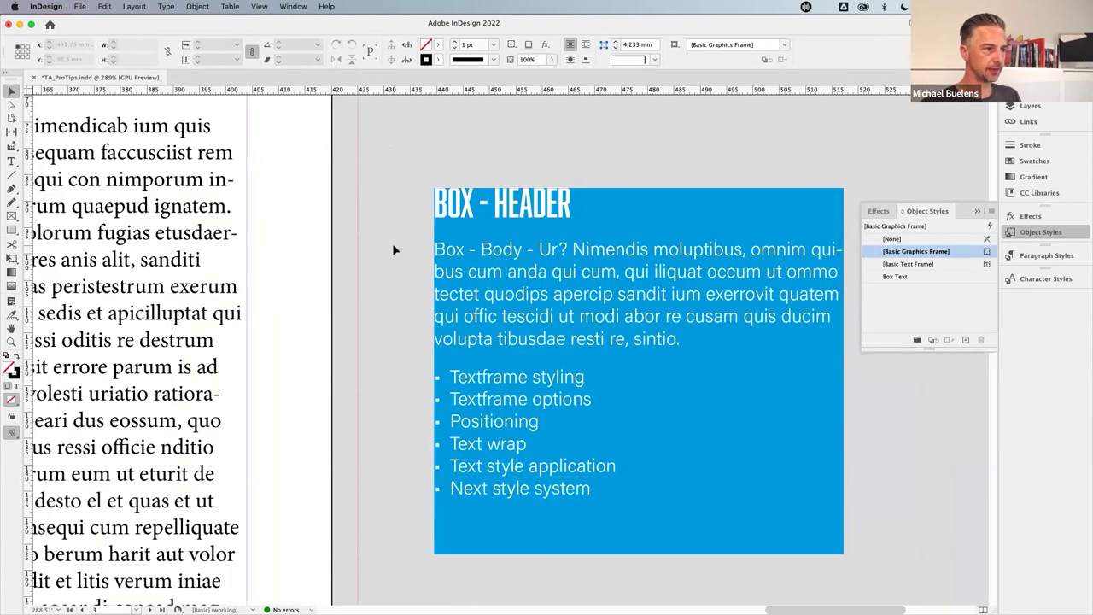
left_click(442, 269)
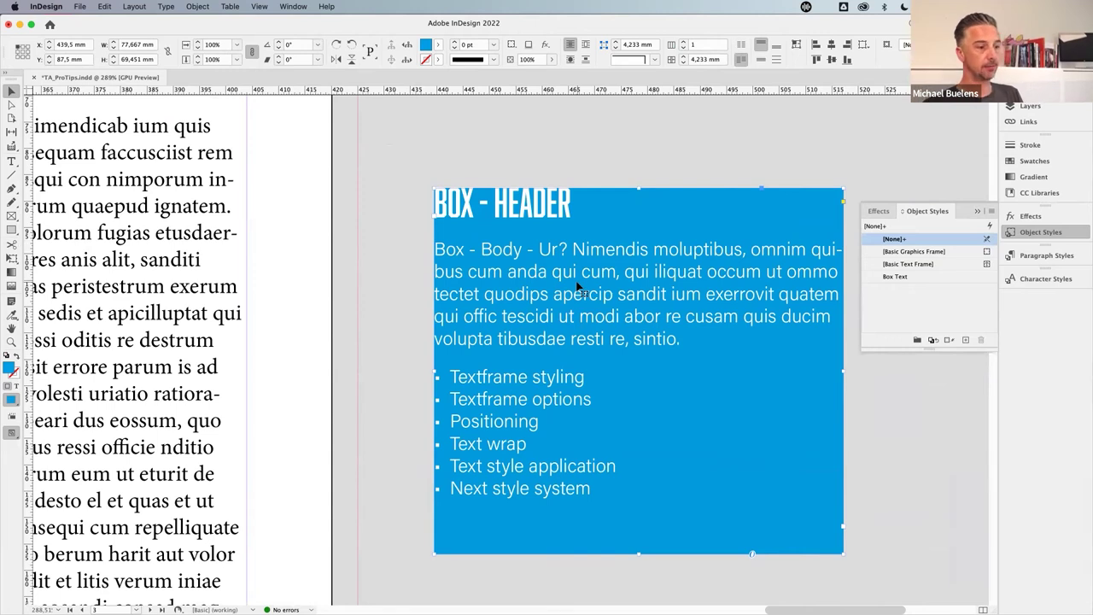
key("super+b")
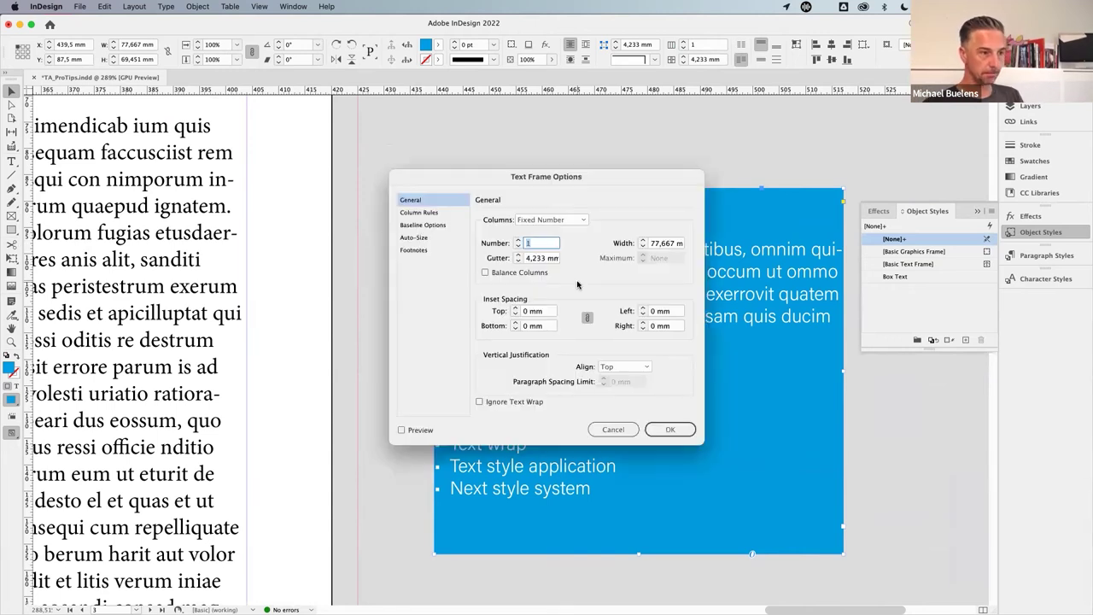
left_click(614, 429)
right_click(546, 316)
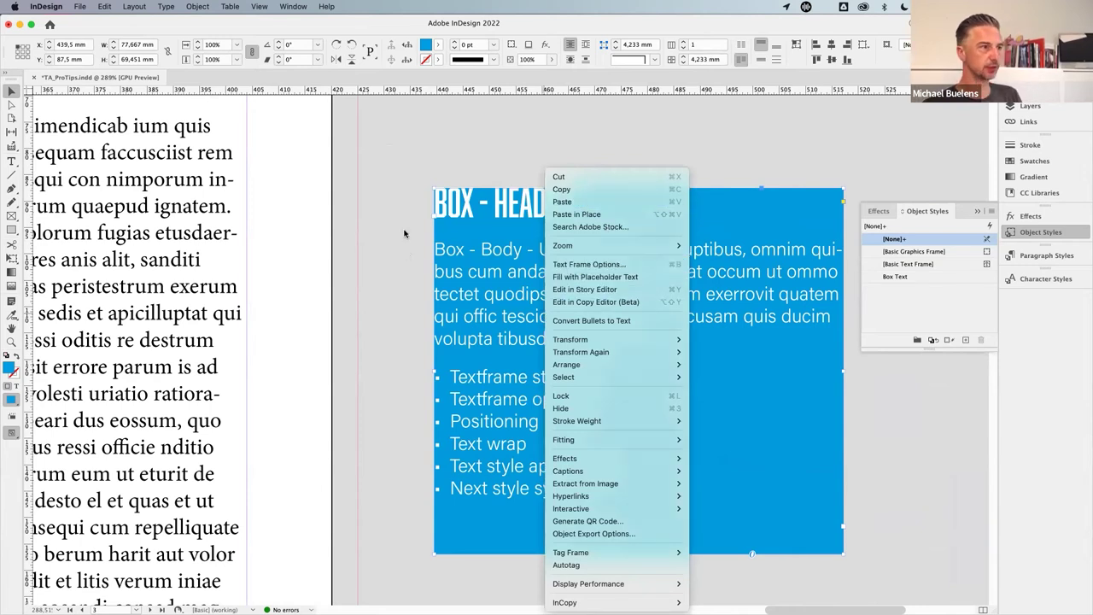
key("Escape")
left_click(195, 7)
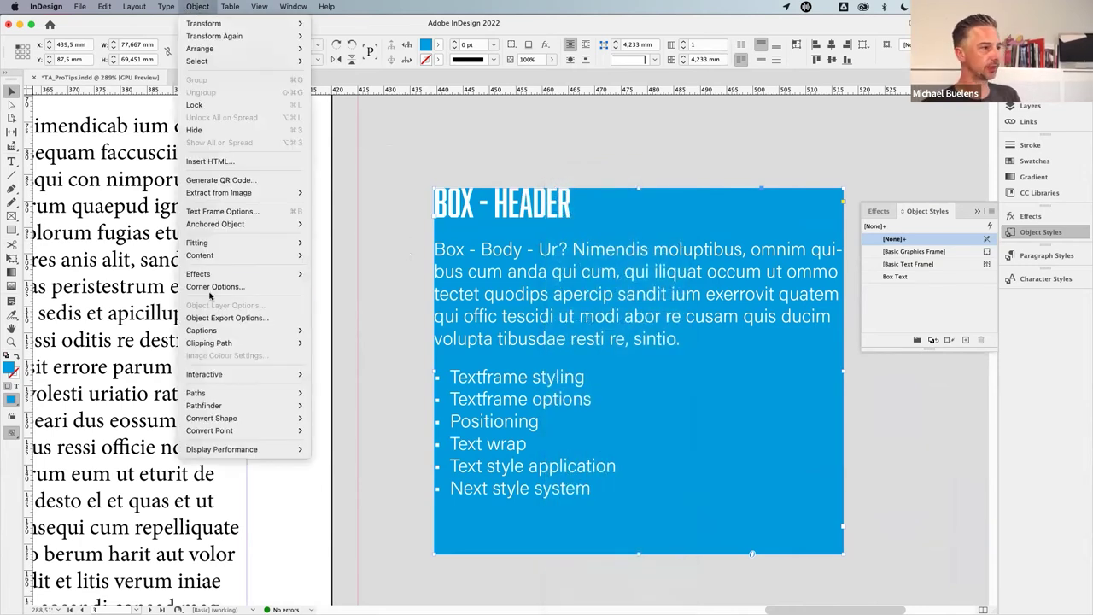
left_click(374, 226)
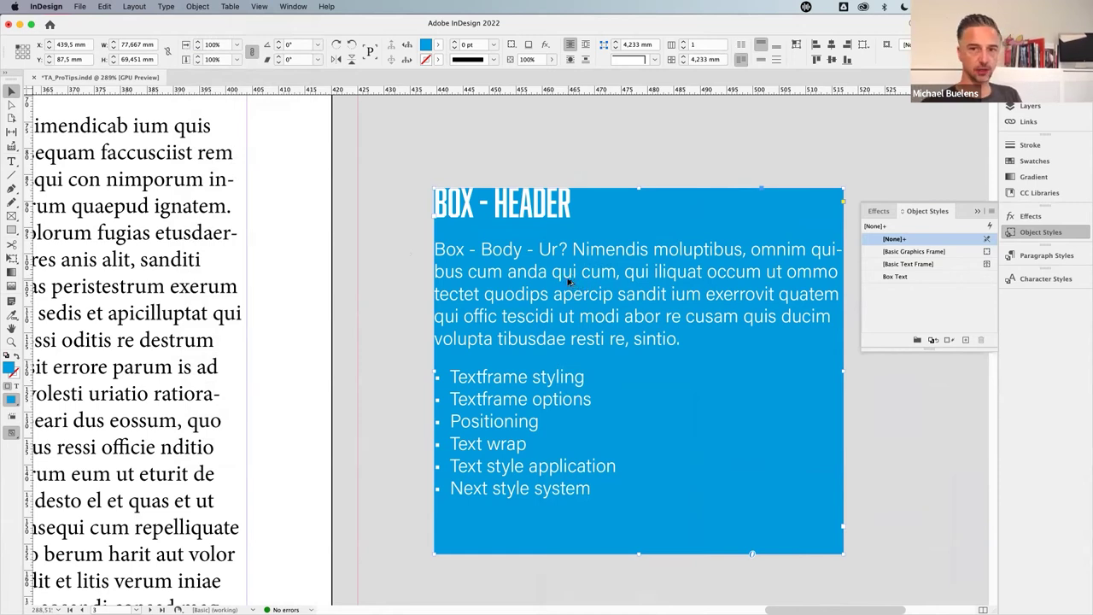
- Set the box text frame's inset spacing to 3 mm on all sides, with the preview enabled
key("super+b")
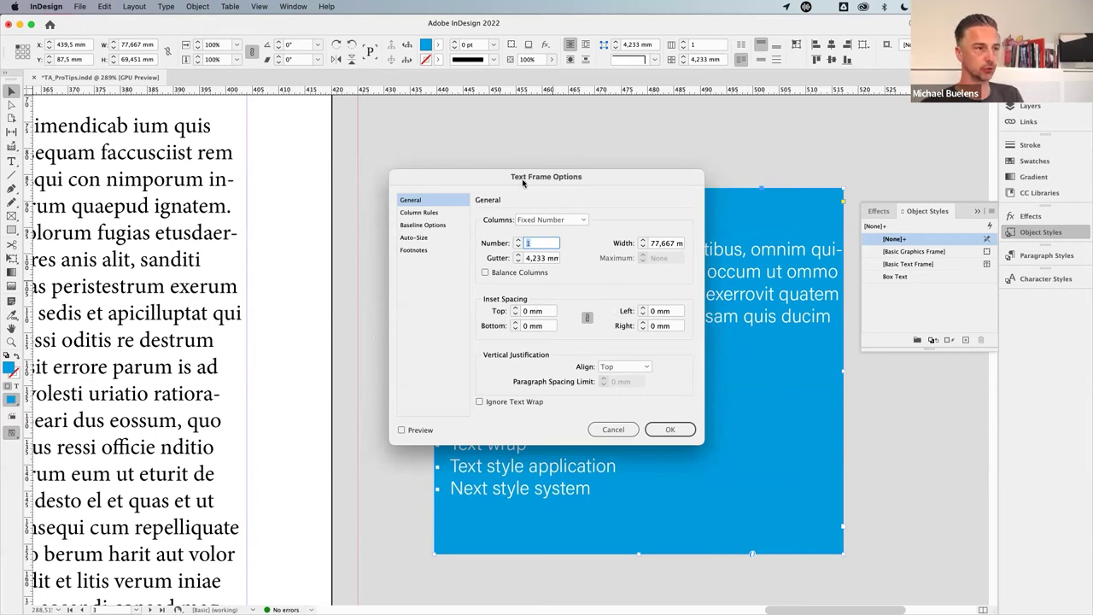
left_click_drag(624, 181, 348, 174)
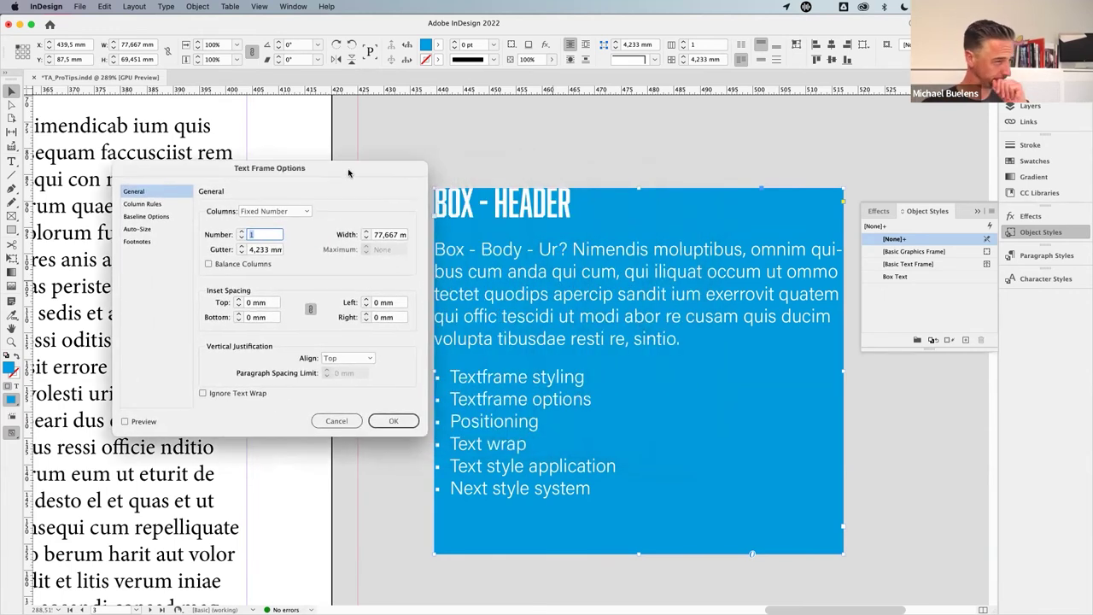
left_click_drag(348, 174, 338, 201)
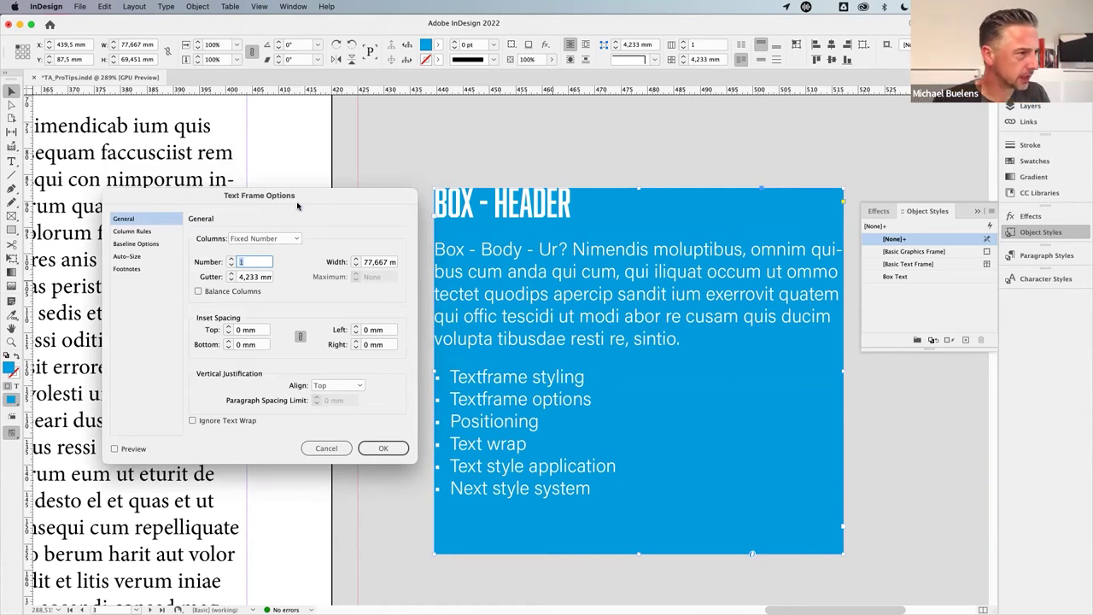
left_click_drag(292, 200, 309, 195)
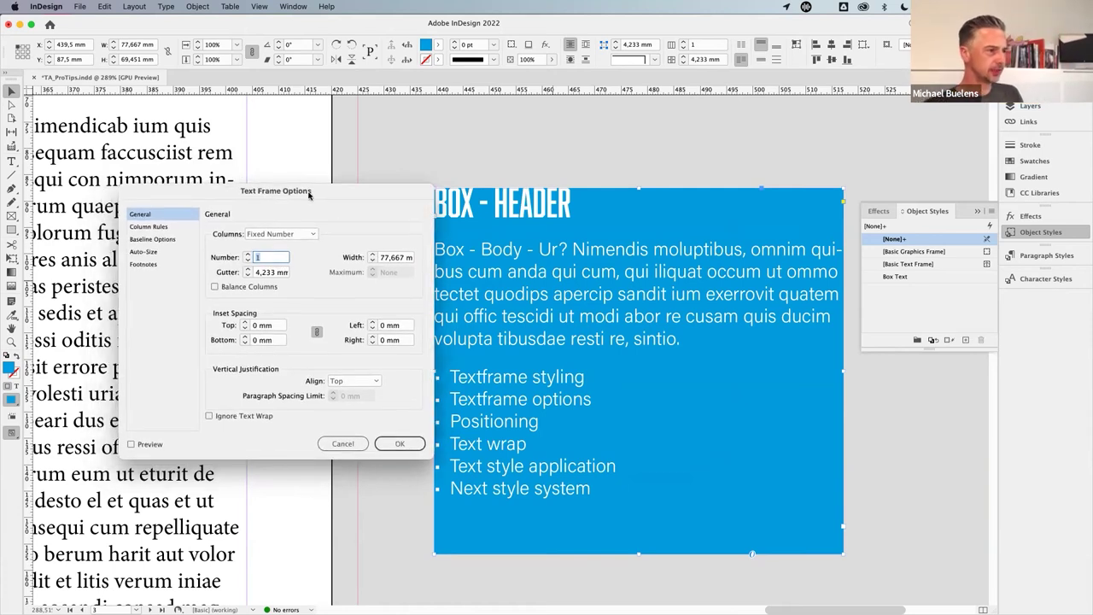
left_click(139, 444)
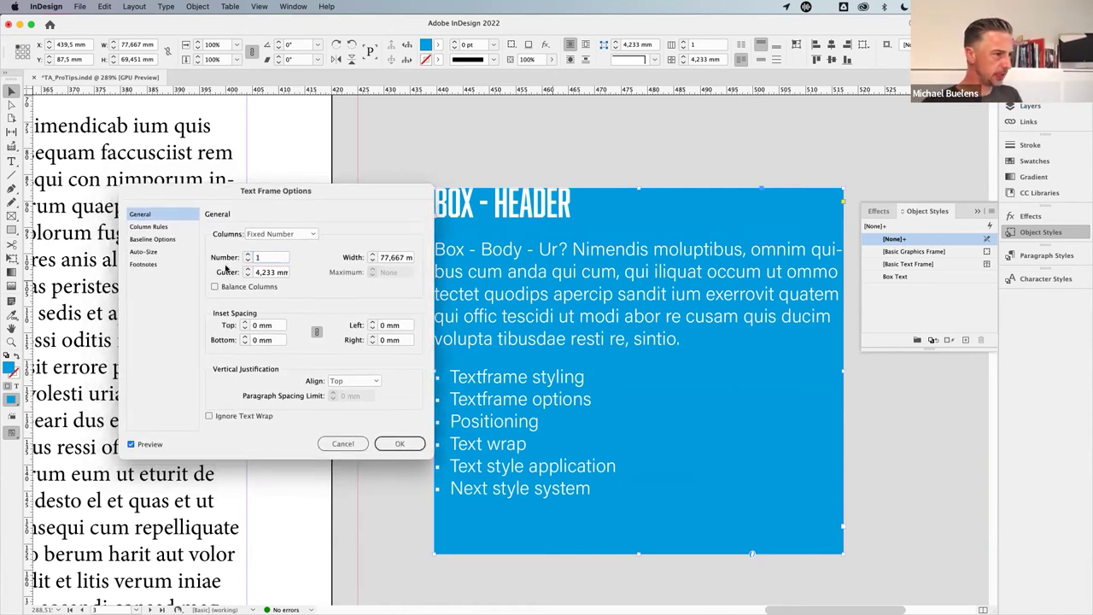
left_click(246, 323)
left_click(247, 322)
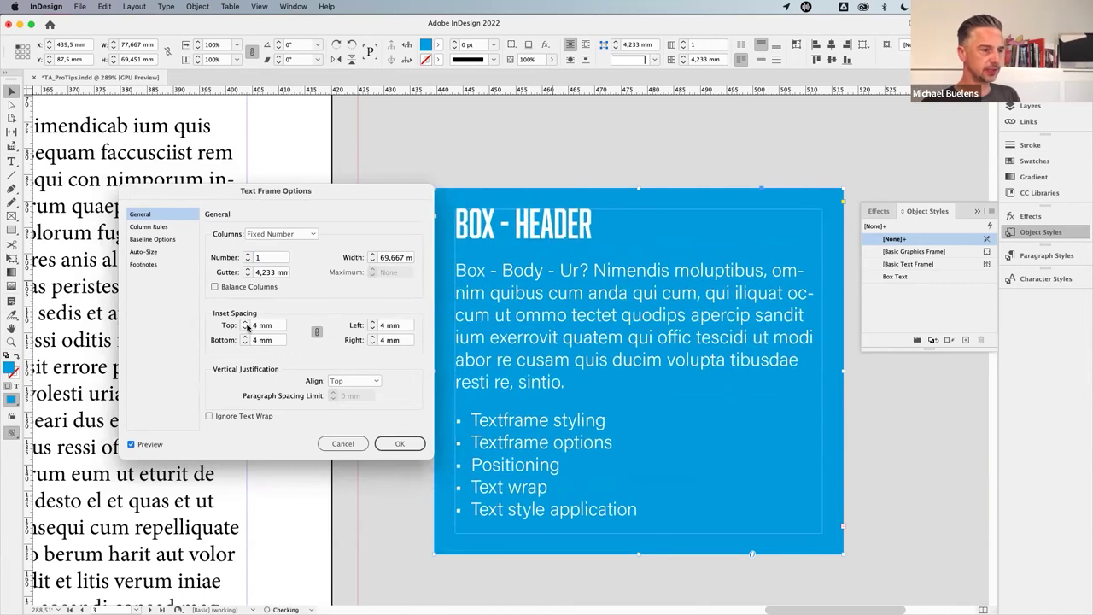
left_click(246, 328)
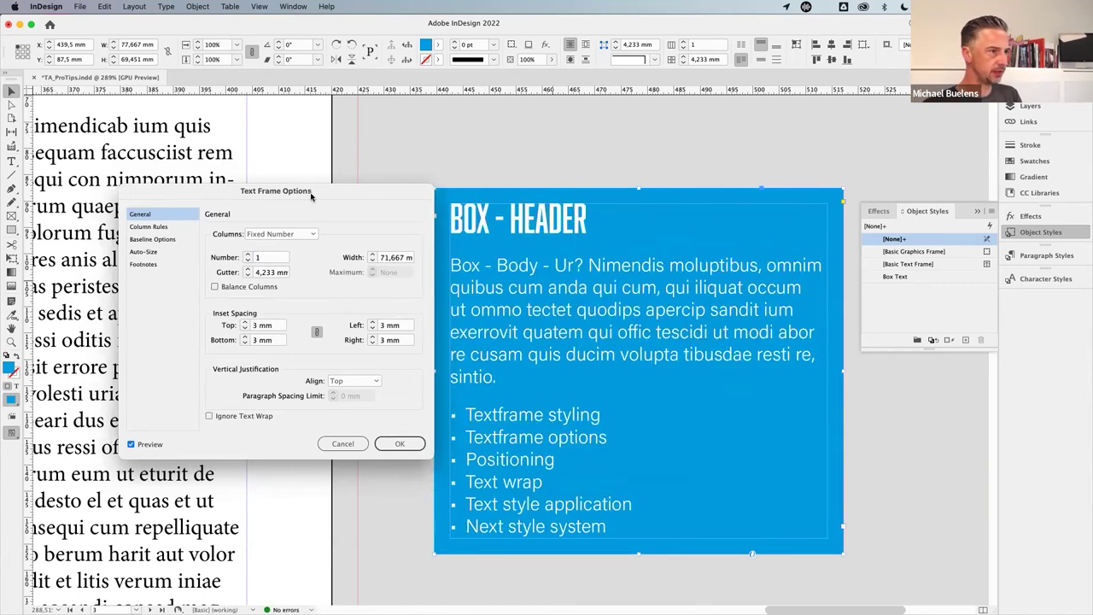
left_click_drag(240, 309, 170, 270)
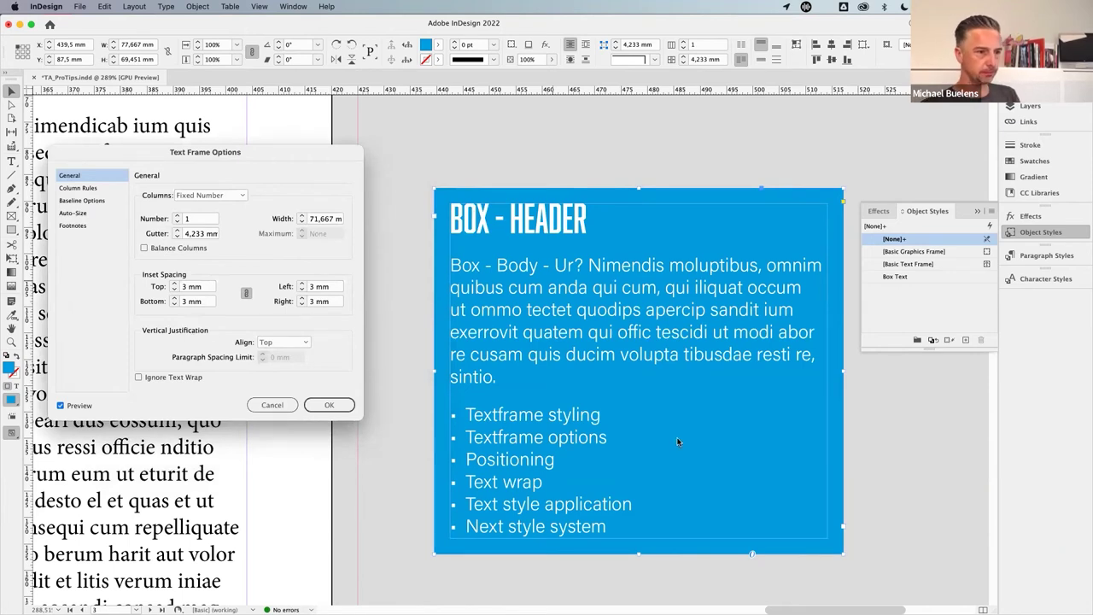
left_click(328, 404)
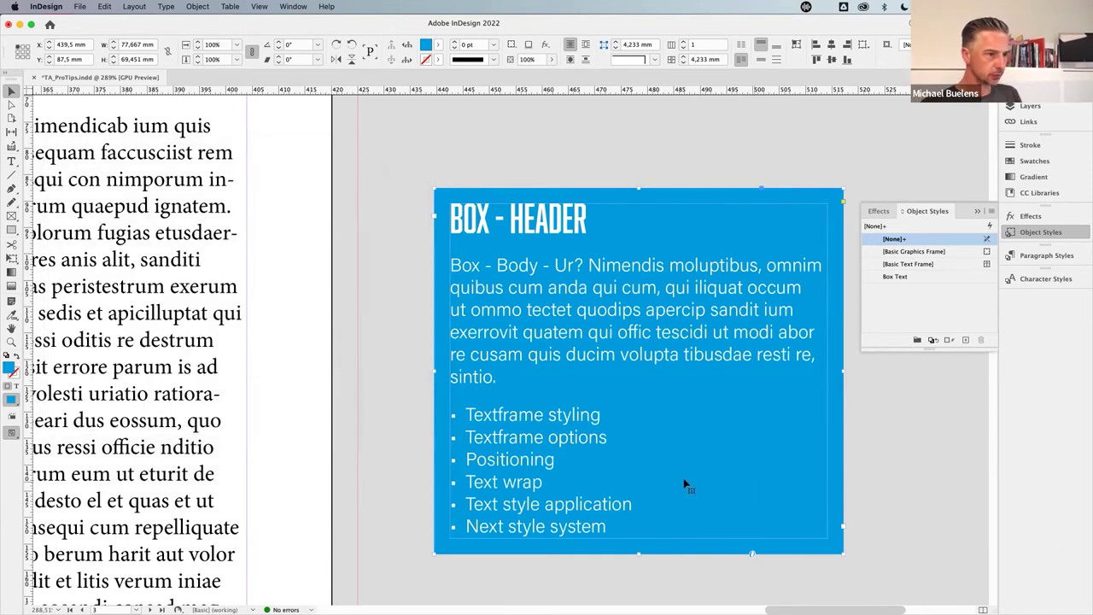
- Shorten the box text frame to about 54 mm high and move it to about X 433.75 mm, Y 74.75 mm
left_click_drag(639, 555, 652, 469)
left_click_drag(689, 356, 634, 229)
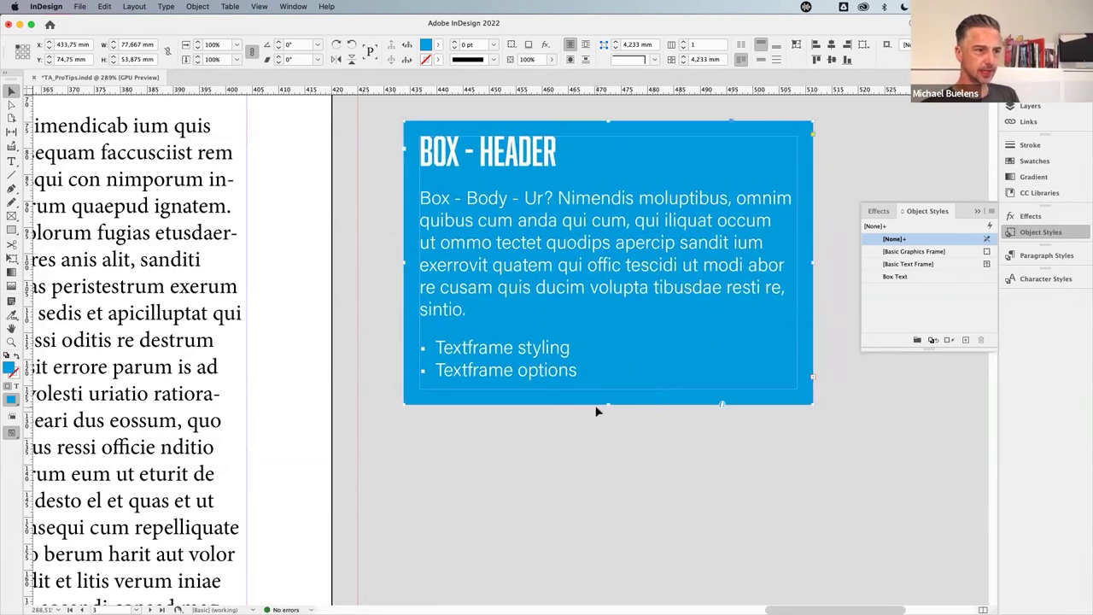
scroll(598, 411, "right", 3)
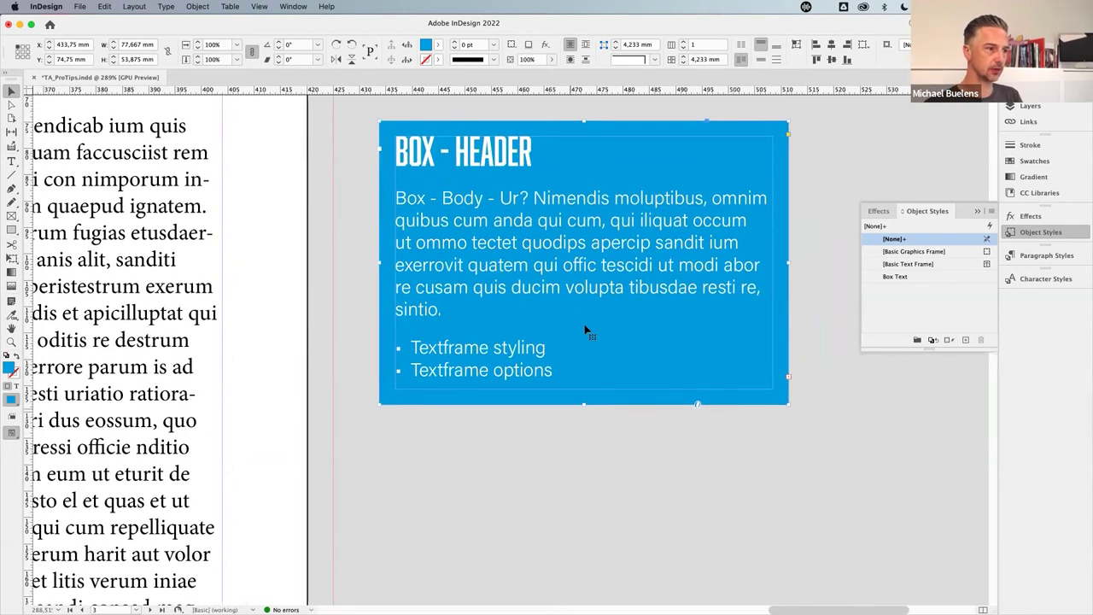
- Set the box text frame to auto-size Height Only, compare the growth reference points, and apply the bottom-centre one
double_click(484, 243, "alt")
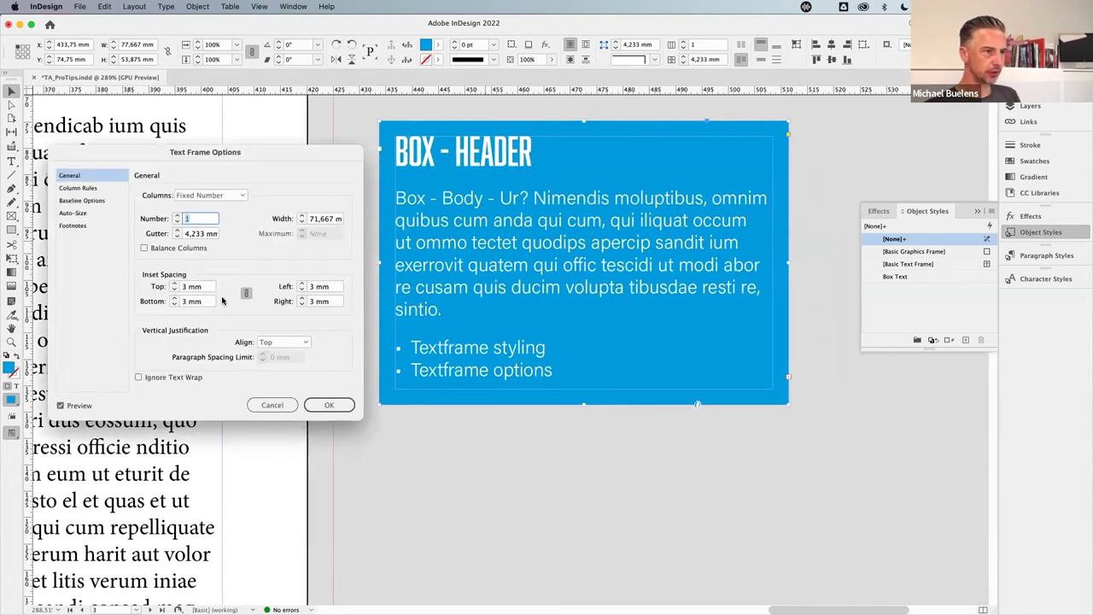
left_click_drag(259, 158, 230, 158)
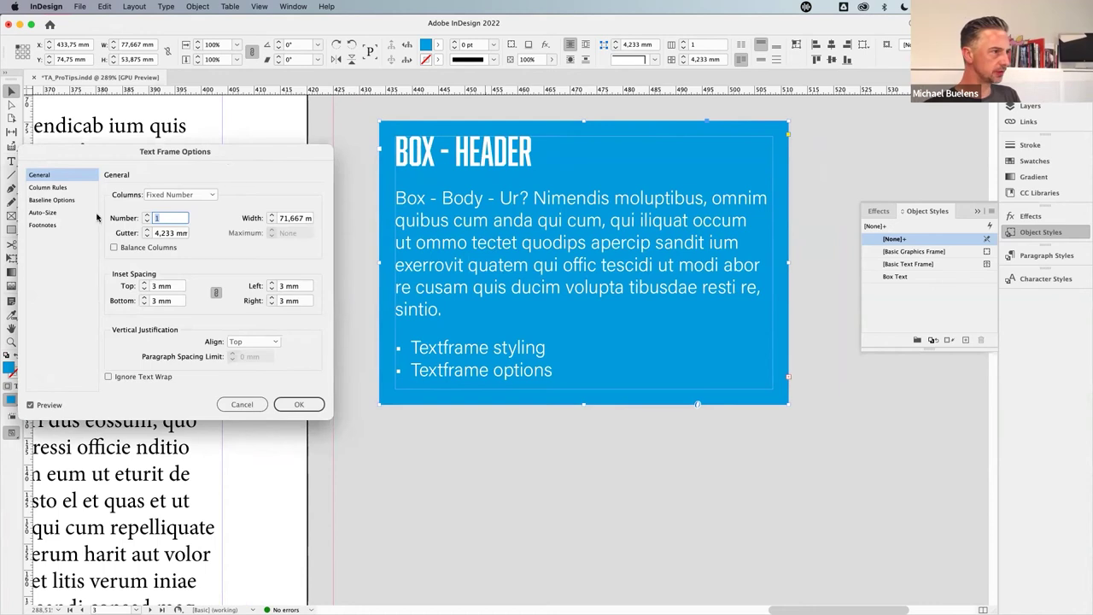
left_click(53, 214)
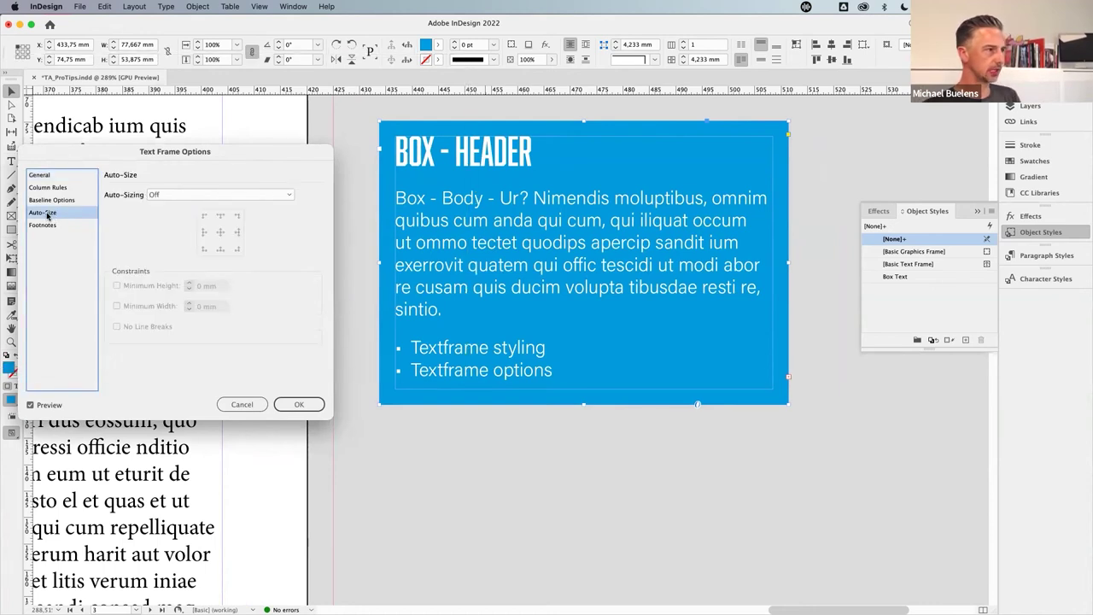
left_click(184, 195)
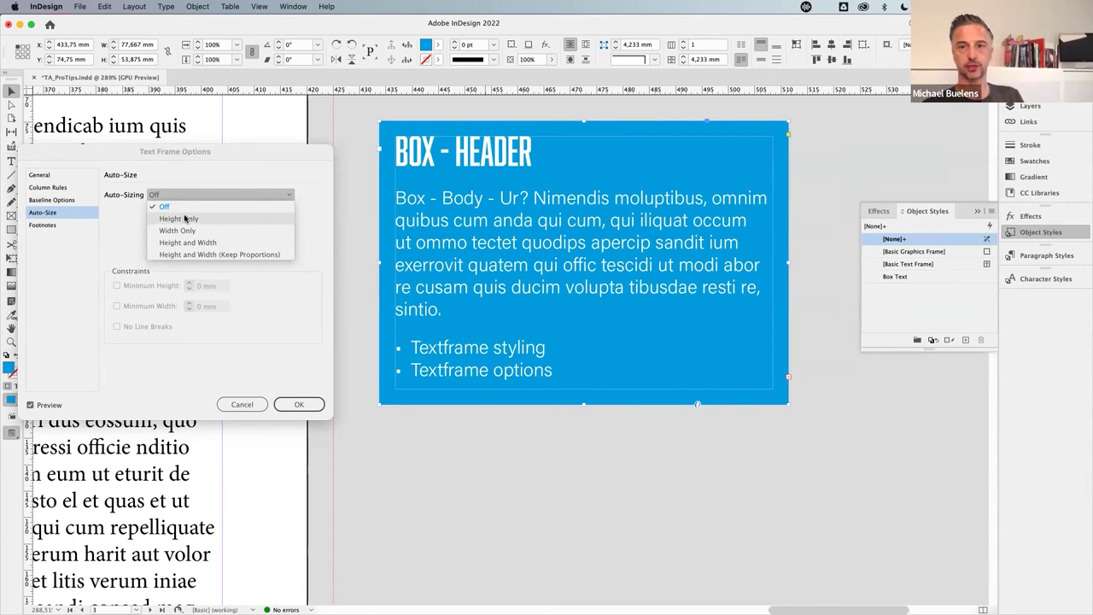
left_click(187, 218)
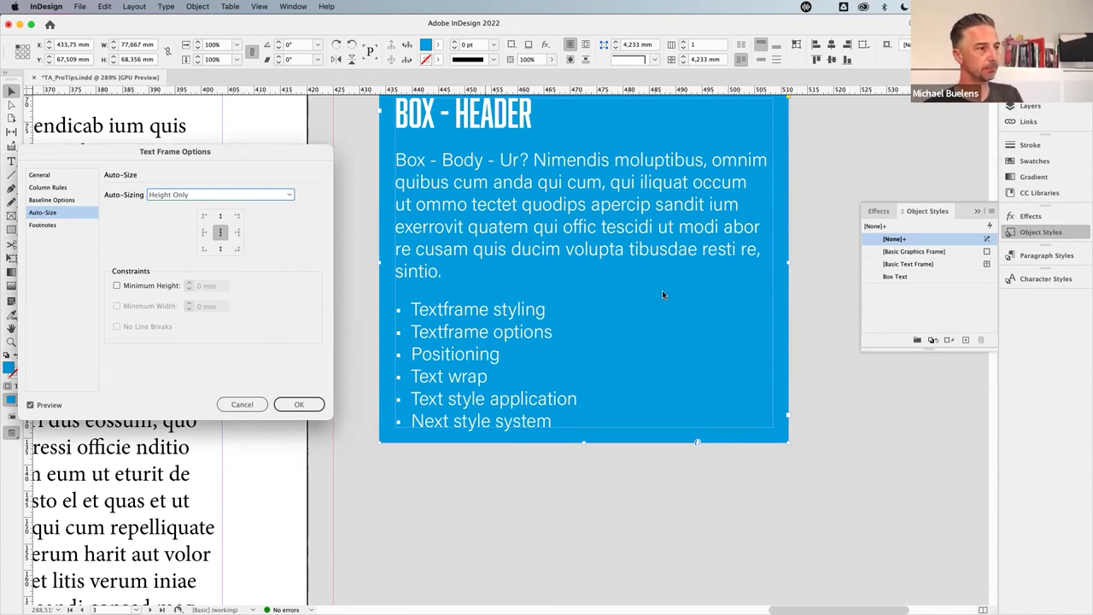
left_click(218, 217)
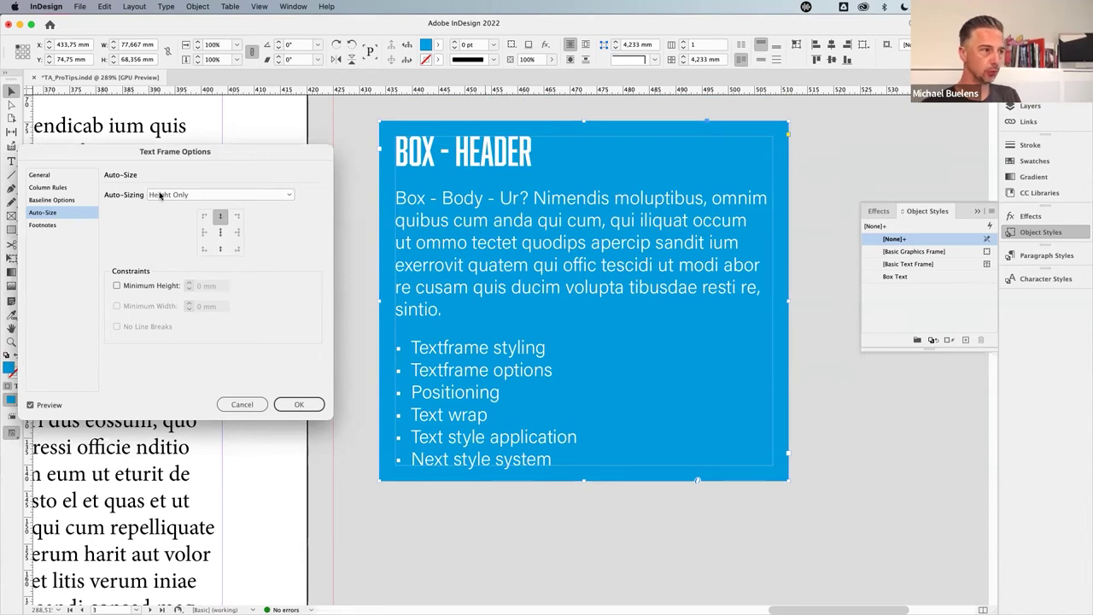
left_click(219, 249)
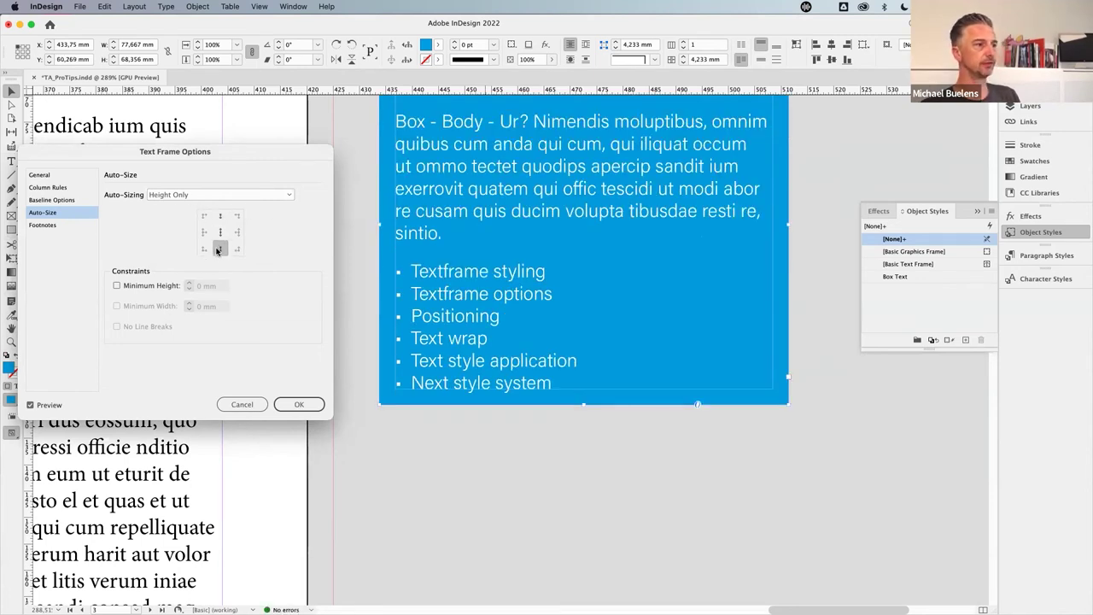
left_click(300, 404)
- Test the frame's auto-sizing by adding five empty bullets after "Textframe styling", remove them, and leave text editing
double_click(552, 272)
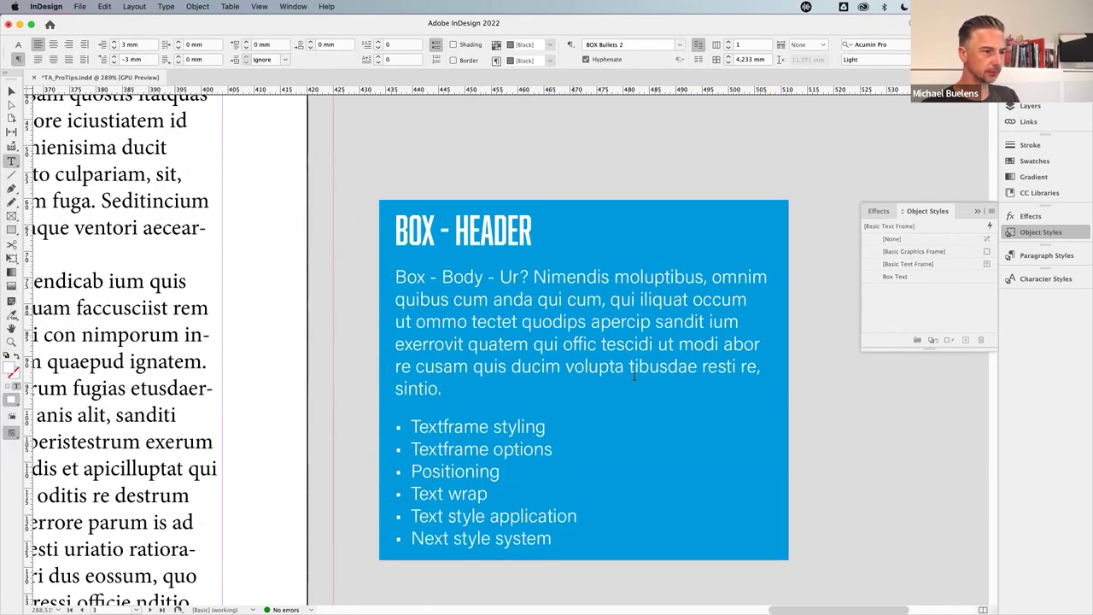
key("Return")
key("Return")
key("Return")
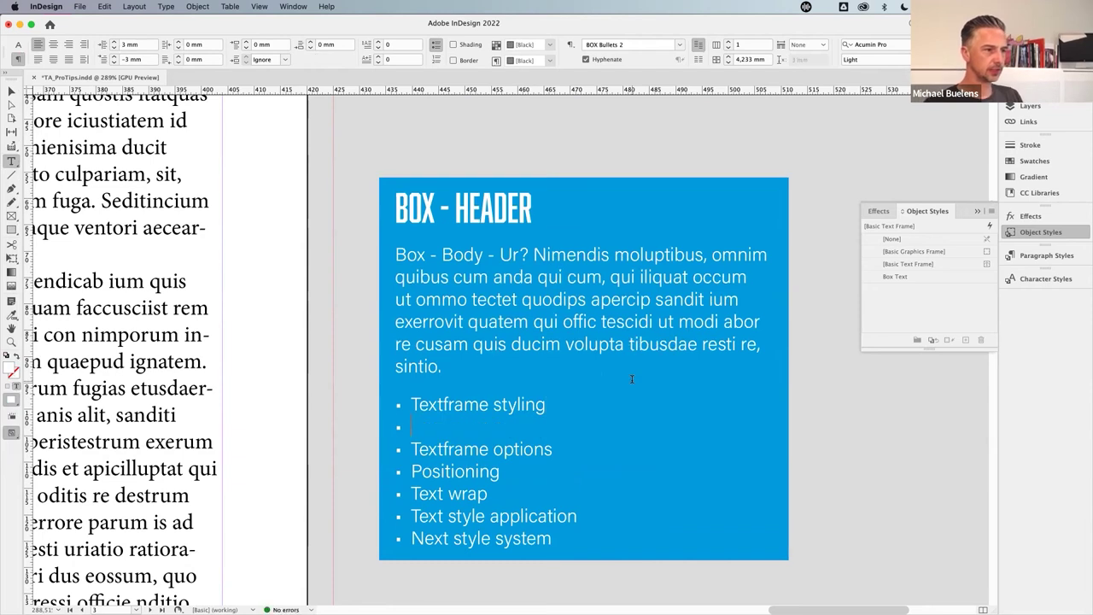
key("Return")
key("Return")
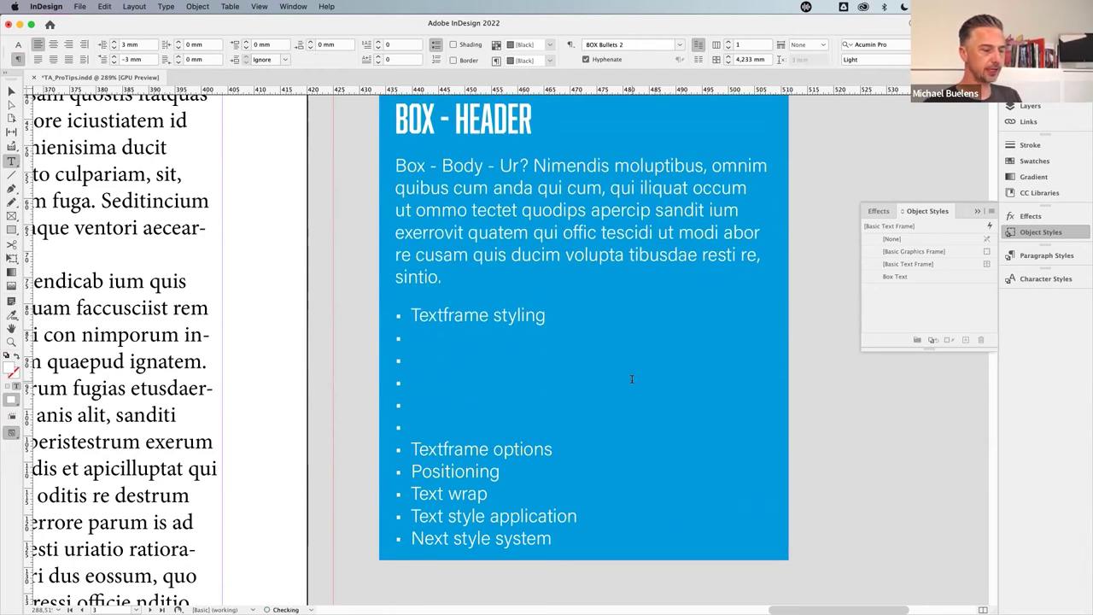
key("BackSpace")
key("BackSpace")
key("BackSpace")
key("BackSpace")
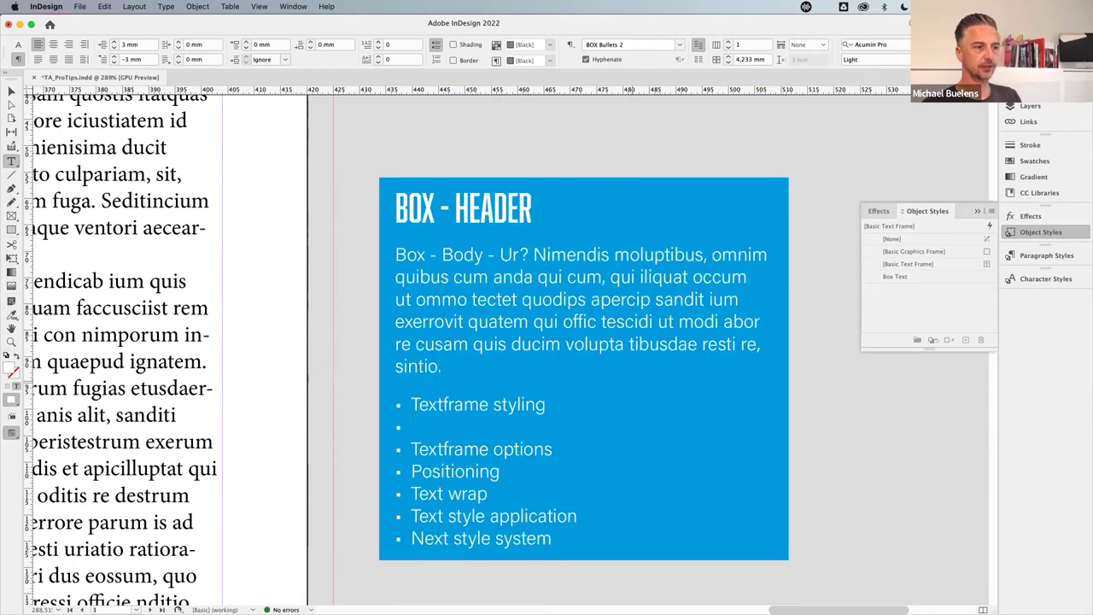
key("BackSpace")
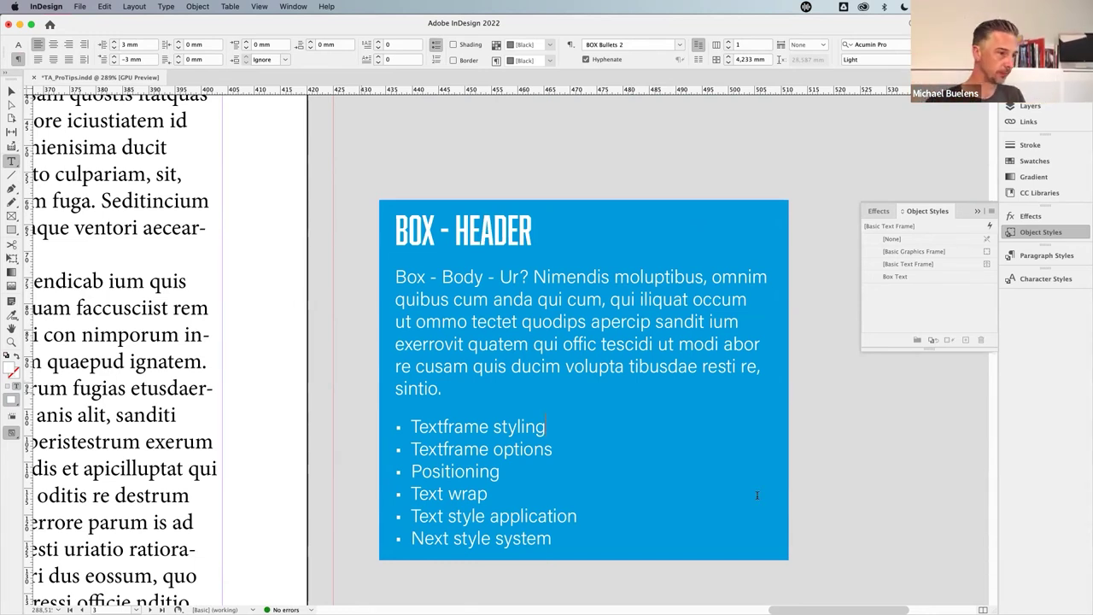
key("Escape")
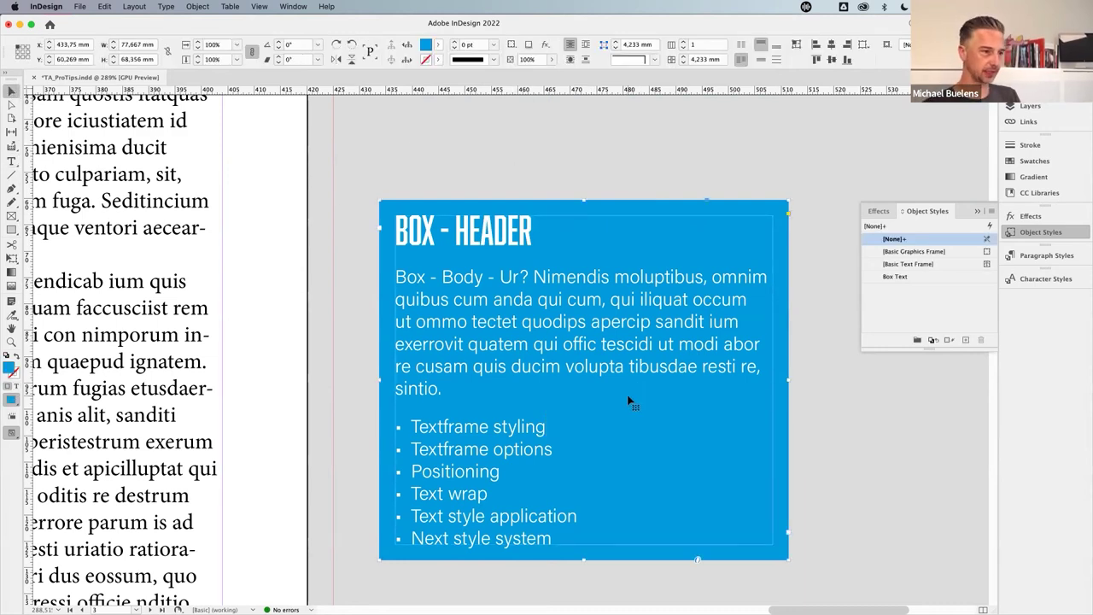
- Change the box text frame's auto-size reference point to top centre and deselect the frame
key("super+b")
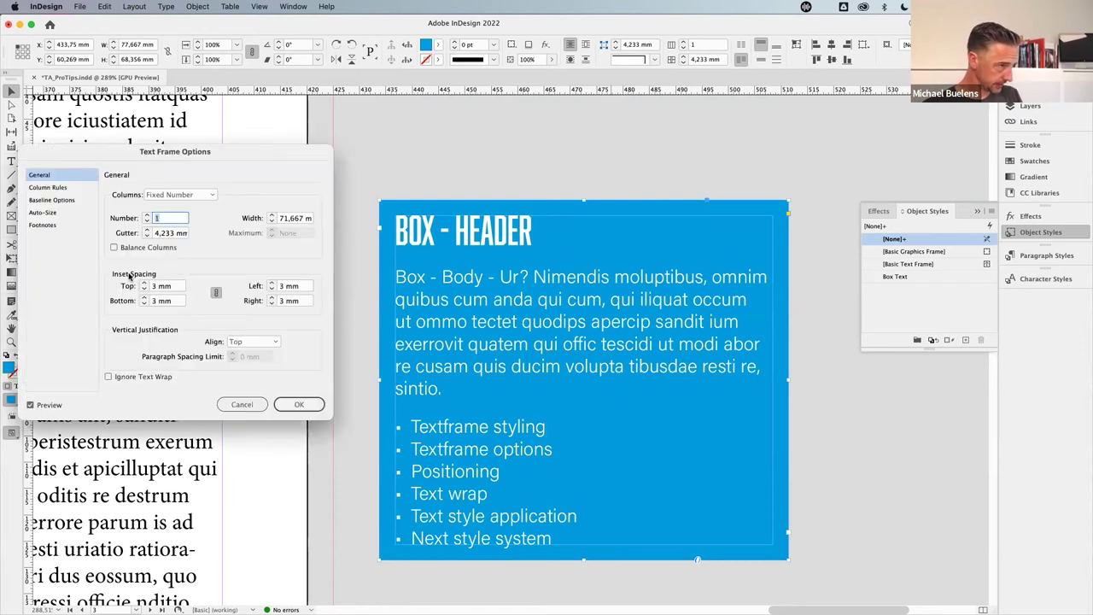
left_click(46, 213)
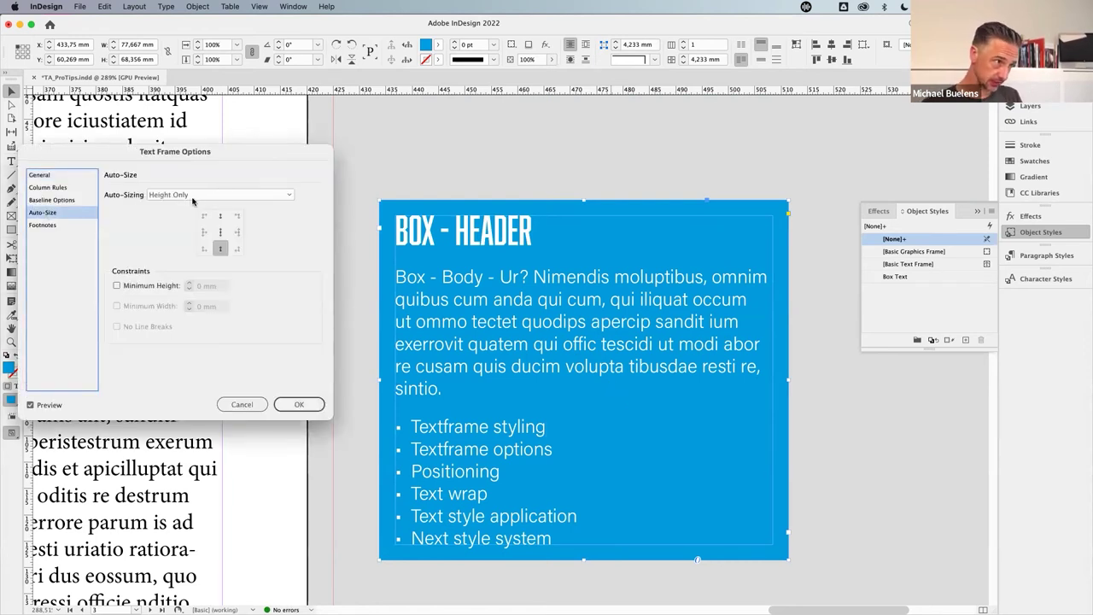
left_click(220, 217)
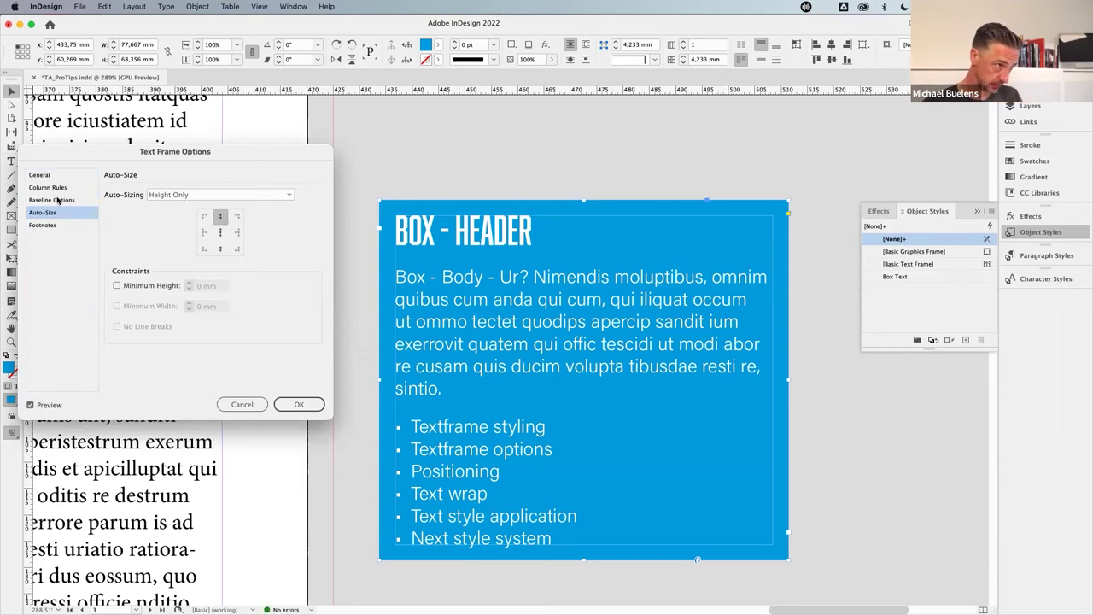
left_click(312, 403)
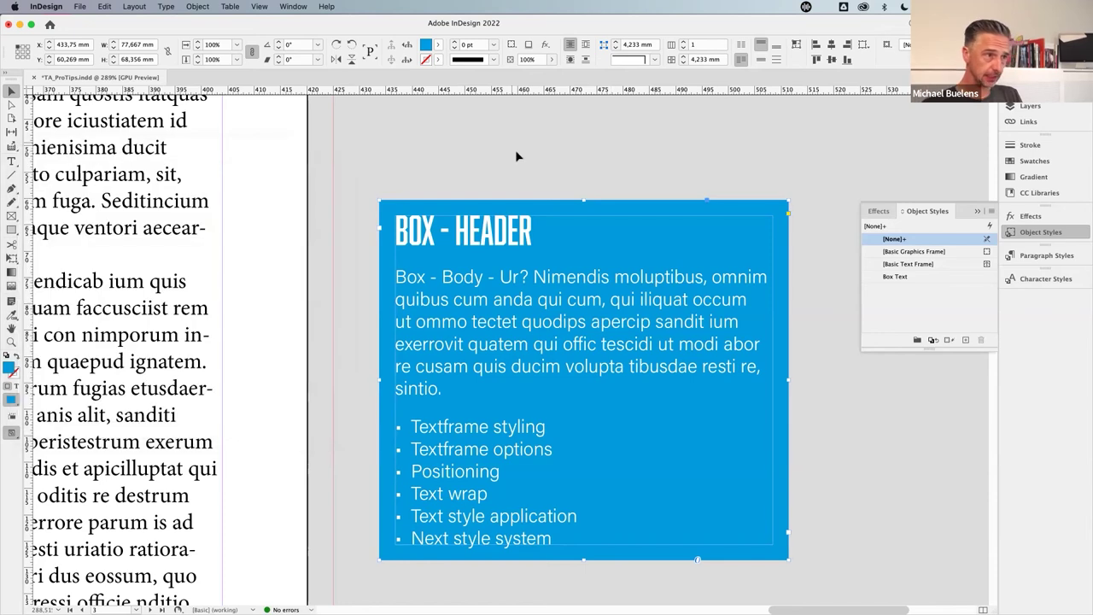
left_click(515, 148)
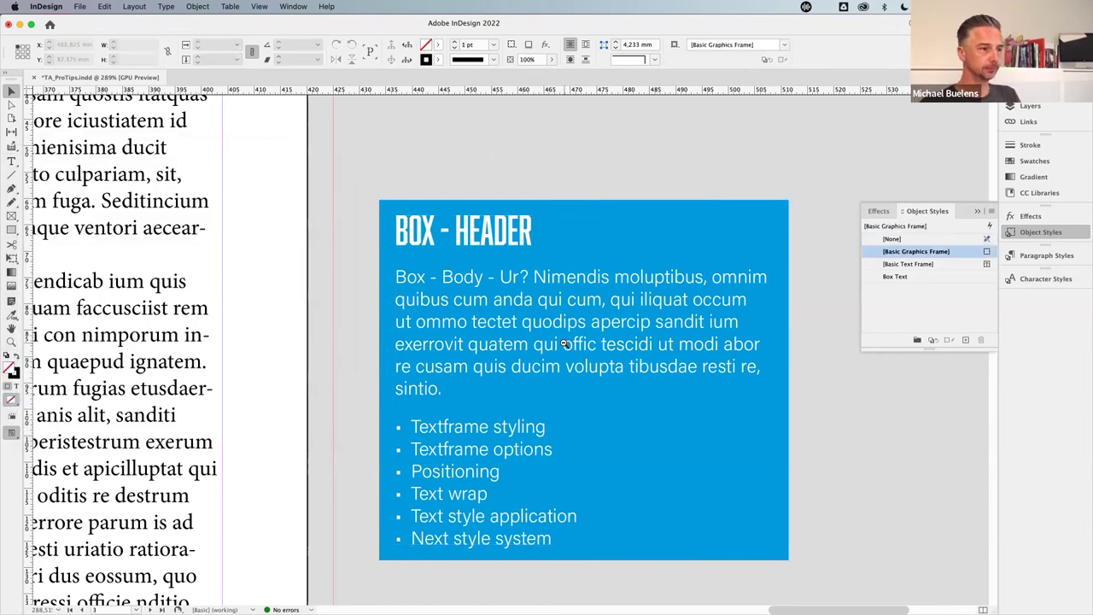
- Move the blue box over the page's last text column to about X 347.333 mm, Y 74 mm, and check it in preview mode
scroll(652, 292, "down", 5)
scroll(568, 259, "down", 3)
scroll(568, 259, "left", 2)
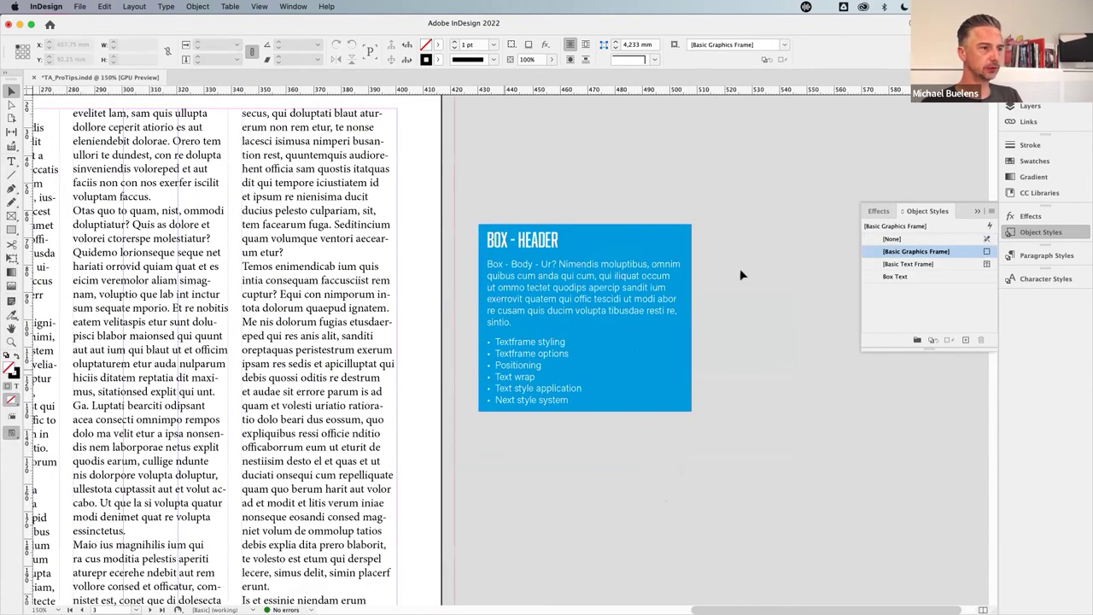
left_click(615, 238)
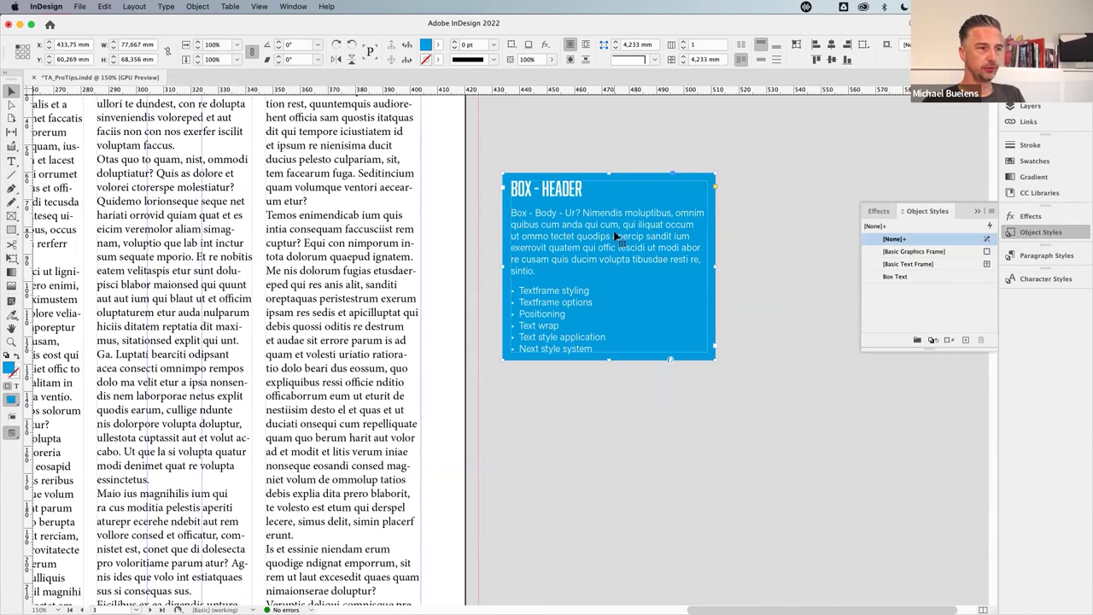
left_click_drag(616, 237, 400, 265)
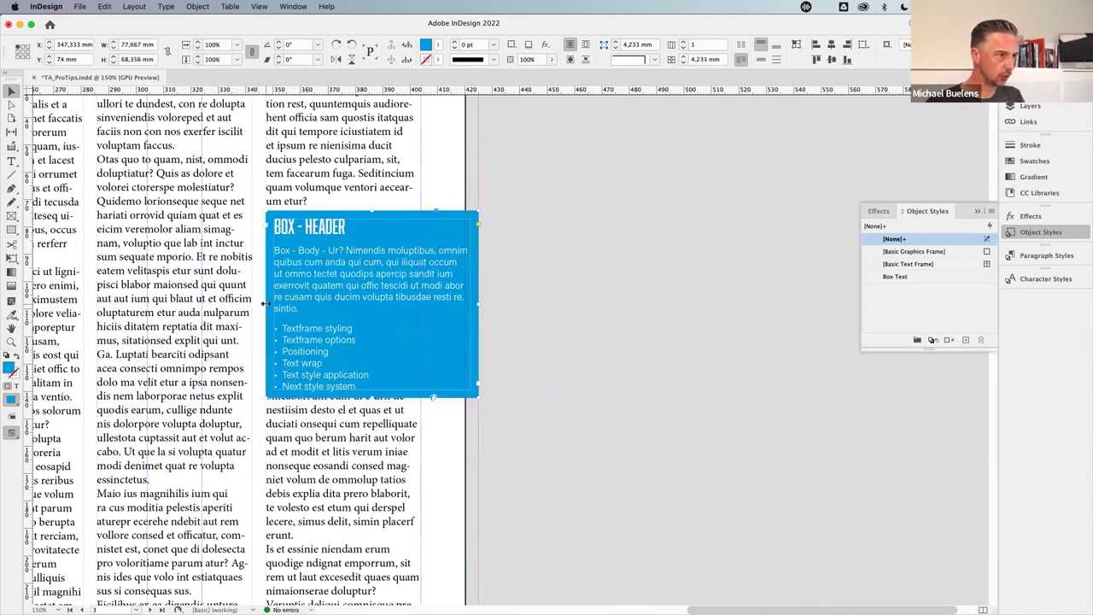
scroll(397, 318, "down", 5)
scroll(397, 322, "up", 3)
scroll(396, 323, "up", 2)
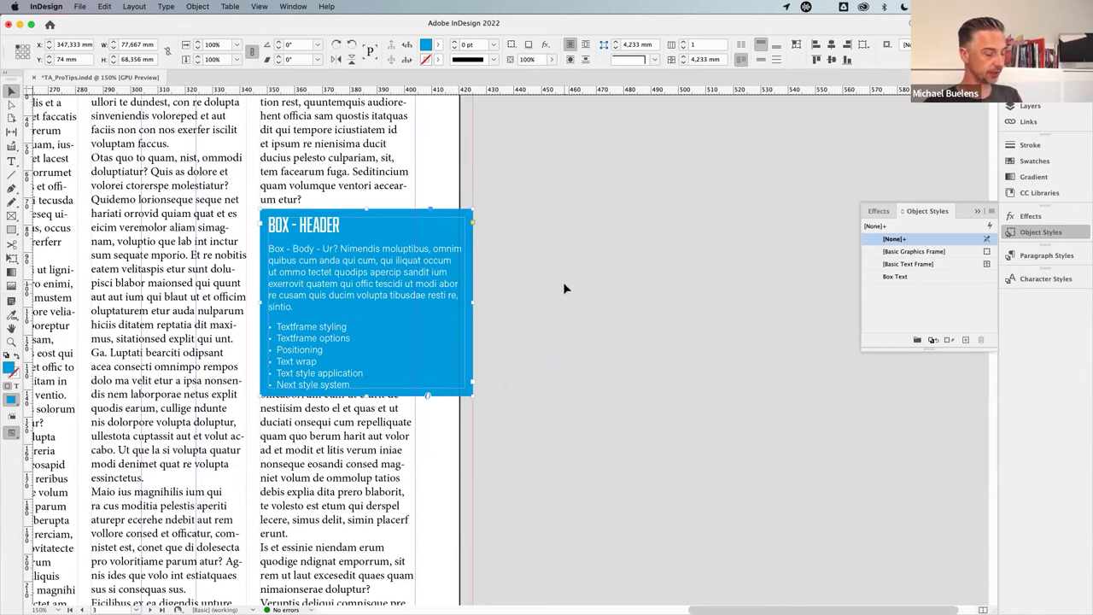
key("w")
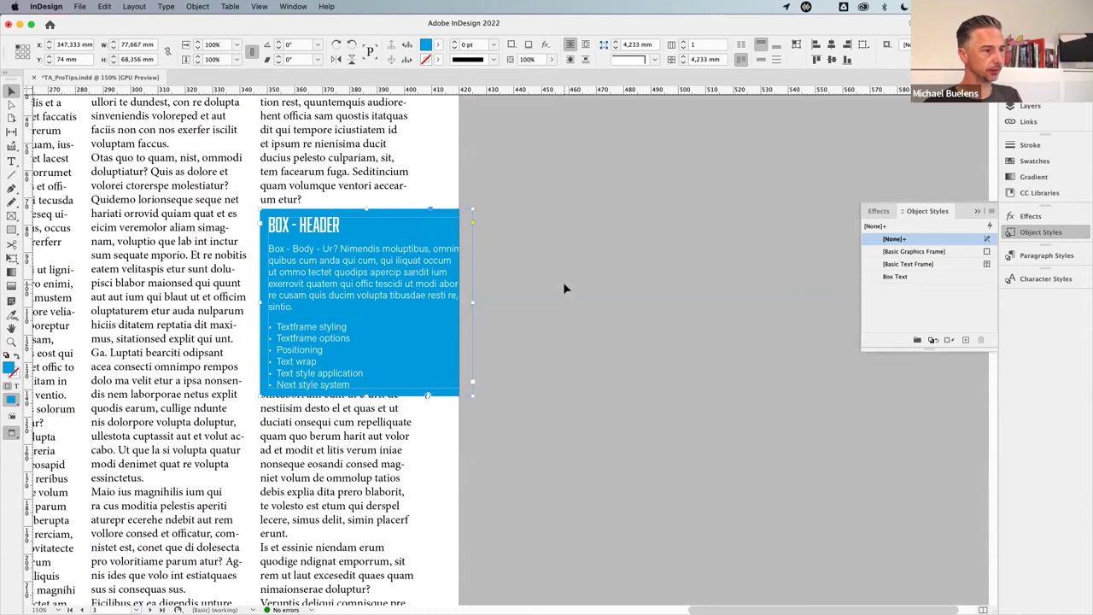
key("w")
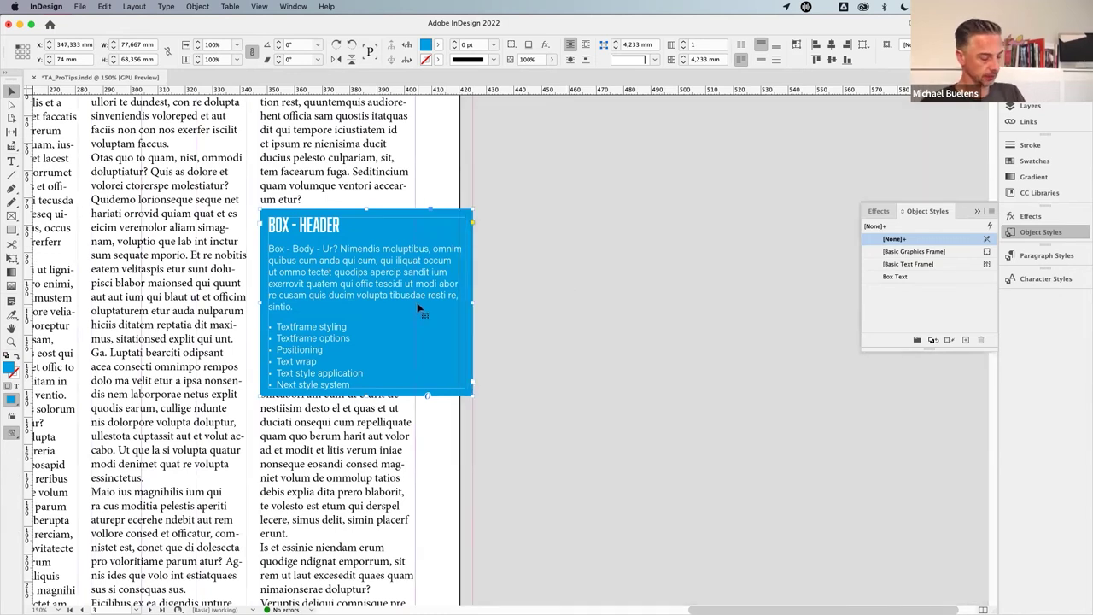
- Unlink the box text frame's inset spacing values and set only the right inset to 21 mm
key("super+b")
left_click_drag(179, 154, 655, 153)
left_click(695, 291)
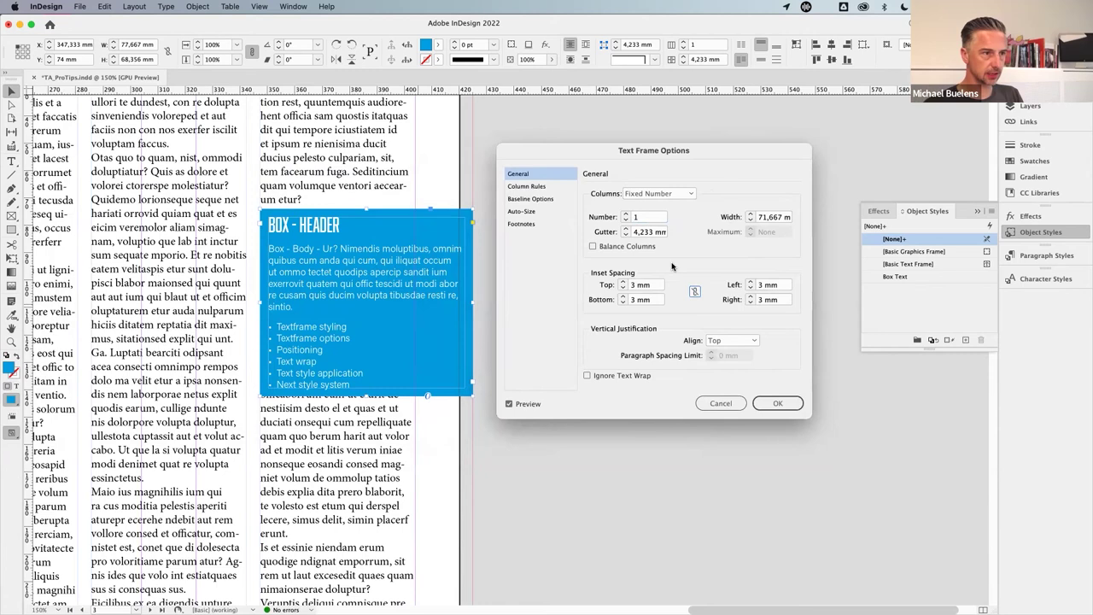
left_click(750, 296)
left_click(750, 297)
left_click(750, 296)
left_click(750, 296)
left_click(750, 296)
left_click(750, 297)
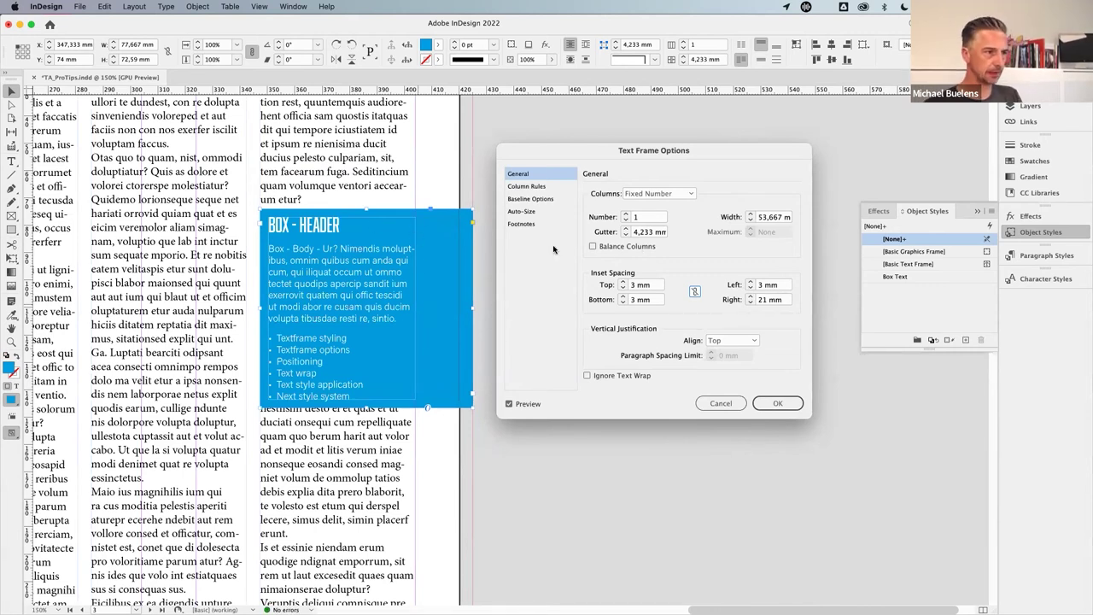
left_click(793, 402)
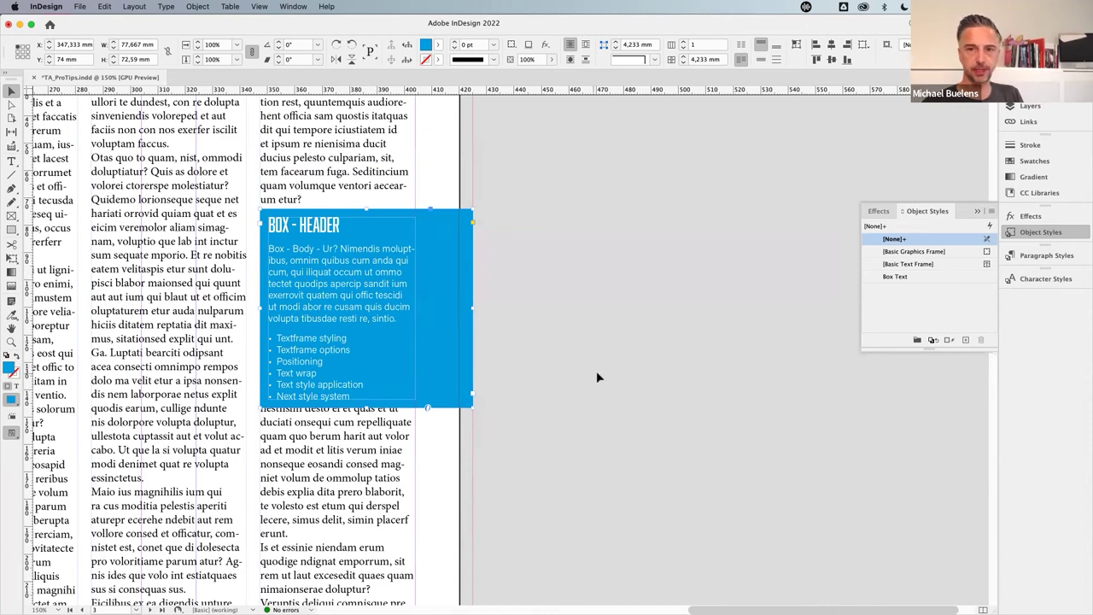
- Nudge the box to about Y 73.75 mm and wrap text around its bounding box with a 7 mm offset on all sides
mouse_move(355, 271)
left_mouse_down()
mouse_move(366, 267)
mouse_move(355, 270)
left_mouse_up()
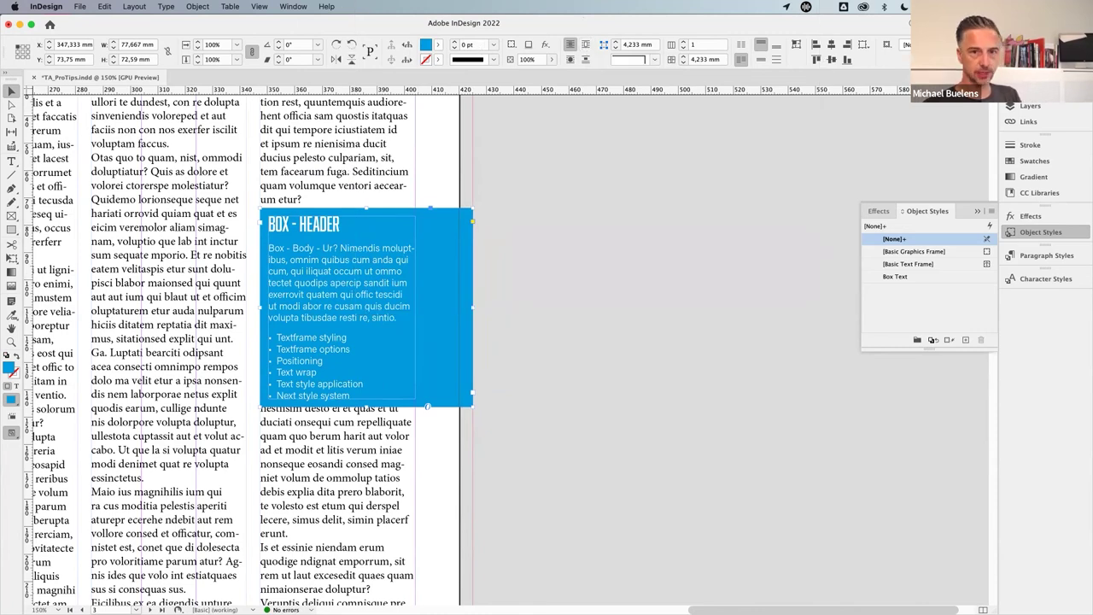
key("super+alt+w")
left_click_drag(772, 206, 613, 206)
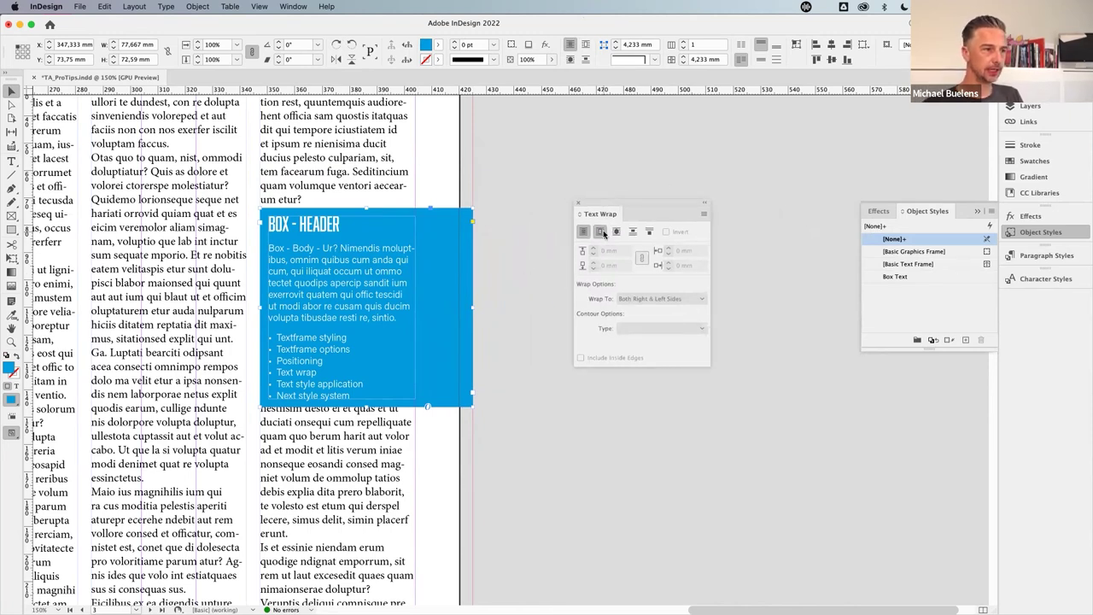
left_click(602, 232)
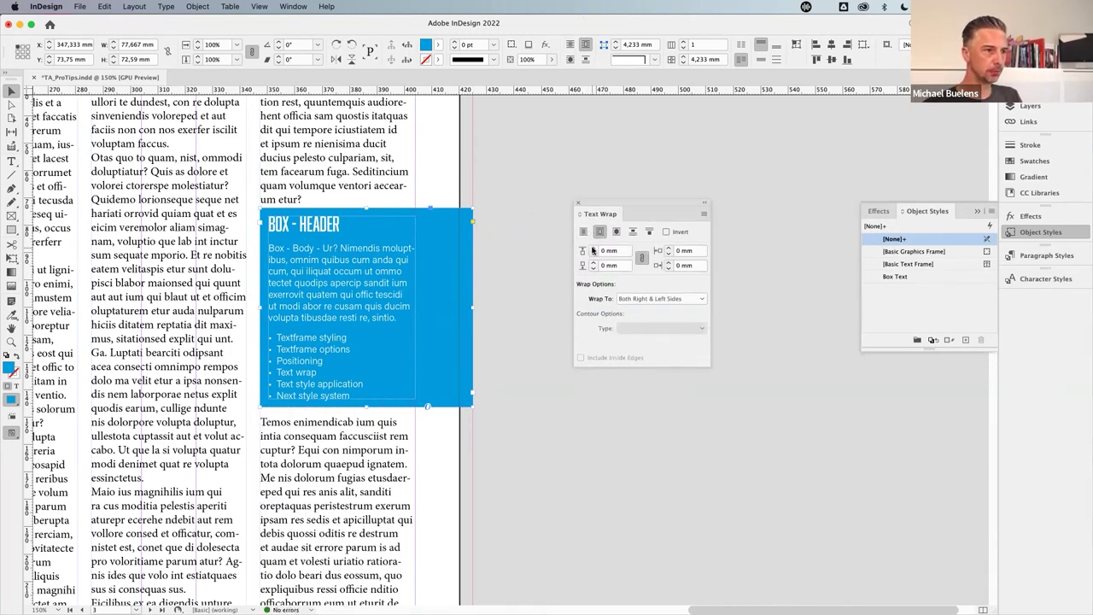
left_click(593, 249)
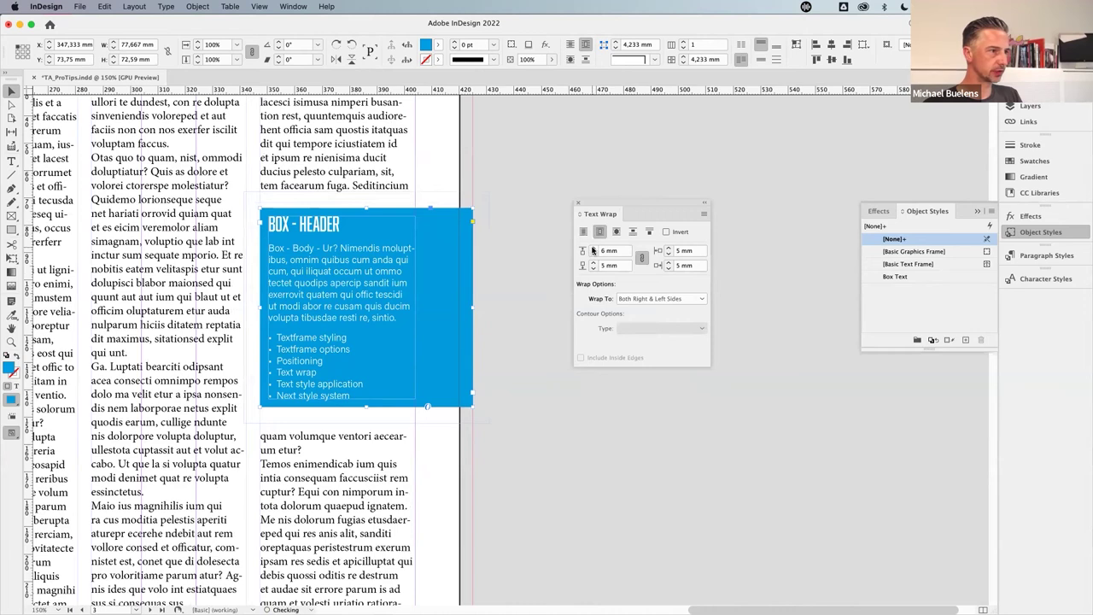
left_click(593, 249)
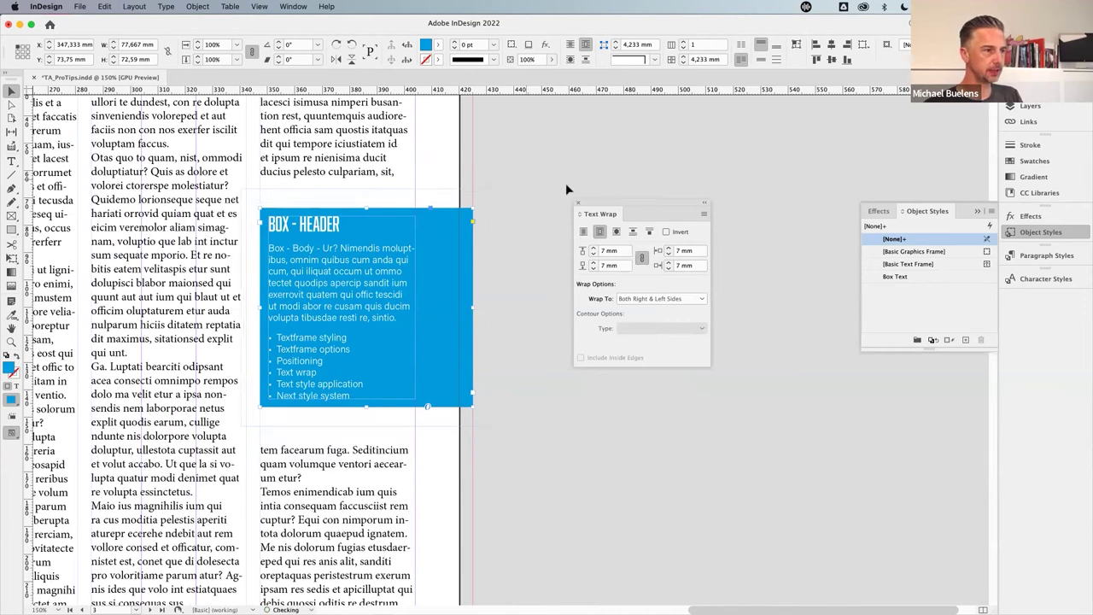
- Move the box down to about Y 74.75 mm and set its text wrap offsets to 5 mm on all sides
left_click(450, 312)
left_click_drag(450, 313, 453, 321)
left_click(453, 321)
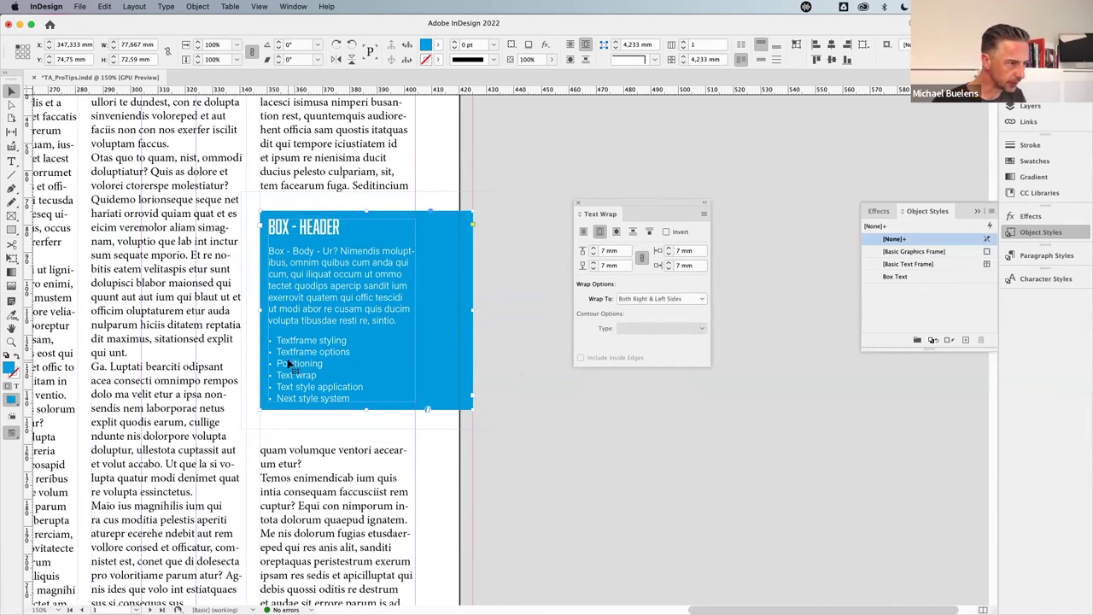
left_click(592, 253)
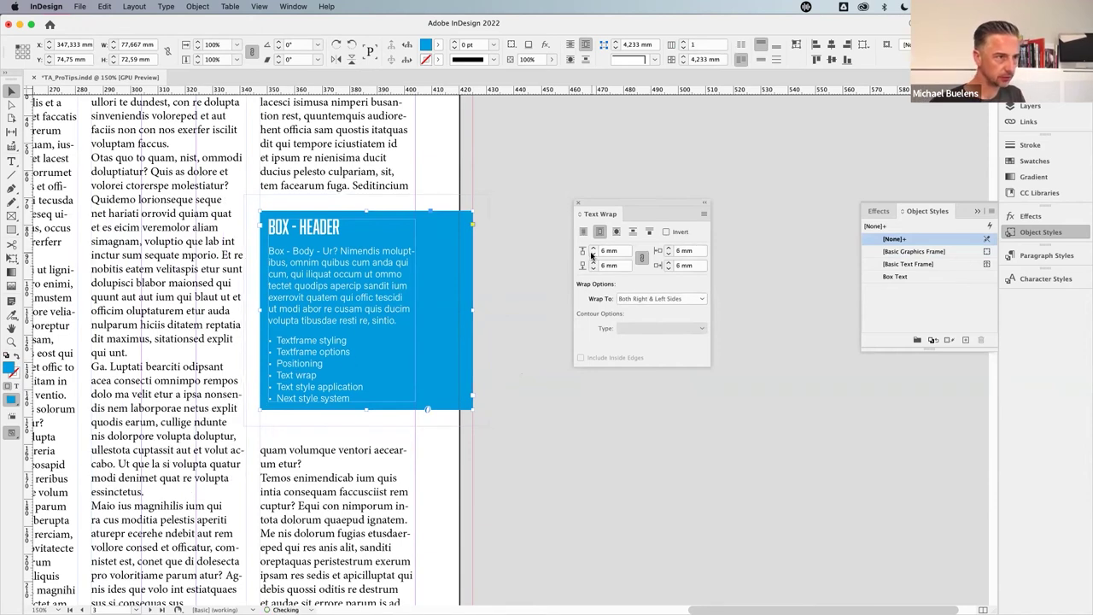
left_click(592, 253)
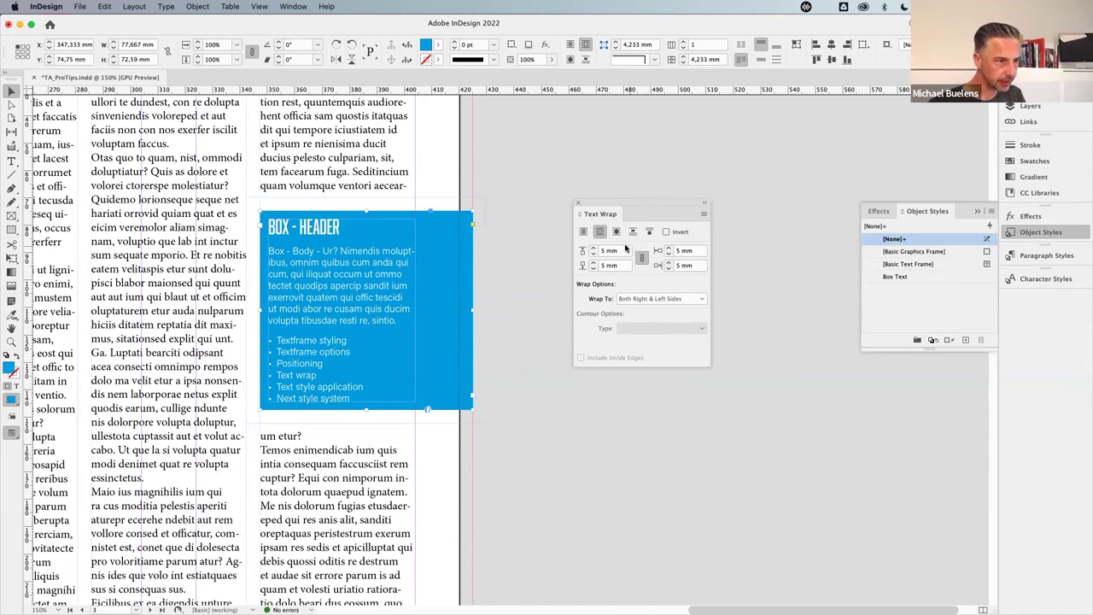
- Check the blue box's text wrap with the box deselected, close the Text Wrap settings and reselect the box
left_click(513, 216)
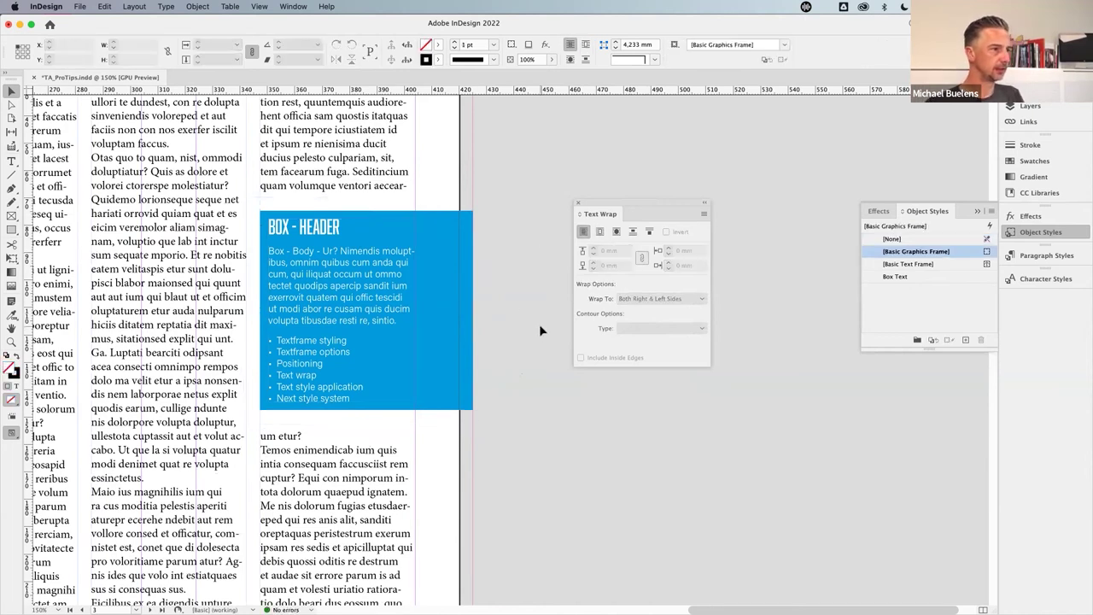
left_click(384, 312)
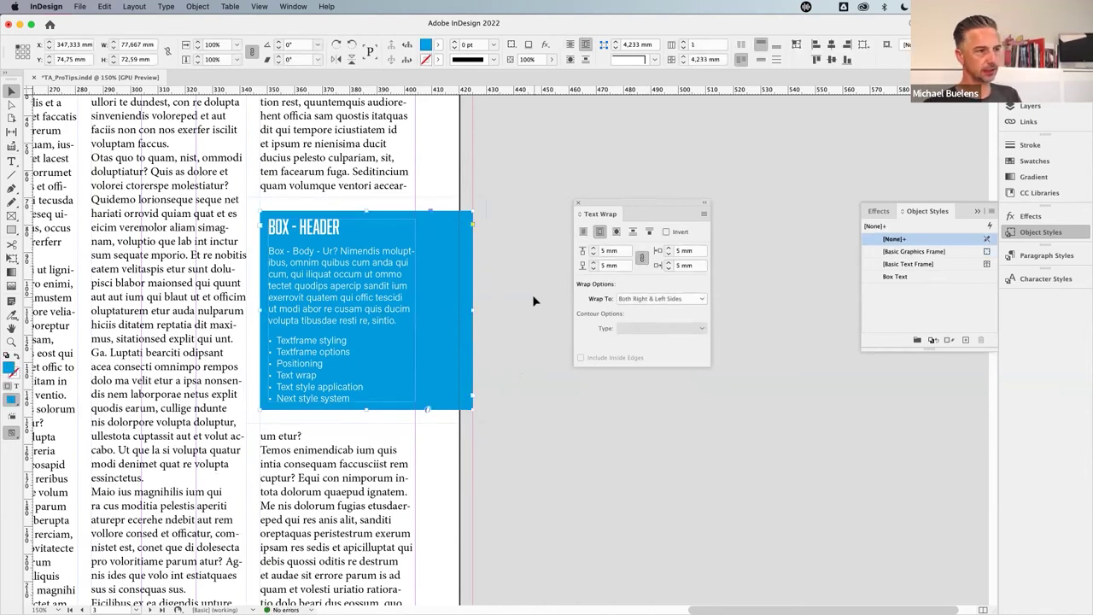
left_click(578, 202)
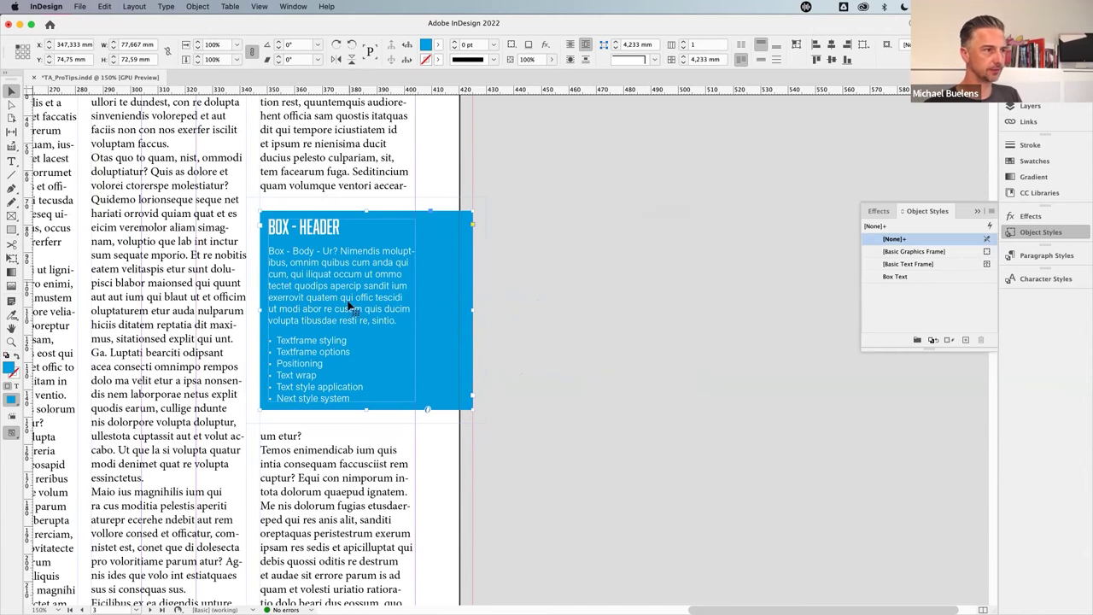
left_click(585, 305)
left_click(373, 307)
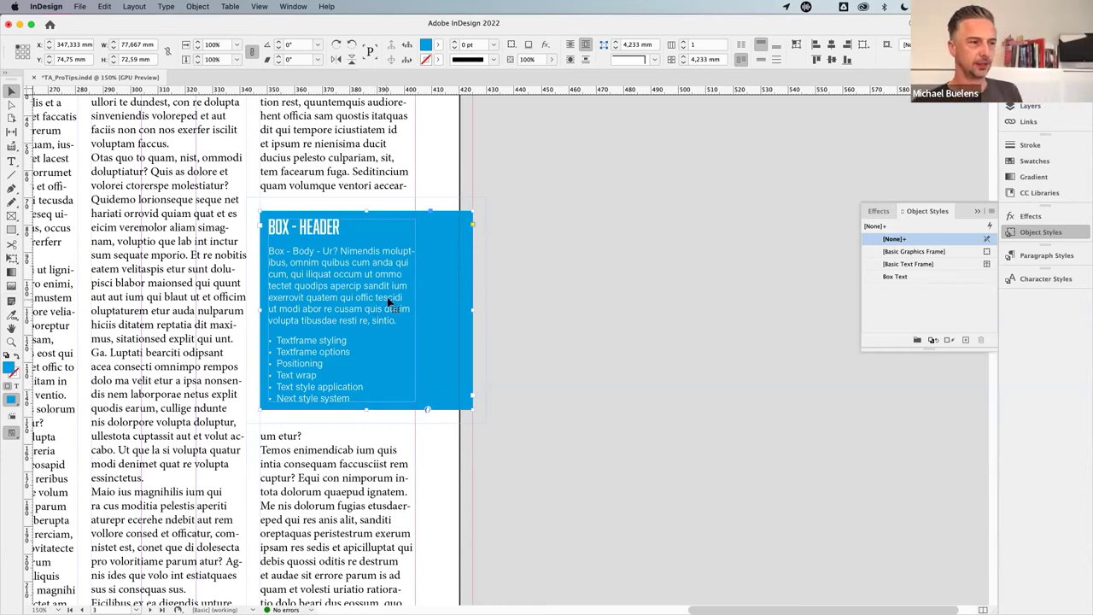
scroll(450, 296, "right", 1)
scroll(450, 296, "left", 1)
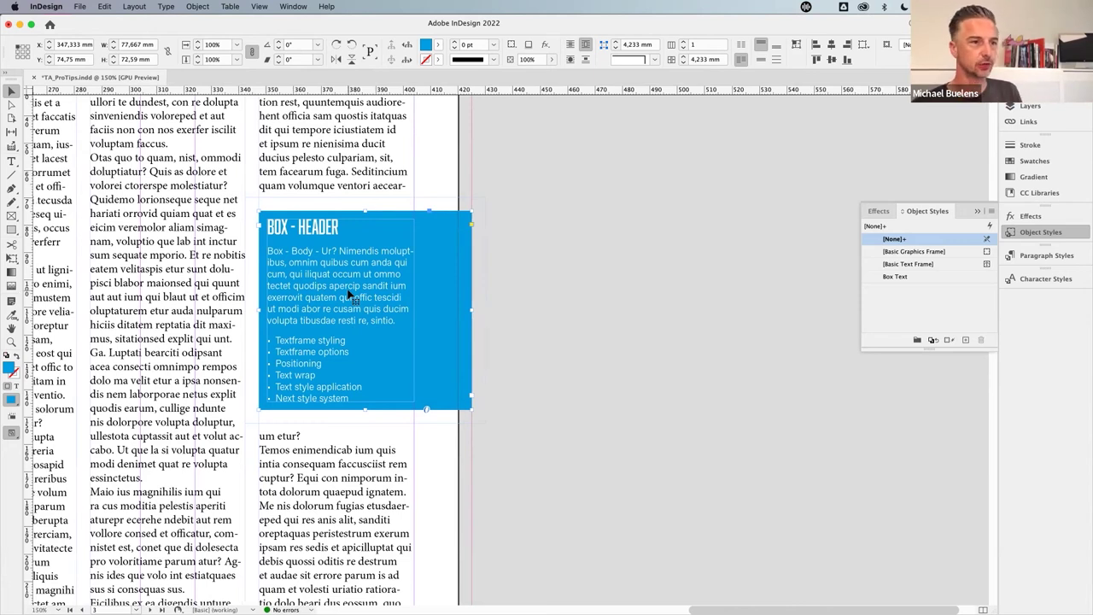
- Undock the Object Styles list onto the pasteboard beside the page and keep the blue box selected
left_click_drag(935, 214, 793, 145)
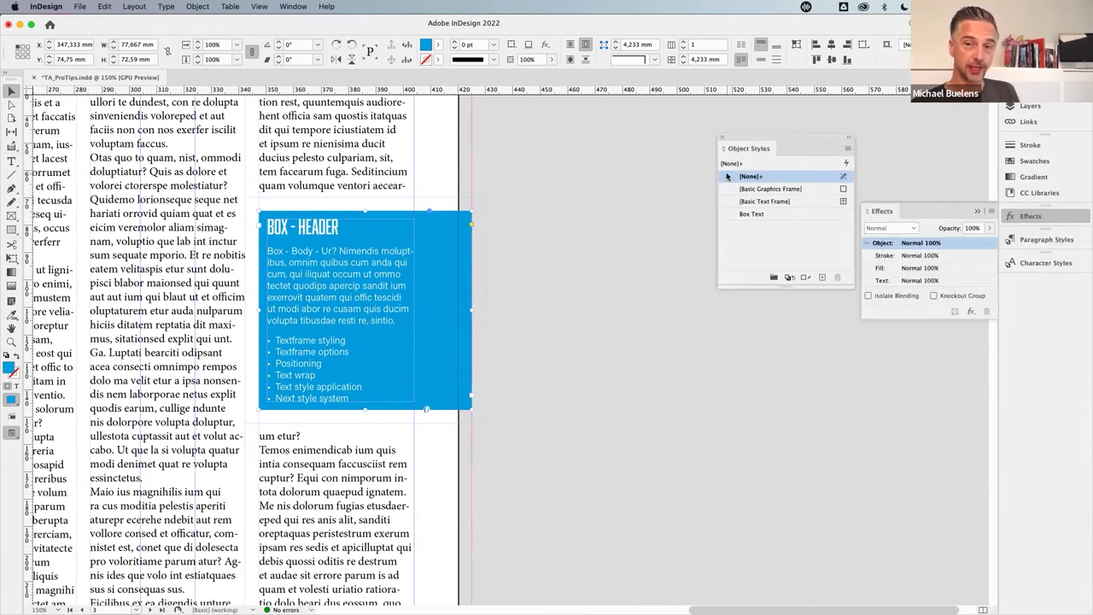
mouse_move(727, 176)
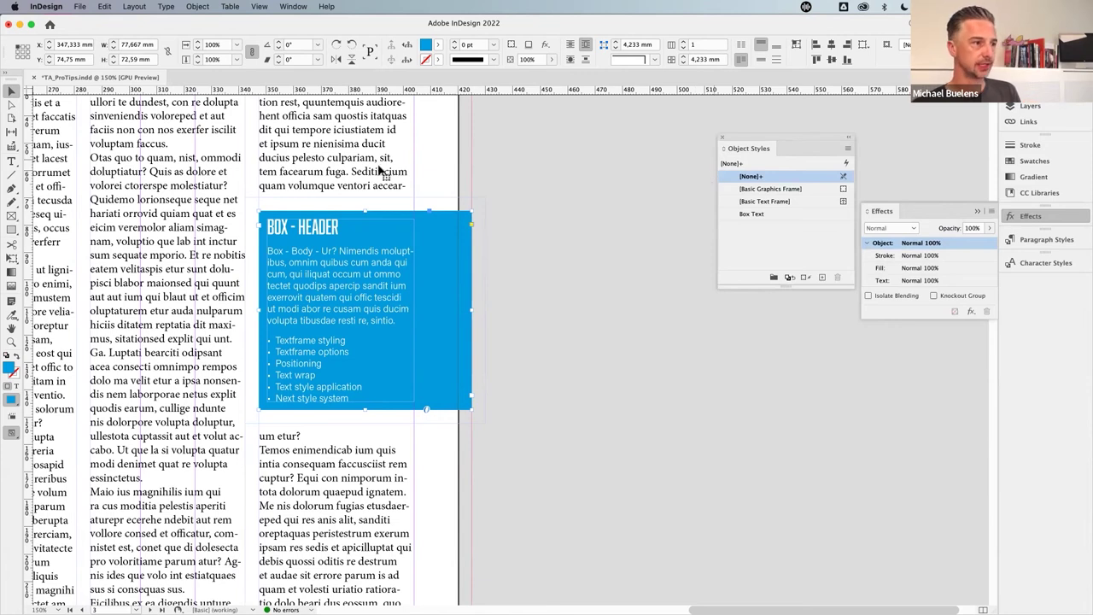
left_click(627, 265)
left_click(403, 289)
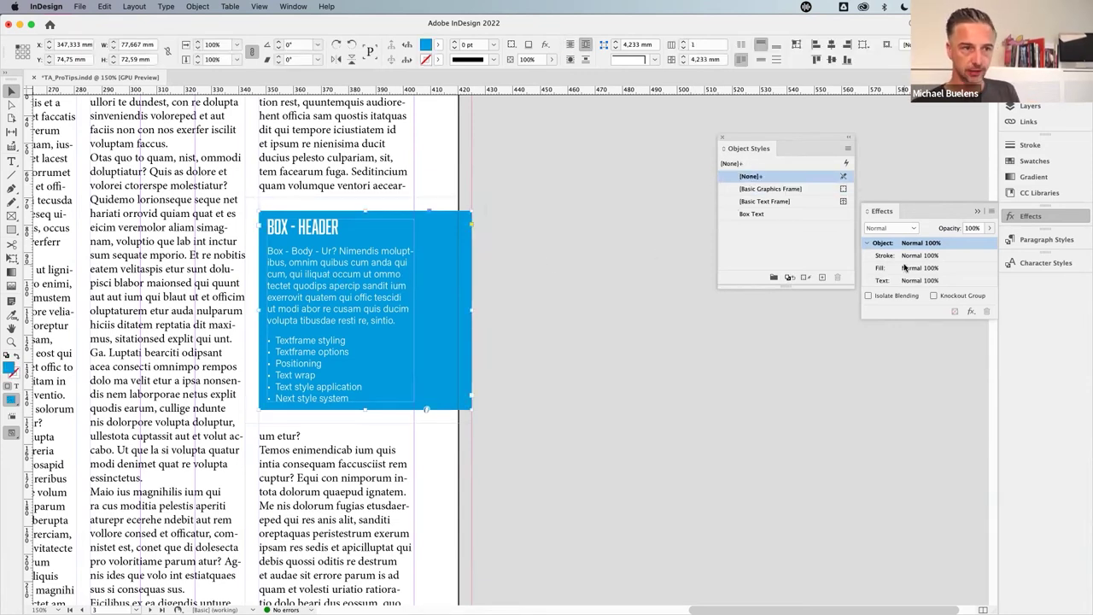
- Start a new object style from the selected blue box, name it SideBox and enable Apply Style to Selection
left_click(823, 280, "alt")
left_click_drag(469, 105, 626, 122)
type("SideBox")
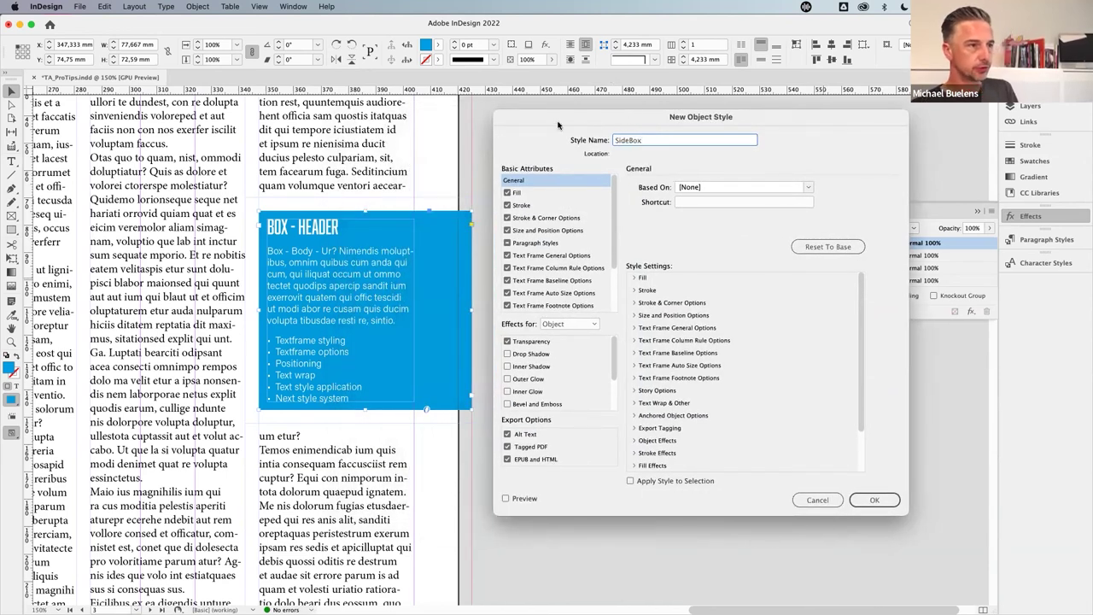
left_click(681, 482)
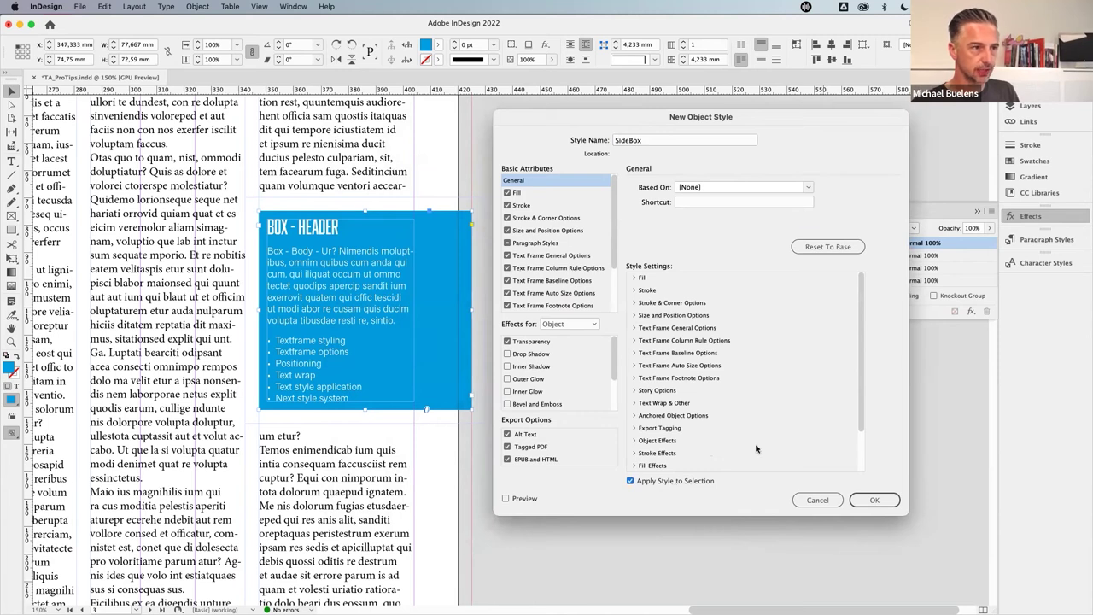
- Review the new style's text frame general, auto size, text wrap and fill attributes picked up from the box
left_click_drag(615, 208, 611, 226)
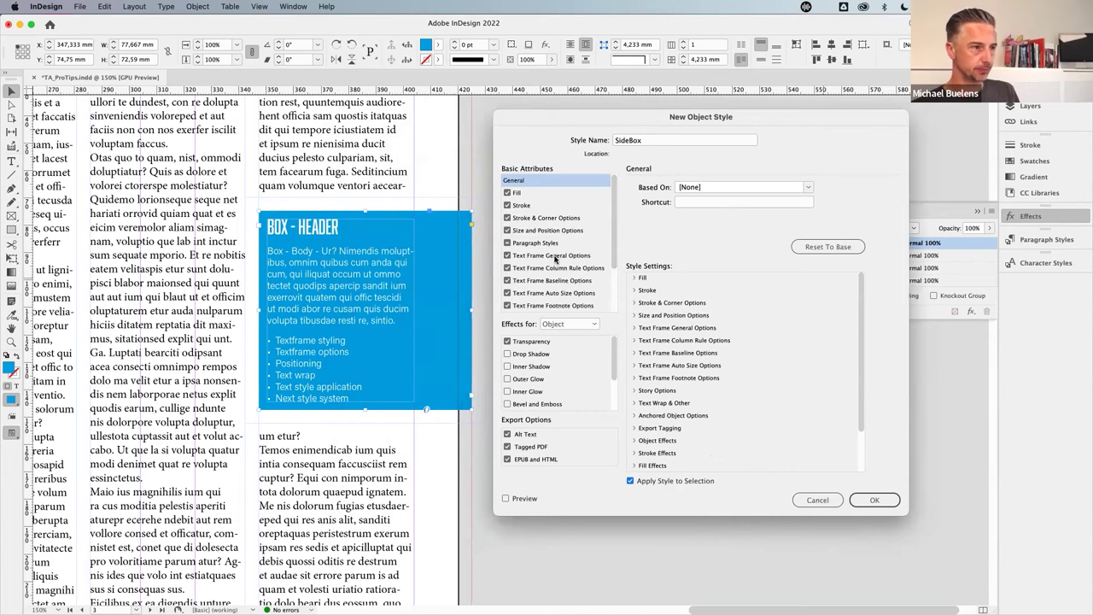
left_click(559, 257)
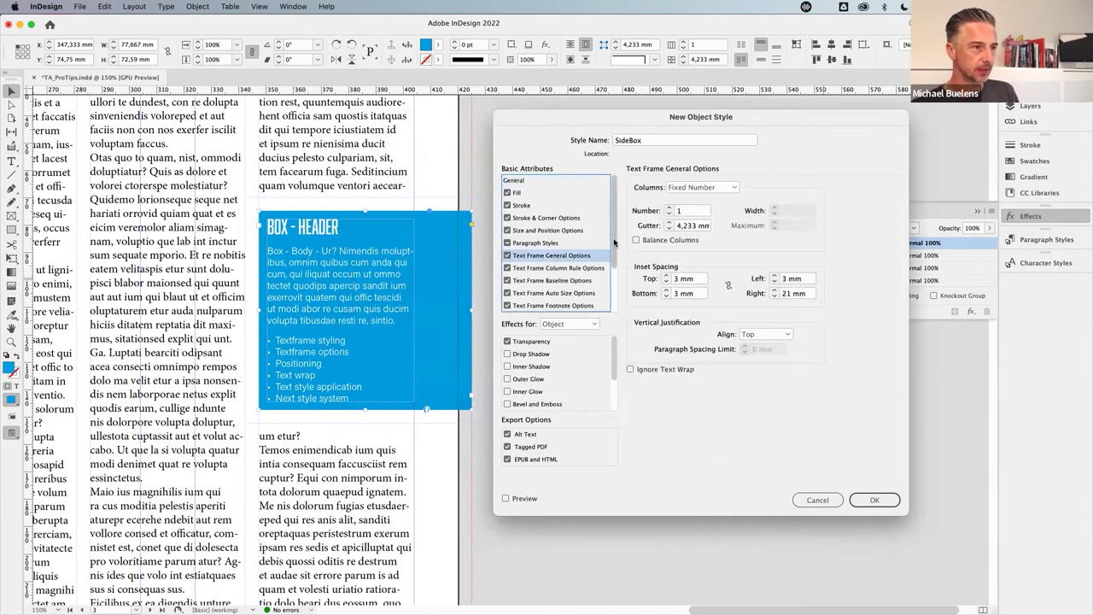
scroll(615, 256, "down", 2)
left_click(594, 270)
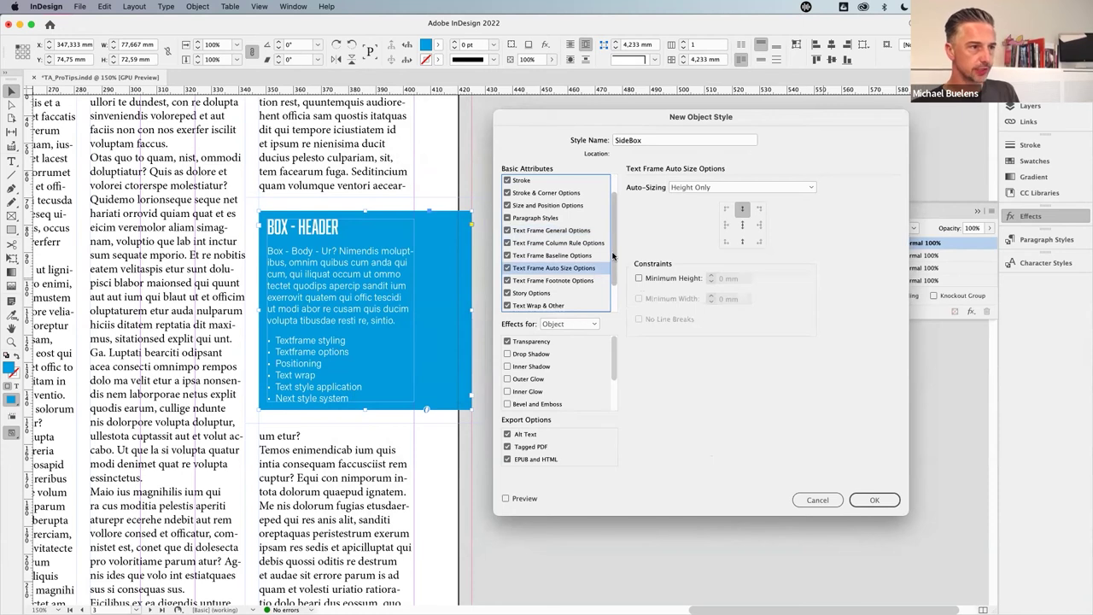
scroll(598, 280, "down", 3)
left_click(532, 268)
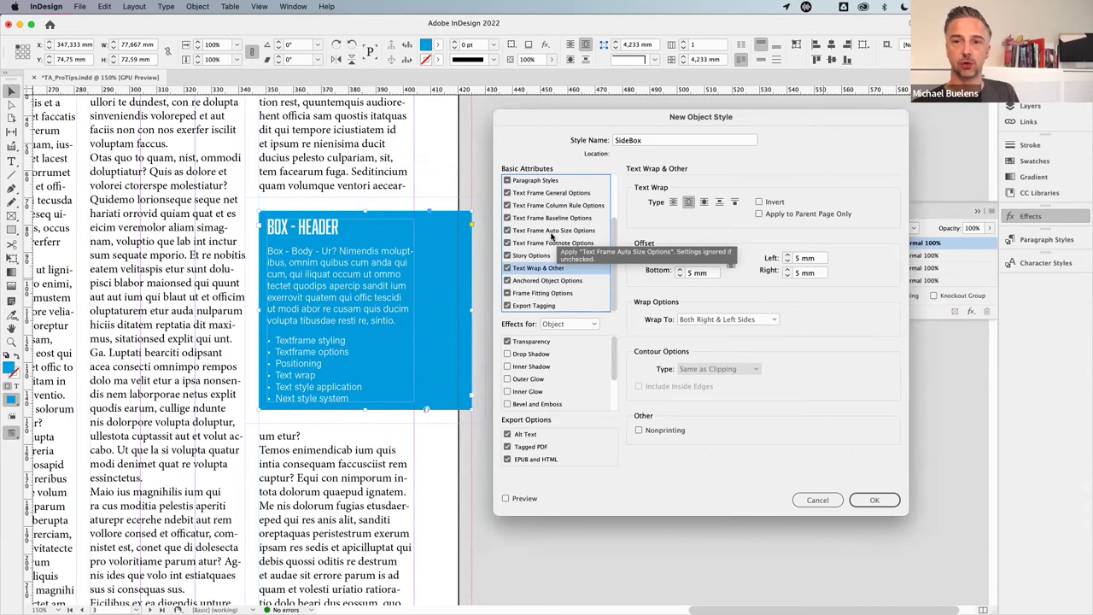
left_click_drag(616, 247, 616, 181)
left_click(521, 193)
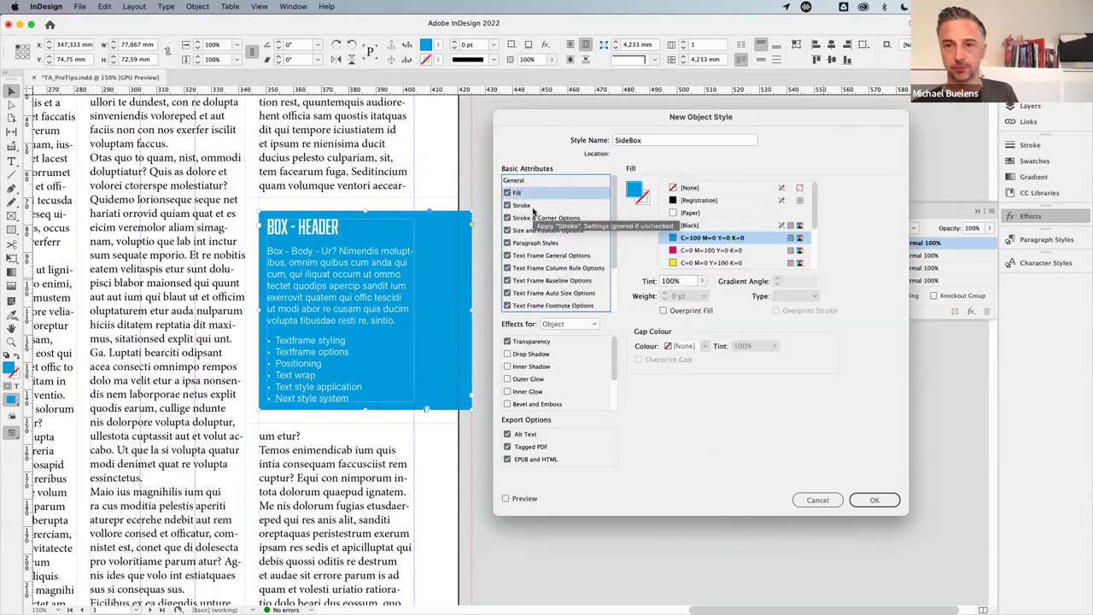
left_click_drag(616, 205, 621, 282)
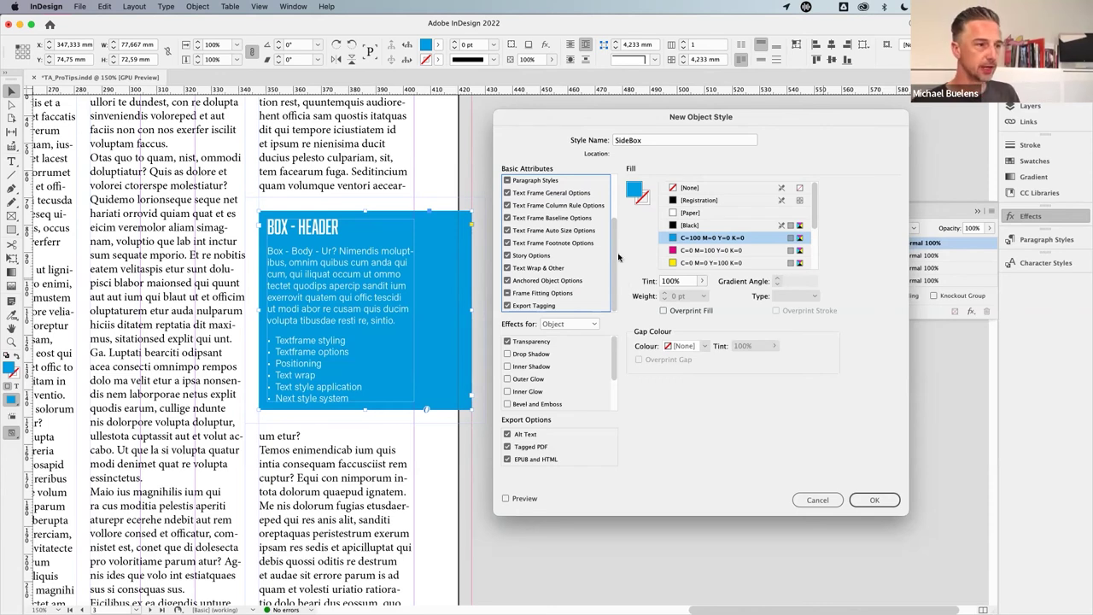
left_click_drag(613, 258, 612, 197)
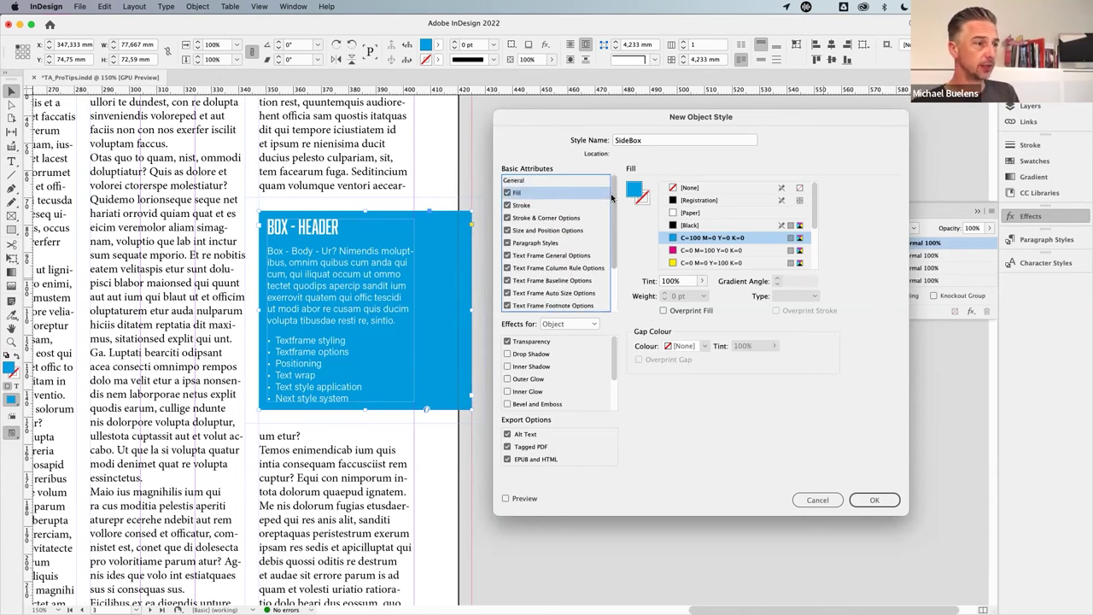
- Enable Apply Next Style for the object style's BOX Header 2 paragraph style
left_click(534, 244)
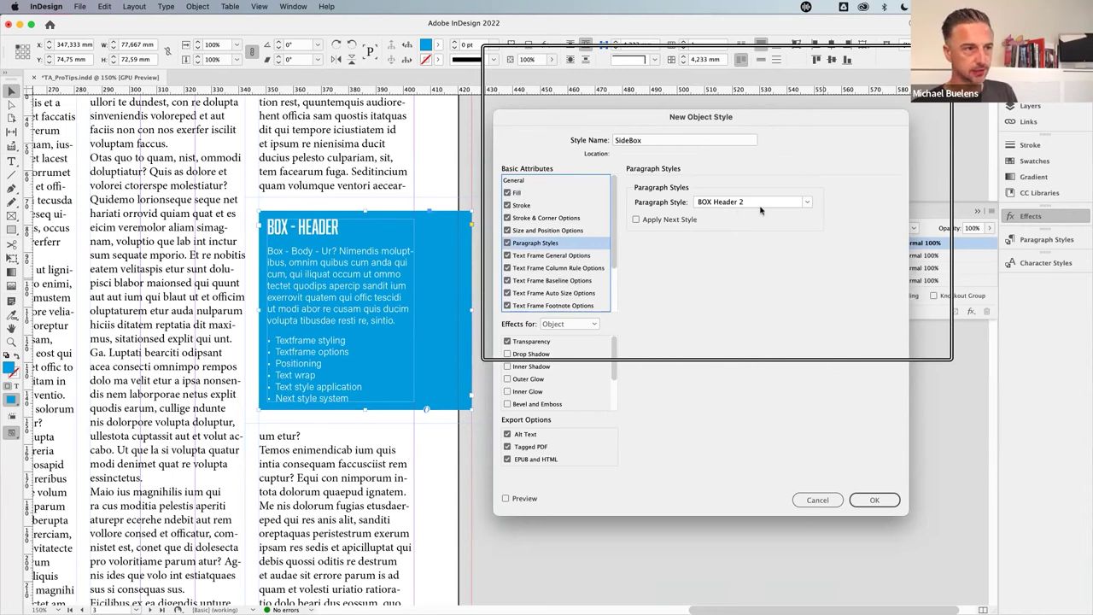
left_click(661, 224)
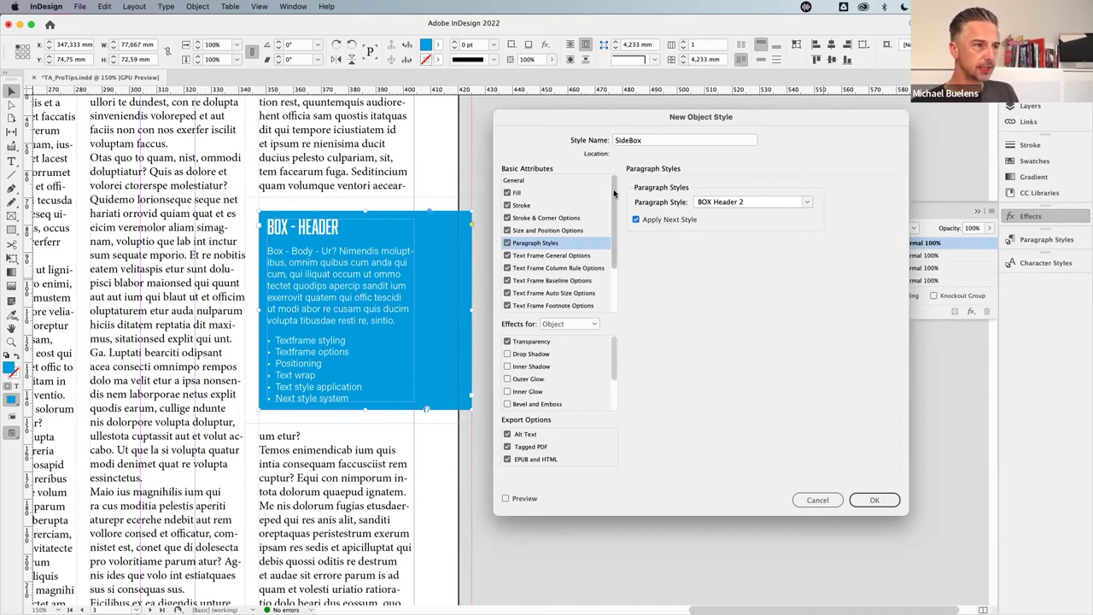
- Set the size adjustment in the SideBox style's Size and Position Options to Width Only
left_click(550, 232)
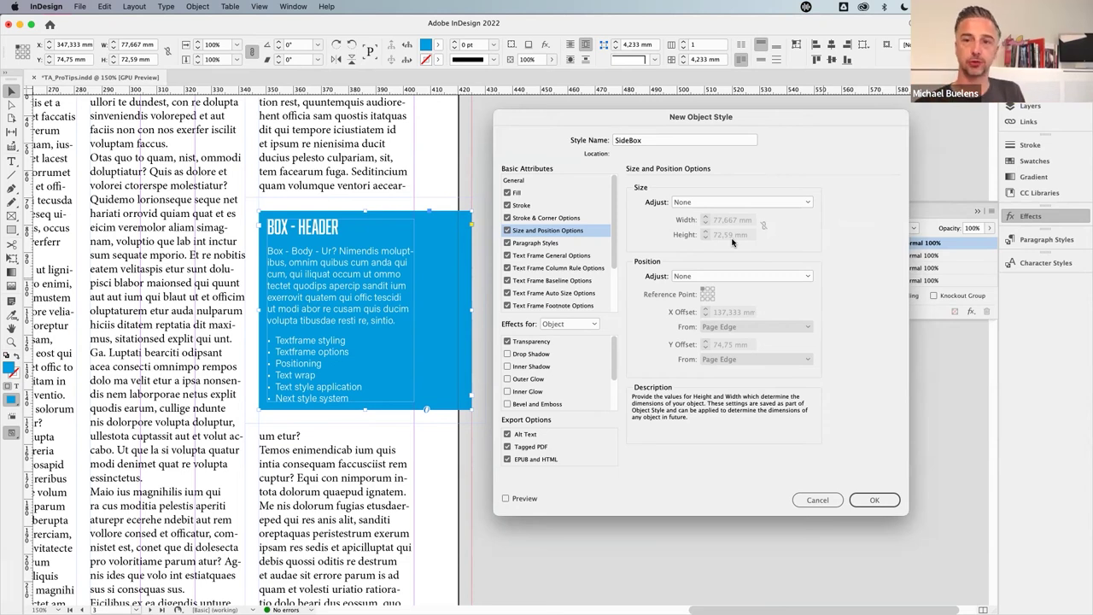
mouse_move(734, 243)
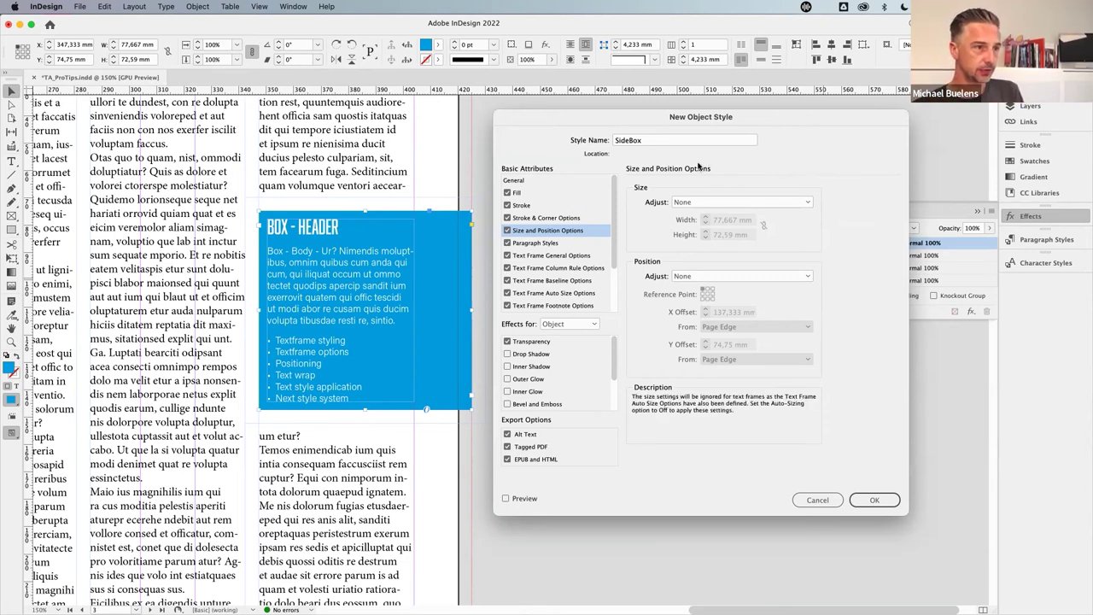
left_click(696, 202)
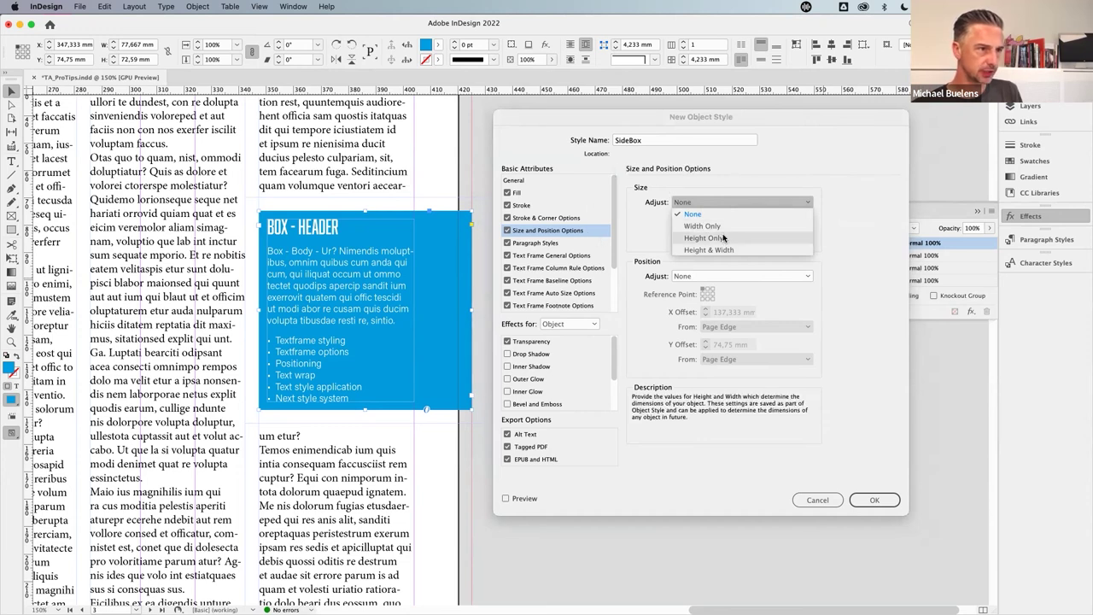
left_click(689, 226)
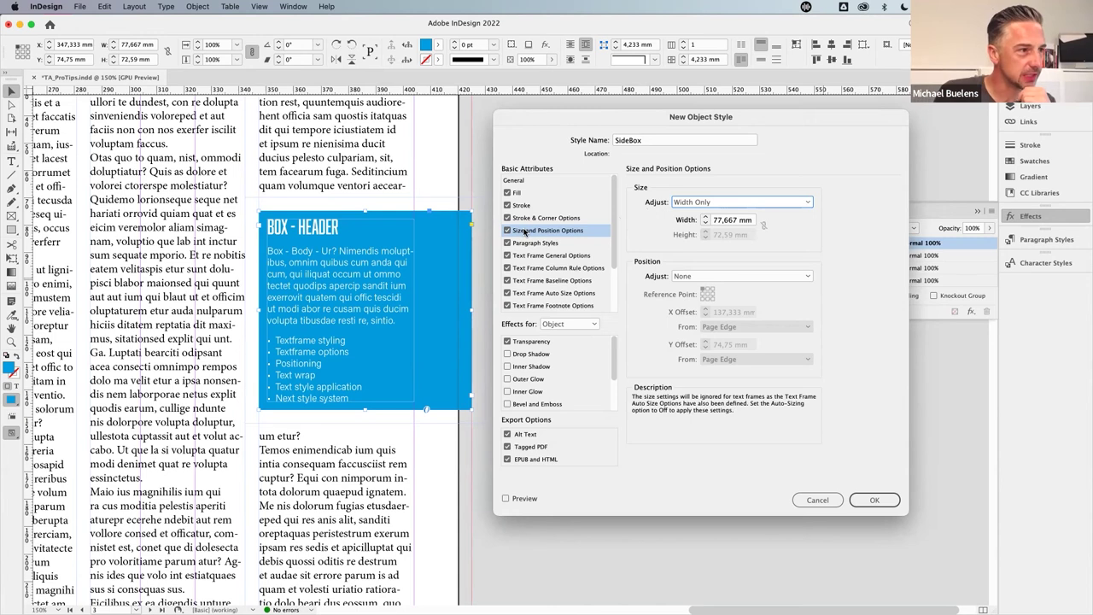
left_click(707, 203)
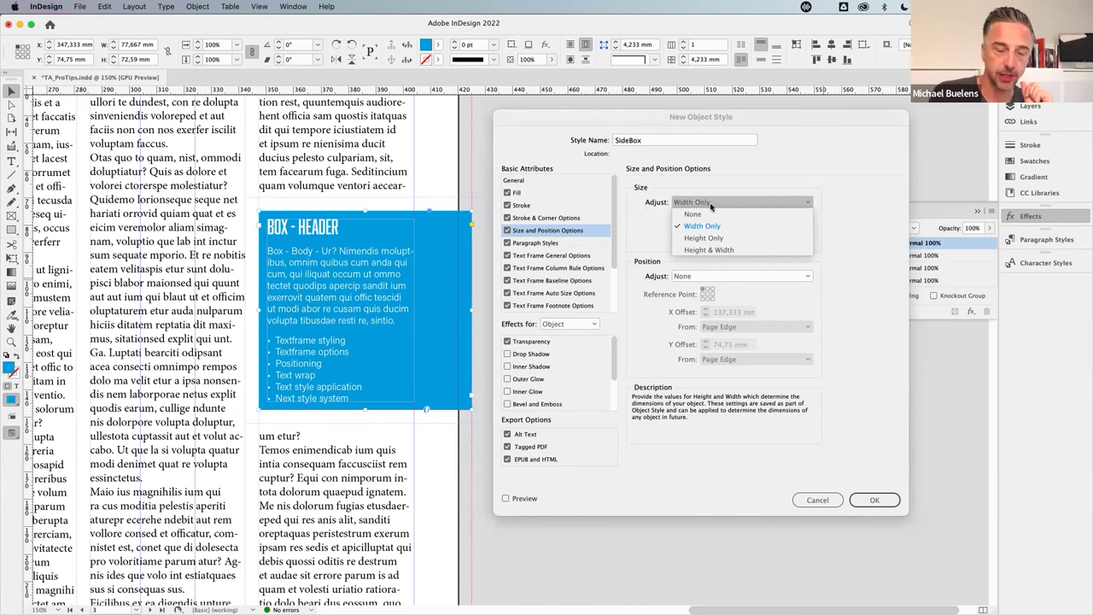
left_click(714, 227)
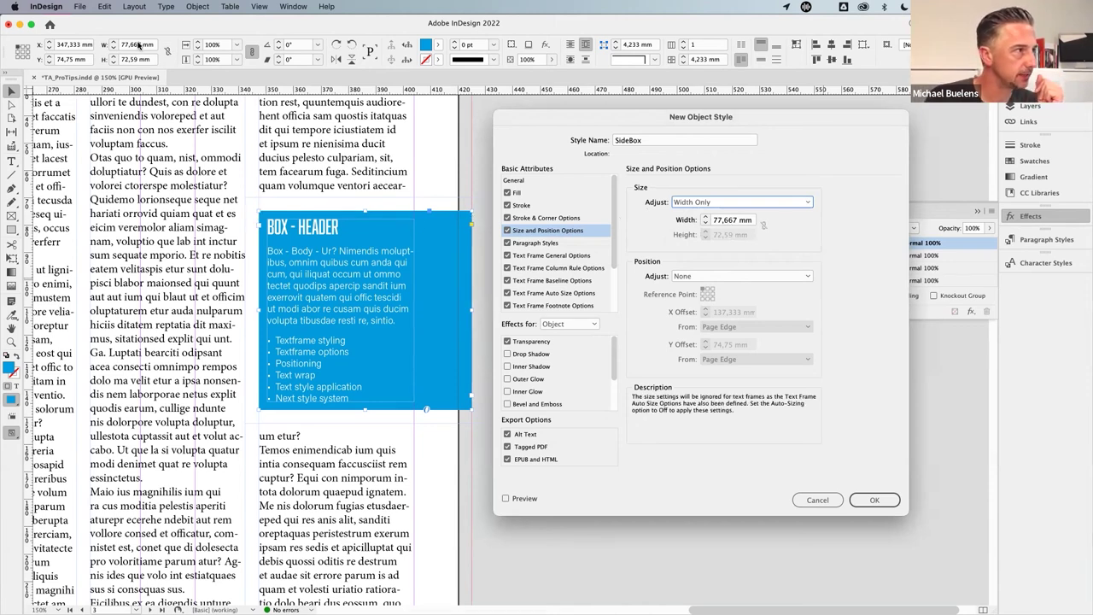
- Set the style's position adjustment to X & Y, using the top-right reference point and an X offset of 215 mm from the page edge
left_click(754, 279)
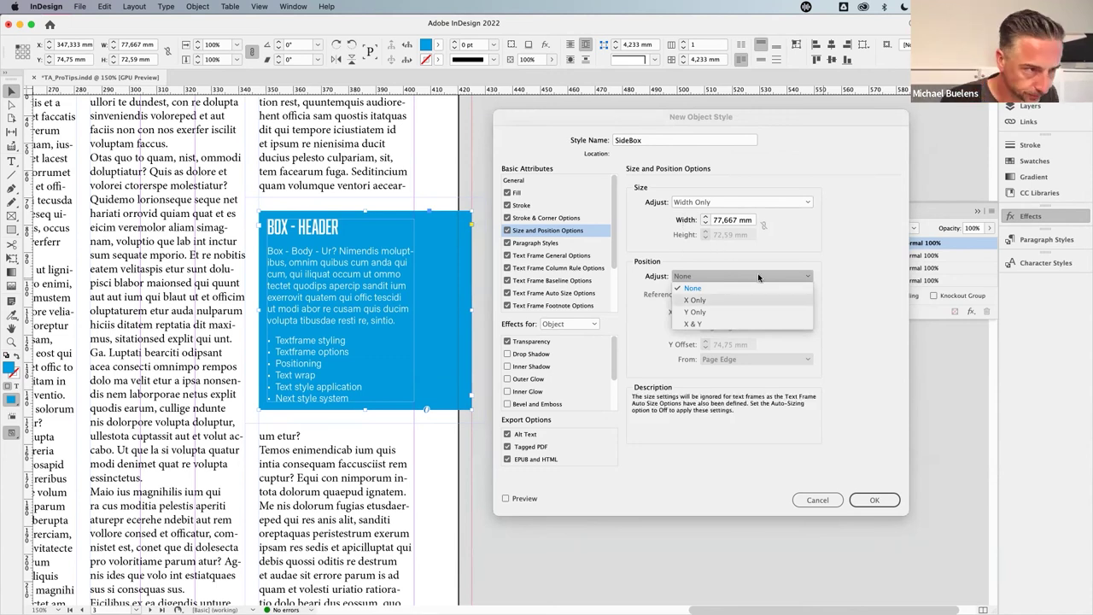
left_click(700, 267)
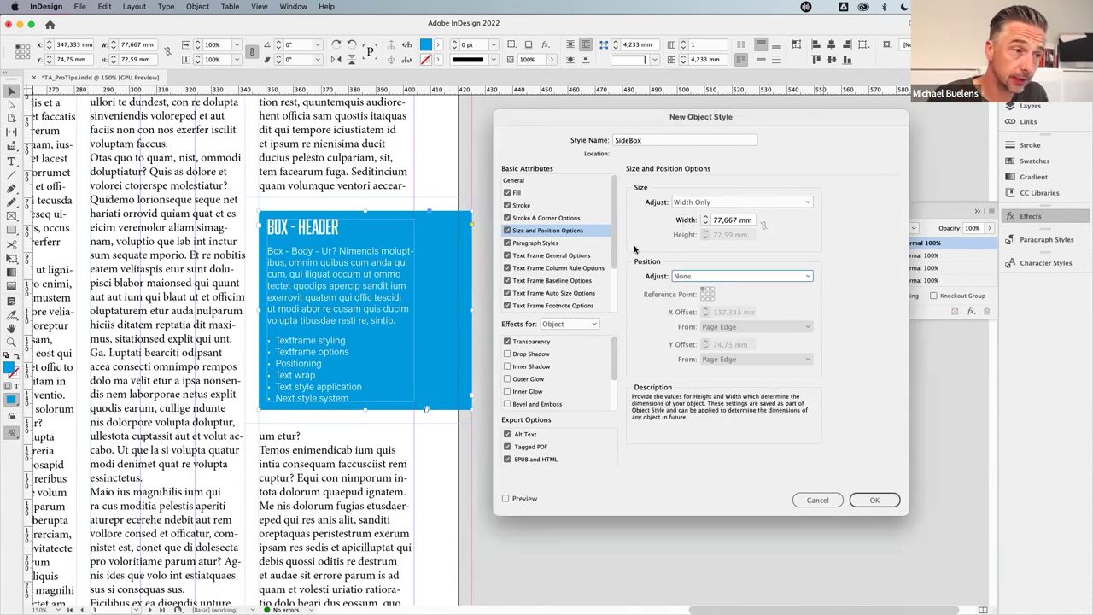
left_click(683, 275)
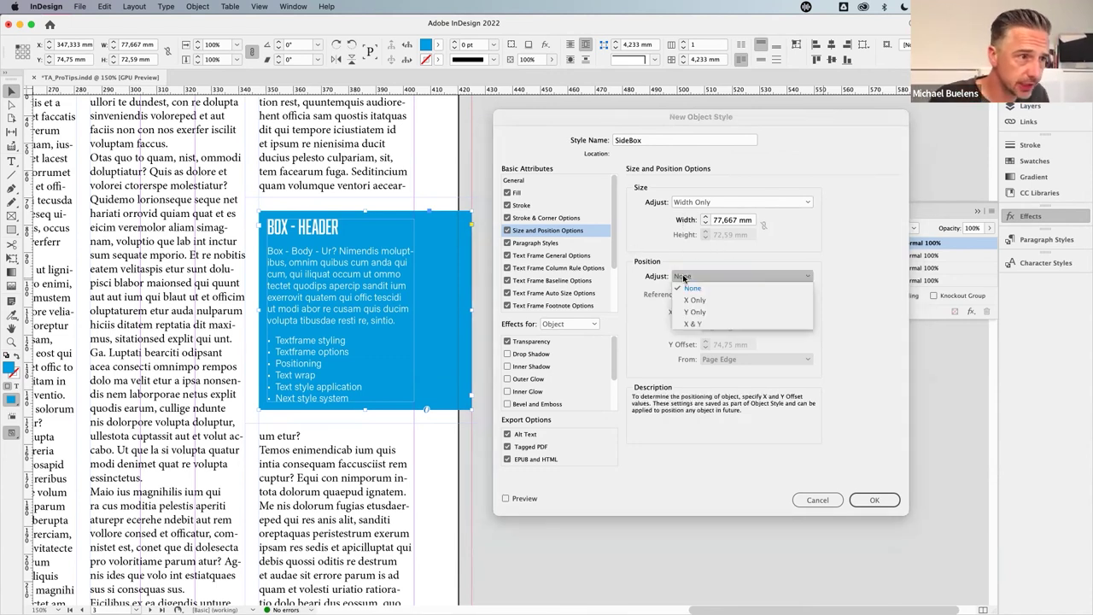
left_click(697, 324)
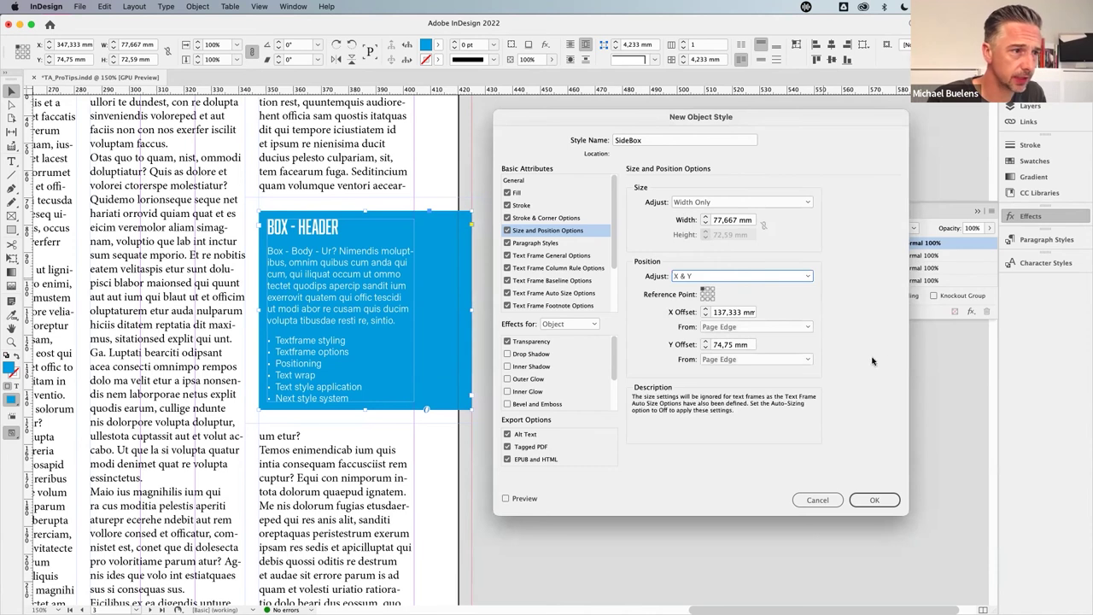
left_click(712, 289)
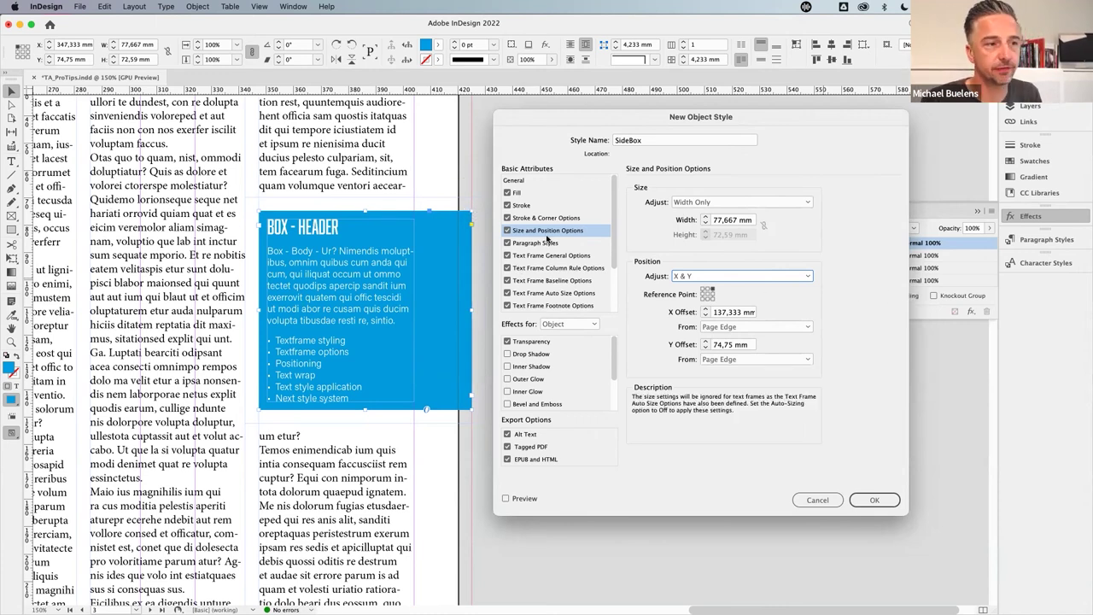
left_click(741, 313)
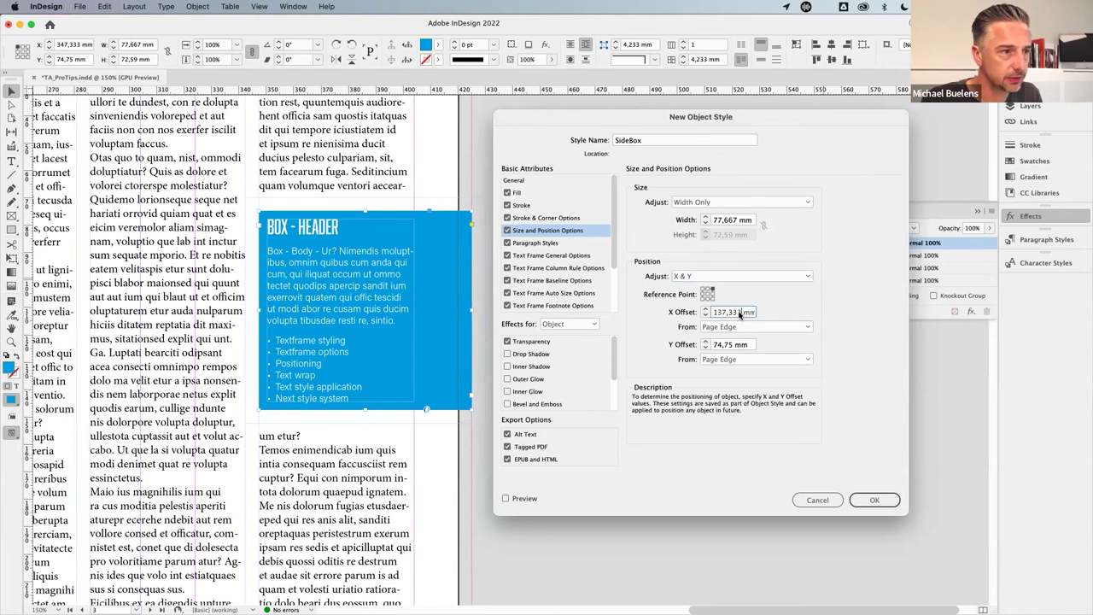
type("21")
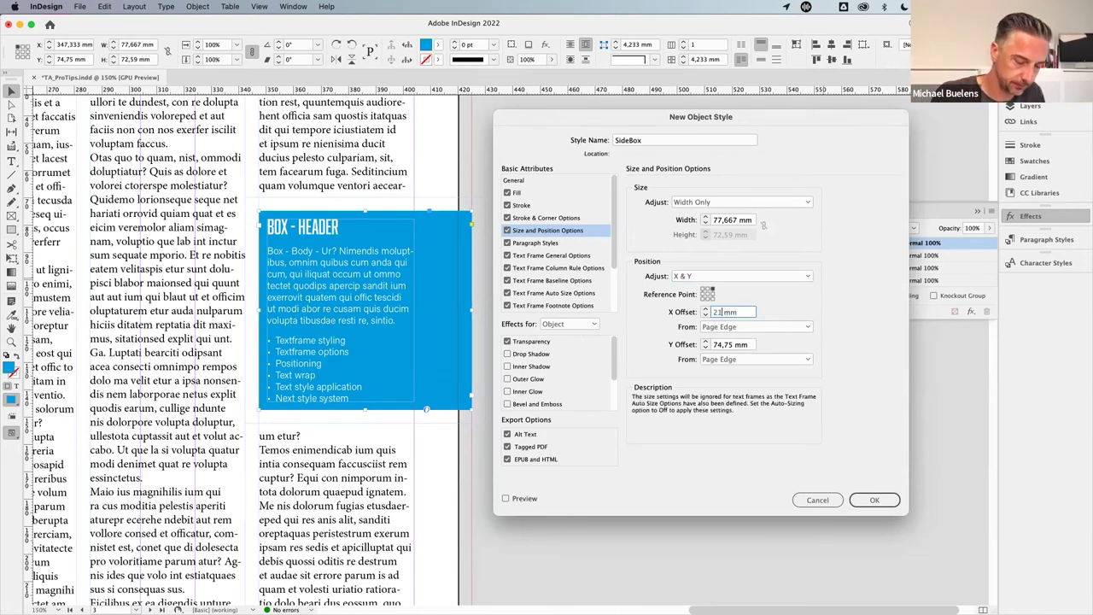
type("5")
key("Tab")
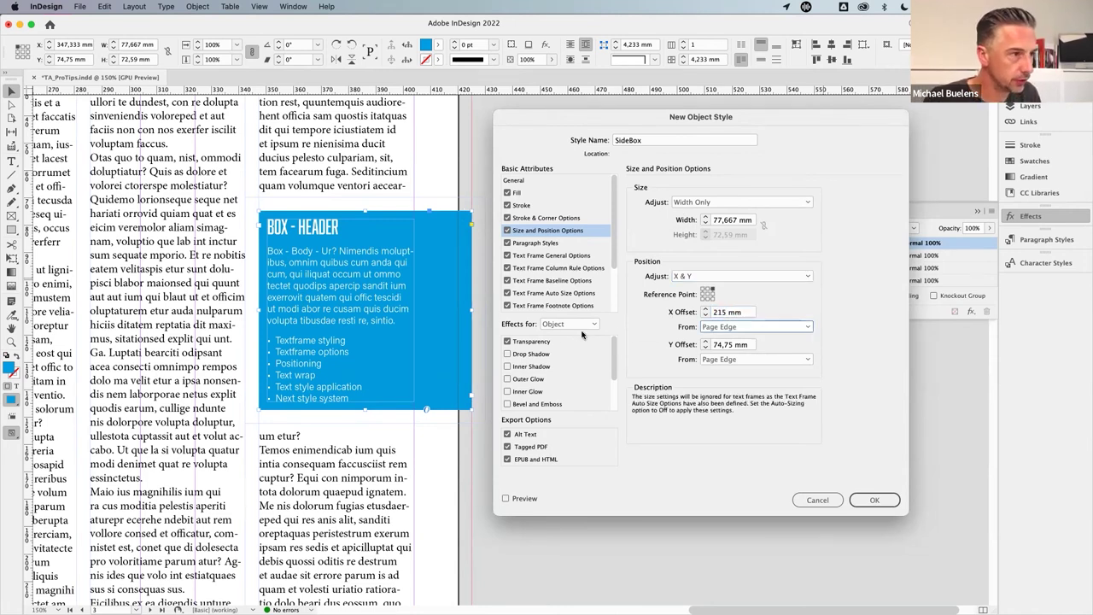
- Turn on the preview, set the SideBox style's Y offset to 90 mm from the page edge and save the new object style
left_click(506, 499)
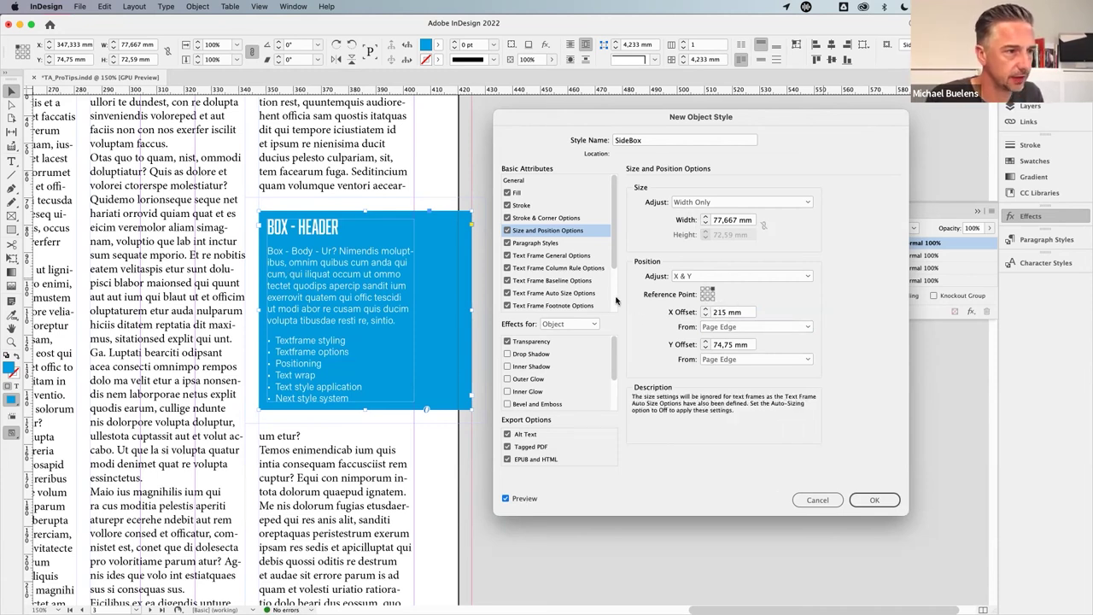
left_click(705, 340)
left_click(705, 341)
left_click(706, 341)
left_click(706, 348)
left_click_drag(748, 347, 681, 344)
type("90")
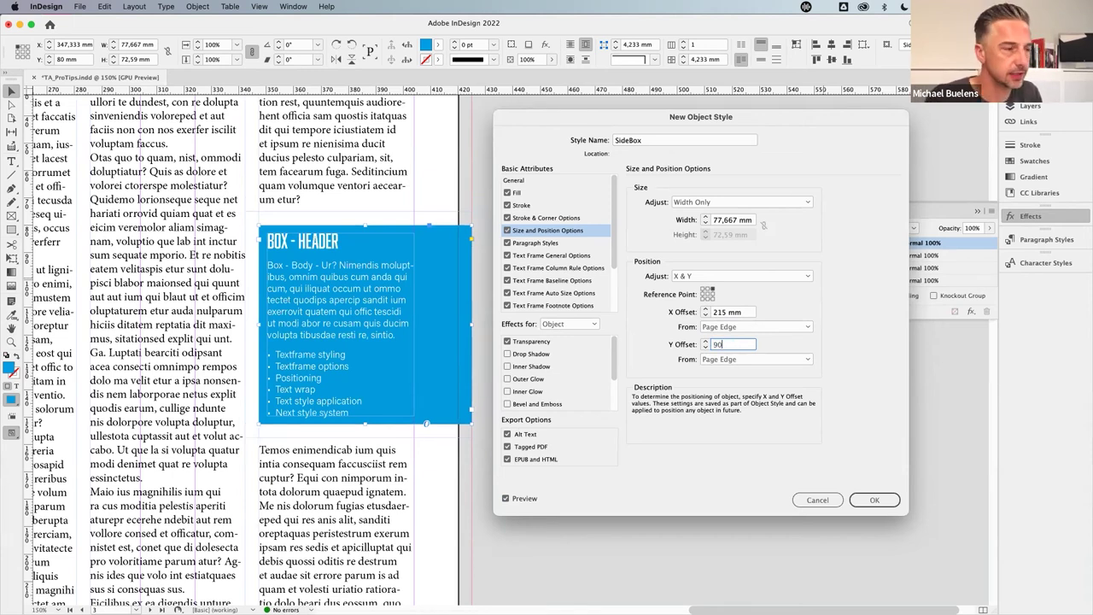
key("Tab")
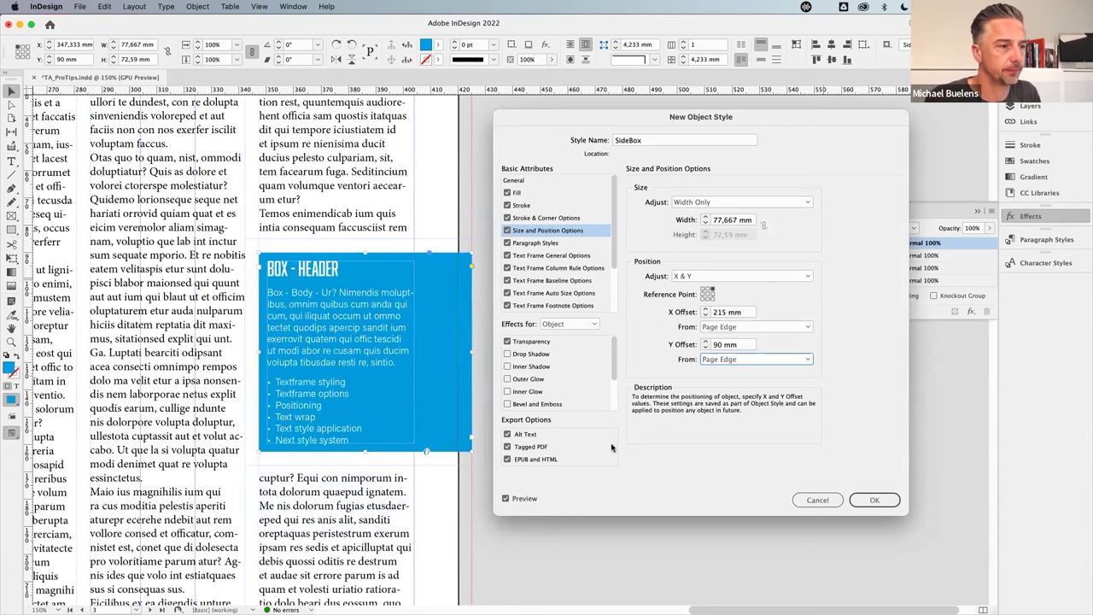
left_click(875, 500)
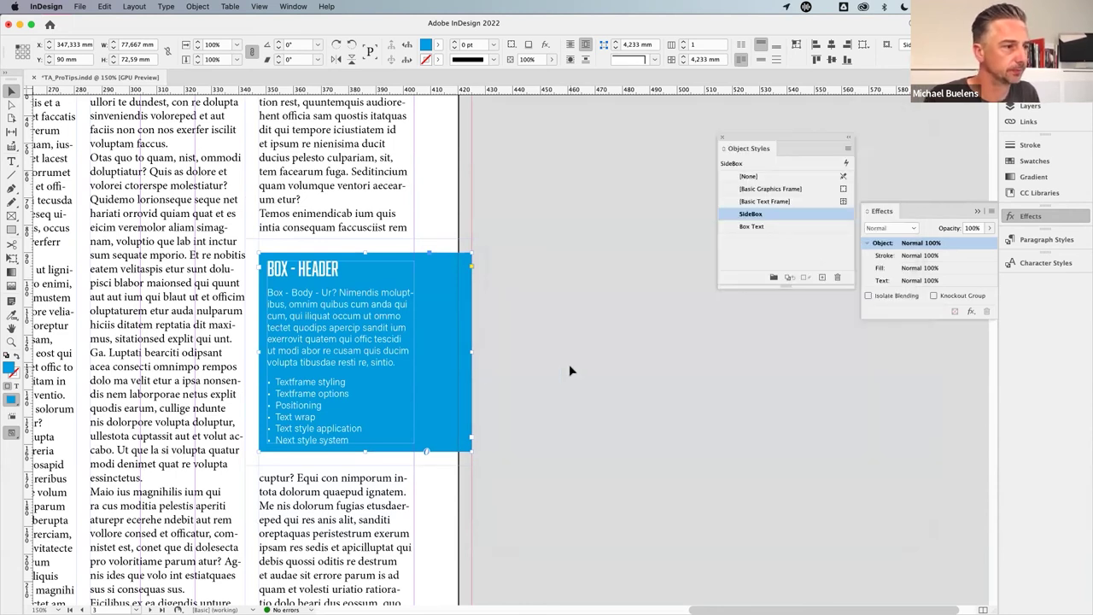
- Apply the SideBox object style to the unformatted text frame beside the following spread, trying Box Text on it for comparison
left_click(570, 369)
key("super+minus")
key("super+minus")
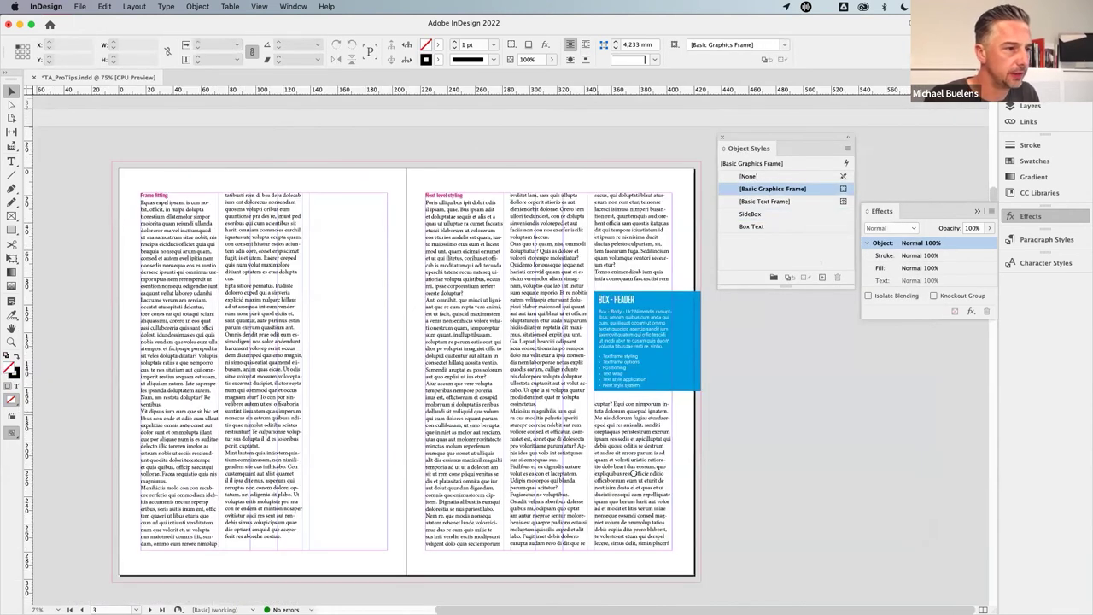
scroll(758, 483, "down", 5)
scroll(615, 471, "down", 1)
left_click(783, 547)
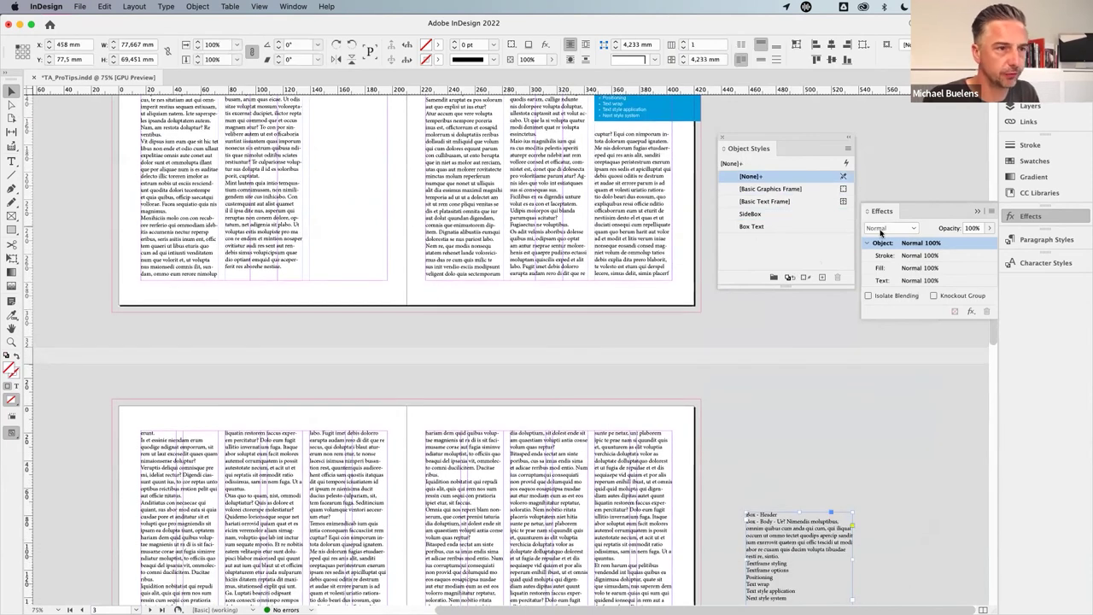
left_click(751, 214)
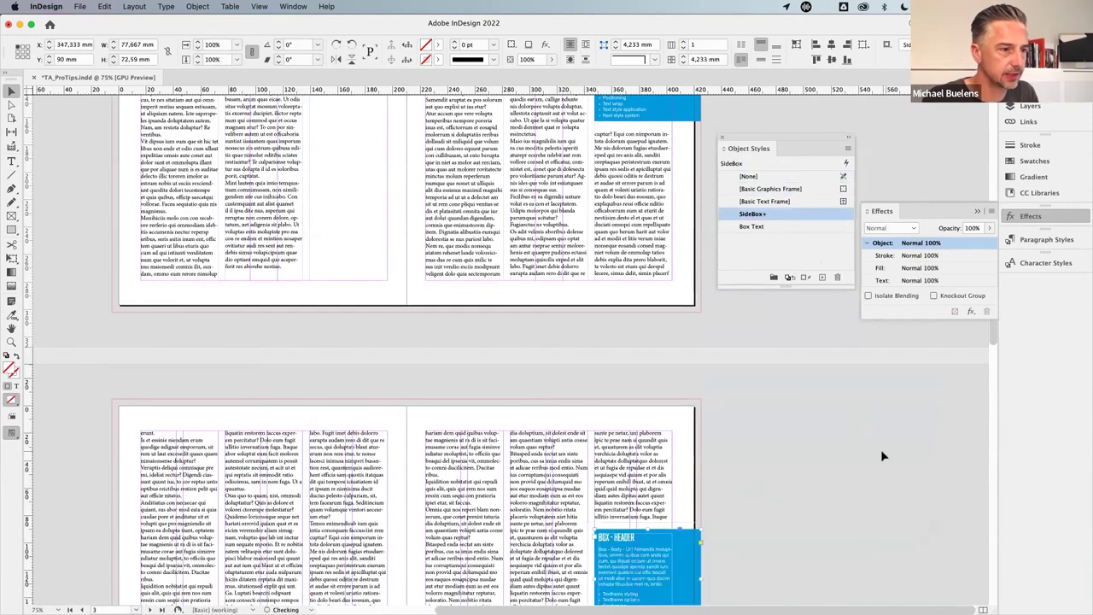
left_click(790, 226)
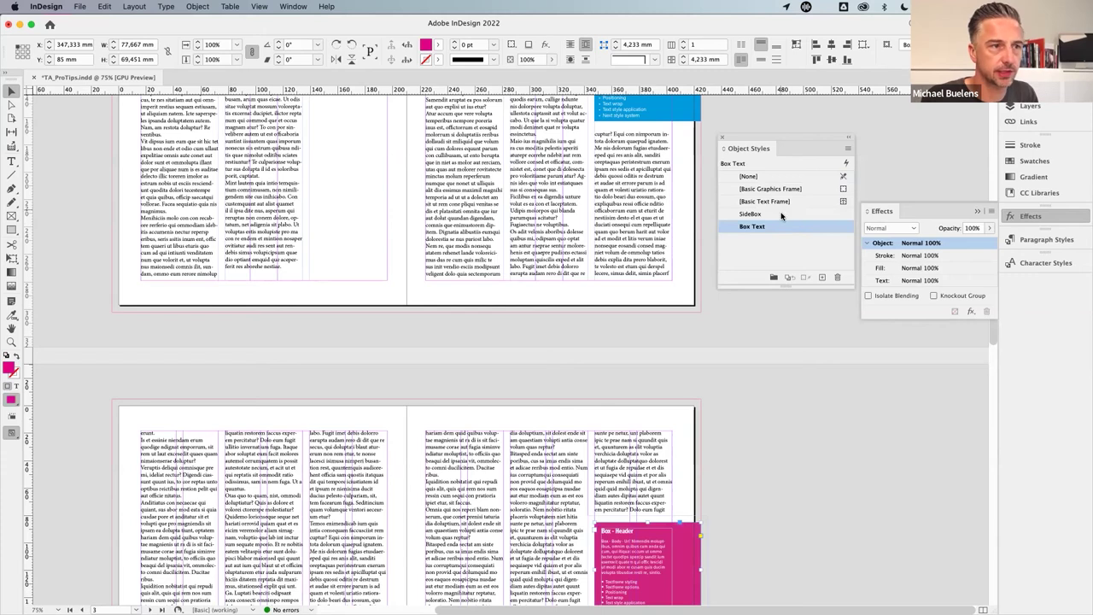
left_click(780, 214)
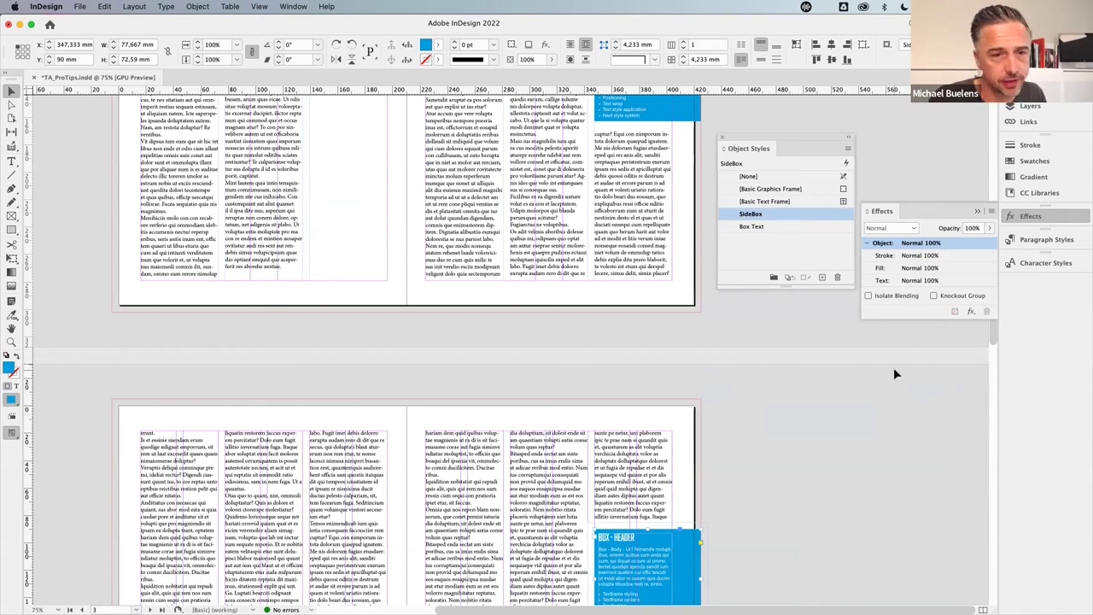
scroll(894, 373, "up", 4)
scroll(895, 374, "up", 3)
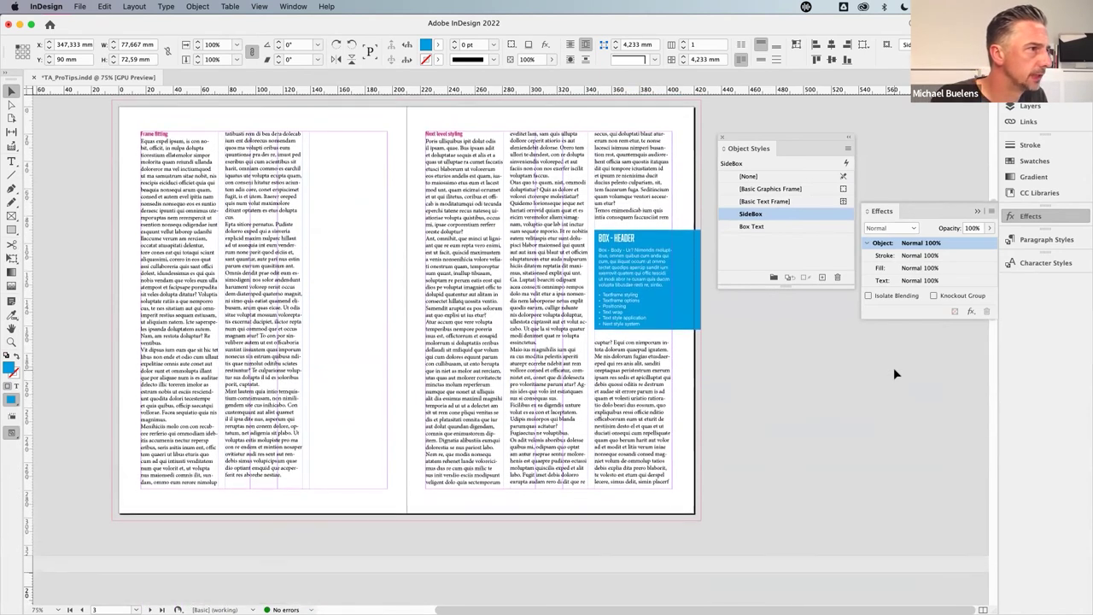
scroll(895, 373, "up", 1)
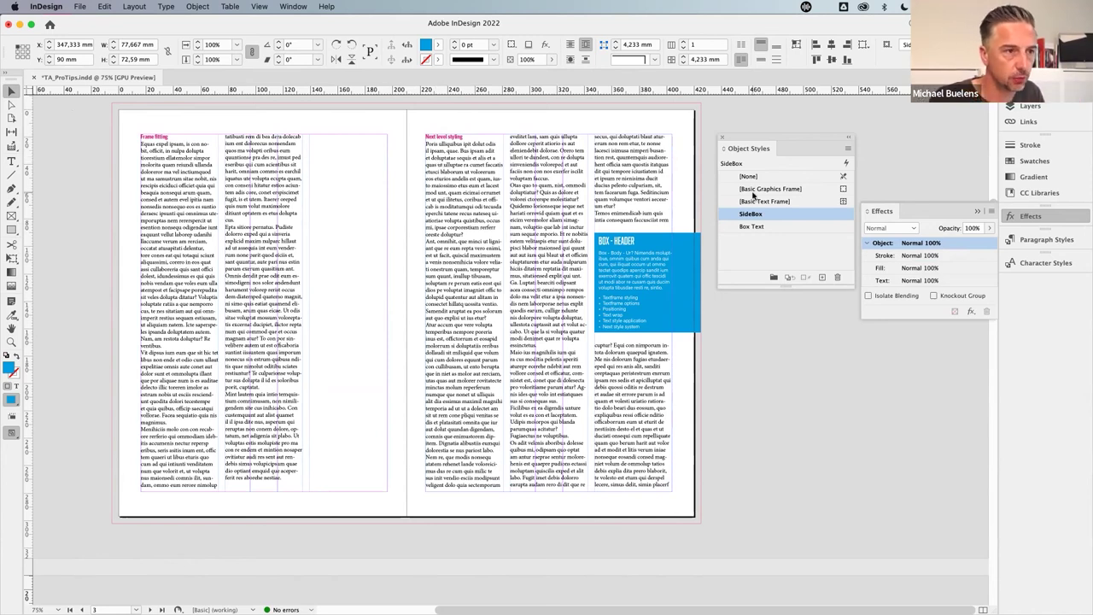
left_click(795, 382)
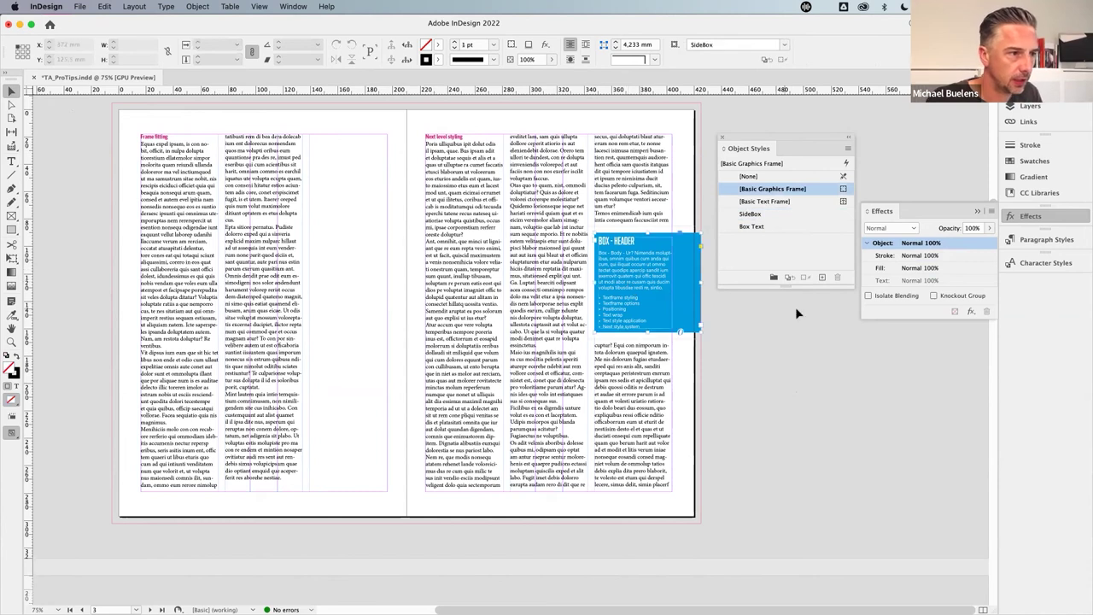
left_click(631, 312)
scroll(726, 329, "up", 1)
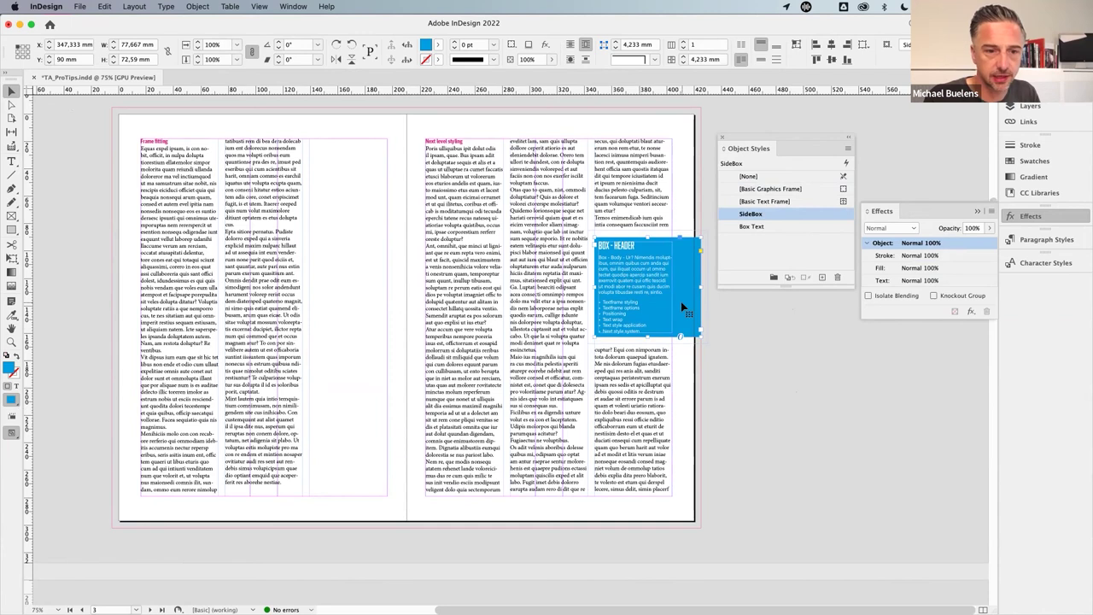
left_click(786, 340)
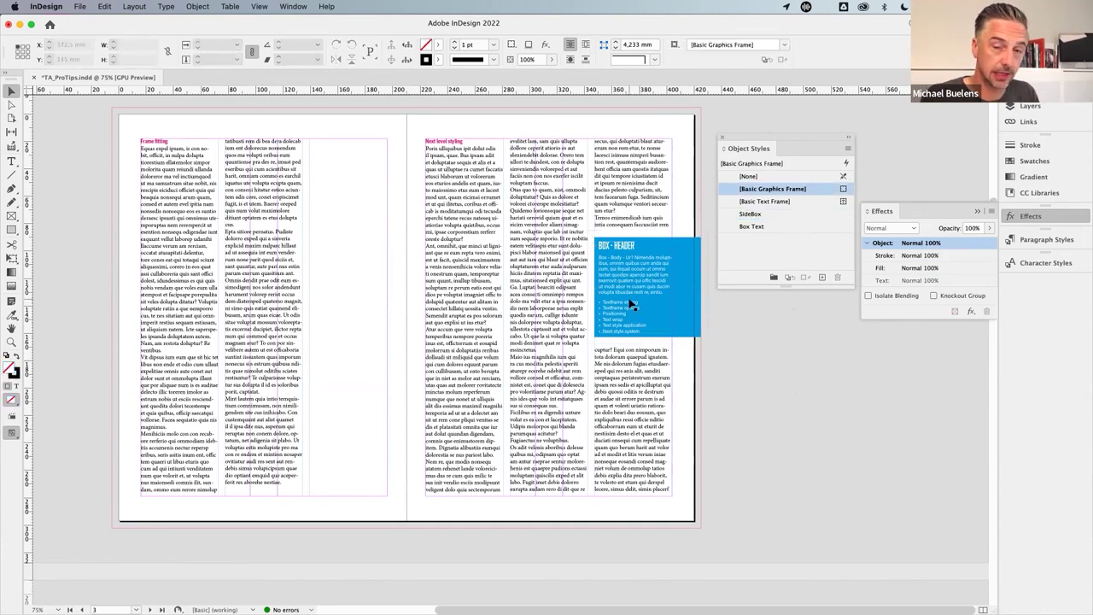
scroll(630, 305, "down", 3)
scroll(630, 305, "up", 2)
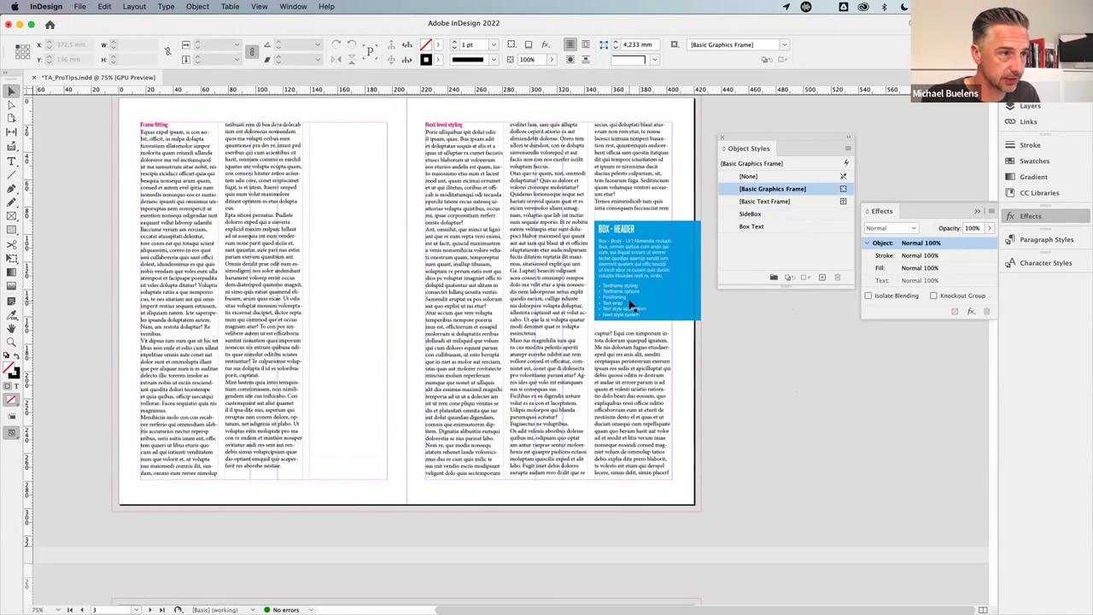
scroll(628, 290, "up", 2)
- Widen the blue side box on the Next level styling page across all three text columns, to about 201 mm
left_click(648, 346)
left_click(757, 215)
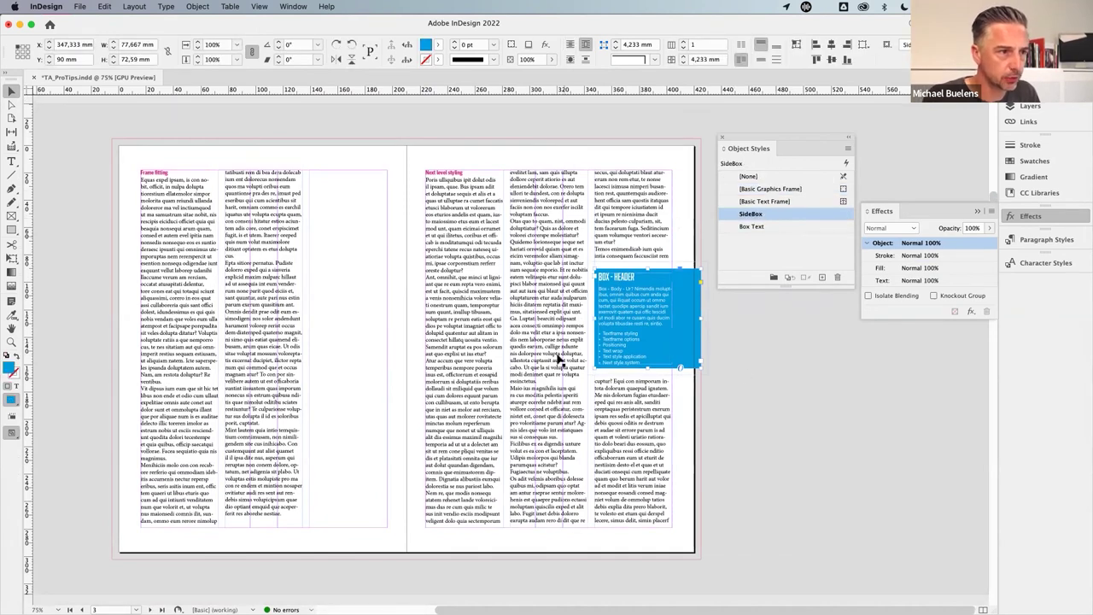
left_click_drag(592, 317, 510, 318)
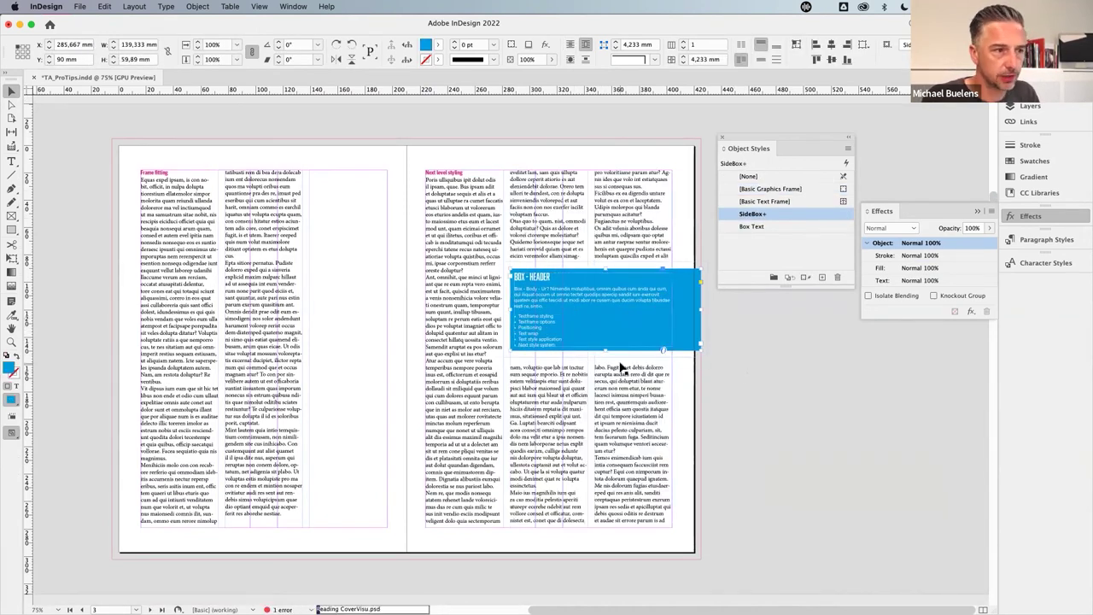
left_click_drag(608, 352, 609, 481)
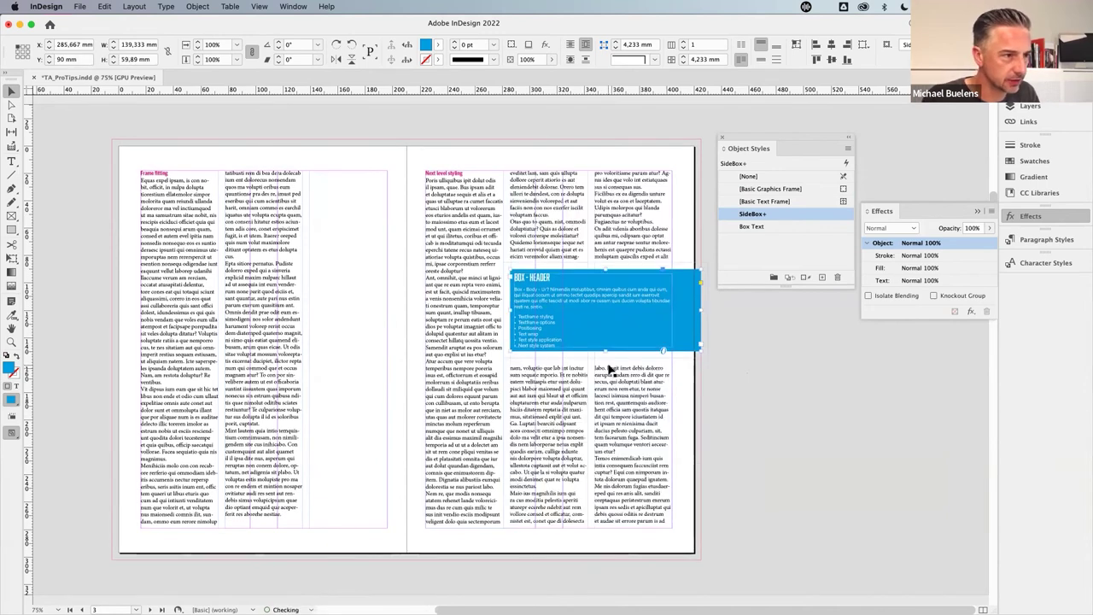
mouse_move(606, 350)
left_mouse_down()
mouse_move(611, 459)
mouse_move(603, 353)
left_mouse_up()
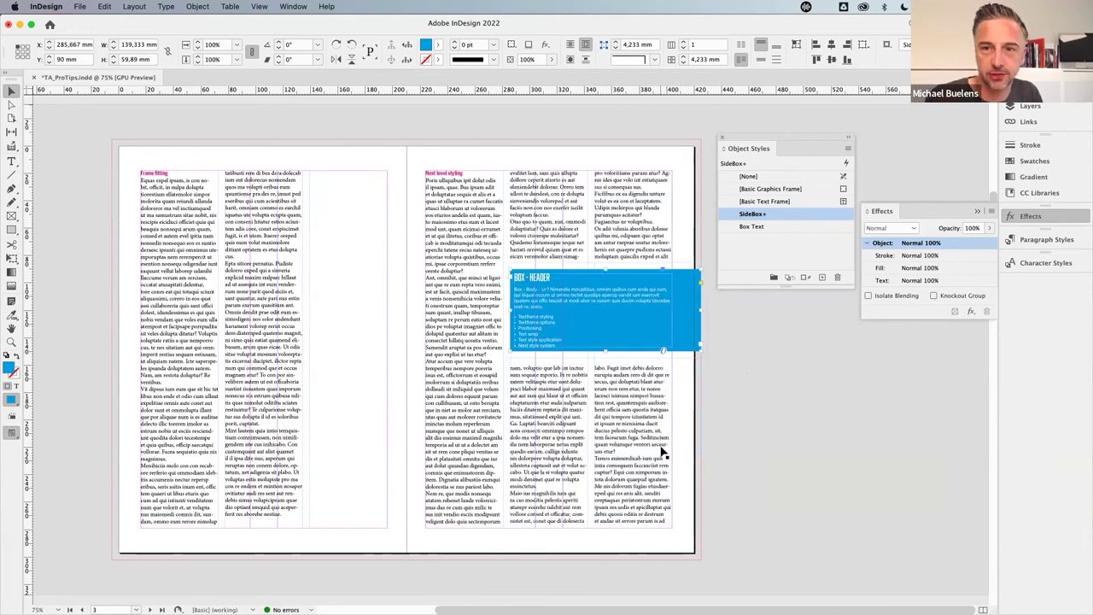
left_click_drag(506, 311, 425, 311)
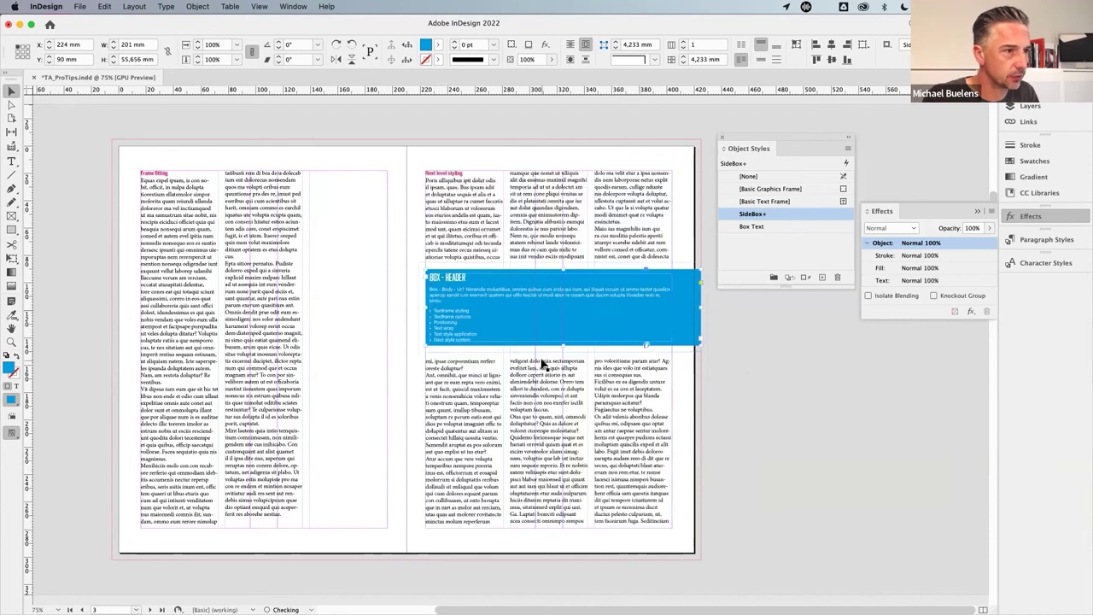
- Clear the width override on the widened box to restore its SideBox style settings
mouse_move(766, 216)
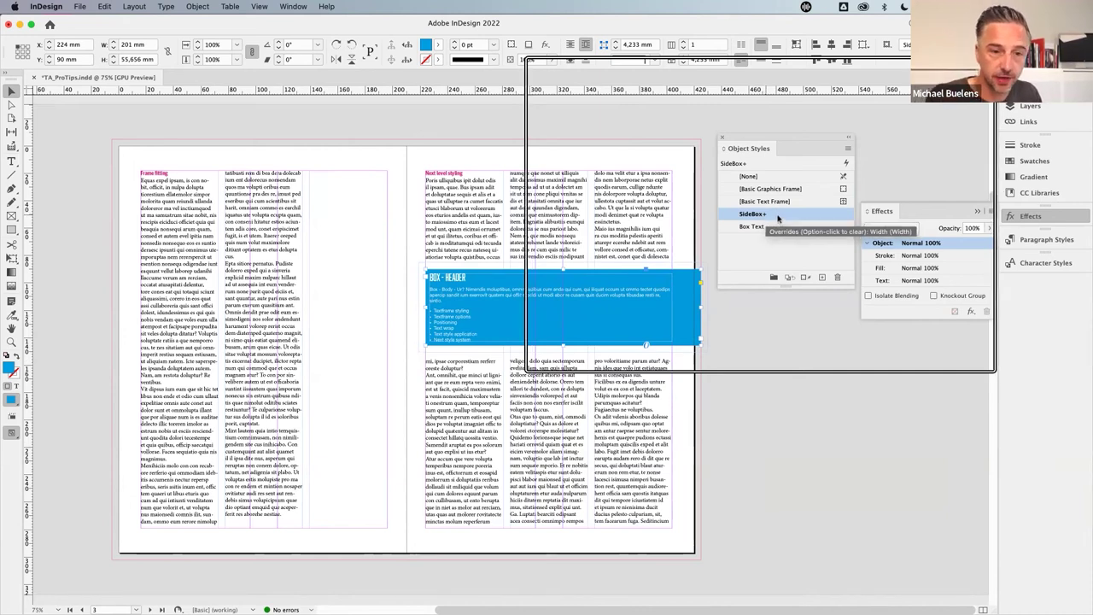
left_click(766, 215, "alt")
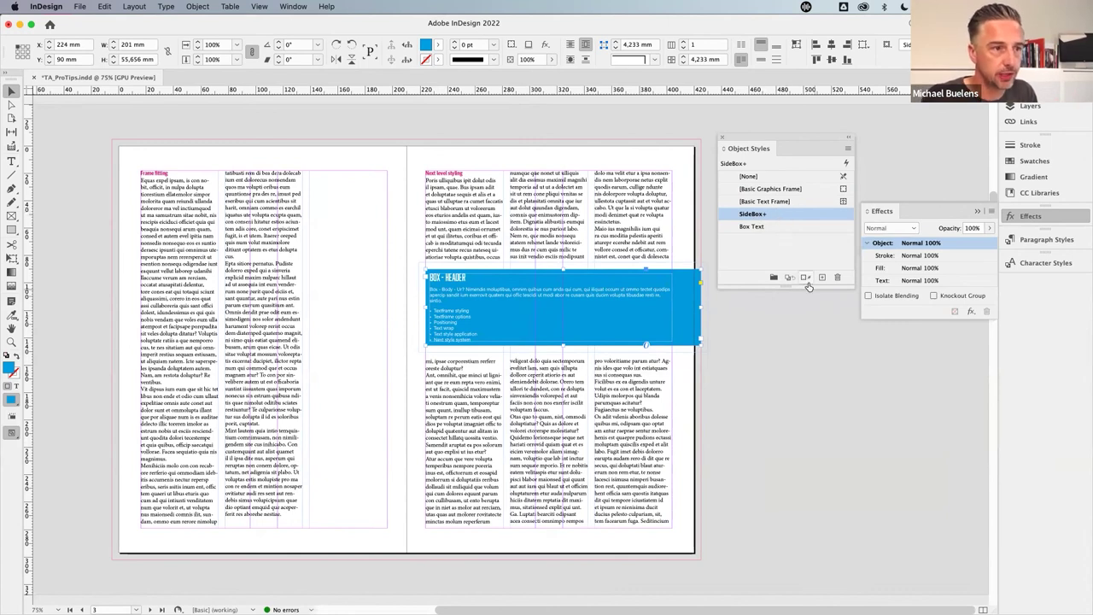
left_click(805, 278)
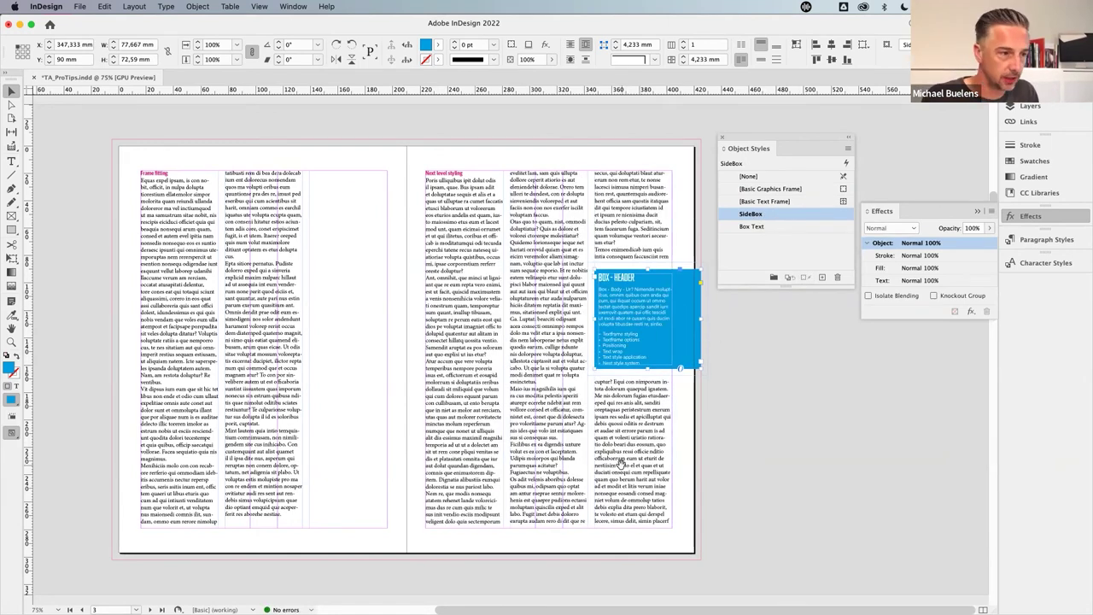
- Move the side box up to the top of its column, at Y 18 mm, and redefine the SideBox style from it
scroll(686, 323, "down", 5)
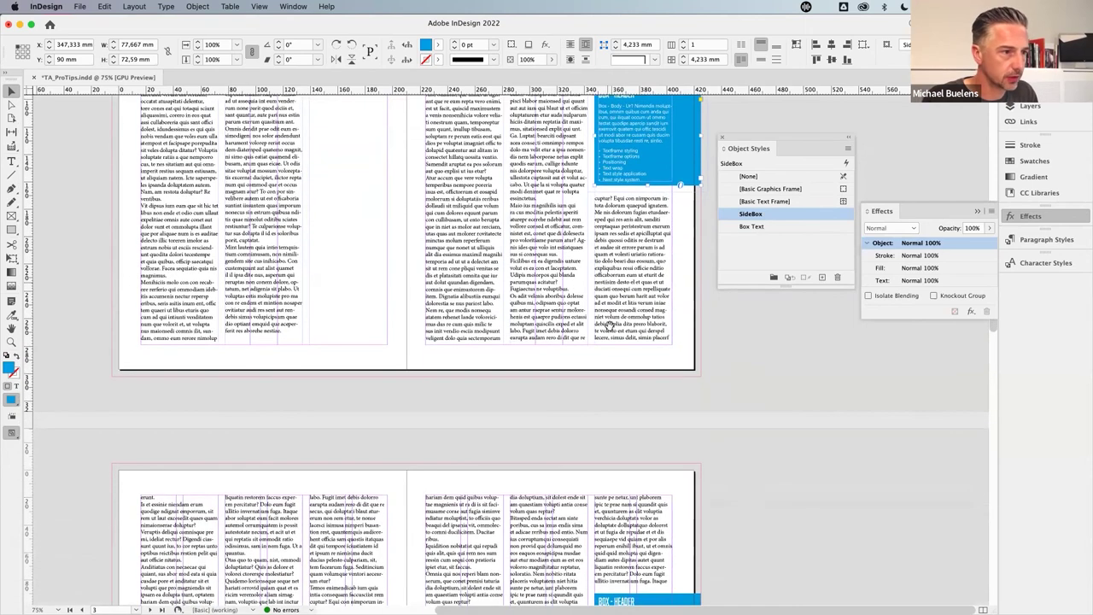
key("super+minus")
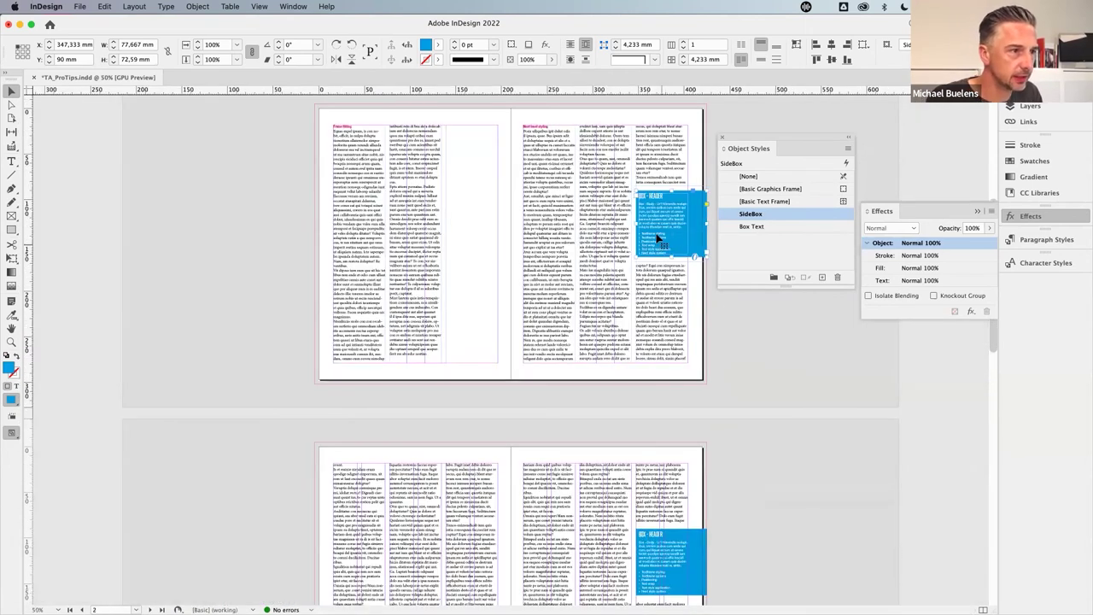
left_click_drag(672, 197, 668, 154)
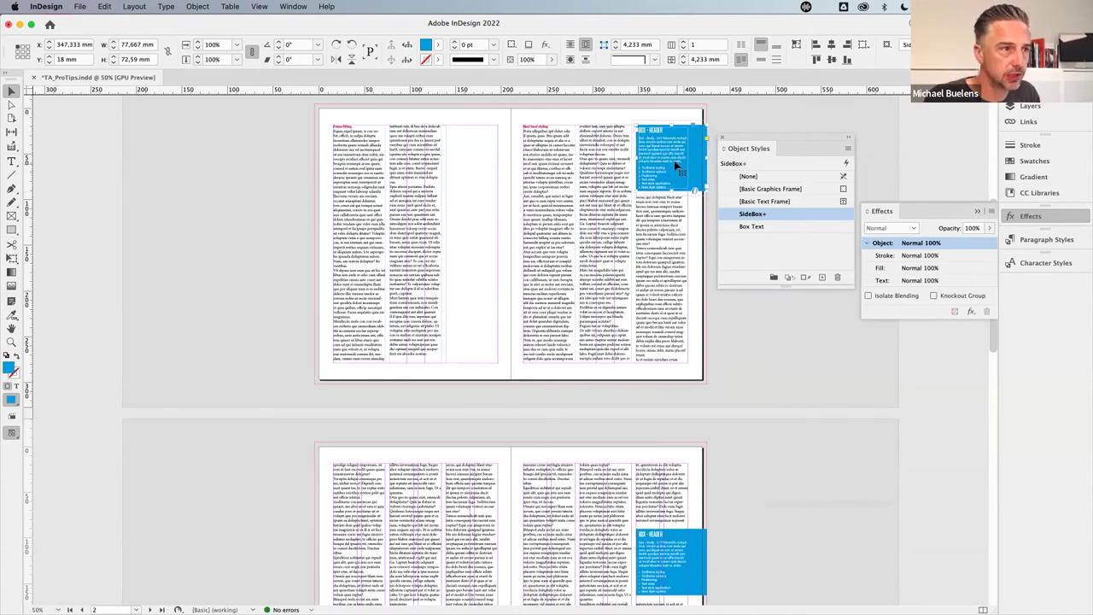
right_click(788, 216)
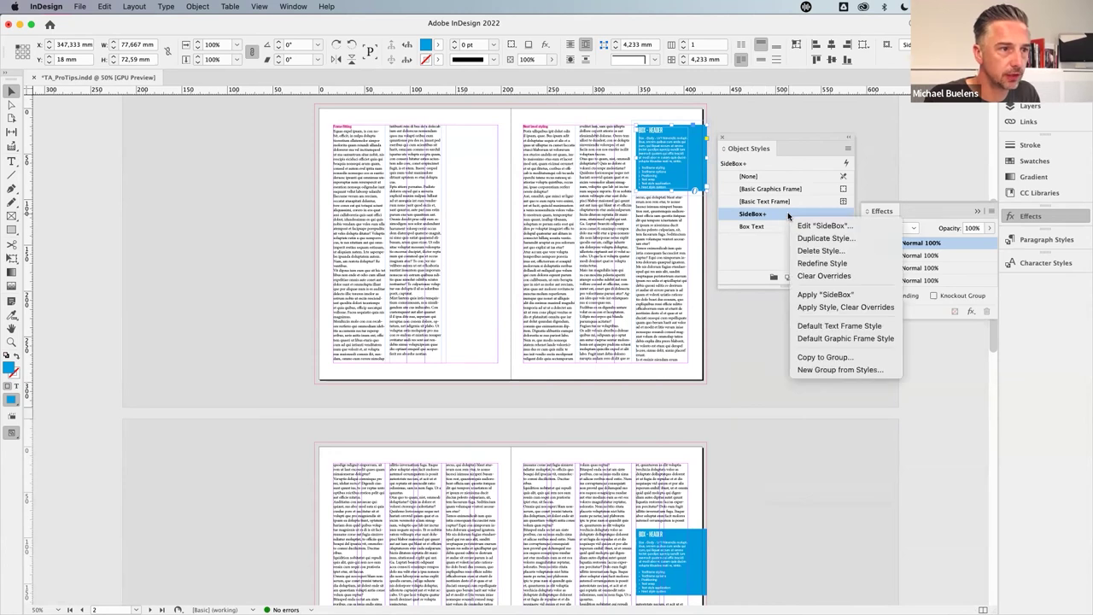
left_click(825, 265)
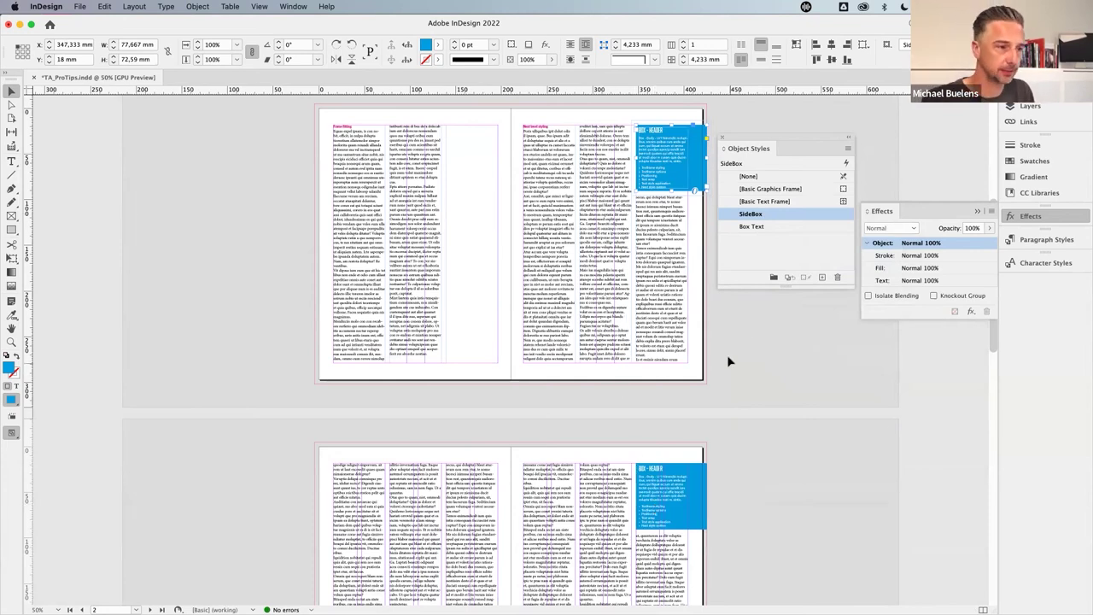
- Check the side box's position on the following spread and bring the TEXTFRAME MAGIC spread into view
left_click(501, 228)
scroll(520, 312, "down", 3)
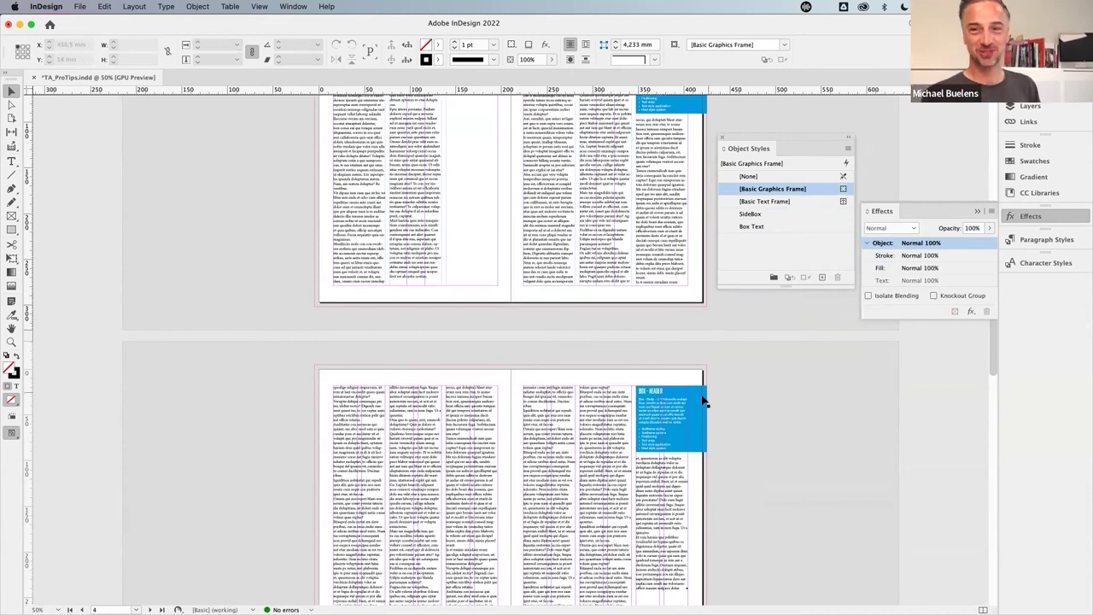
scroll(716, 393, "down", 3)
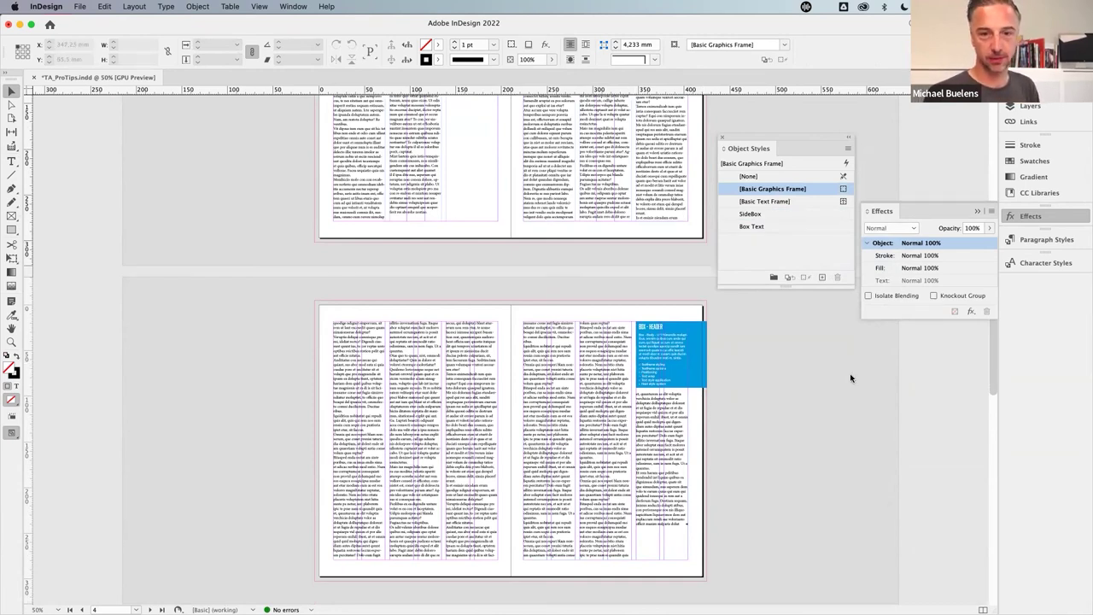
key("super+Tab")
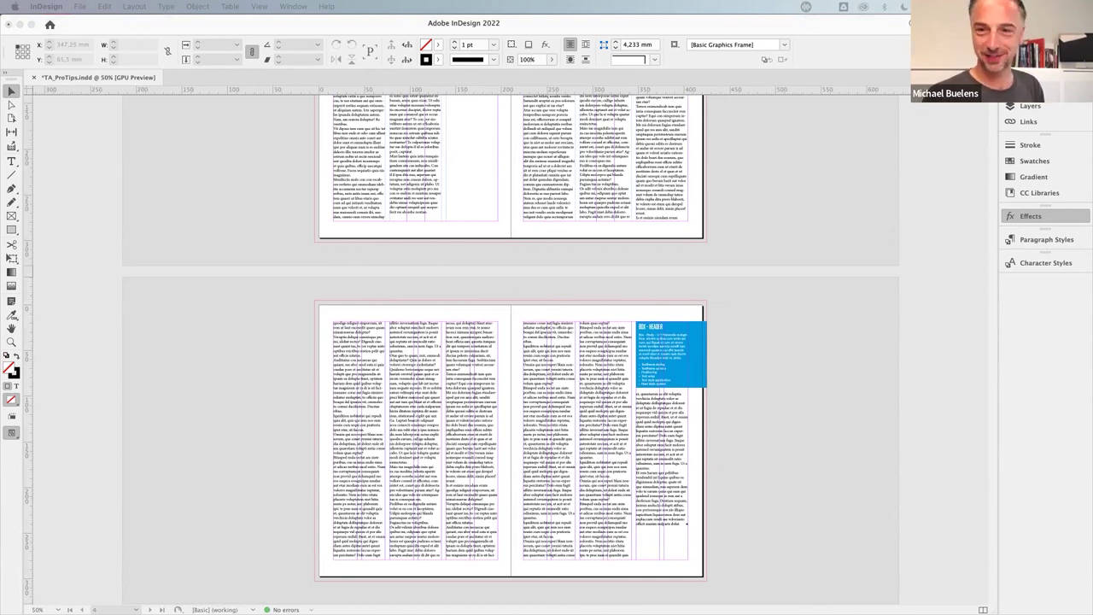
scroll(553, 474, "down", 5)
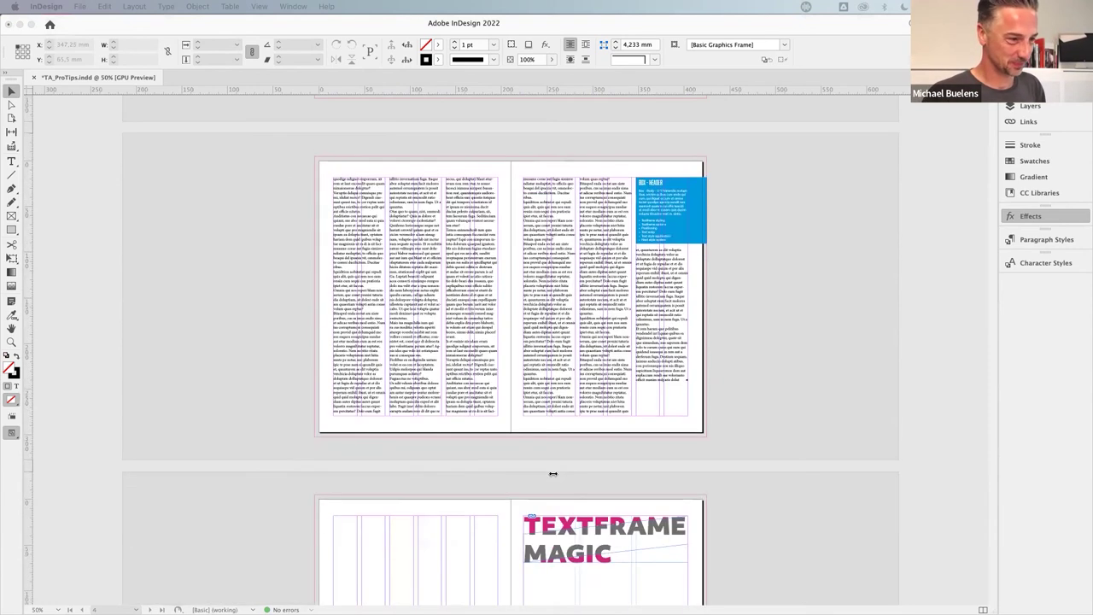
scroll(553, 474, "down", 1)
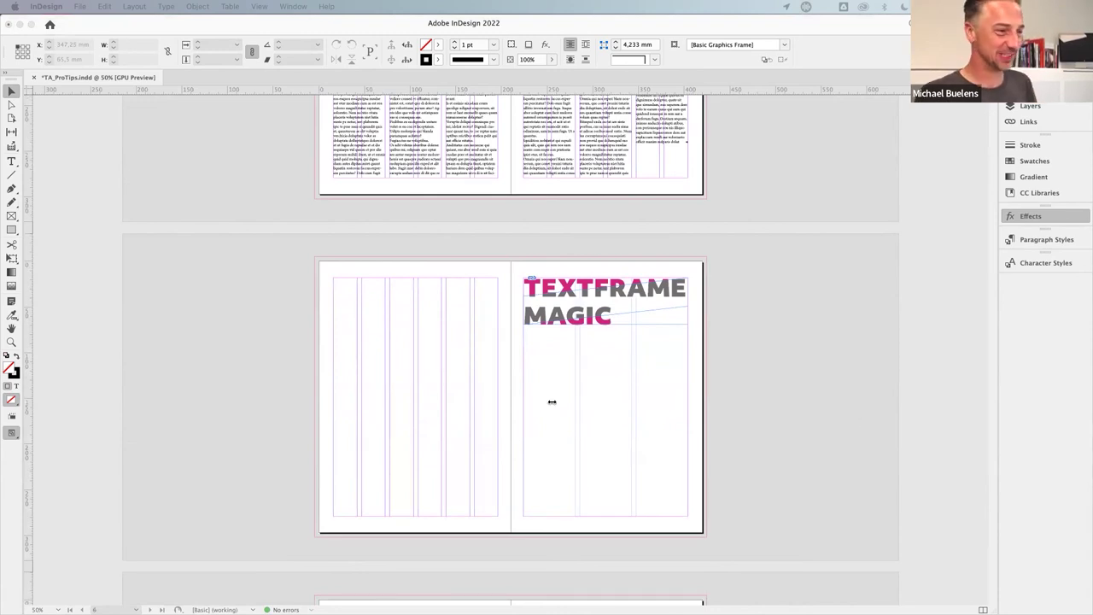
scroll(550, 403, "down", 5)
scroll(549, 402, "up", 4)
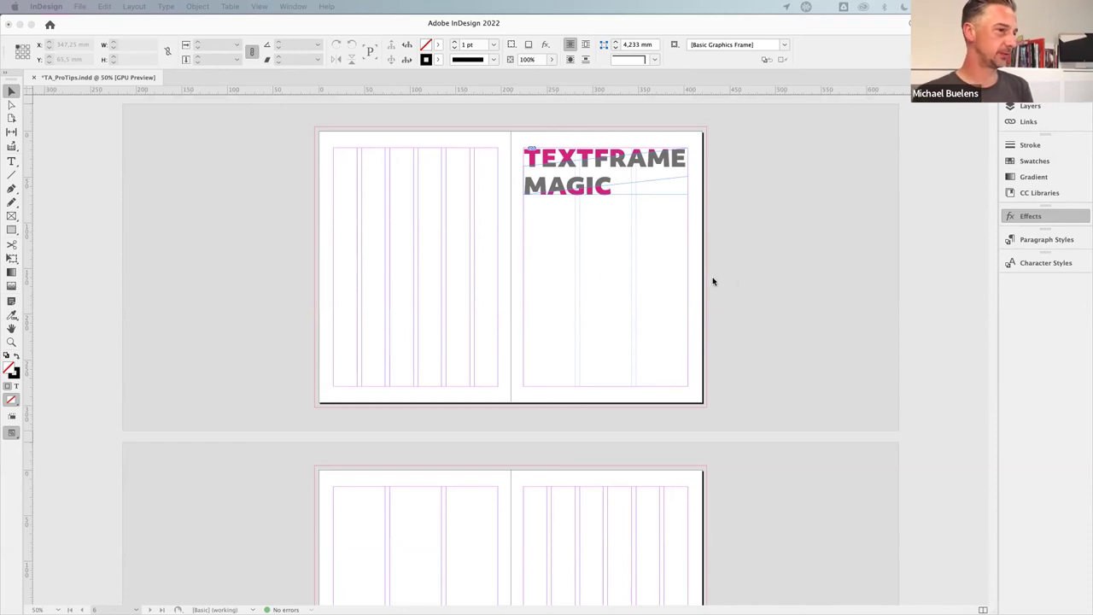
left_click(70, 149)
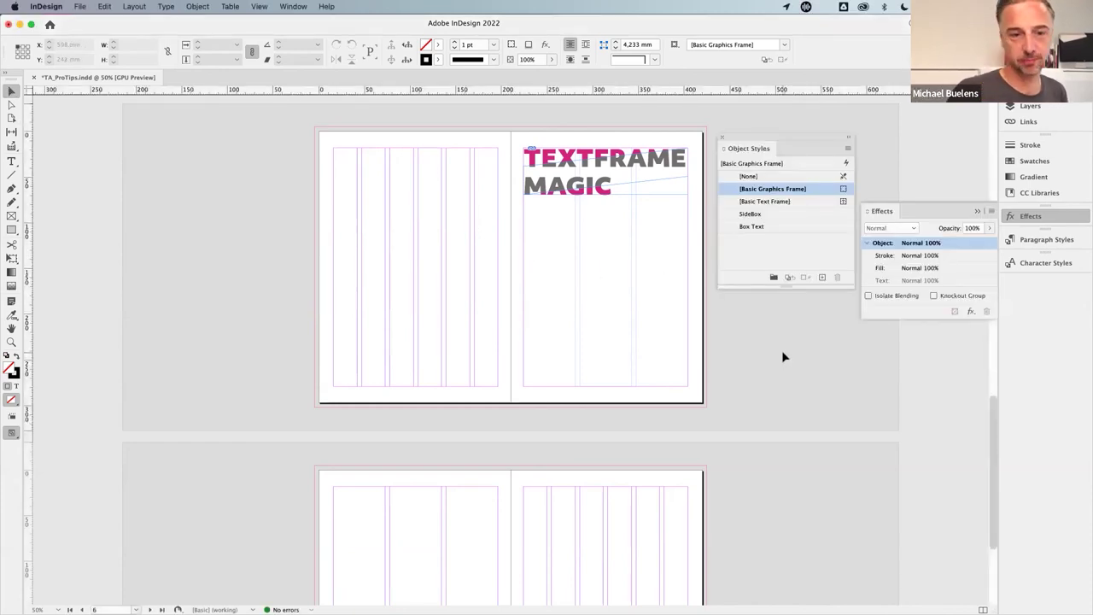
- Show the document's page overview, give its parent page list more room, and bring spread 8–9 into view
scroll(782, 357, "down", 1)
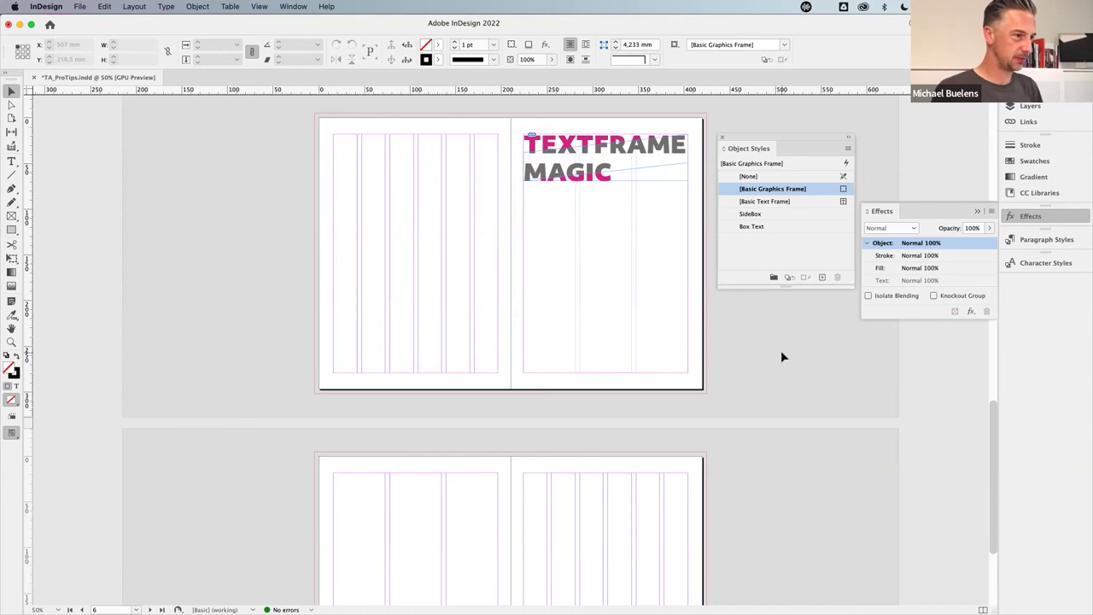
scroll(624, 419, "down", 3)
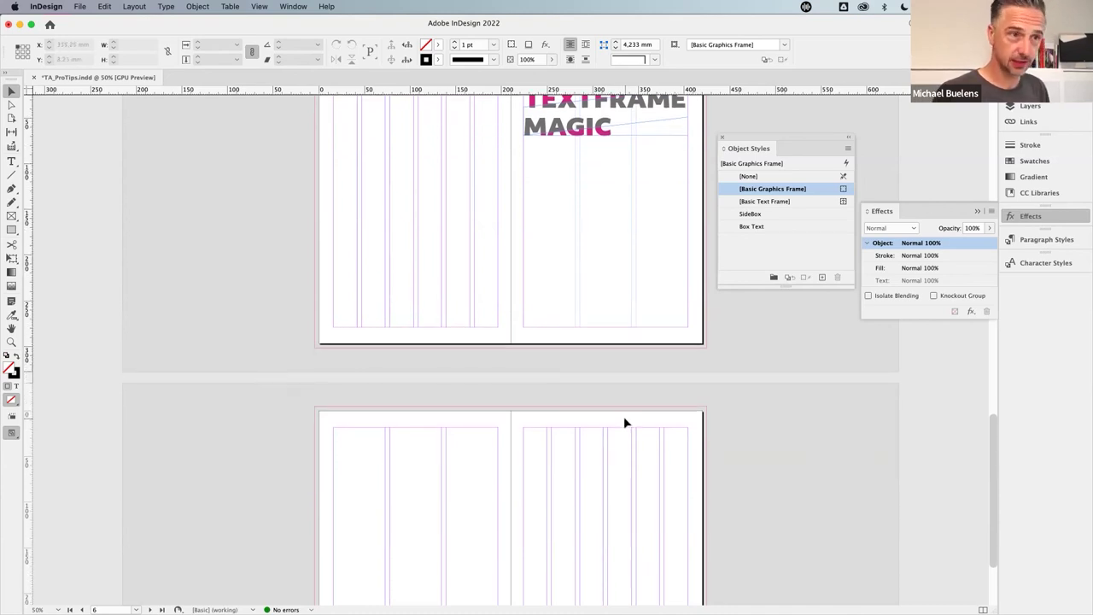
scroll(624, 419, "down", 2)
key("super+F12")
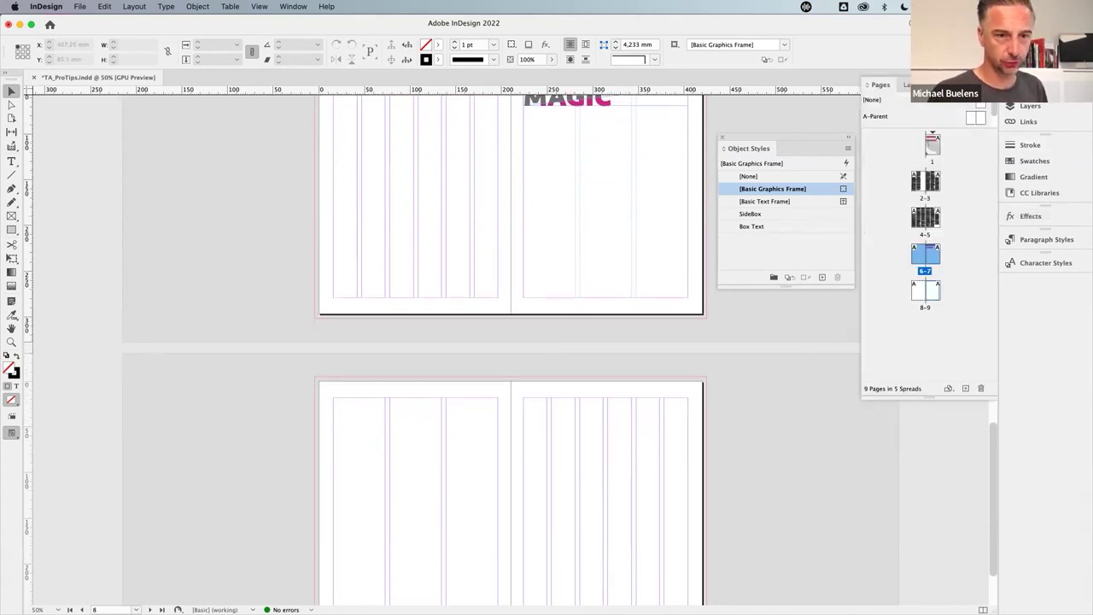
left_click_drag(946, 126, 940, 159)
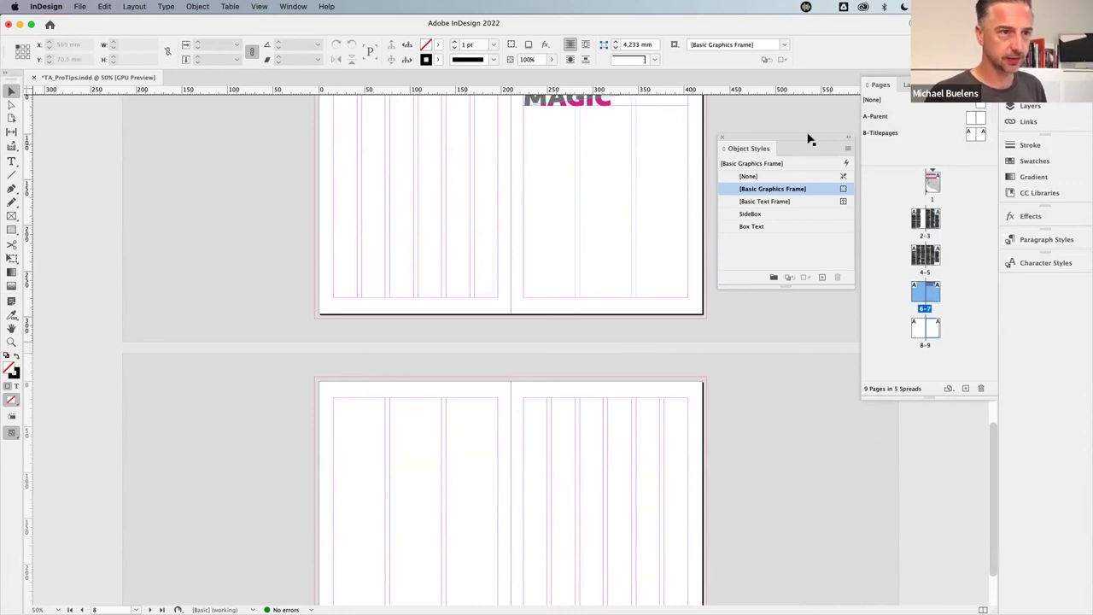
left_click(768, 440)
scroll(585, 440, "down", 4)
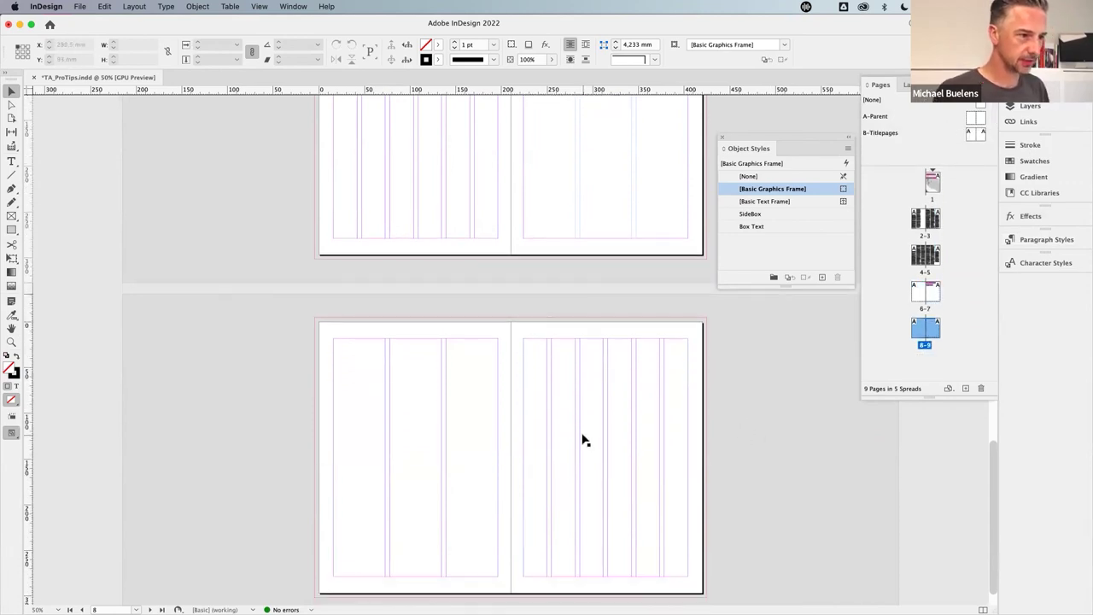
scroll(586, 440, "down", 2)
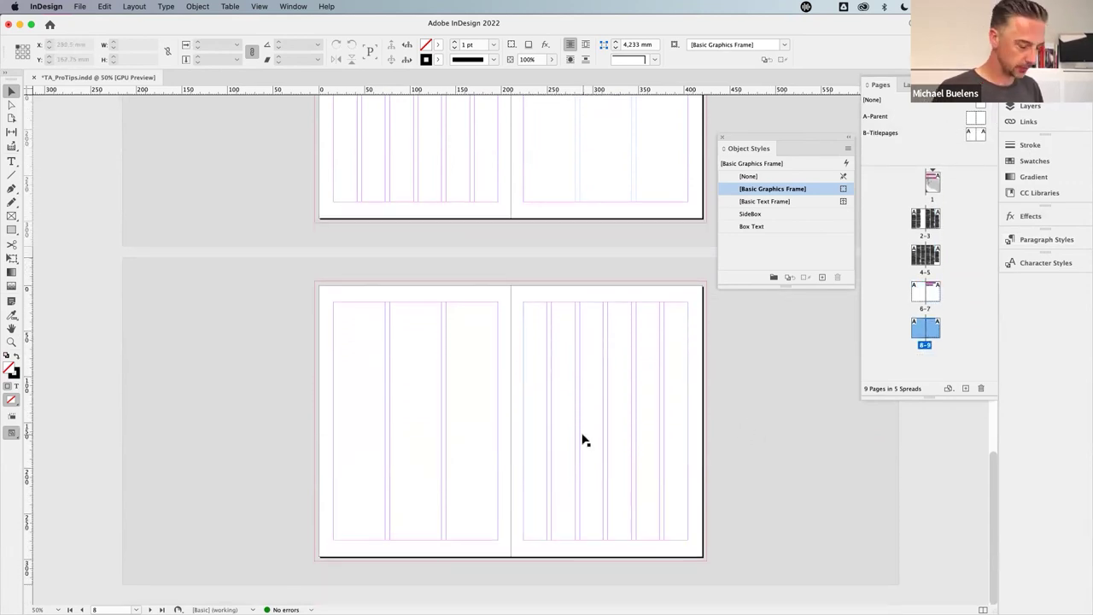
- Create a new A5 portrait print document, 148 x 210 mm, with facing pages and a primary text frame
key("super+n")
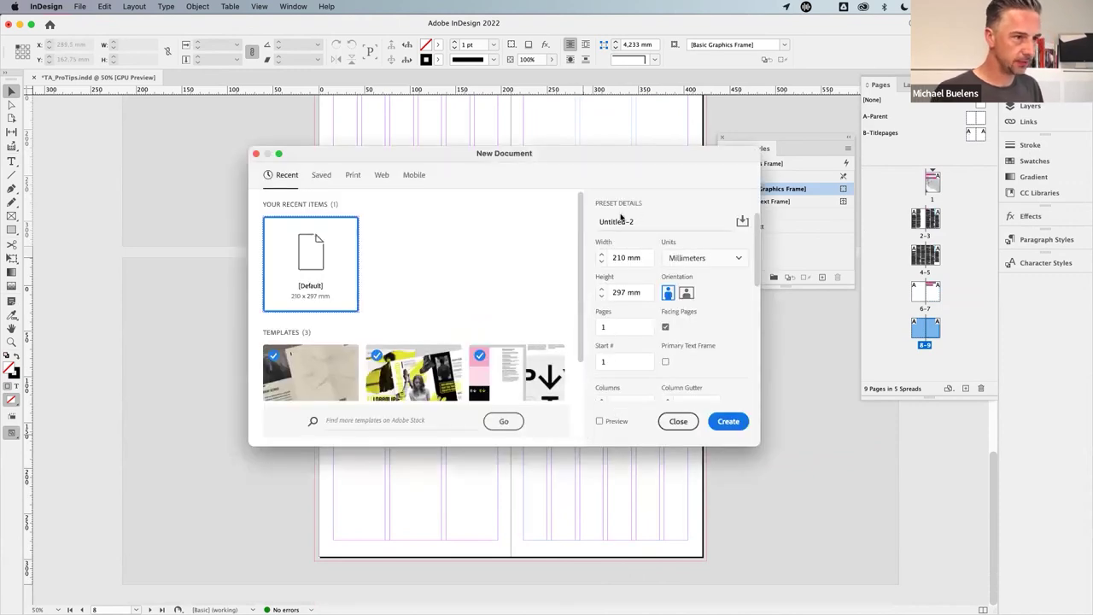
left_click(353, 174)
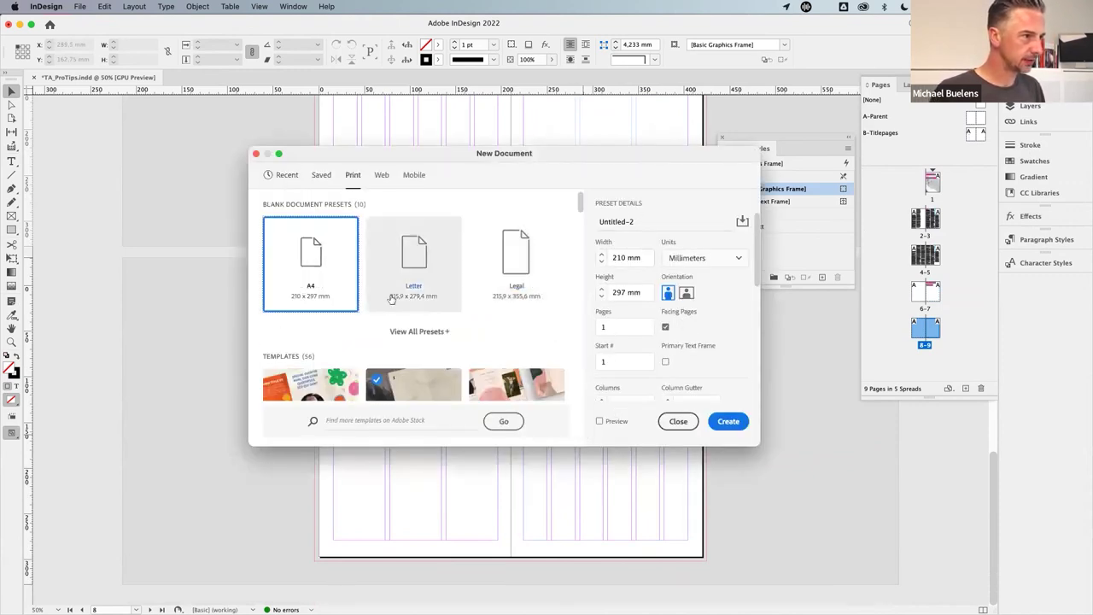
left_click(431, 331)
scroll(419, 333, "down", 5)
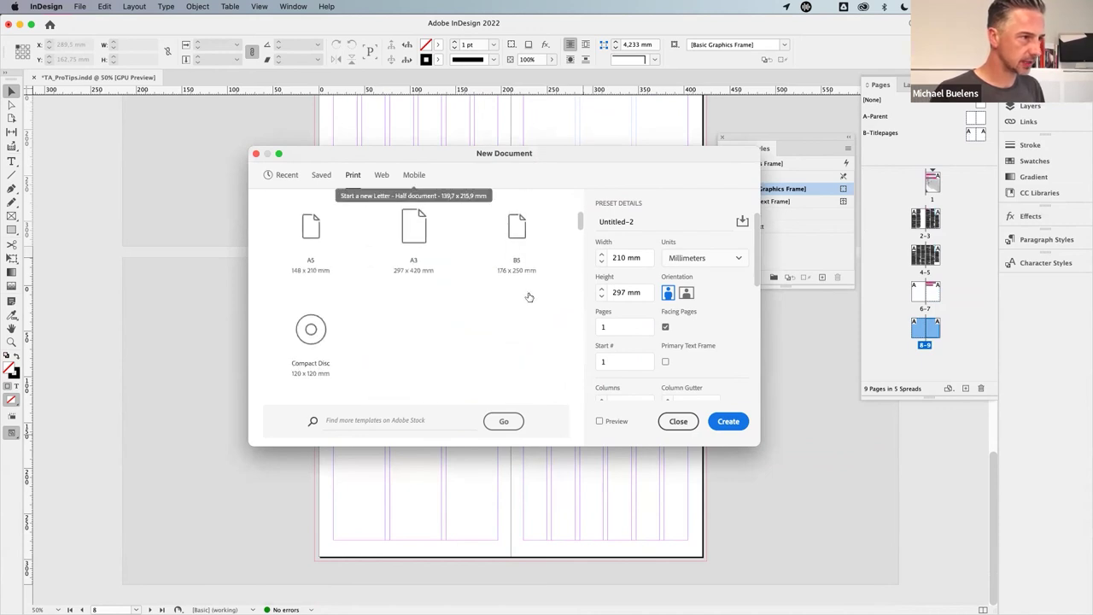
left_click(305, 234)
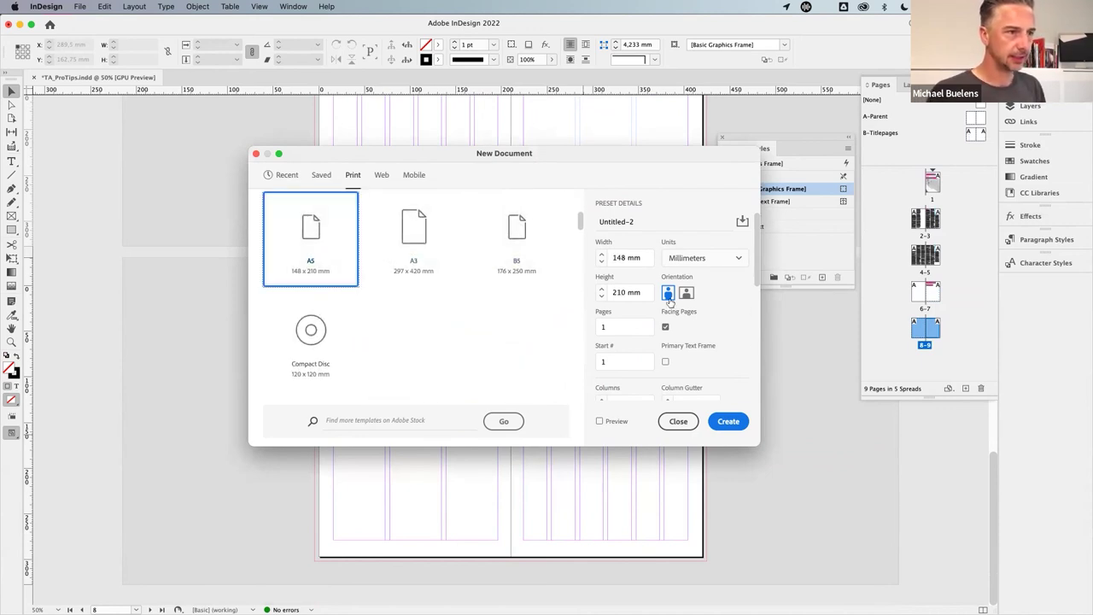
scroll(757, 252, "down", 3)
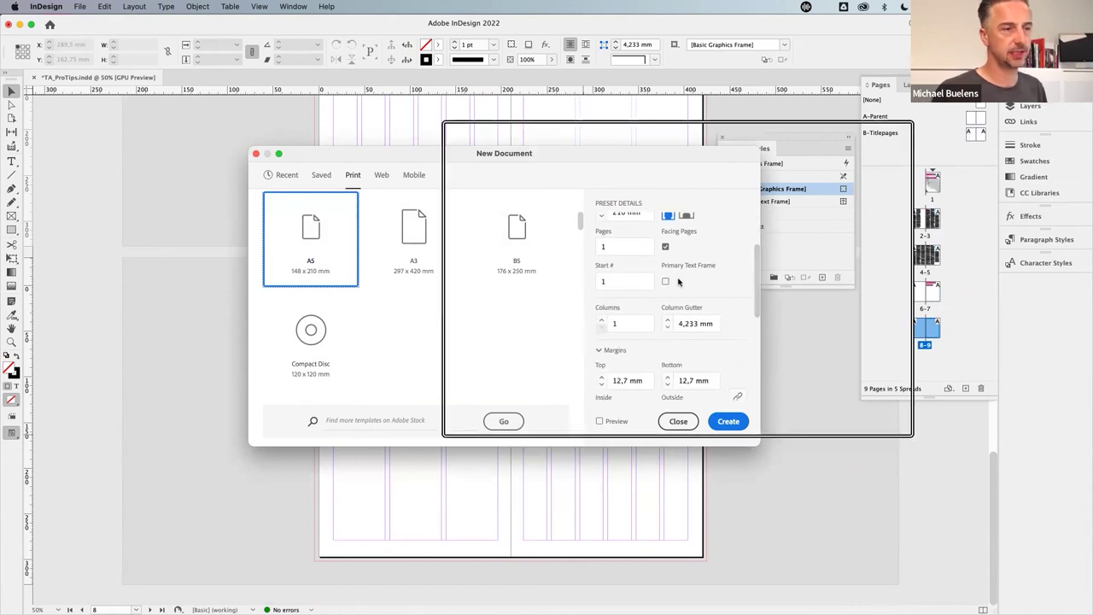
left_click(666, 282)
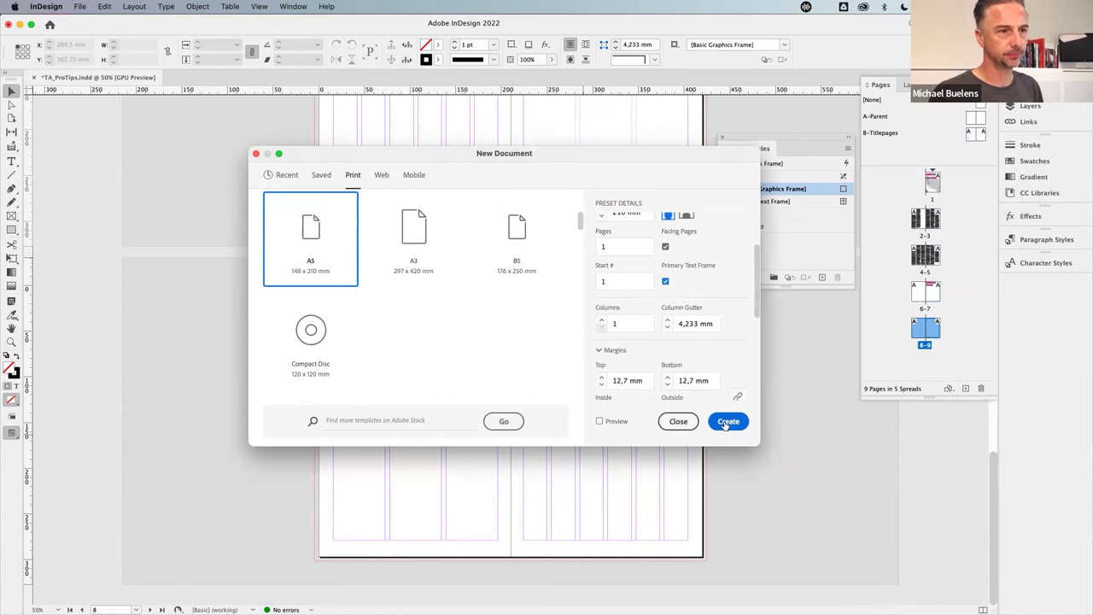
scroll(679, 344, "down", 3)
scroll(671, 344, "up", 5)
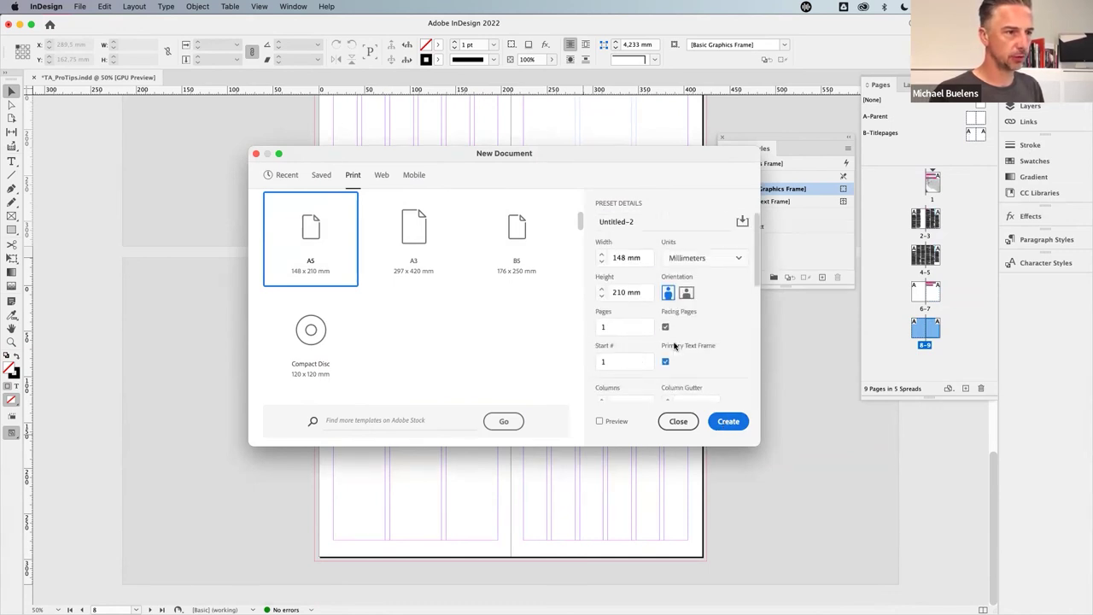
left_click(729, 421)
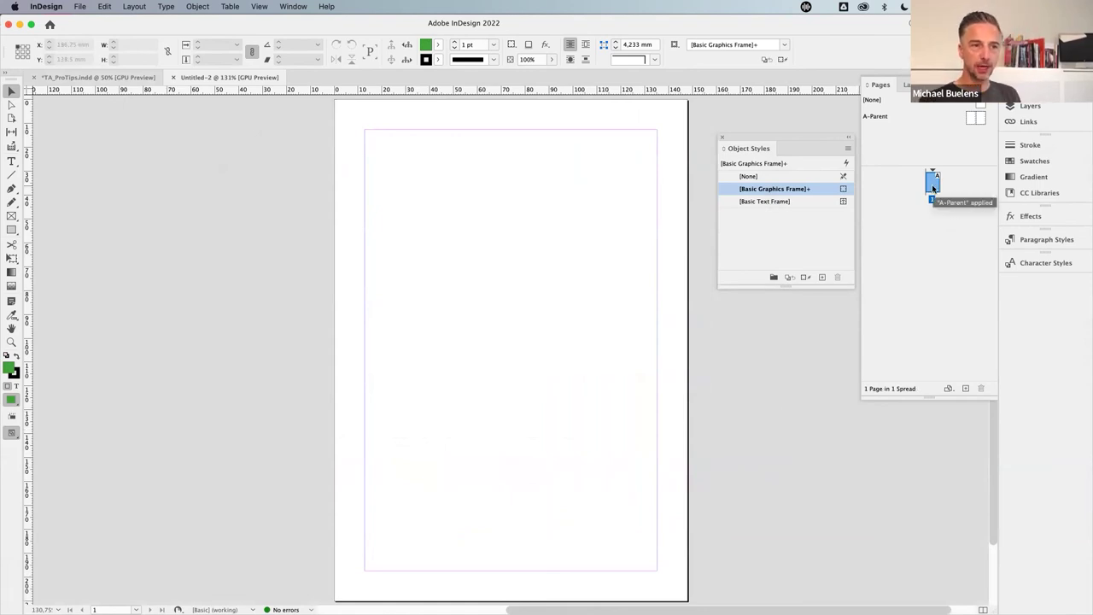
- Try moving the primary text frame on page 1 off its margins, and undo the move
left_click(502, 225)
left_click_drag(509, 249, 450, 254)
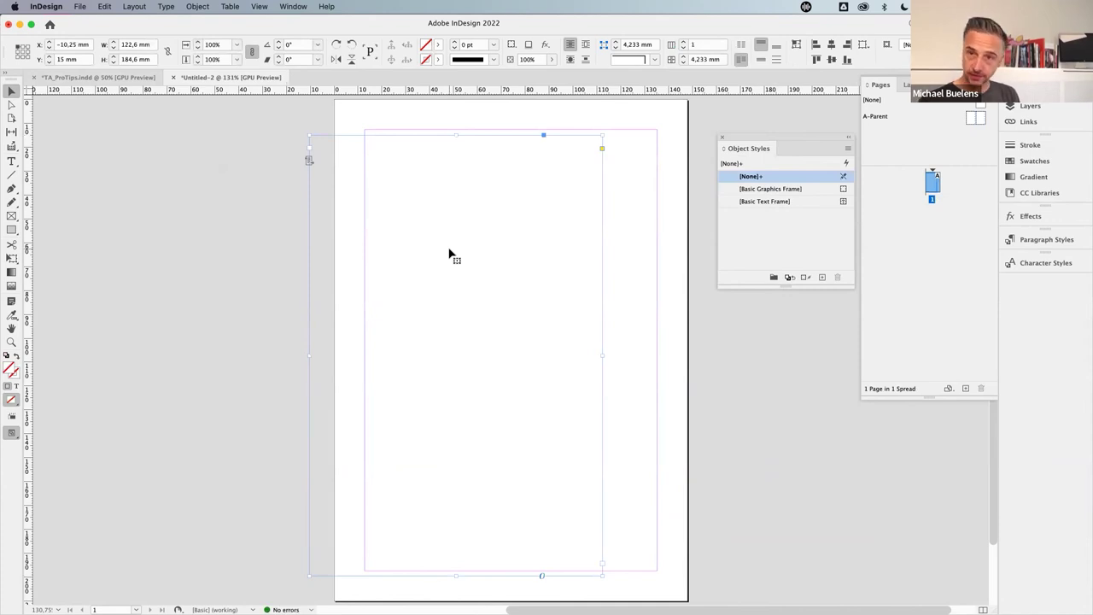
key("super+z")
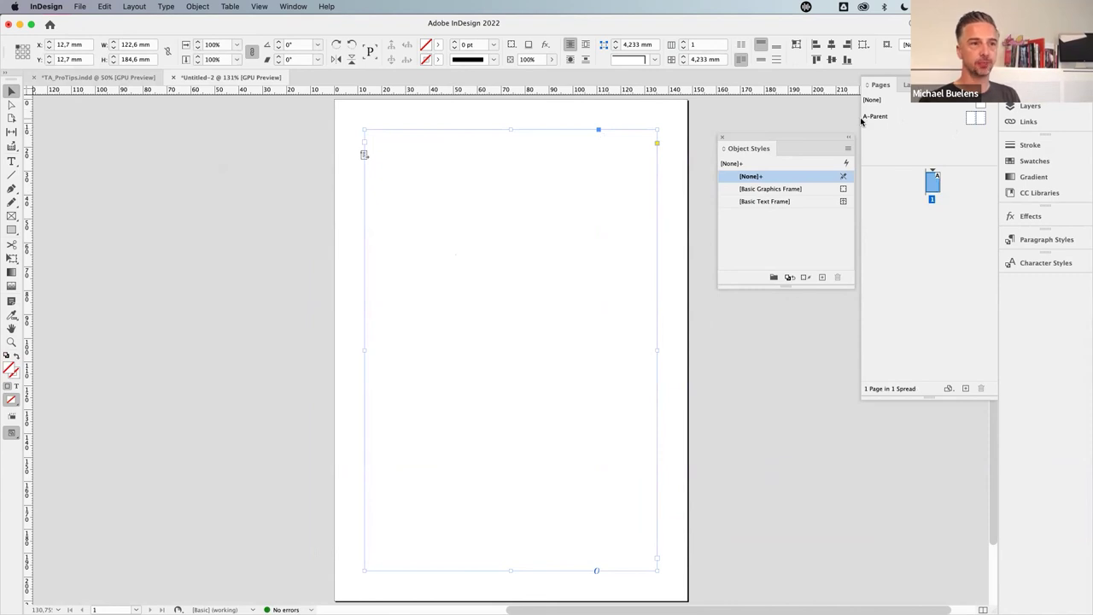
- Open the A-Parent spread, select its left-page text frame and turn on the display of text threads
double_click(970, 120)
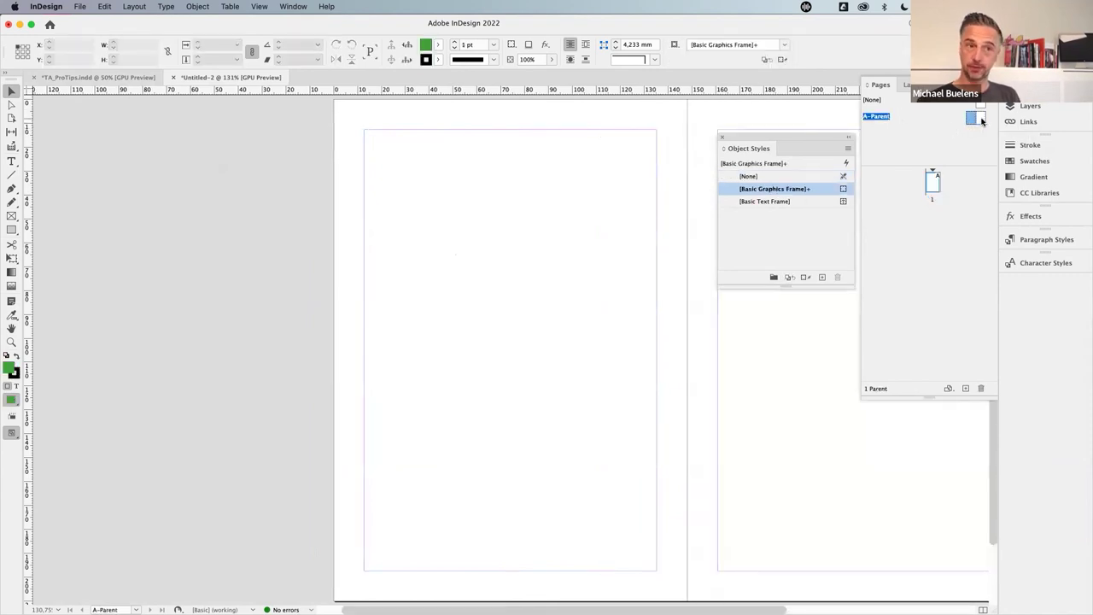
scroll(458, 200, "right", 5)
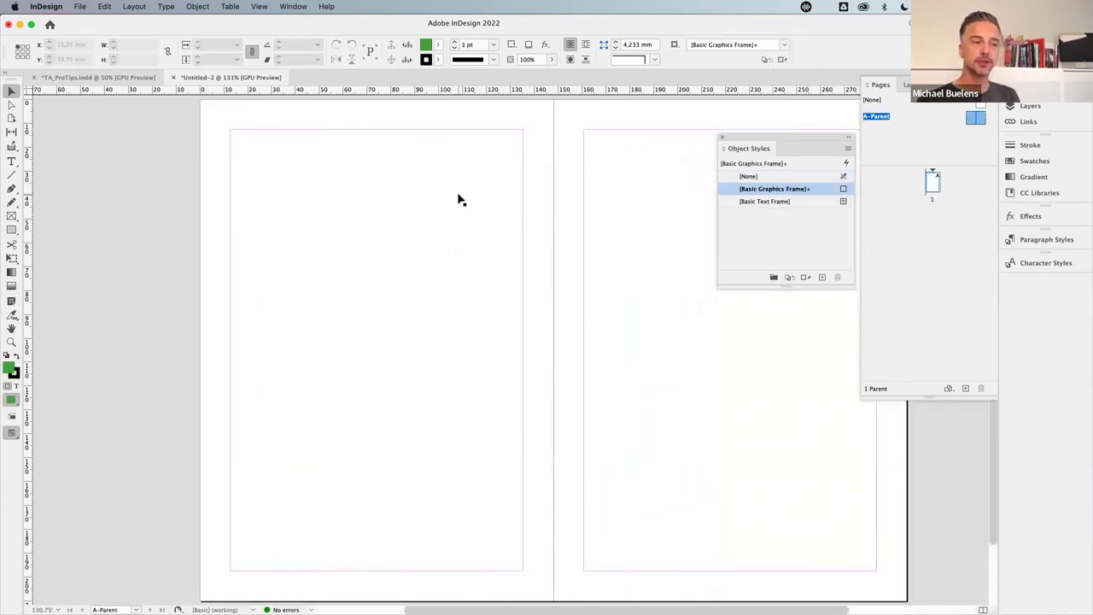
left_click(418, 315)
left_click(420, 319)
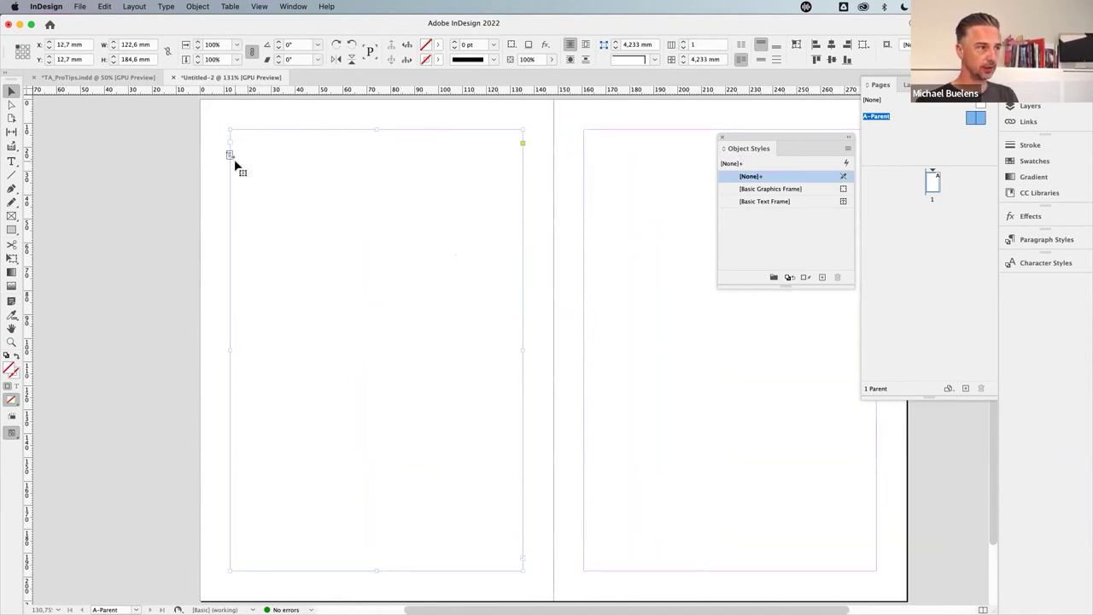
key("super+alt+y")
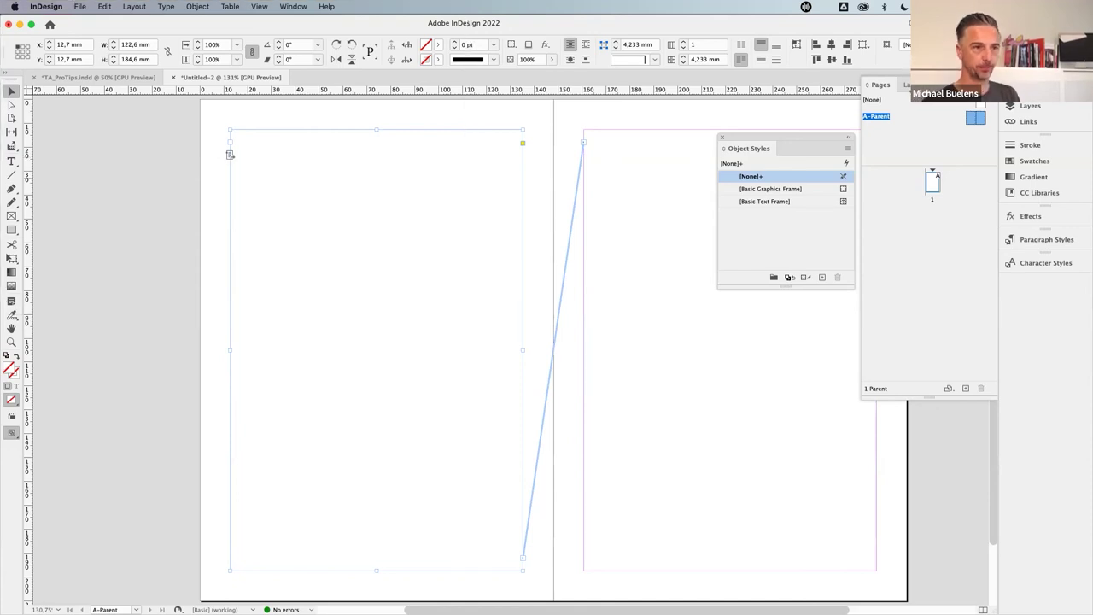
- Place Typografie.docx from the INPUT/Copy folder into the primary text frame on page 1, skipping missing font replacement
double_click(932, 183)
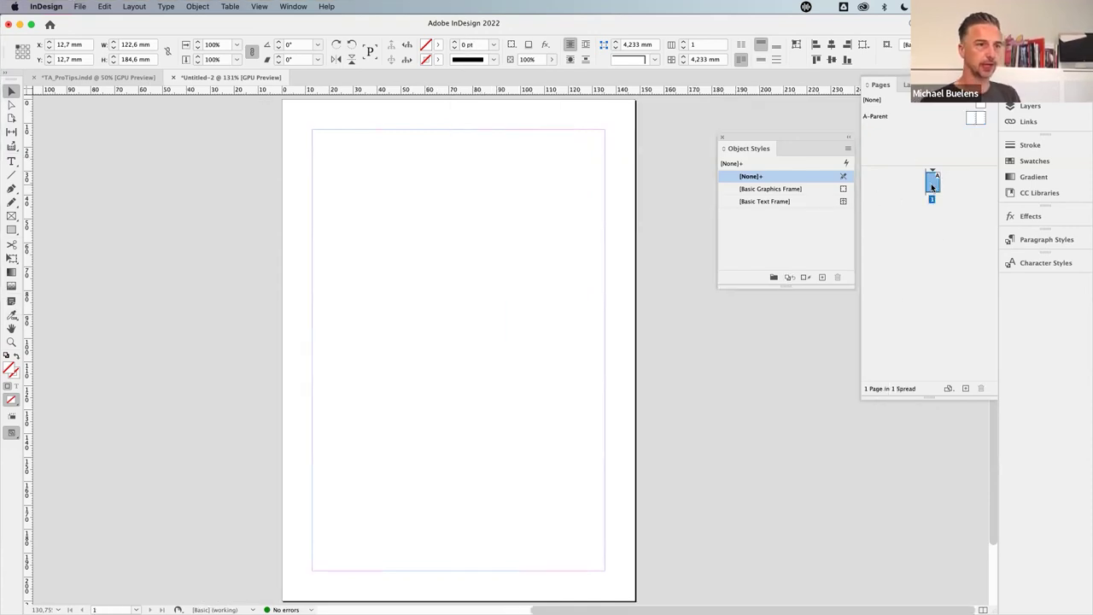
double_click(412, 213)
key("Escape")
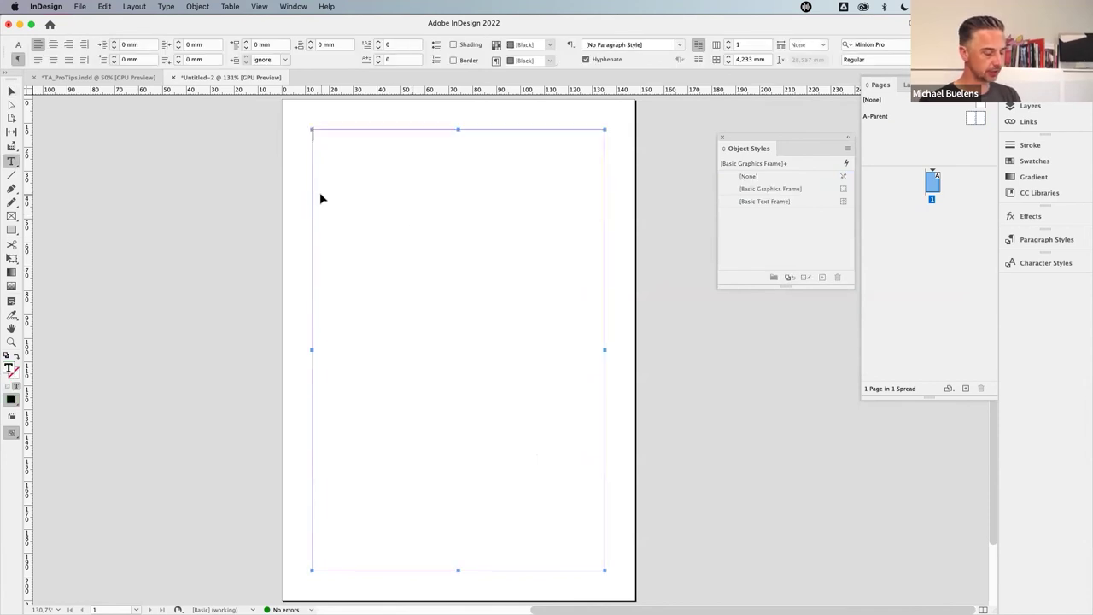
key("super+d")
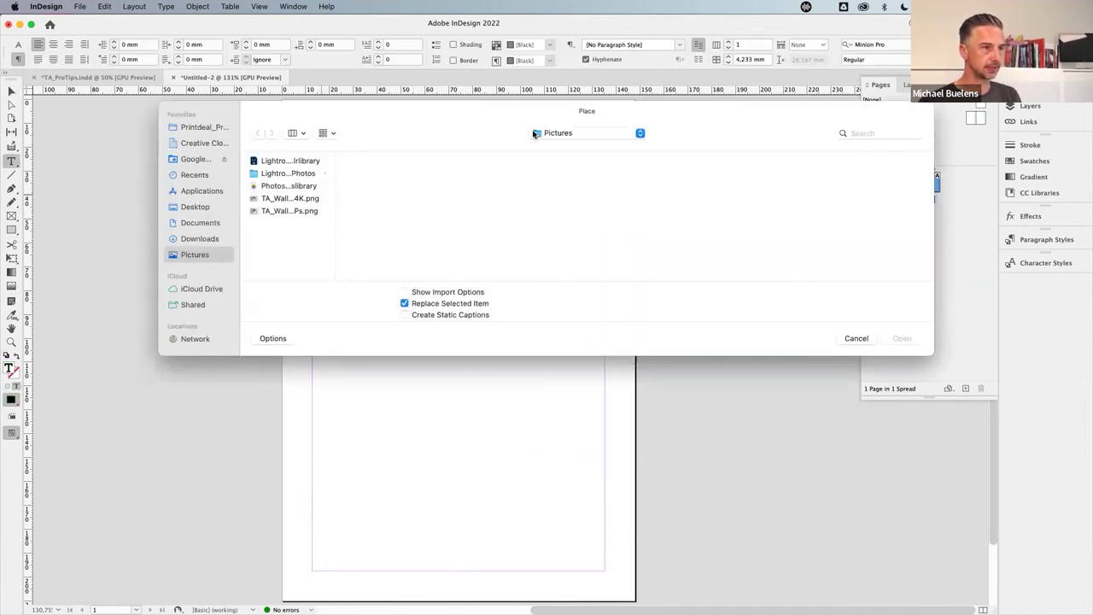
left_click(203, 143)
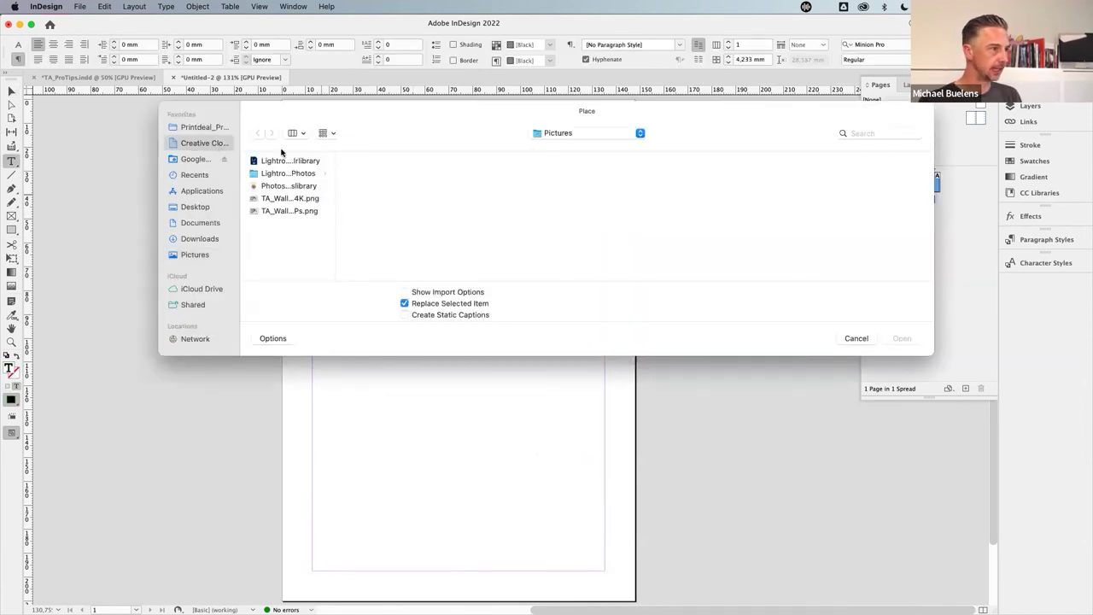
left_click(192, 126)
left_click(275, 161)
left_click(369, 163)
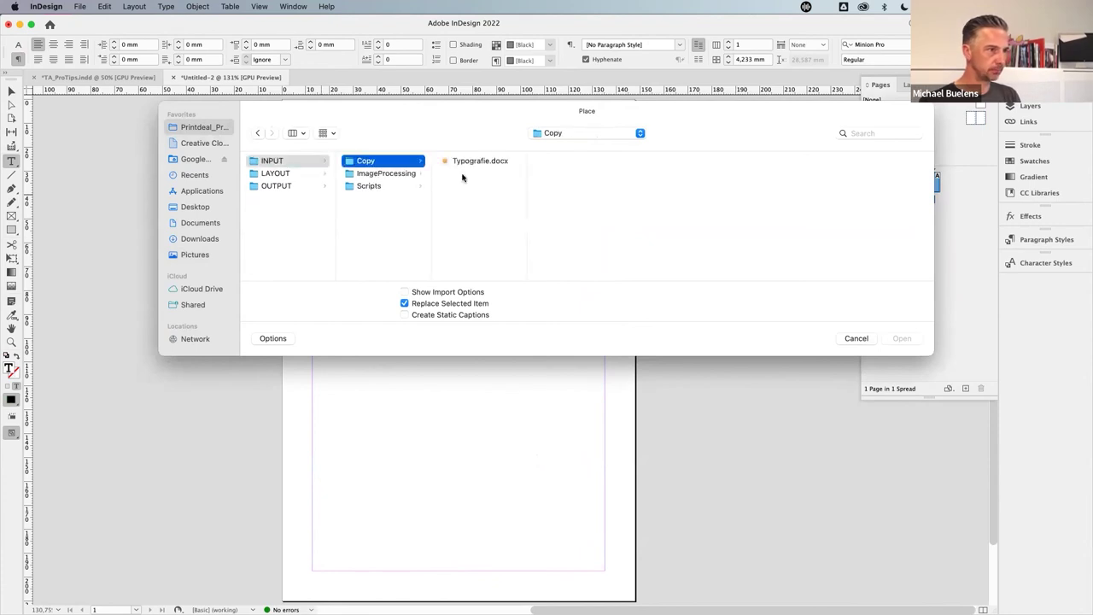
left_click(466, 161)
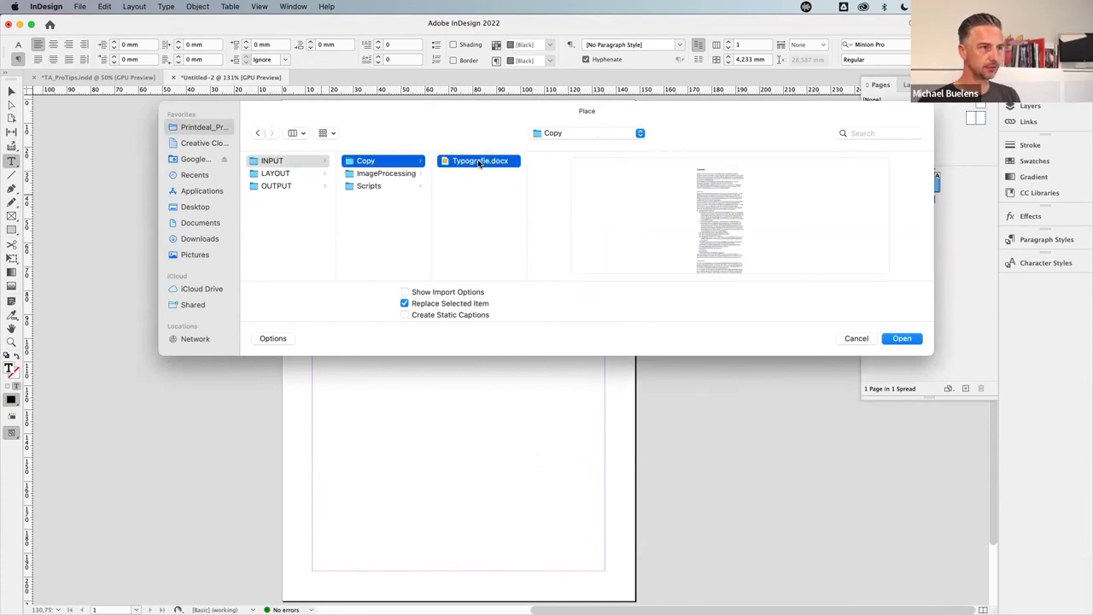
left_click(895, 340)
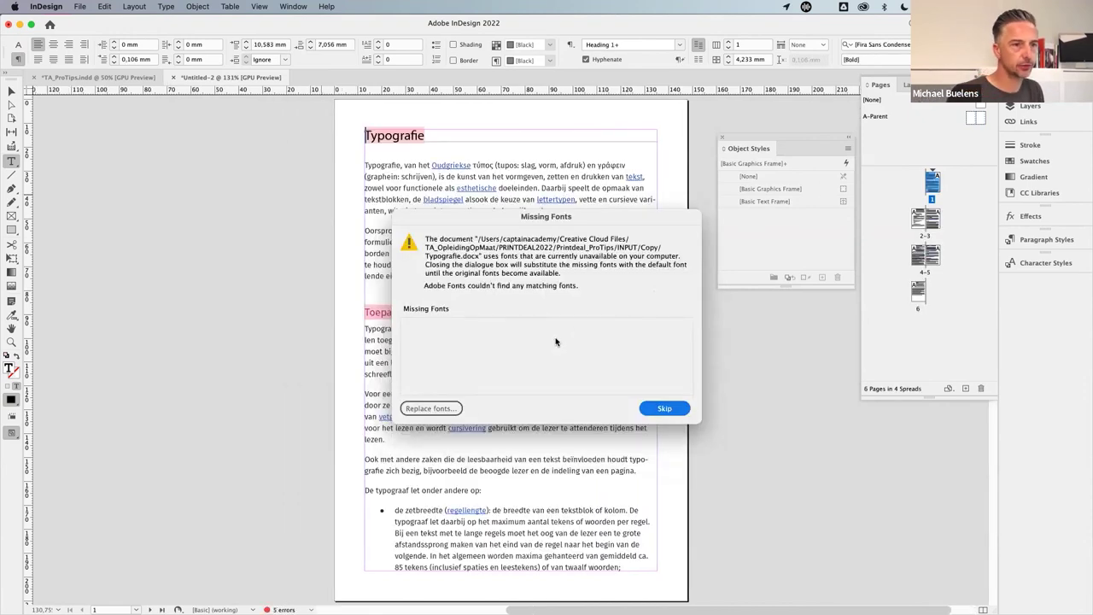
left_click(666, 409)
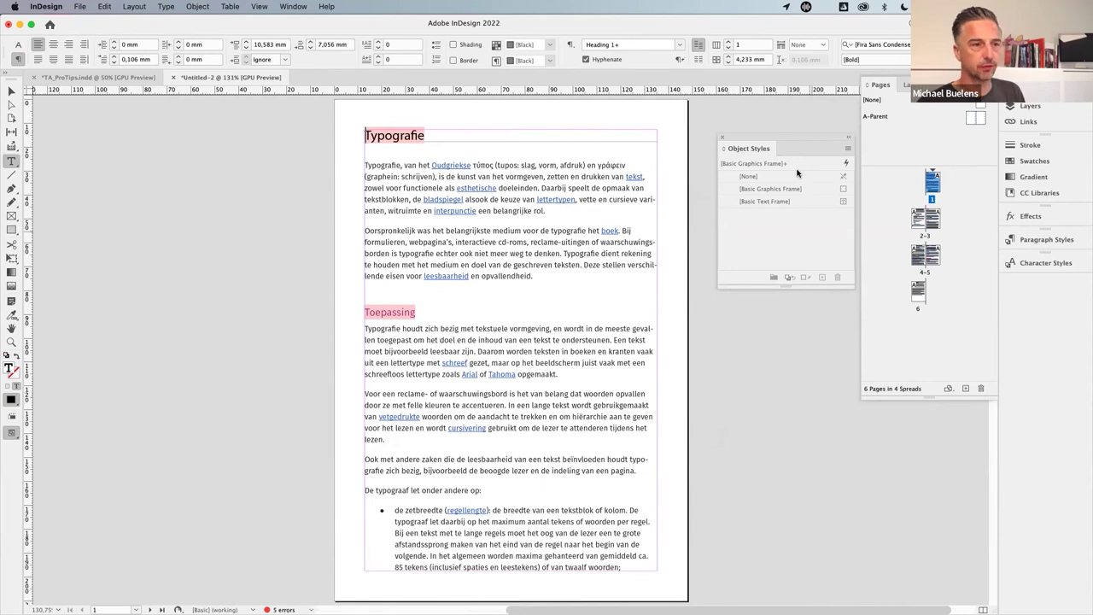
- Create a second parent spread with prefix B, named Parent, with 2 A5 pages and not based on another parent
left_click_drag(926, 215, 914, 301)
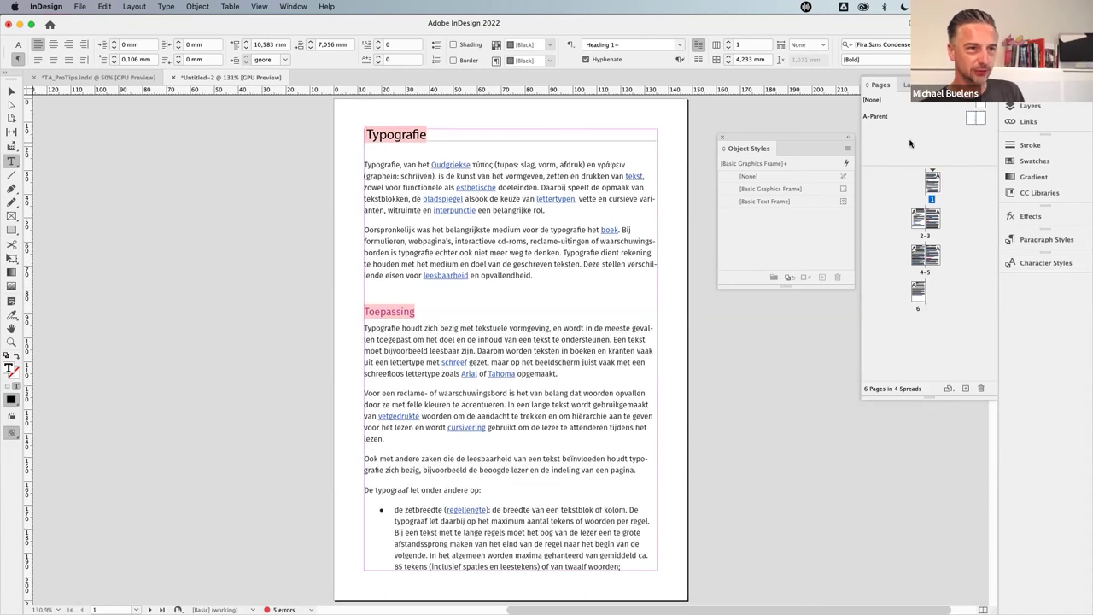
right_click(929, 146)
left_click(936, 153)
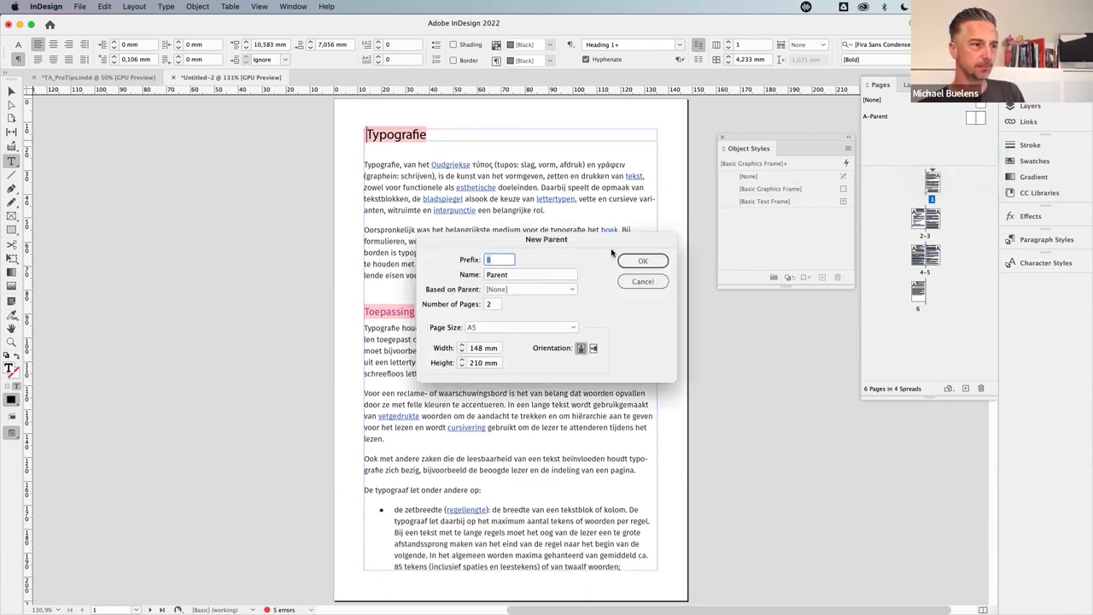
left_click(640, 264)
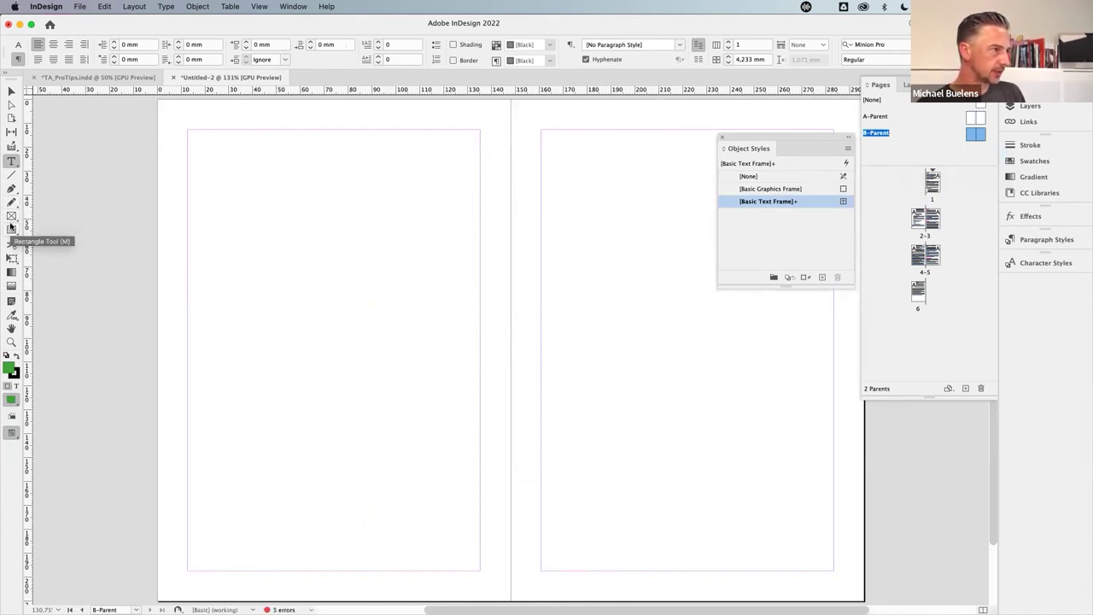
- Draw a circular frame about 101 mm across on the left page of B-Parent and convert it to a text frame
left_click(12, 217)
left_click_drag(11, 217, 75, 240)
left_click_drag(219, 228, 462, 469)
key("super+KP_0")
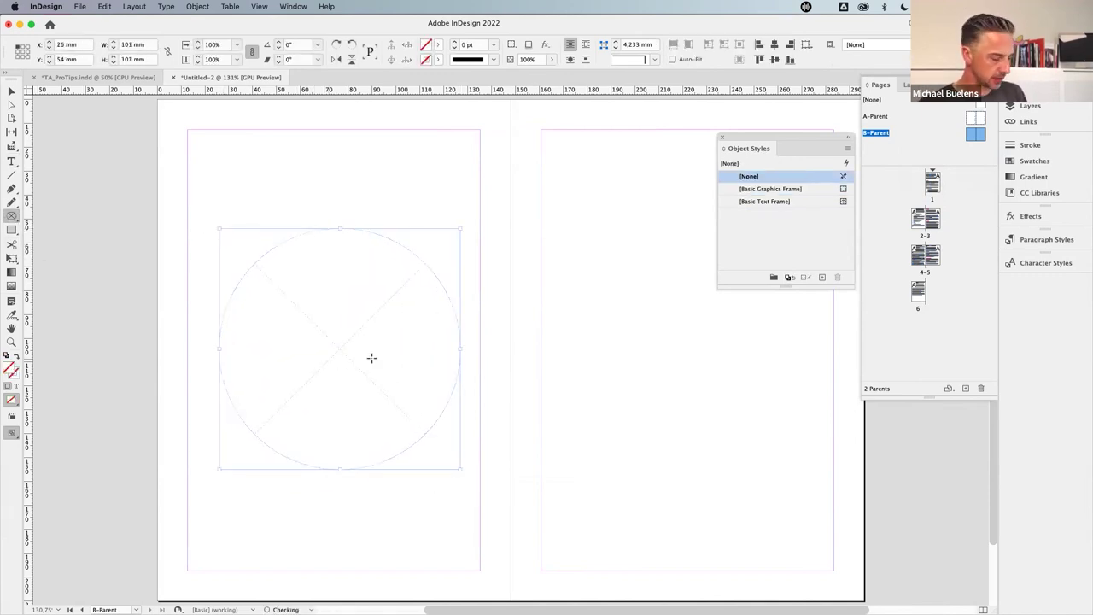
key("v")
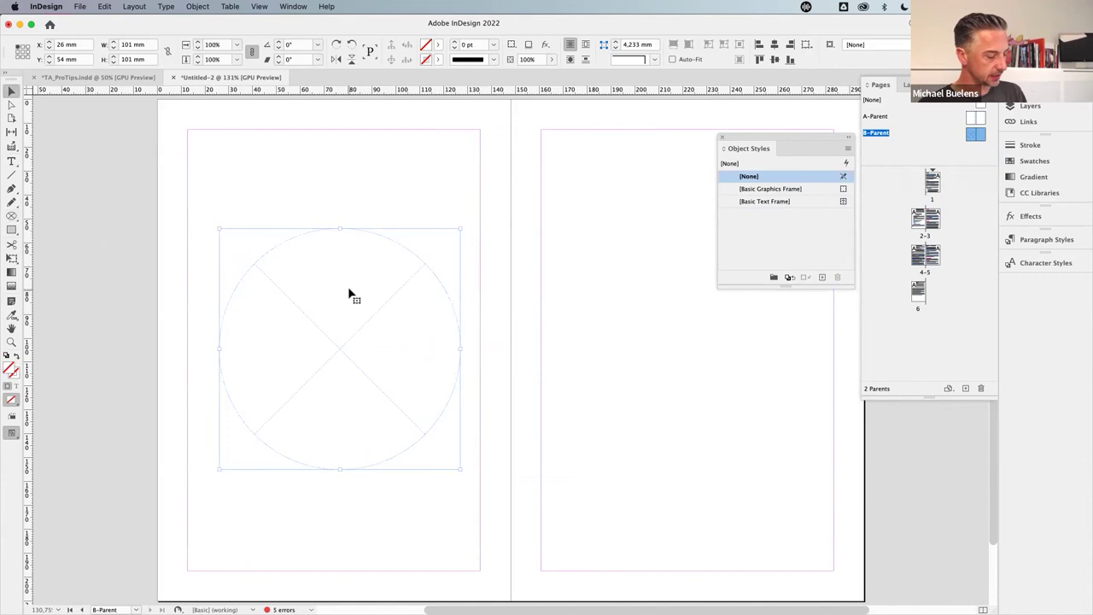
key("t")
left_click(312, 271)
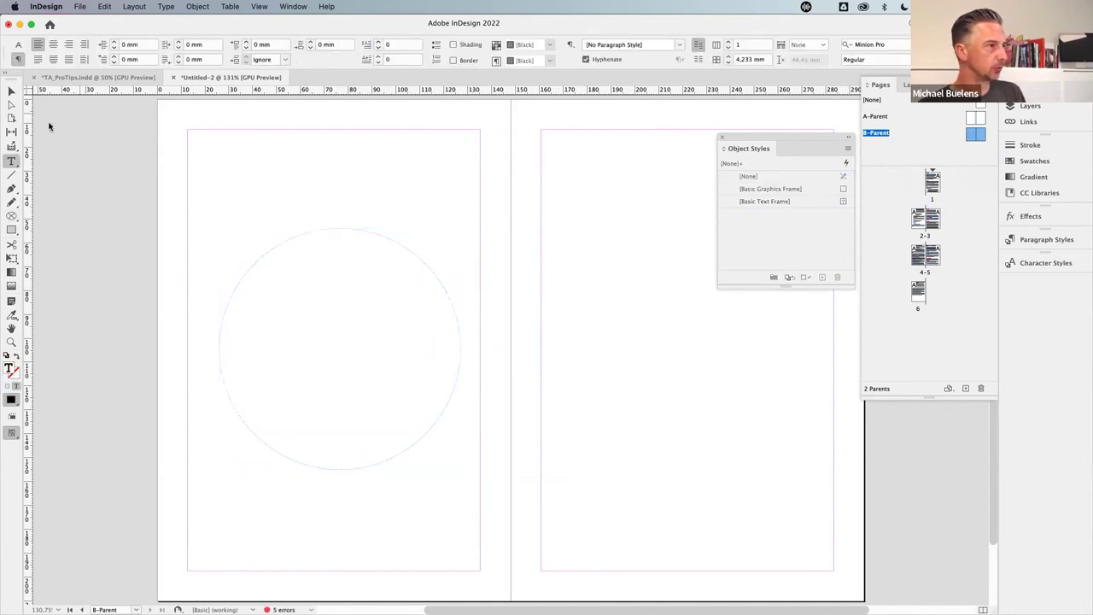
- Duplicate the circular text frame onto the right page of the B-Parent spread
left_click(11, 91)
left_click_drag(337, 337, 669, 346)
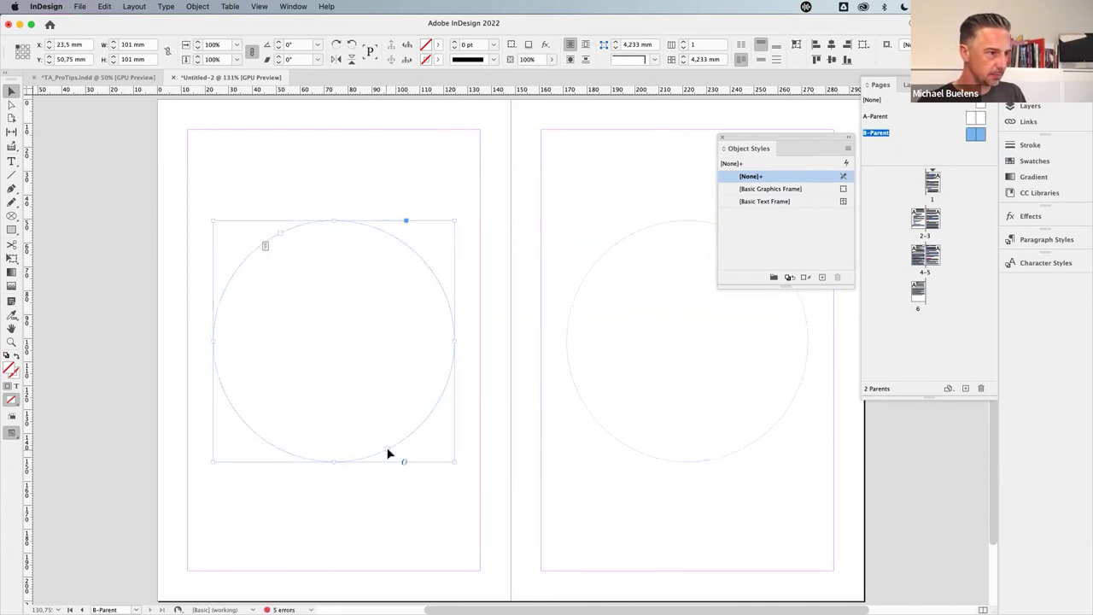
- Thread the circular text frame on the left page of B-Parent to the circular frame on the right page
key("space")
left_click(648, 342)
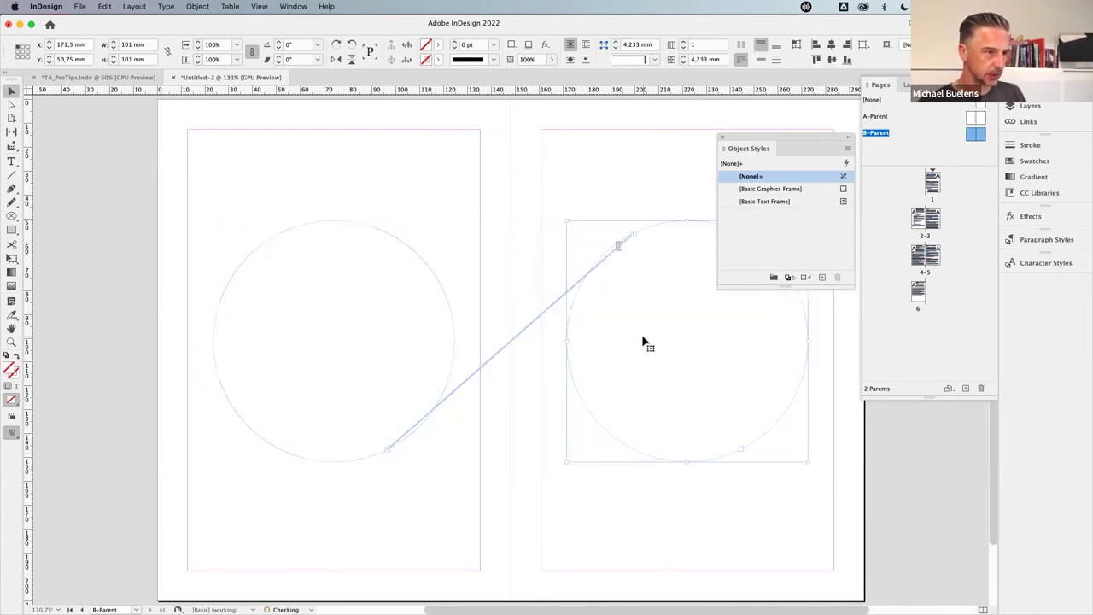
left_click(327, 234)
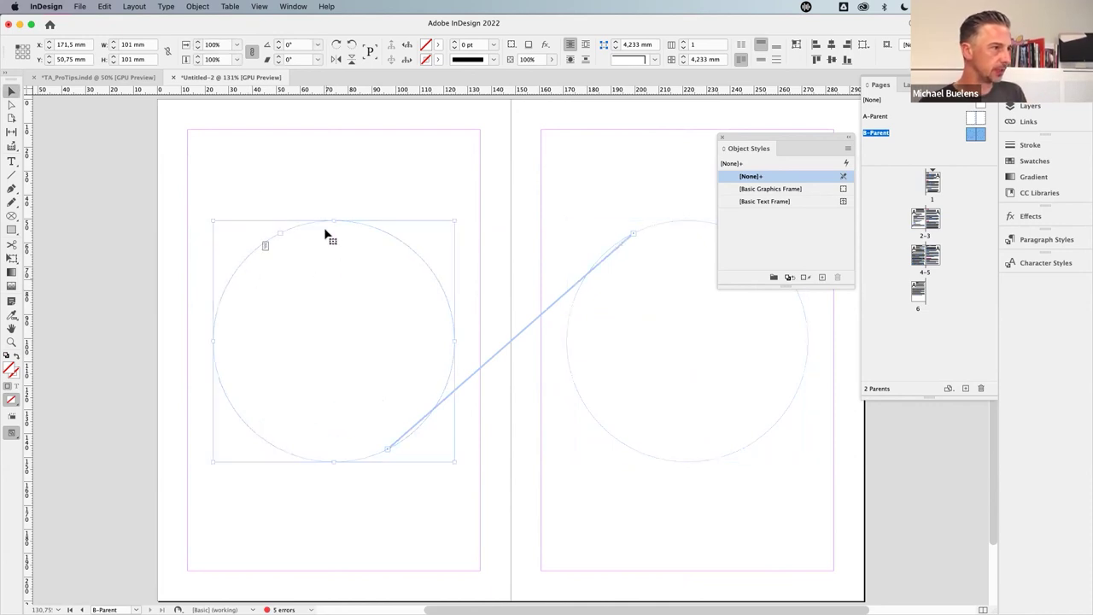
left_click(265, 247)
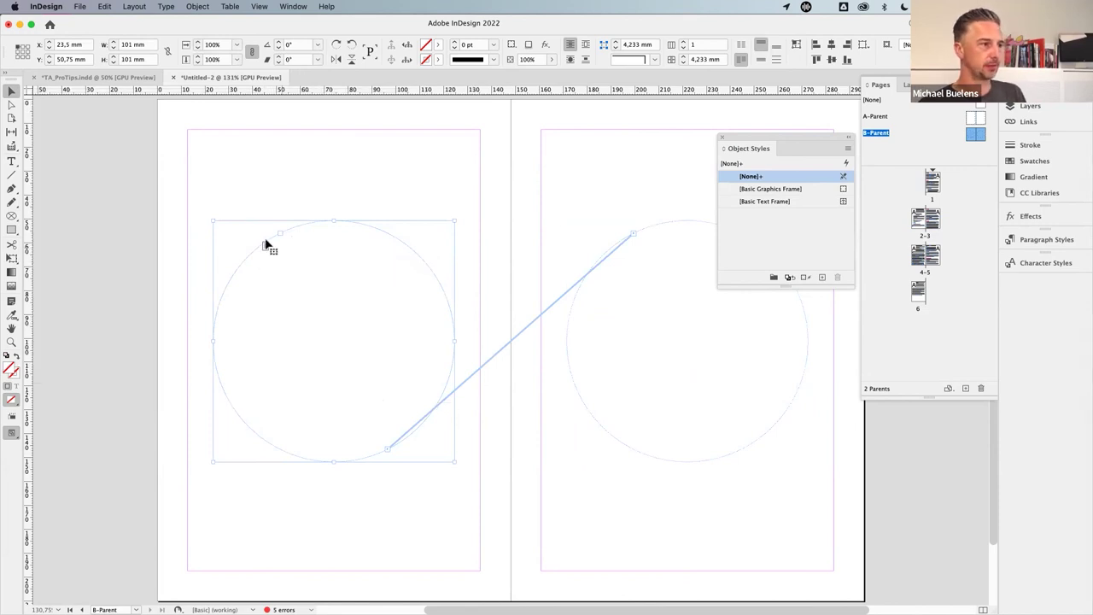
- Try applying B-Parent to page 4 and deleting the rectangular text frame there
double_click(918, 255)
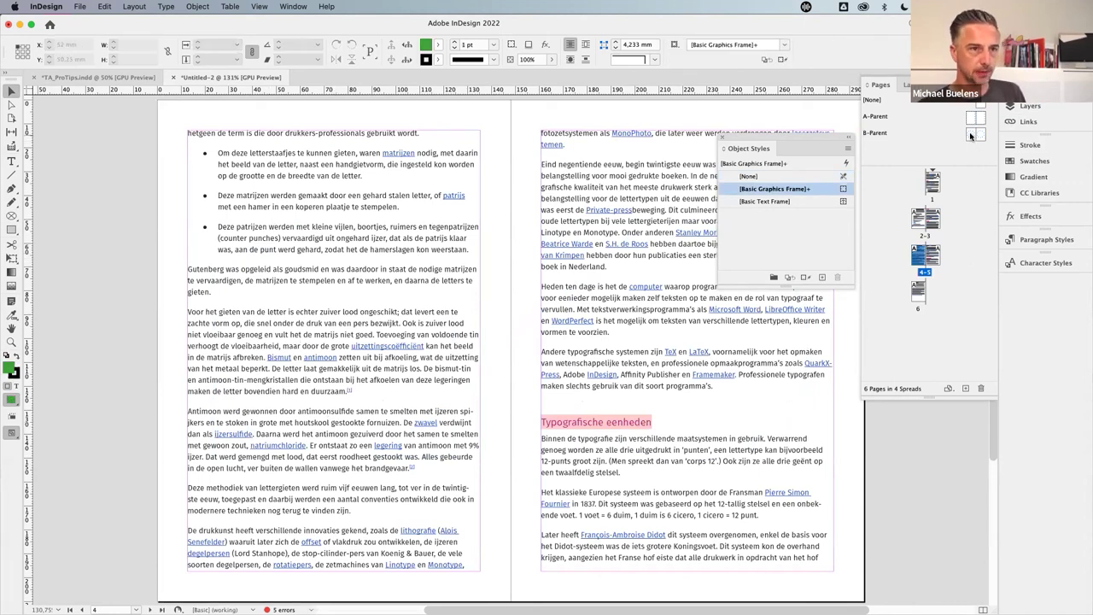
left_click_drag(972, 137, 922, 260)
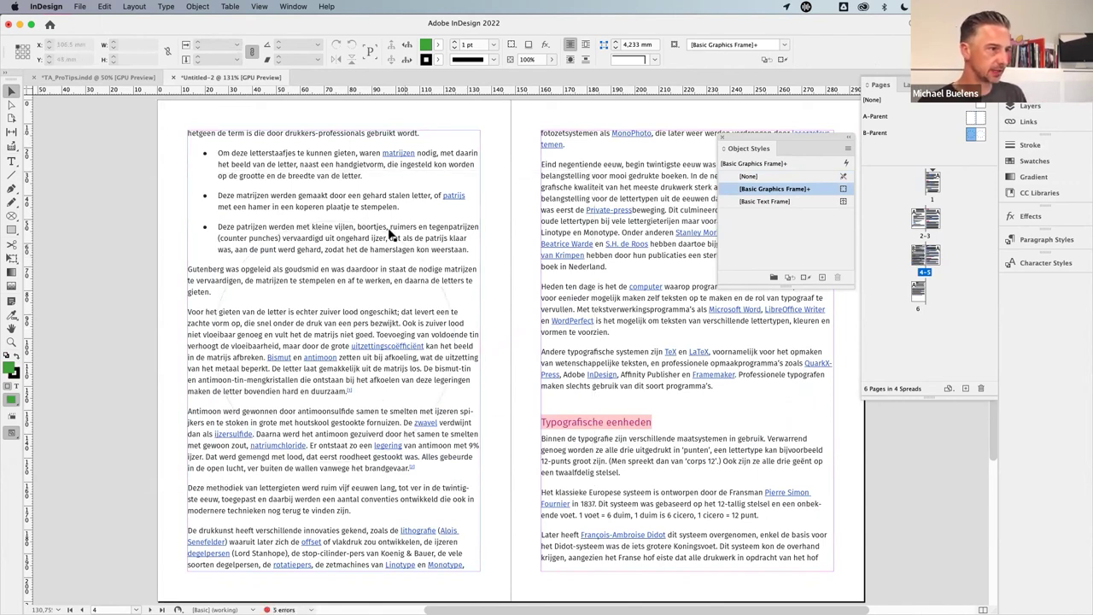
left_click(275, 174)
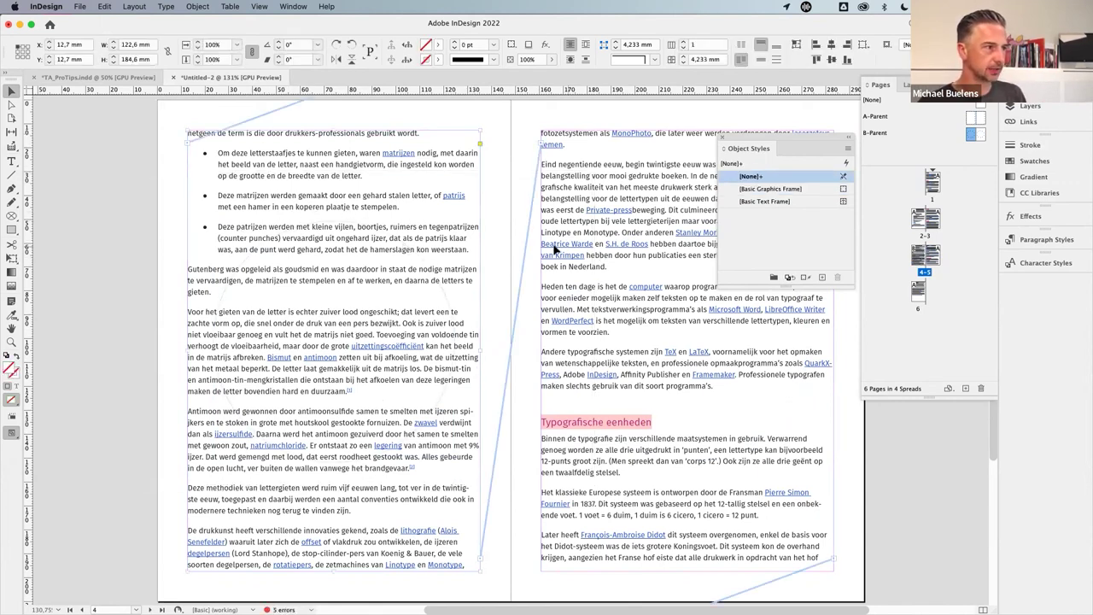
key("Delete")
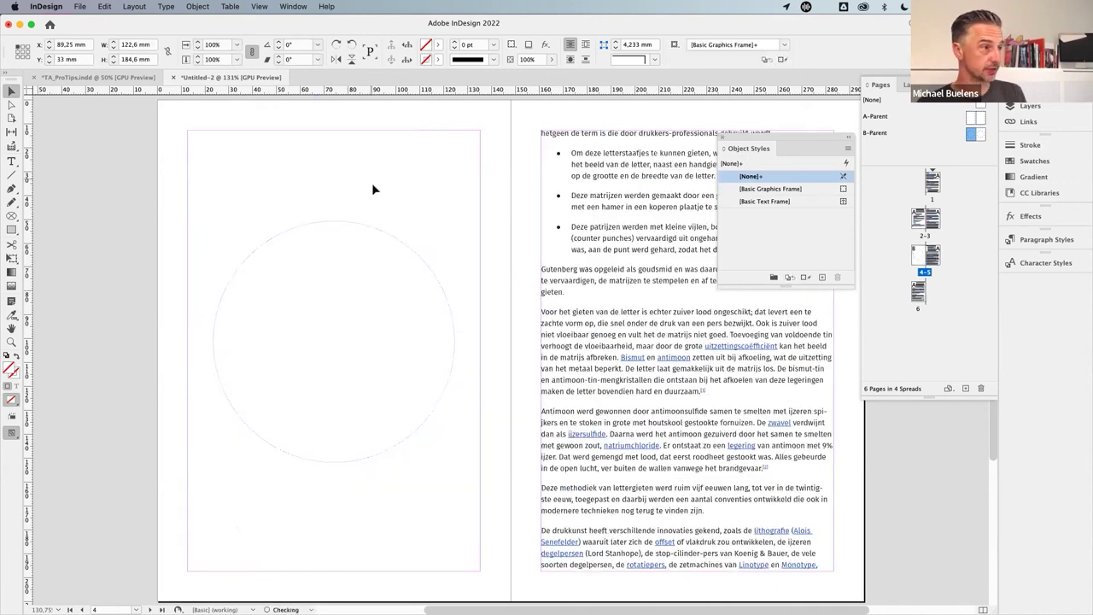
- Override the circular frame on page 4 and thread the text from page 3 into it
left_click(276, 277)
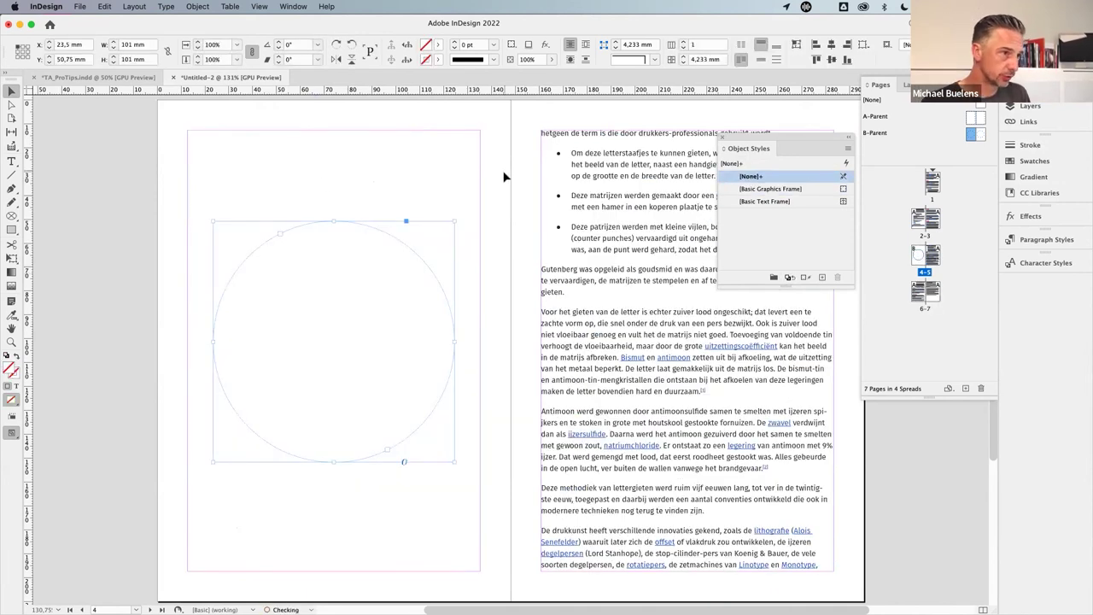
scroll(512, 176, "up", 5)
left_click(658, 113)
left_click(833, 136)
left_click_drag(749, 154, 758, 201)
left_click(289, 485)
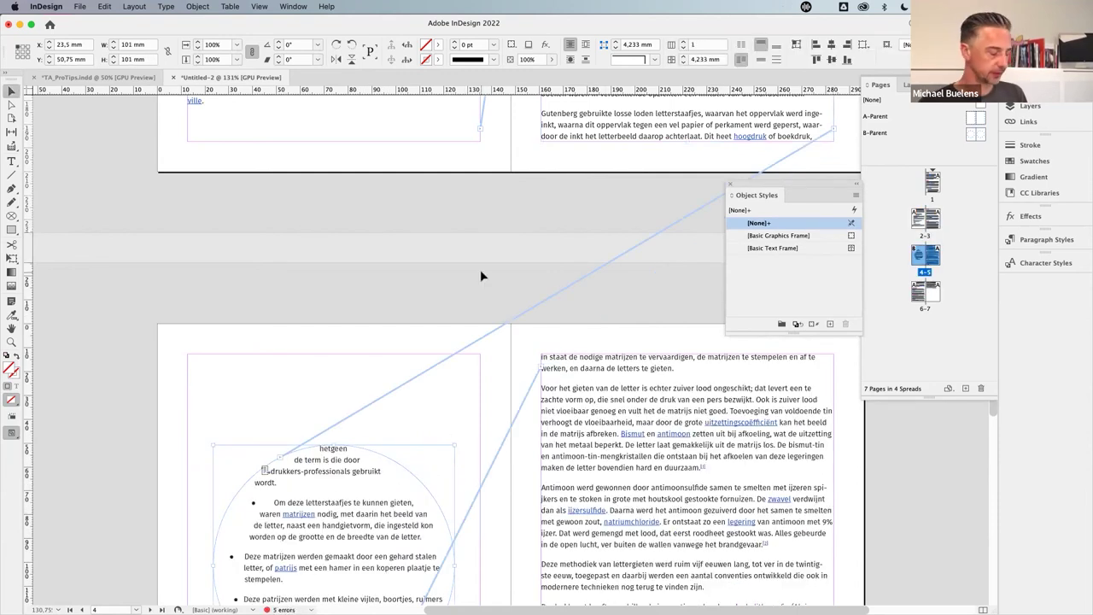
- Undo the threading, the frame deletion and the B-Parent assignment on page 4
key("alt+super+Page_Up")
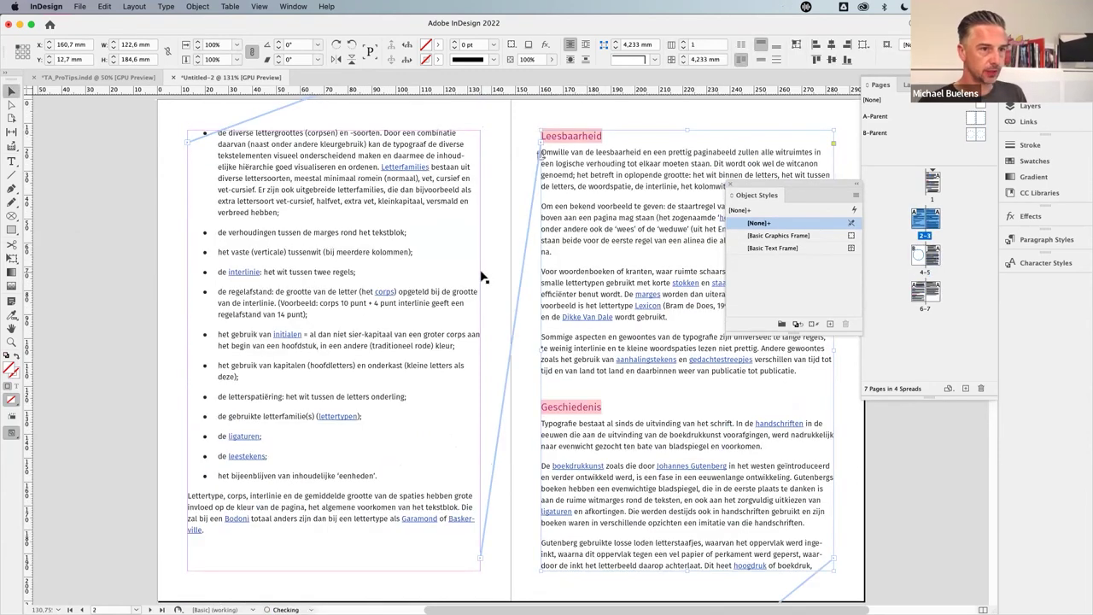
key("alt+super+Page_Down")
key("super+z")
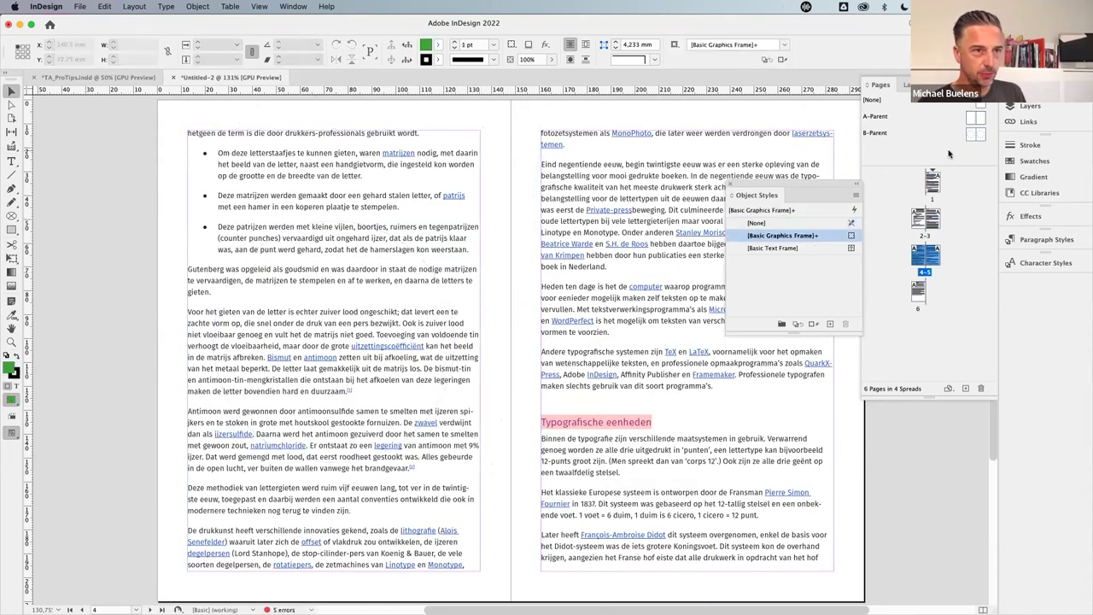
- Make the left circular frame on B-Parent the primary text flow and apply that parent to page 4
double_click(972, 137)
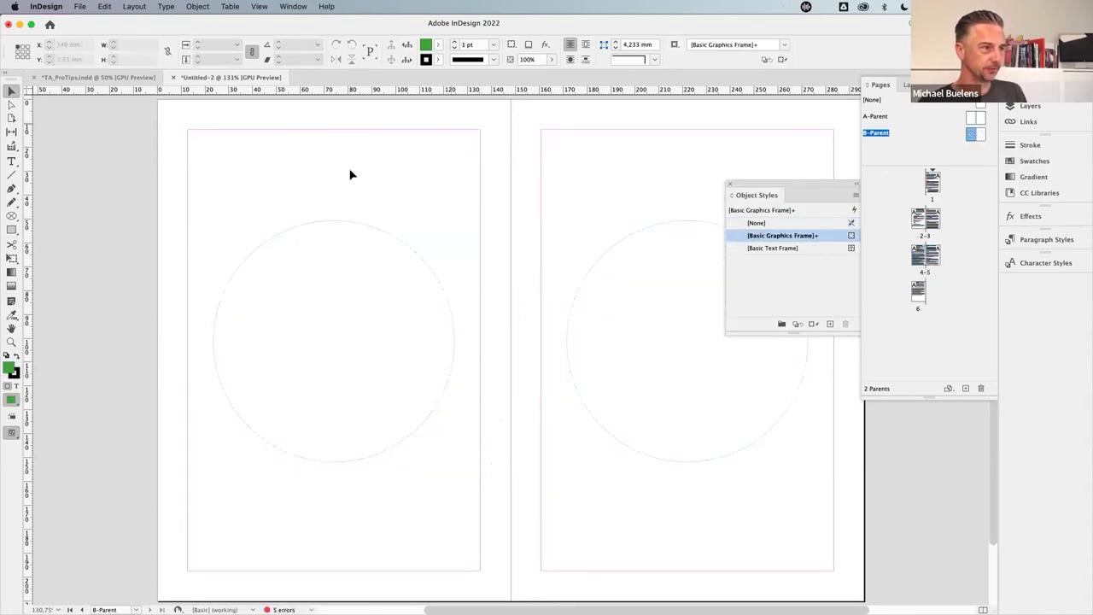
left_click(267, 249)
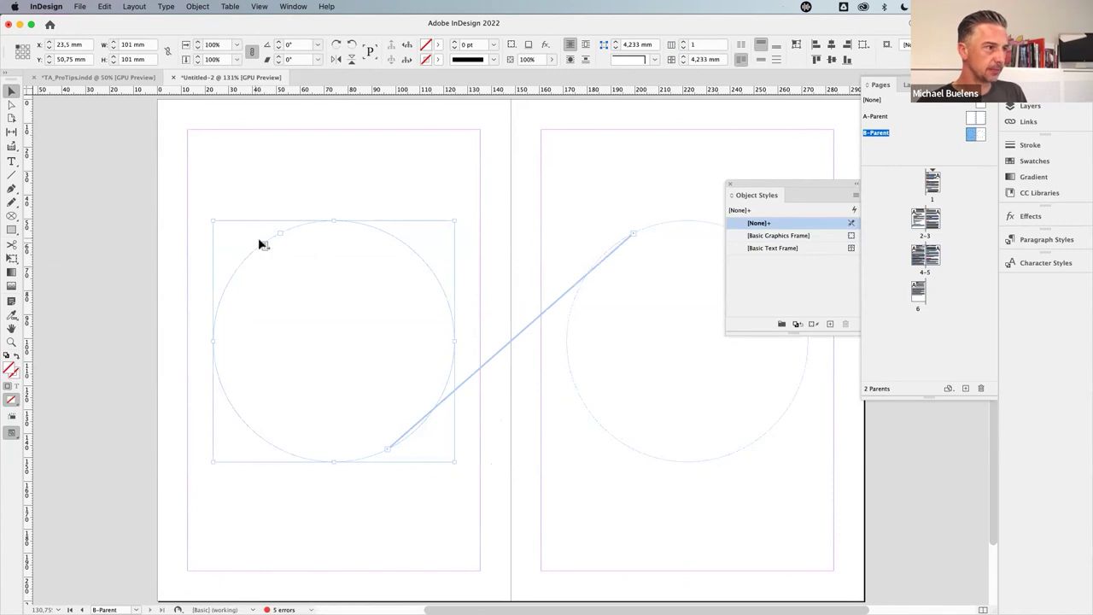
double_click(919, 261)
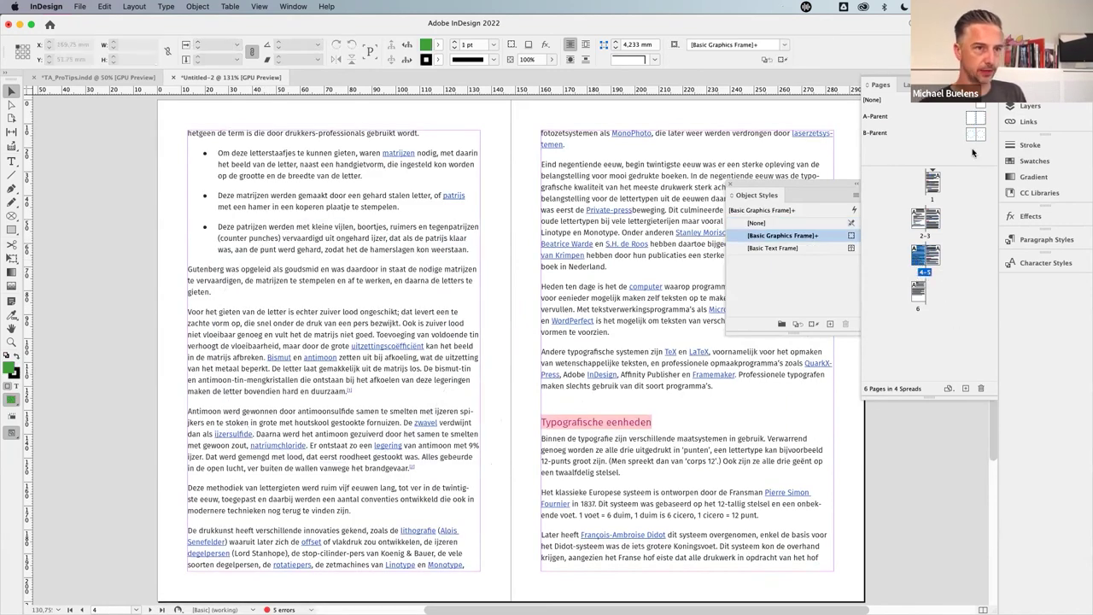
left_click_drag(973, 135, 921, 261)
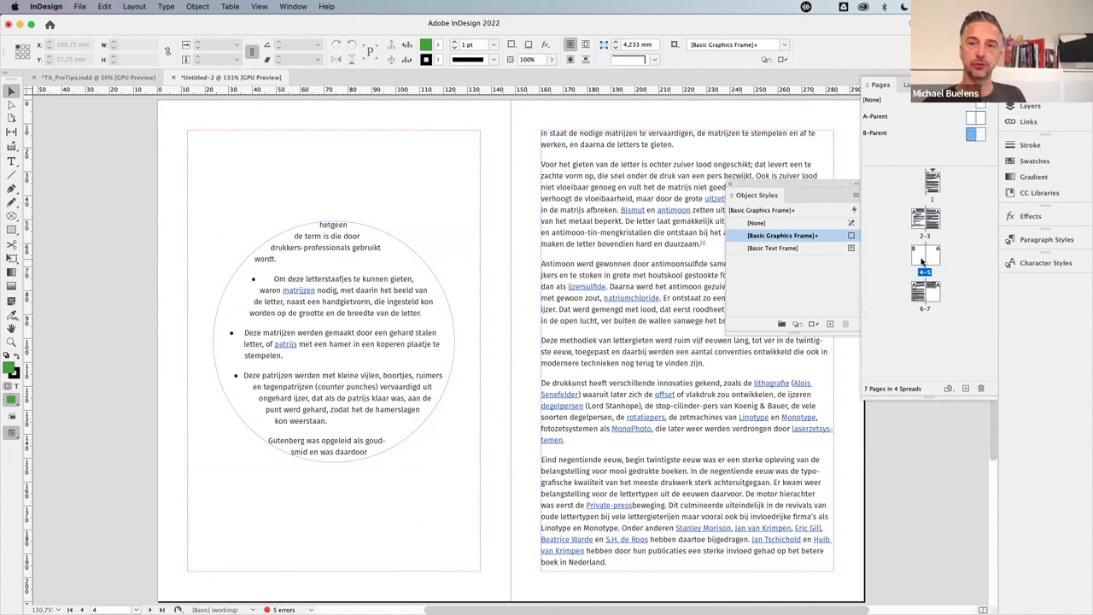
left_click(971, 139)
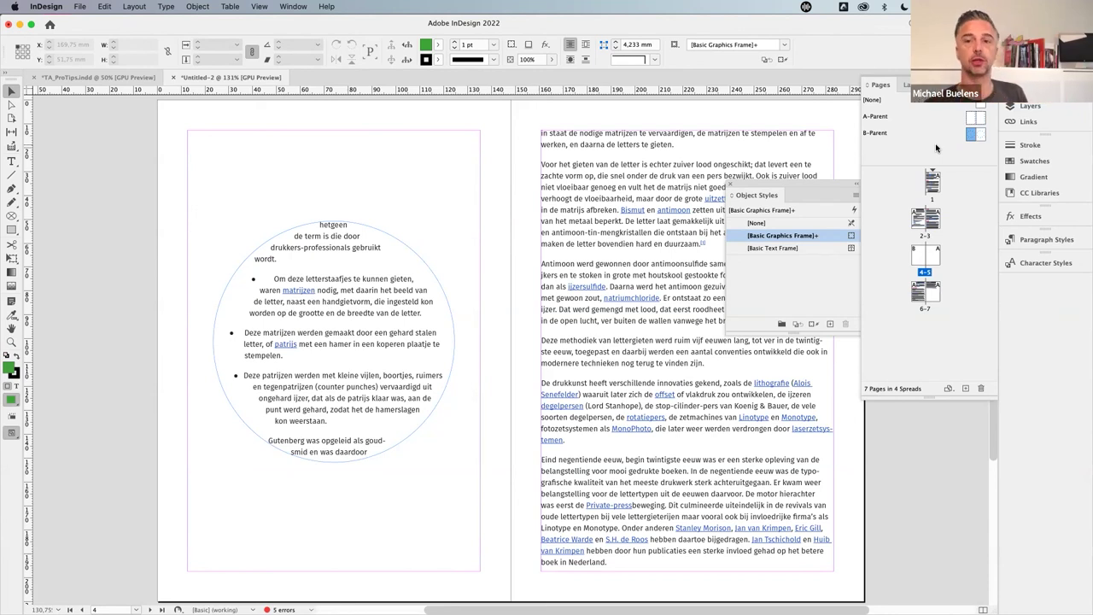
- Switch to the TA_ProTips.indd document and override the three-column parent text frame on page 9
left_click(86, 77)
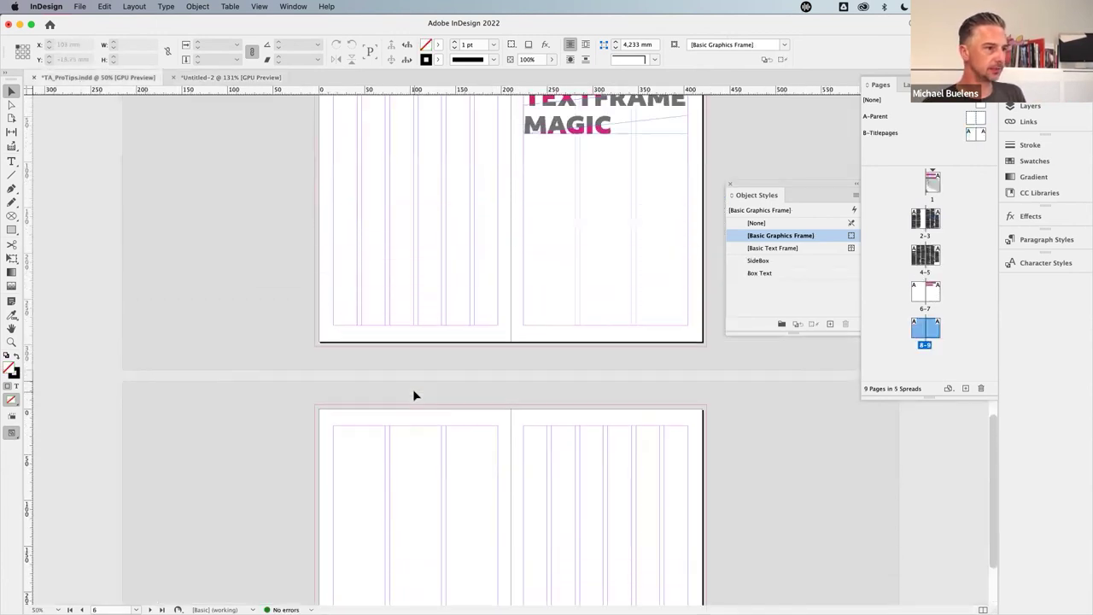
scroll(416, 396, "down", 5)
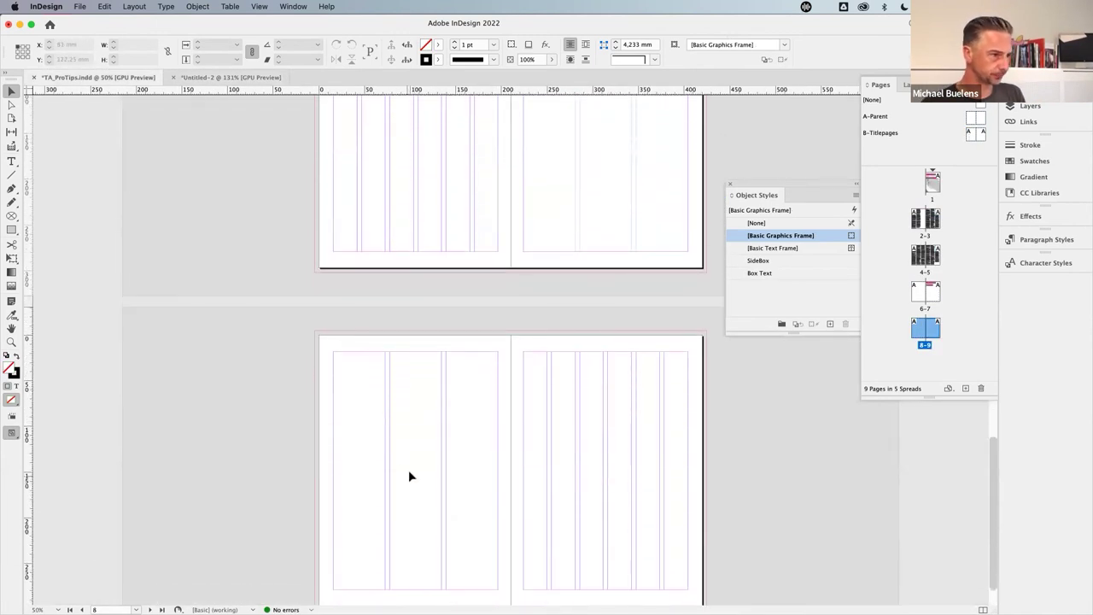
left_click(588, 437, "shift+super")
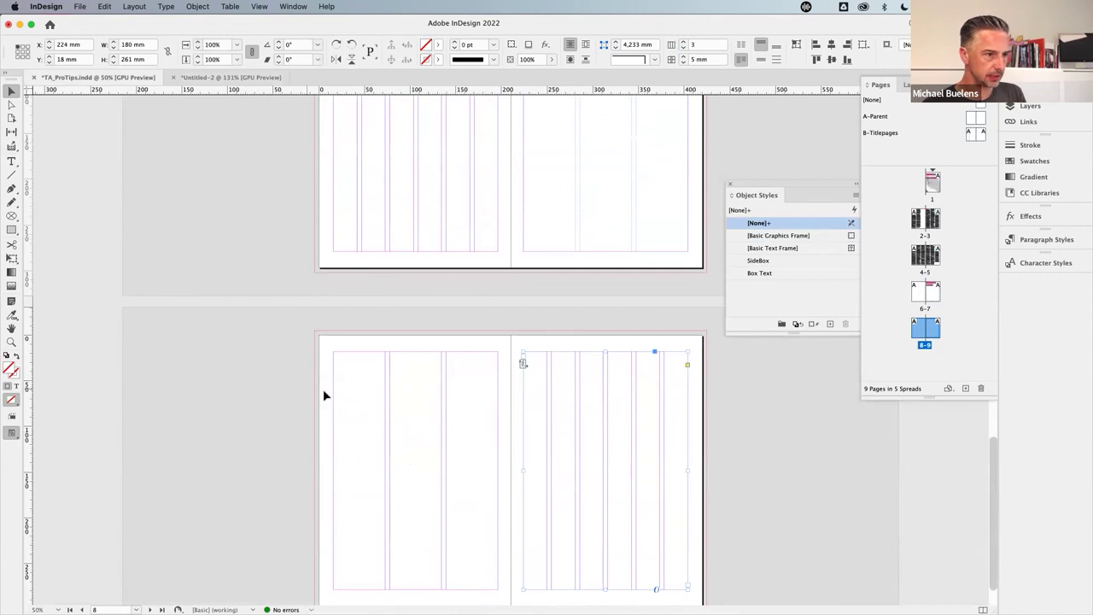
scroll(373, 416, "down", 1)
left_click(703, 479)
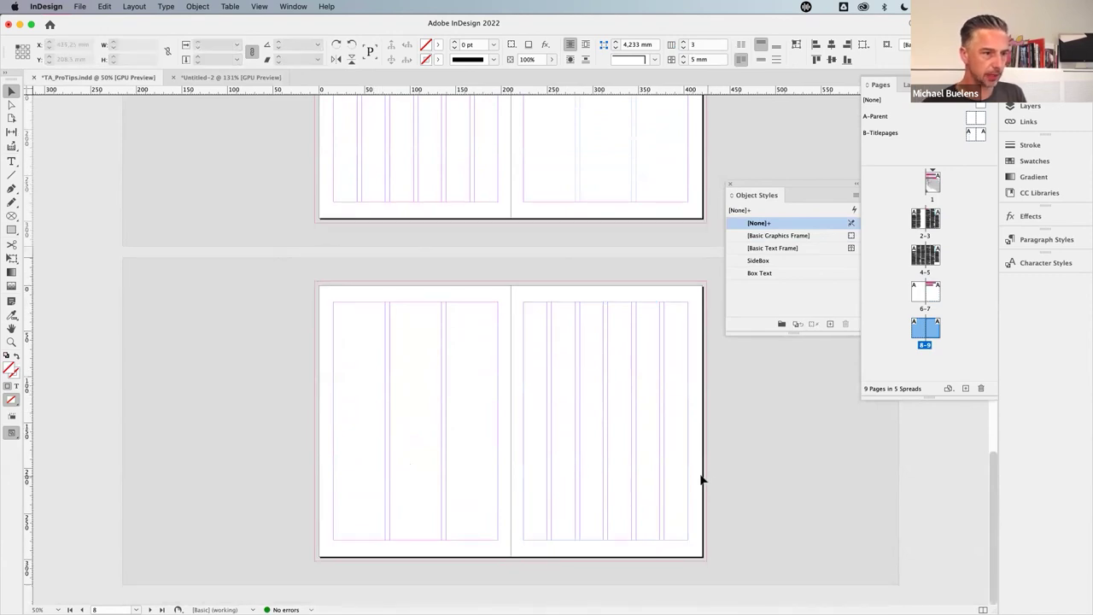
- Add page 10 at the end of the document and override its parent text frame
left_click(967, 389)
left_click(445, 350, "shift+super")
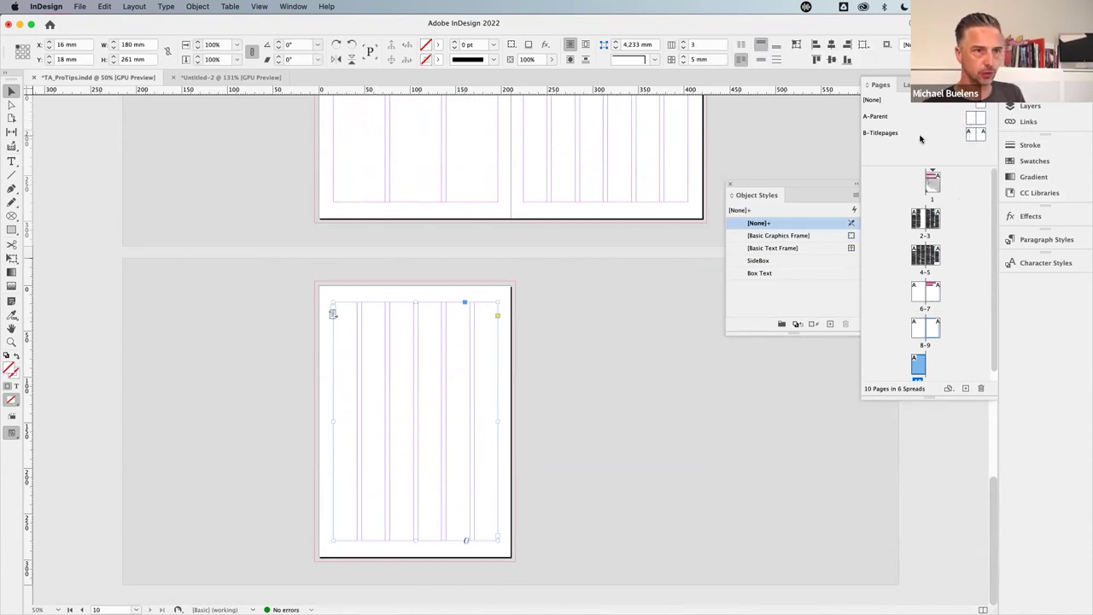
left_click(919, 365)
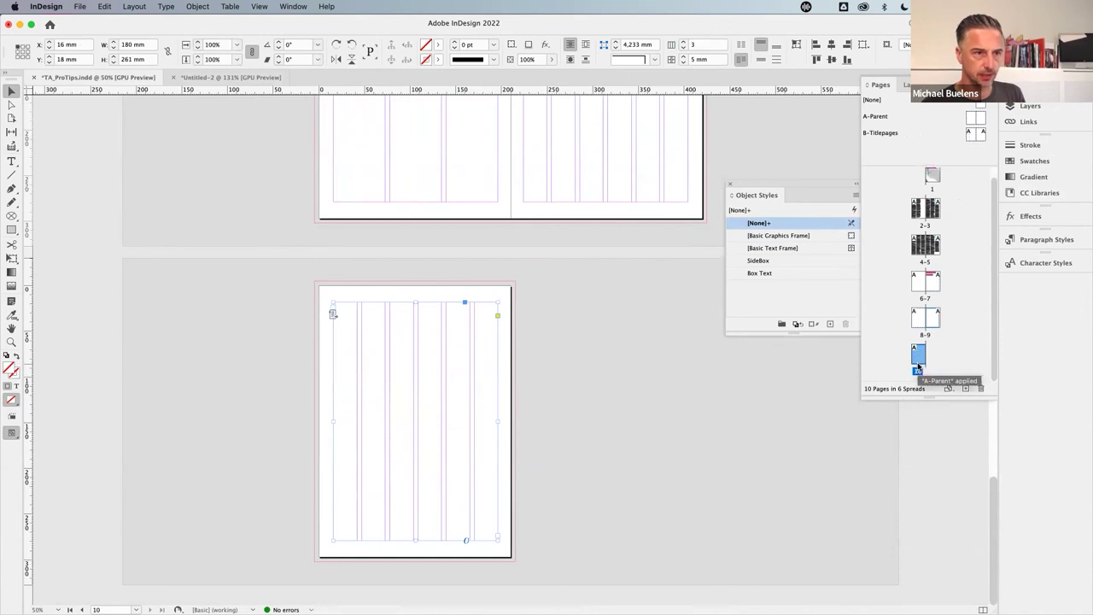
- Choose Typografie.docx for placing into the text frame on page 10, with its Word import options shown
key("t")
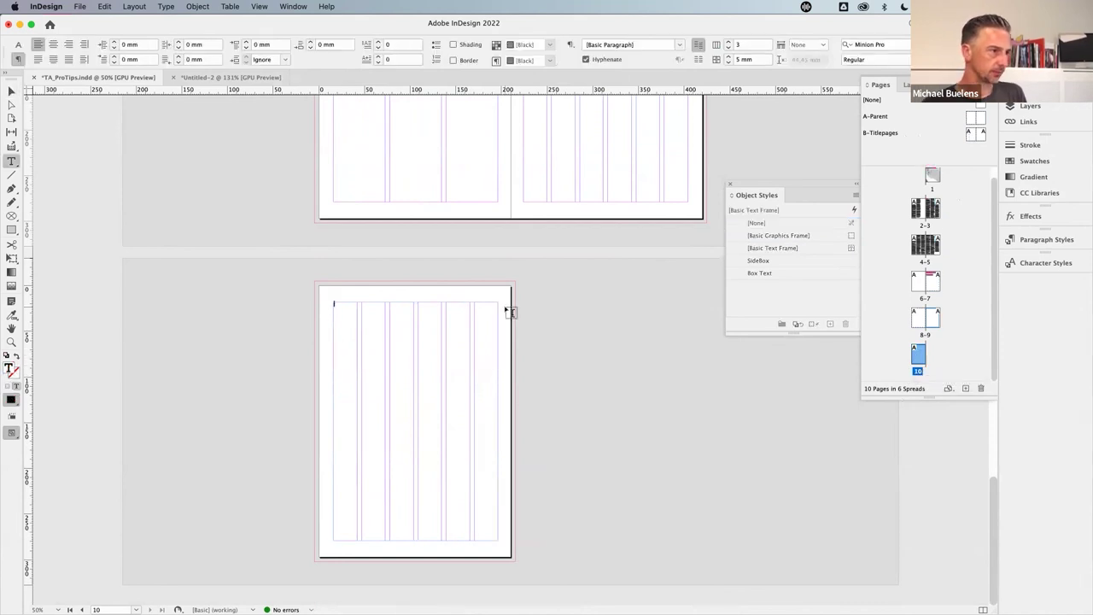
key("Escape")
key("super+d")
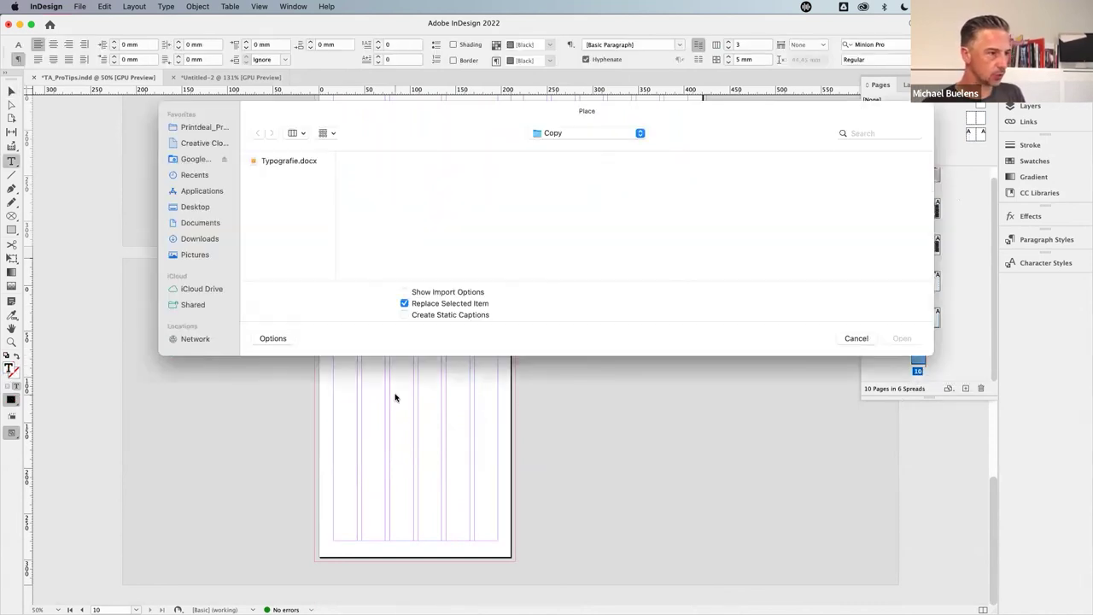
key("Down")
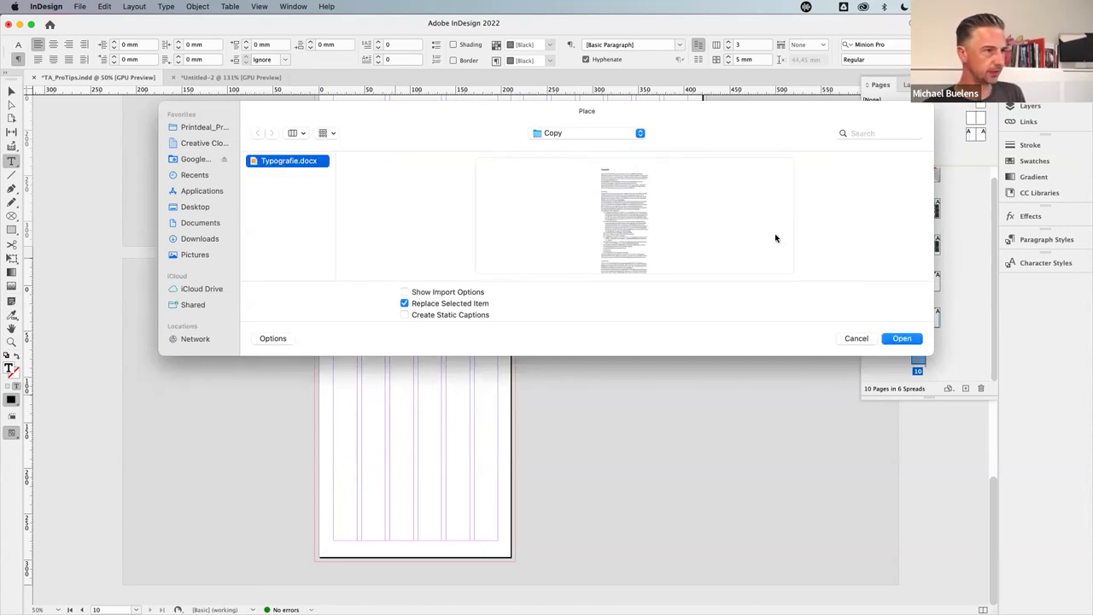
key("space")
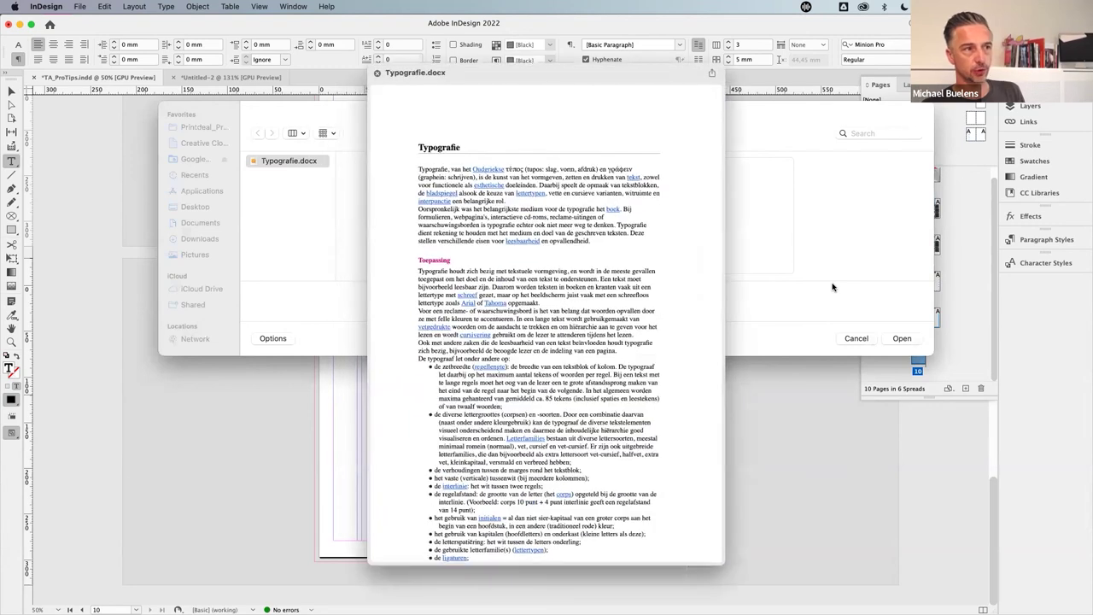
key("space")
left_click(897, 339)
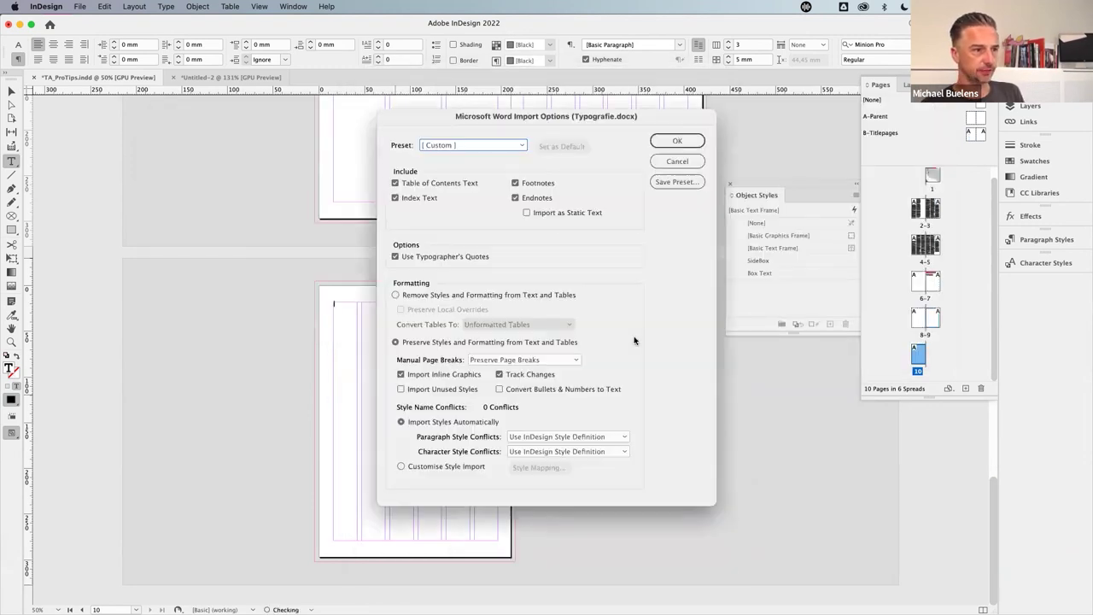
- Enable Customise Style Import and map the Word style Normal to Article Body
left_click_drag(483, 118, 431, 125)
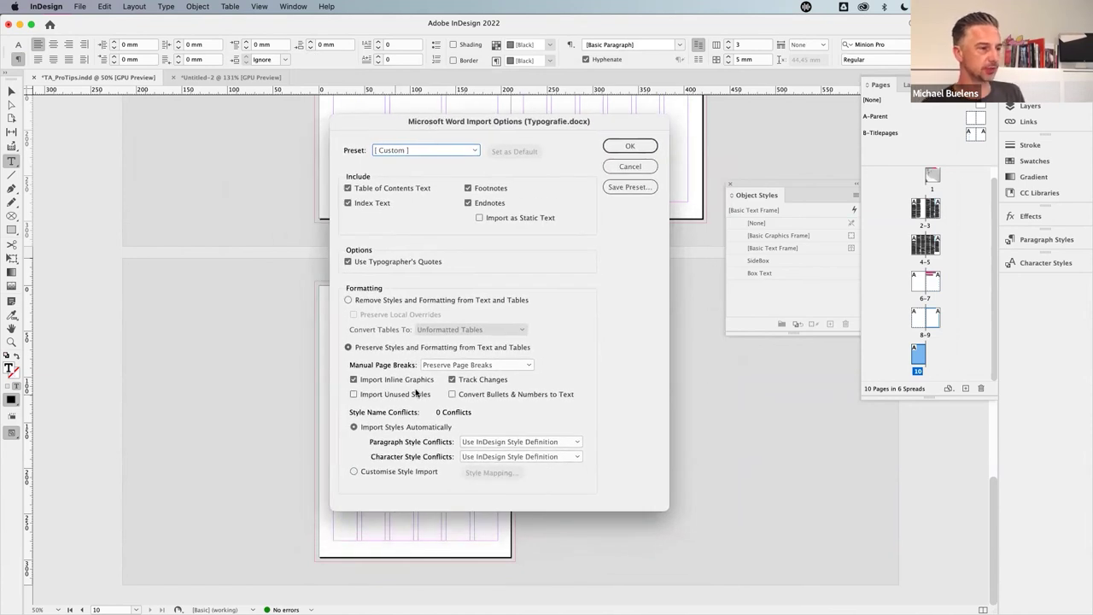
left_click(388, 472)
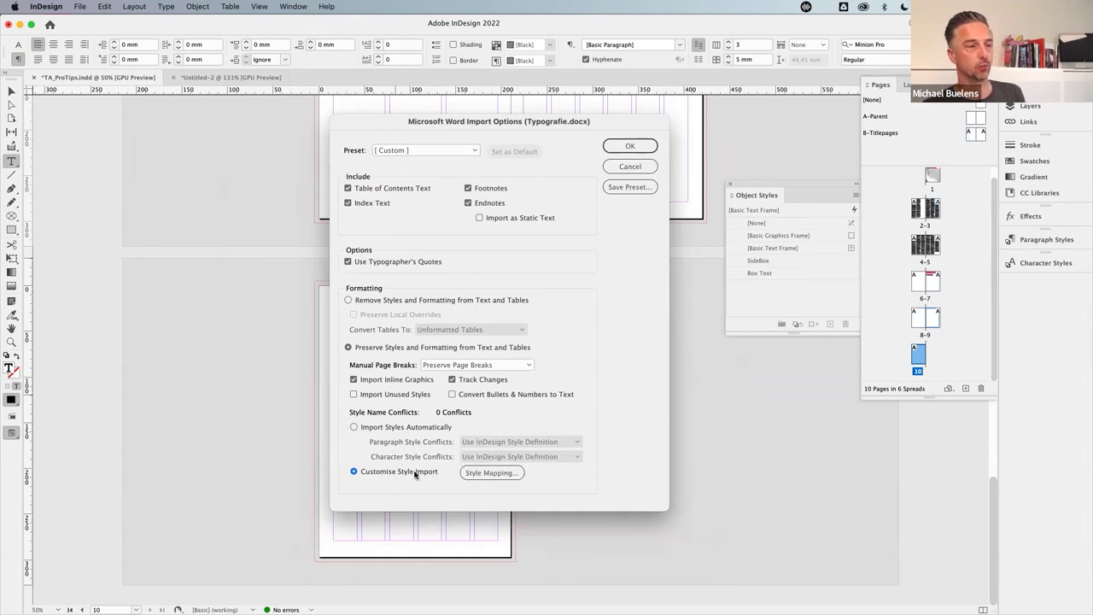
left_click(492, 474)
left_click(537, 261)
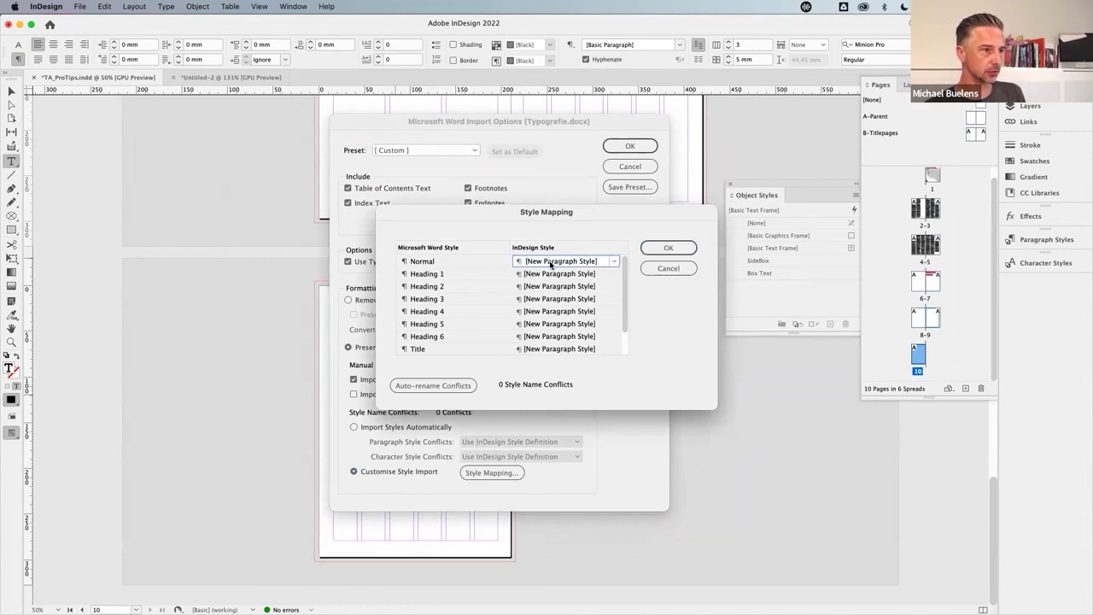
left_click(613, 262)
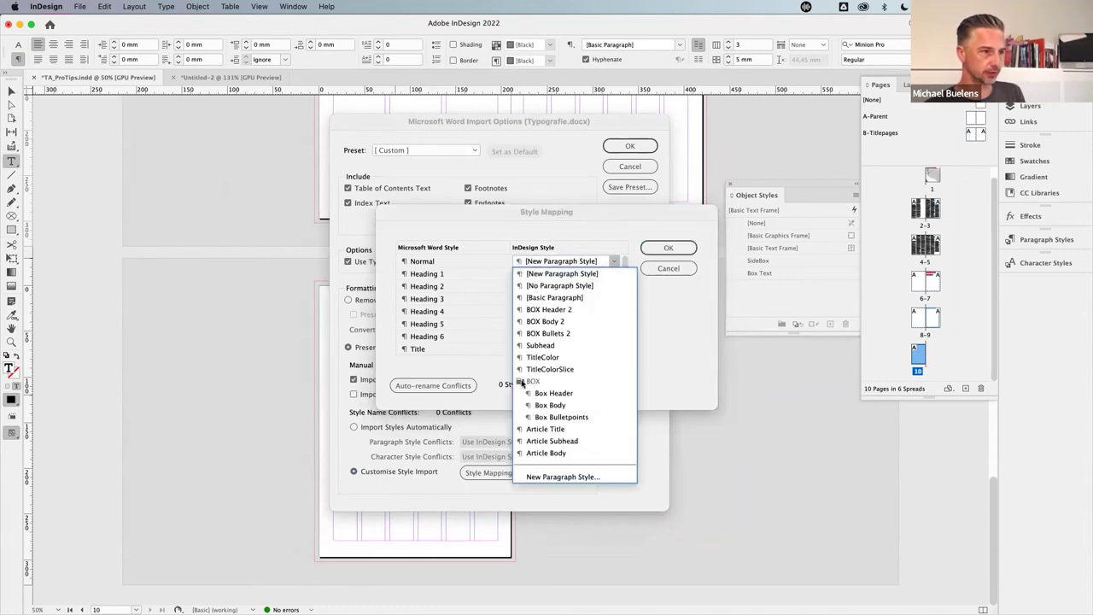
left_click(551, 453)
- Map the Word style Heading 1 to Article Title and Heading 2 to Article Subhead
left_click(598, 275)
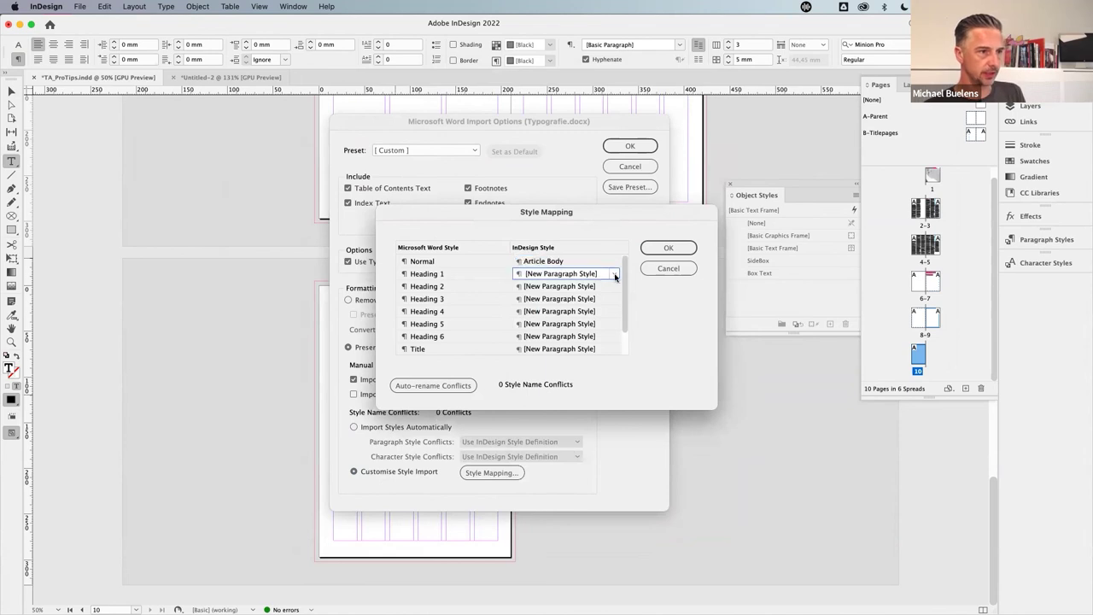
left_click(615, 274)
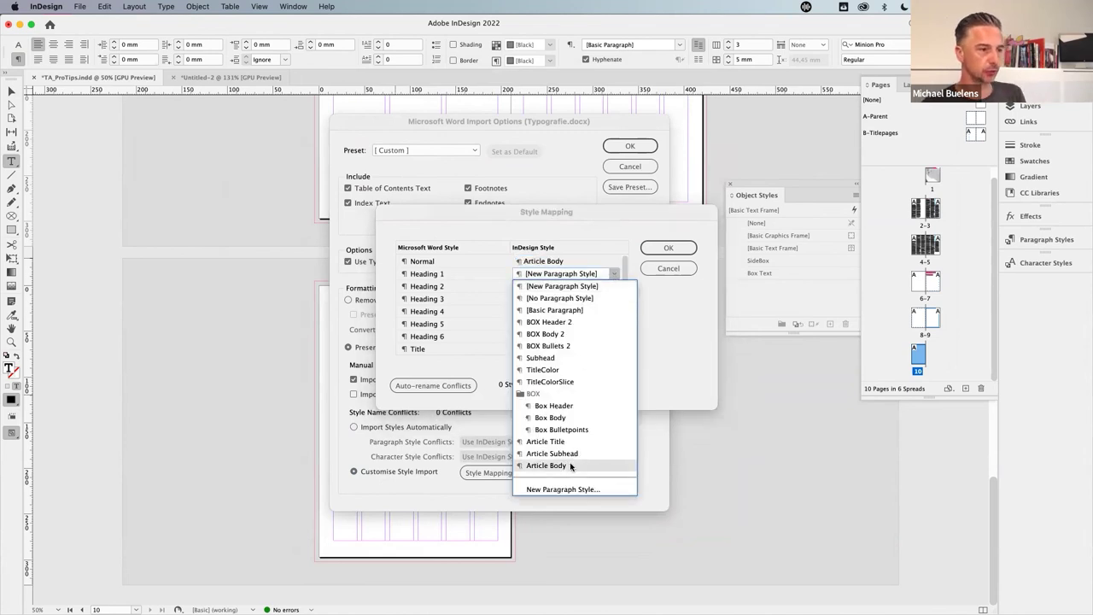
left_click(547, 441)
left_click(603, 288)
left_click(614, 288)
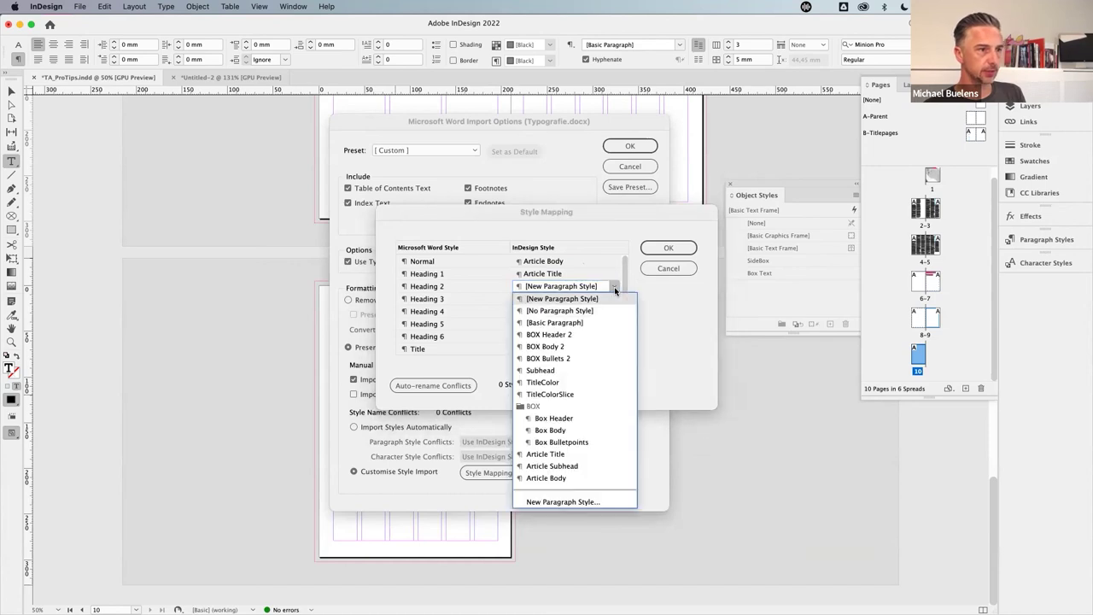
left_click(556, 466)
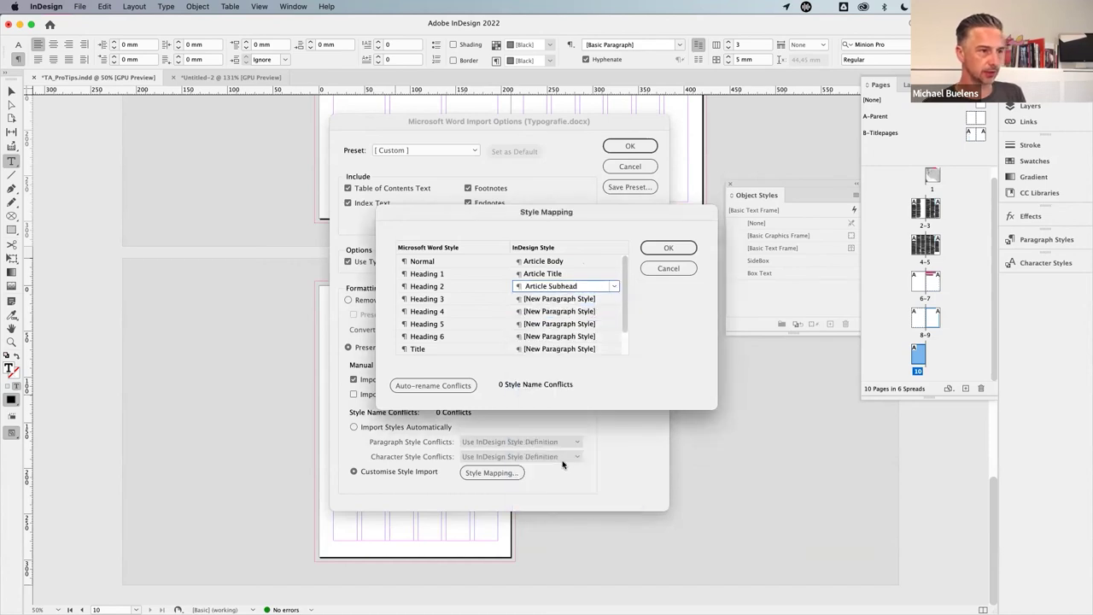
- Accept the style mapping and place Typografie.docx into the text frame on page 10, skipping missing-font replacement
left_click(665, 247)
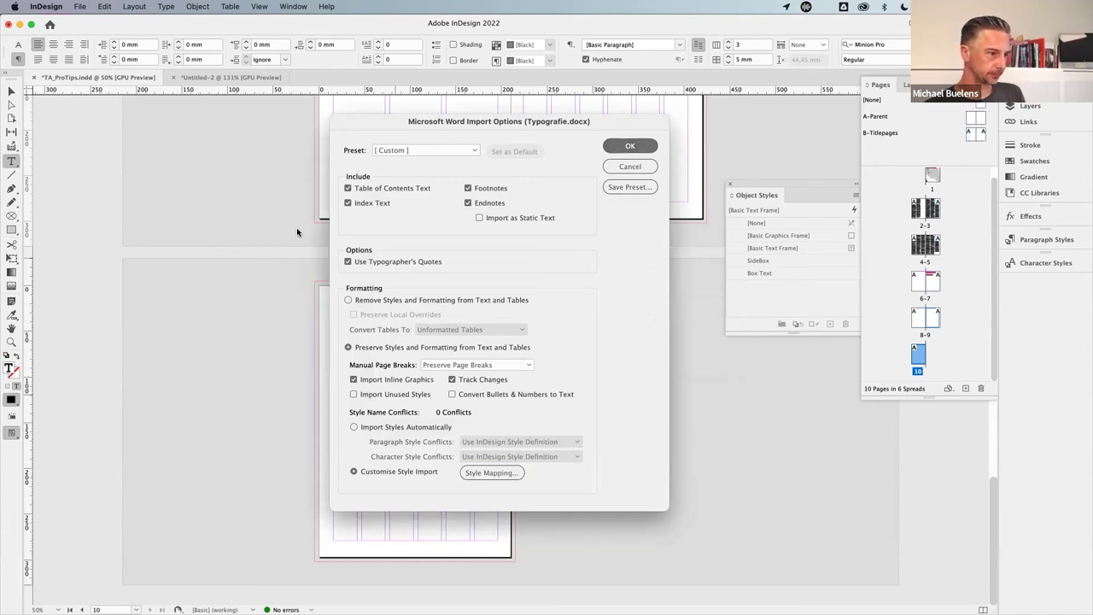
key("Return")
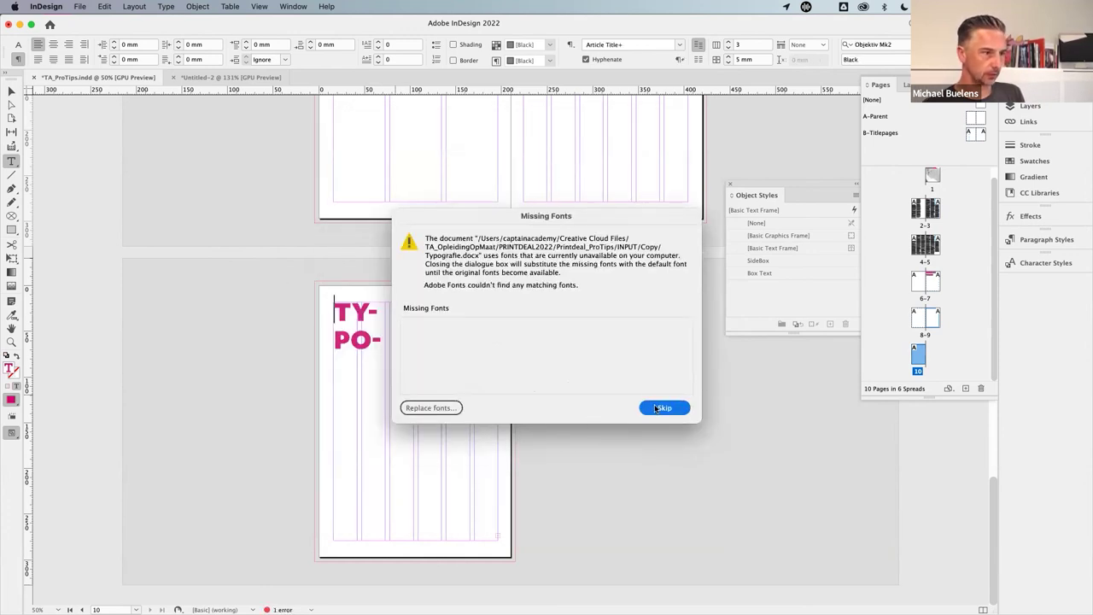
left_click(663, 408)
left_click(12, 92)
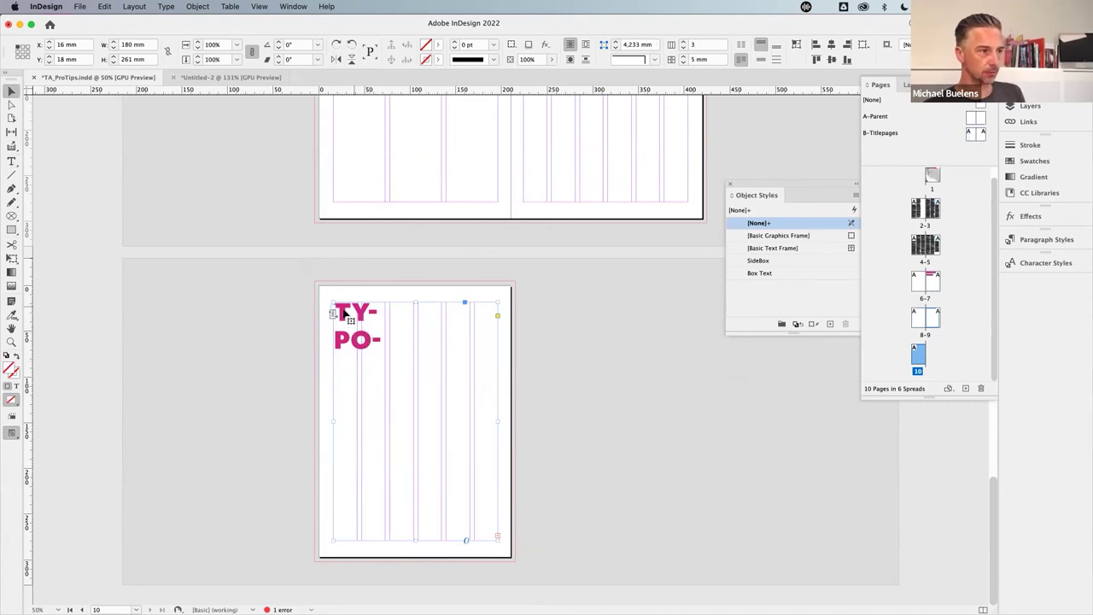
left_click_drag(422, 407, 434, 408)
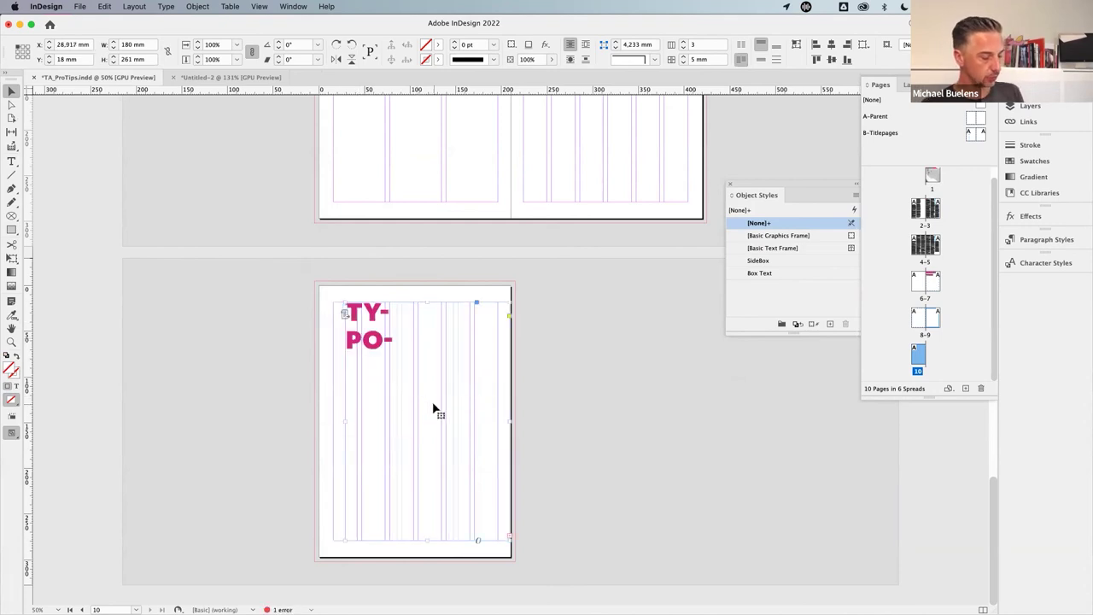
key("super+z")
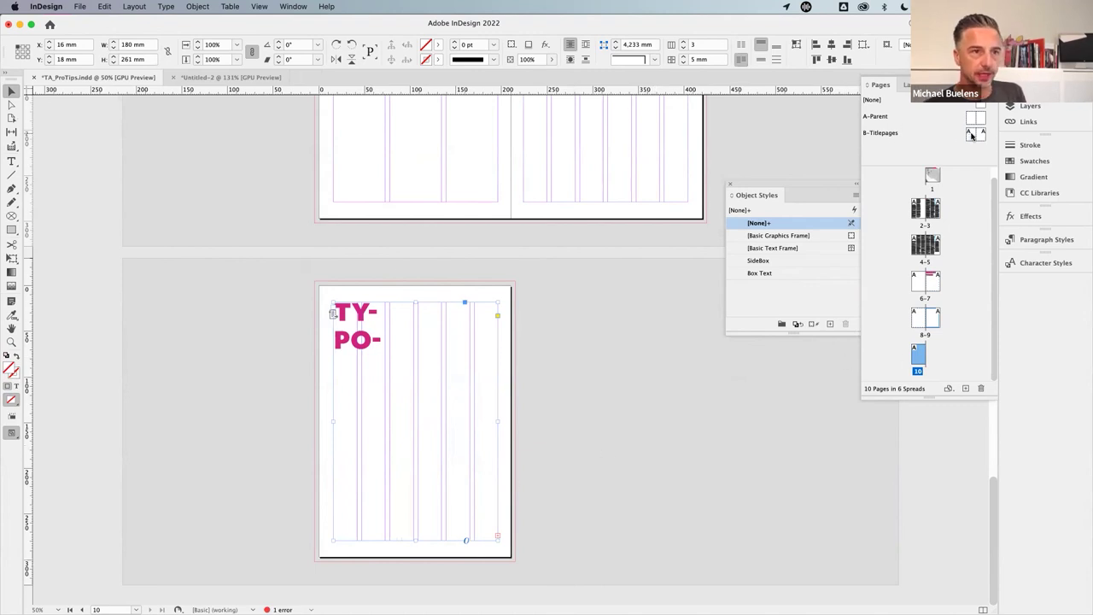
- Apply the B-Titlepages parent to page 10
left_click_drag(971, 134, 921, 360)
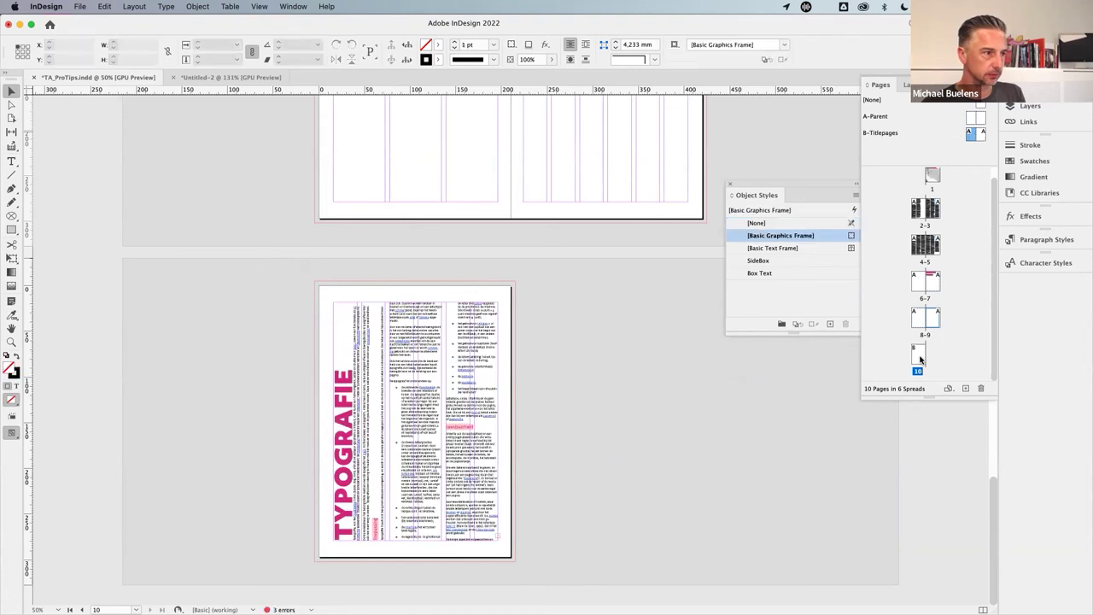